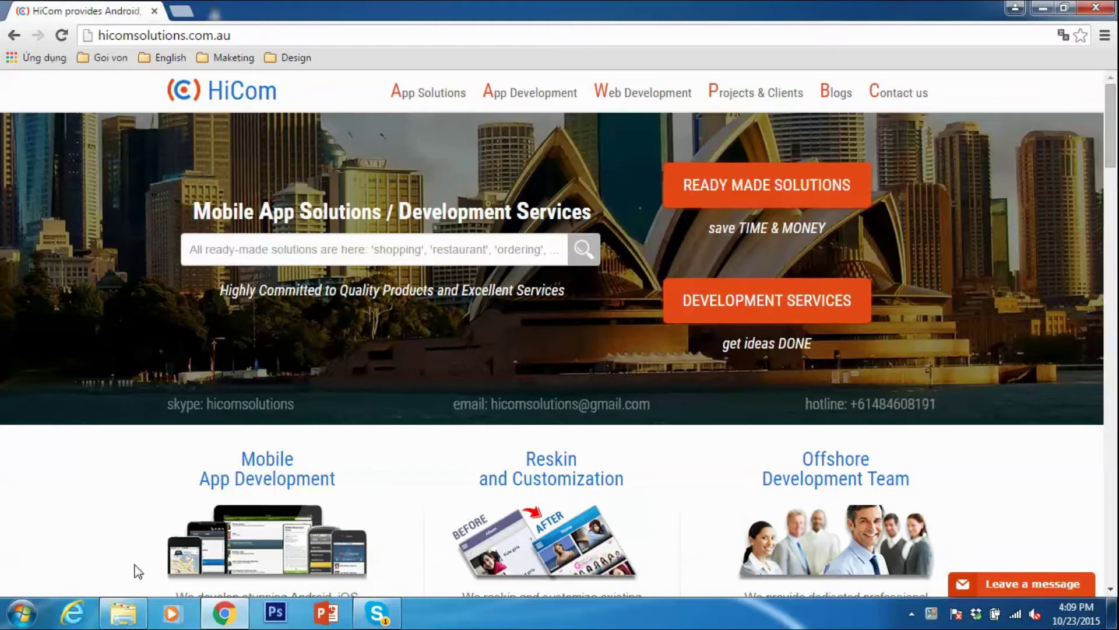
# Step: Create 'Basic Photoshop For Developer.pptx' in the Basic Photoshop For App Design folder and open it
pyautogui.click(120, 618)
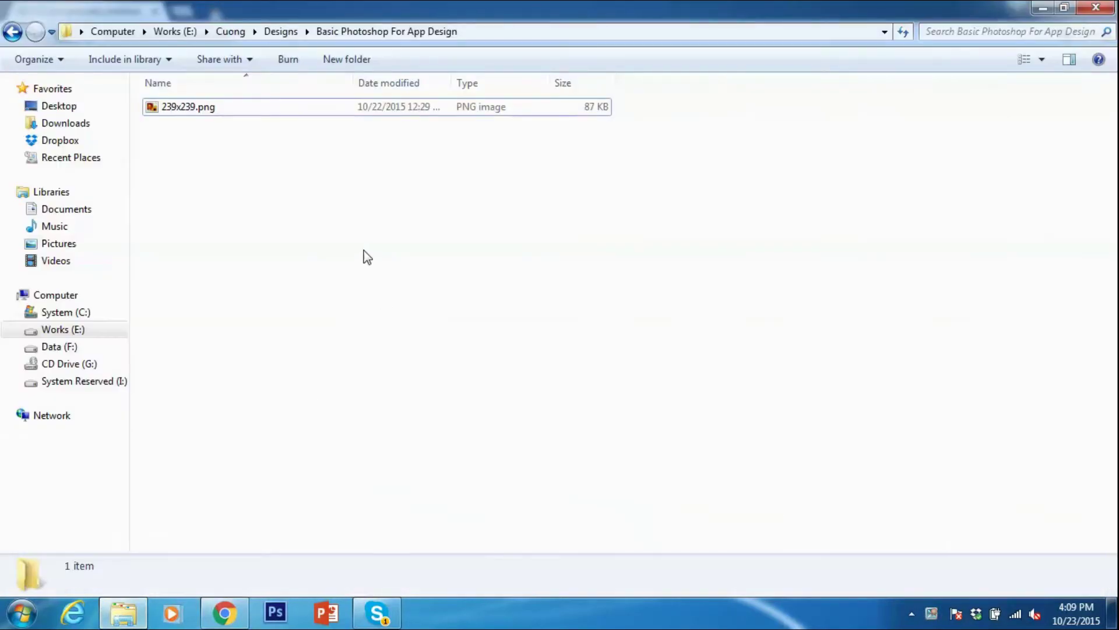
pyautogui.rightClick(363, 255)
pyautogui.moveTo(401, 513)
pyautogui.click(648, 411)
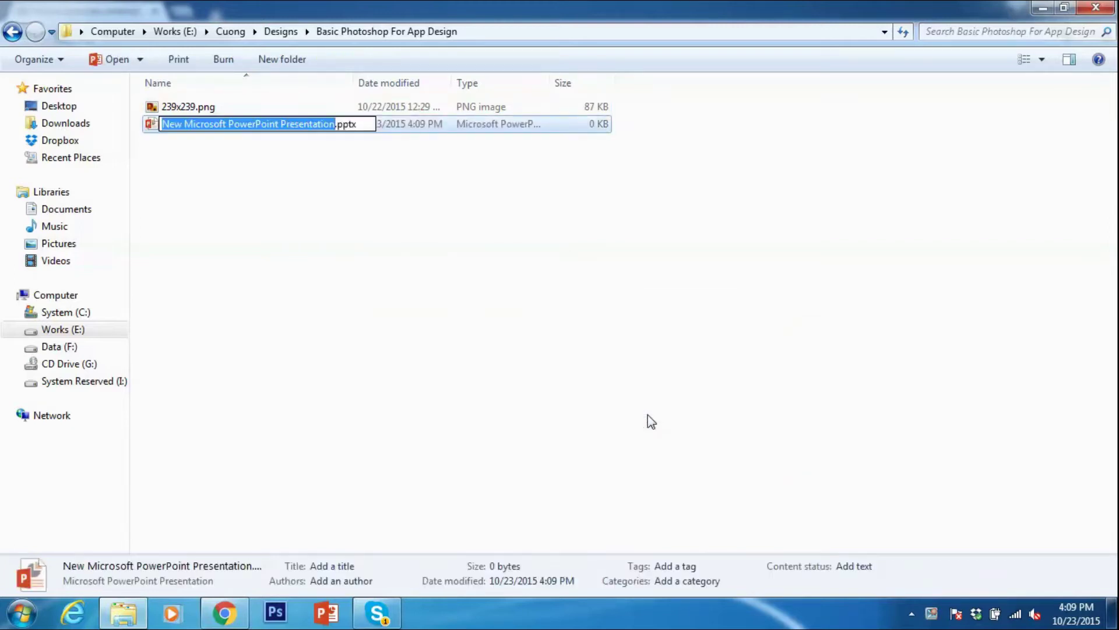
pyautogui.write('Basic Photoshop F')
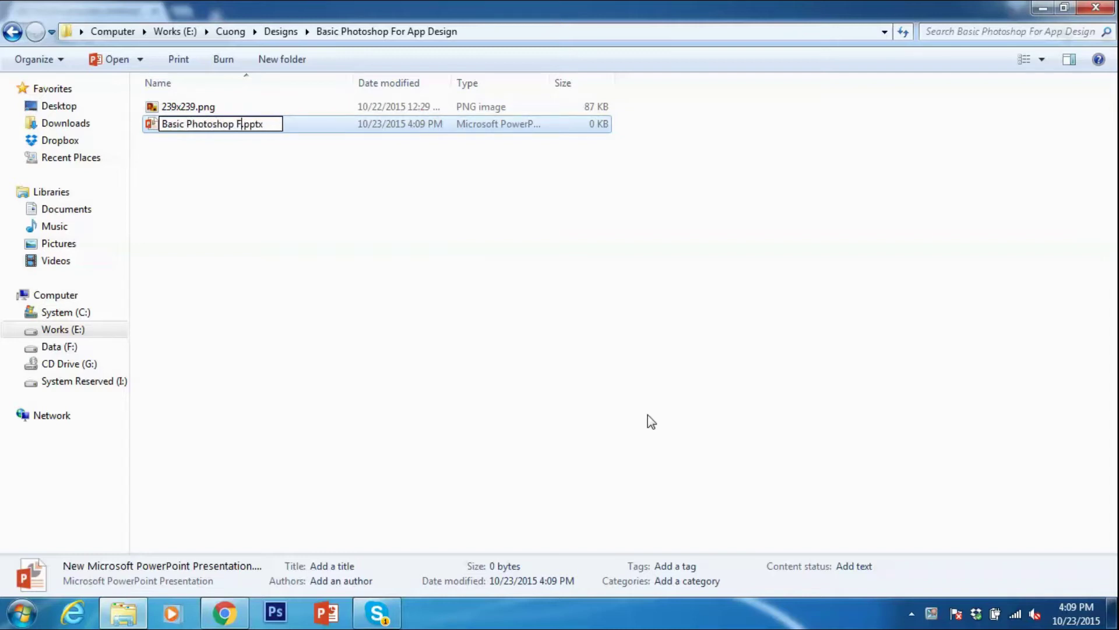
pyautogui.write('or ')
pyautogui.write('App')
pyautogui.press('BackSpace')
pyautogui.press('BackSpace')
pyautogui.press('BackSpace')
pyautogui.write('Devel')
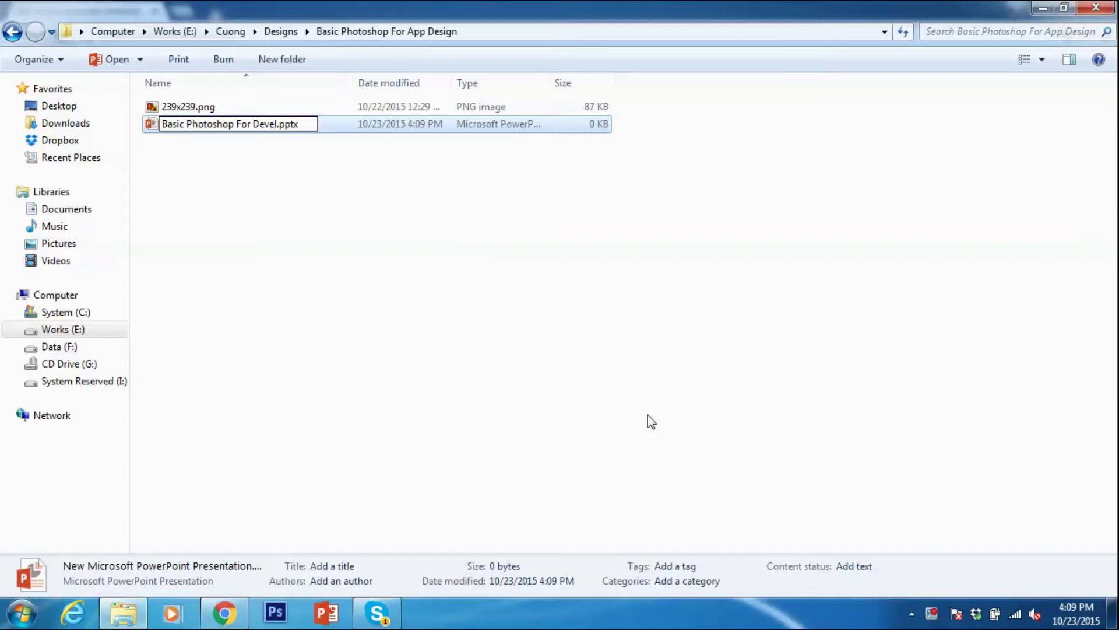
pyautogui.write('op')
pyautogui.write('er')
pyautogui.press('Return')
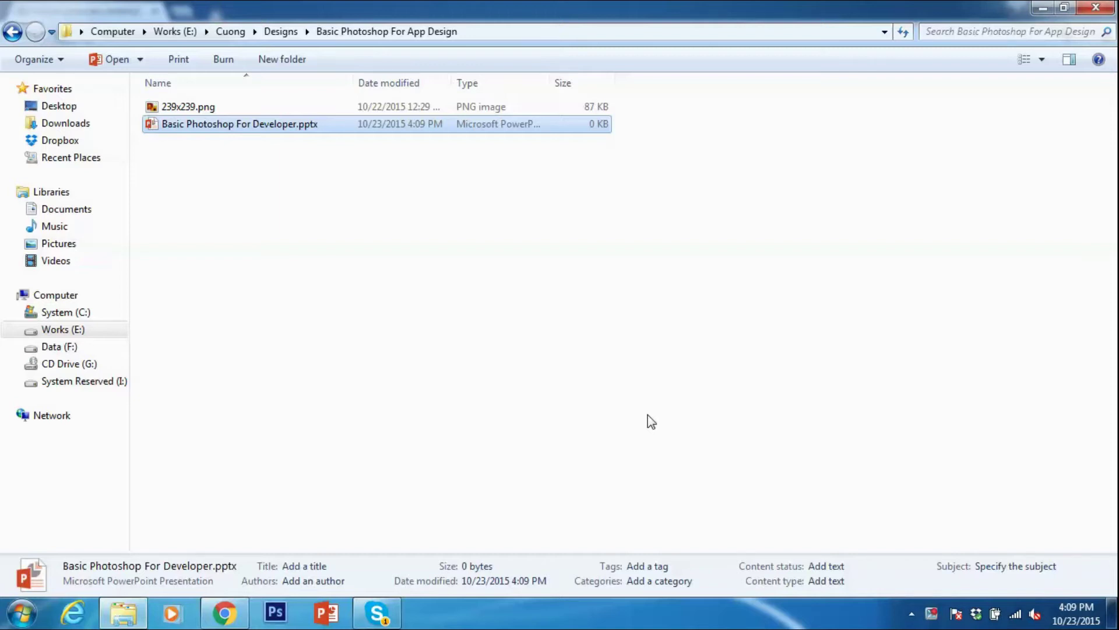
pyautogui.doubleClick(285, 128)
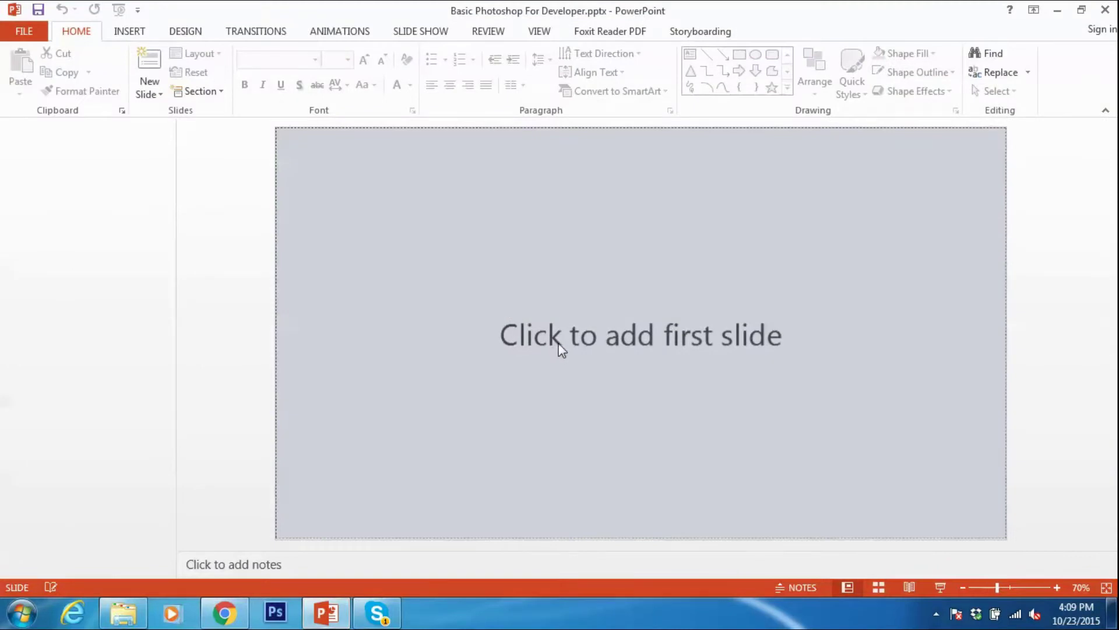
pyautogui.click(558, 348)
pyautogui.click(597, 323)
pyautogui.write('Basic Photoshop for Developer')
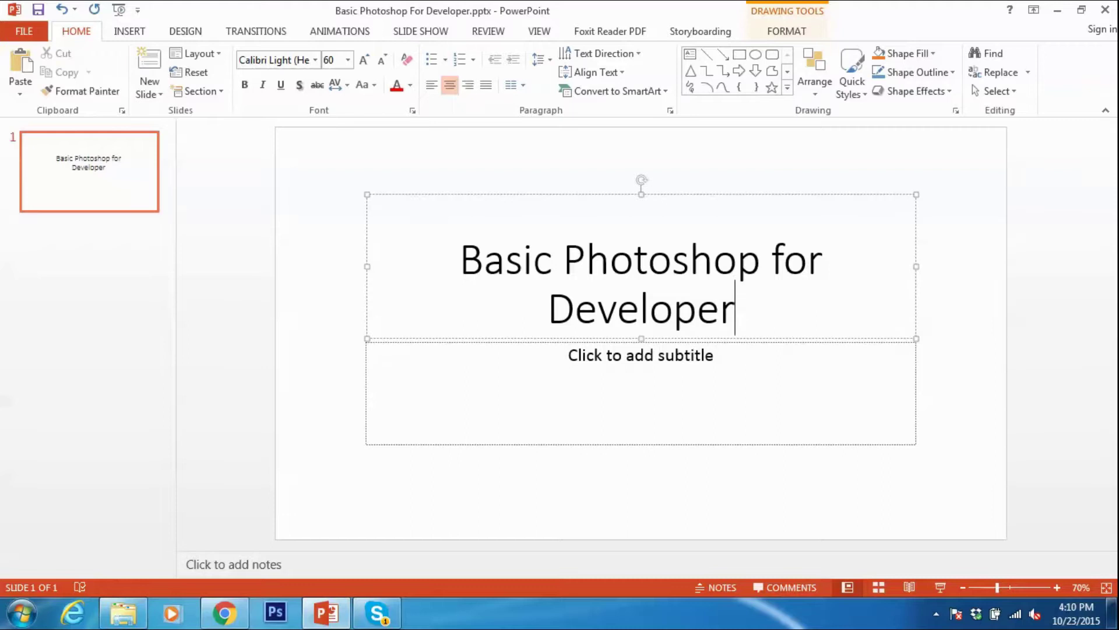
pyautogui.click(629, 384)
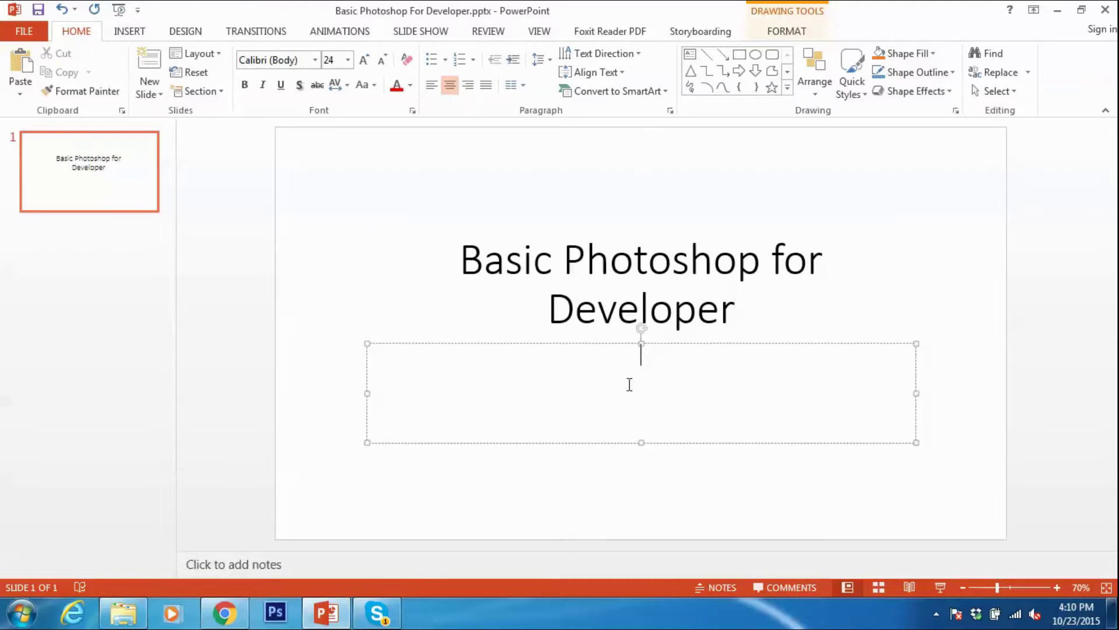
pyautogui.write('http')
pyautogui.write('://hicomsolutions.com.au')
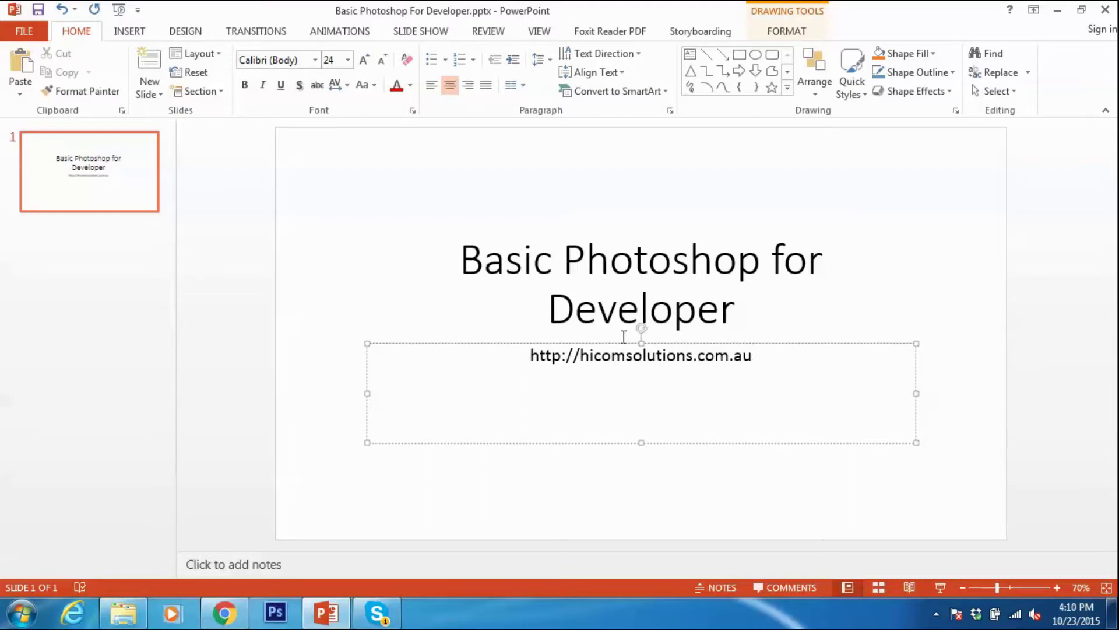
pyautogui.click(111, 285)
# Step: Add a second slide and write its first bullet, 'Open Photoshop'
pyautogui.rightClick(111, 285)
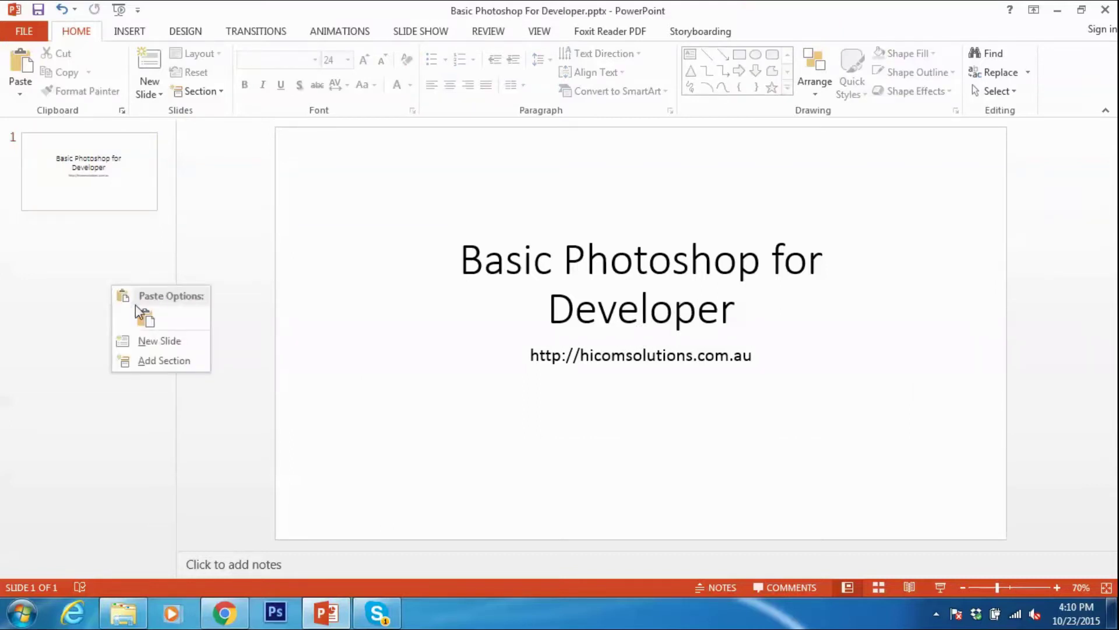
pyautogui.click(143, 341)
pyautogui.click(110, 193)
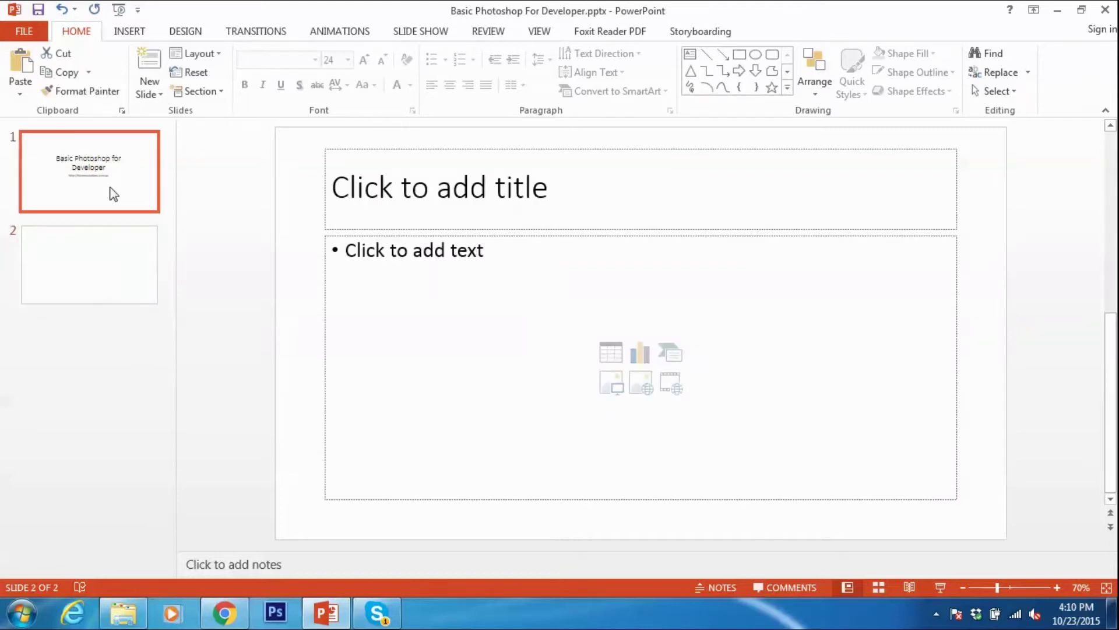
pyautogui.click(96, 255)
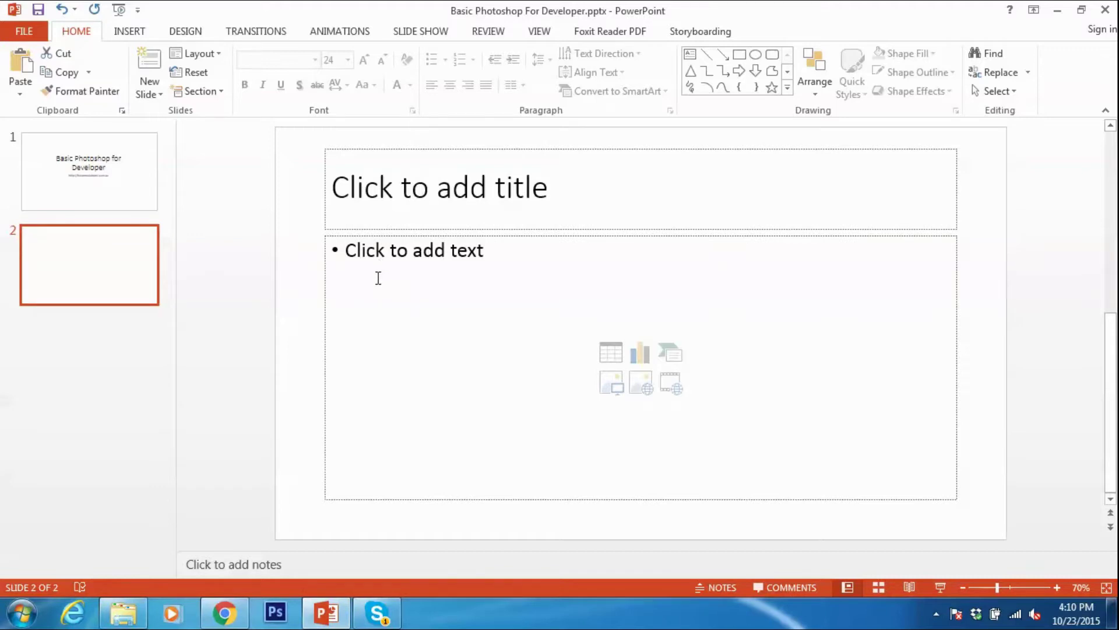
pyautogui.click(403, 267)
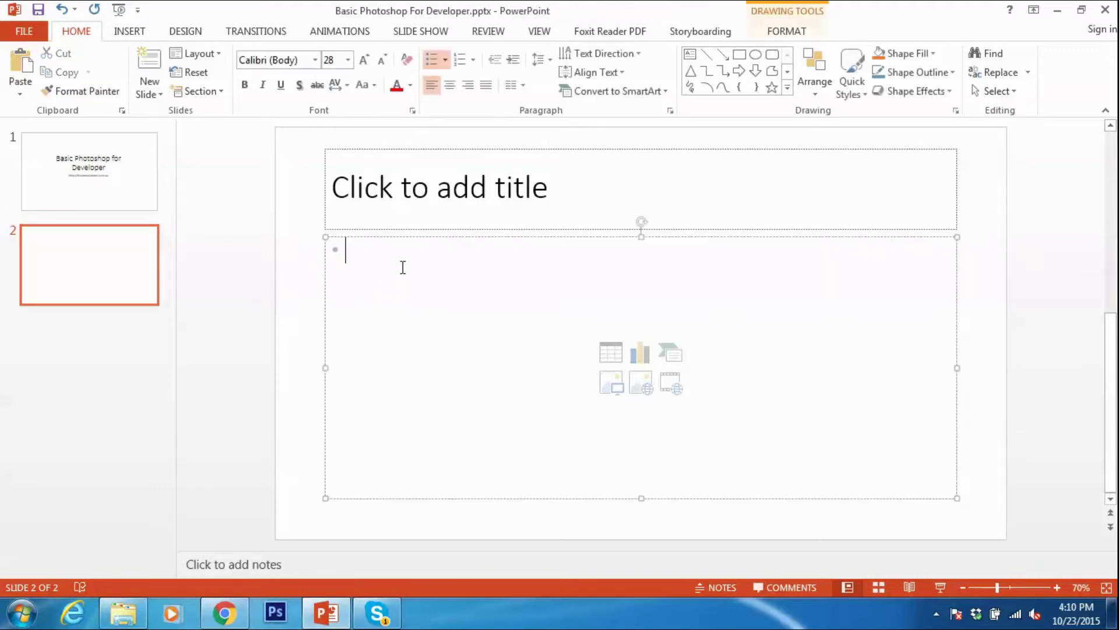
pyautogui.write('Open Photoshop')
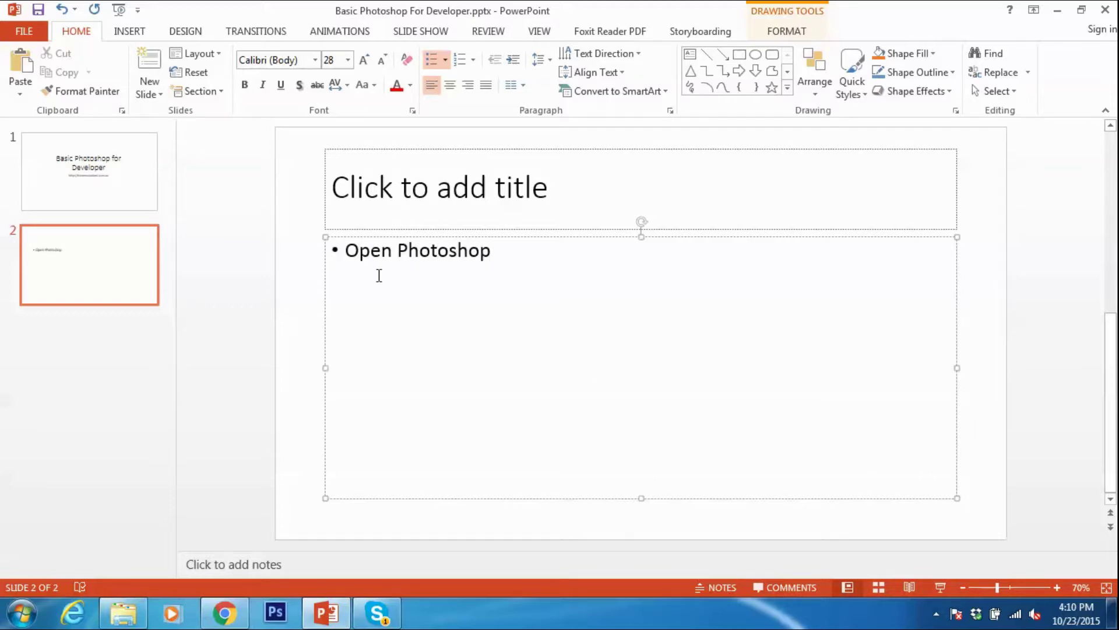
pyautogui.click(275, 613)
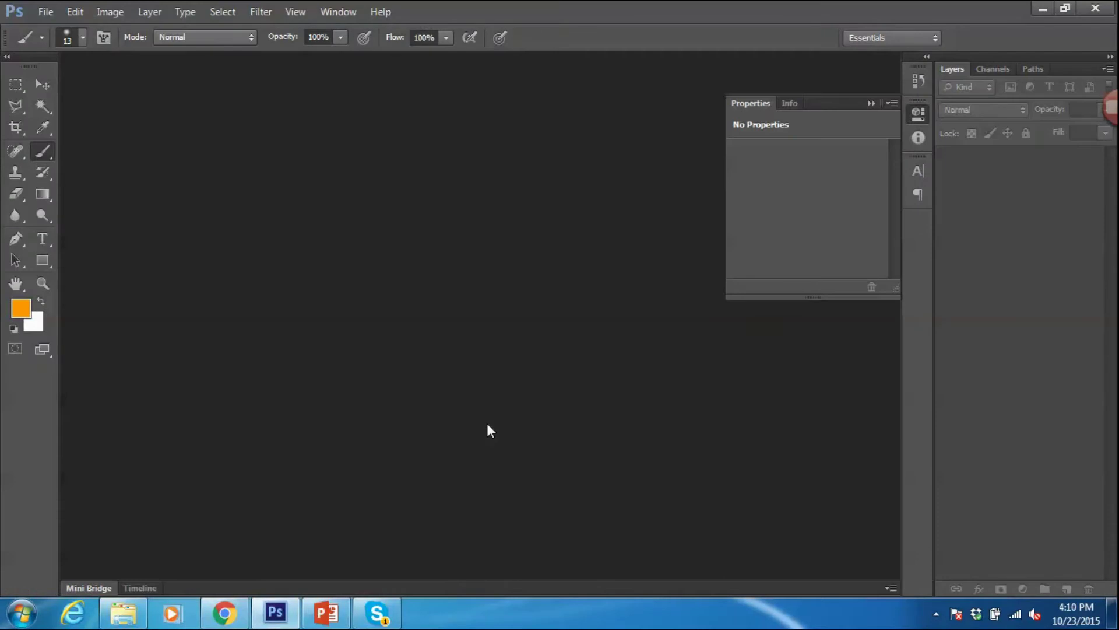
pyautogui.click(225, 612)
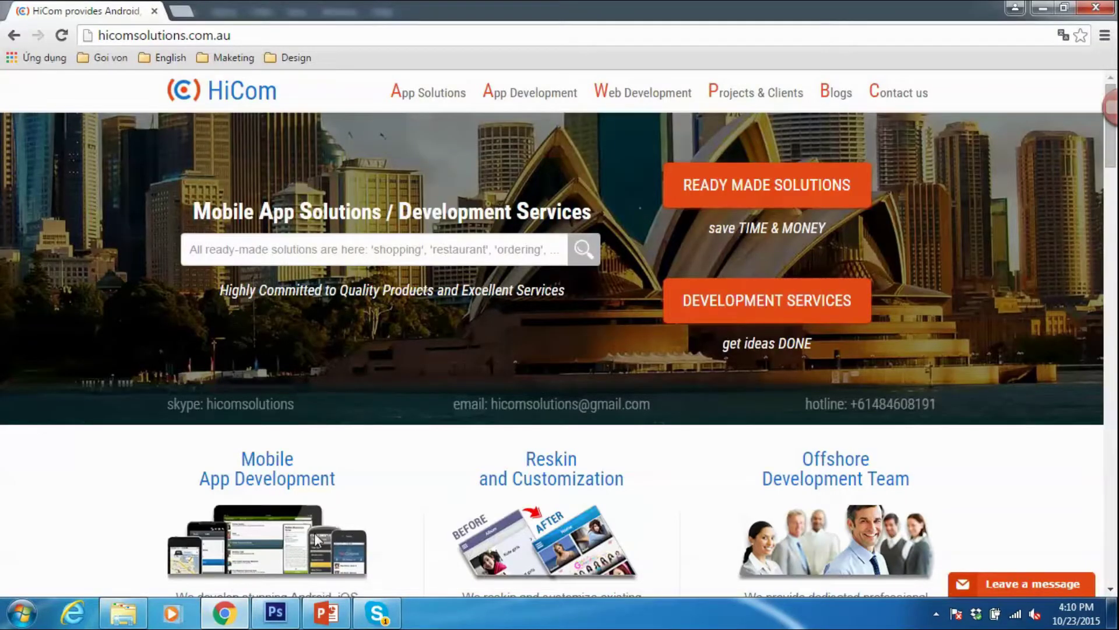
pyautogui.click(326, 612)
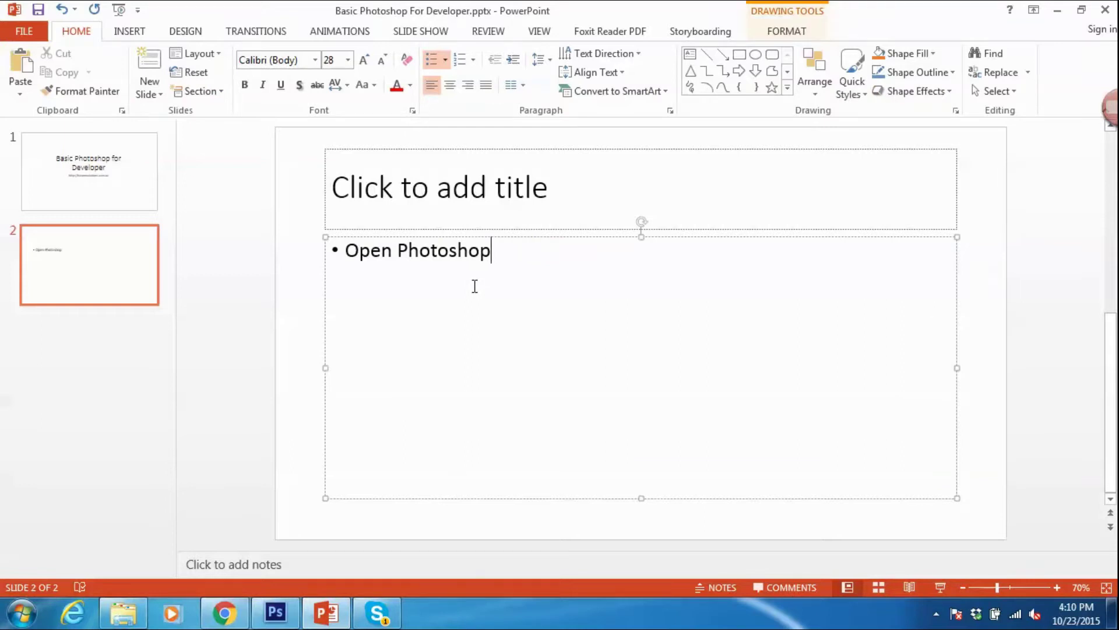
# Step: Add the bullet 'Show Windows/Layers; /Options; /Tools; /Characters; /Info'
pyautogui.press('Return')
pyautogui.write('A')
pyautogui.press('BackSpace')
pyautogui.write('Show Windo')
pyautogui.press('BackSpace')
pyautogui.press('BackSpace')
pyautogui.press('BackSpace')
pyautogui.press('BackSpace')
pyautogui.write('indows/Layers,')
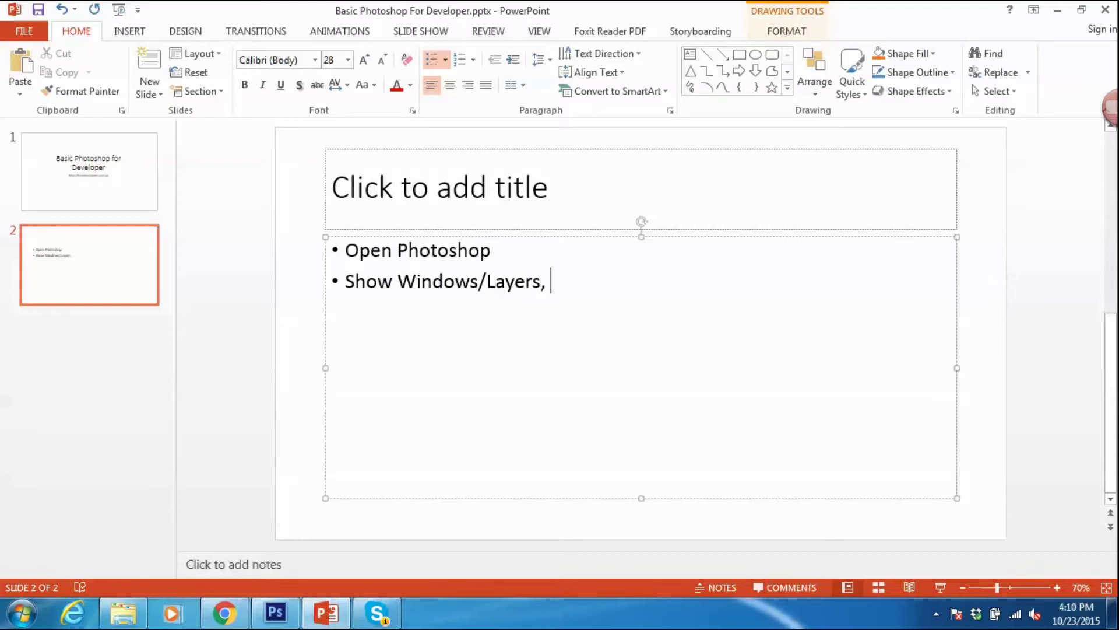
pyautogui.press('BackSpace')
pyautogui.press('BackSpace')
pyautogui.write('; /Options;')
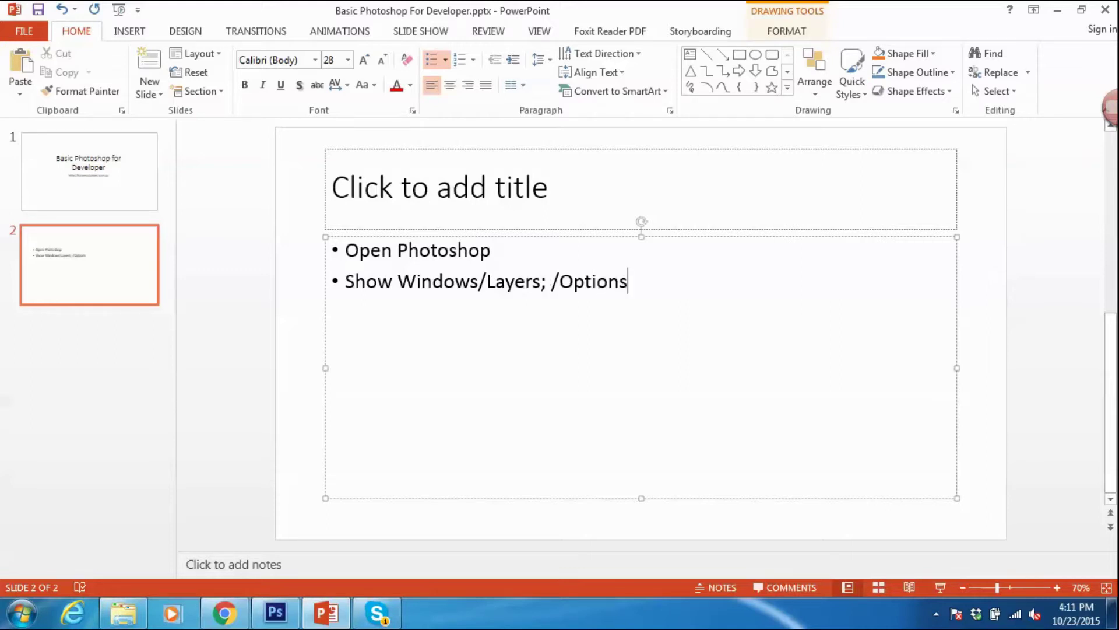
pyautogui.write(' /Tools; /Characters; /Info')
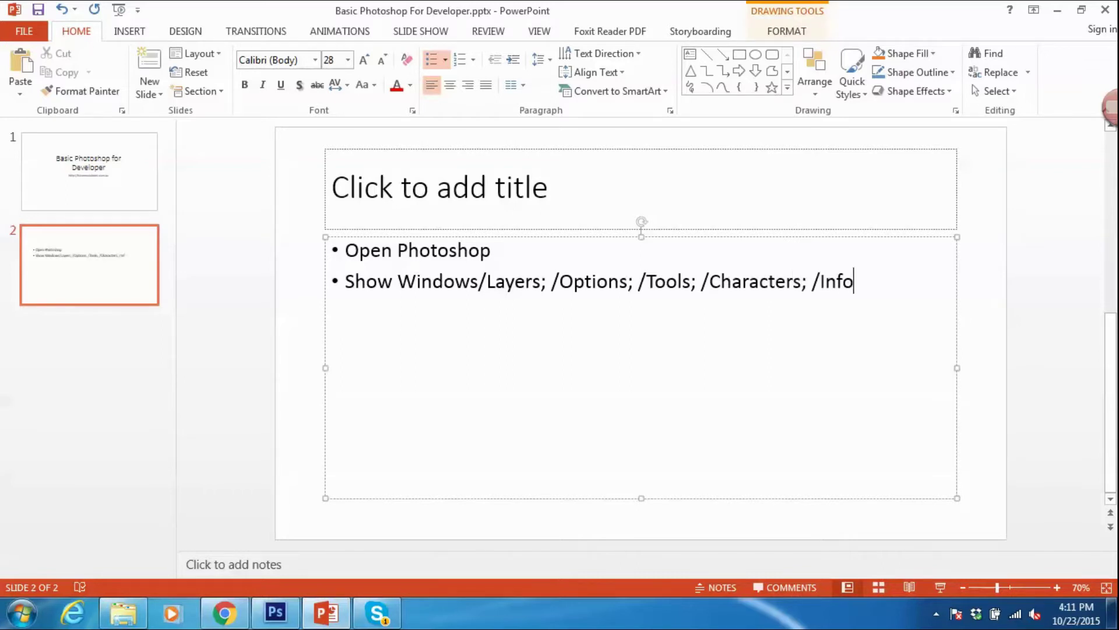
# Step: In Photoshop, toggle the Layers panel off and back on and show the Info panel
pyautogui.click(275, 613)
pyautogui.click(346, 11)
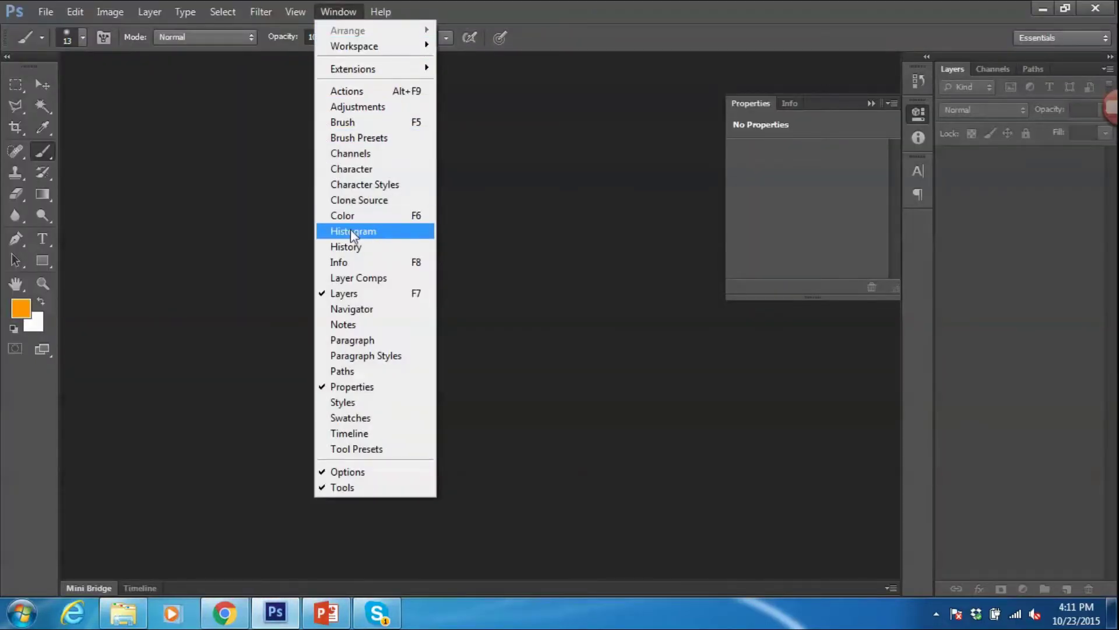
pyautogui.click(352, 294)
pyautogui.click(340, 13)
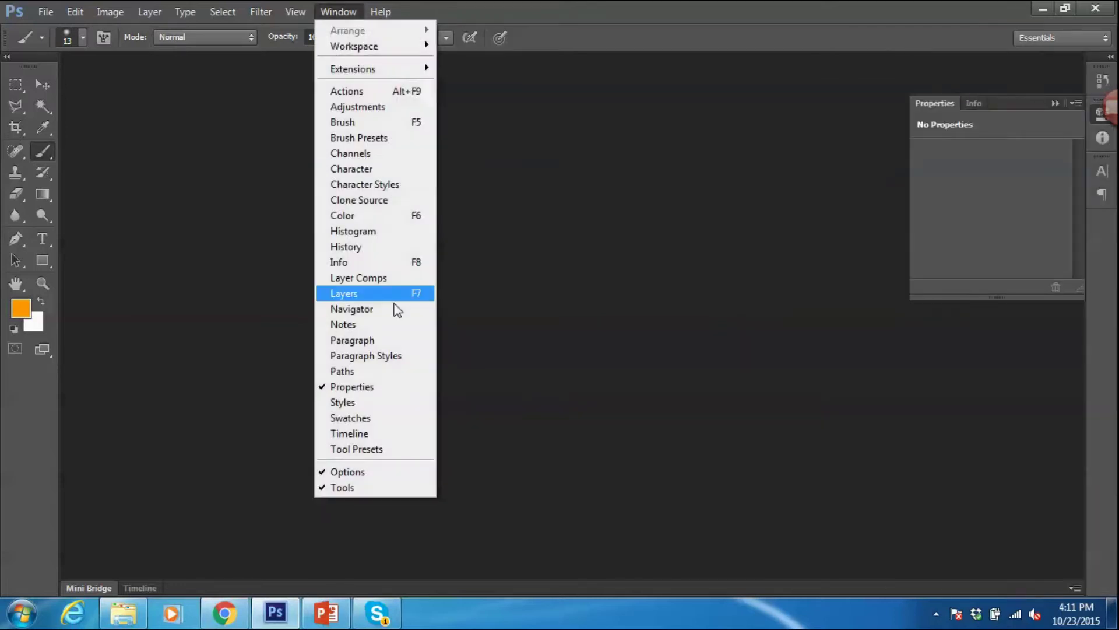
pyautogui.click(373, 297)
pyautogui.click(348, 12)
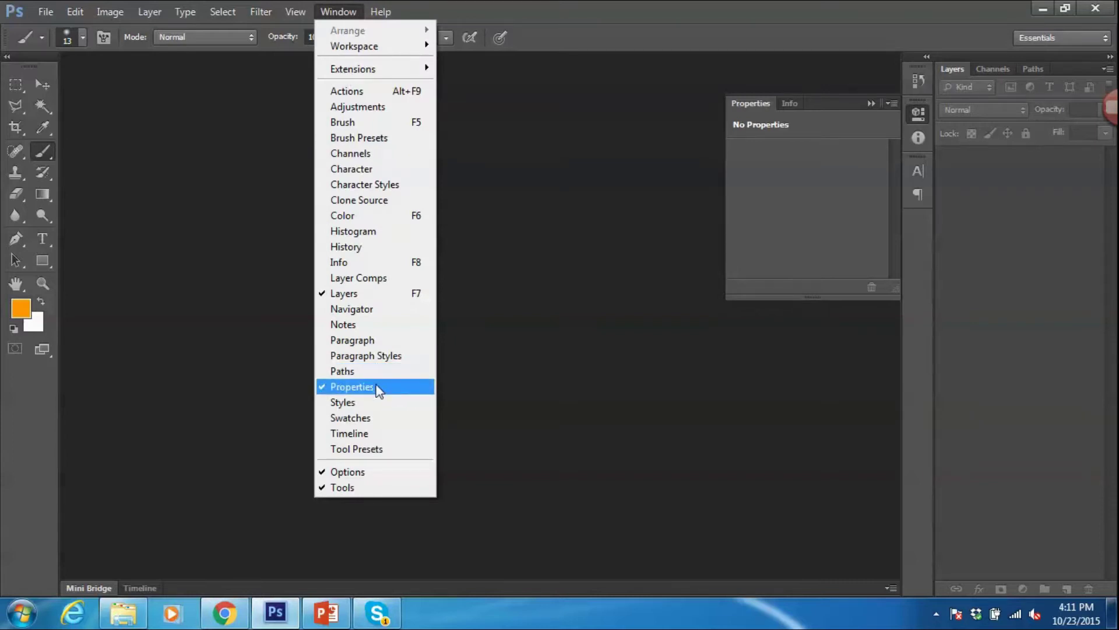
pyautogui.click(349, 262)
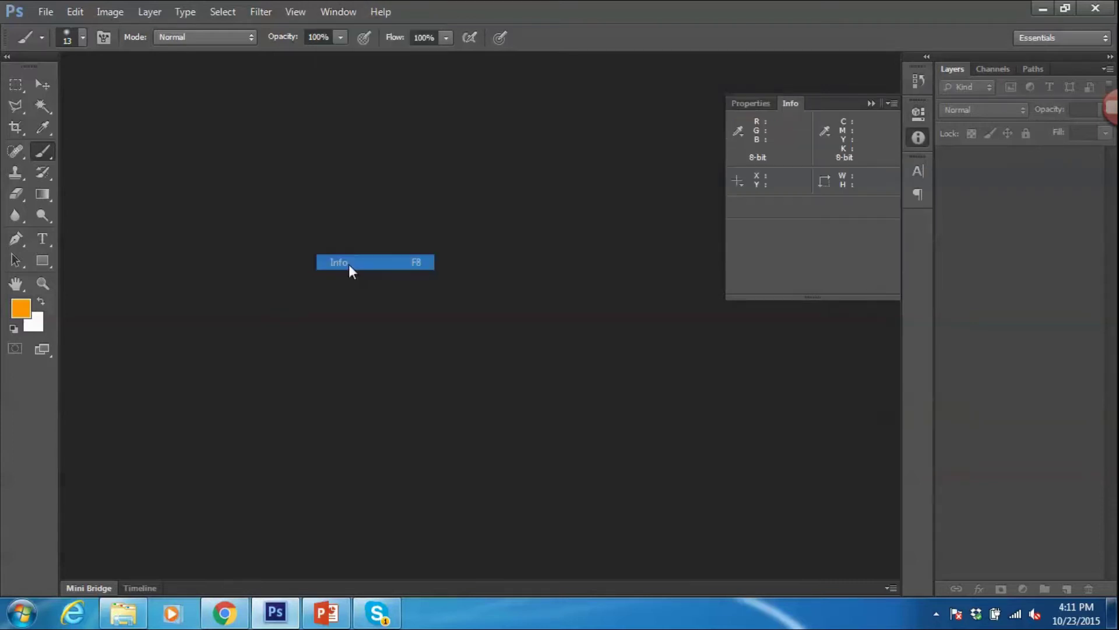
# Step: Toggle the tool options bar and the Tools panel off and back on from the Window menu
pyautogui.click(339, 11)
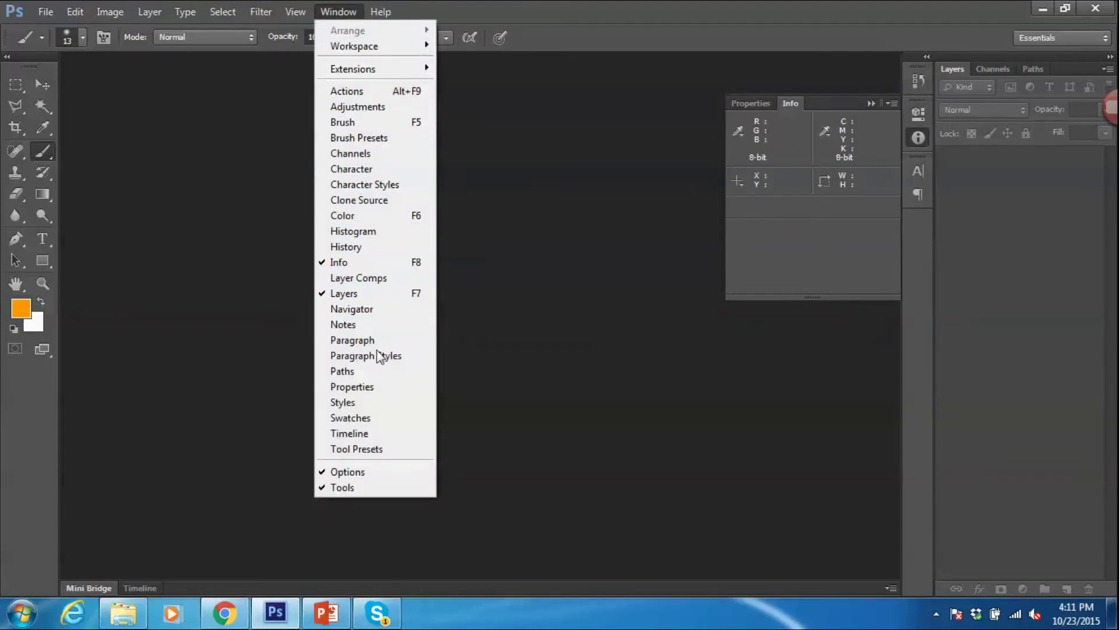
pyautogui.click(363, 467)
pyautogui.click(335, 14)
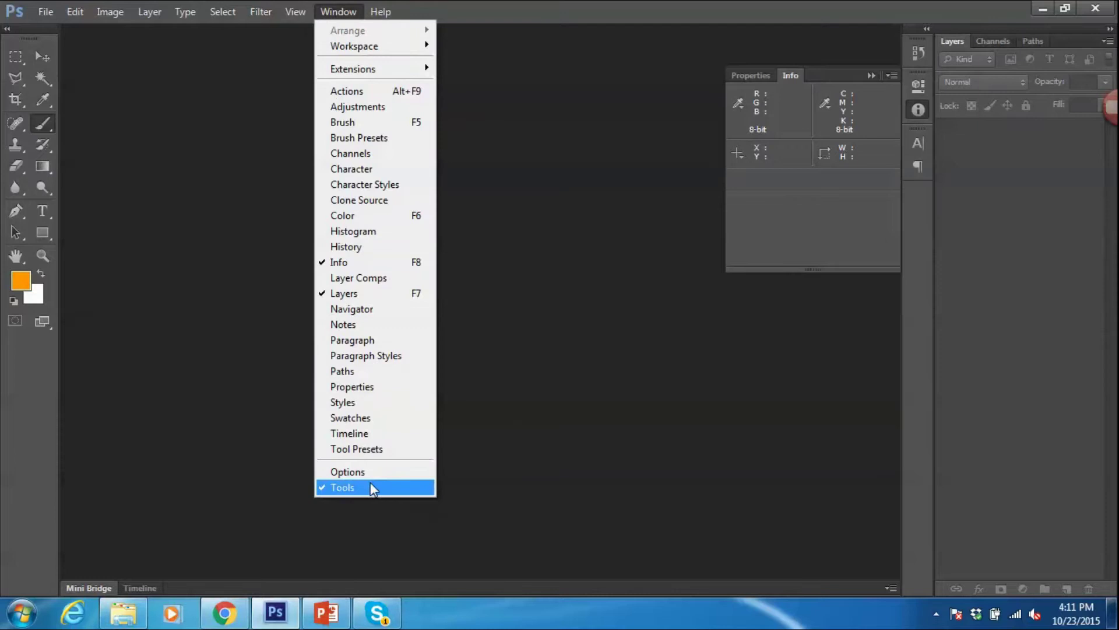
pyautogui.click(367, 473)
pyautogui.click(343, 13)
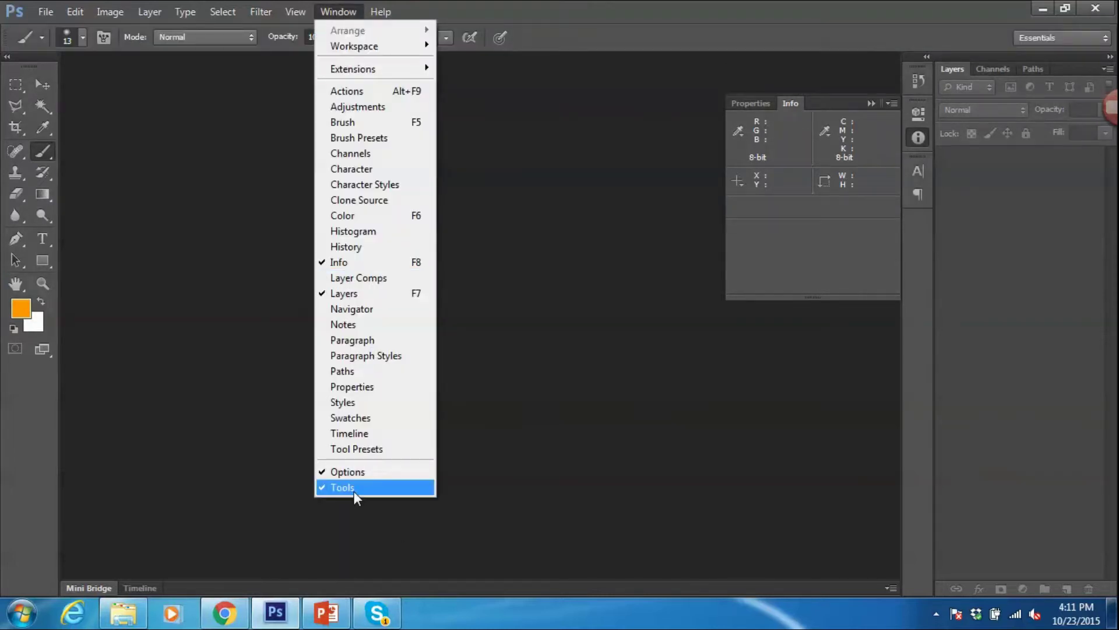
pyautogui.click(354, 487)
pyautogui.click(350, 13)
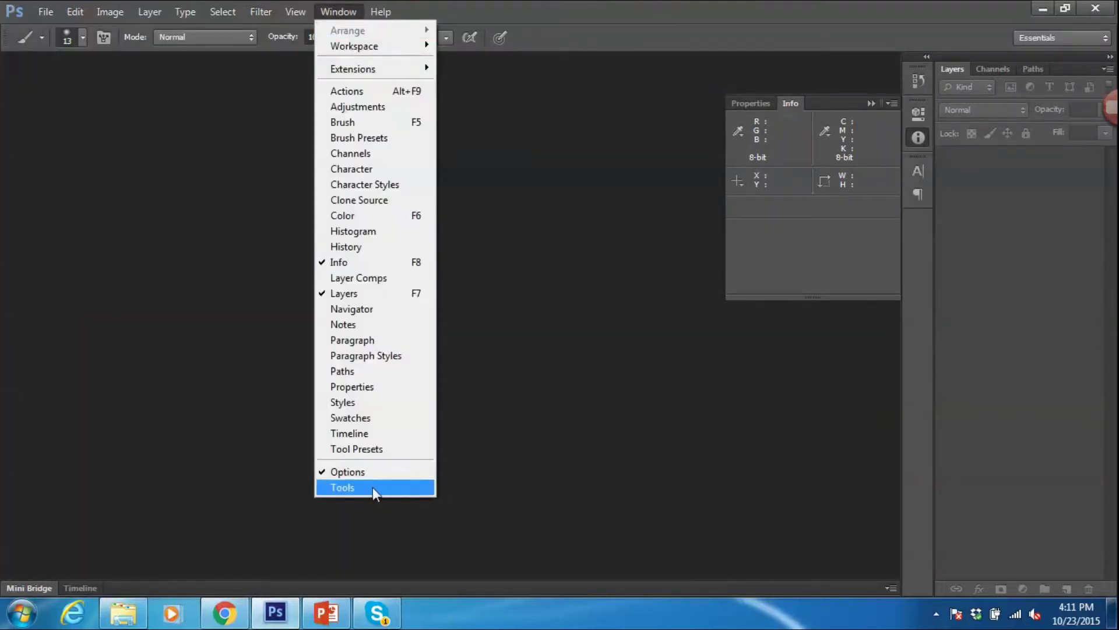
pyautogui.click(372, 487)
pyautogui.click(331, 16)
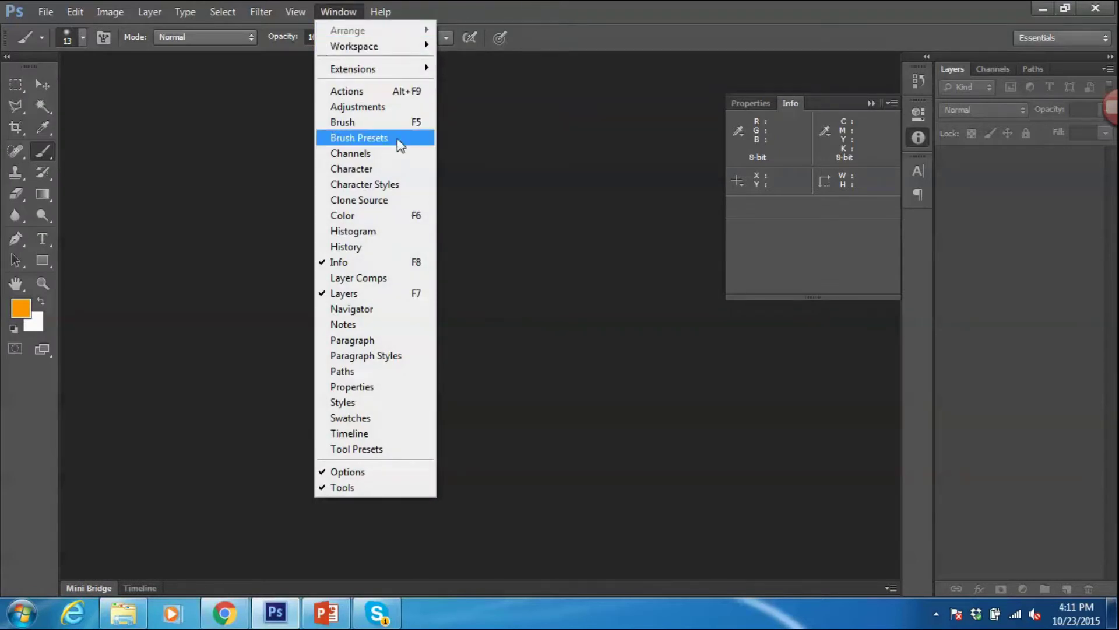
pyautogui.click(589, 379)
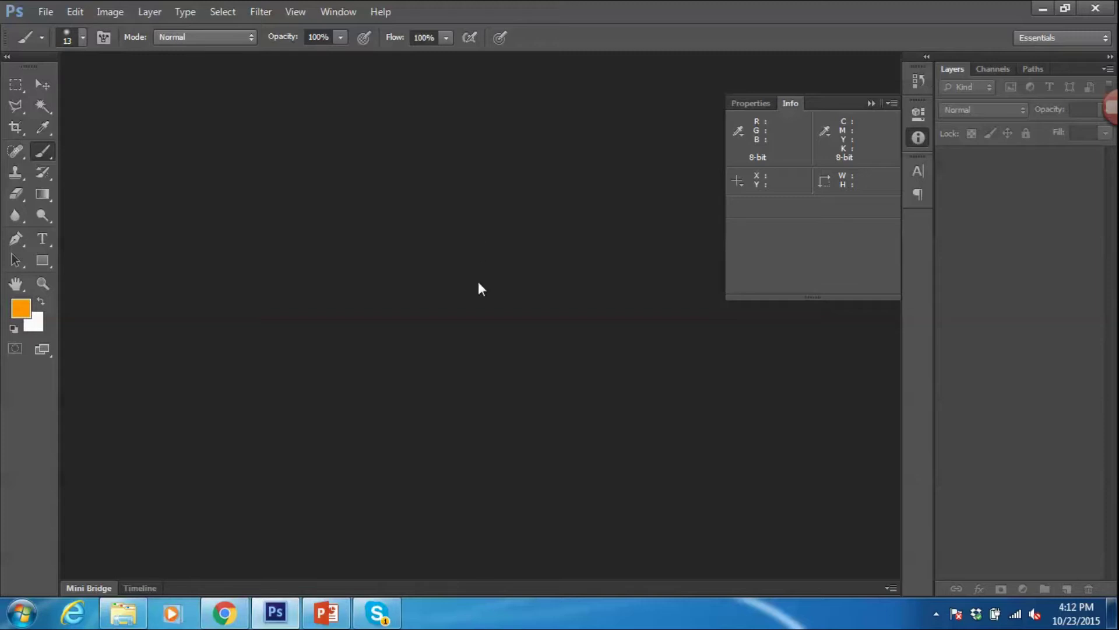
# Step: Back in PowerPoint, add a new empty third slide
pyautogui.click(46, 12)
pyautogui.click(383, 337)
pyautogui.click(327, 613)
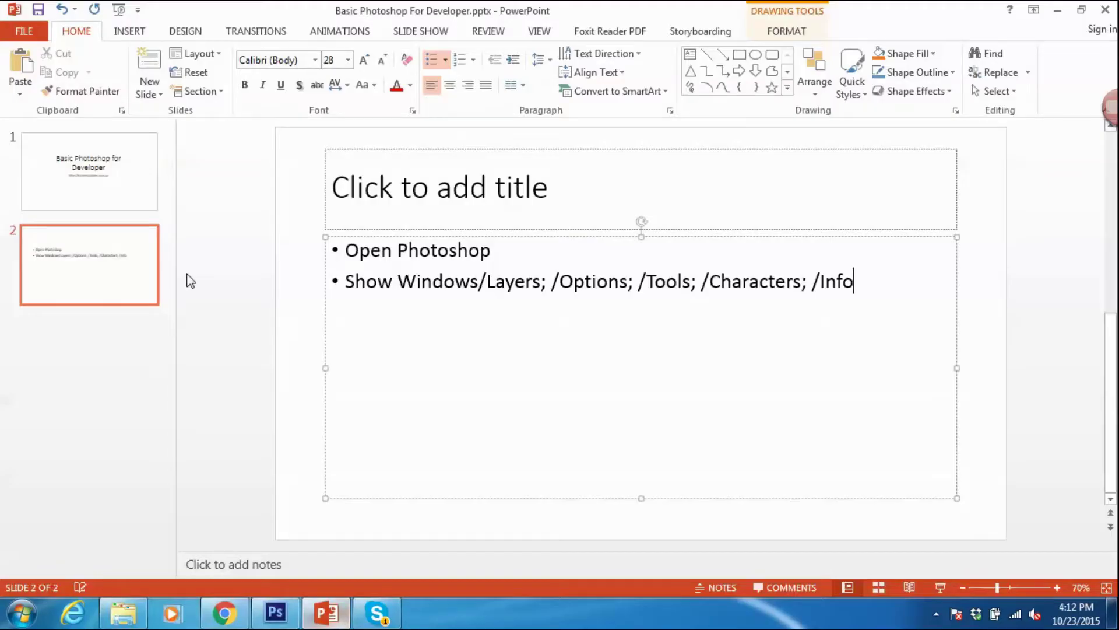
pyautogui.rightClick(107, 337)
pyautogui.click(152, 392)
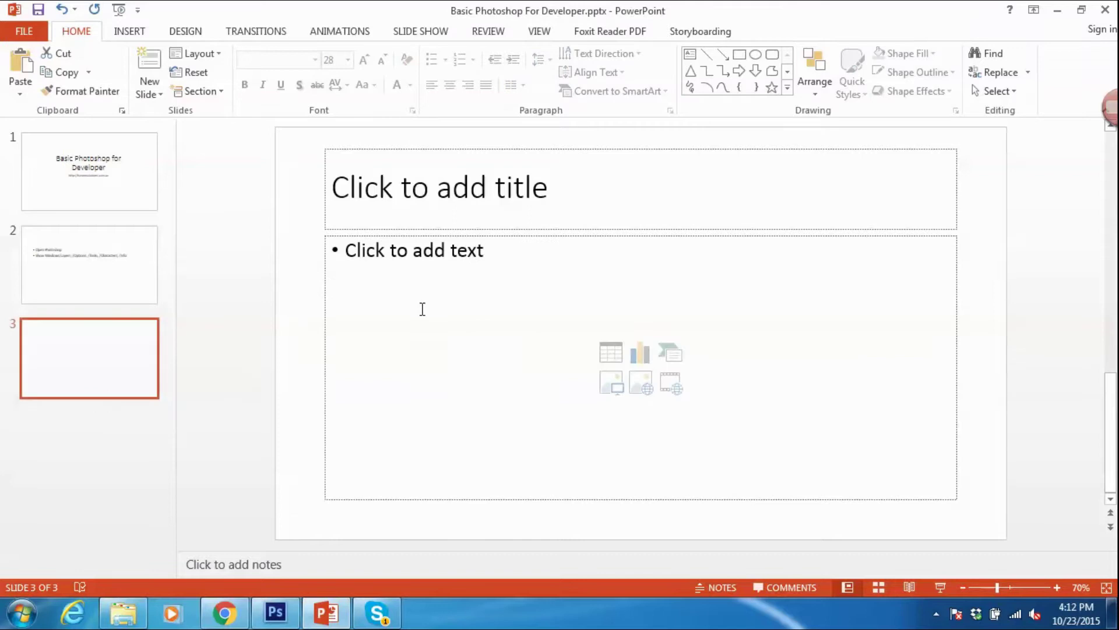
pyautogui.click(422, 309)
pyautogui.click(100, 287)
# Step: Title slide 2 'Show necessary Windows' and slide 3 'Create file'
pyautogui.click(495, 210)
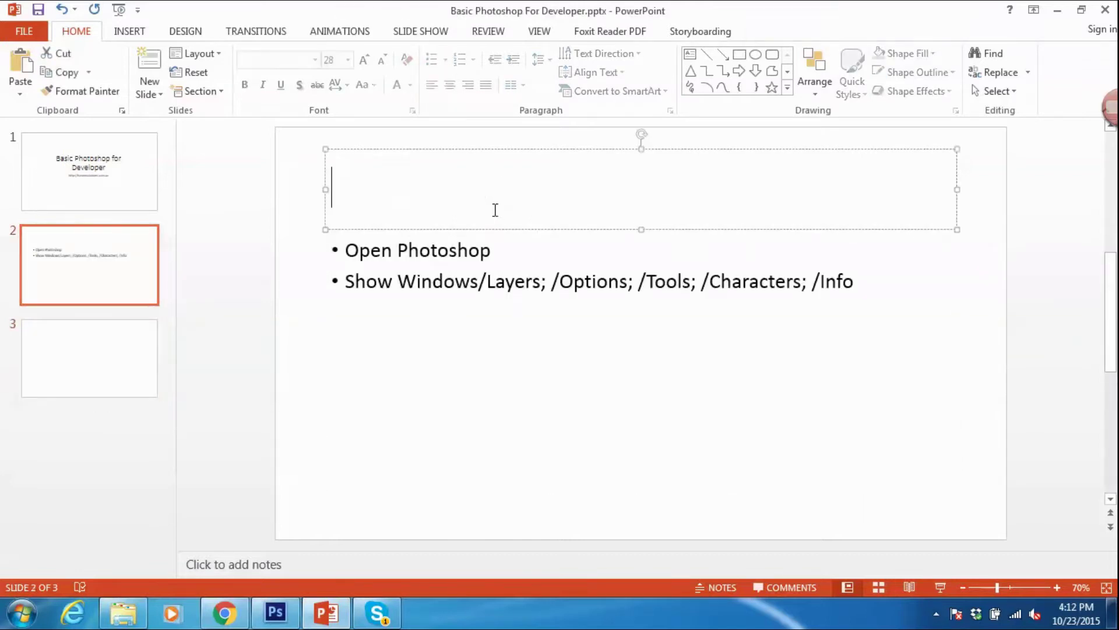
pyautogui.write('Open Photos')
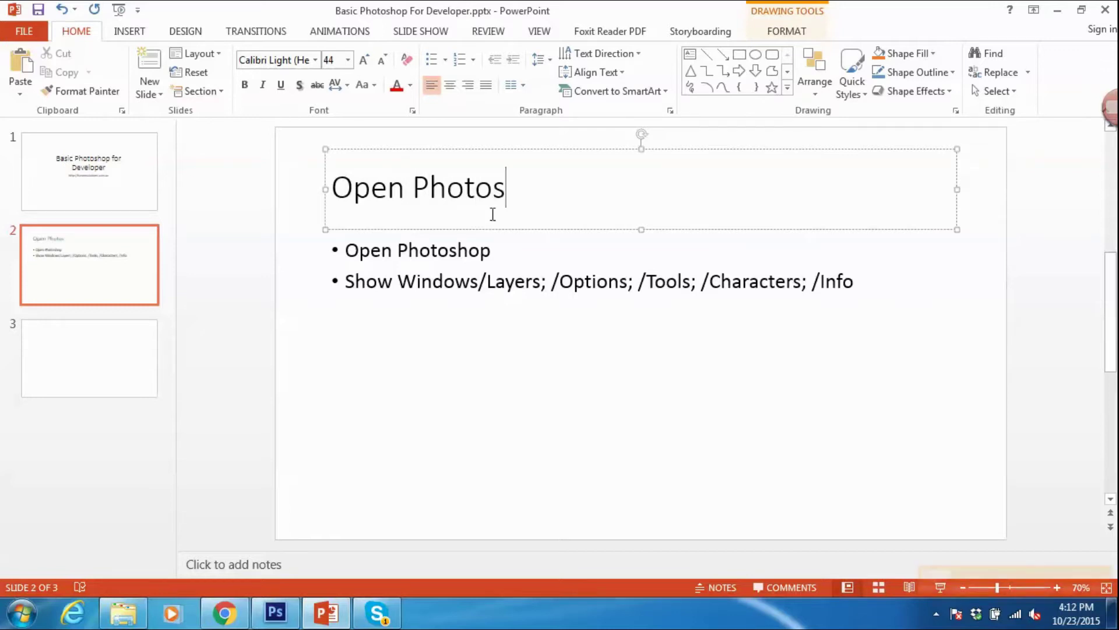
pyautogui.hotkey('ctrl', 'a')
pyautogui.write('Show ')
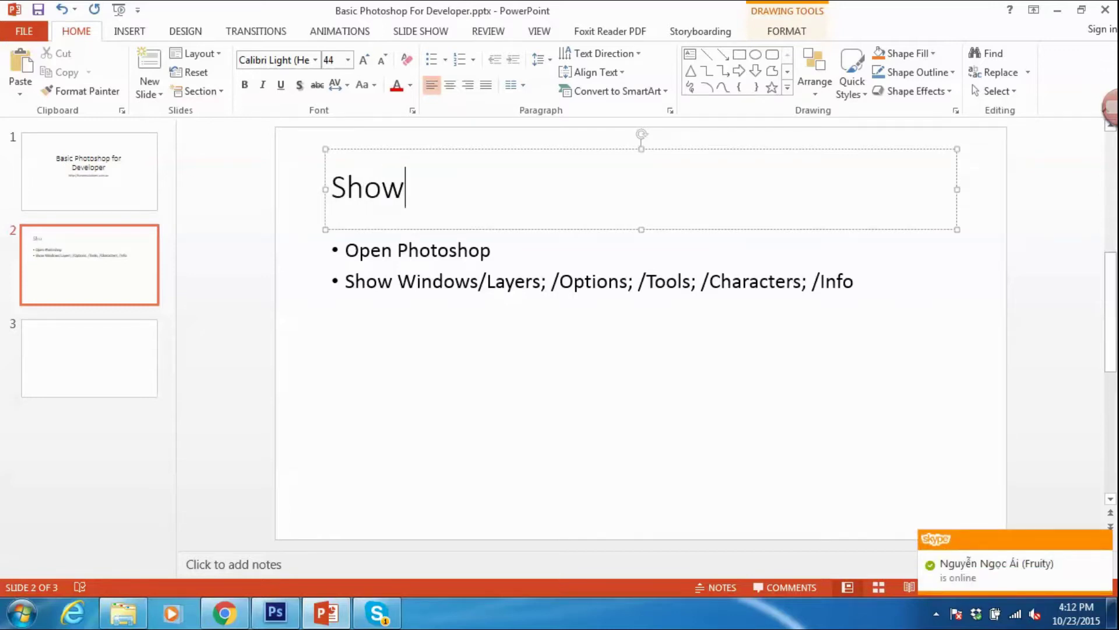
pyautogui.write('neccessary')
pyautogui.press('BackSpace')
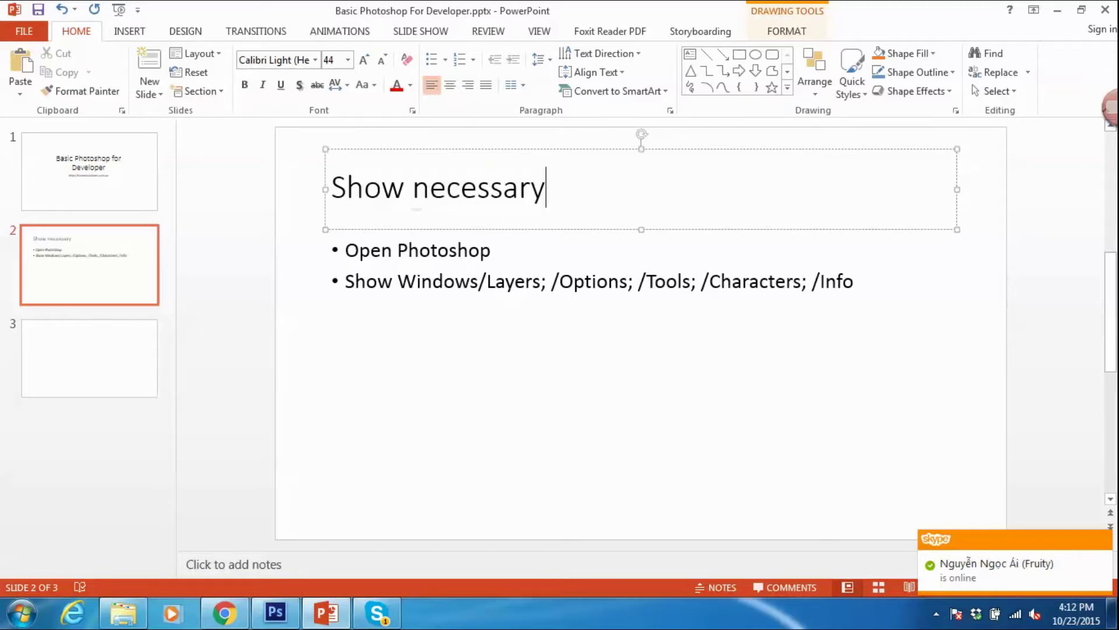
pyautogui.write('dows')
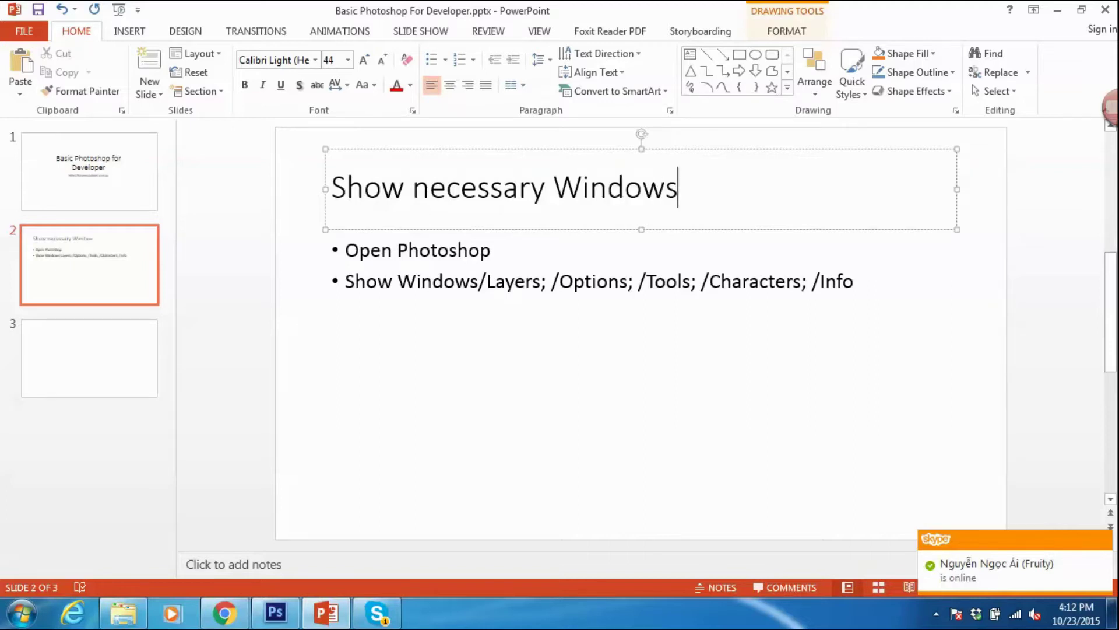
pyautogui.click(75, 357)
pyautogui.write('Create file')
# Step: Switch to Photoshop and start a new document from the File menu
pyautogui.doubleClick(455, 185)
pyautogui.click(505, 352)
pyautogui.click(275, 612)
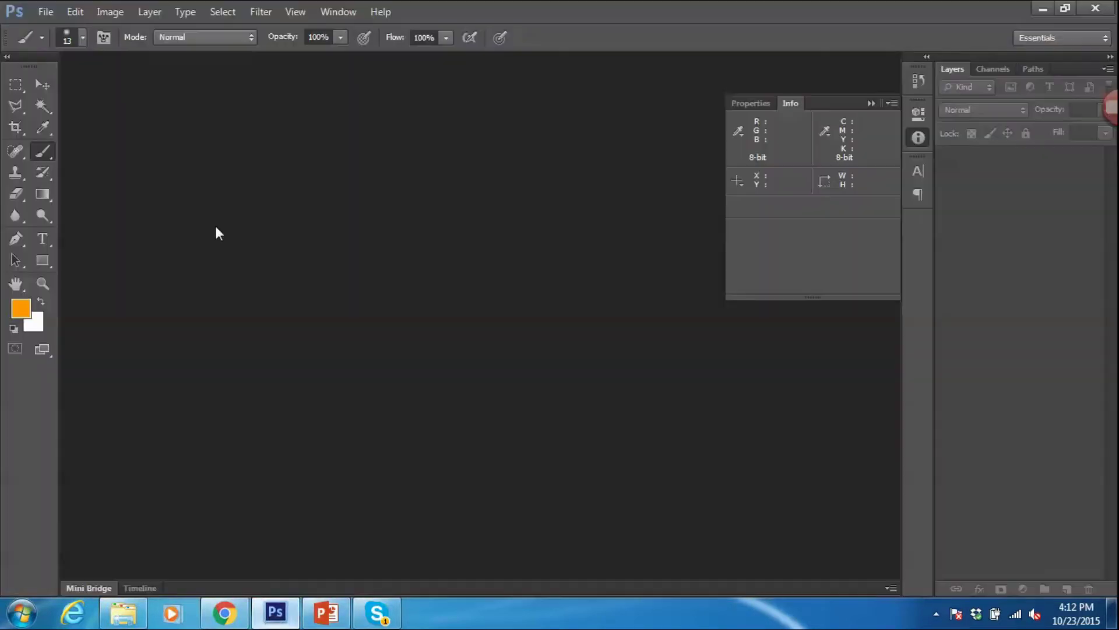
pyautogui.click(45, 13)
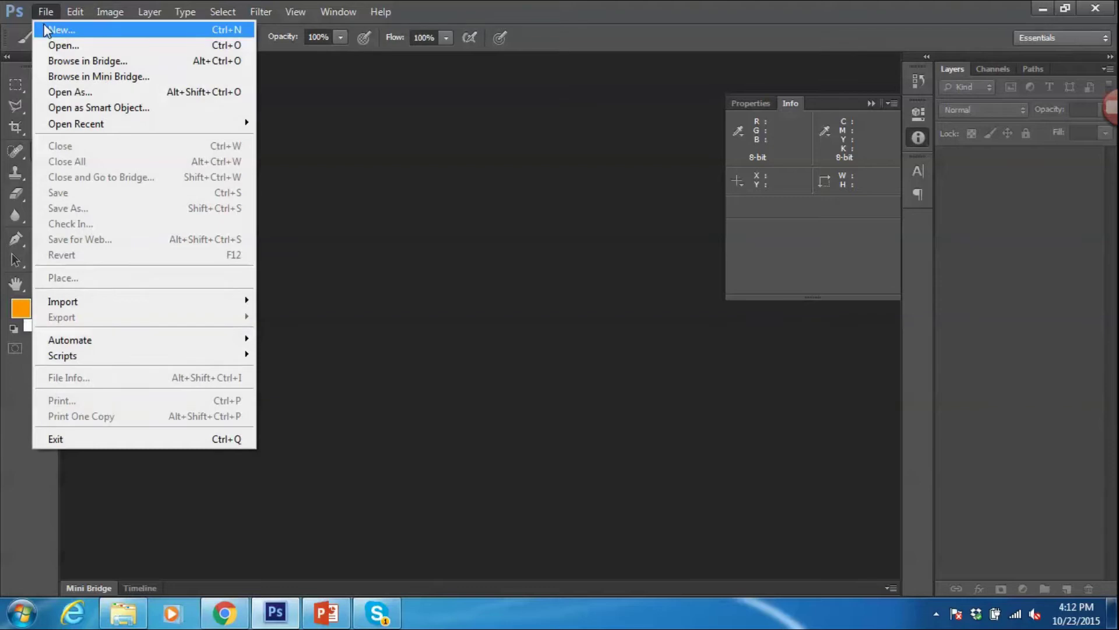
pyautogui.click(49, 32)
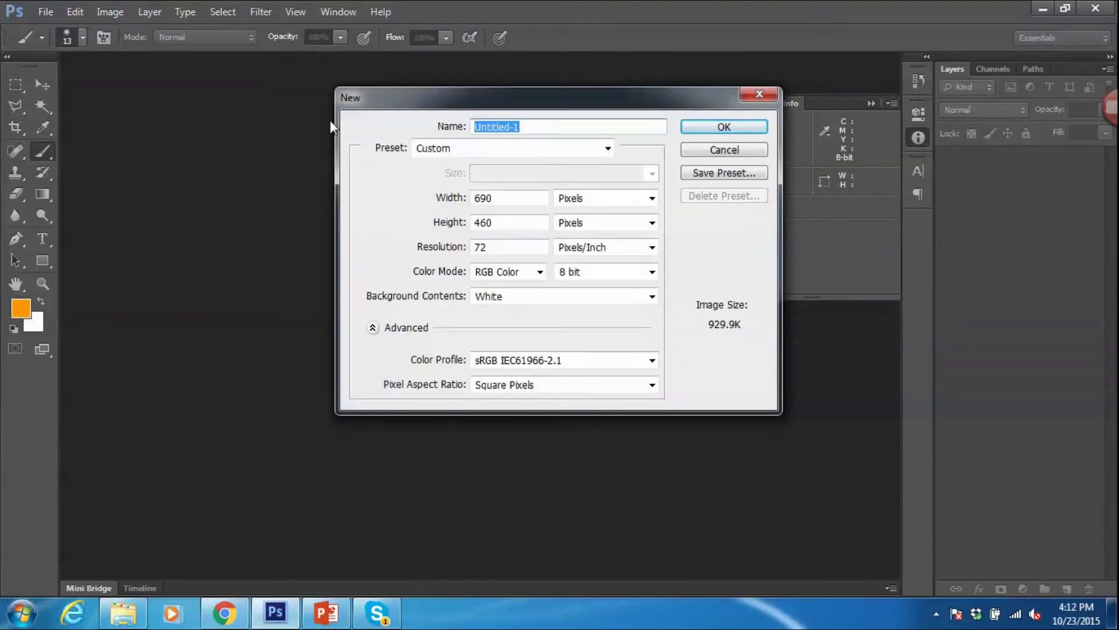
# Step: Create the Demo document at 690×460 pixels and 72 pixels/inch
pyautogui.write('Demo')
pyautogui.click(591, 202)
pyautogui.click(575, 221)
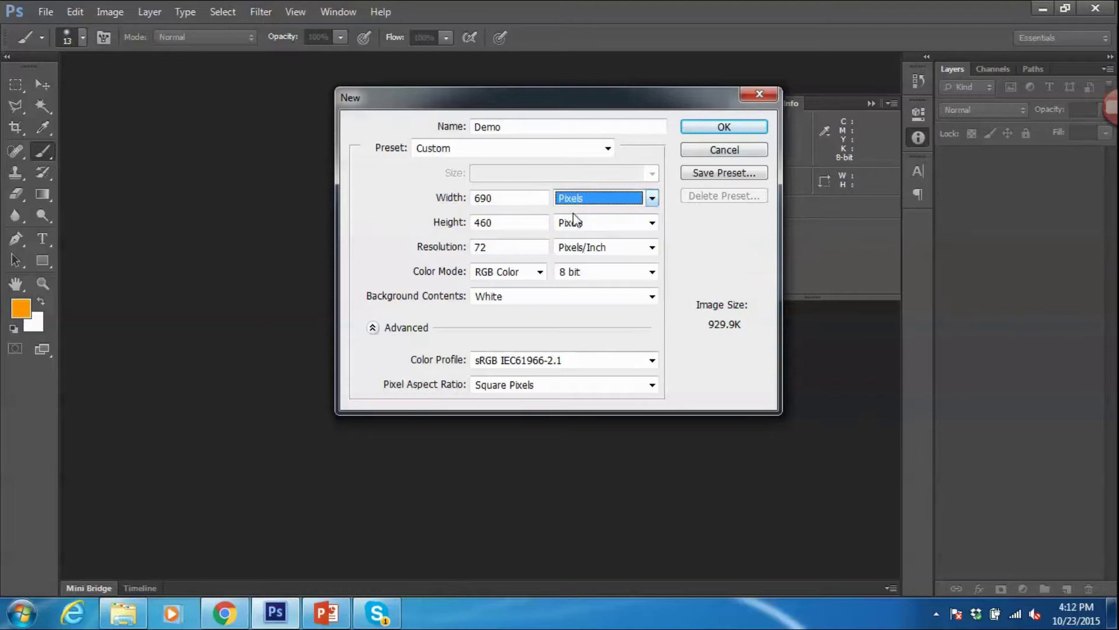
pyautogui.click(574, 237)
pyautogui.press('Tab')
pyautogui.write('72')
pyautogui.click(613, 260)
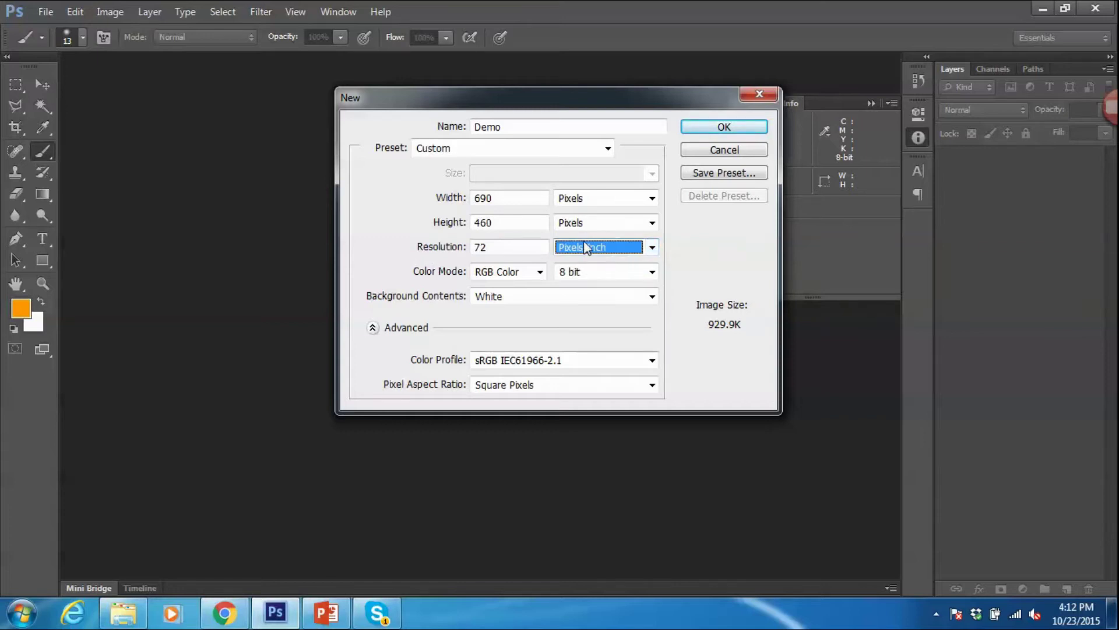
pyautogui.click(716, 129)
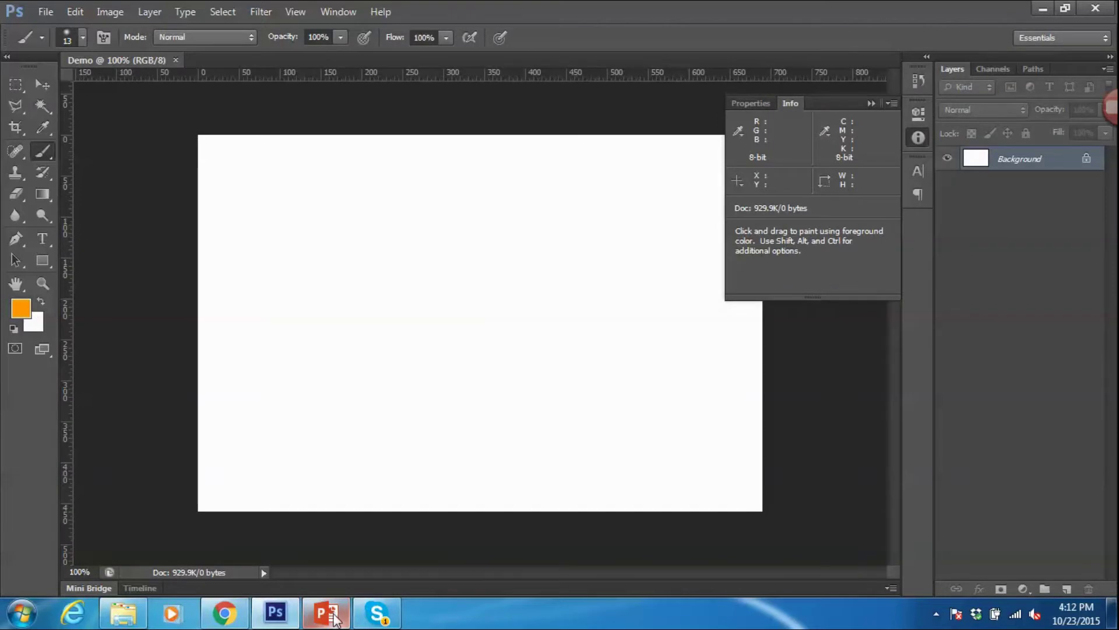
# Step: Add the slide 3 bullet 'Choose Pixel and Pixel/Inch'
pyautogui.click(326, 612)
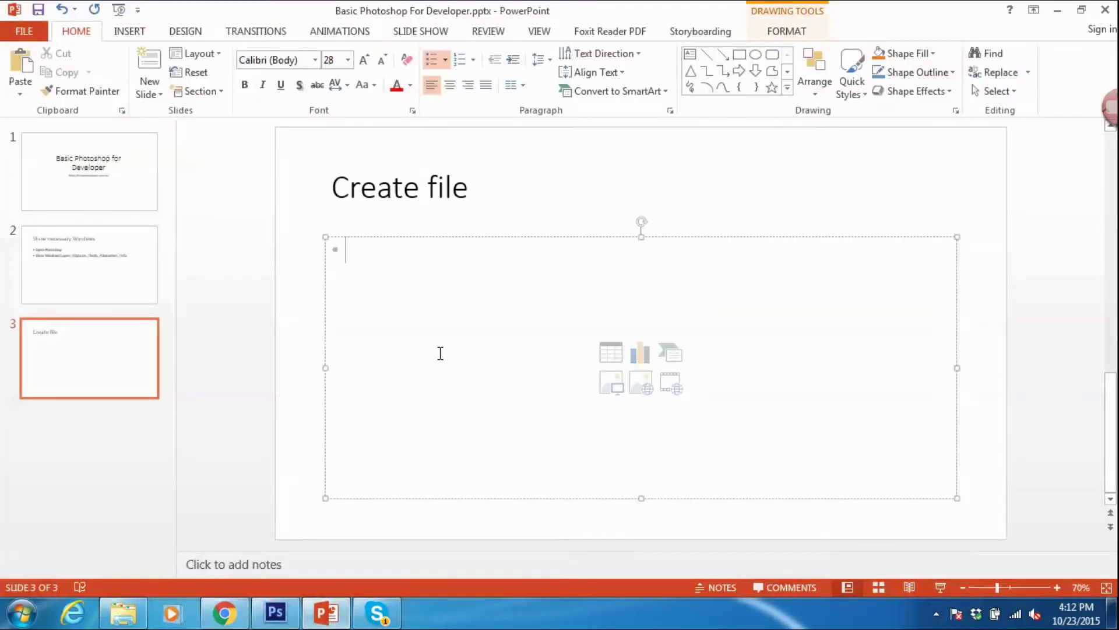
pyautogui.write('Choos')
pyautogui.press('BackSpace')
pyautogui.write('ose Pixel and Pixel/Inch')
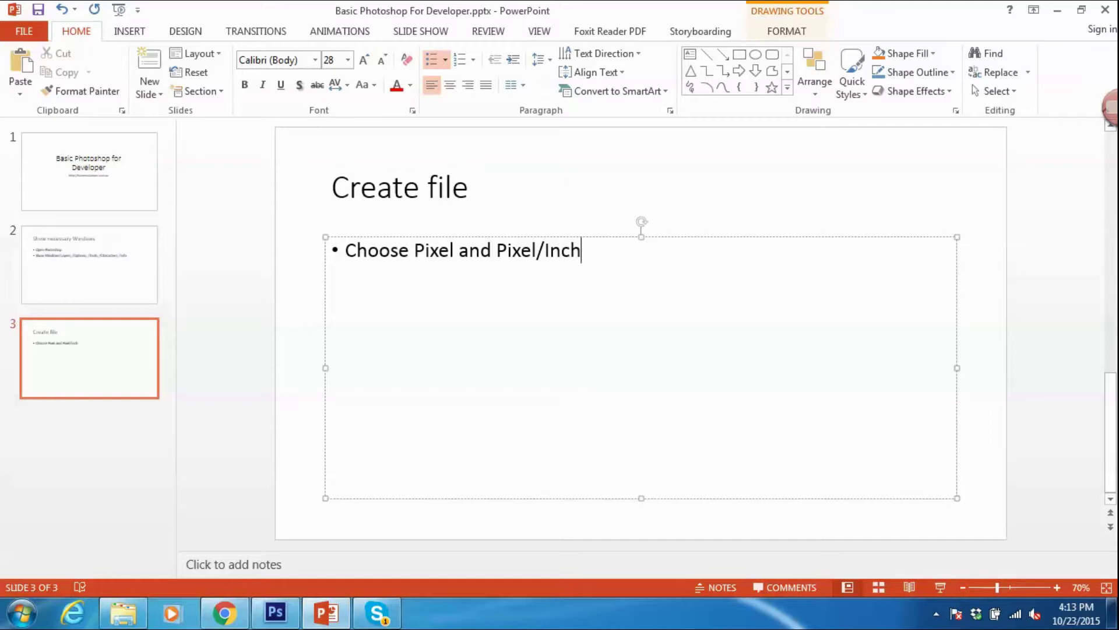
# Step: Add a fourth slide titled 'Show Rulers & Set to Pixel'
pyautogui.rightClick(119, 445)
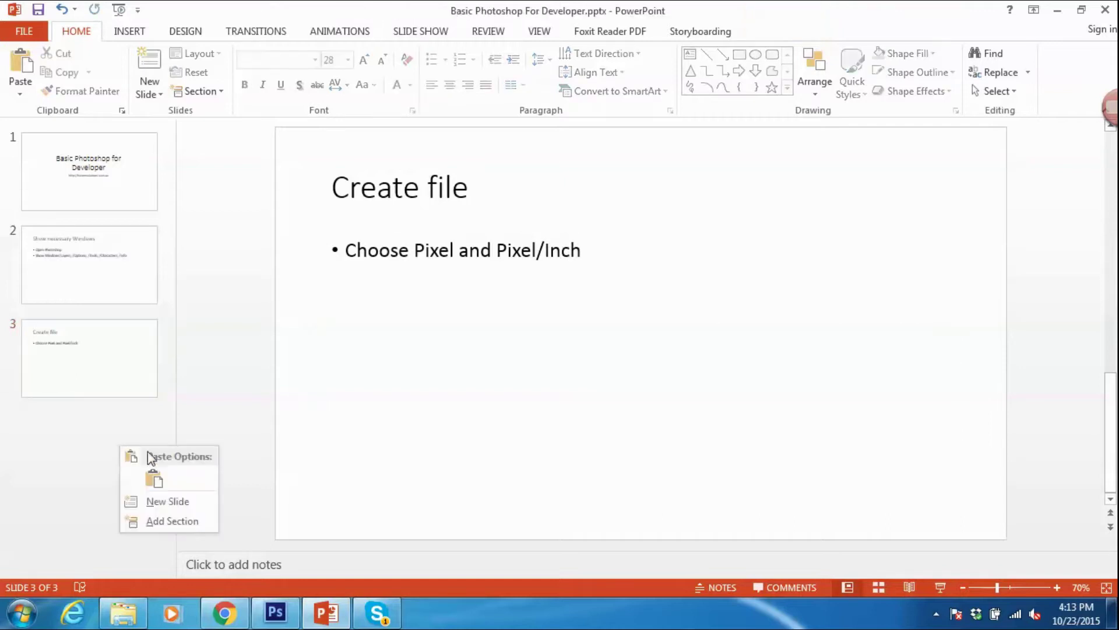
pyautogui.click(167, 501)
pyautogui.click(382, 217)
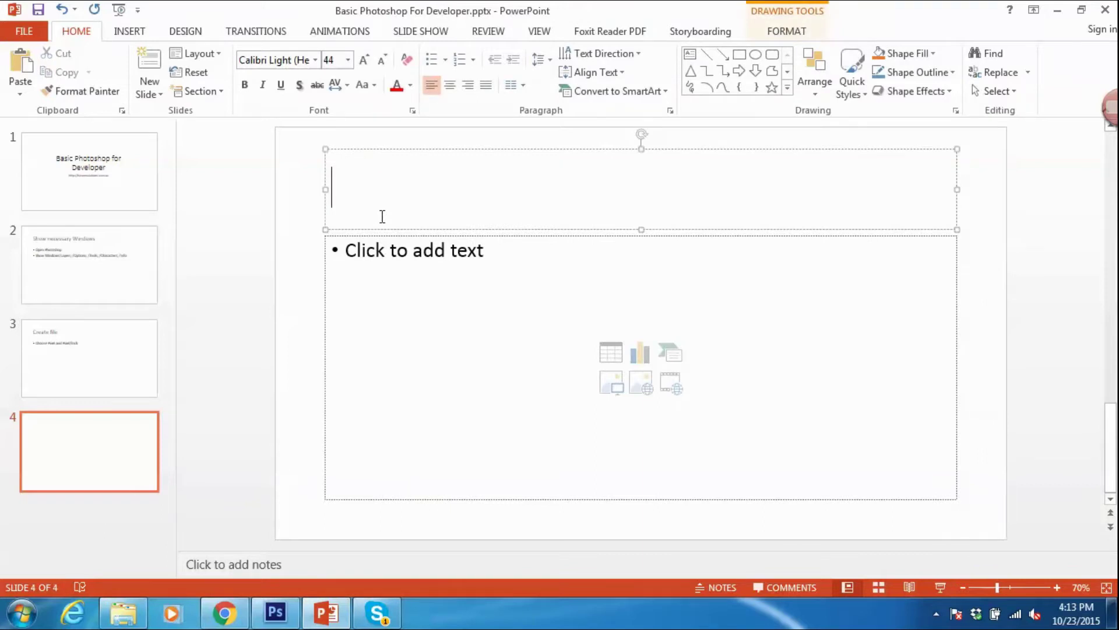
pyautogui.write('Show Rulars,')
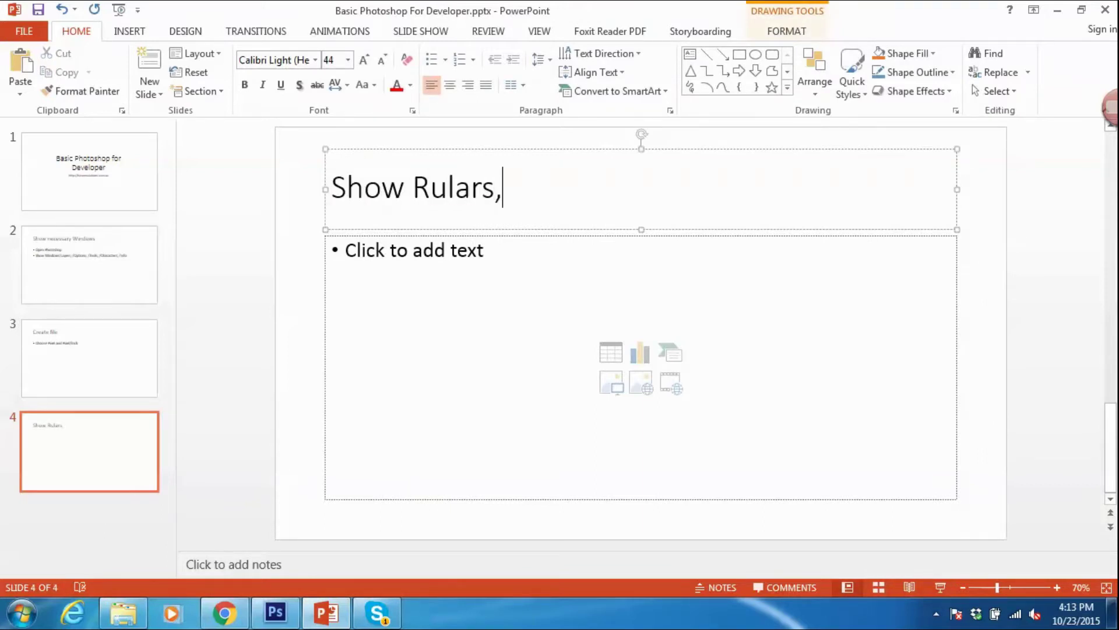
pyautogui.press('BackSpace')
pyautogui.press('BackSpace')
pyautogui.press('BackSpace')
pyautogui.press('BackSpace')
pyautogui.write('ers, Set to Pixel')
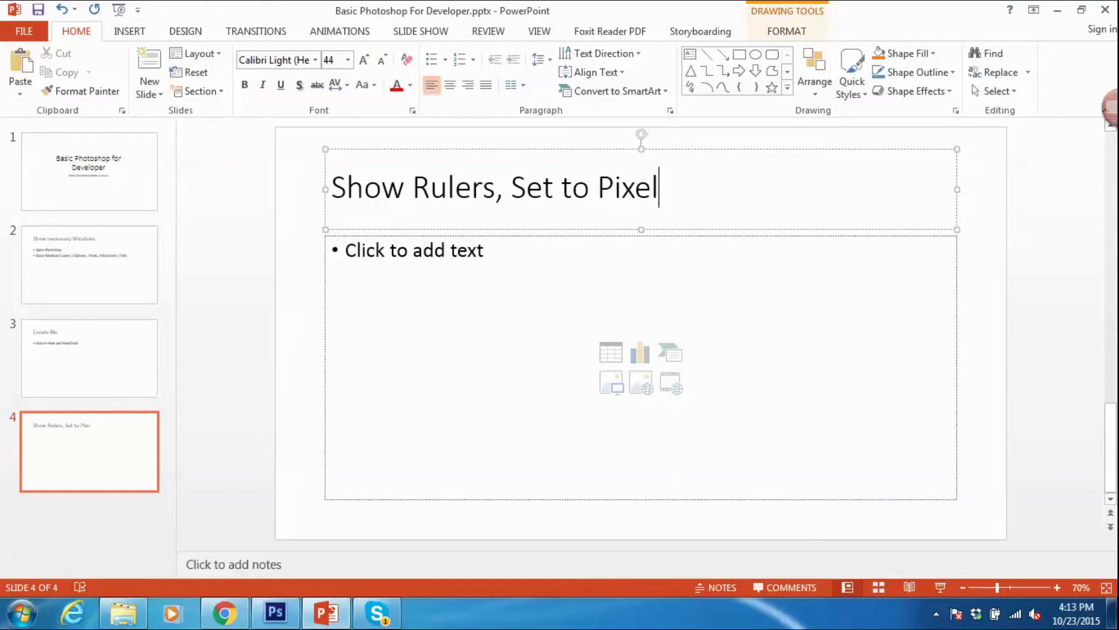
pyautogui.hotkey('ctrl', 'Left')
pyautogui.hotkey('ctrl', 'Left')
pyautogui.hotkey('ctrl', 'Left')
pyautogui.hotkey('ctrl', 'Left')
pyautogui.press('BackSpace')
pyautogui.write('&')
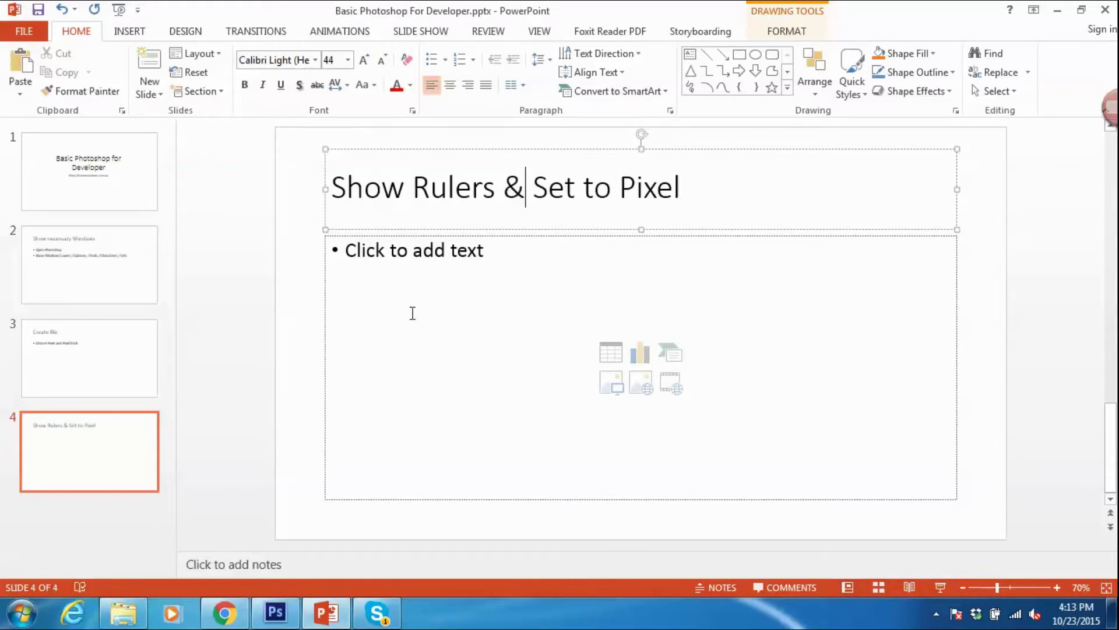
pyautogui.click(275, 612)
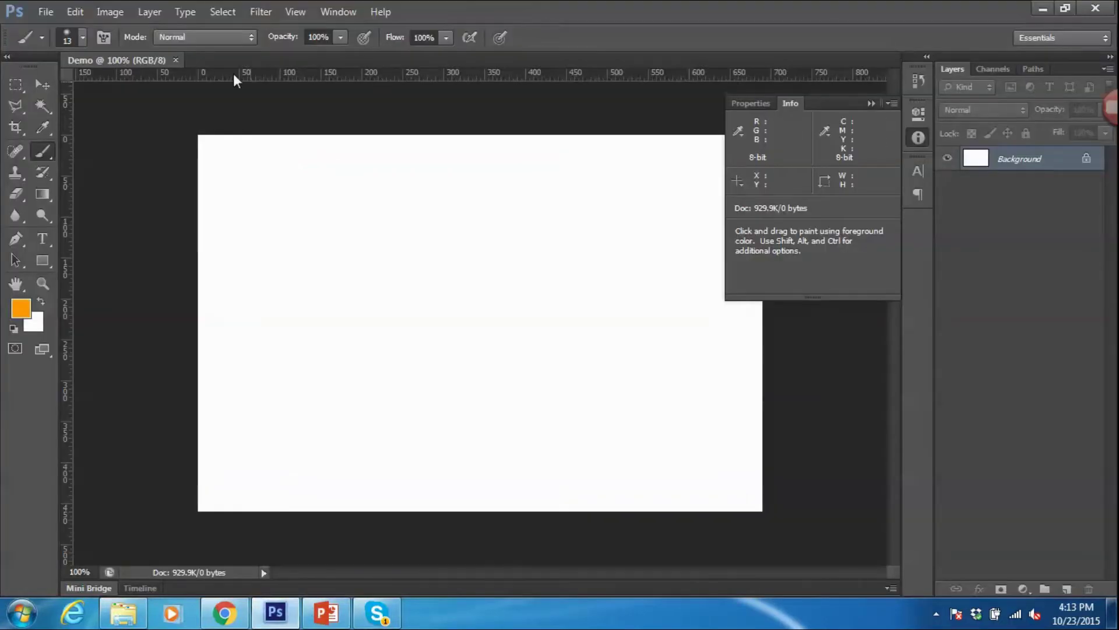
# Step: Show the rulers along the Demo canvas from the View menu
pyautogui.click(72, 12)
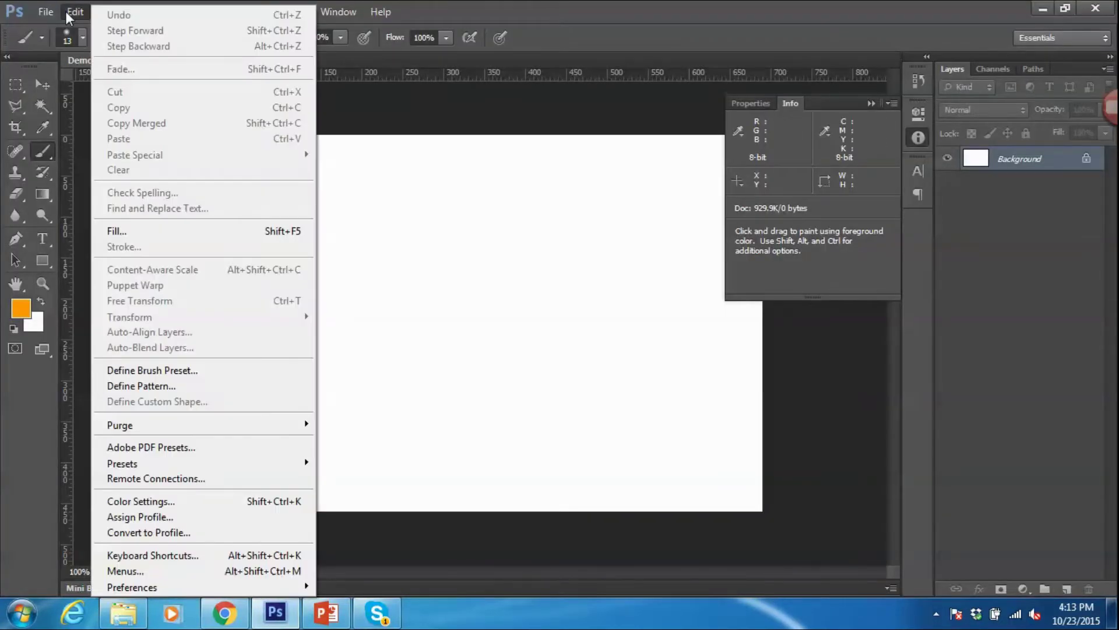
pyautogui.click(421, 22)
pyautogui.click(150, 11)
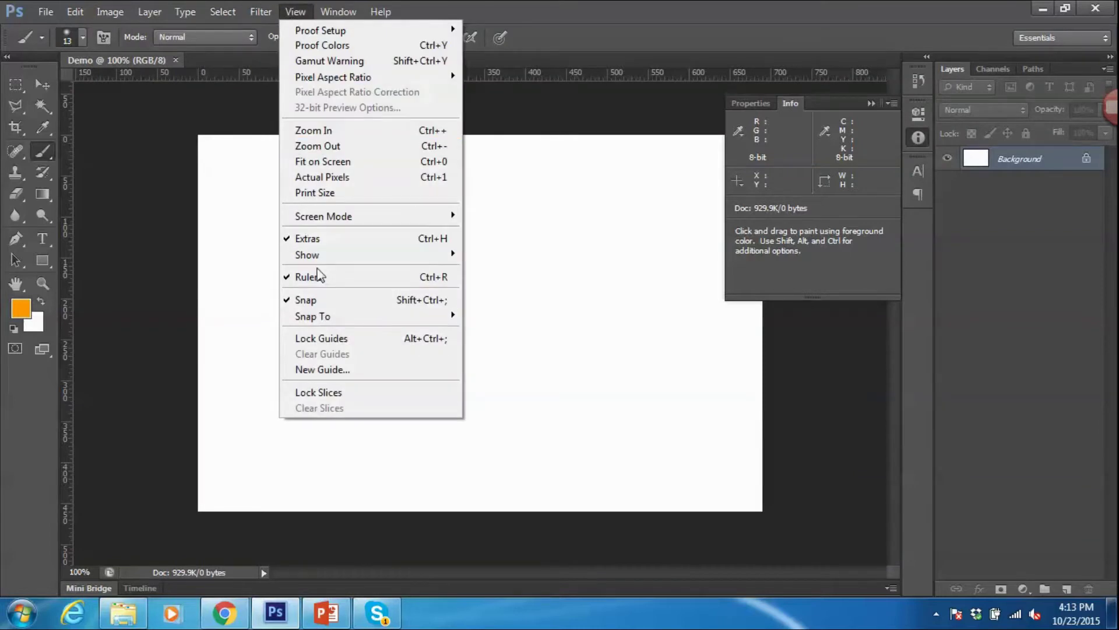
pyautogui.click(318, 274)
pyautogui.click(297, 13)
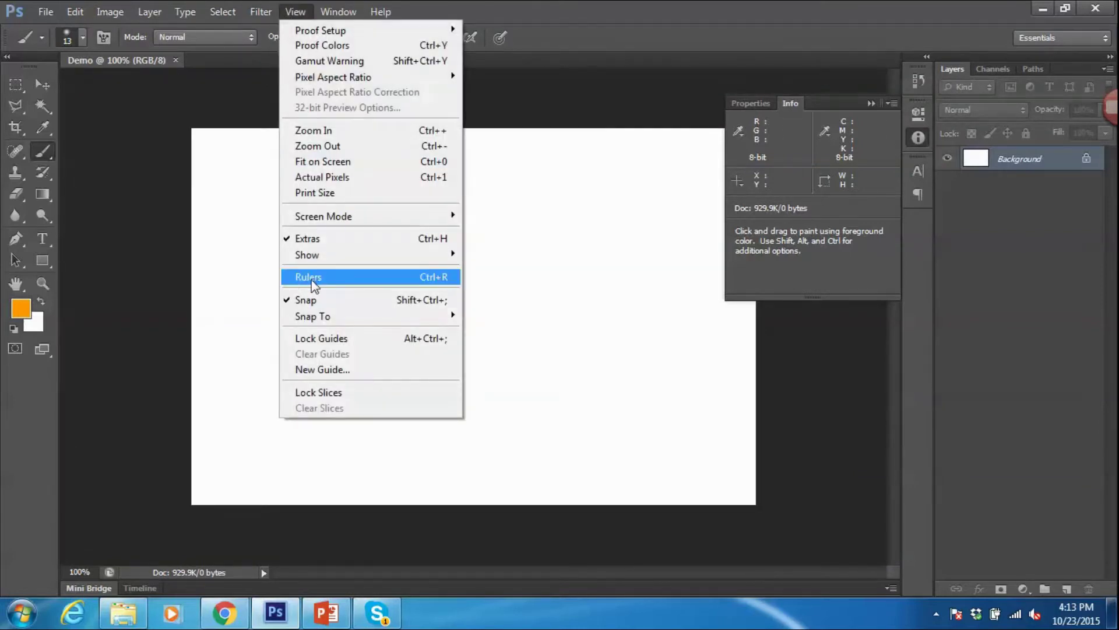
pyautogui.click(312, 279)
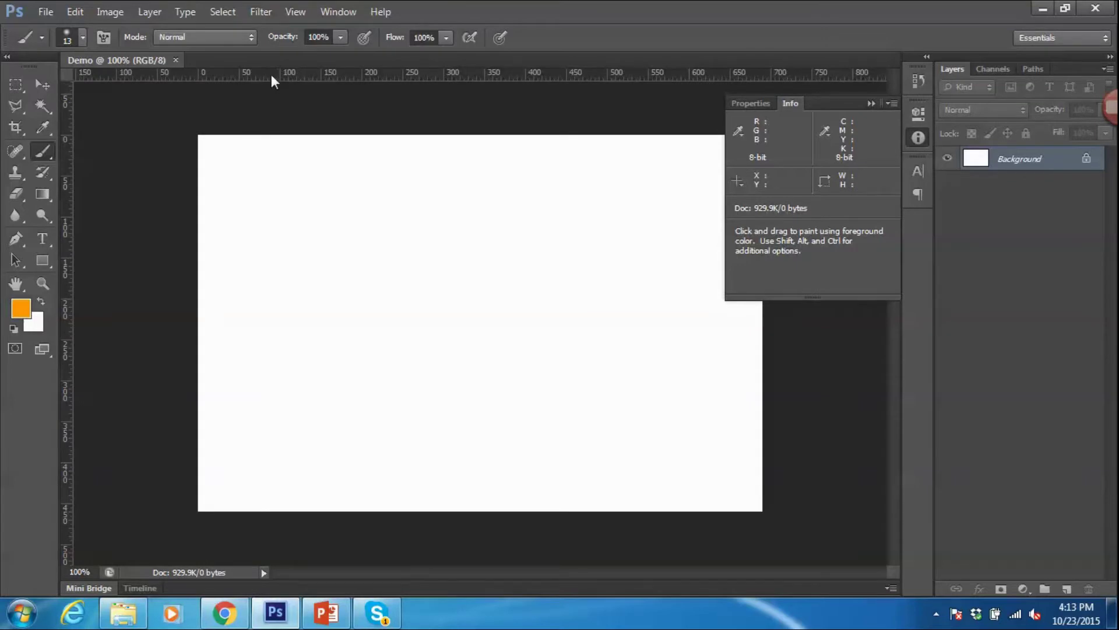
# Step: Set the ruler units to pixels in Units & Rulers preferences and the ruler menu
pyautogui.doubleClick(271, 75)
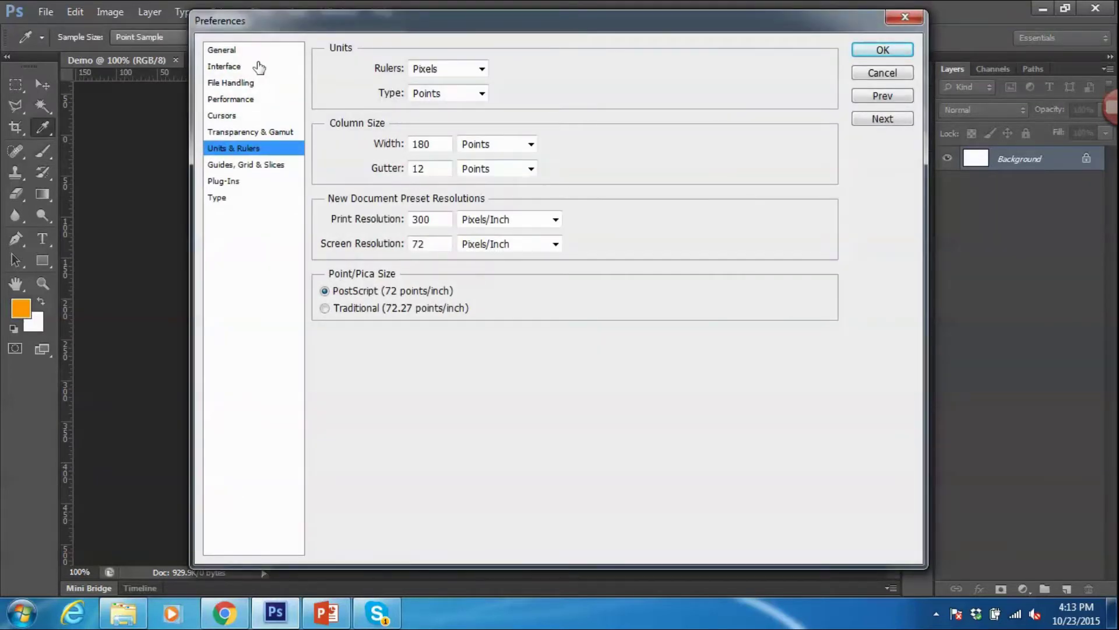
pyautogui.click(445, 74)
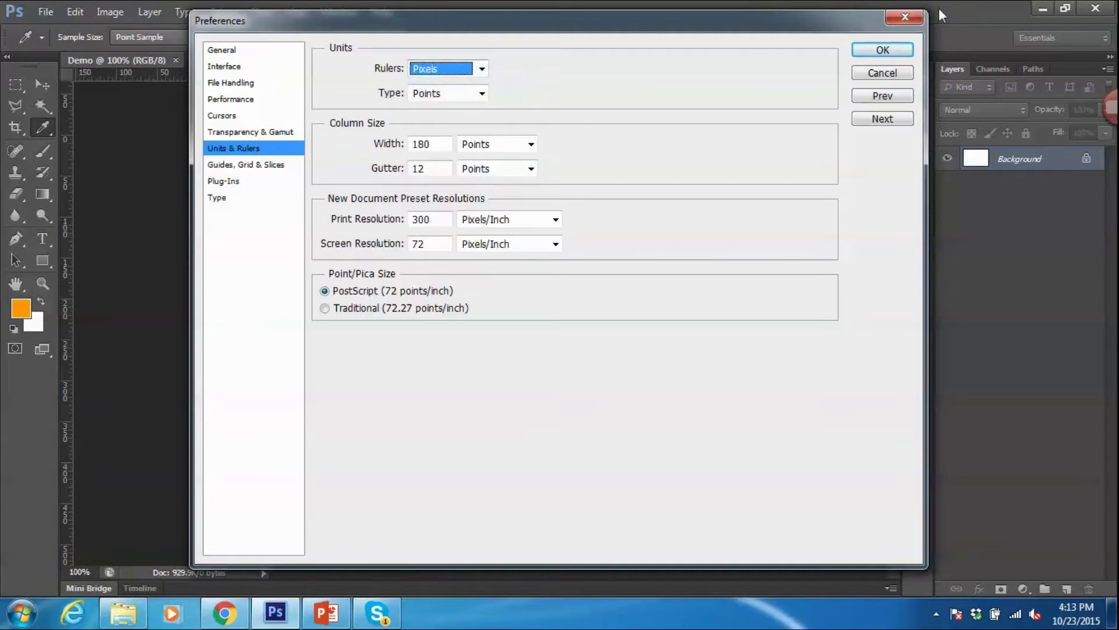
pyautogui.click(910, 14)
pyautogui.rightClick(361, 77)
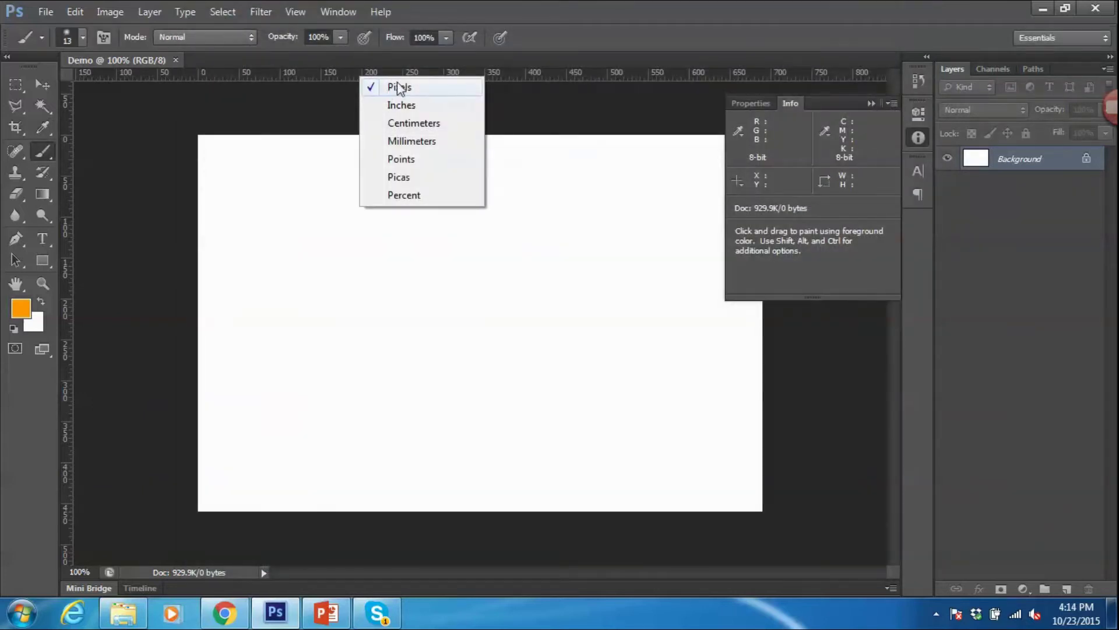
pyautogui.click(396, 89)
pyautogui.rightClick(382, 71)
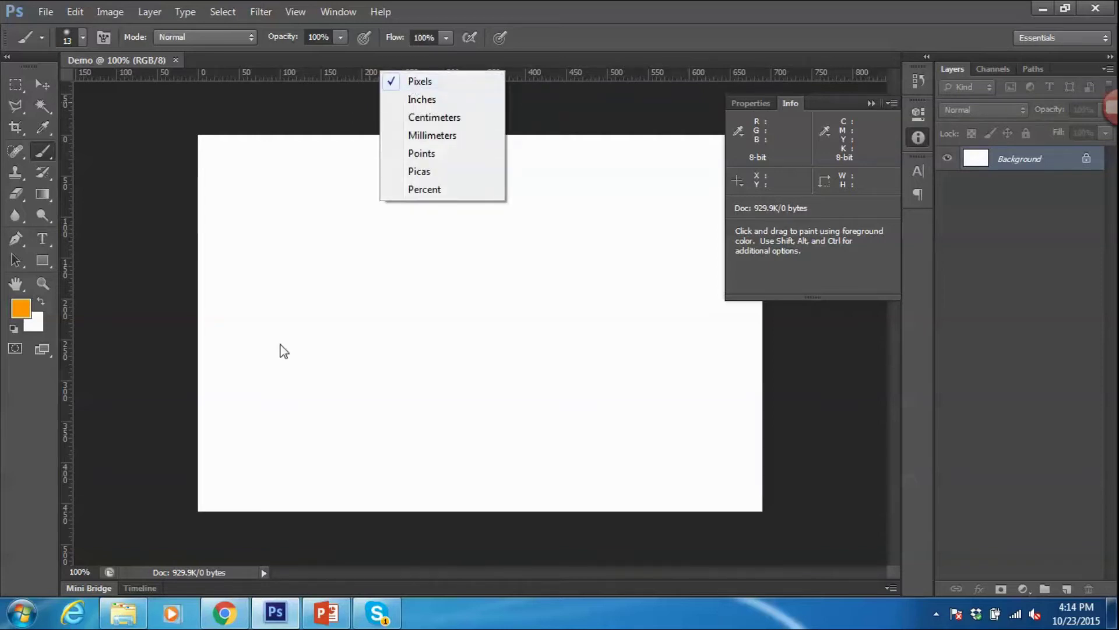
pyautogui.click(335, 626)
pyautogui.click(449, 344)
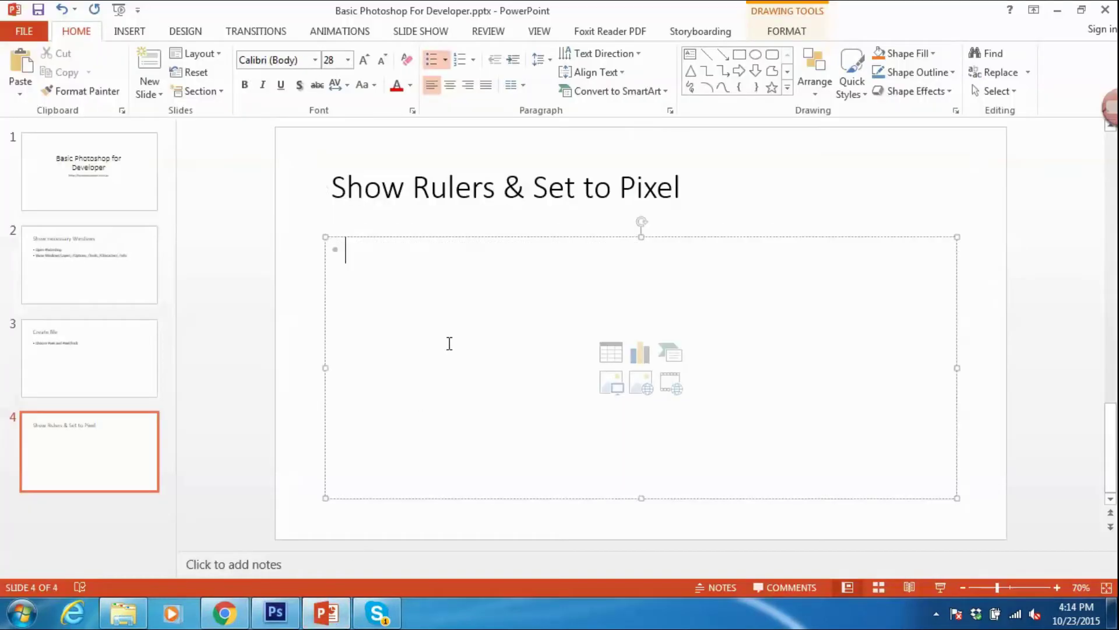
# Step: Write the slide 4 bullet 'Right click on ruler then choose Pixel'
pyautogui.write('Rick')
pyautogui.press('BackSpace')
pyautogui.press('BackSpace')
pyautogui.write('ght click on ruler ')
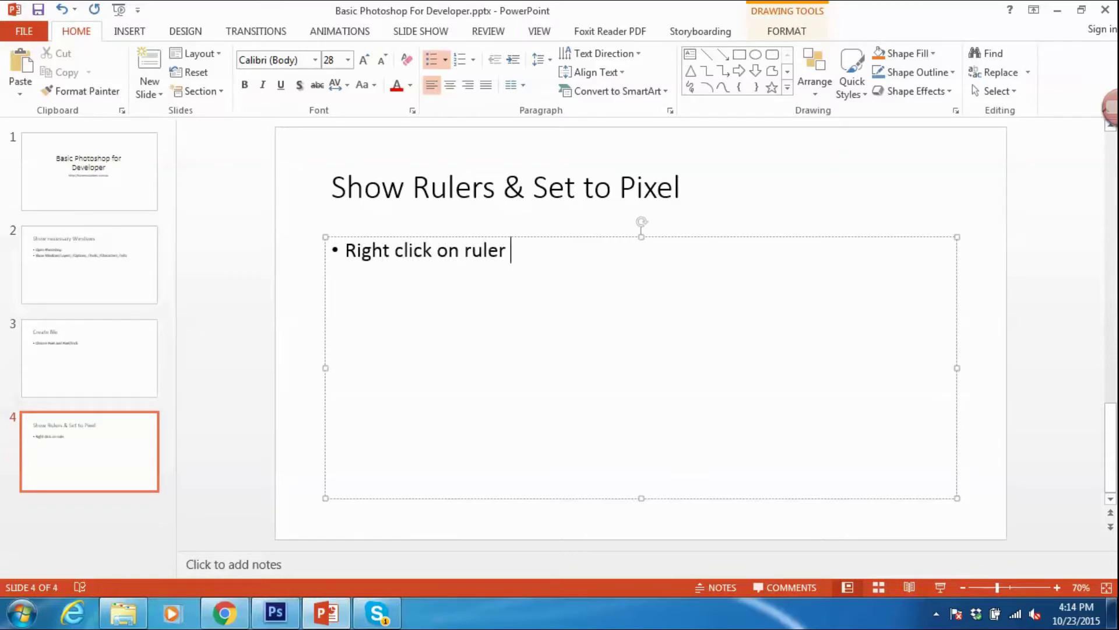
pyautogui.write('then')
pyautogui.press('BackSpace')
pyautogui.write('choose Pix')
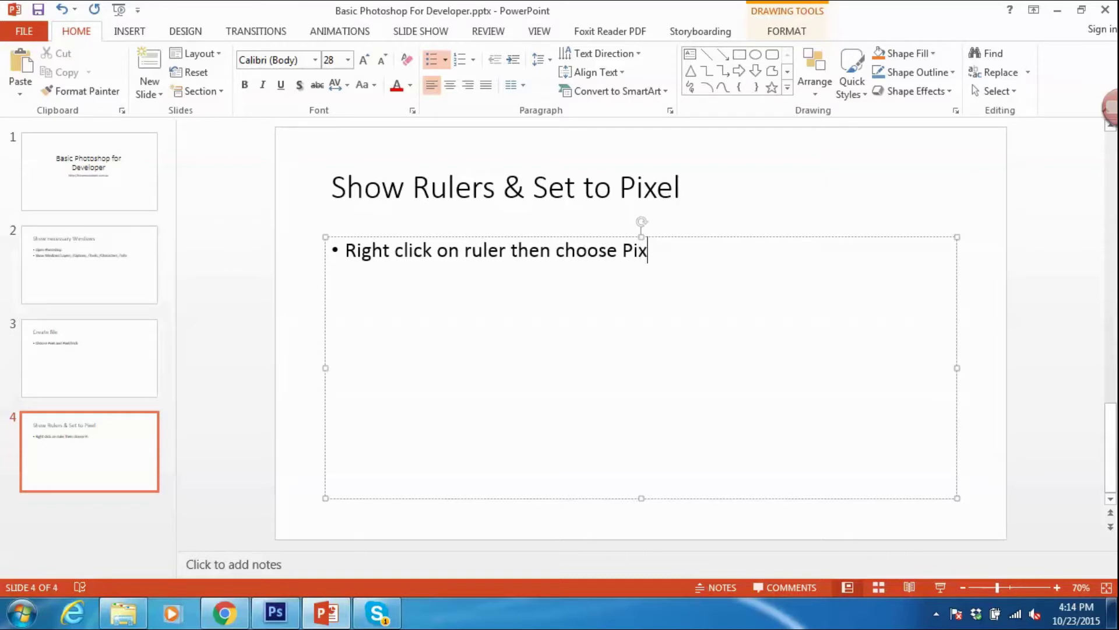
pyautogui.write('el')
# Step: Add a fifth slide titled 'Create Shape & Text'
pyautogui.click(105, 524)
pyautogui.rightClick(99, 520)
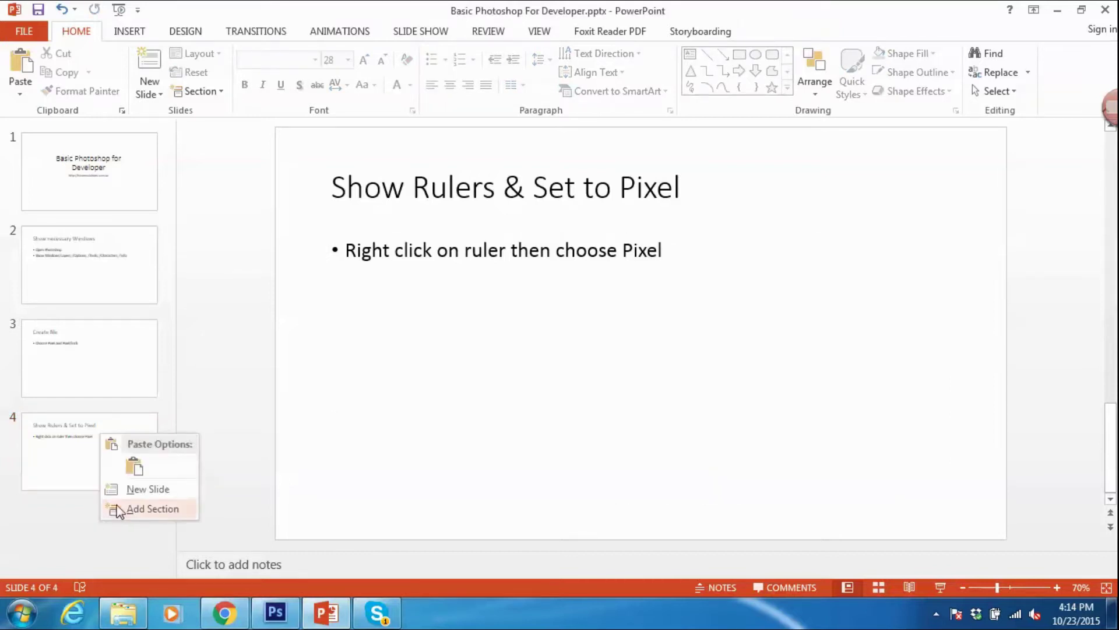
pyautogui.click(135, 488)
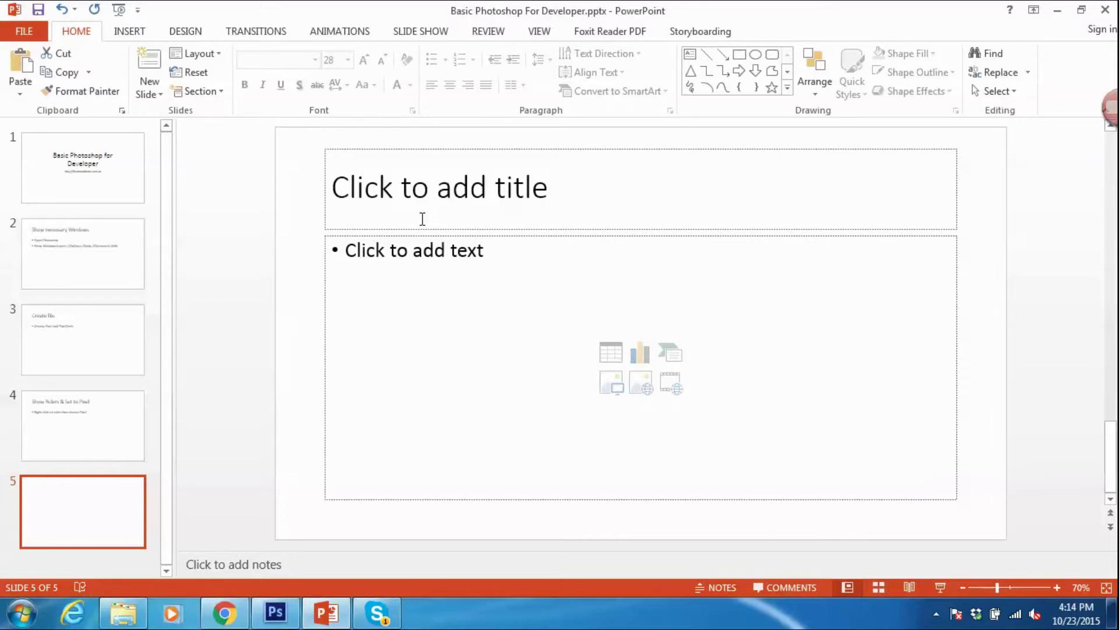
pyautogui.click(422, 219)
pyautogui.write('Create')
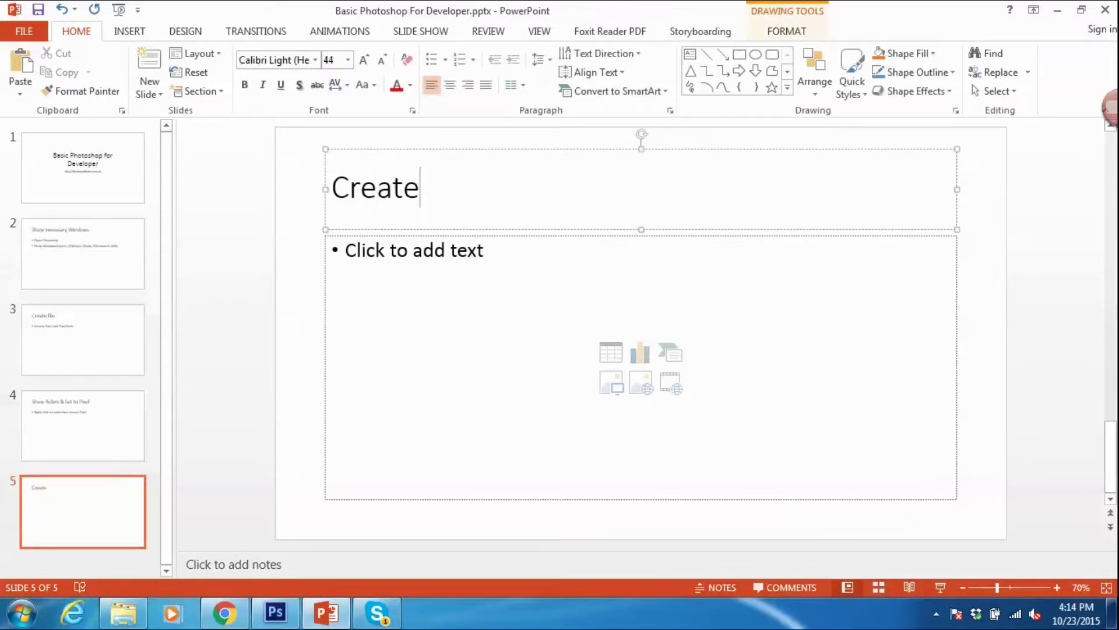
pyautogui.press('BackSpace')
pyautogui.press('BackSpace')
pyautogui.press('BackSpace')
pyautogui.press('BackSpace')
pyautogui.press('BackSpace')
pyautogui.press('BackSpace')
pyautogui.write('Cre')
pyautogui.press('BackSpace')
pyautogui.press('BackSpace')
pyautogui.press('BackSpace')
pyautogui.write('re')
pyautogui.press('BackSpace')
pyautogui.press('BackSpace')
pyautogui.write('Create Shape')
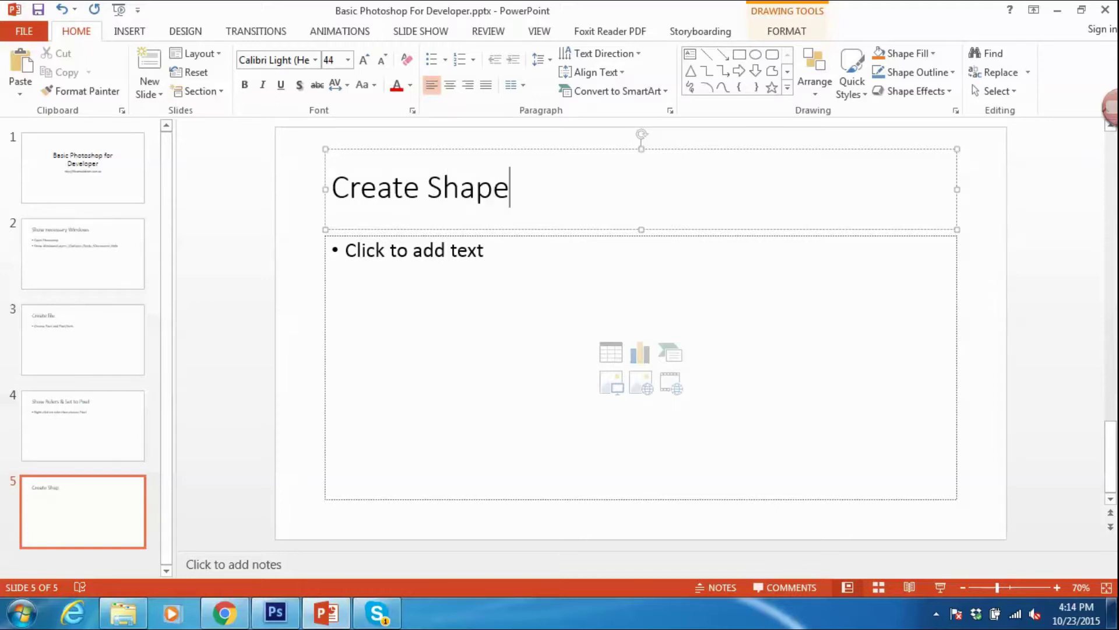
pyautogui.write(' & Text')
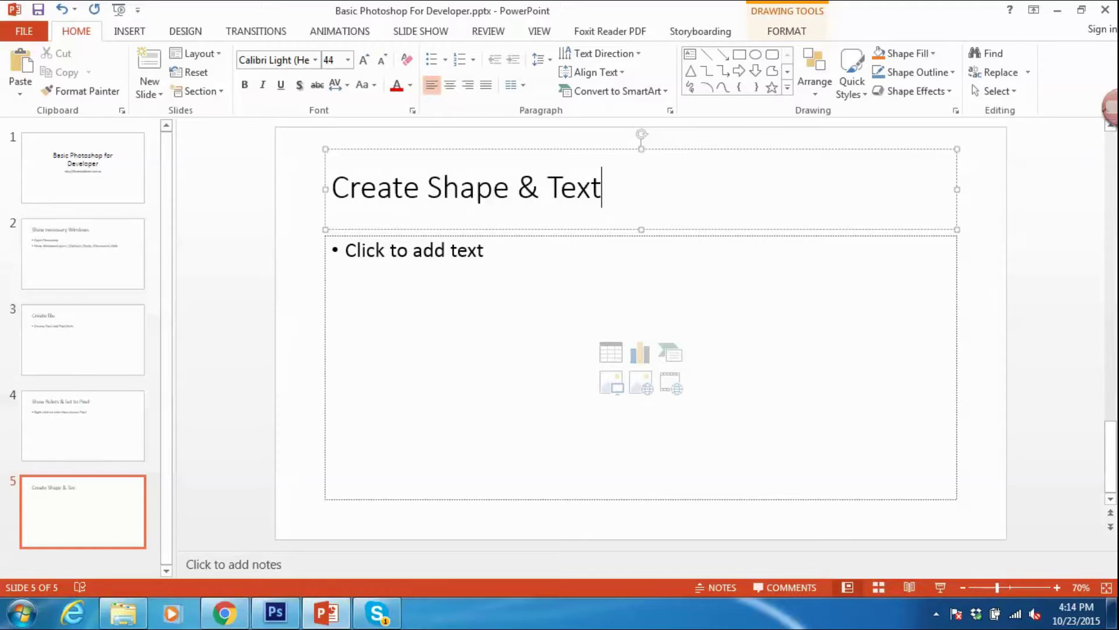
# Step: Save the presentation and return to Photoshop
pyautogui.click(395, 345)
pyautogui.hotkey('ctrl', 's')
pyautogui.click(272, 618)
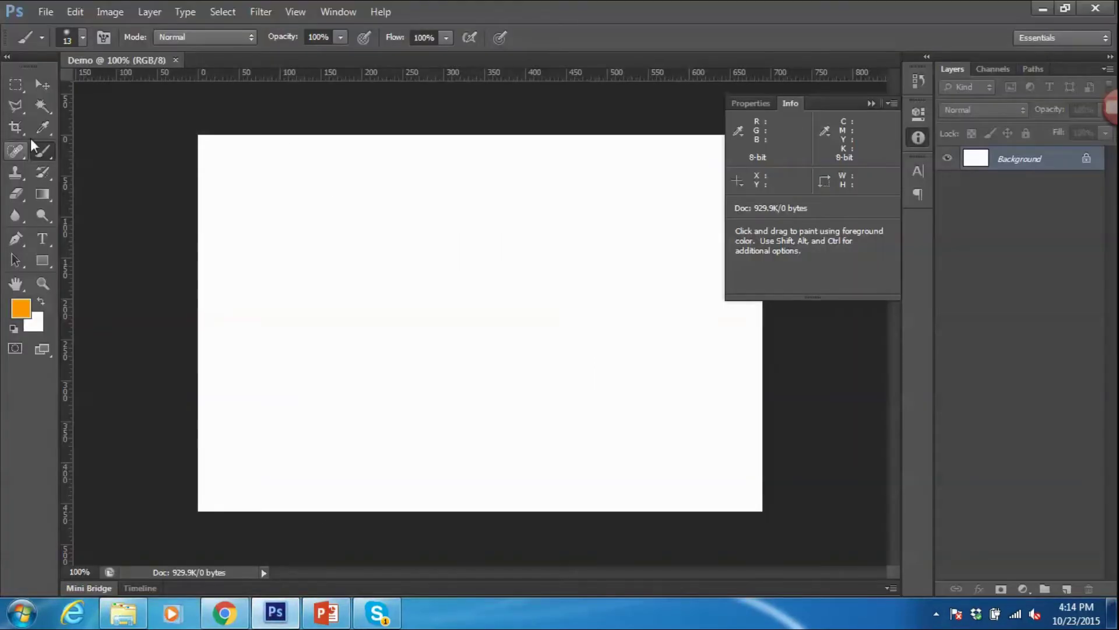
# Step: Toggle the Tools panel off and back on from the Window menu
pyautogui.click(337, 12)
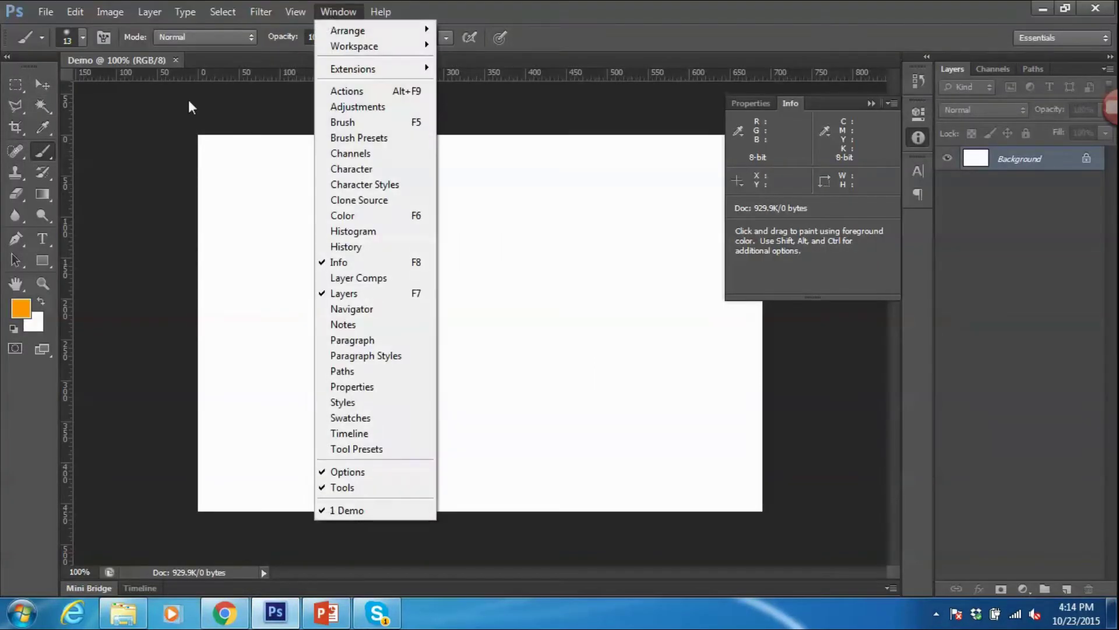
pyautogui.click(329, 487)
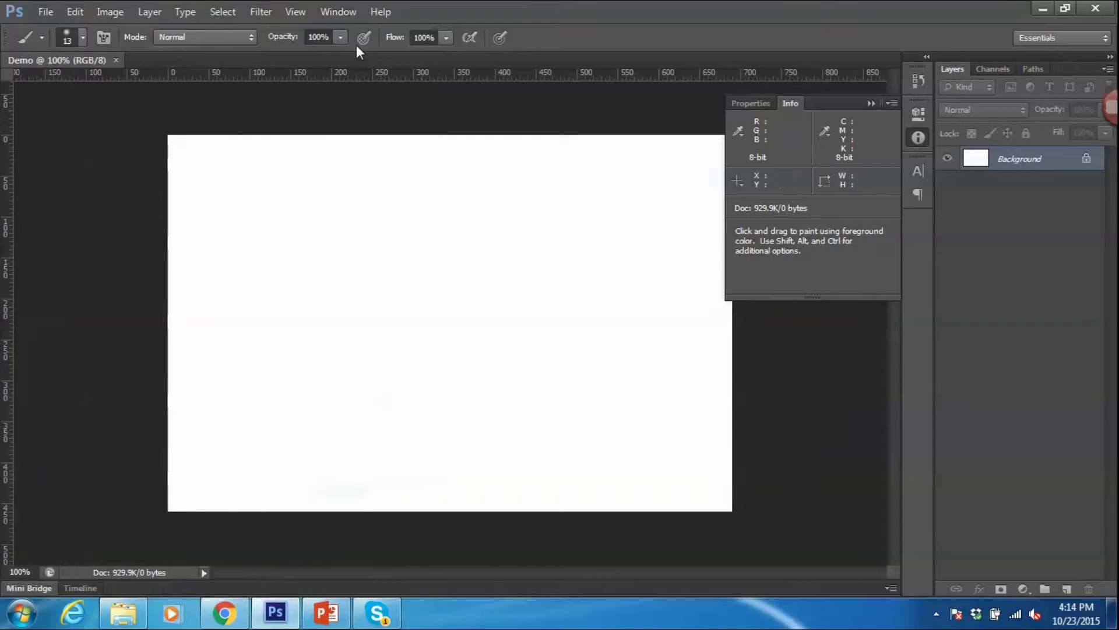
pyautogui.click(341, 12)
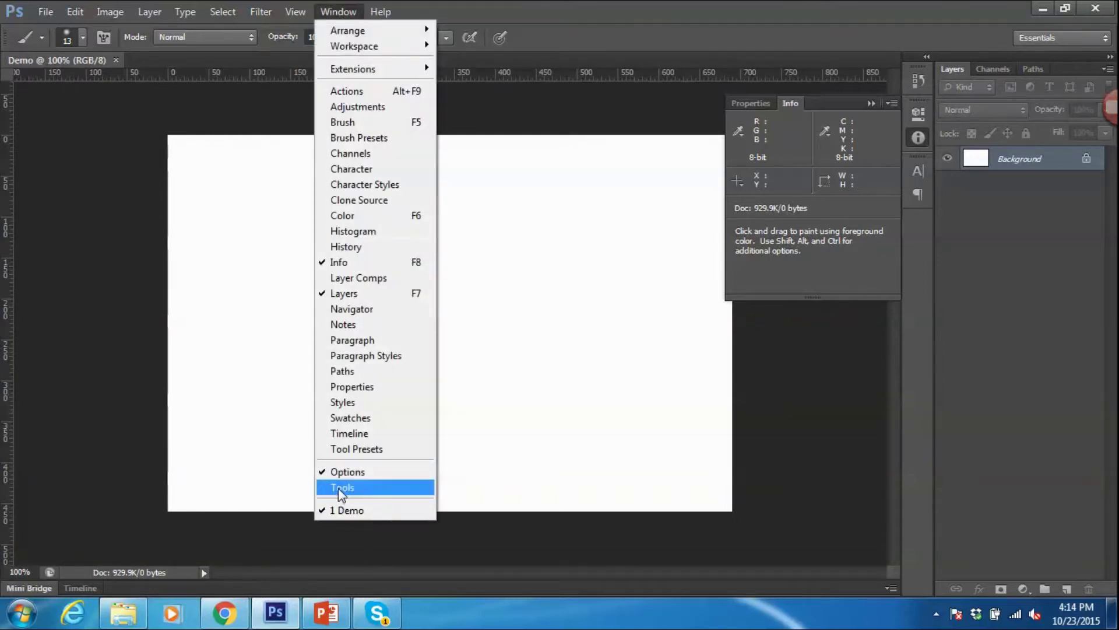
pyautogui.click(341, 487)
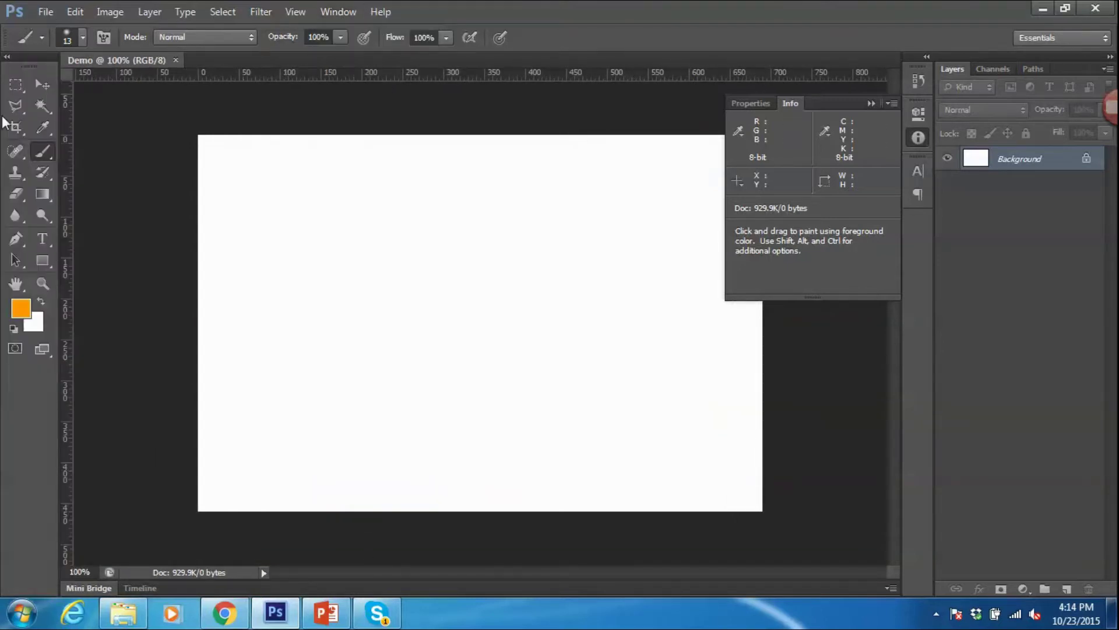
# Step: Draw a 10×20 px black rectangle and a larger black square beside it on the Demo canvas
pyautogui.click(42, 261)
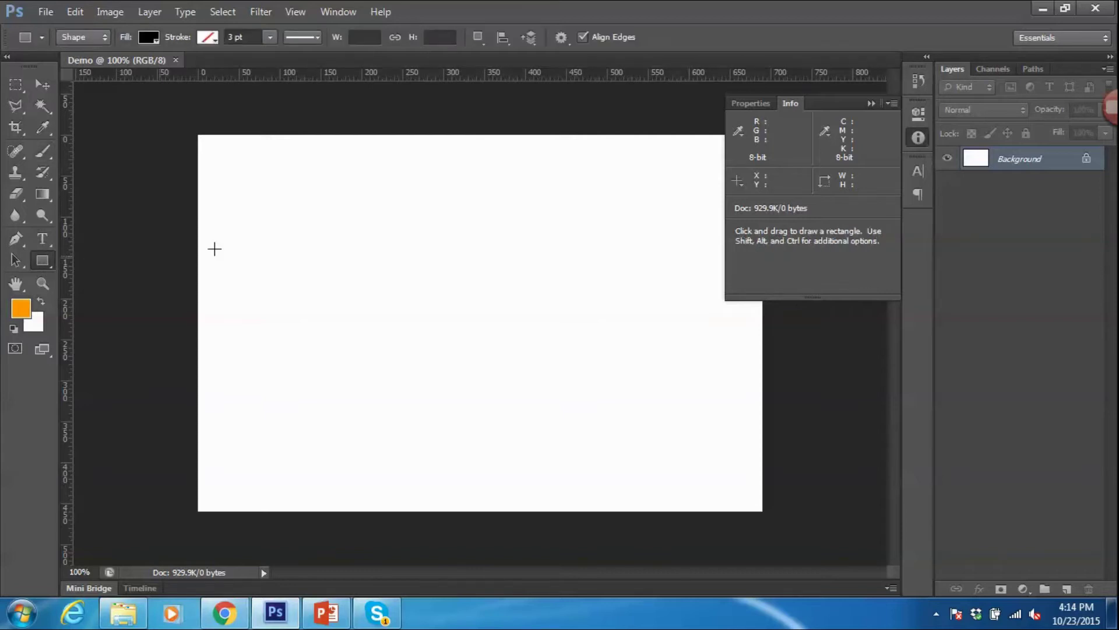
pyautogui.click(267, 229)
pyautogui.write('10')
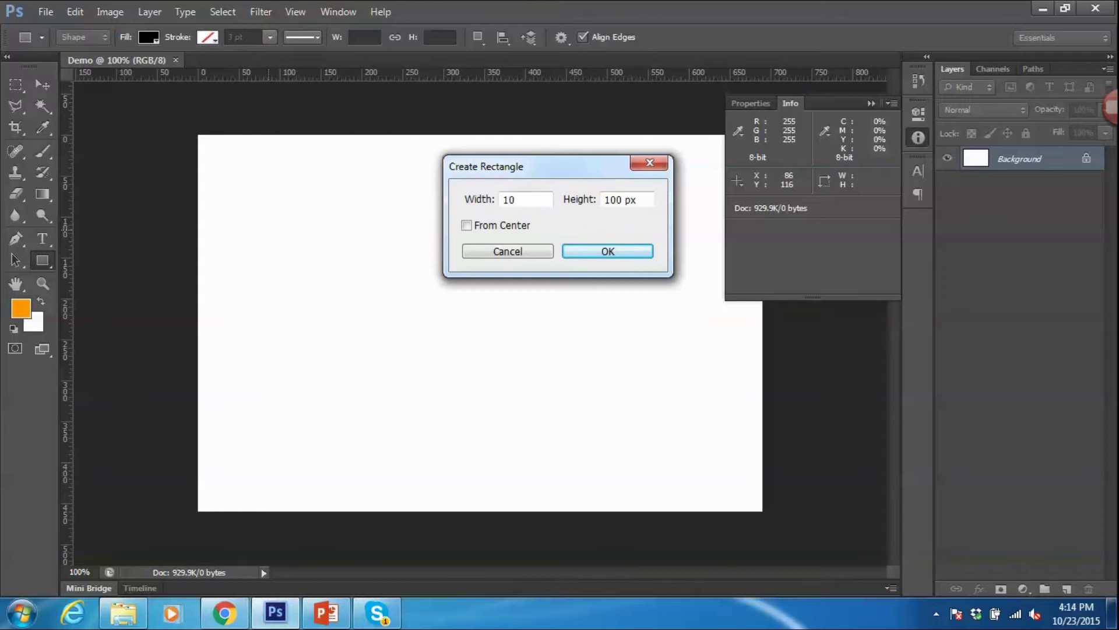
pyautogui.press('Tab')
pyautogui.write('20')
pyautogui.press('Return')
pyautogui.moveTo(357, 212); pyautogui.dragTo(416, 274)
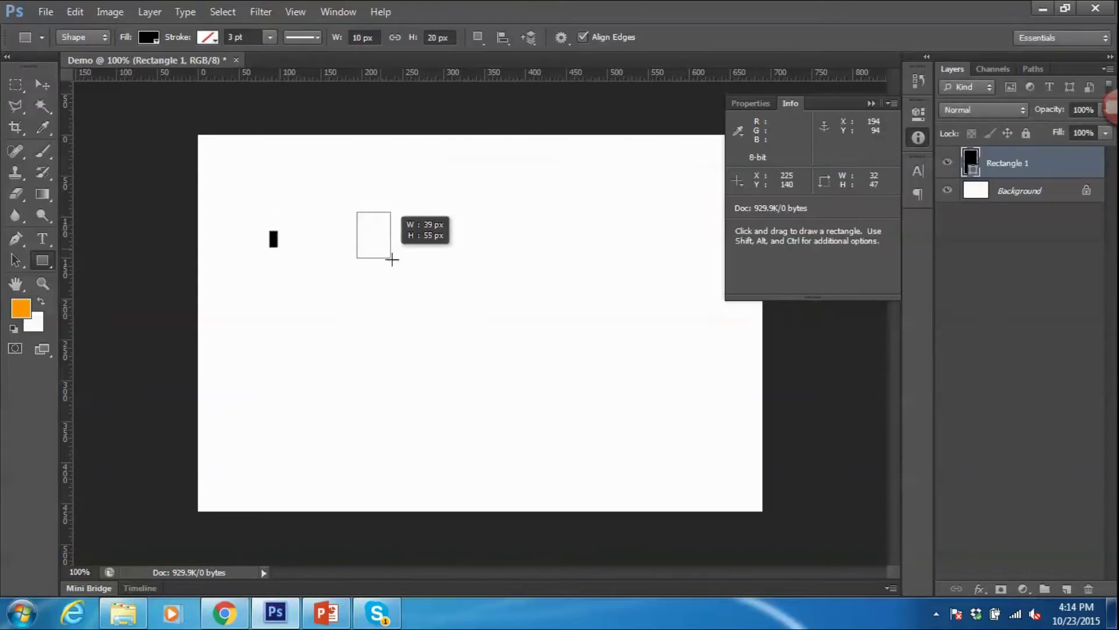
pyautogui.click(334, 615)
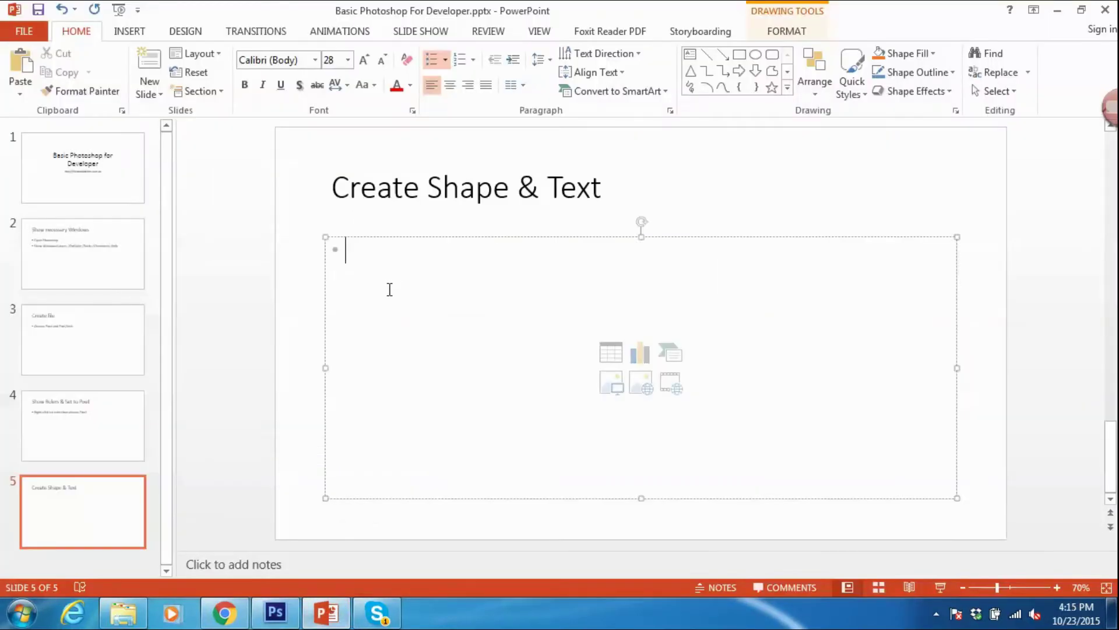
# Step: Type the first slide 5 bullet 'Choose rectangle on Tools windows'
pyautogui.write('Choose recta')
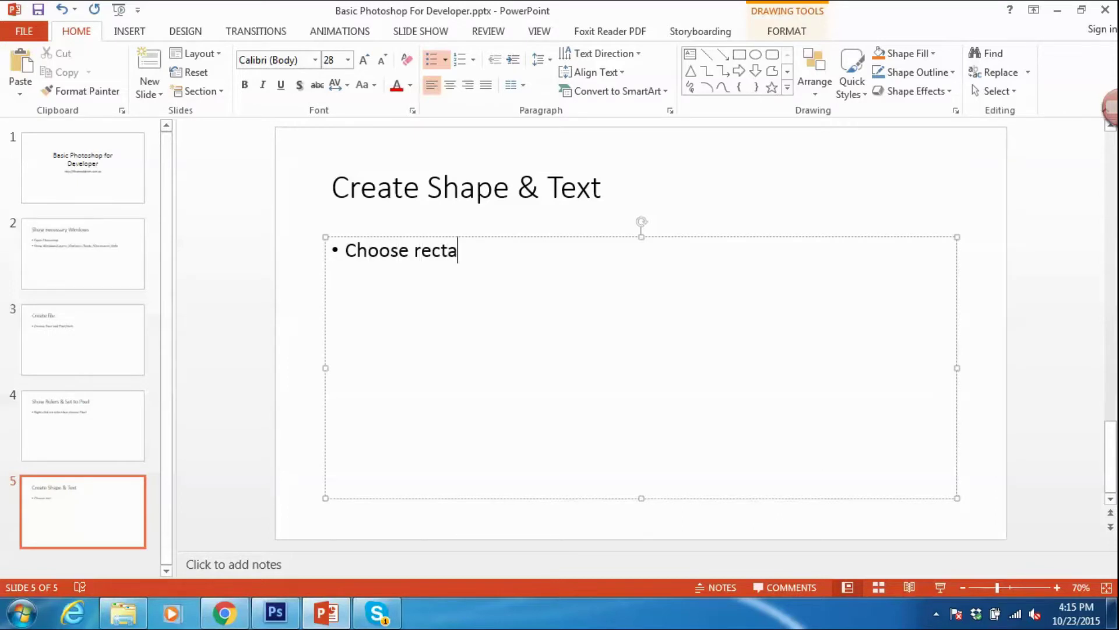
pyautogui.write('ngle ')
pyautogui.write('on Tools windows')
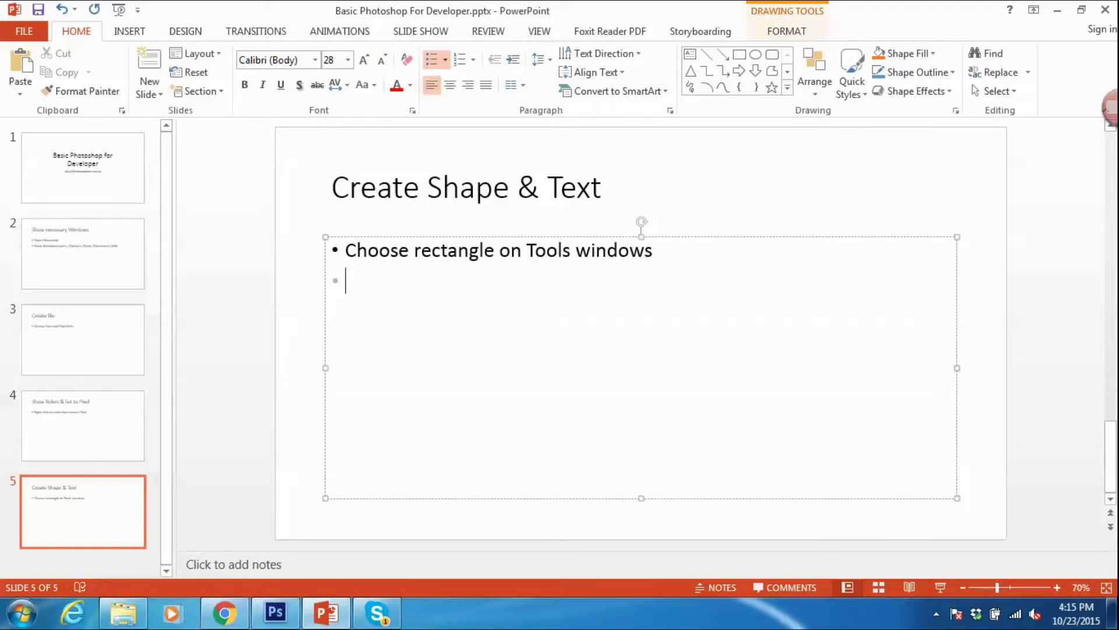
pyautogui.write('D')
pyautogui.press('BackSpace')
# Step: Add the bullet 'Drag & drop on the canvas or just single click on the canvas' and save
pyautogui.write('Dra')
pyautogui.write('g & drop on the canvase')
pyautogui.press('BackSpace')
pyautogui.press('BackSpace')
pyautogui.write('or j')
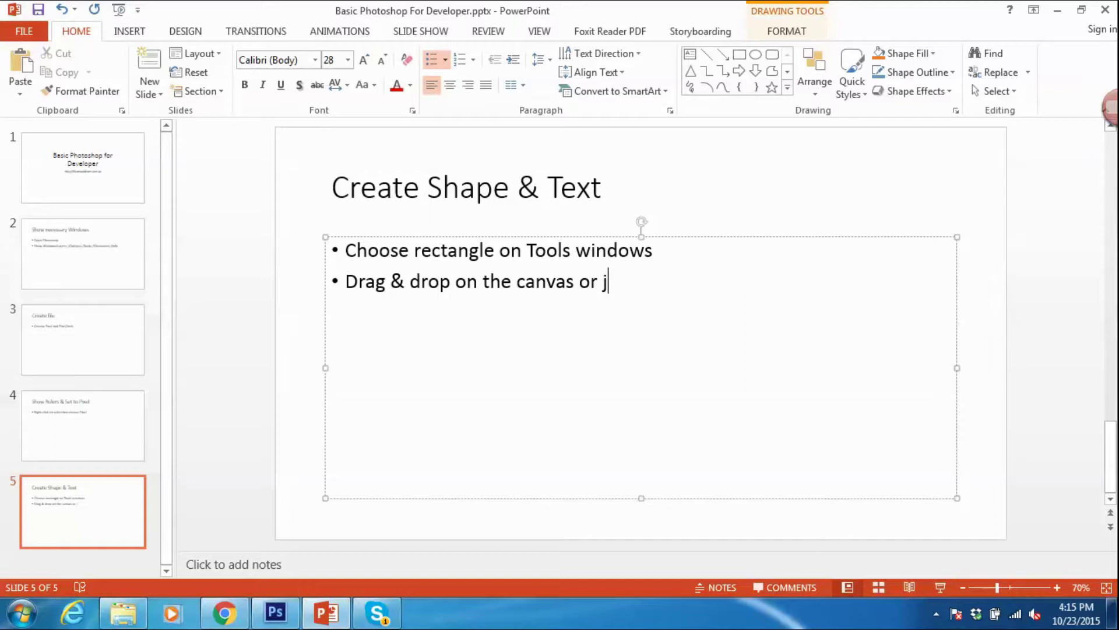
pyautogui.write('ust singl')
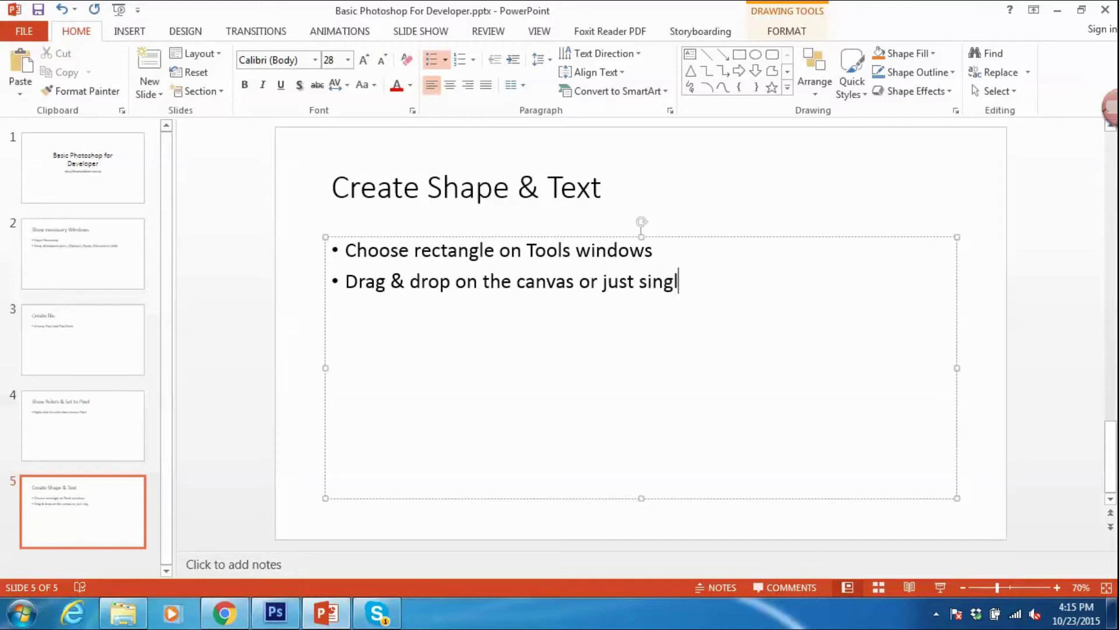
pyautogui.write('e click on')
pyautogui.write('the canvase')
pyautogui.press('BackSpace')
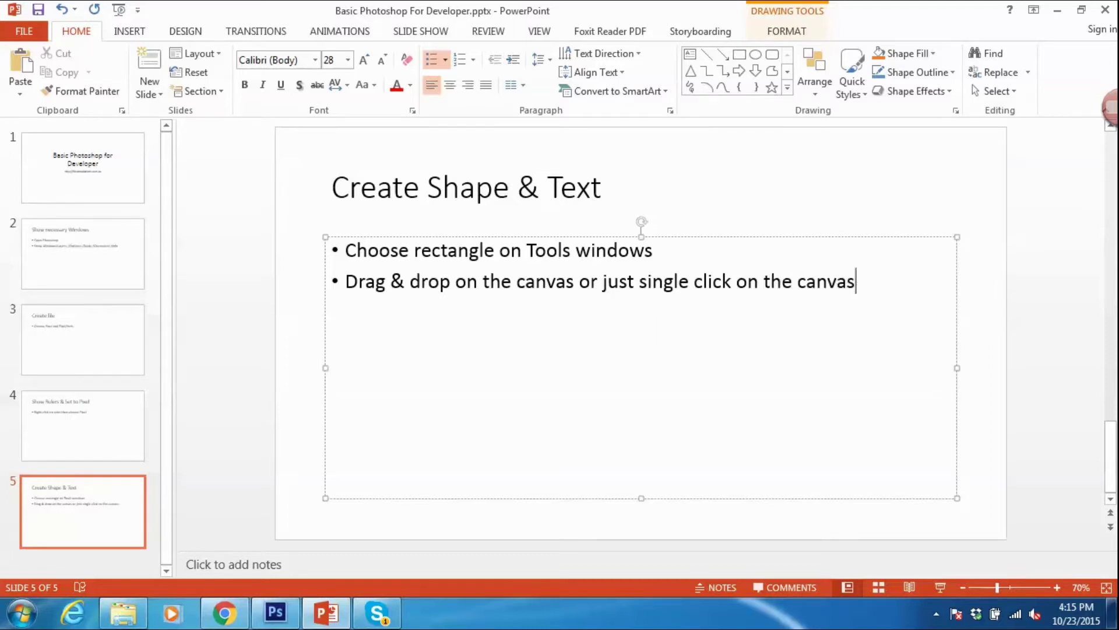
pyautogui.hotkey('ctrl', 's')
pyautogui.hotkey('alt', 'Tab')
# Step: Drag one black square below the first, then add two 79 × 79 px squares on the right
pyautogui.moveTo(371, 308); pyautogui.dragTo(435, 373)
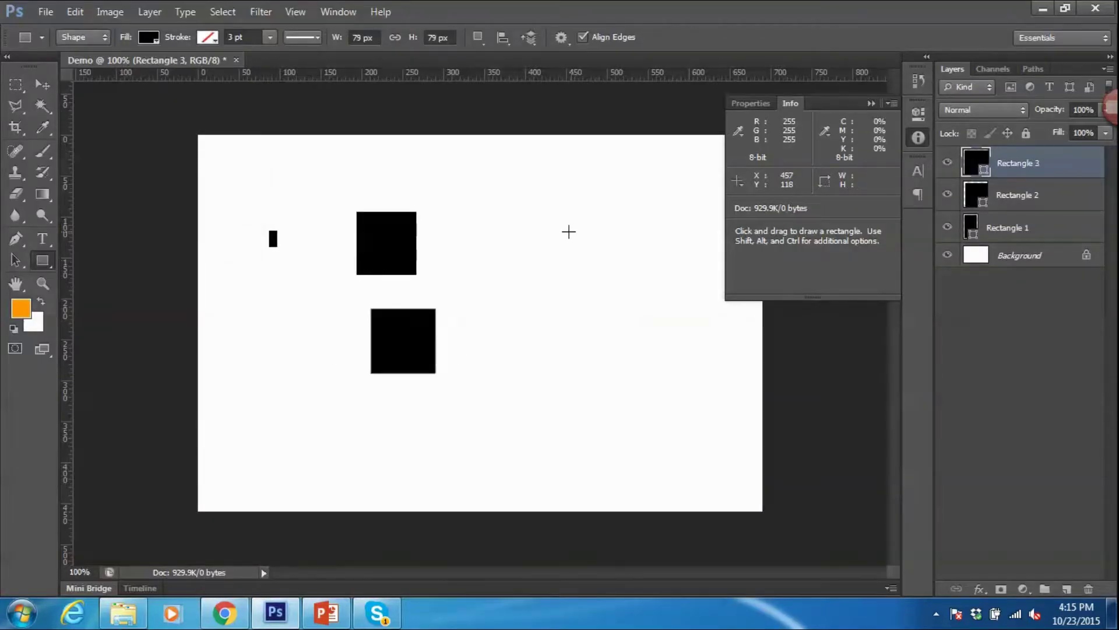
pyautogui.click(541, 241)
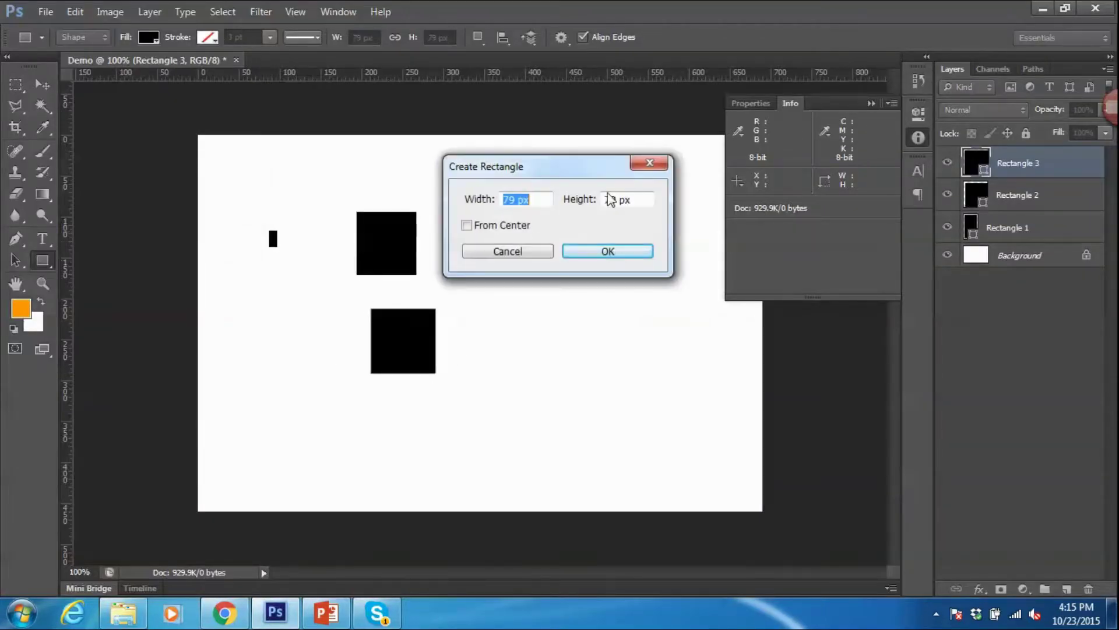
pyautogui.click(617, 252)
pyautogui.click(545, 404)
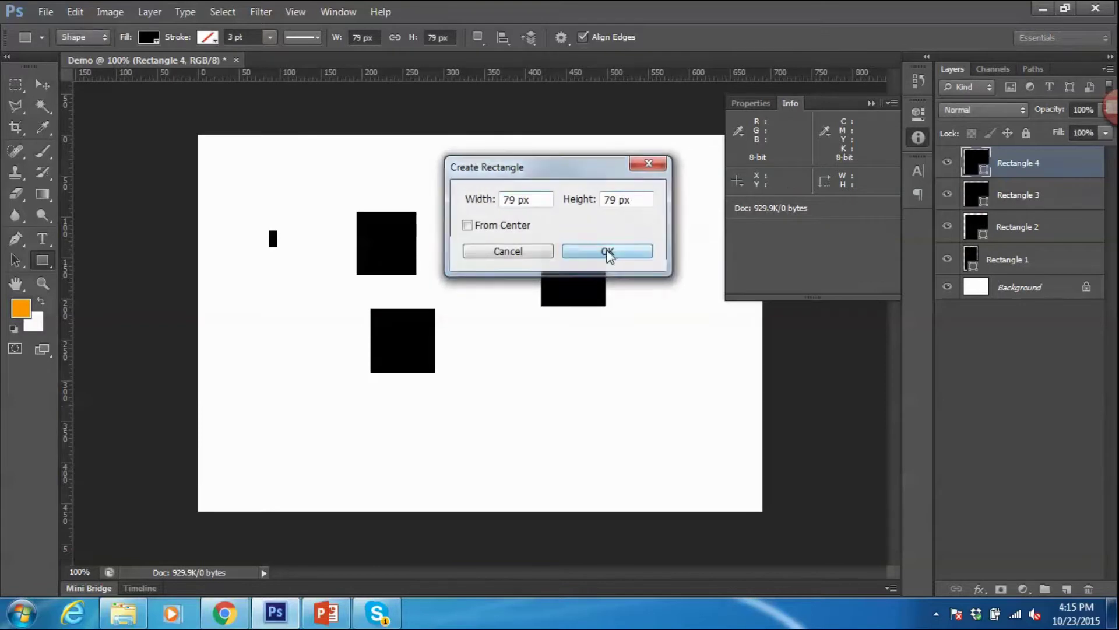
pyautogui.click(608, 251)
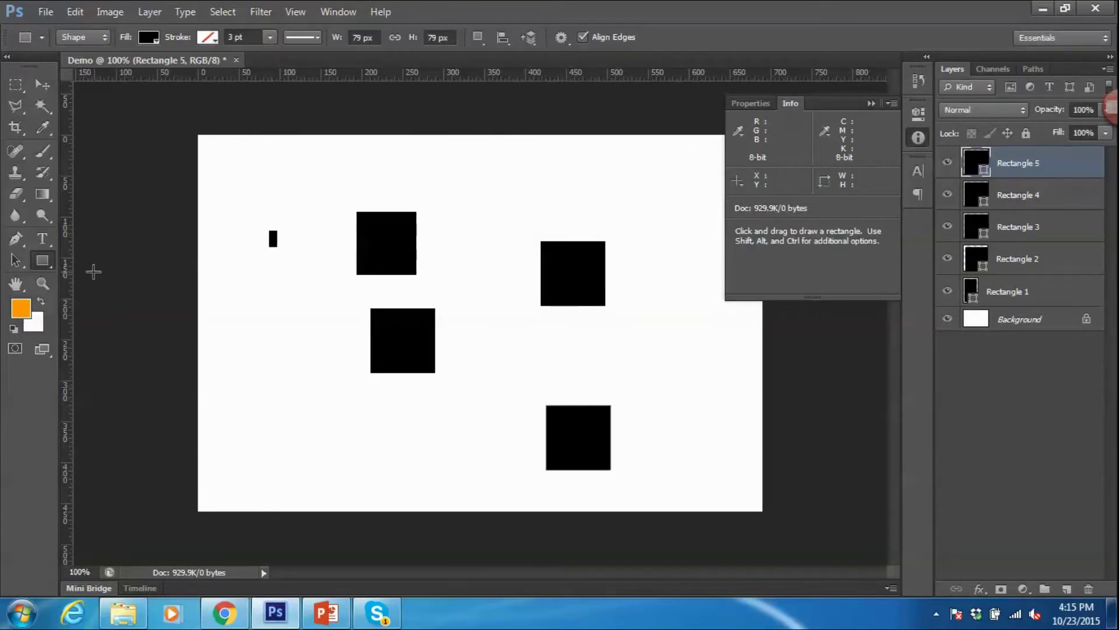
pyautogui.hotkey('alt', 'Tab')
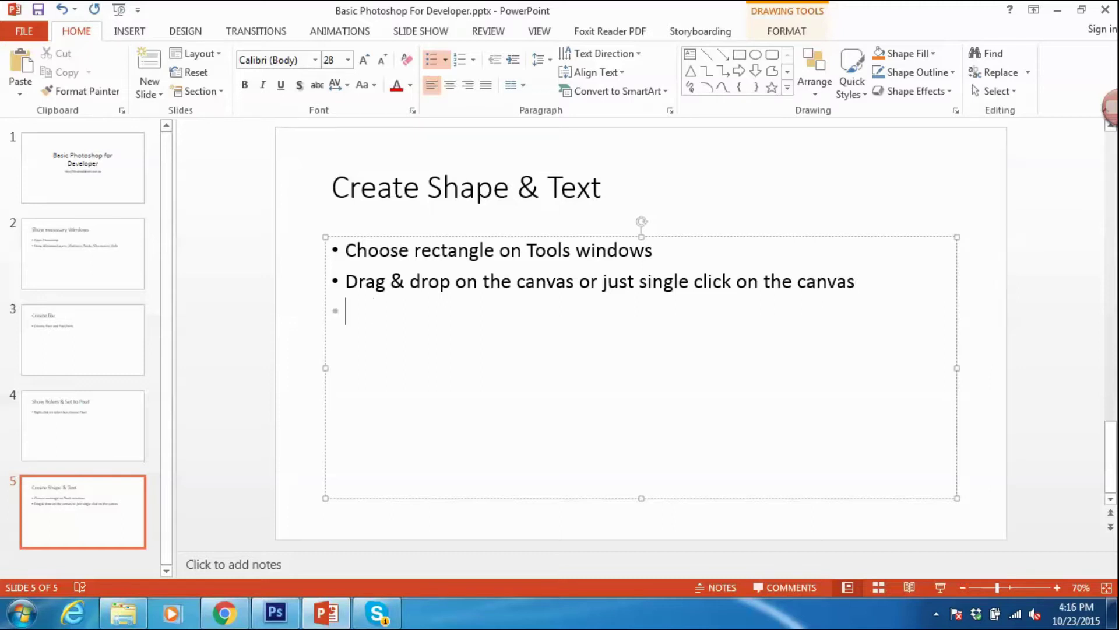
# Step: Type the third bullet 'Round shape by right click on the rectangle tool'
pyautogui.write('Round shape by ri')
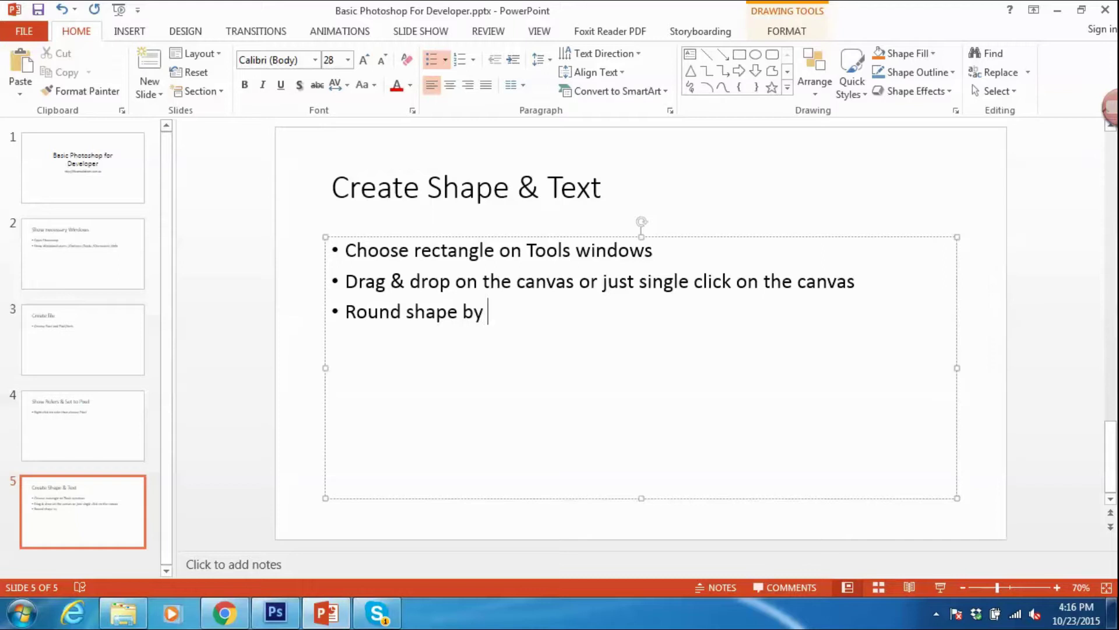
pyautogui.write('ght click on there')
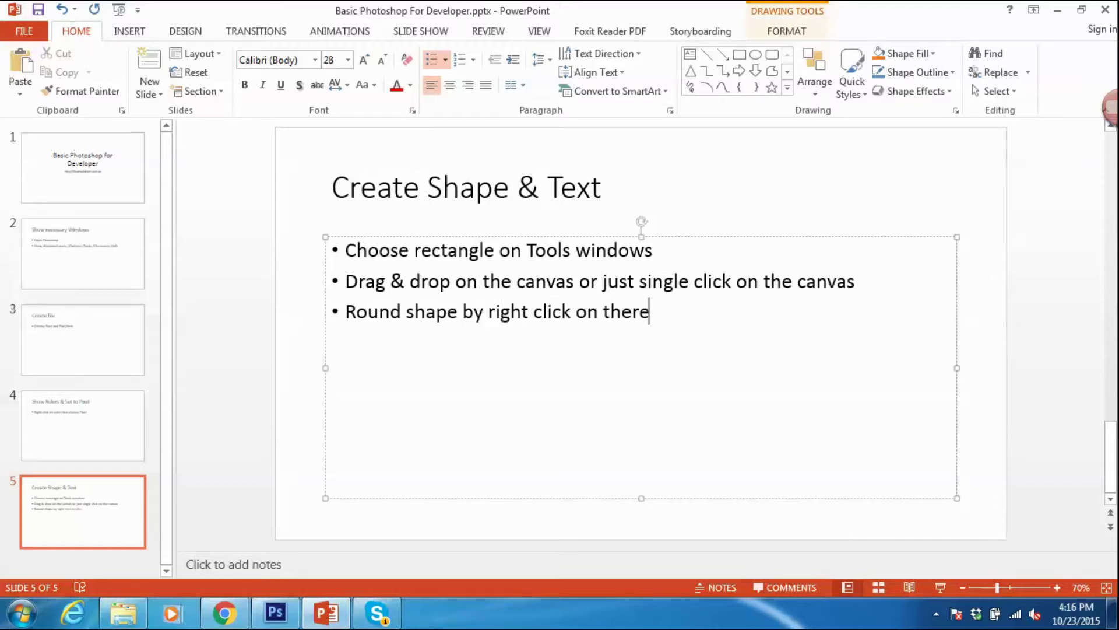
pyautogui.press('BackSpace')
pyautogui.press('BackSpace')
pyautogui.write('recta')
pyautogui.write('ngle')
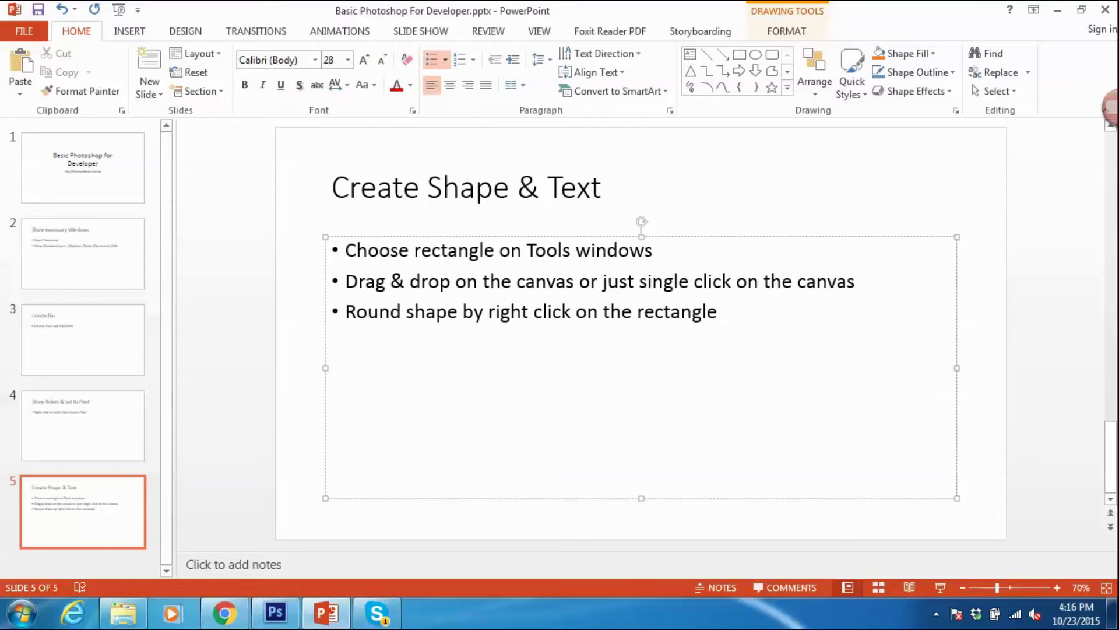
pyautogui.write(' tool')
pyautogui.hotkey('alt', 'Tab')
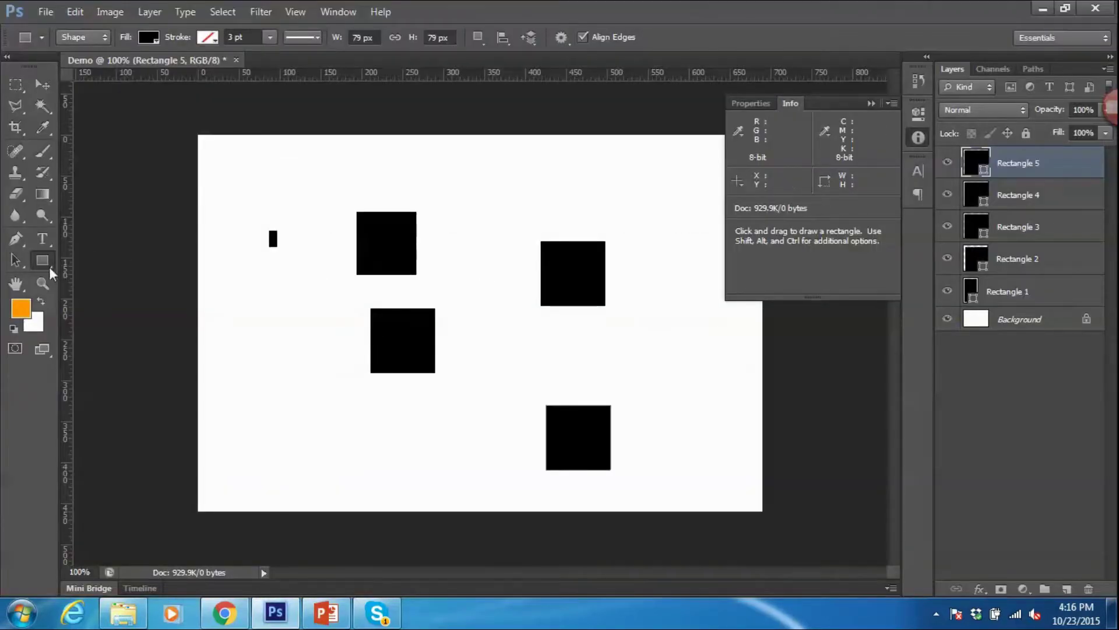
# Step: Switch to the Rounded Rectangle tool and drag a rounded rectangle near the top left
pyautogui.rightClick(47, 260)
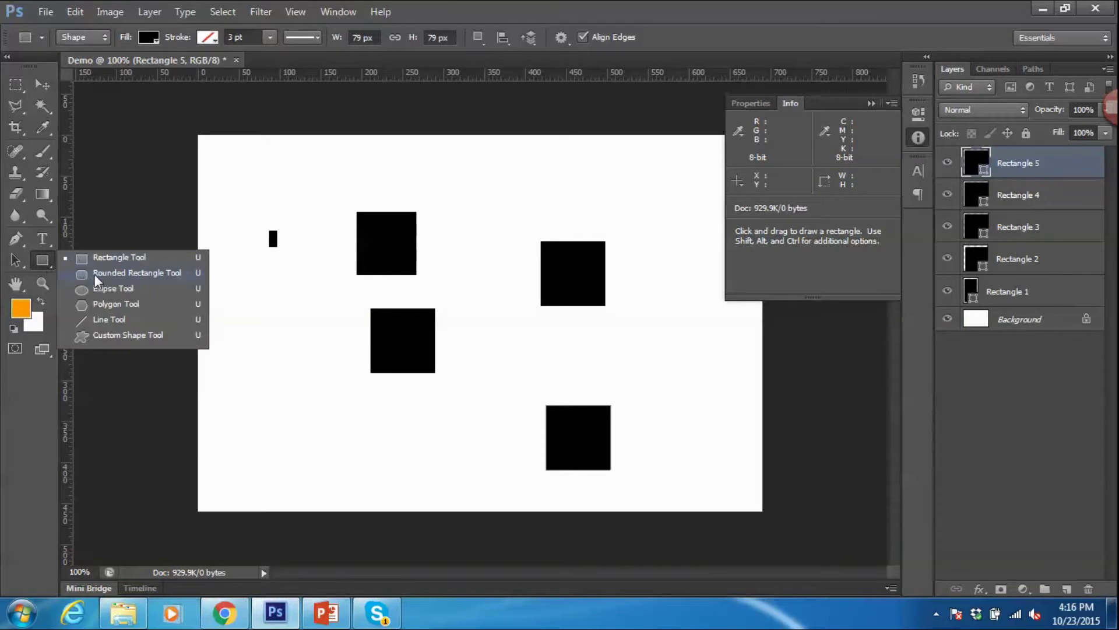
pyautogui.click(95, 274)
pyautogui.moveTo(299, 173)
pyautogui.mouseDown()
pyautogui.moveTo(320, 199)
pyautogui.moveTo(365, 209)
pyautogui.mouseUp()
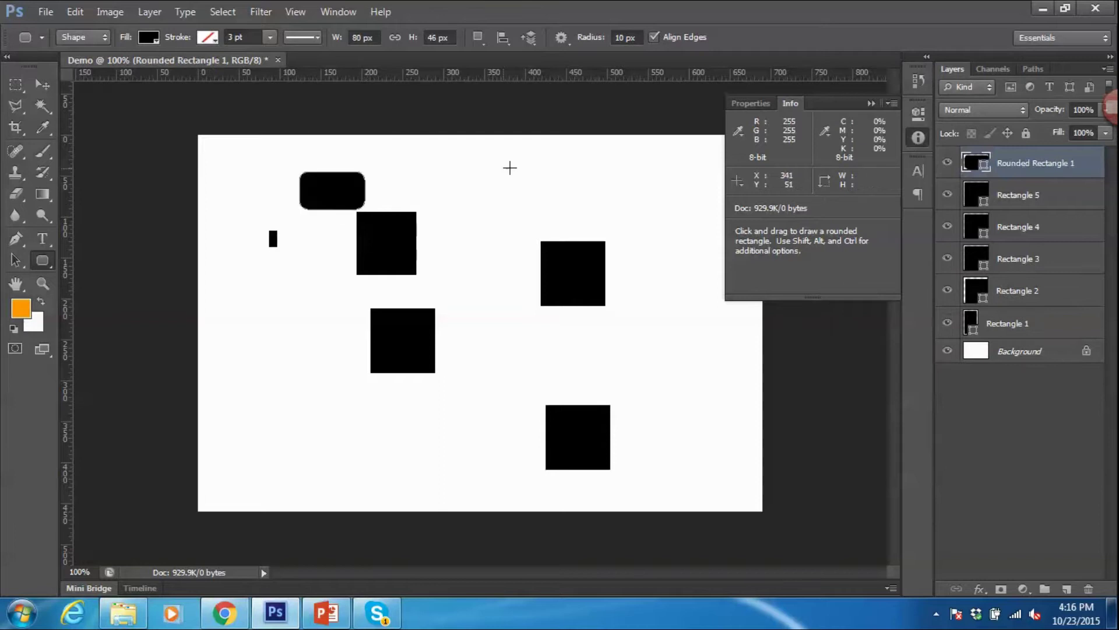
# Step: Create a 100 × 50 px rounded rectangle with 20 px corner radius at the left
pyautogui.click(251, 371)
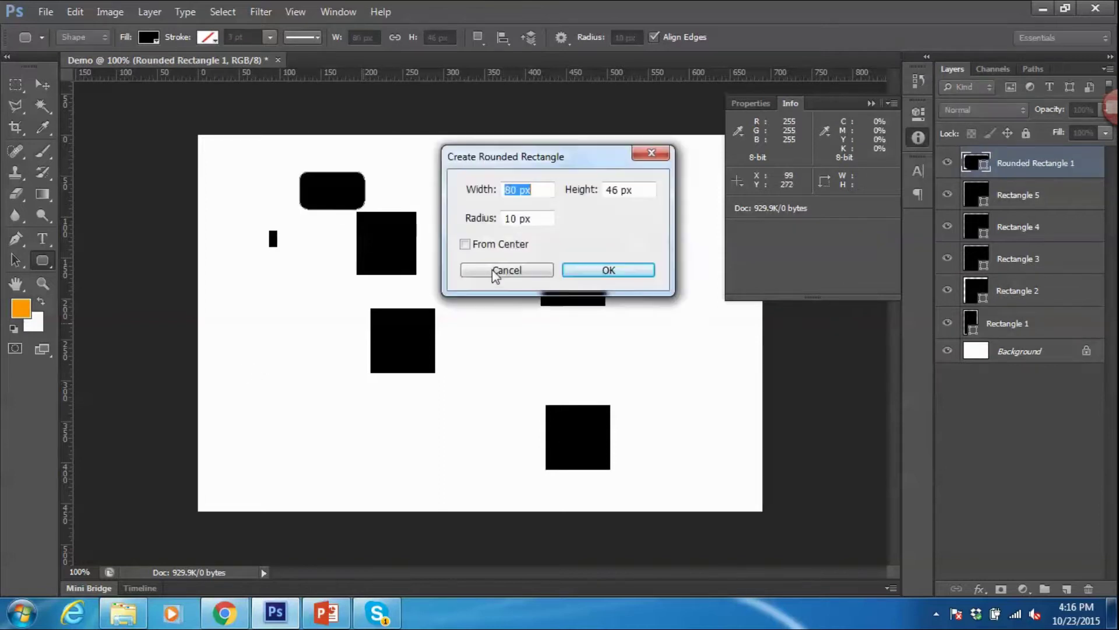
pyautogui.click(518, 191)
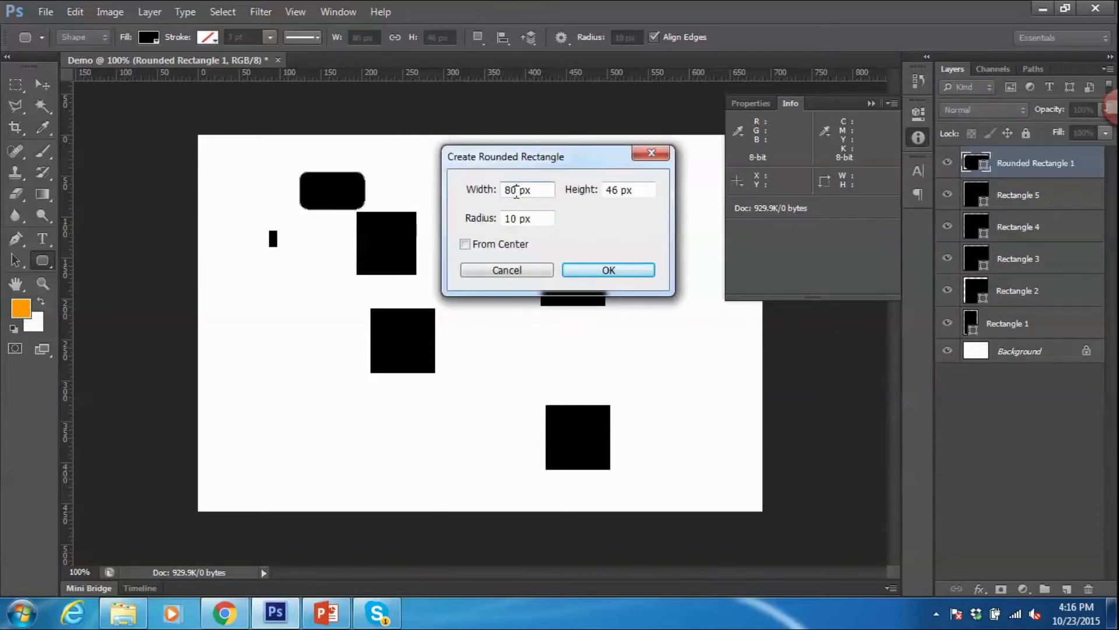
pyautogui.write('100')
pyautogui.moveTo(623, 191); pyautogui.dragTo(580, 200)
pyautogui.write('5')
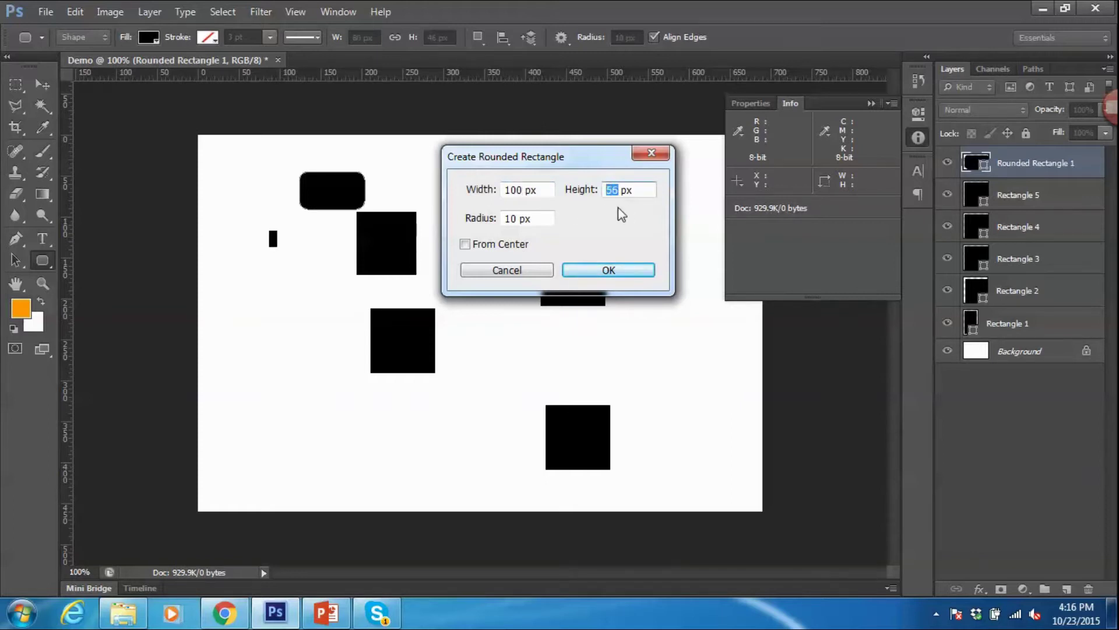
pyautogui.write('0')
pyautogui.moveTo(518, 223); pyautogui.dragTo(507, 223)
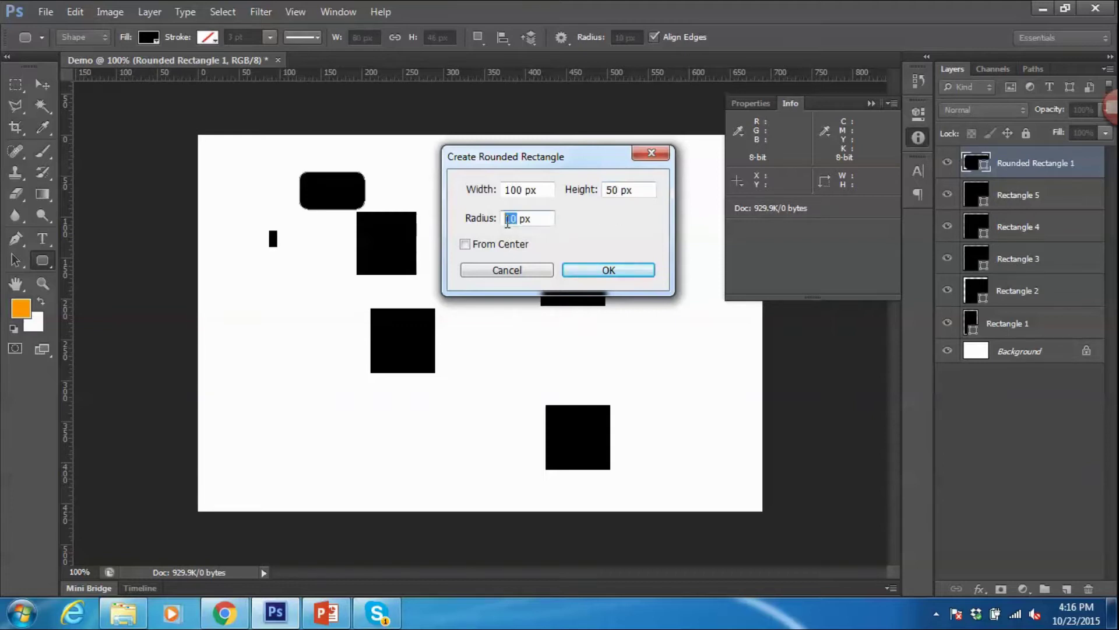
pyautogui.write('2')
pyautogui.click(579, 264)
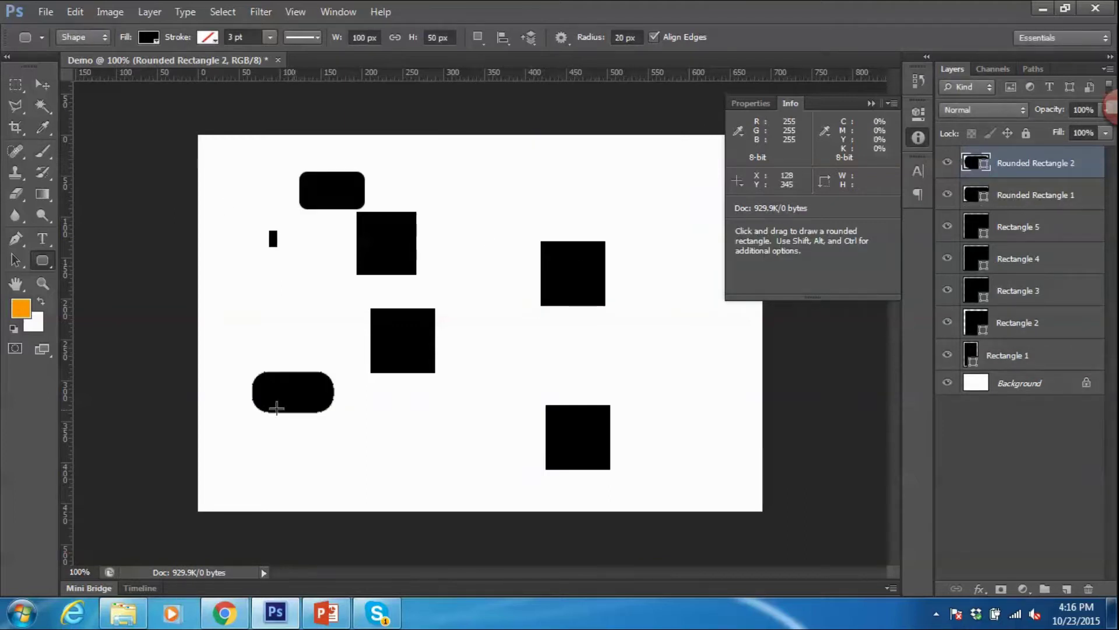
# Step: Add a second identical 100 × 50 px rounded rectangle at bottom centre
pyautogui.click(332, 612)
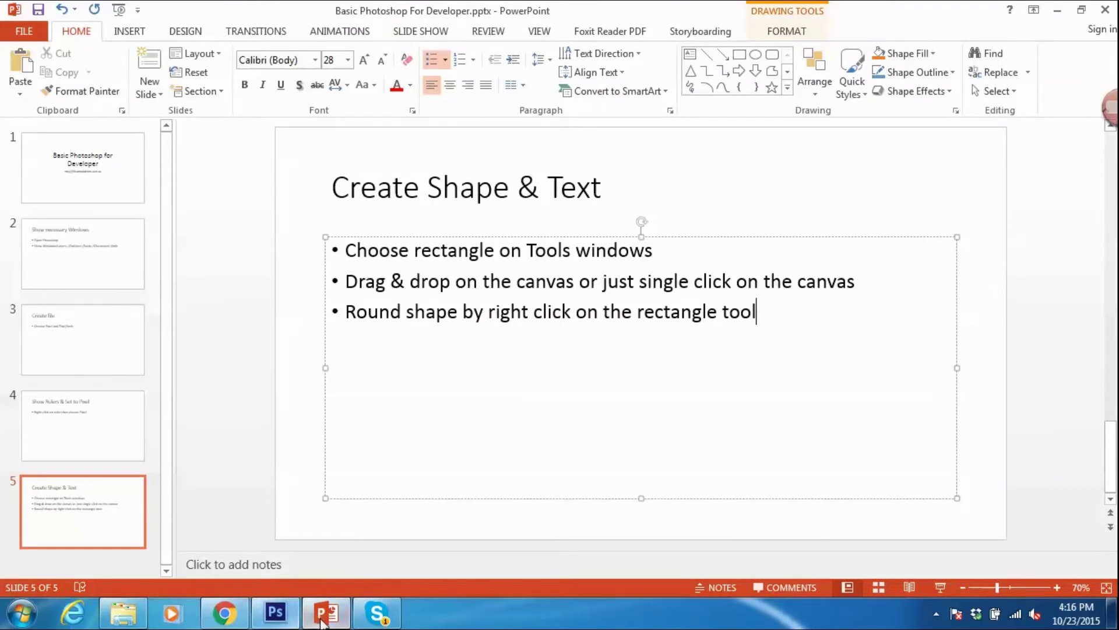
pyautogui.click(275, 612)
pyautogui.click(349, 450)
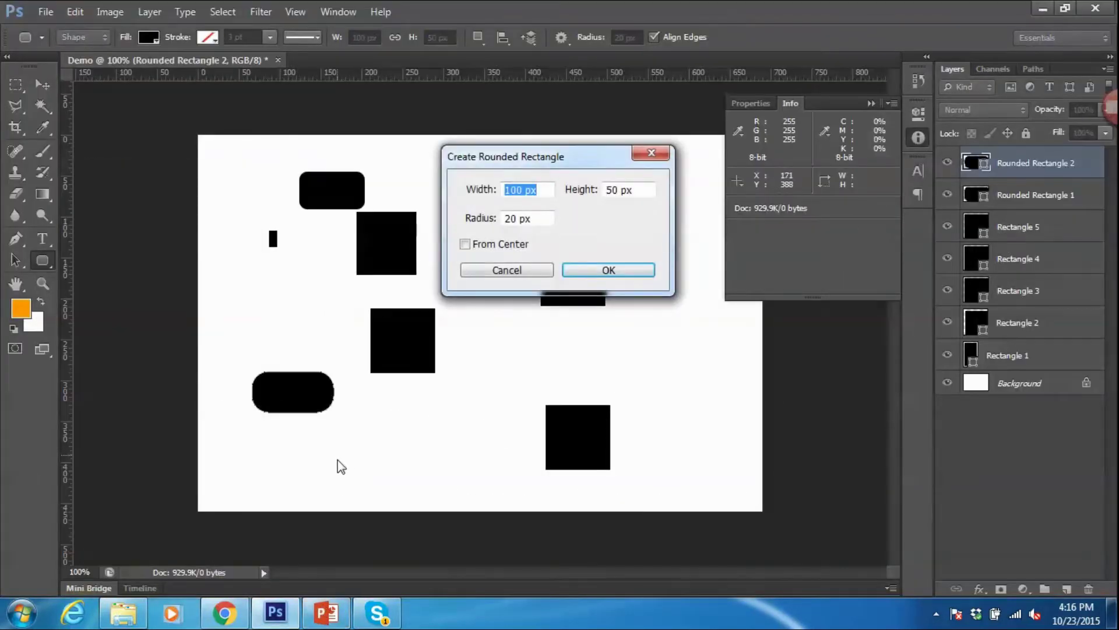
pyautogui.click(337, 621)
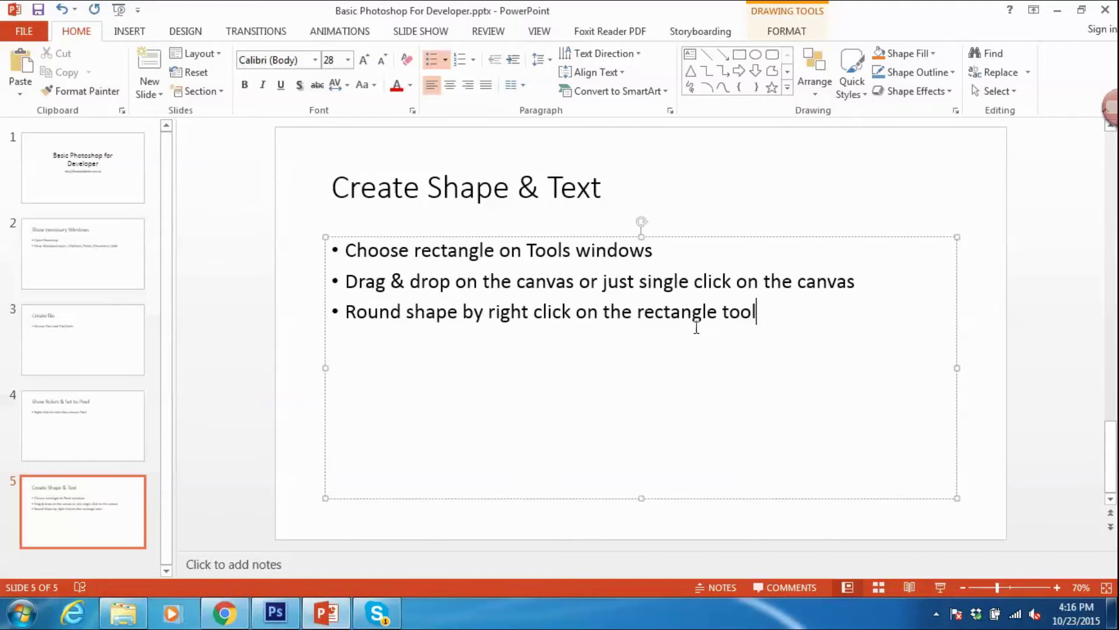
pyautogui.hotkey('alt', 'Tab')
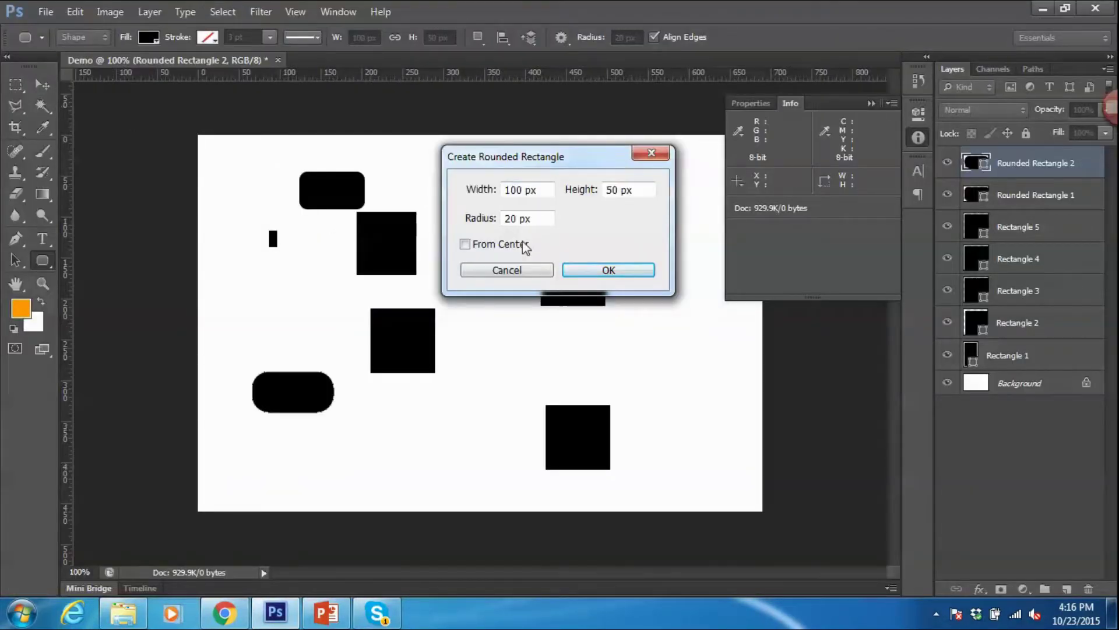
pyautogui.click(592, 269)
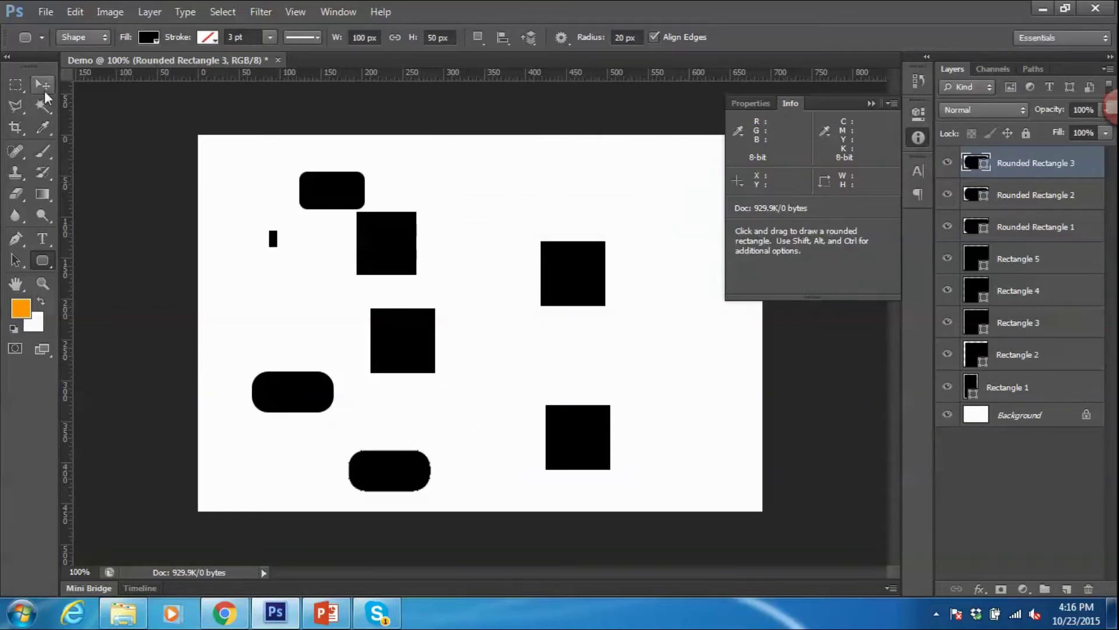
pyautogui.click(42, 85)
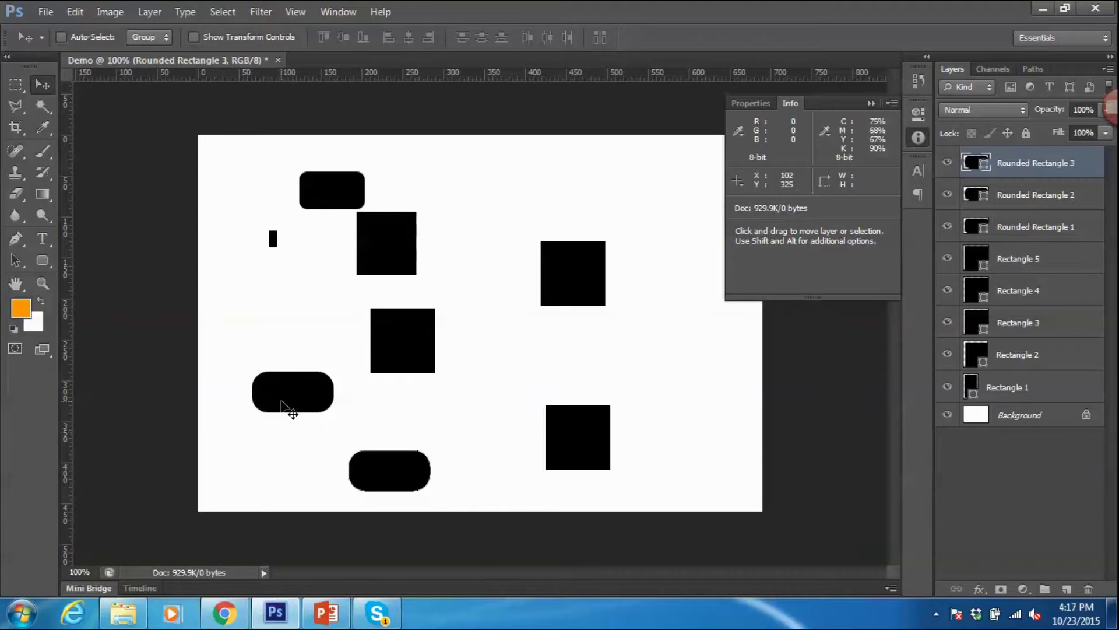
# Step: Nudge the left rounded rectangle upward with Path Selection, and open the Character panel
pyautogui.click(15, 260)
pyautogui.click(276, 393)
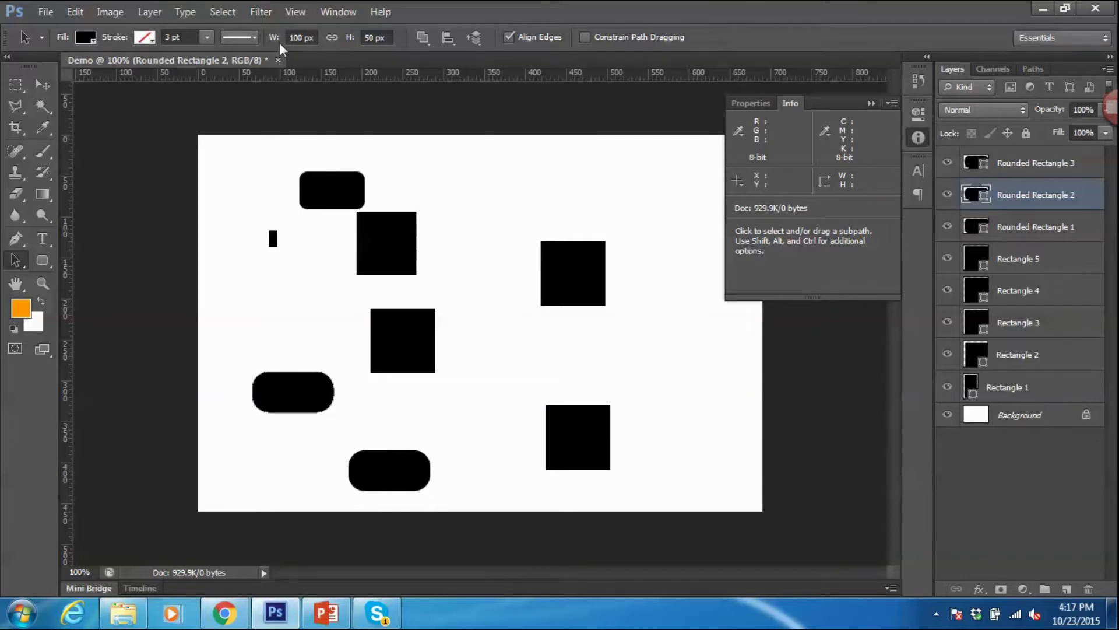
pyautogui.rightClick(310, 383)
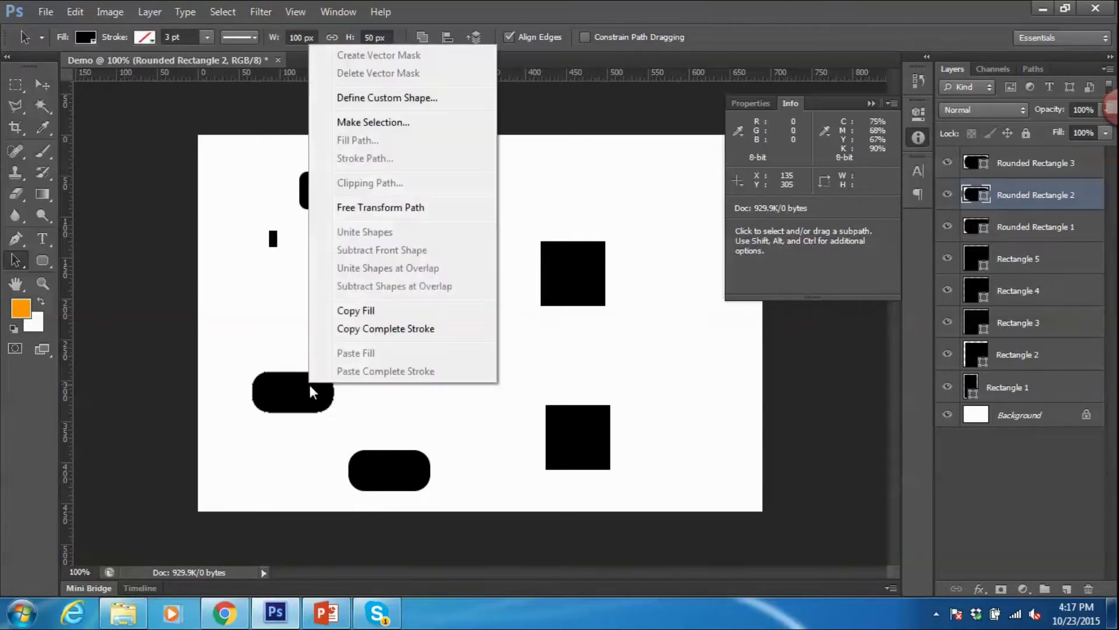
pyautogui.click(297, 394)
pyautogui.moveTo(295, 392); pyautogui.dragTo(289, 360)
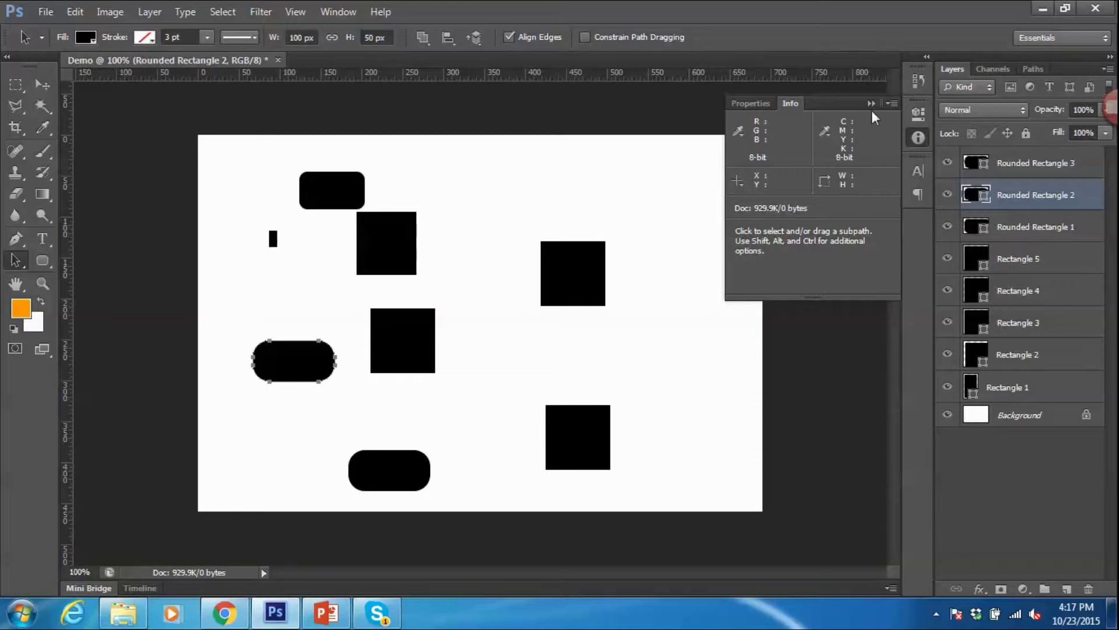
pyautogui.click(919, 171)
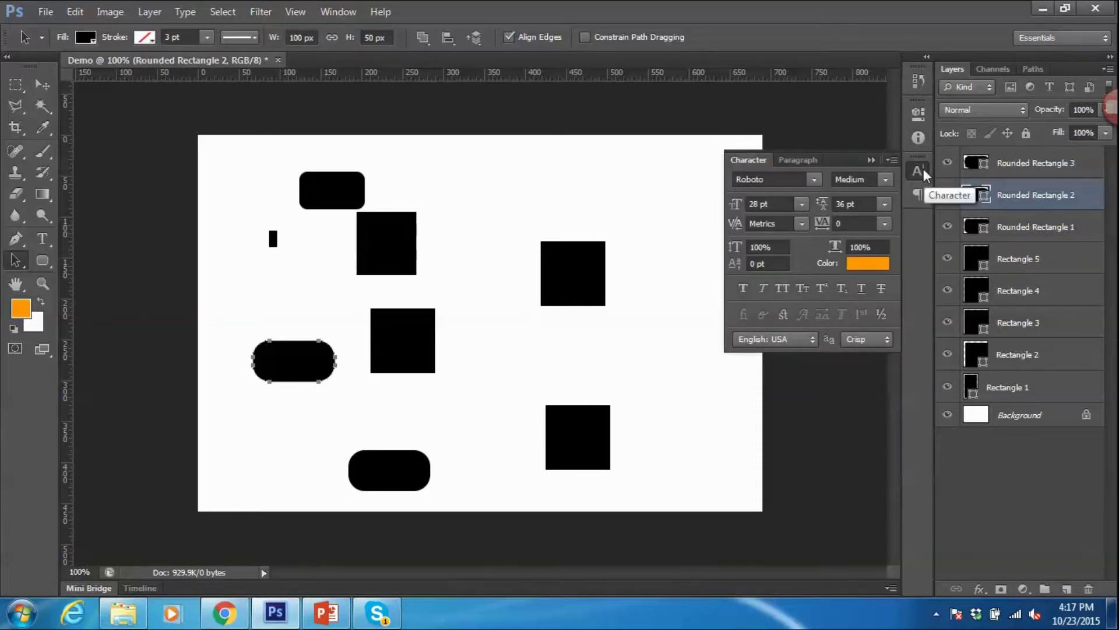
pyautogui.click(42, 38)
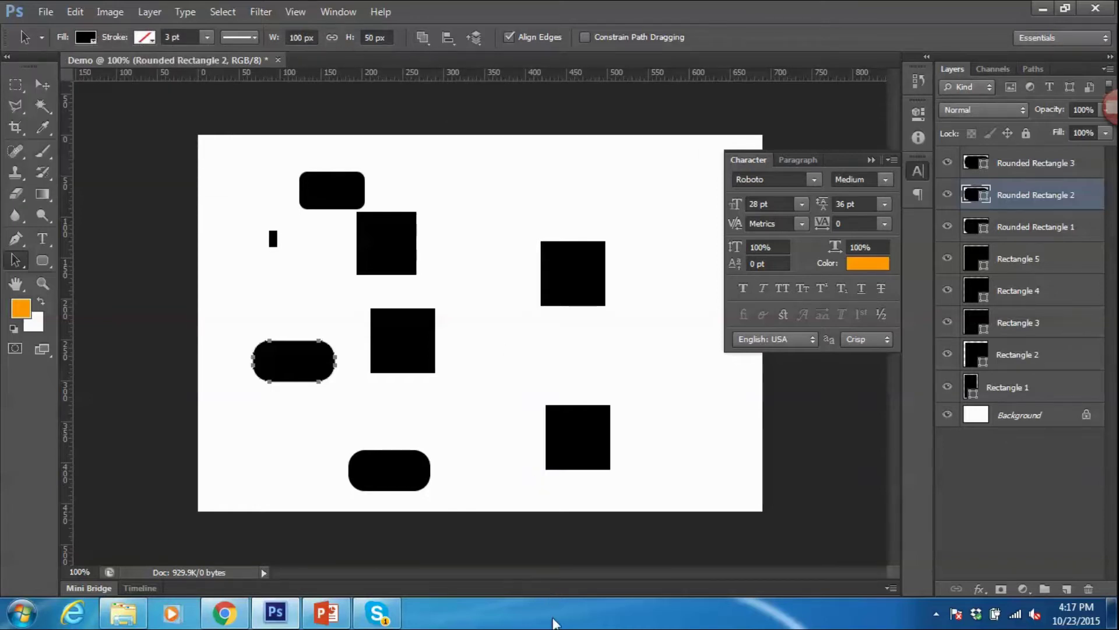
pyautogui.click(330, 613)
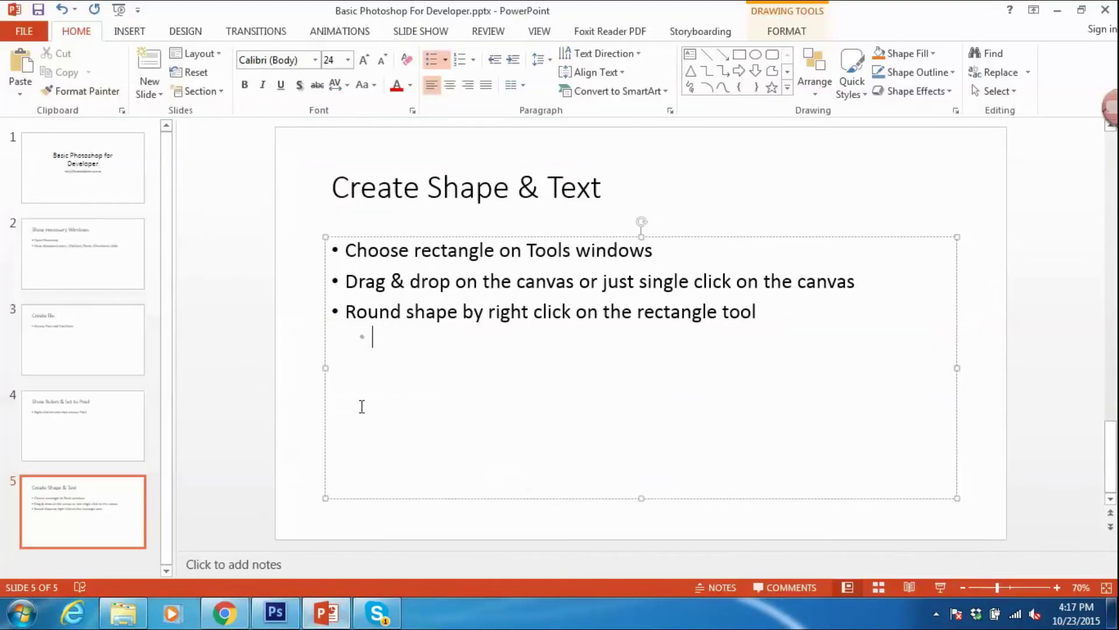
# Step: Promote the empty bullet and type 'Circle/eclipse shape by right click on the rectangle to'
pyautogui.hotkey('shift', 'Tab')
pyautogui.write('Circle')
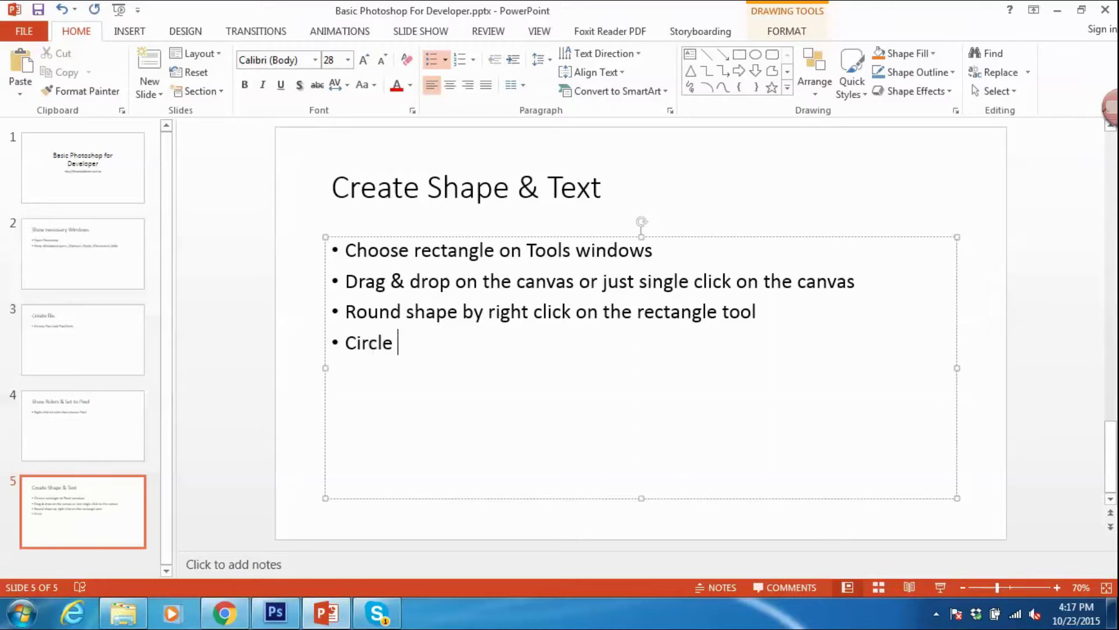
pyautogui.write('/eclipse shape by right ')
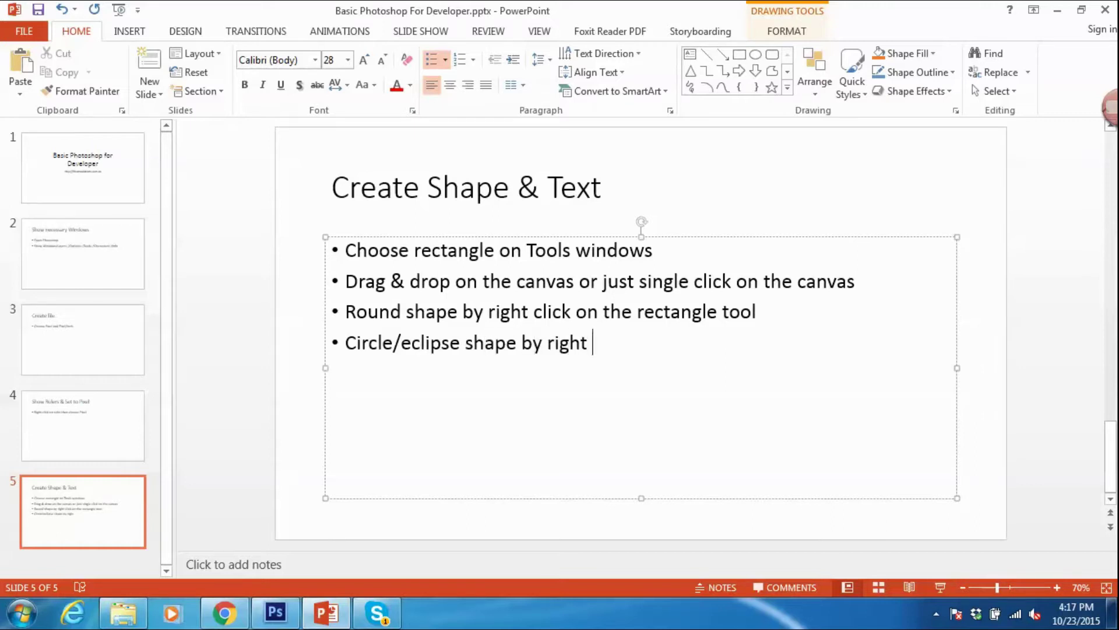
pyautogui.write('click on the rect')
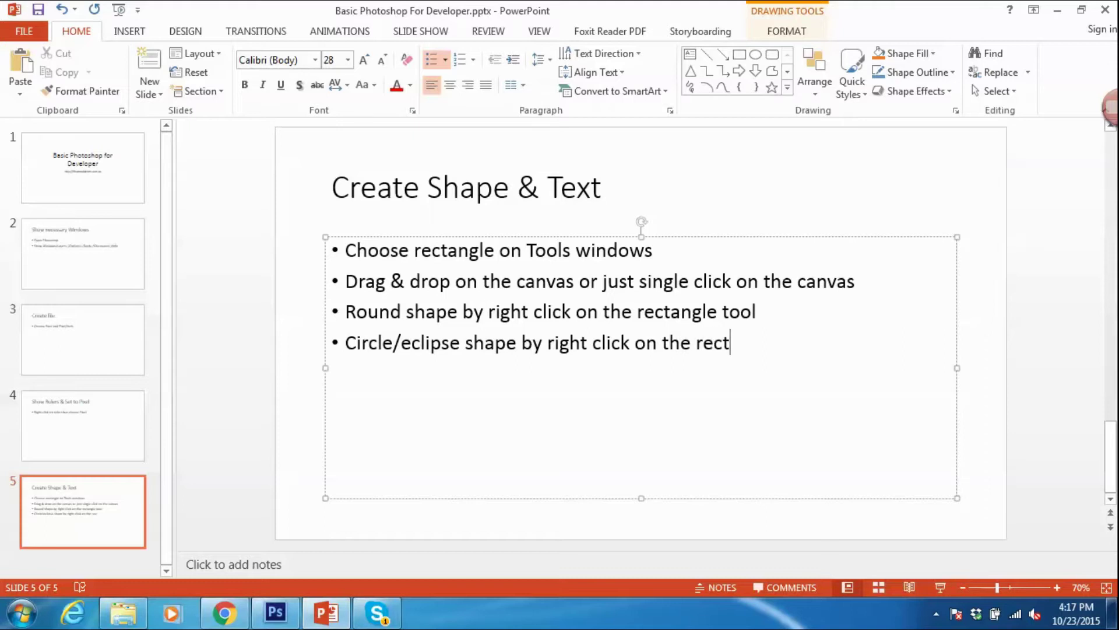
pyautogui.write('angle tool')
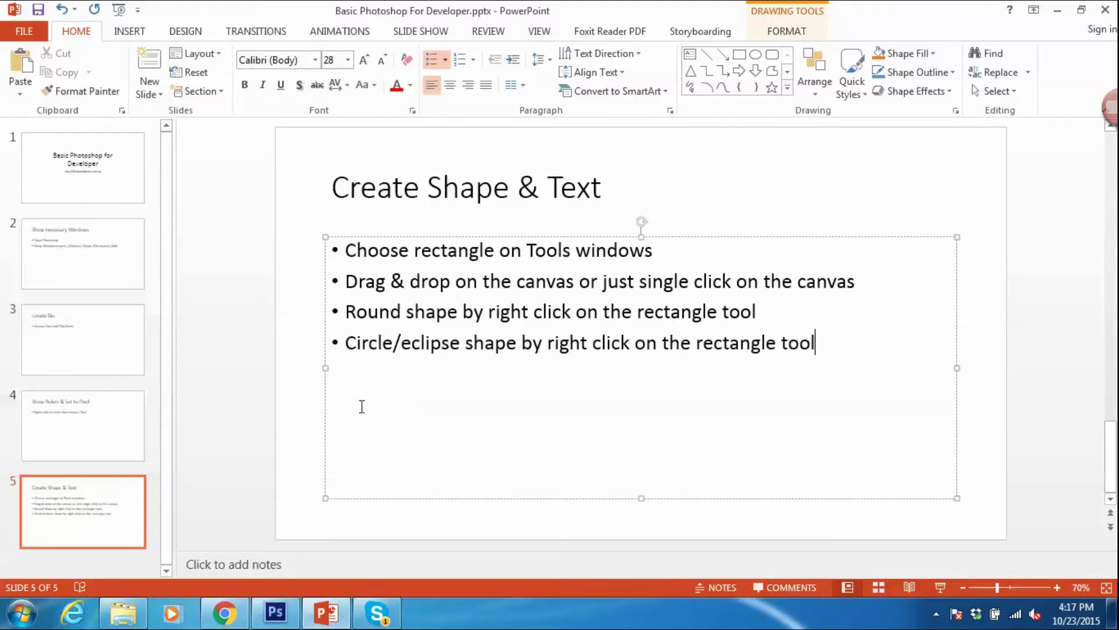
pyautogui.hotkey('alt', 'Tab')
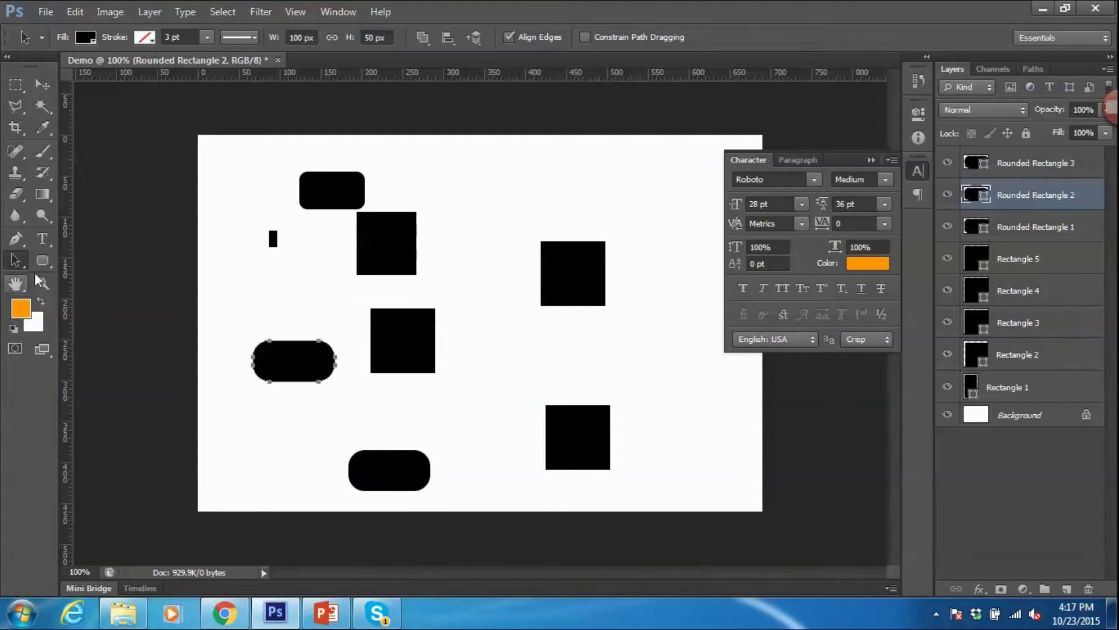
# Step: Switch to the Ellipse tool and draw a tall oval and a wider oval
pyautogui.moveTo(42, 261); pyautogui.dragTo(102, 293)
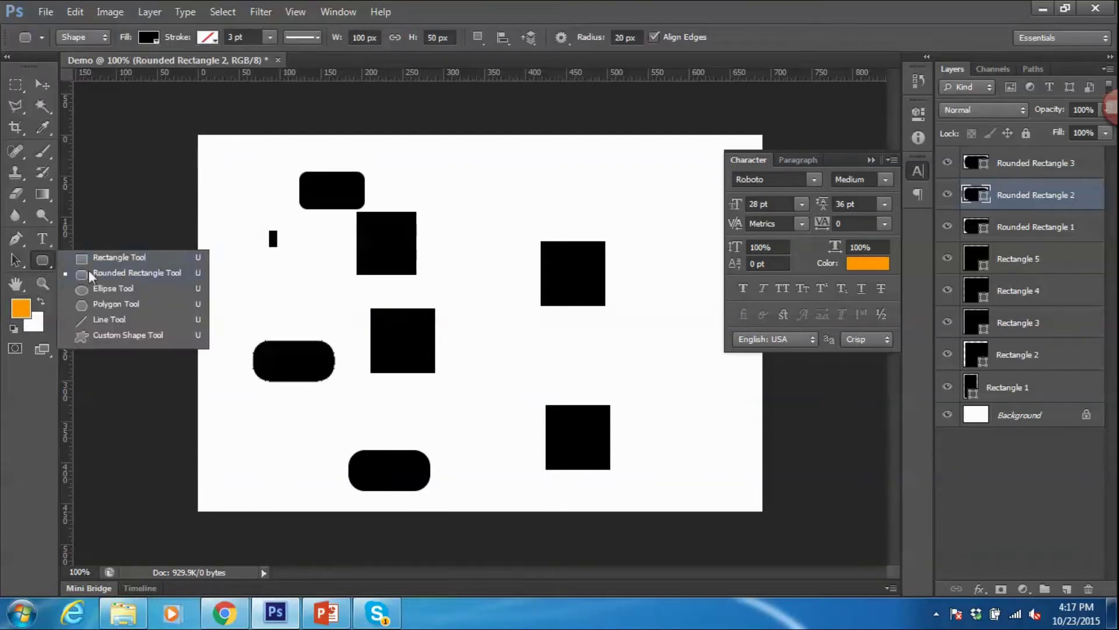
pyautogui.click(87, 292)
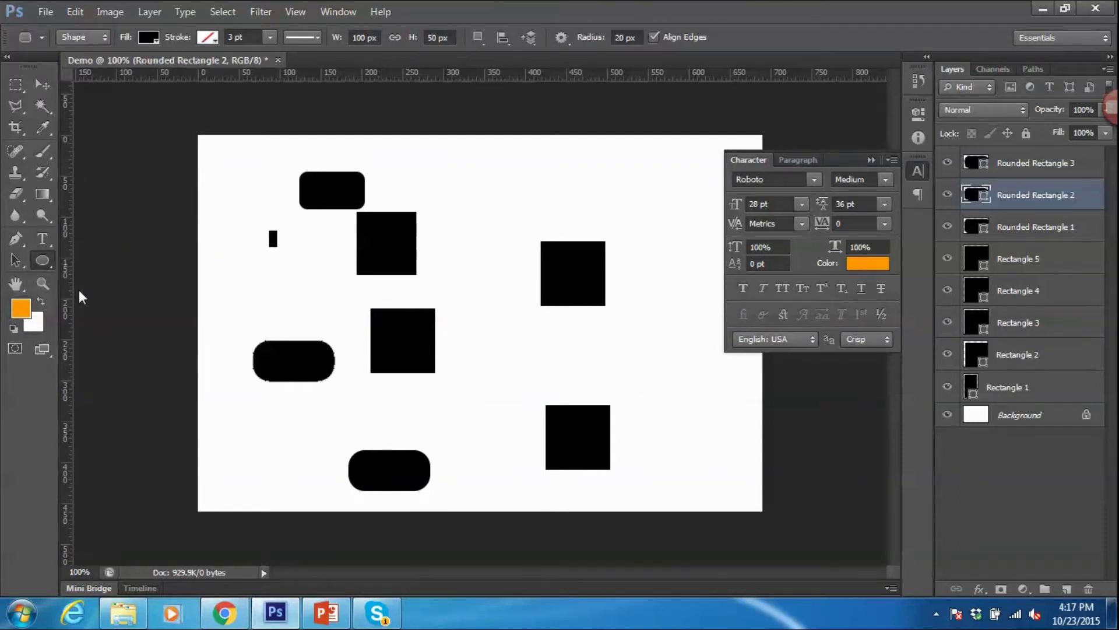
pyautogui.moveTo(469, 187); pyautogui.dragTo(521, 254)
pyautogui.moveTo(474, 327); pyautogui.dragTo(538, 375)
# Step: Create a 90 × 90 px circle and move it near the upper right
pyautogui.click(650, 202)
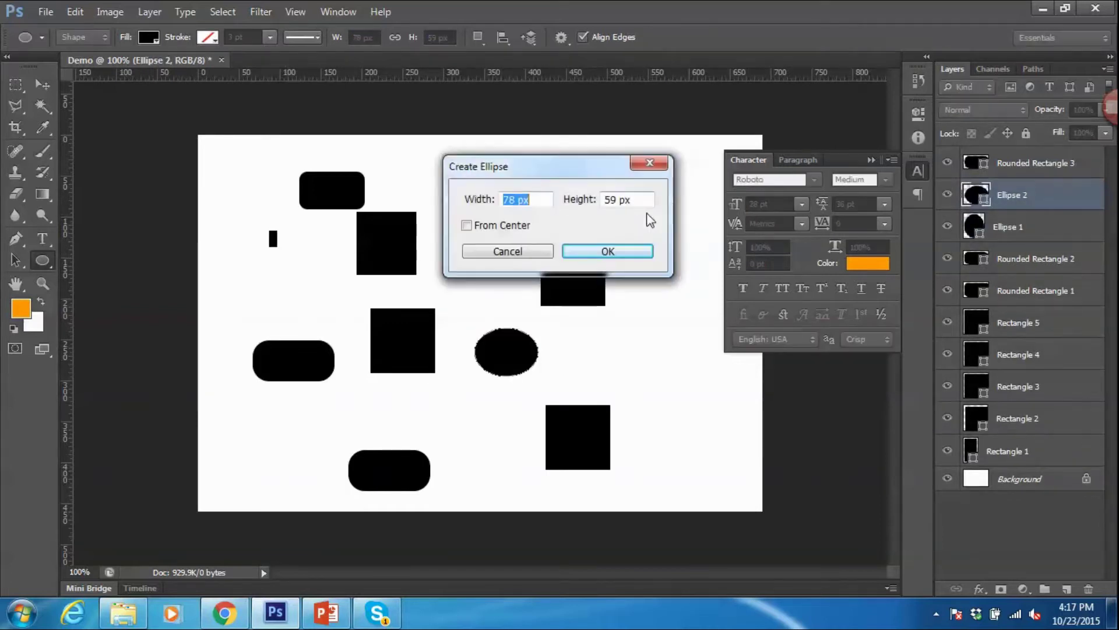
pyautogui.write('90')
pyautogui.press('Tab')
pyautogui.write('90')
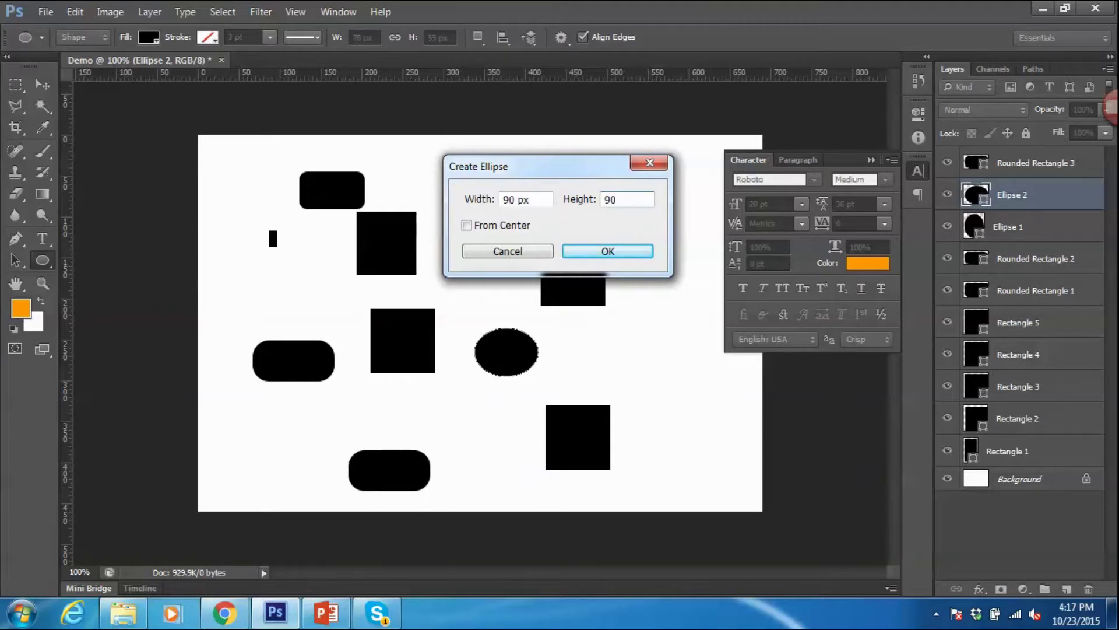
pyautogui.press('Return')
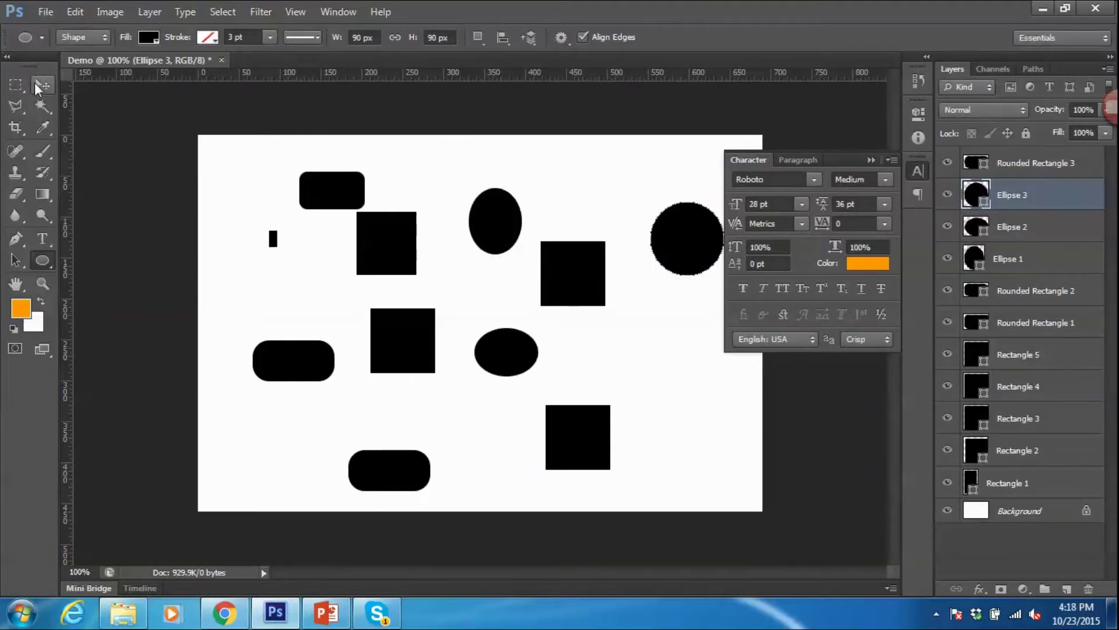
pyautogui.click(42, 85)
pyautogui.moveTo(685, 247)
pyautogui.mouseDown()
pyautogui.moveTo(627, 220)
pyautogui.moveTo(613, 193)
pyautogui.mouseUp()
pyautogui.hotkey('alt', 'Tab')
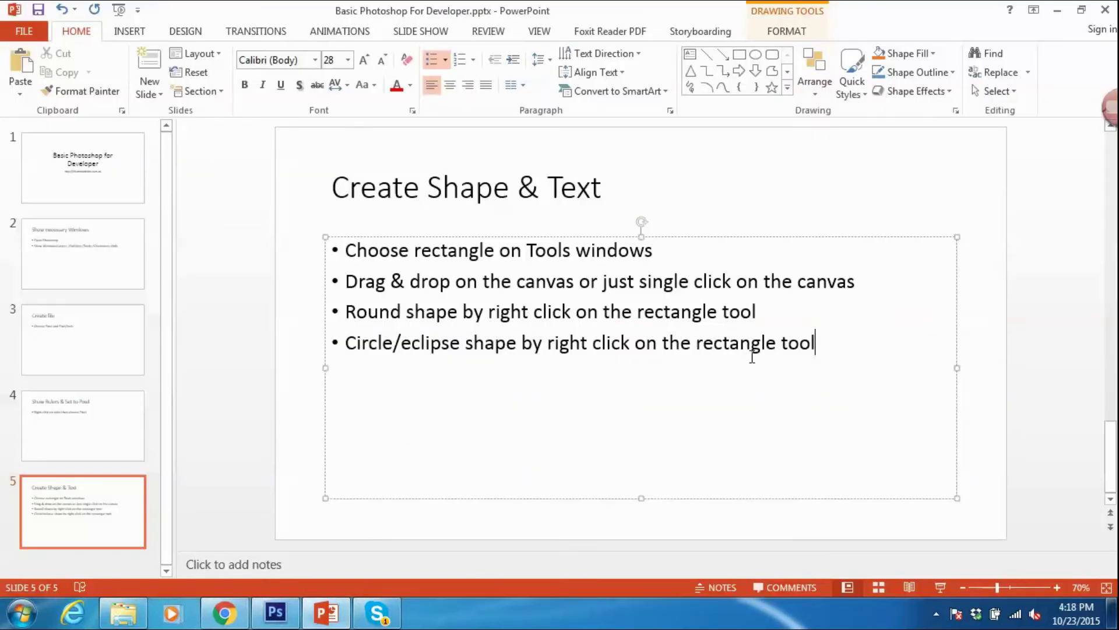
# Step: Add the bullet 'Each shape = each layer on Layer window' to slide 5
pyautogui.write('Each shape = ')
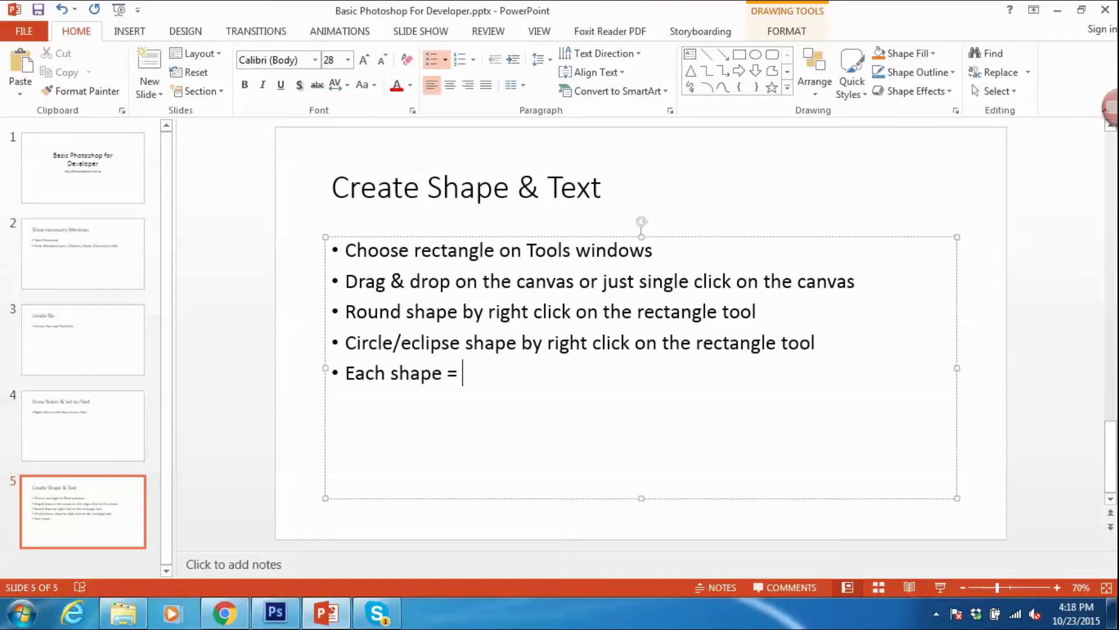
pyautogui.write('each lay')
pyautogui.write('er o')
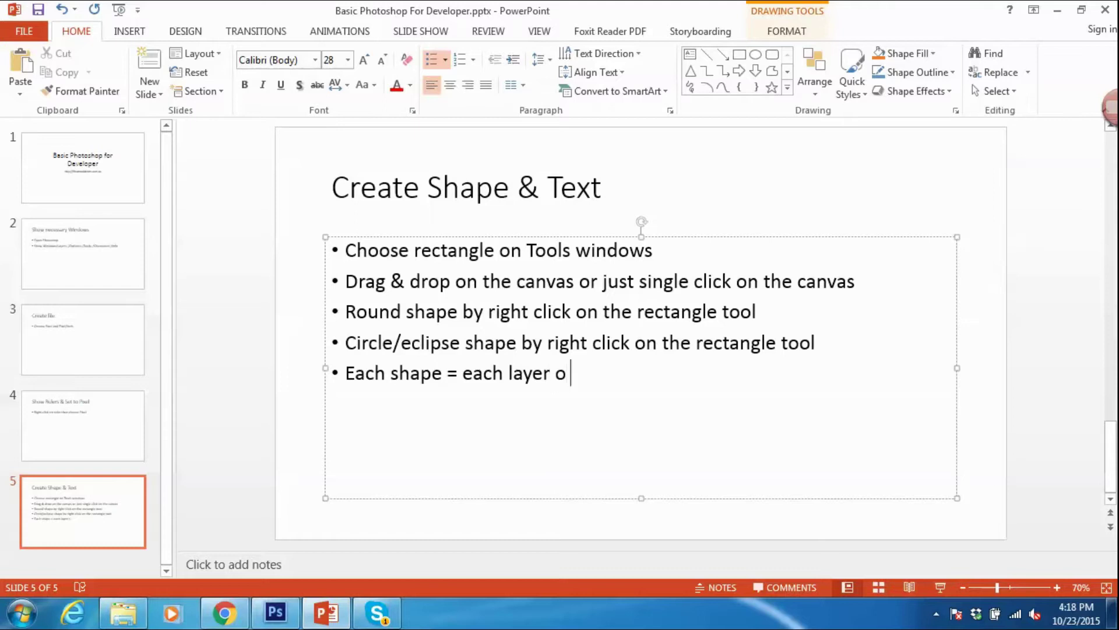
pyautogui.write('n Laye')
pyautogui.write('r window')
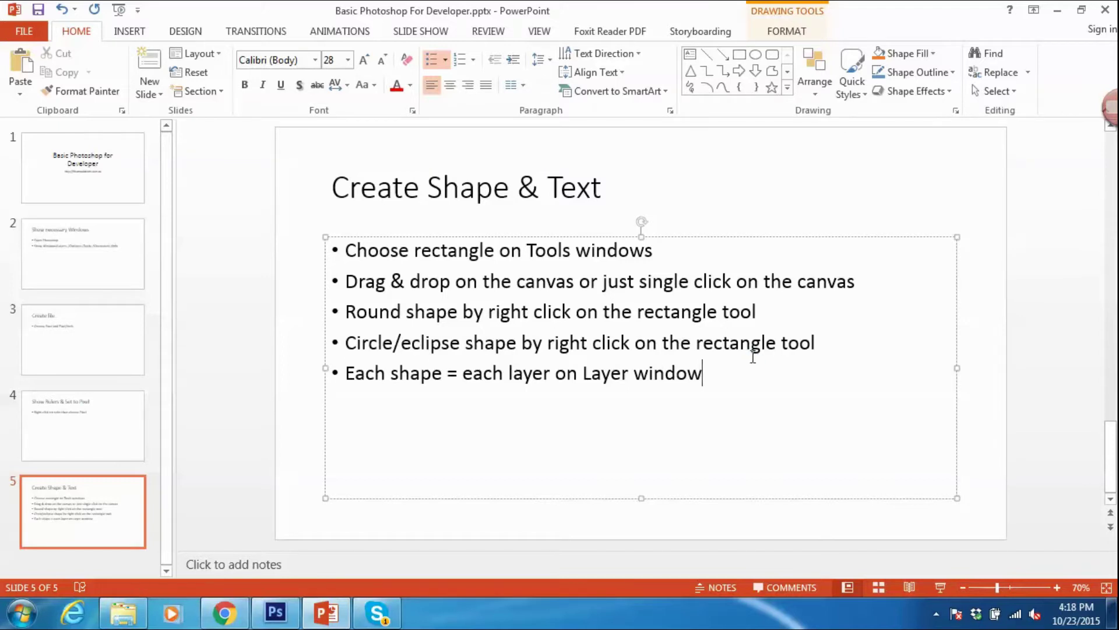
pyautogui.hotkey('alt', 'Tab')
pyautogui.click(1028, 169)
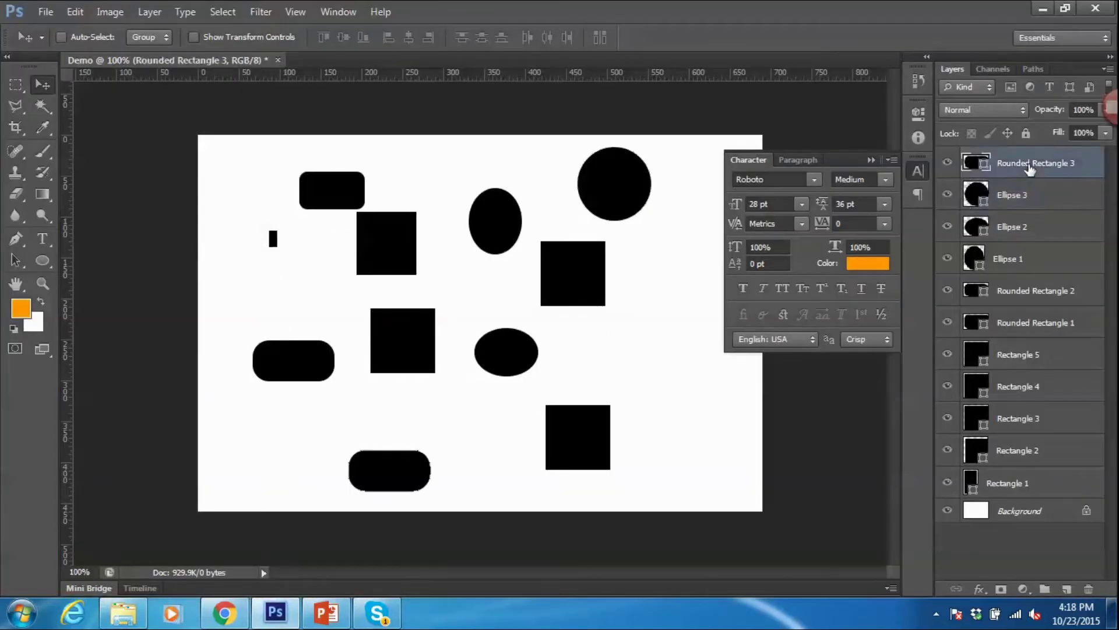
# Step: Select the Ellipse 2 layer and start an indented sub-bullet 'You can rename the shape'
pyautogui.click(1044, 205)
pyautogui.click(1028, 242)
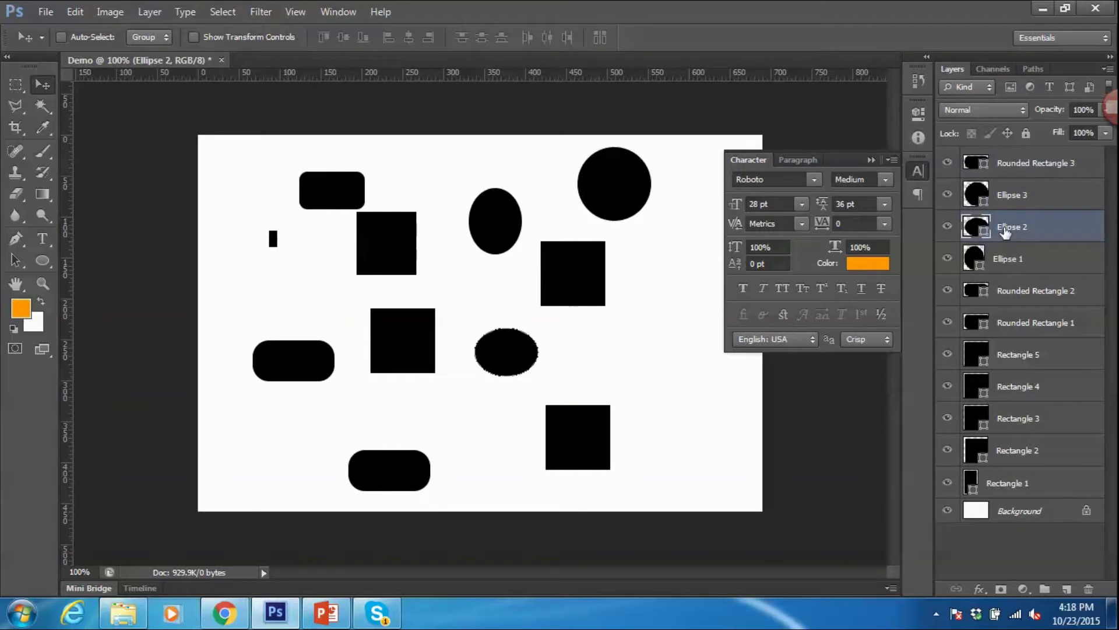
pyautogui.hotkey('alt', 'Tab')
pyautogui.press('Return')
pyautogui.press('Tab')
pyautogui.write('You can rename the shape')
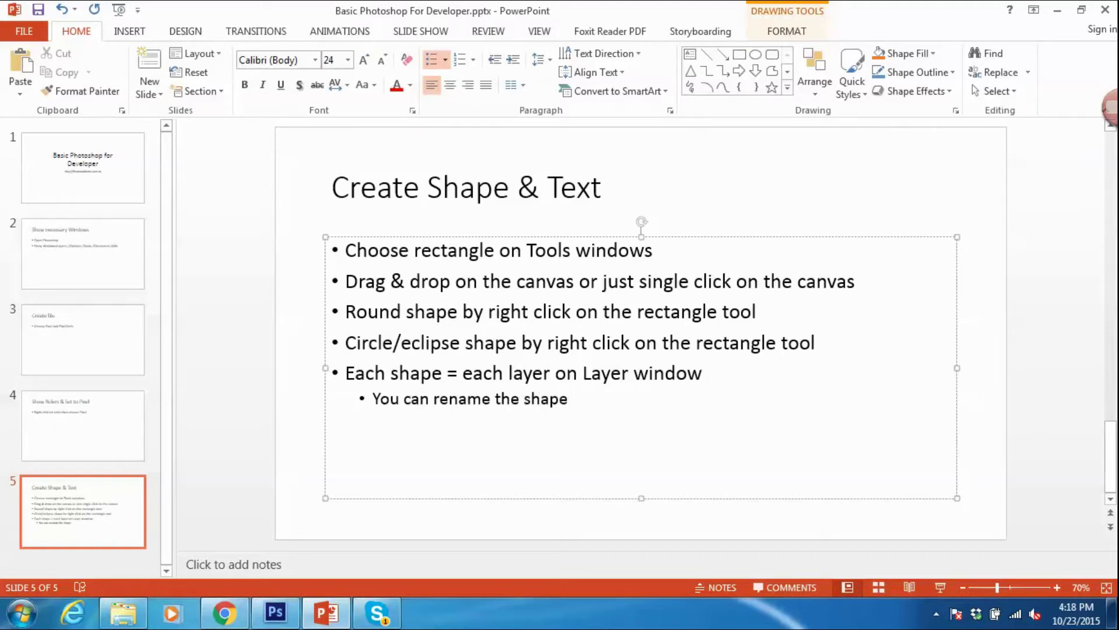
# Step: Rename Ellipse 2 to 'Renameshape', then continue the note 'by double click on the name'
pyautogui.hotkey('alt', 'Tab')
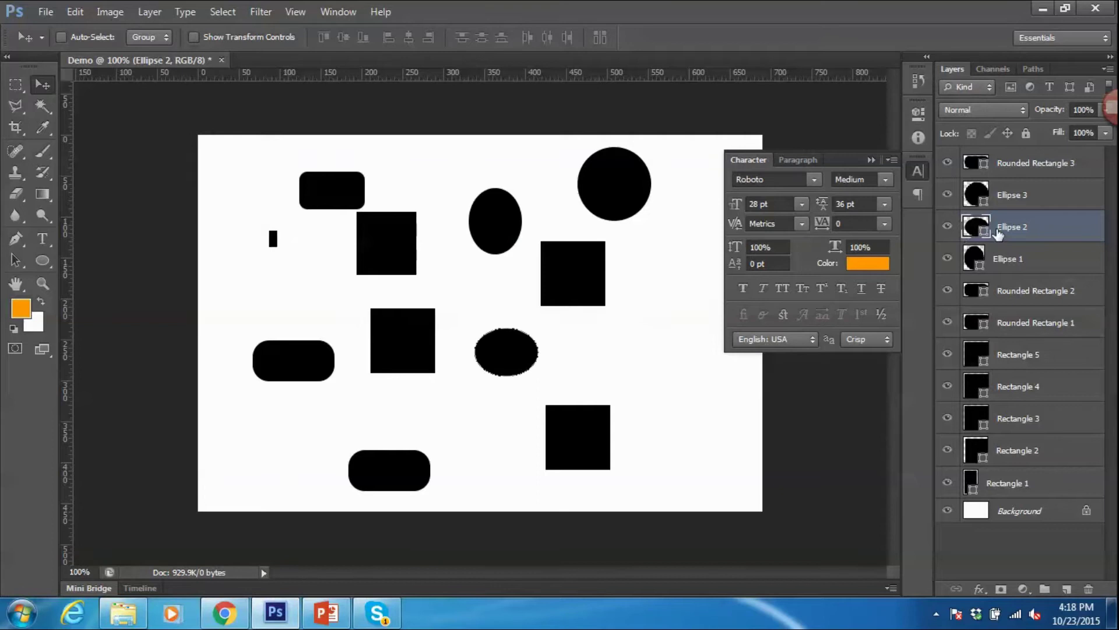
pyautogui.doubleClick(1004, 229)
pyautogui.write('Re')
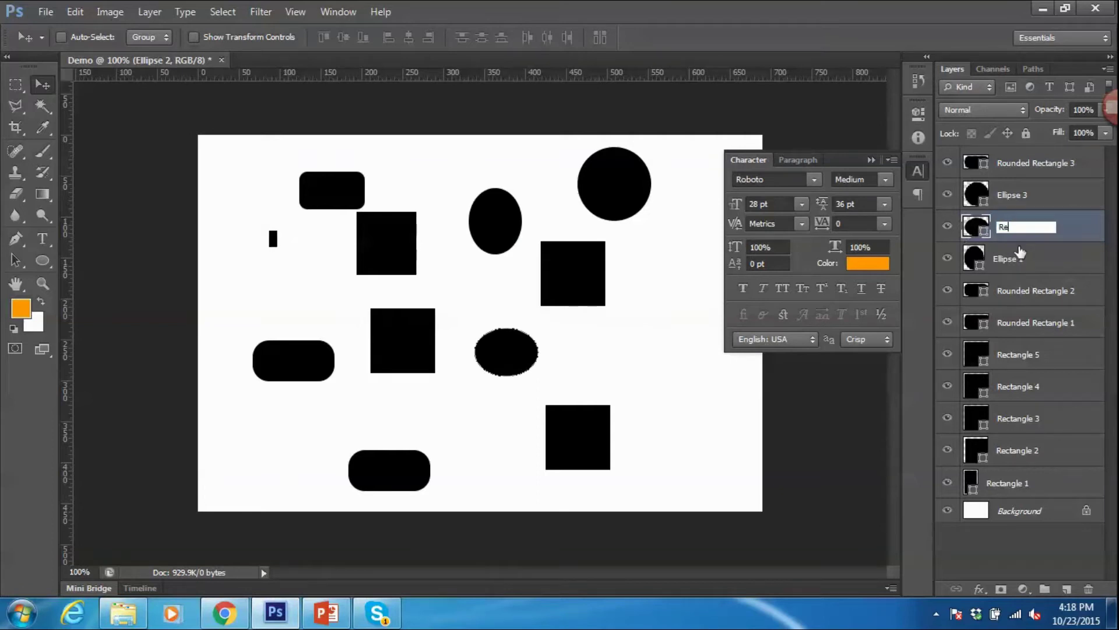
pyautogui.write('name')
pyautogui.write('shape')
pyautogui.press('Return')
pyautogui.hotkey('alt', 'Tab')
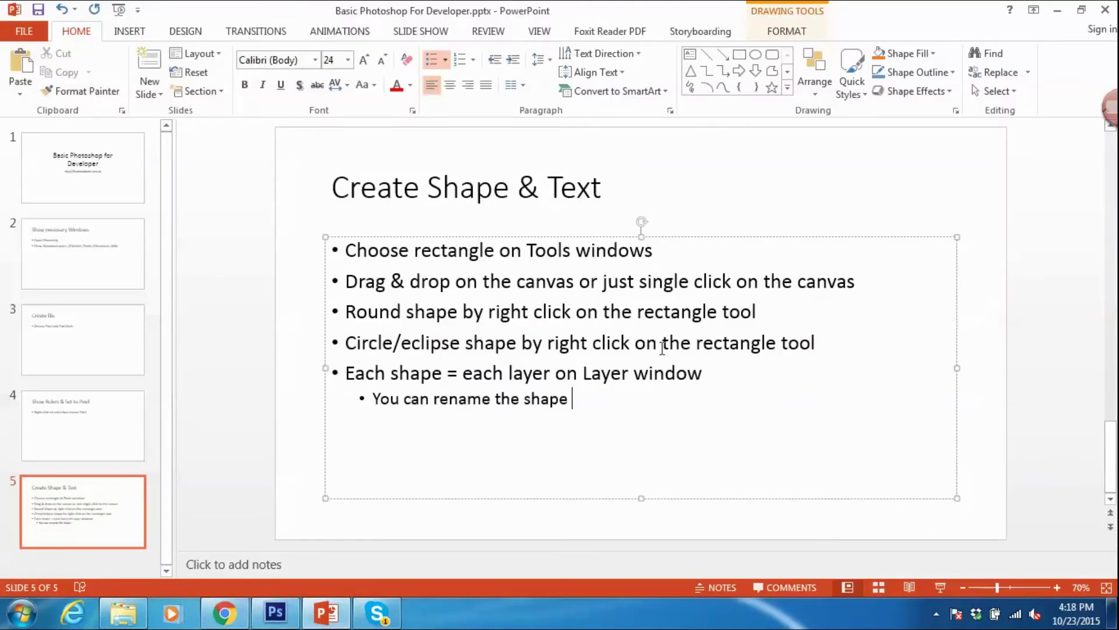
pyautogui.write('by double click on the name ')
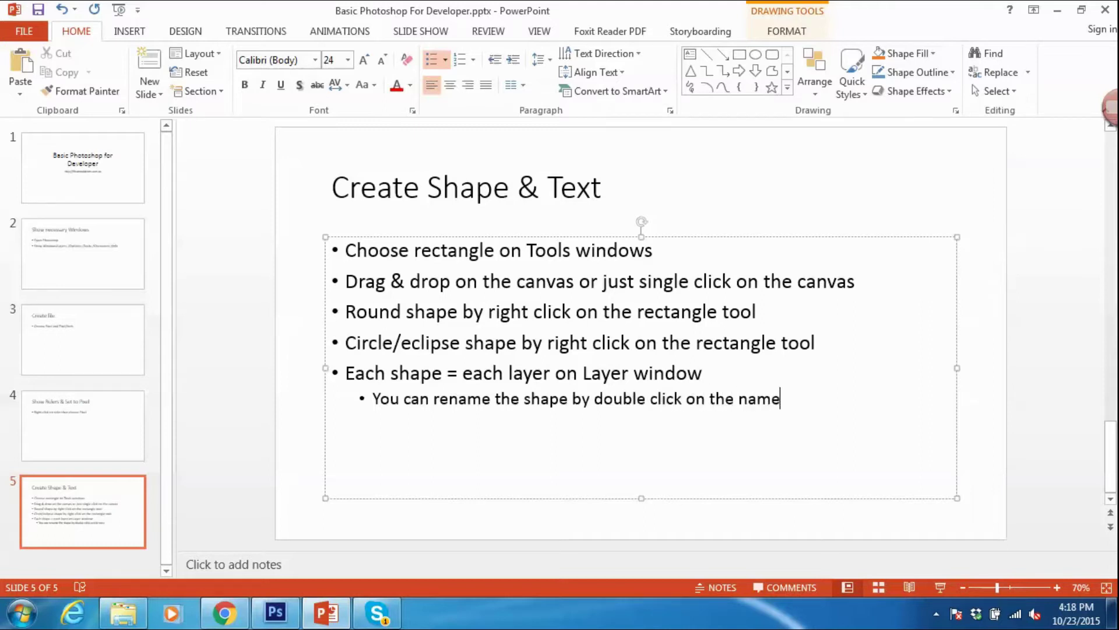
pyautogui.write('Select the shape and move it')
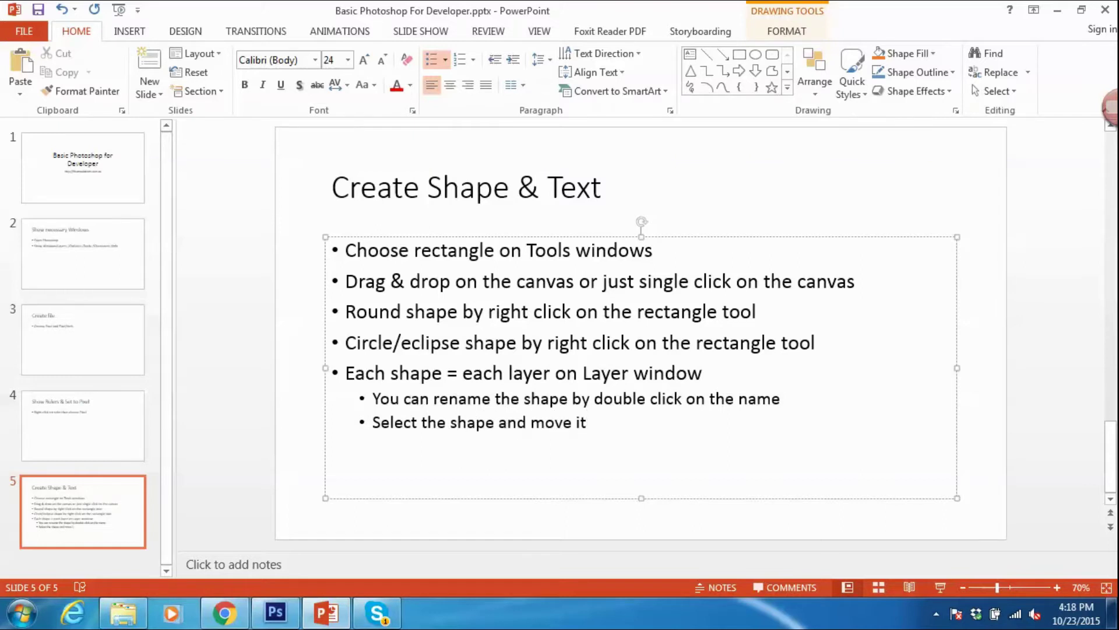
# Step: Move a rounded rectangle right, reposition two squares, and shift the renamed ellipse left
pyautogui.hotkey('alt', 'Tab')
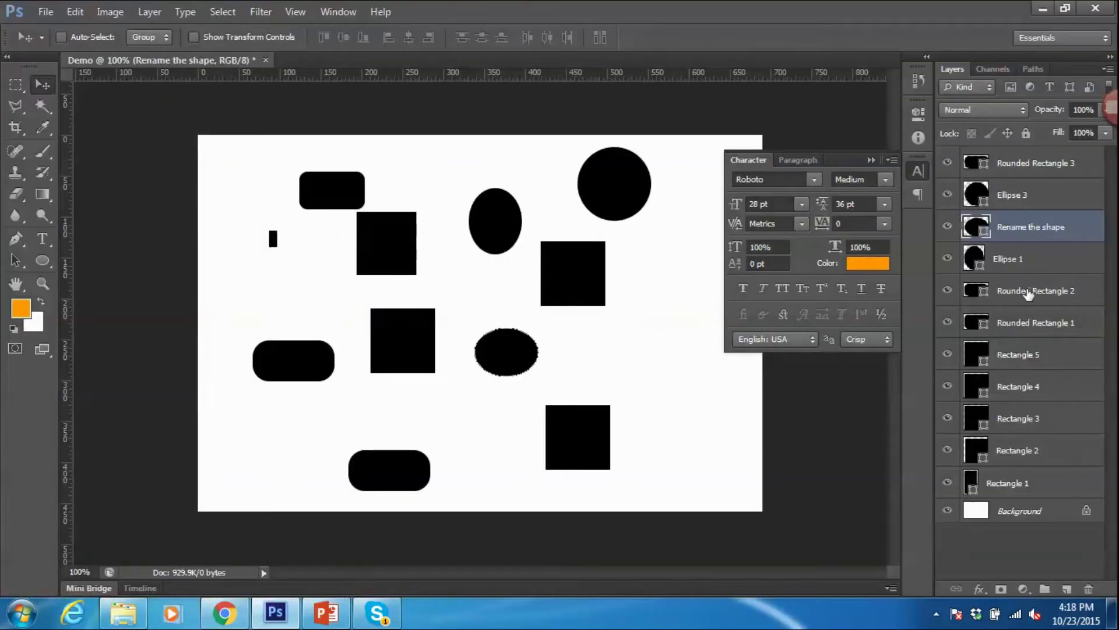
pyautogui.click(1029, 291)
pyautogui.moveTo(288, 369)
pyautogui.mouseDown()
pyautogui.moveTo(335, 385)
pyautogui.moveTo(642, 358)
pyautogui.mouseUp()
pyautogui.keyDown('ctrl'); pyautogui.click(574, 438); pyautogui.keyUp('ctrl')
pyautogui.moveTo(571, 440)
pyautogui.mouseDown()
pyautogui.moveTo(494, 388)
pyautogui.moveTo(556, 429)
pyautogui.mouseUp()
pyautogui.click(1044, 417)
pyautogui.moveTo(420, 389)
pyautogui.mouseDown()
pyautogui.moveTo(282, 400)
pyautogui.moveTo(292, 403)
pyautogui.mouseUp()
pyautogui.click(1026, 226)
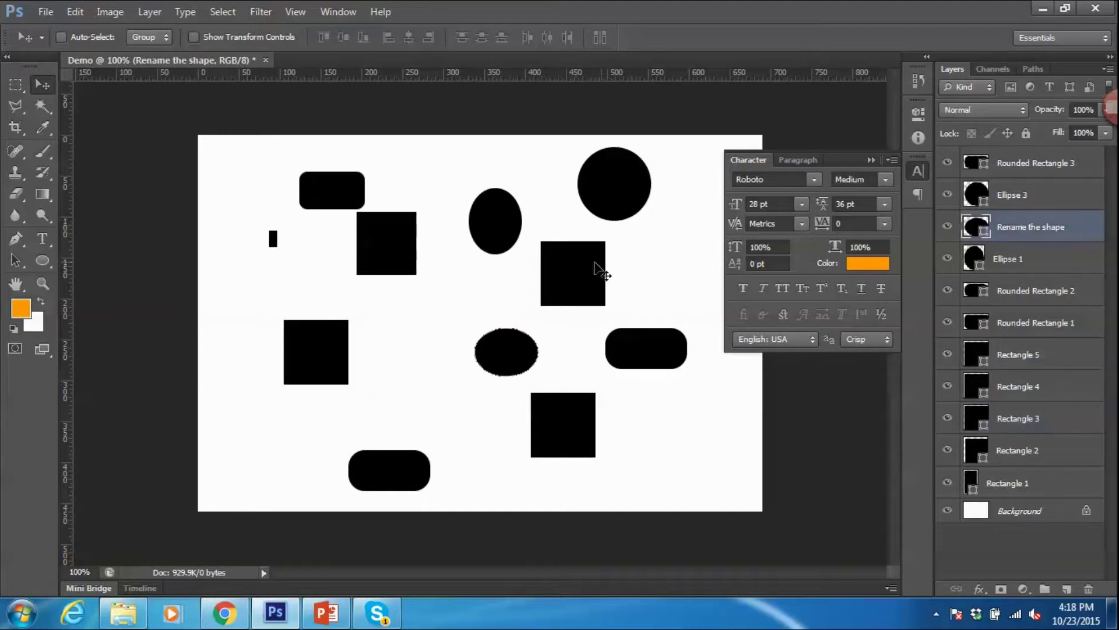
pyautogui.moveTo(594, 263); pyautogui.dragTo(537, 272)
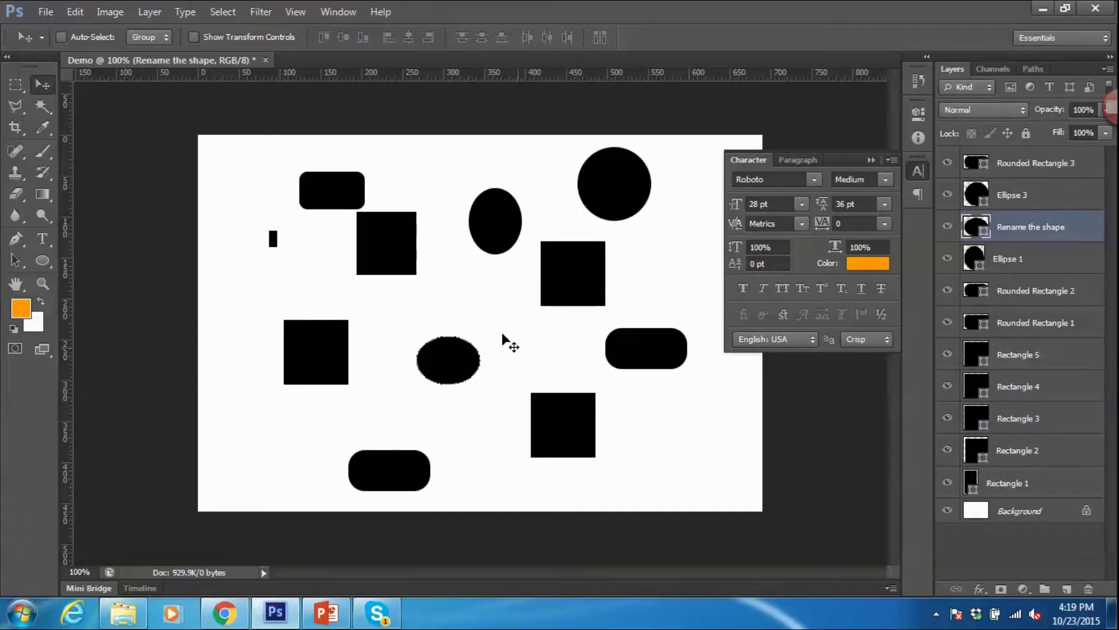
# Step: Promote the empty sub-bullet on slide 5 to a top-level bullet
pyautogui.click(333, 611)
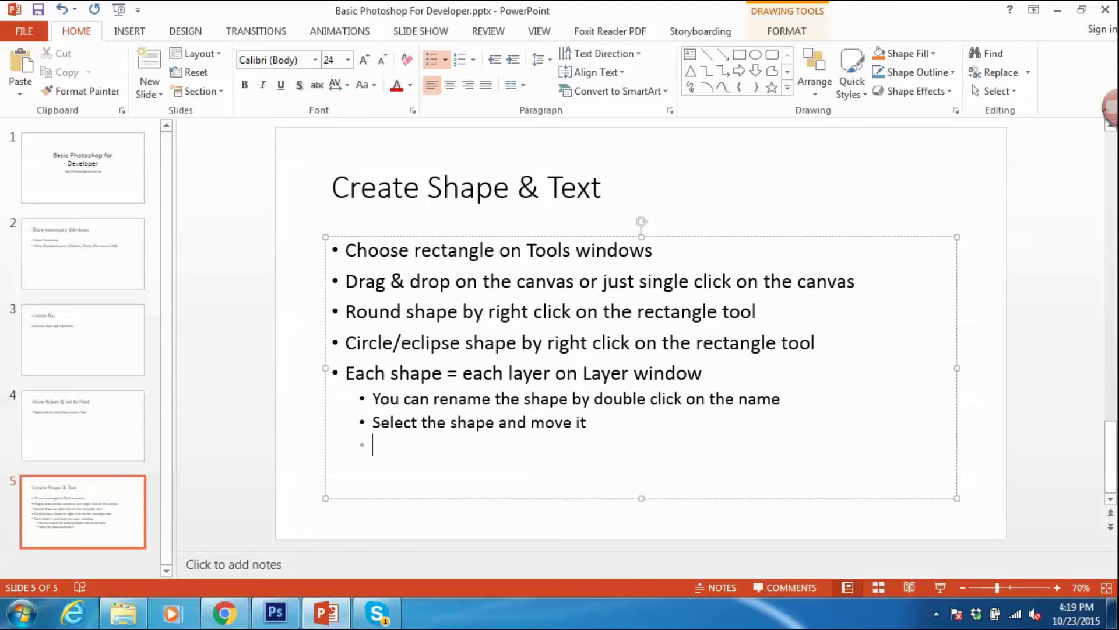
pyautogui.hotkey('shift', 'Tab')
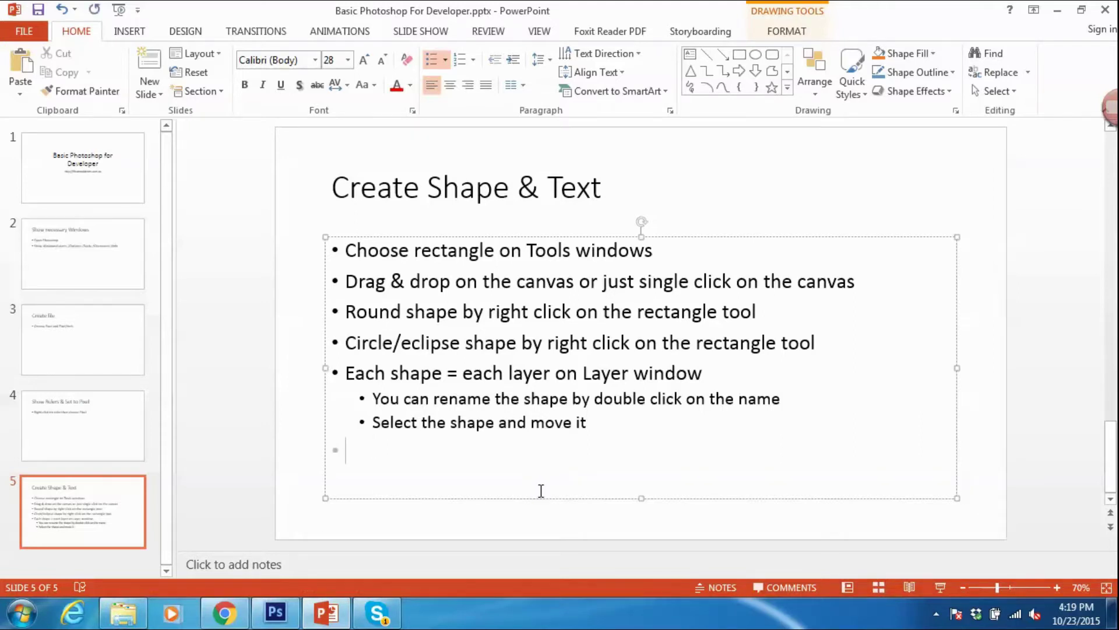
pyautogui.hotkey('alt', 'Tab')
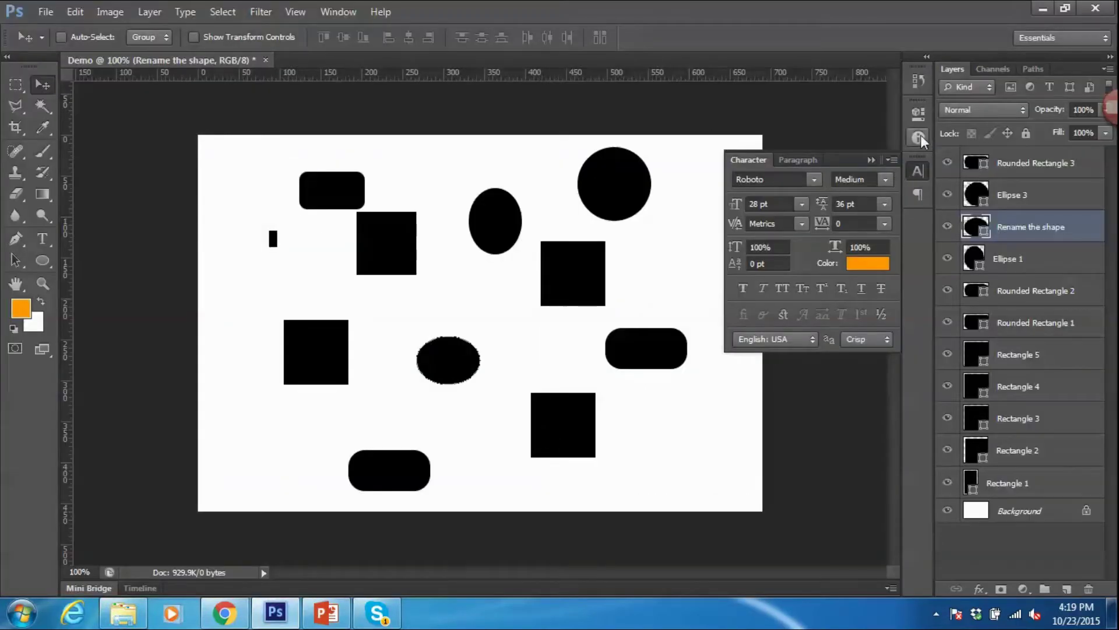
# Step: Using the Info panel, nudge the ellipse down and left and move Rounded Rectangle 2 toward centre
pyautogui.click(919, 138)
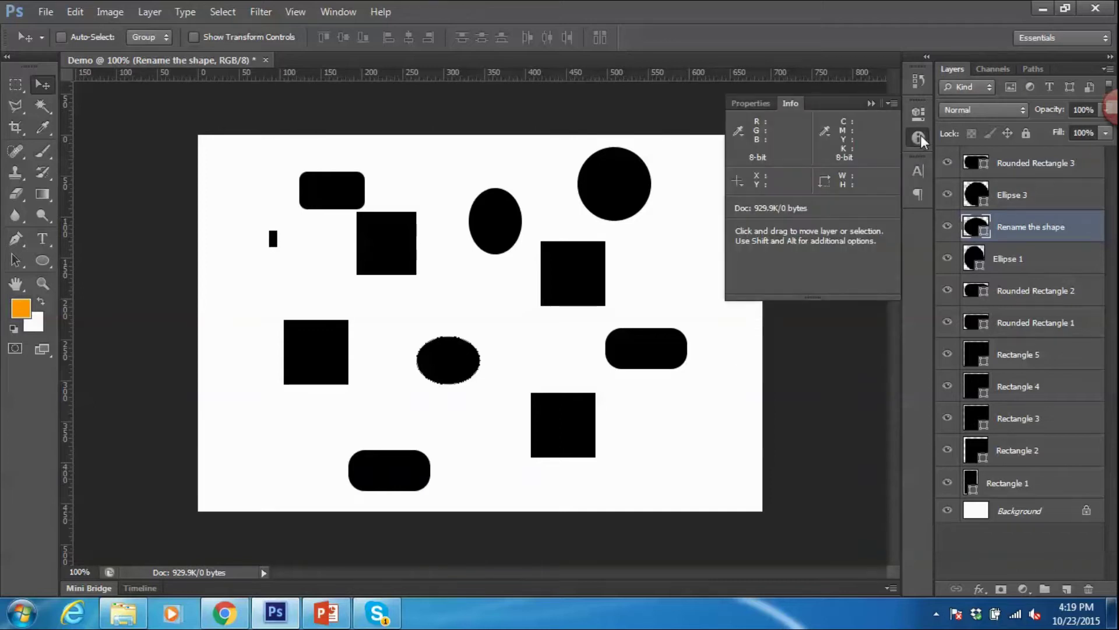
pyautogui.moveTo(315, 354)
pyautogui.mouseDown()
pyautogui.moveTo(331, 359)
pyautogui.moveTo(317, 371)
pyautogui.mouseUp()
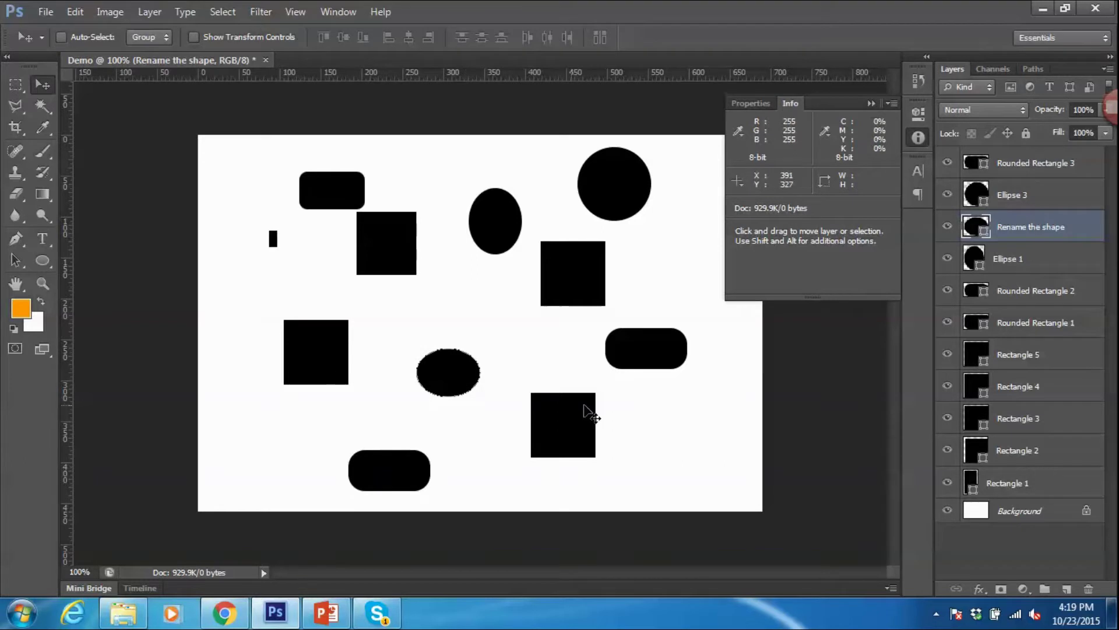
pyautogui.moveTo(625, 369); pyautogui.dragTo(573, 373)
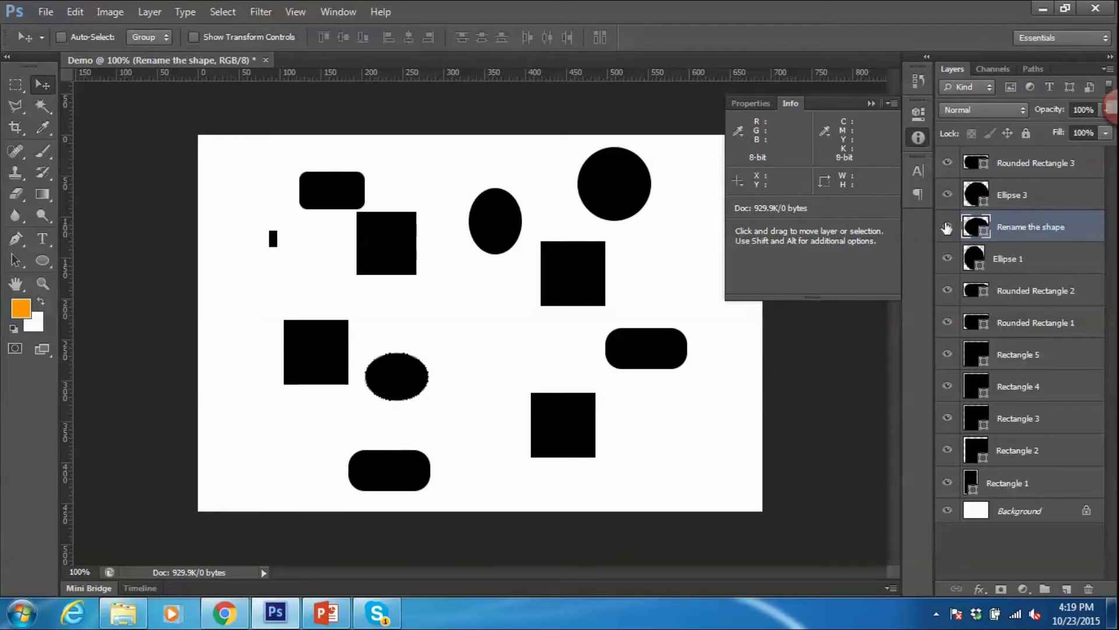
pyautogui.click(919, 171)
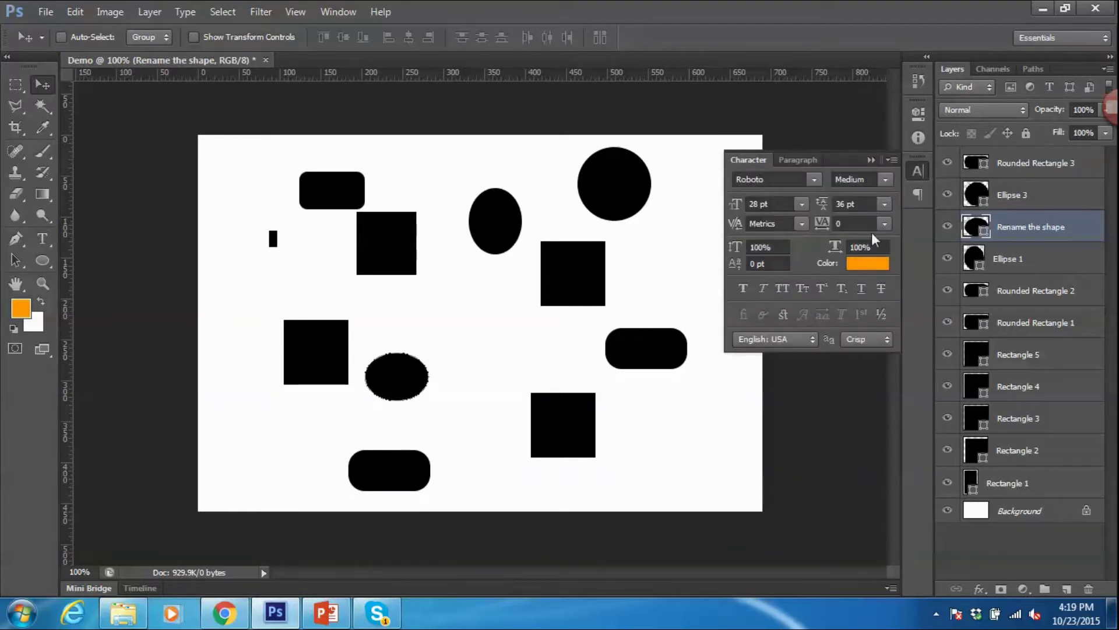
pyautogui.click(918, 138)
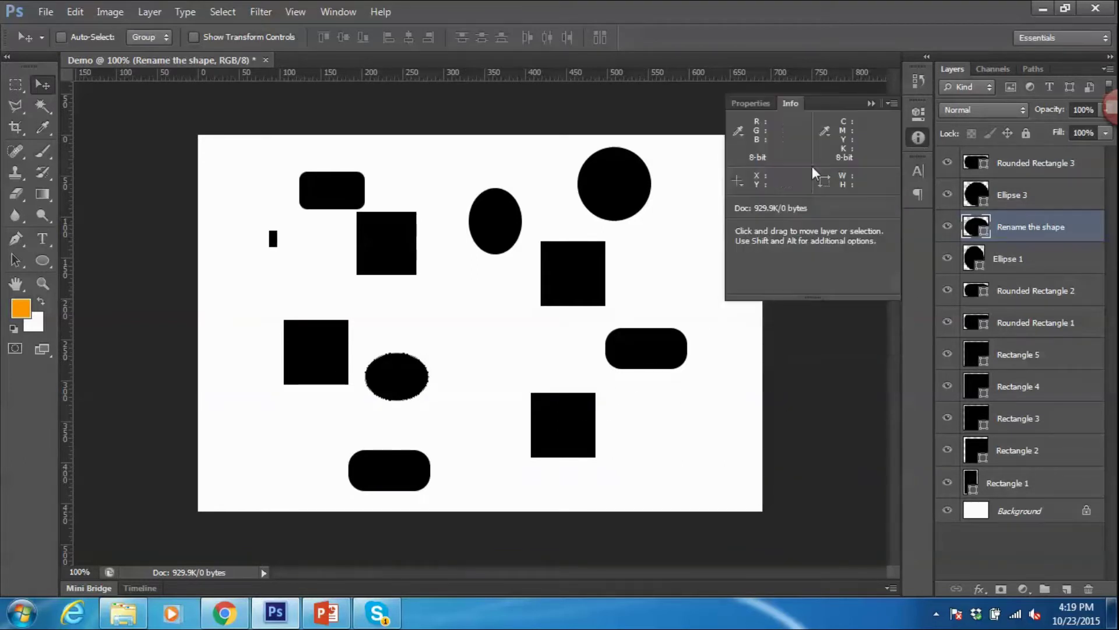
pyautogui.click(1027, 298)
pyautogui.moveTo(662, 360)
pyautogui.mouseDown()
pyautogui.moveTo(532, 313)
pyautogui.moveTo(624, 367)
pyautogui.moveTo(553, 352)
pyautogui.mouseUp()
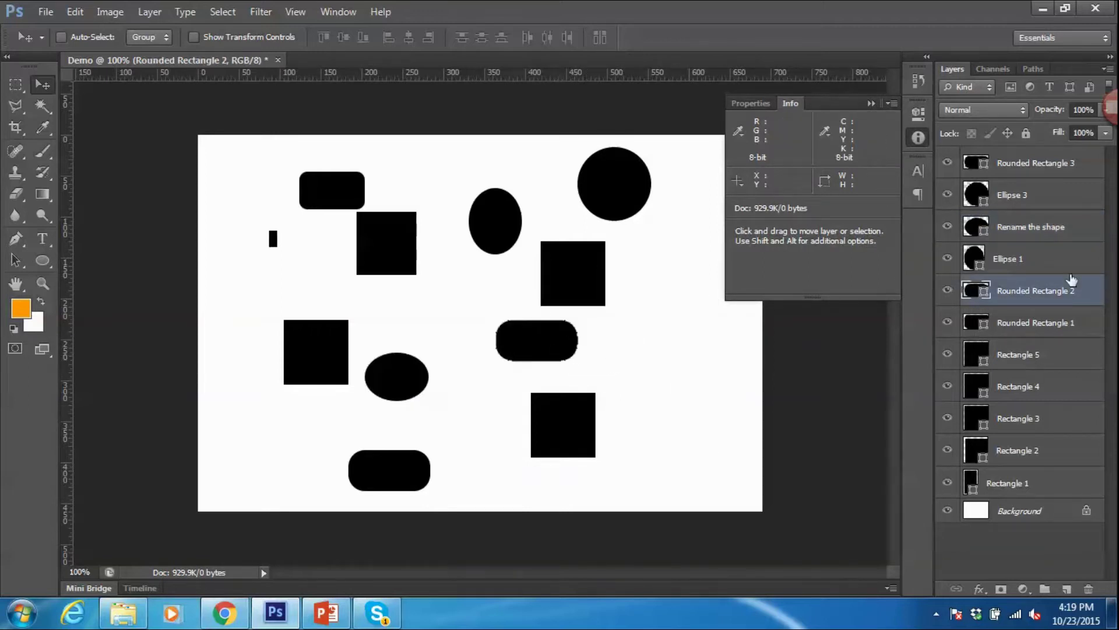
pyautogui.hotkey('alt', 'Tab')
# Step: Add the indented sub-bullet 'Delete the shape if you want' on the slide
pyautogui.press('Tab')
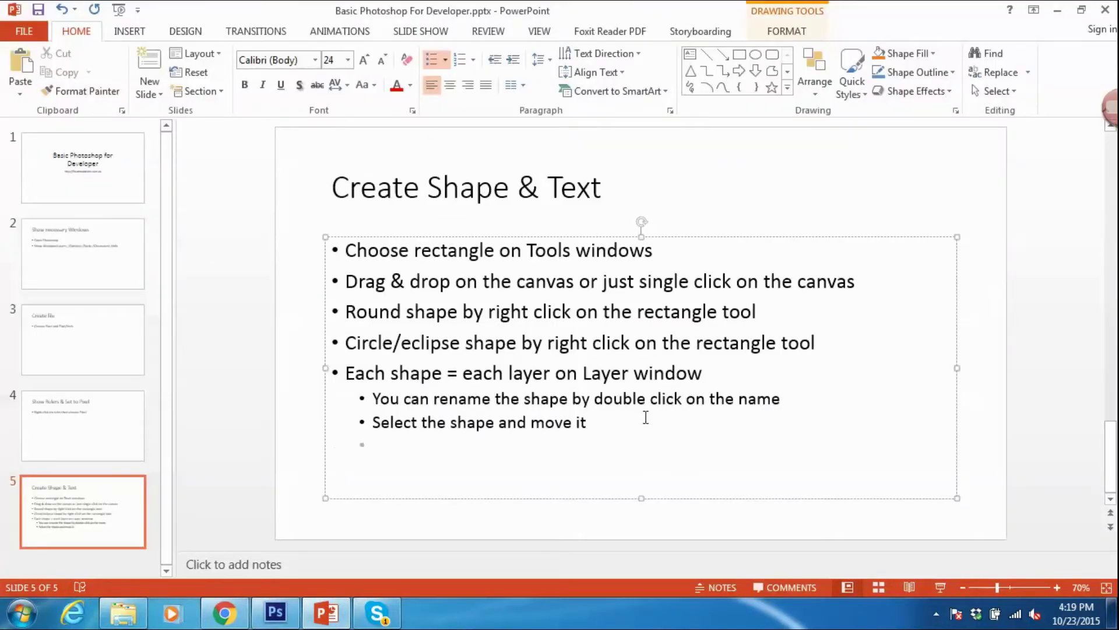
pyautogui.write('Delete the shape if you want')
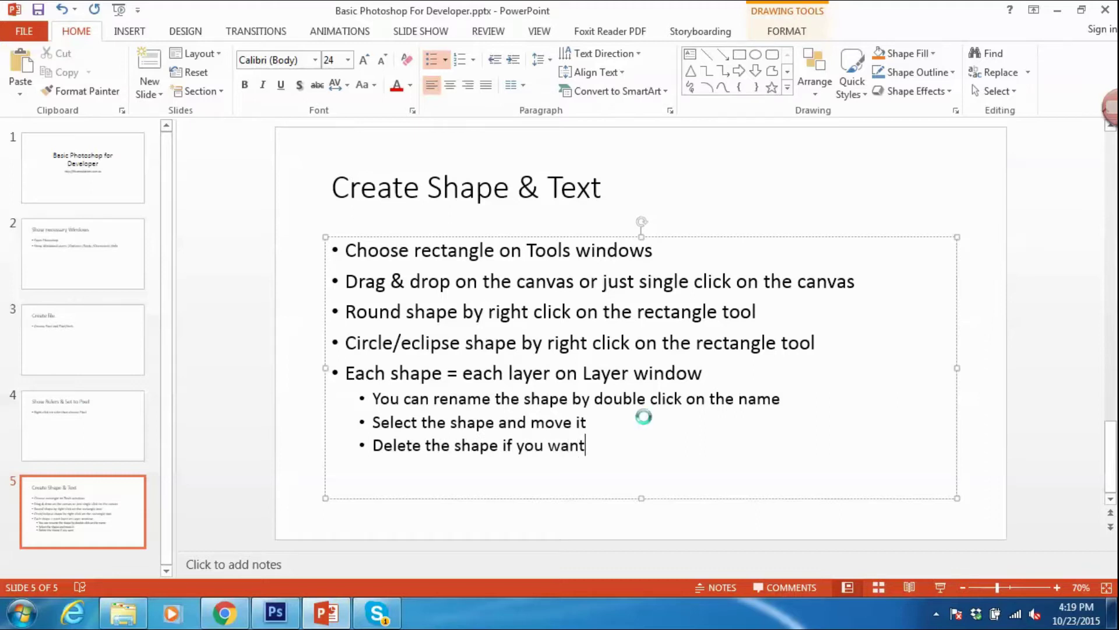
pyautogui.hotkey('alt', 'Tab')
# Step: Delete the layers from Ellipse 3 down to Rectangle 3 in Photoshop
pyautogui.click(1048, 202)
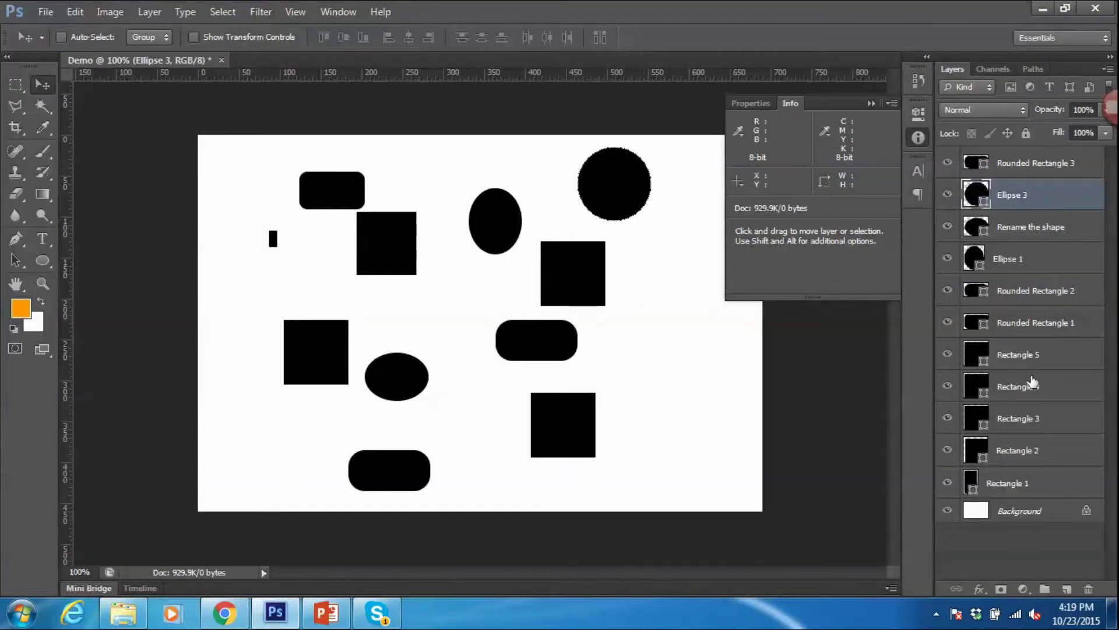
pyautogui.keyDown('shift'); pyautogui.click(1025, 429); pyautogui.keyUp('shift')
pyautogui.rightClick(1025, 428)
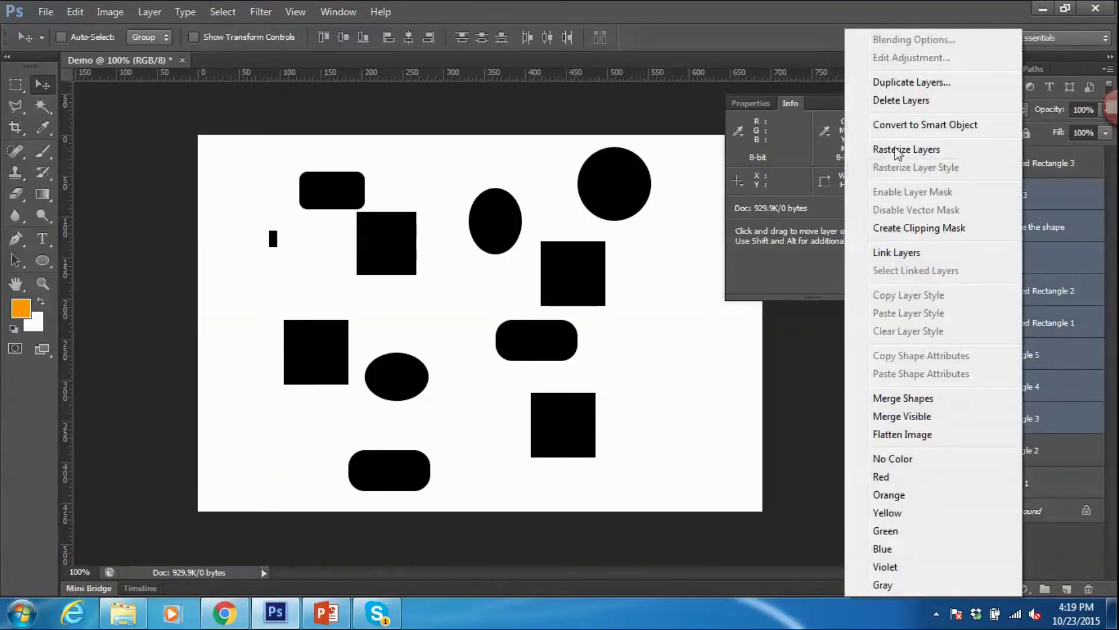
pyautogui.click(883, 101)
pyautogui.click(530, 232)
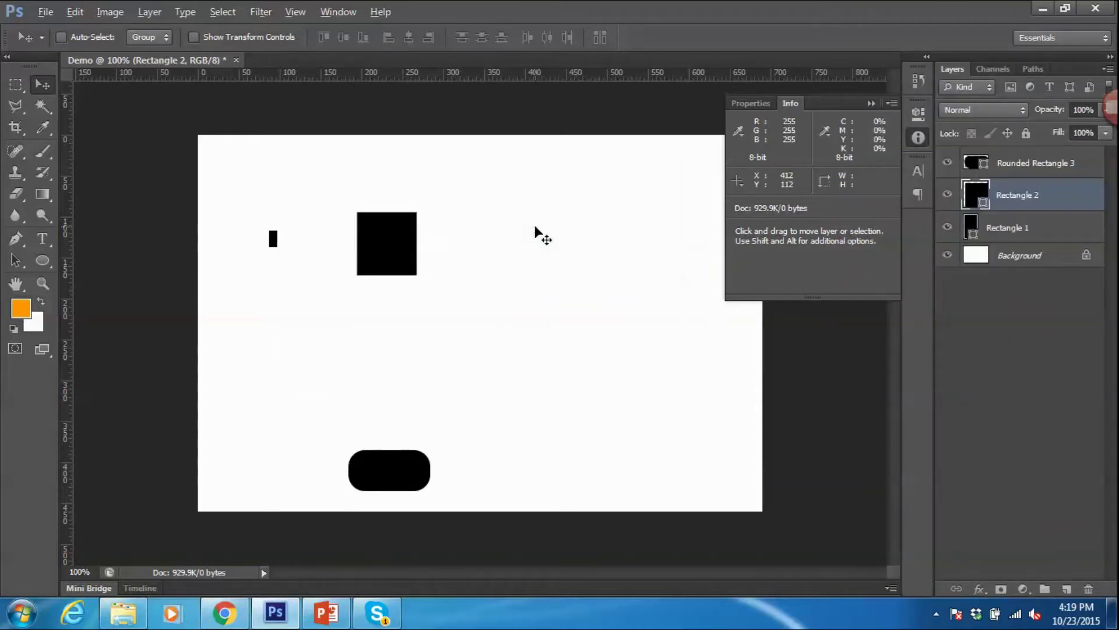
# Step: Replace 'shape' with 'layers' and 'layer' in the delete and move bullets
pyautogui.hotkey('alt', 'Tab')
pyautogui.doubleClick(466, 446)
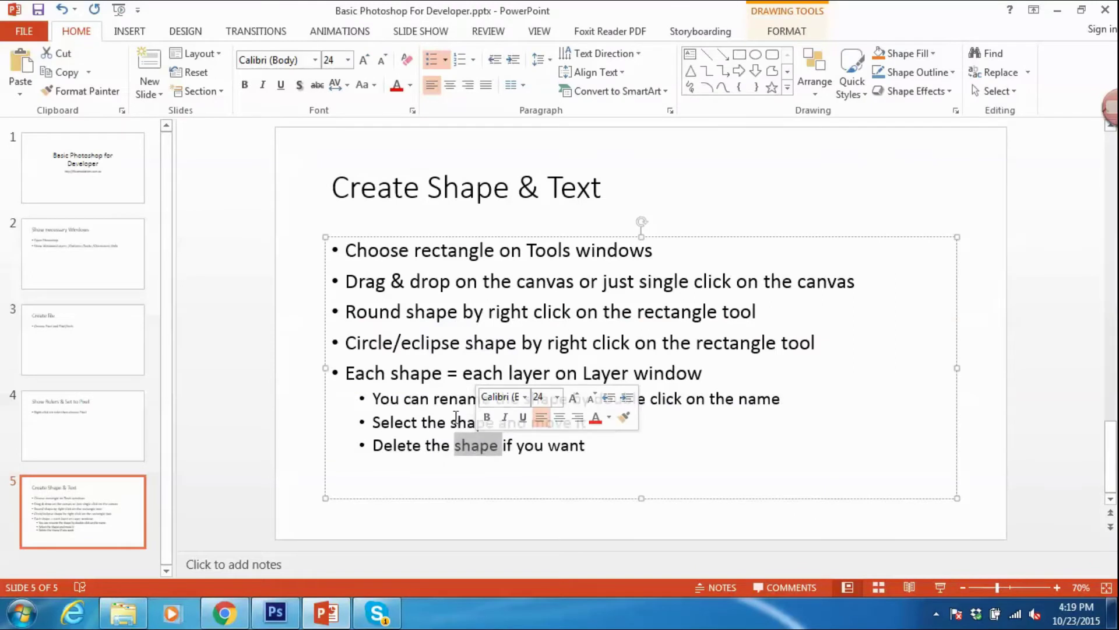
pyautogui.doubleClick(469, 422)
pyautogui.doubleClick(470, 446)
pyautogui.write('layers')
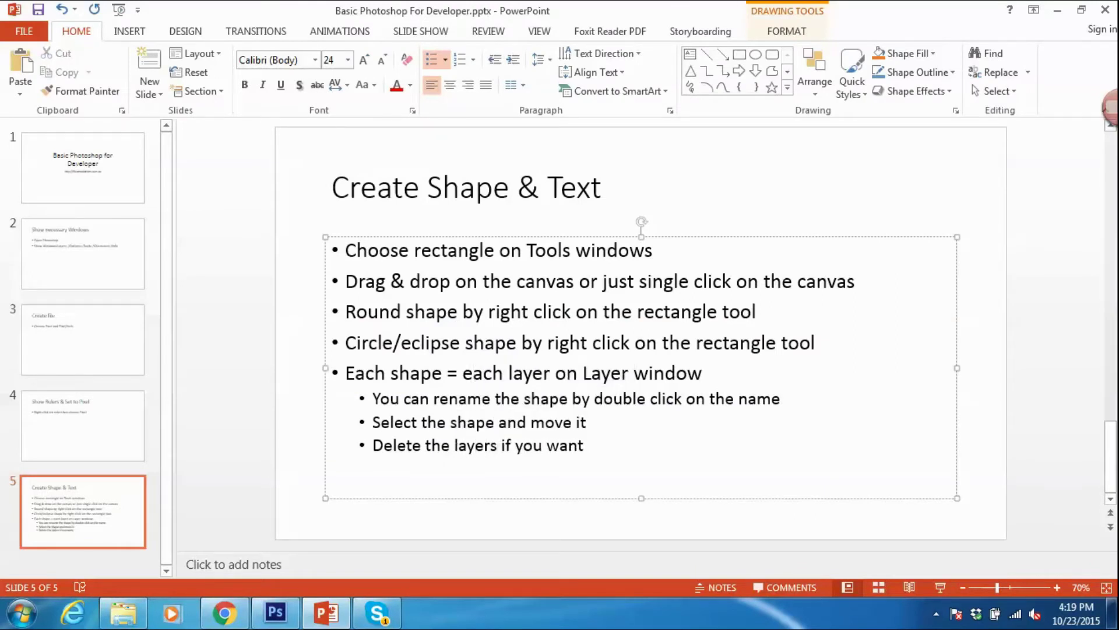
pyautogui.hotkey('ctrl', 'shift', 'Left')
pyautogui.write('layer')
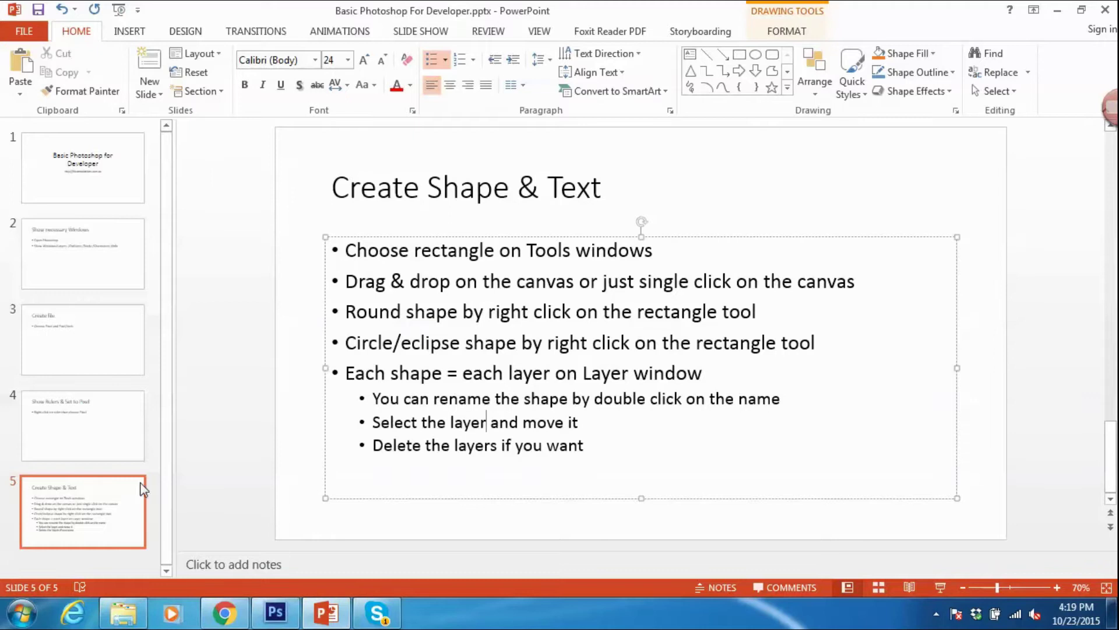
pyautogui.rightClick(62, 555)
# Step: Add a new slide titled 'Text' with the bullet 'Select Text tool'
pyautogui.click(100, 527)
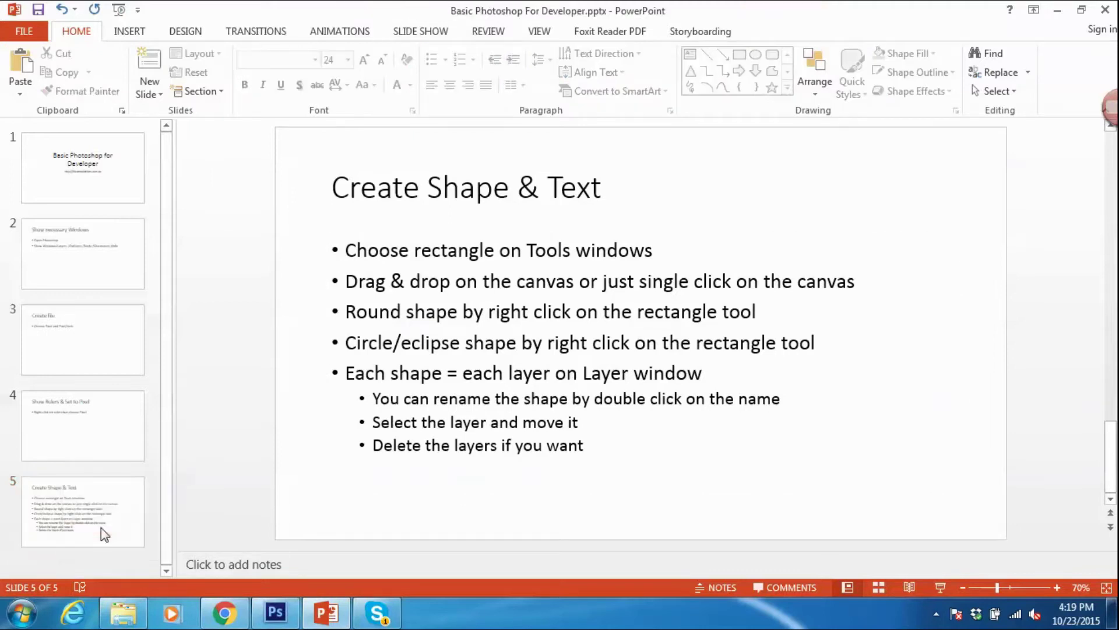
pyautogui.click(425, 198)
pyautogui.write('Text')
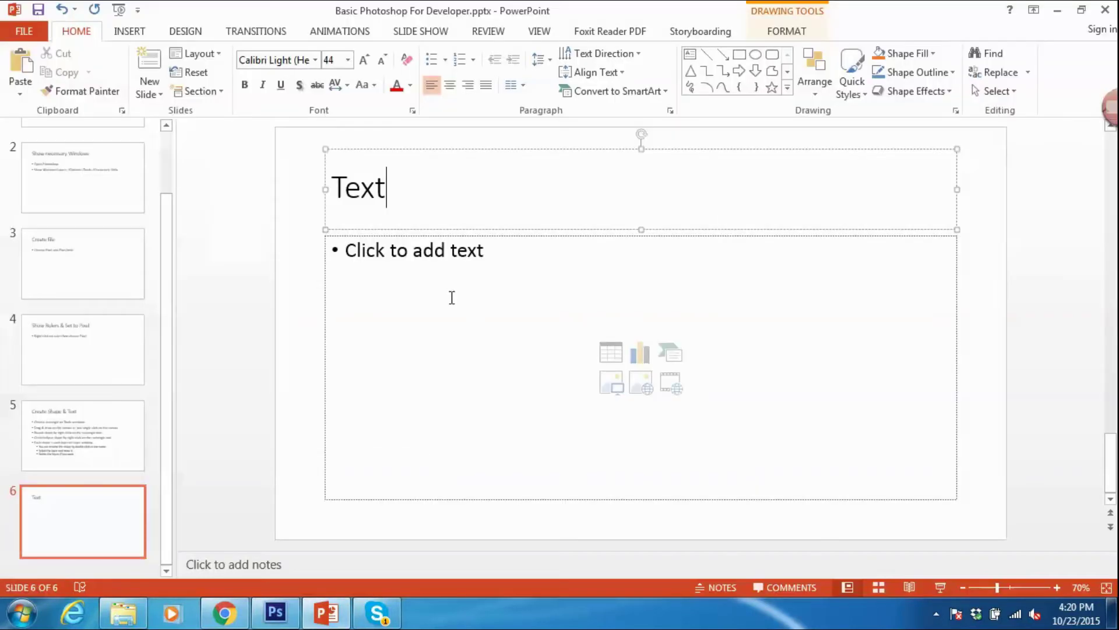
pyautogui.click(452, 297)
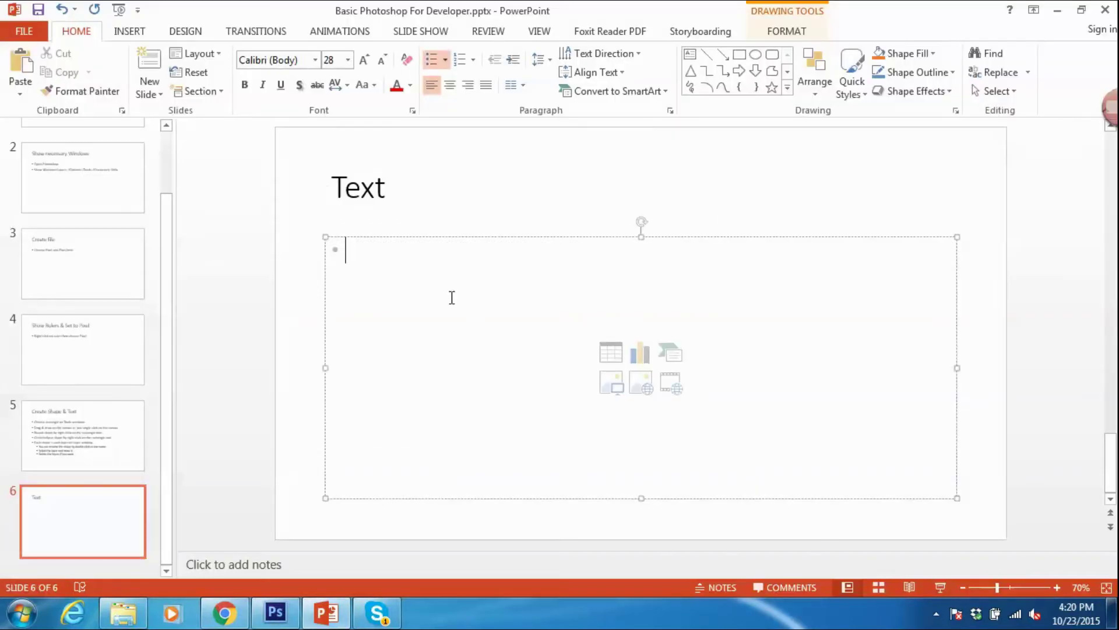
pyautogui.write('Select Text tool')
# Step: Type 'Your text here' as a new text layer on the Demo canvas
pyautogui.hotkey('ctrl', 's')
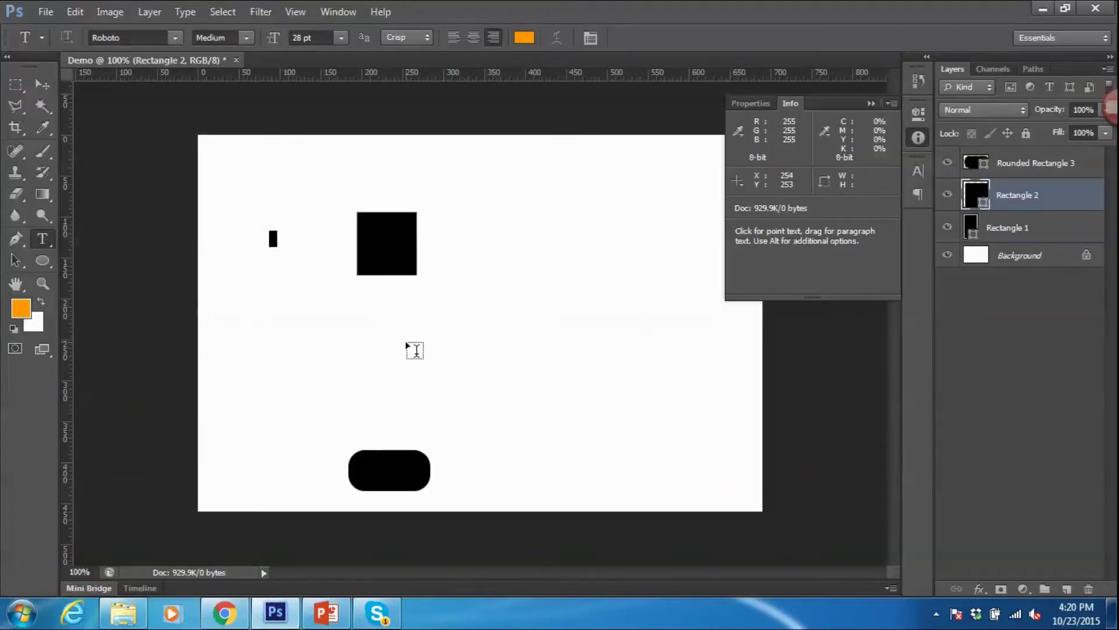
pyautogui.click(407, 344)
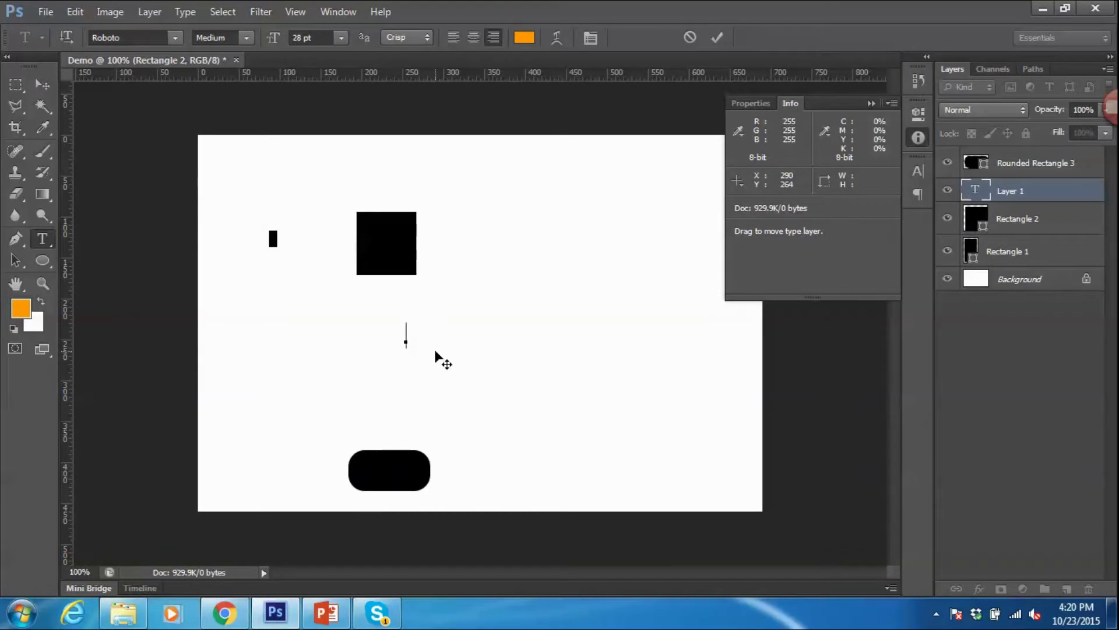
pyautogui.write('Your text here')
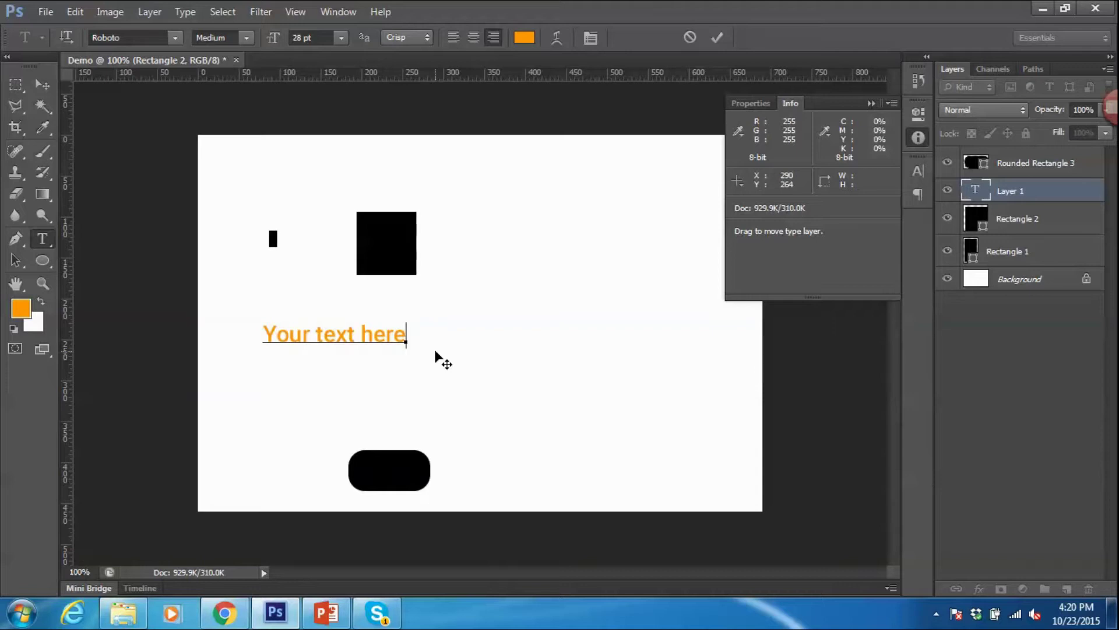
pyautogui.hotkey('ctrl', 'a')
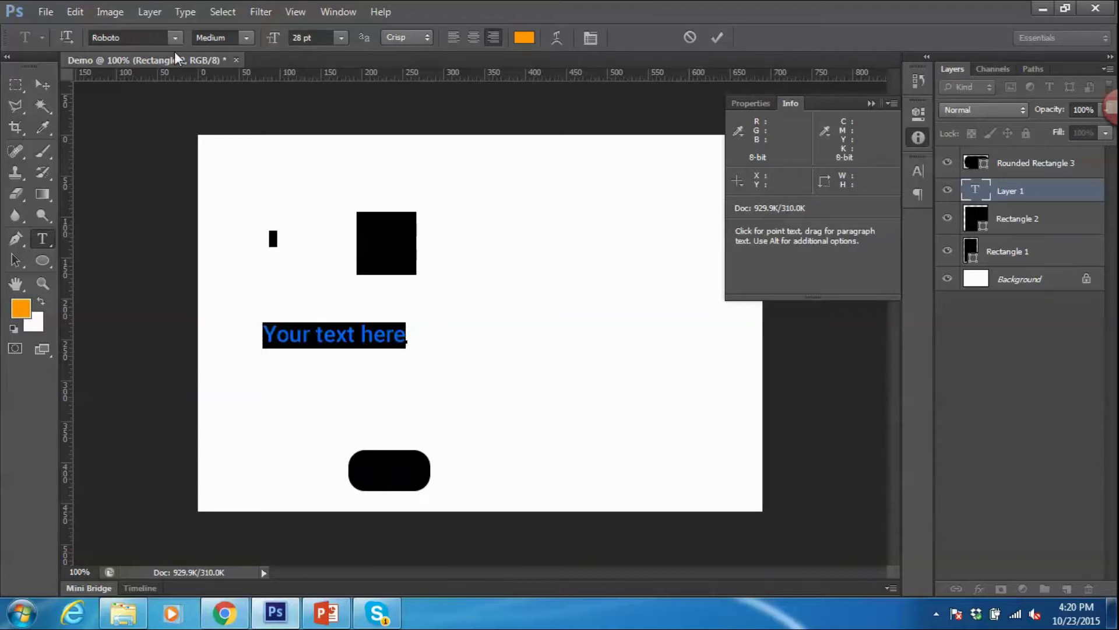
# Step: Change the text font to Segoe Script with Bold style
pyautogui.click(176, 38)
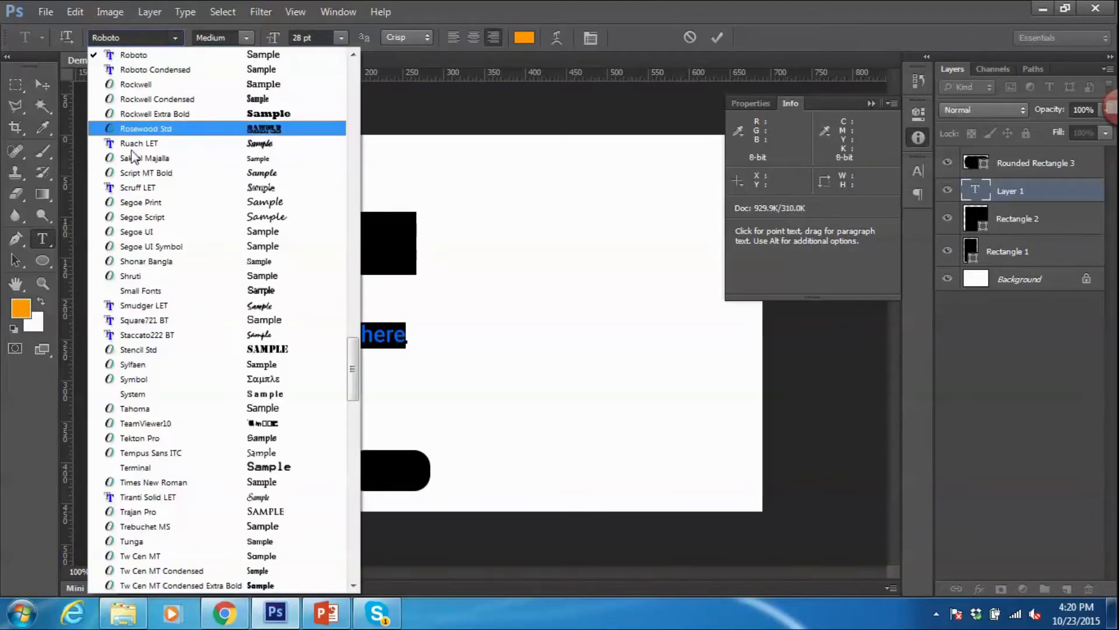
pyautogui.click(152, 86)
pyautogui.click(175, 38)
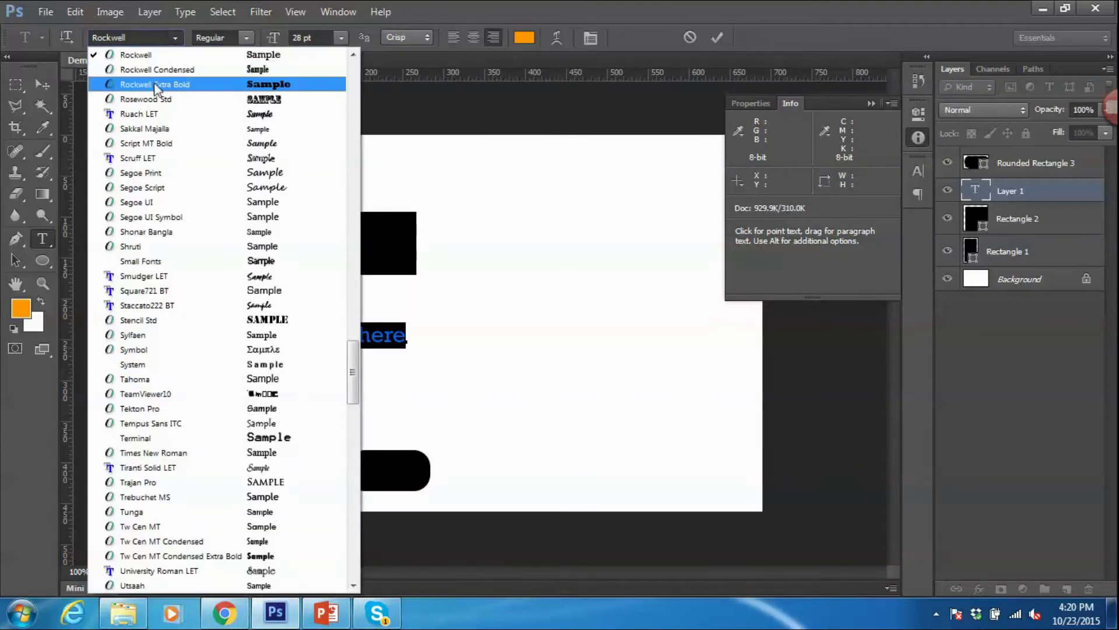
pyautogui.click(152, 82)
pyautogui.click(175, 38)
pyautogui.click(169, 163)
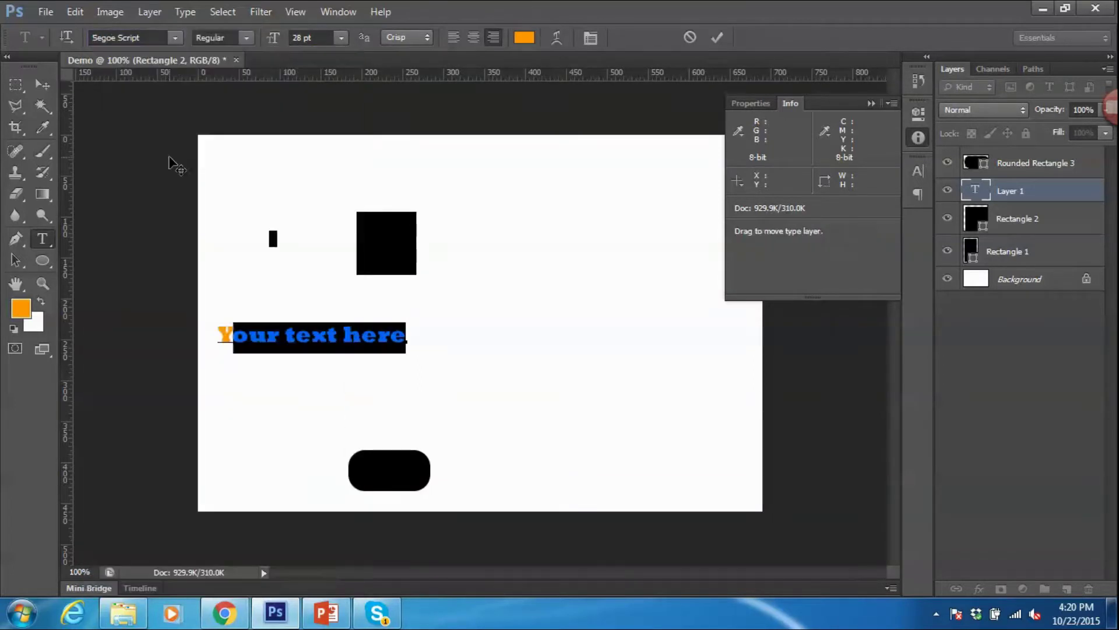
pyautogui.click(247, 40)
pyautogui.click(229, 65)
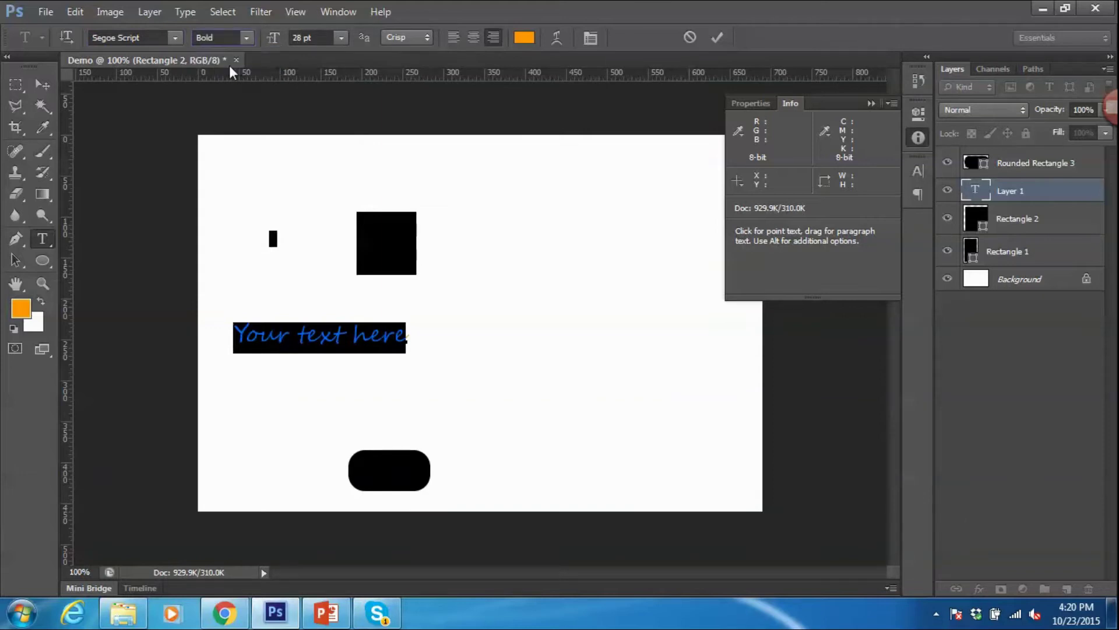
pyautogui.click(245, 40)
# Step: Set the text size to 18 pt
pyautogui.click(341, 38)
pyautogui.click(350, 243)
pyautogui.click(341, 38)
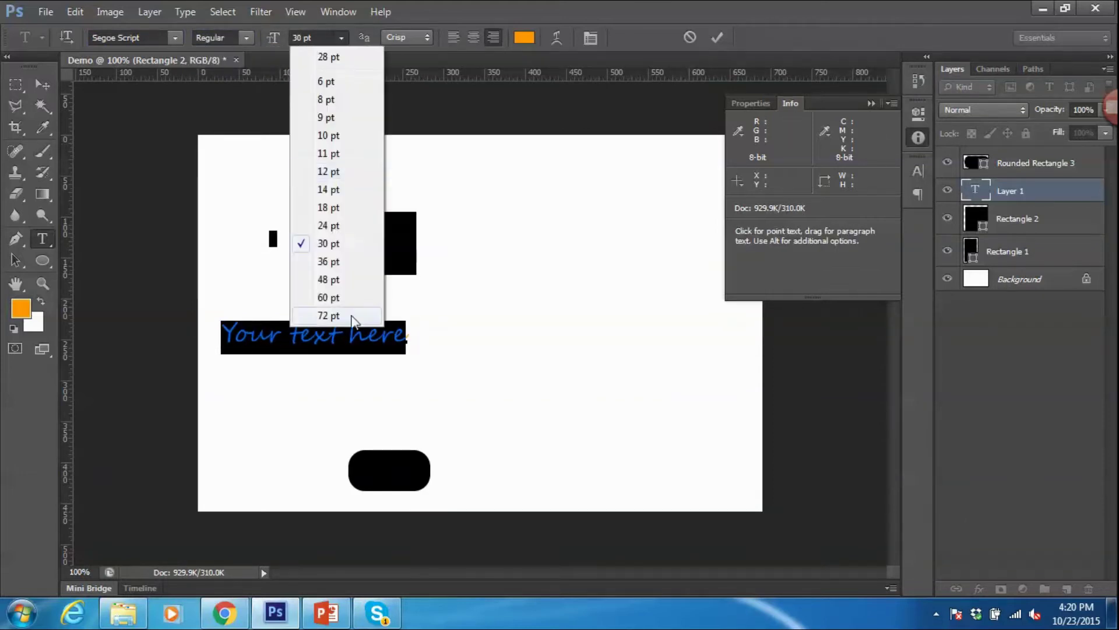
pyautogui.click(352, 318)
pyautogui.click(338, 39)
pyautogui.click(350, 208)
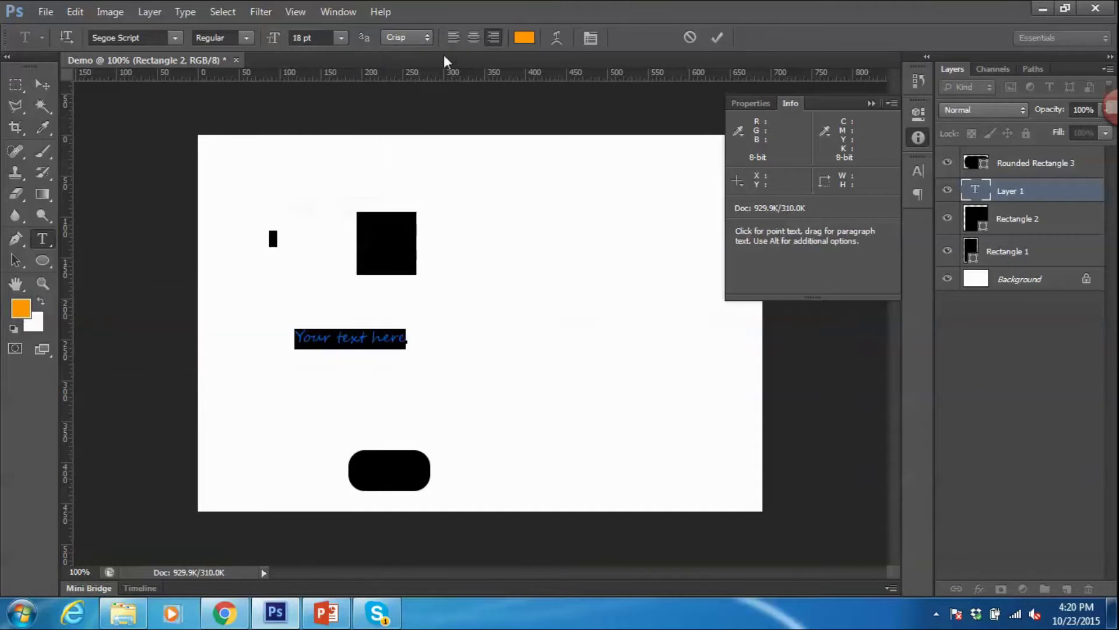
# Step: Give the text a pale beige colour (#c2b5a3) and keep it left-aligned
pyautogui.click(524, 38)
pyautogui.click(619, 405)
pyautogui.click(770, 428)
pyautogui.moveTo(755, 425)
pyautogui.mouseDown()
pyautogui.moveTo(765, 307)
pyautogui.moveTo(642, 422)
pyautogui.moveTo(626, 335)
pyautogui.mouseUp()
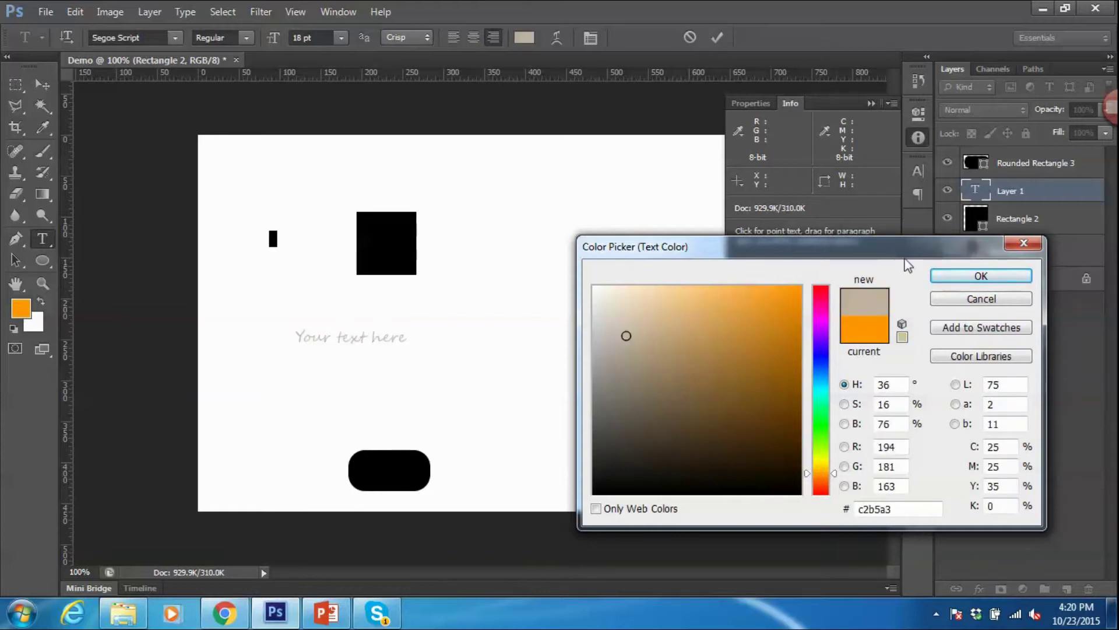
pyautogui.click(982, 275)
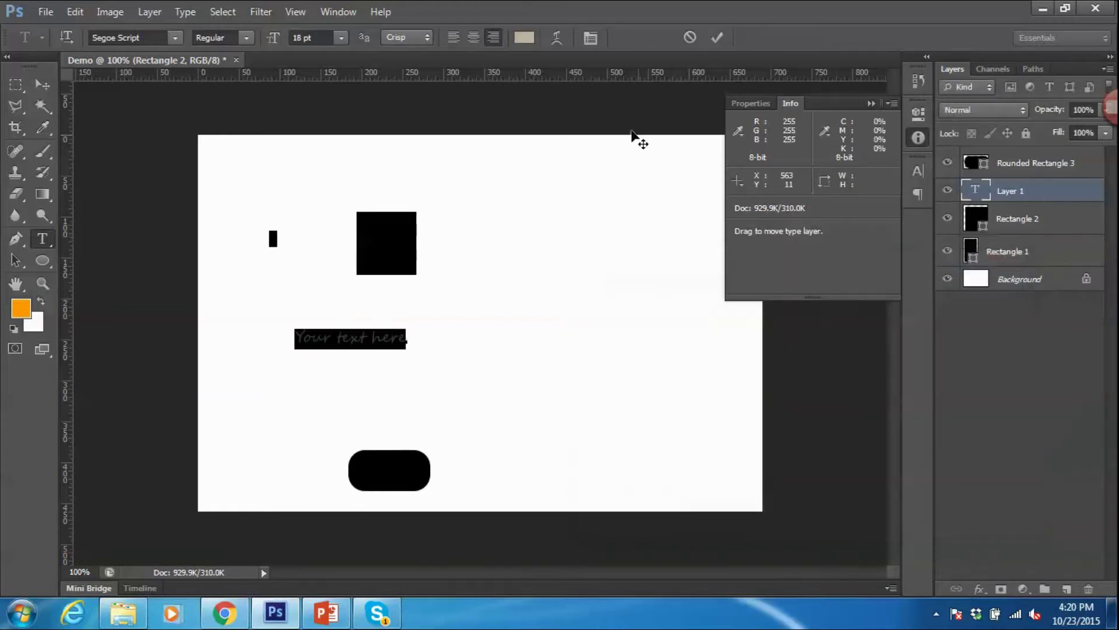
pyautogui.click(474, 38)
pyautogui.click(453, 38)
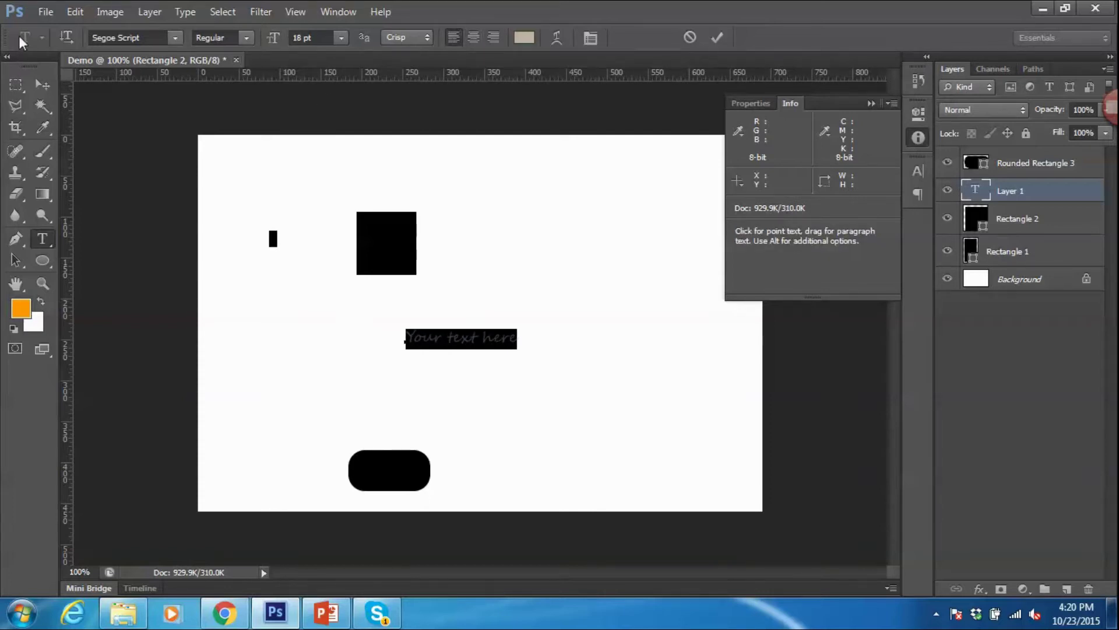
# Step: Type the bullet 'You can change the character of text by Option tool or Character tool'
pyautogui.click(327, 612)
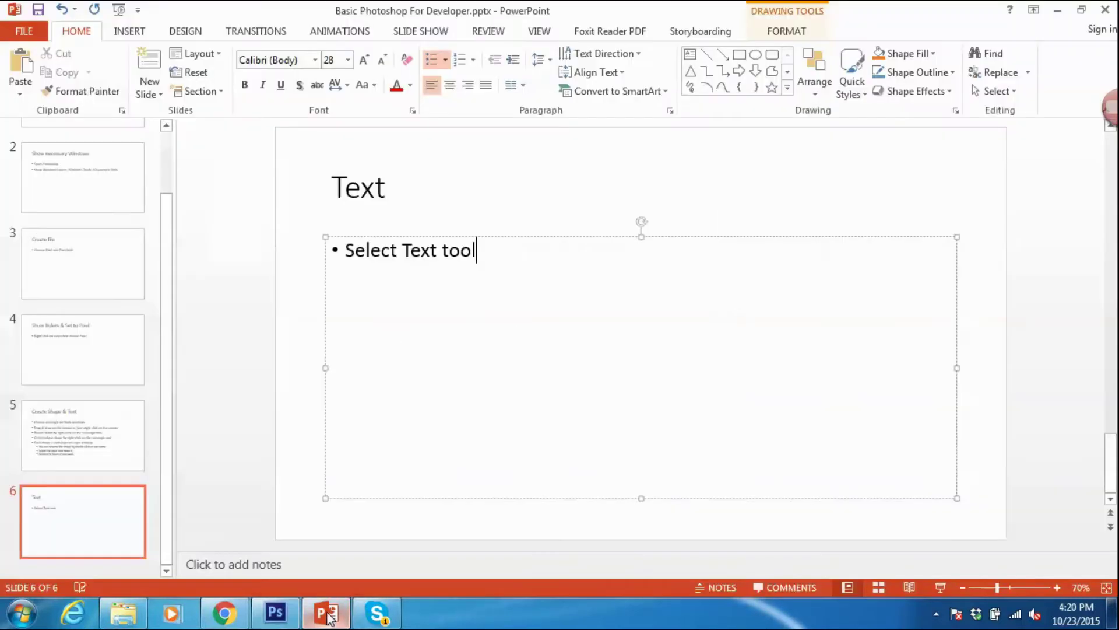
pyautogui.write('You can change the charect')
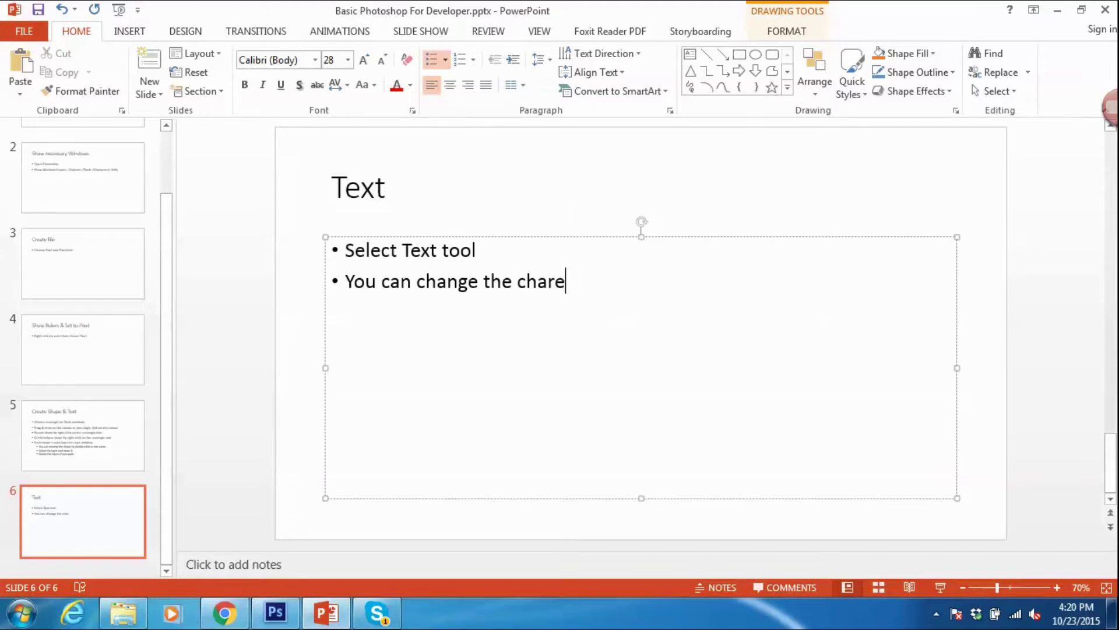
pyautogui.write('is')
pyautogui.press('BackSpace')
pyautogui.press('BackSpace')
pyautogui.write('o')
pyautogui.press('BackSpace')
pyautogui.write('text by Option tool orCh')
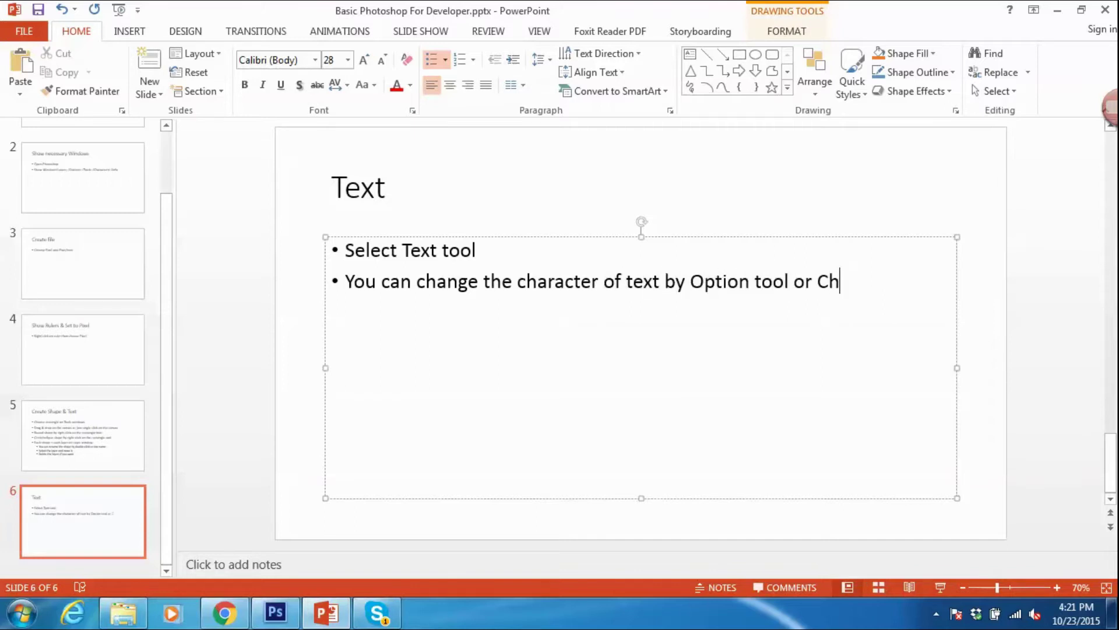
pyautogui.write('arater tool')
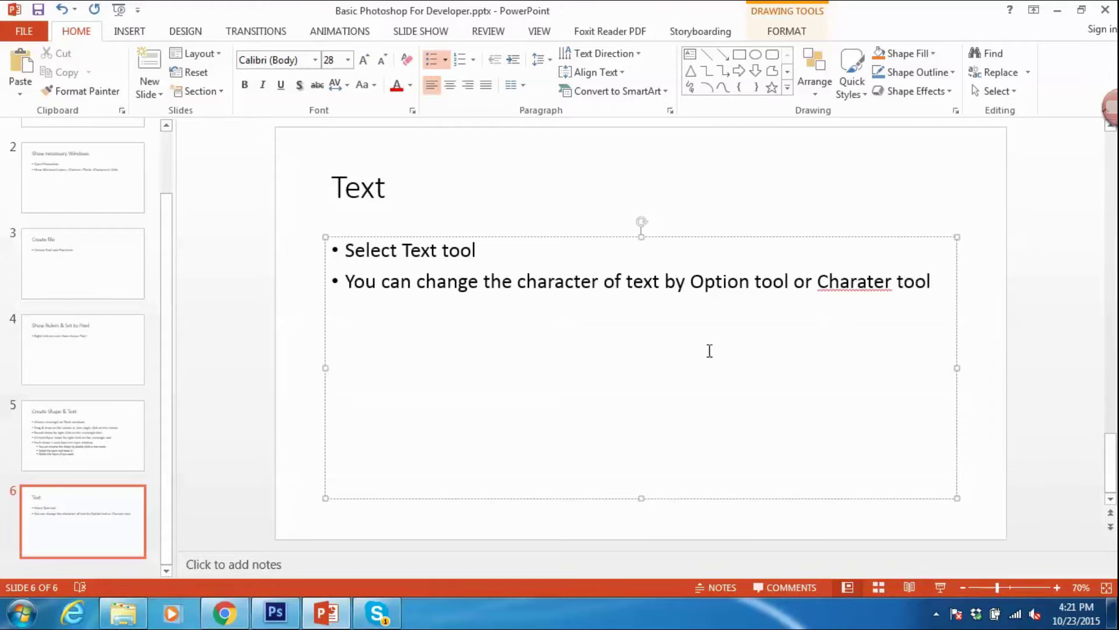
pyautogui.write('c')
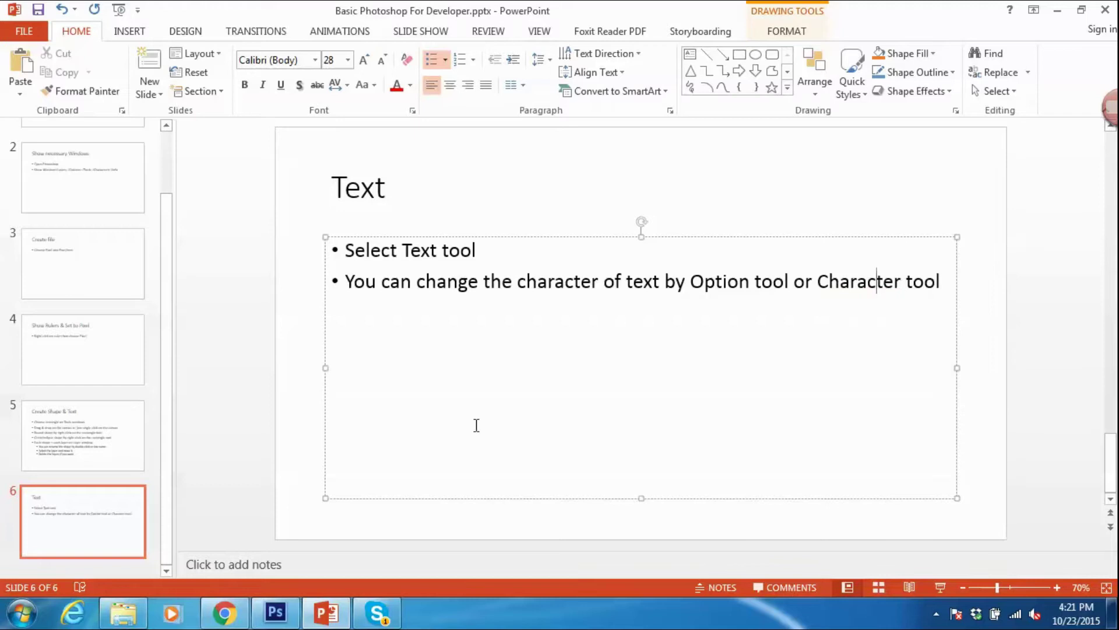
# Step: Set the text size to 30 pt in the Character panel
pyautogui.click(275, 612)
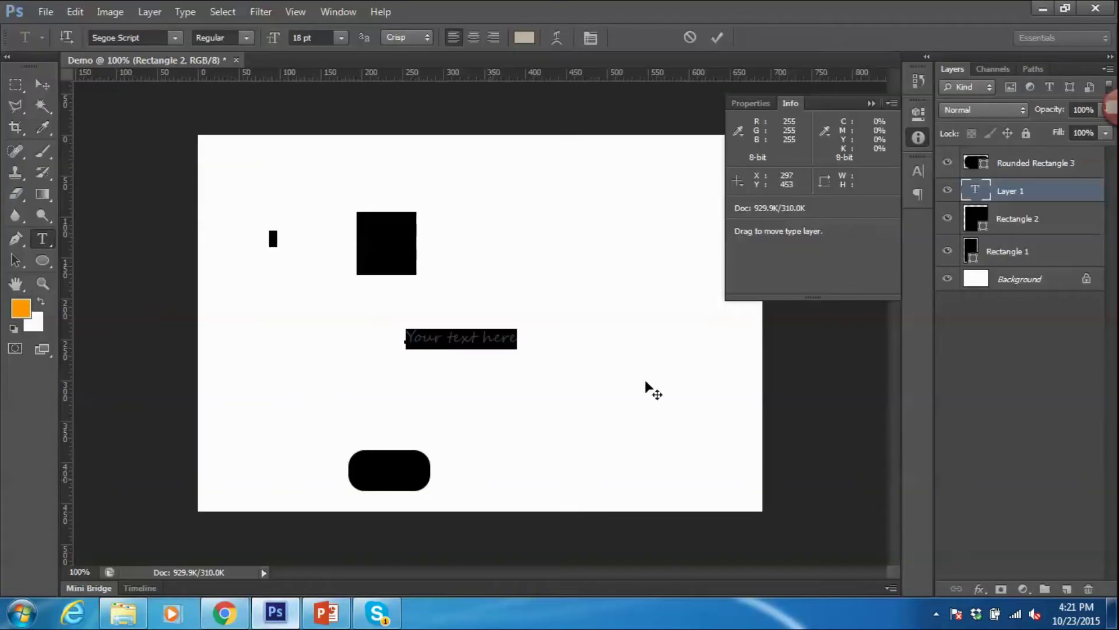
pyautogui.click(924, 173)
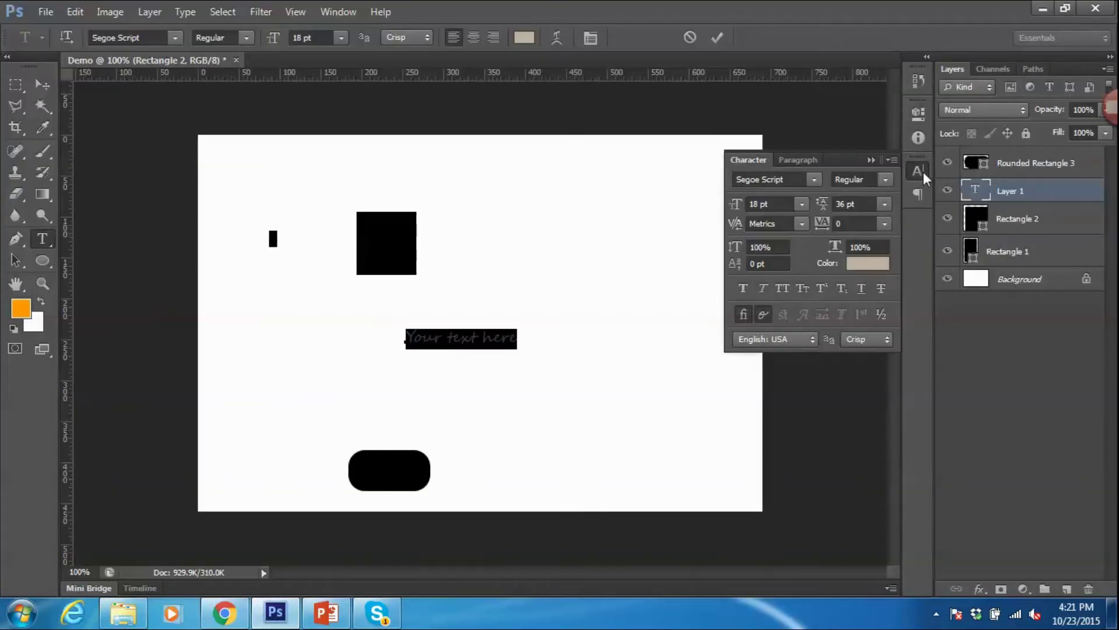
pyautogui.click(802, 204)
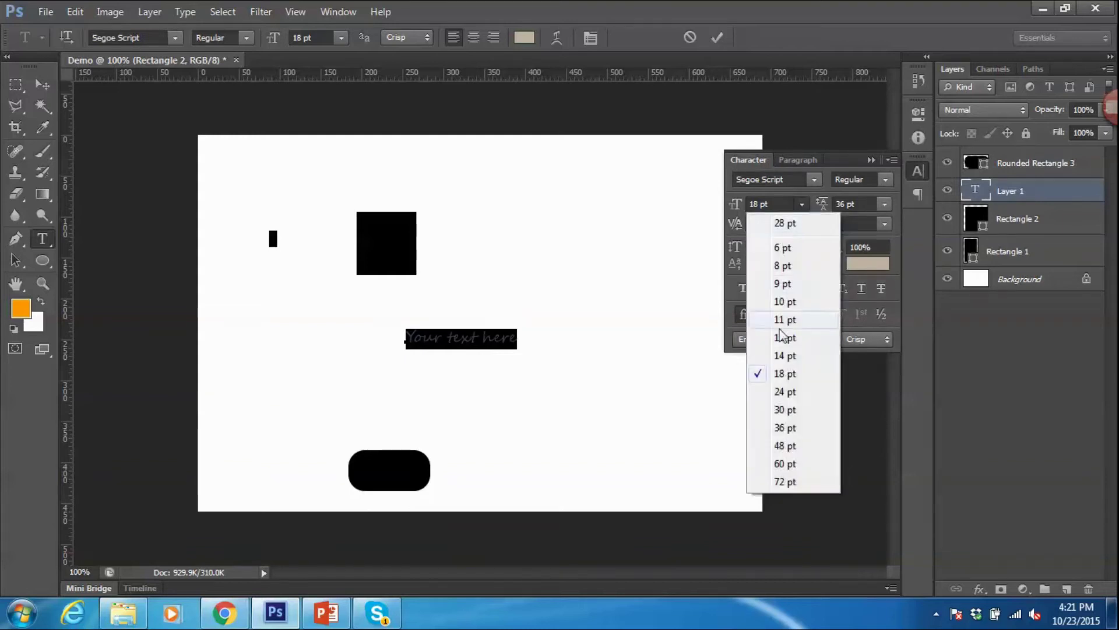
pyautogui.click(785, 409)
pyautogui.click(803, 204)
pyautogui.click(784, 410)
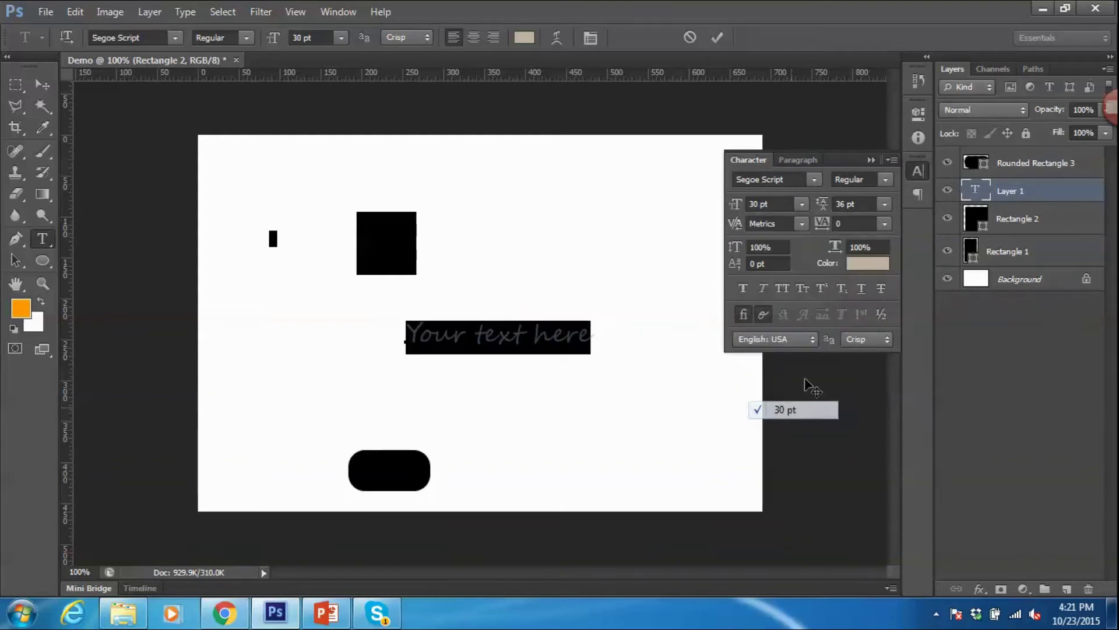
# Step: Set 12 pt line spacing, apply faux bold and underline, and test all caps
pyautogui.click(880, 203)
pyautogui.click(845, 345)
pyautogui.click(885, 204)
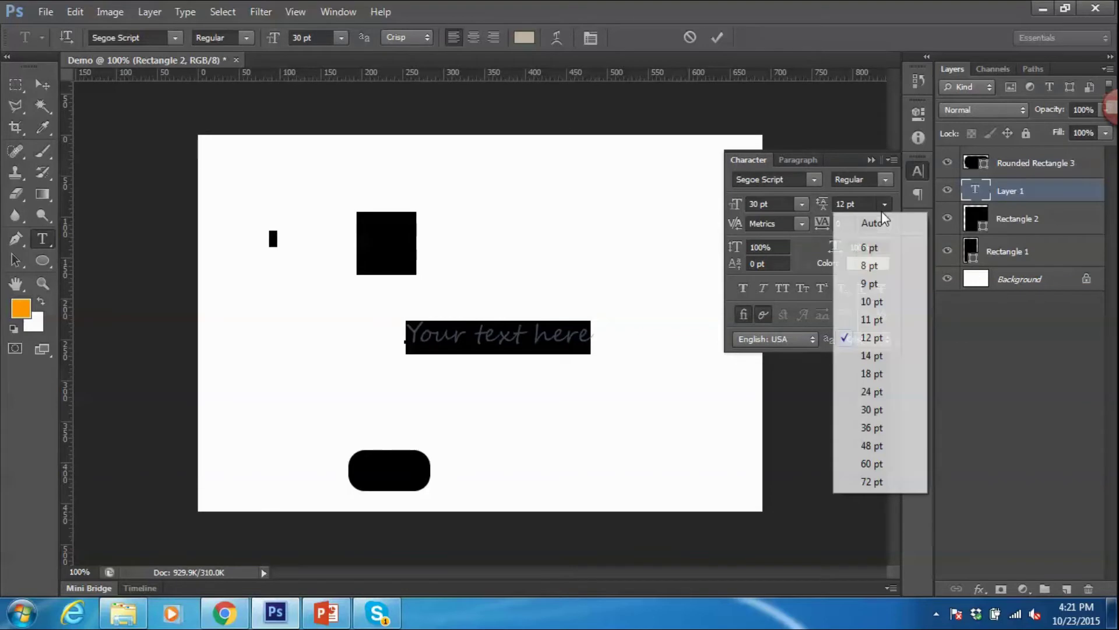
pyautogui.click(869, 335)
pyautogui.click(743, 289)
pyautogui.click(862, 288)
pyautogui.click(785, 285)
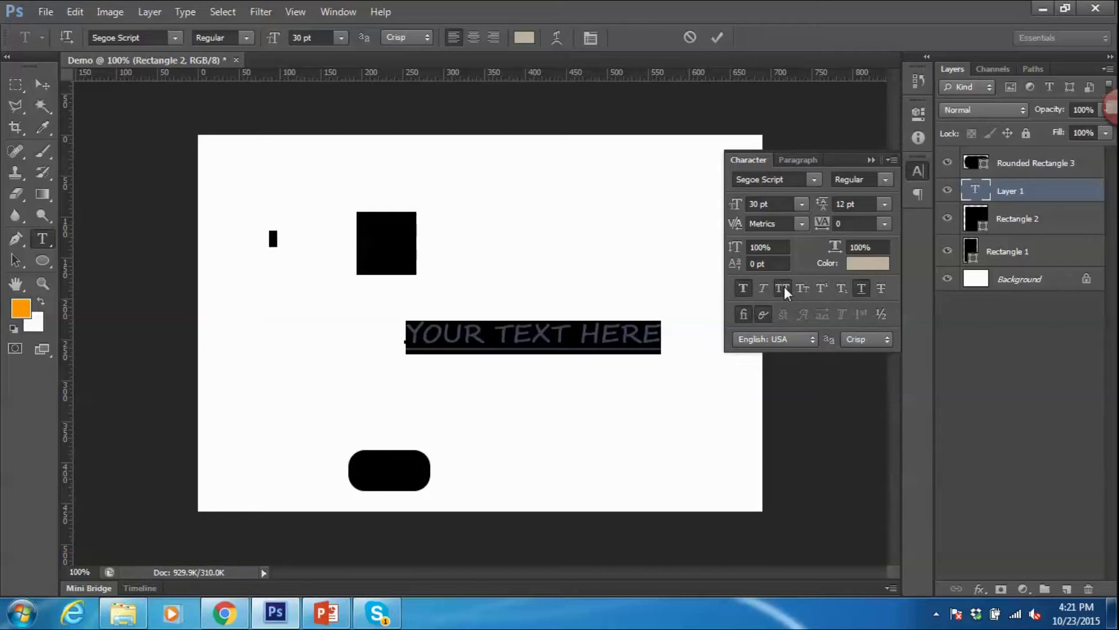
pyautogui.click(785, 285)
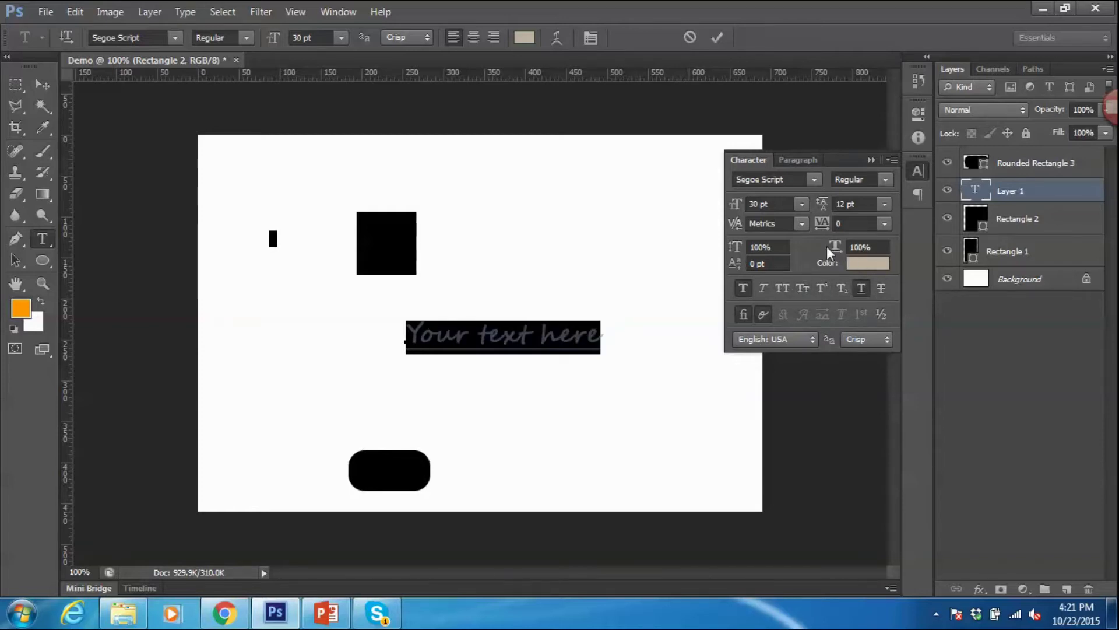
# Step: Try the paragraph alignments and leave the text left-aligned
pyautogui.click(785, 165)
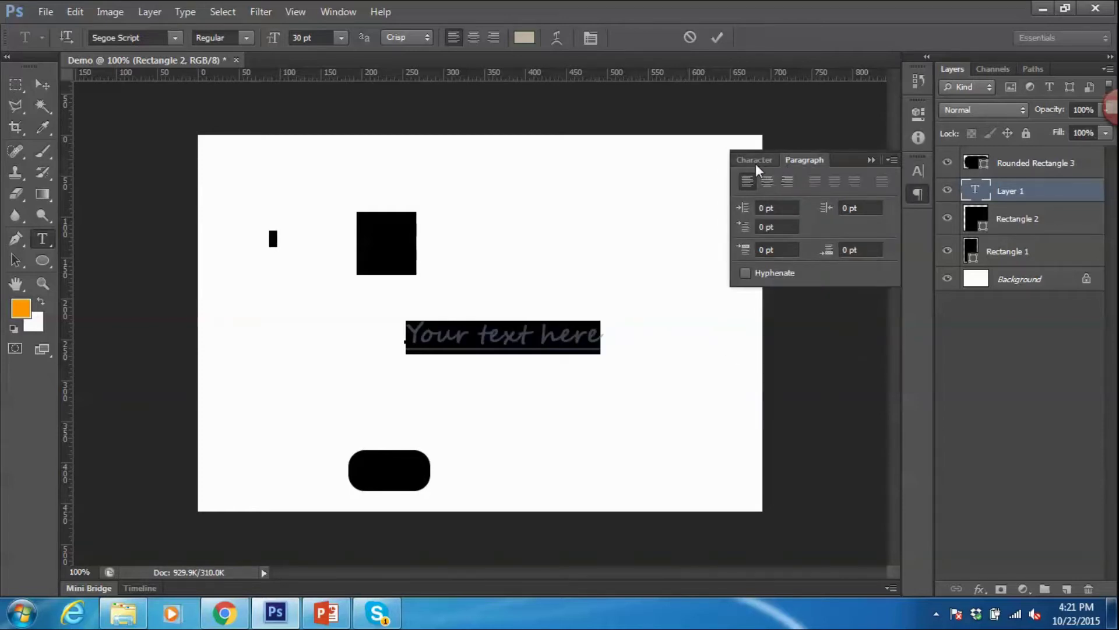
pyautogui.click(755, 164)
pyautogui.click(789, 160)
pyautogui.click(768, 182)
pyautogui.click(788, 185)
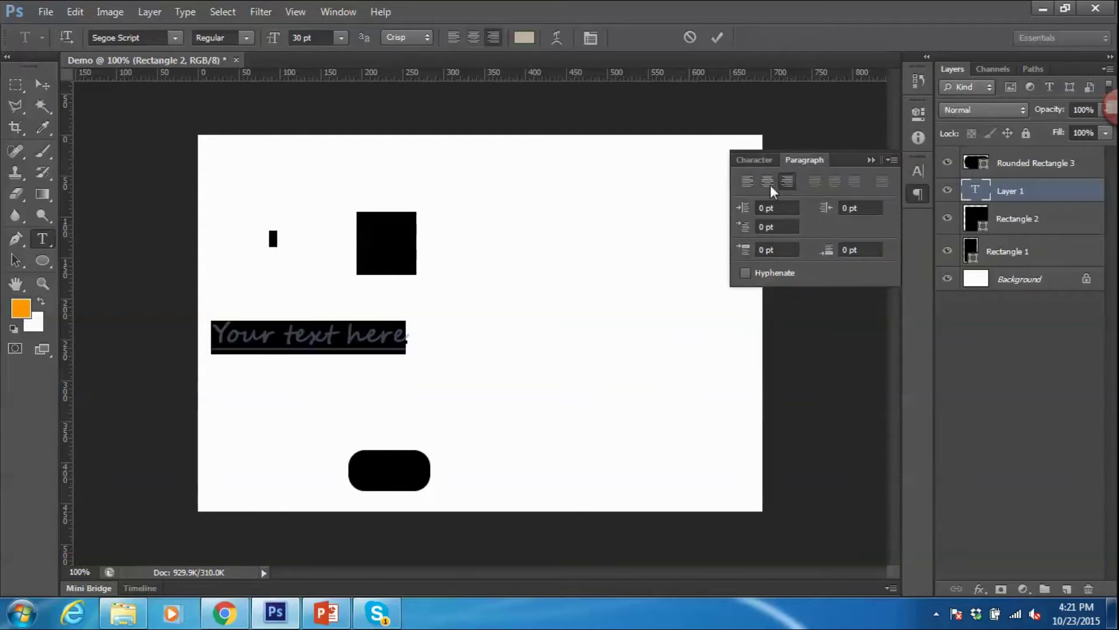
pyautogui.click(750, 183)
pyautogui.click(761, 160)
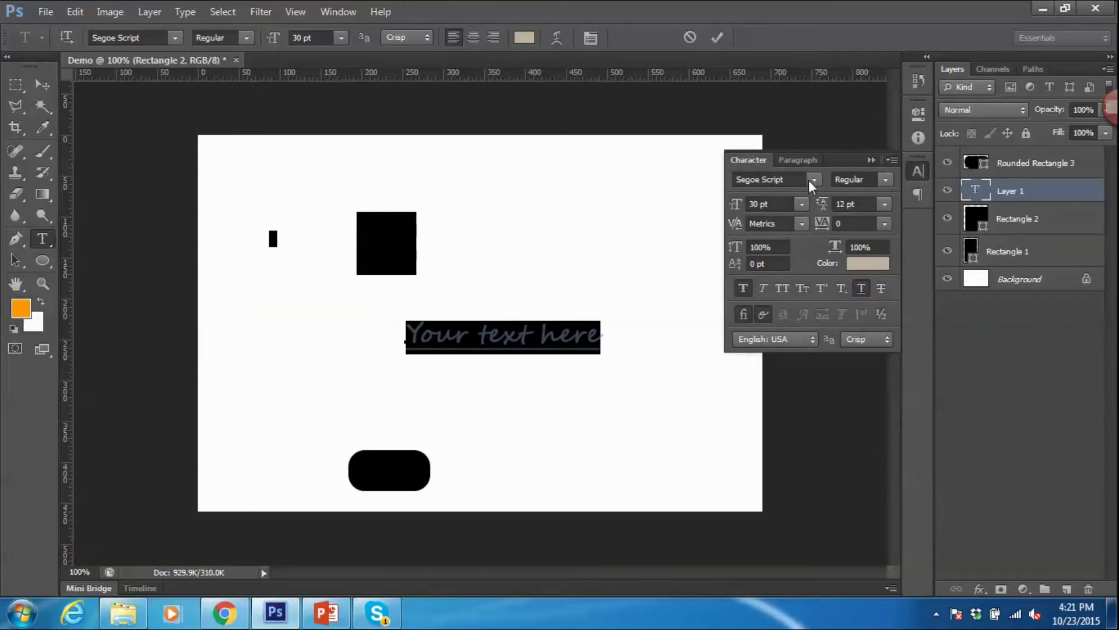
# Step: Change the font to Terminal and recolour the text a darker grey-brown
pyautogui.click(809, 180)
pyautogui.click(790, 356)
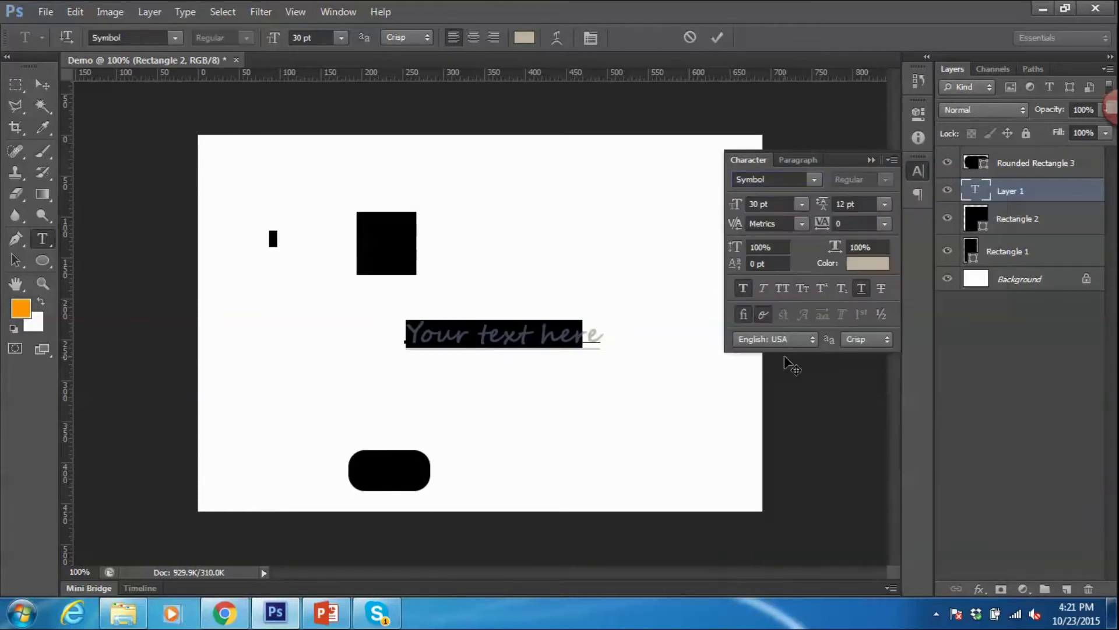
pyautogui.click(815, 179)
pyautogui.click(819, 261)
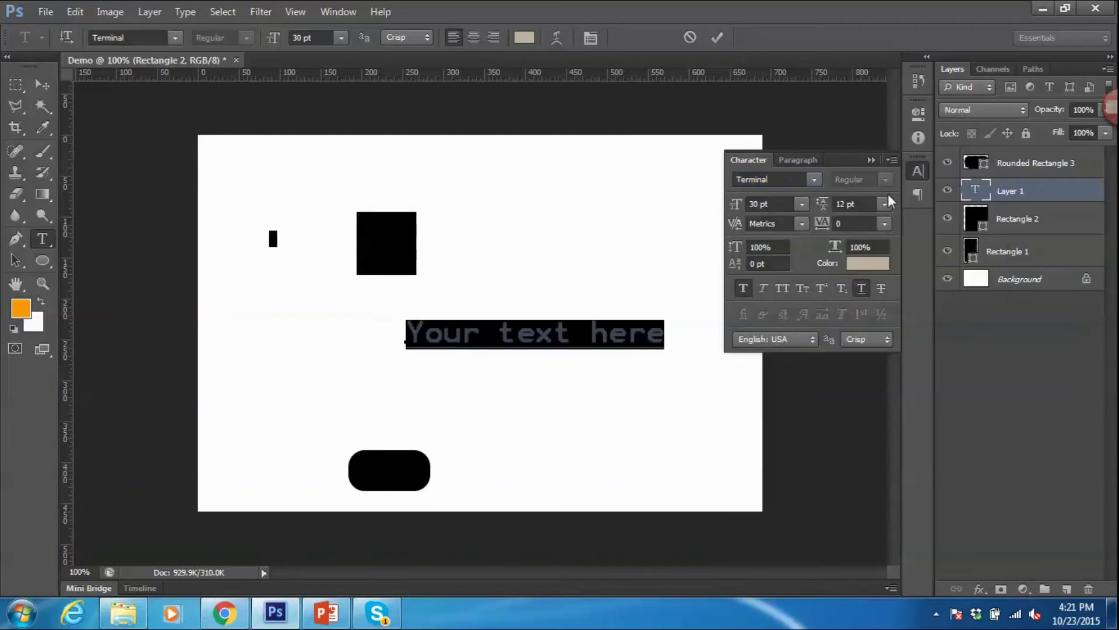
pyautogui.click(871, 264)
pyautogui.moveTo(667, 425)
pyautogui.mouseDown()
pyautogui.moveTo(632, 320)
pyautogui.moveTo(638, 391)
pyautogui.mouseUp()
pyautogui.click(944, 275)
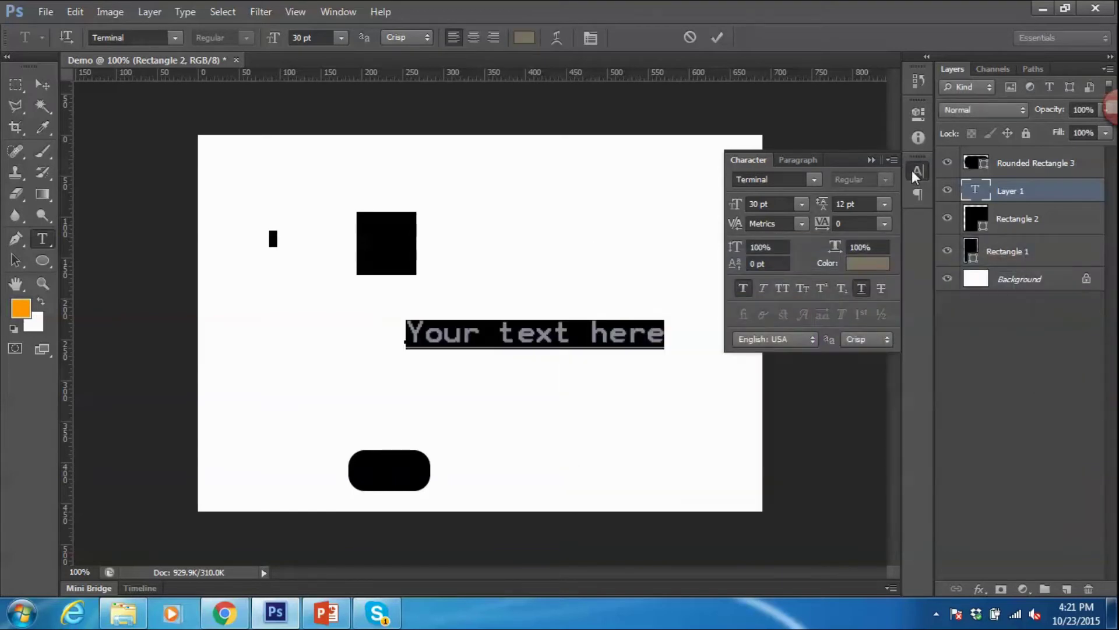
# Step: Commit the text and nudge the 'Your text here' layer slightly on the canvas
pyautogui.click(912, 169)
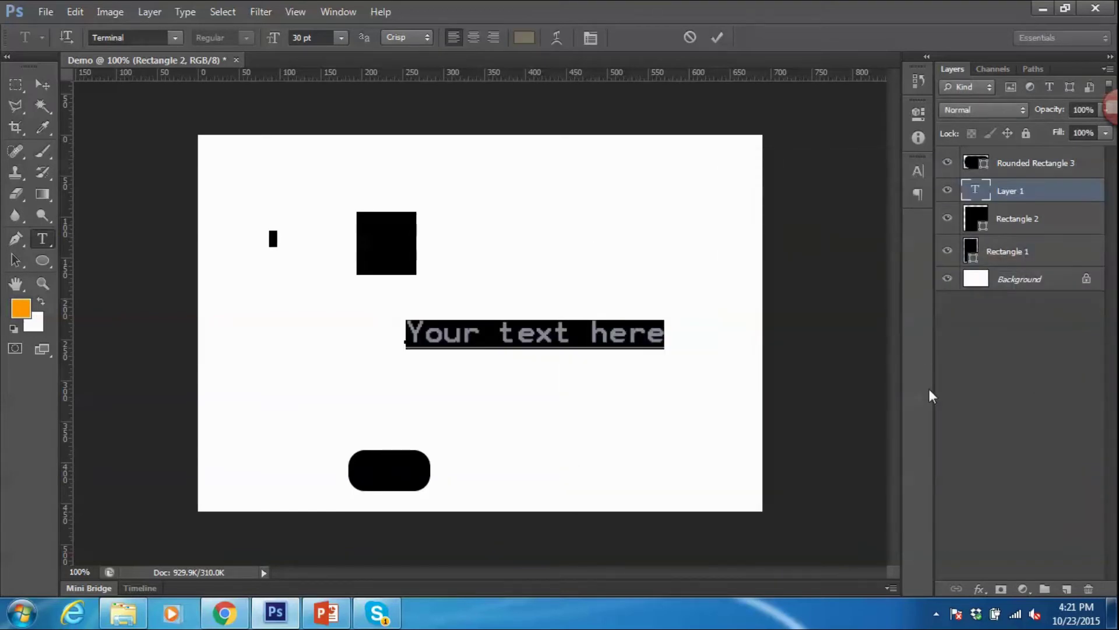
pyautogui.click(1000, 382)
pyautogui.click(1021, 169)
pyautogui.click(1022, 191)
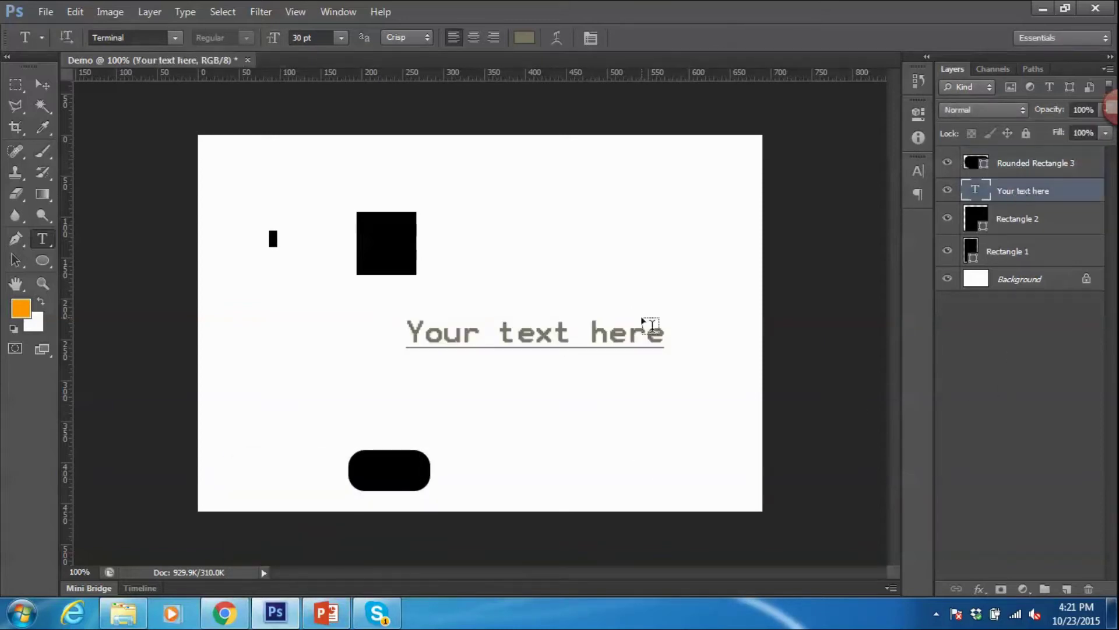
pyautogui.click(42, 86)
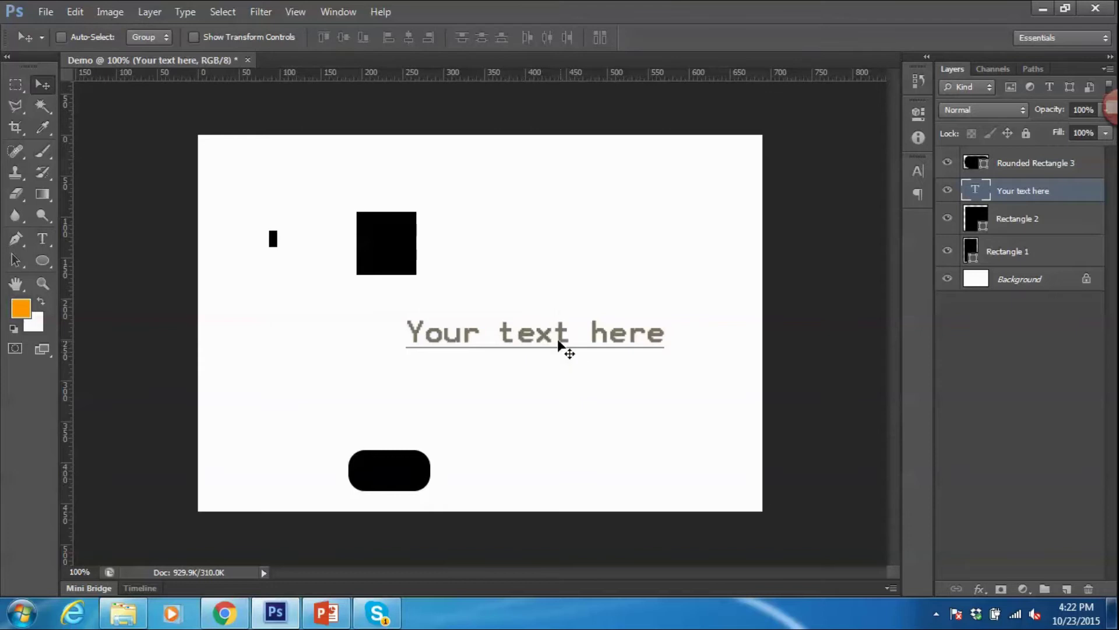
pyautogui.moveTo(557, 343); pyautogui.dragTo(499, 339)
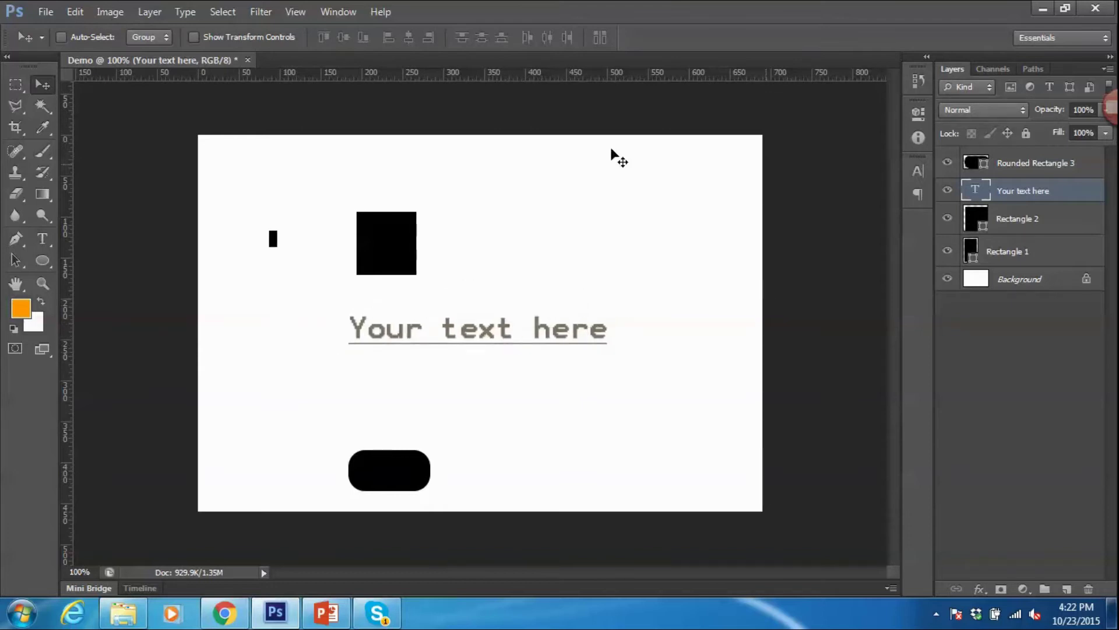
pyautogui.moveTo(457, 340); pyautogui.dragTo(510, 340)
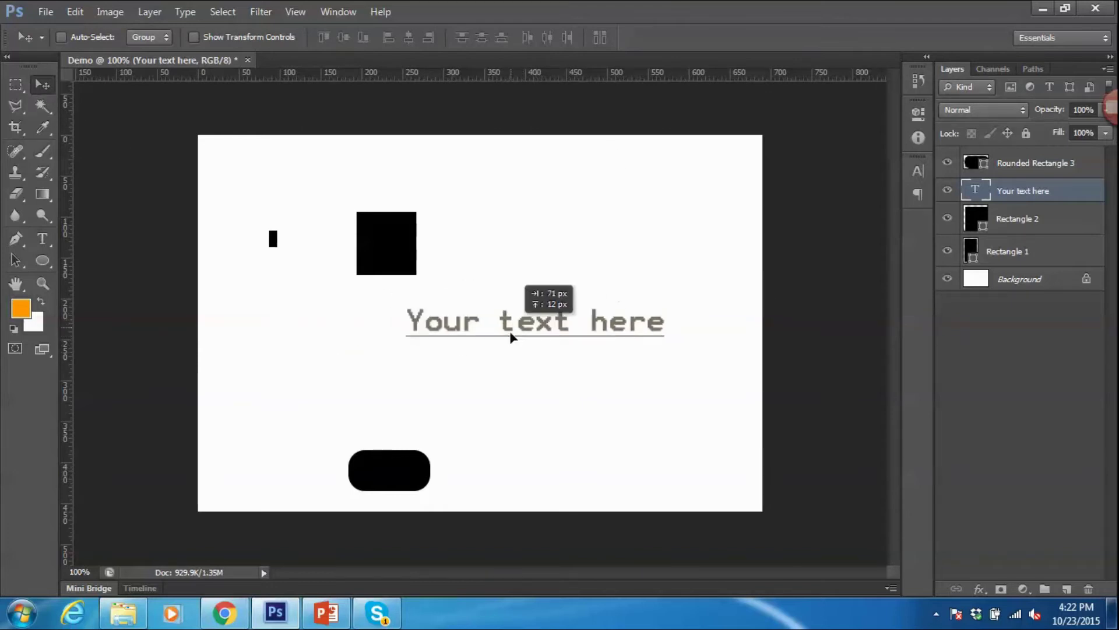
pyautogui.click(337, 610)
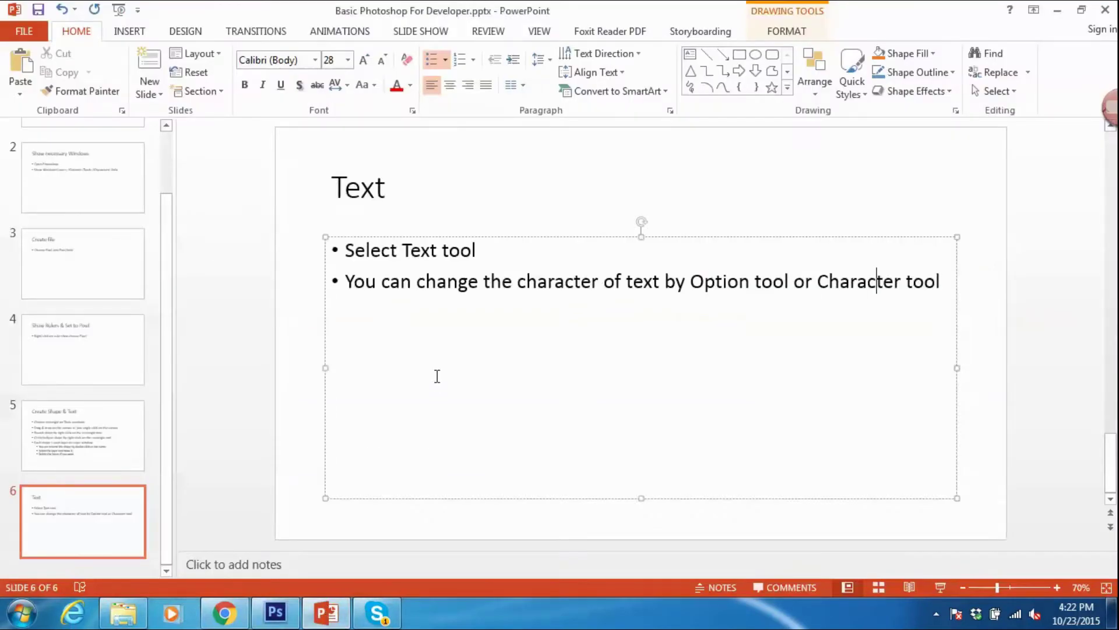
# Step: Add a seventh slide titled 'Selection tool'
pyautogui.click(79, 493)
pyautogui.rightClick(101, 562)
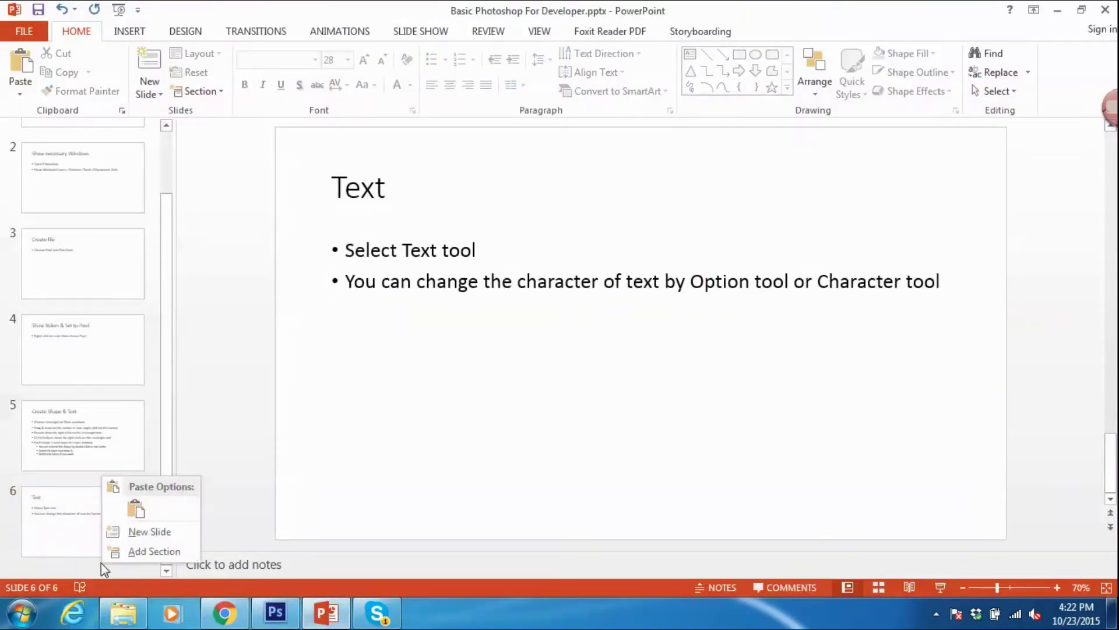
pyautogui.click(130, 537)
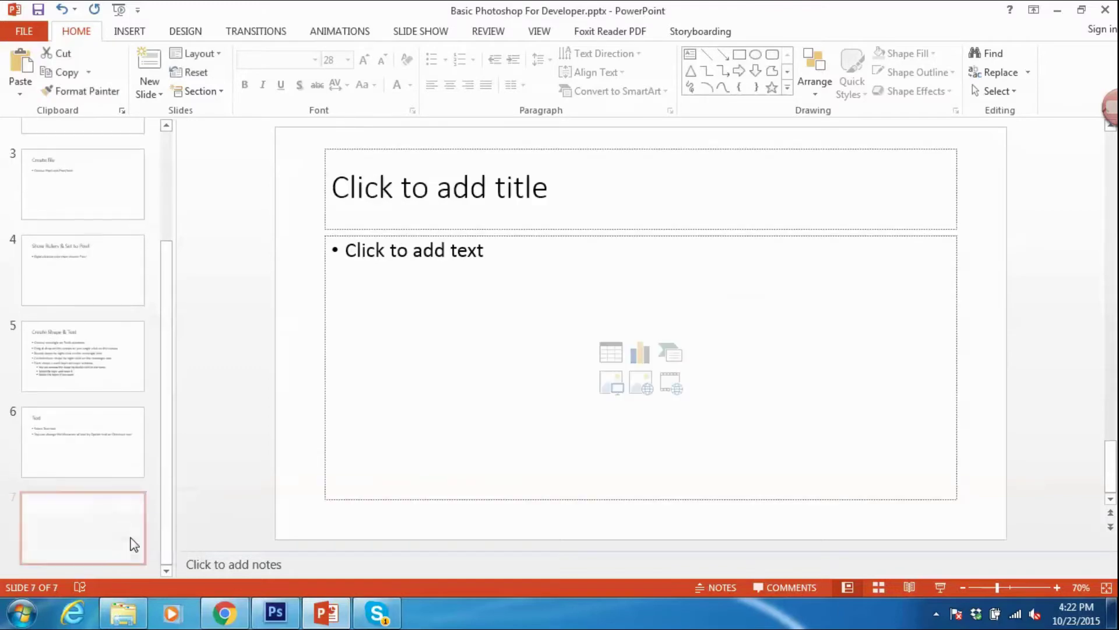
pyautogui.click(428, 207)
pyautogui.write('Selection tool')
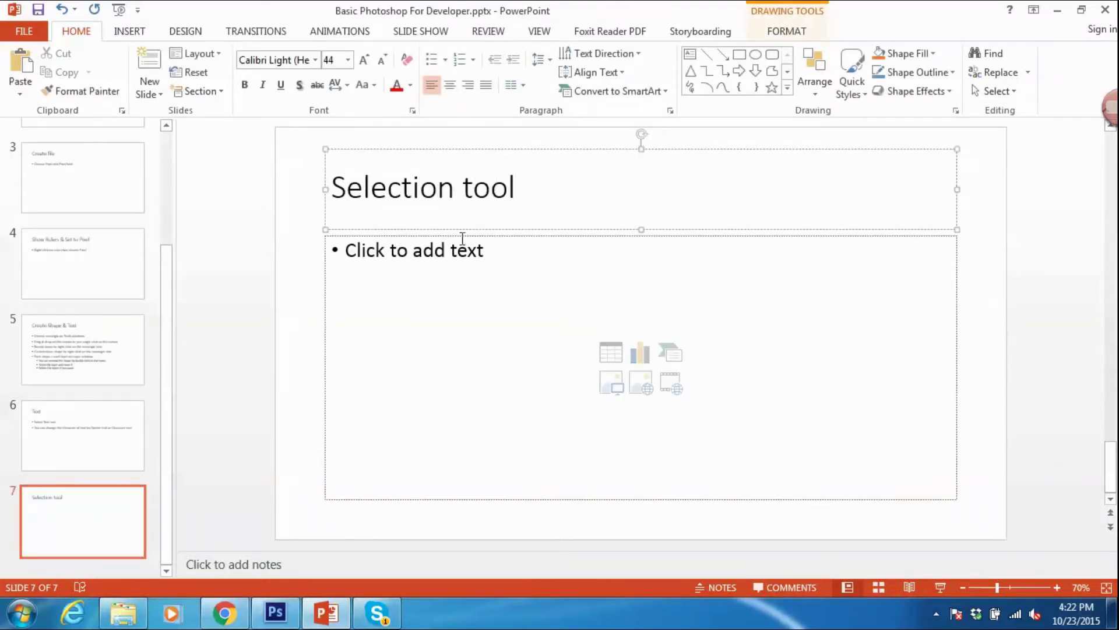
# Step: Type the bullets 'To select area on canvas' and 'Choose the canvas'
pyautogui.click(461, 252)
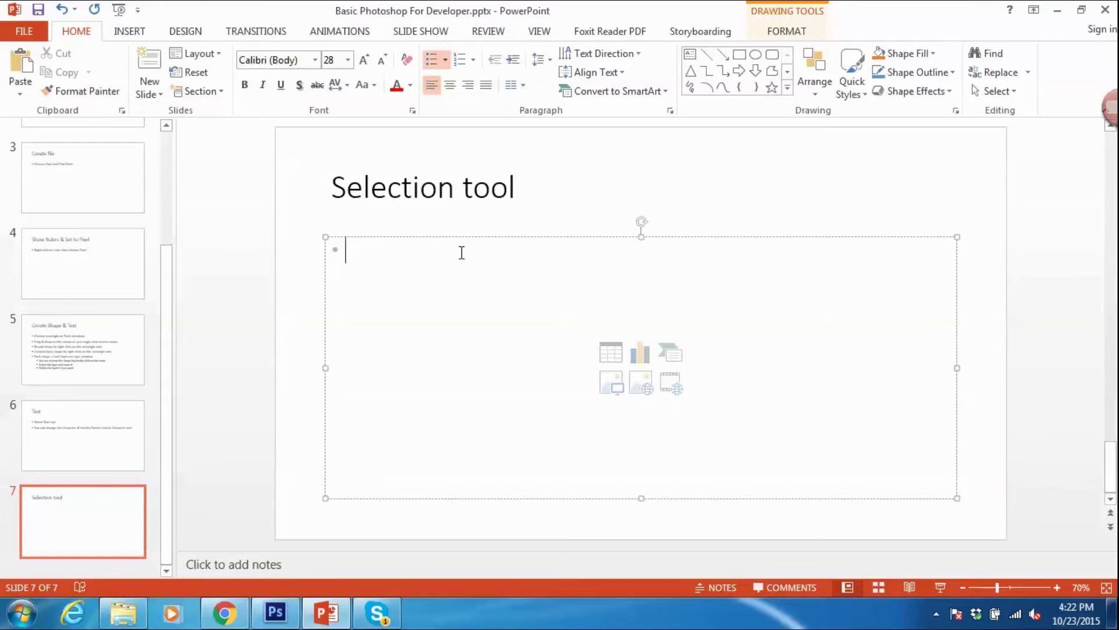
pyautogui.write('To sele')
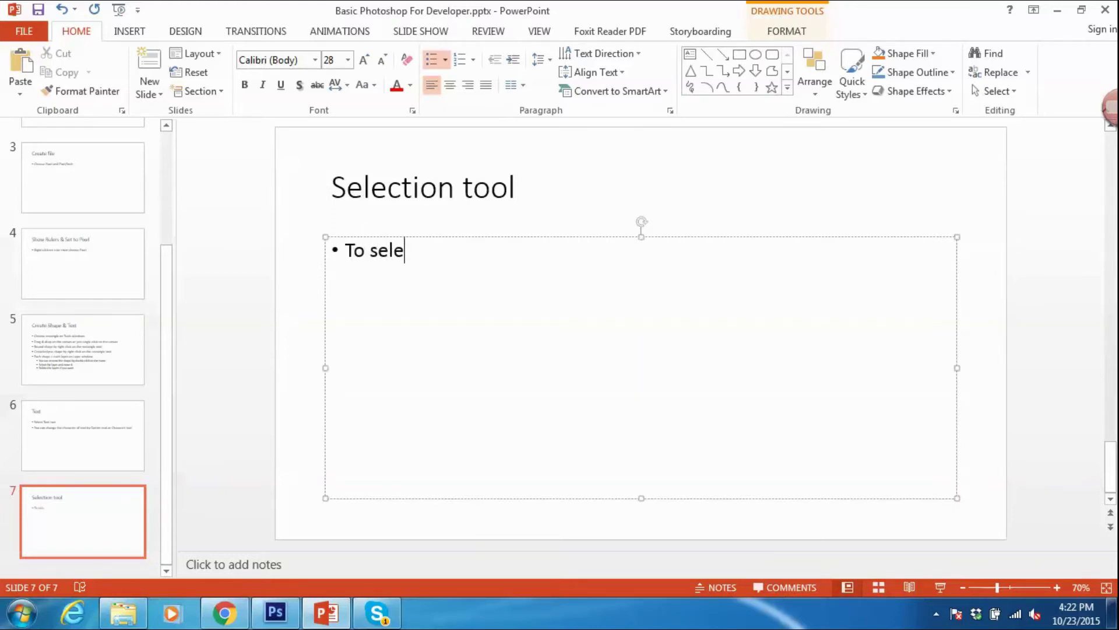
pyautogui.write('ct area on ')
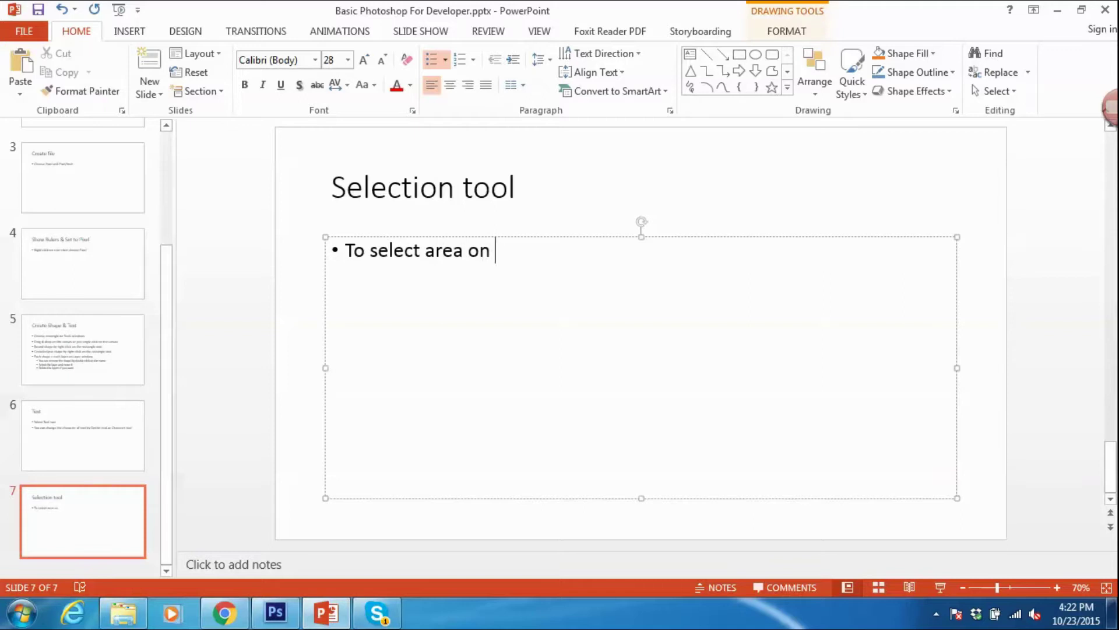
pyautogui.write('canvas')
pyautogui.press('BackSpace')
pyautogui.write('Choose the ')
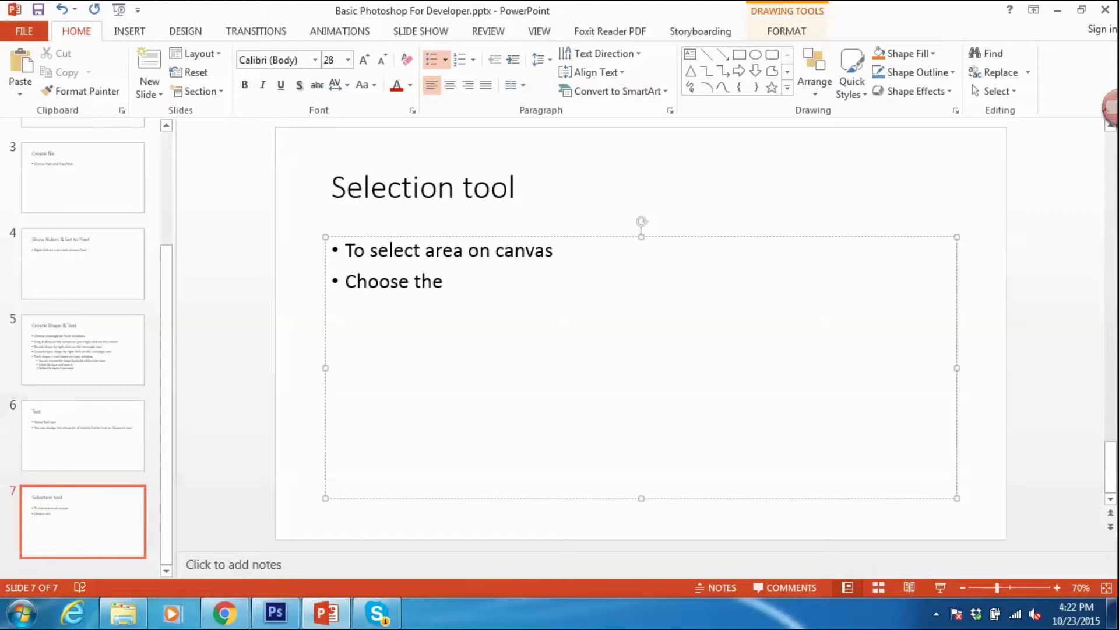
pyautogui.write('canvas')
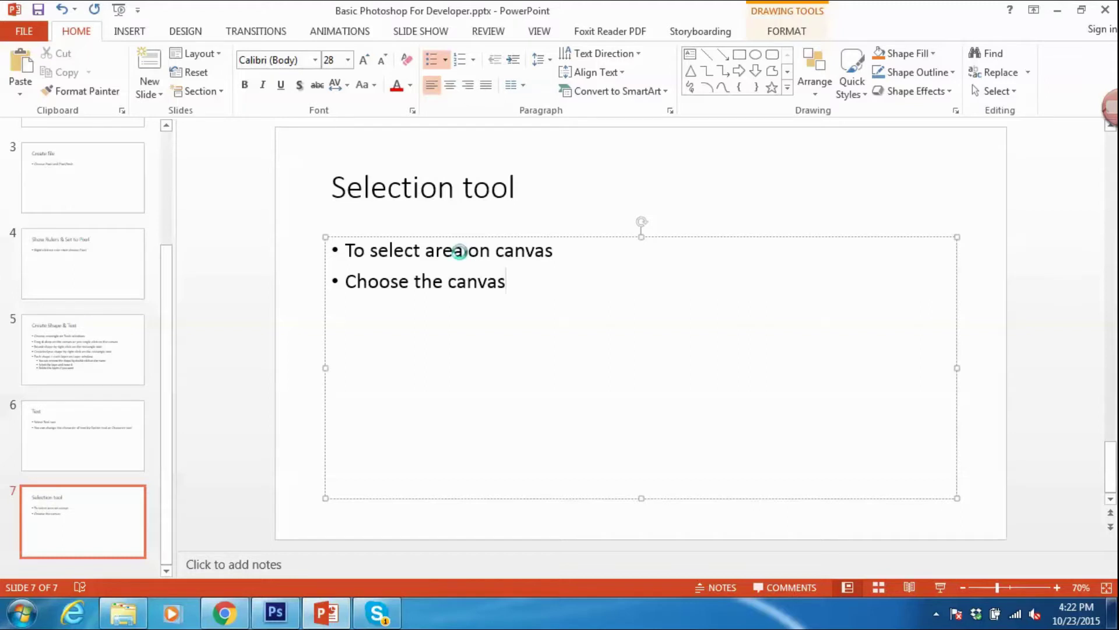
# Step: Reword the bullets to 'To select area on layer' and 'Choose the right layer'
pyautogui.hotkey('alt', 'Tab')
pyautogui.hotkey('alt', 'Tab')
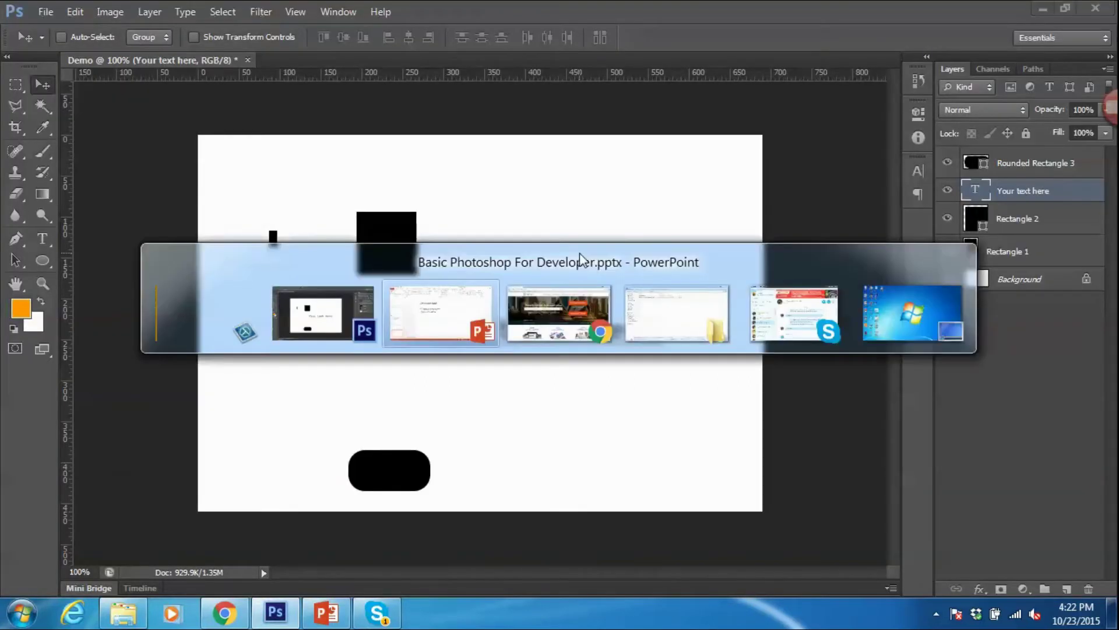
pyautogui.doubleClick(521, 251)
pyautogui.click(544, 289)
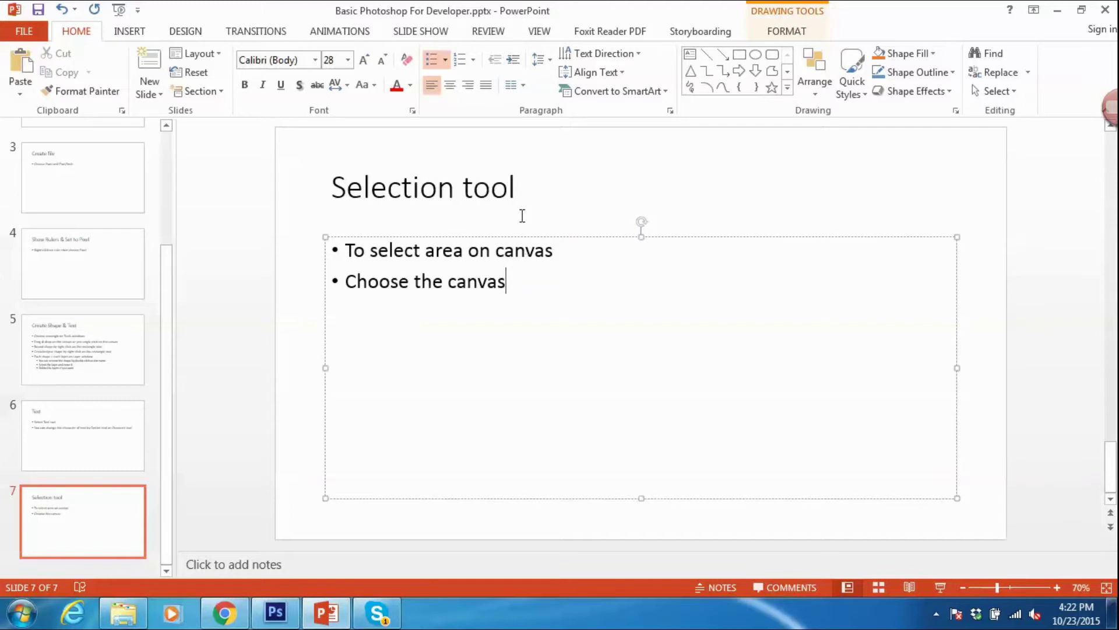
pyautogui.doubleClick(526, 250)
pyautogui.write('layer')
pyautogui.hotkey('ctrl', 'shift', 'Left')
pyautogui.write('right')
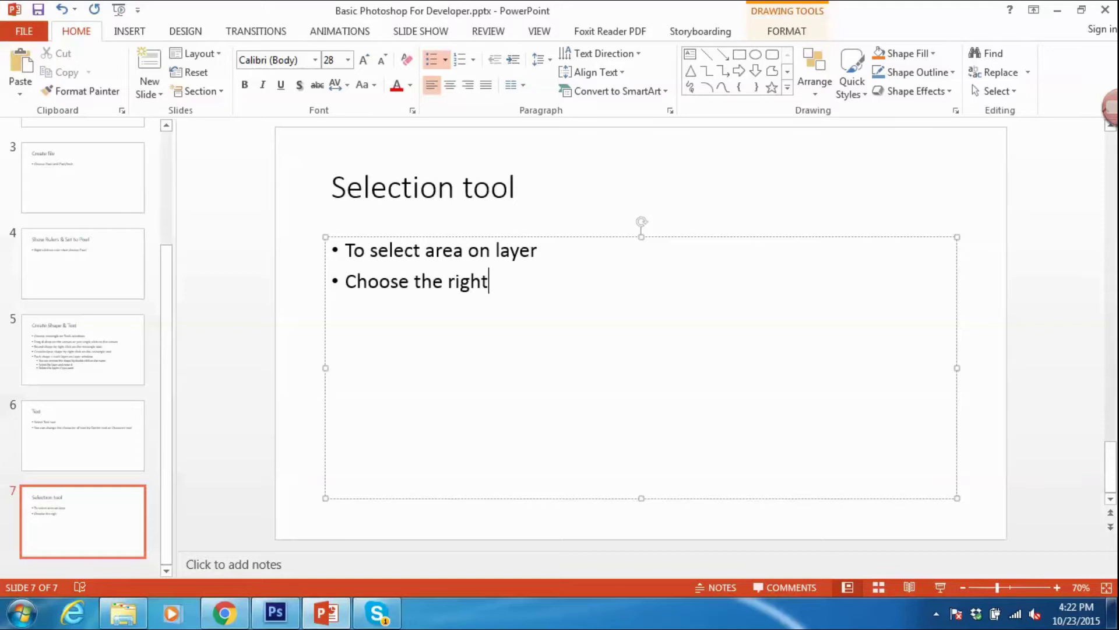
pyautogui.write(' layer')
# Step: Save the presentation
pyautogui.hotkey('ctrl', 's')
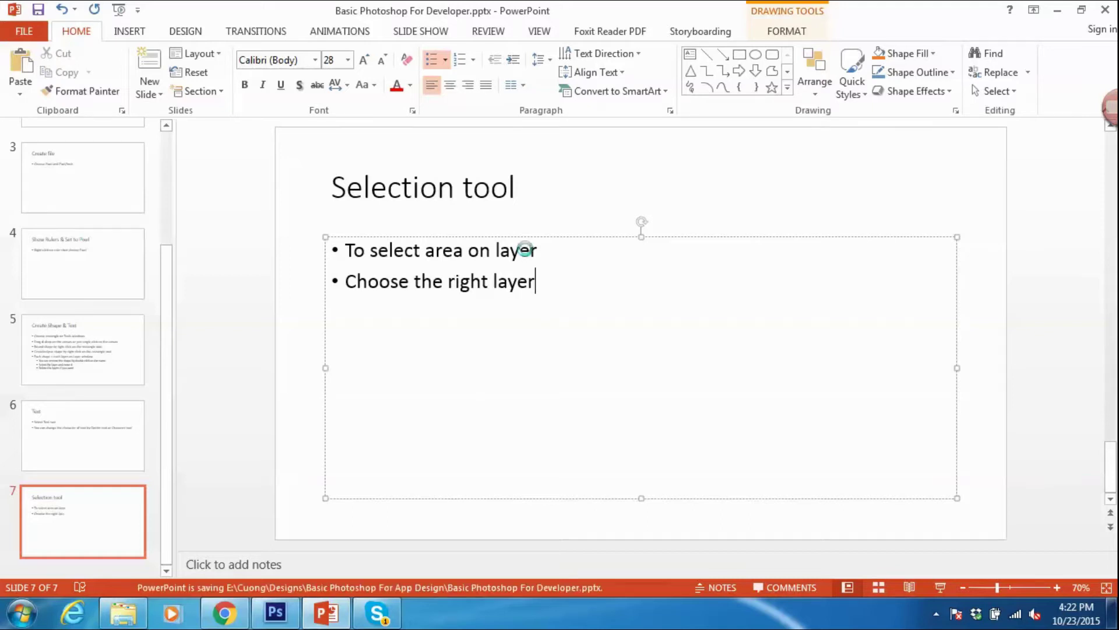
pyautogui.hotkey('alt', 'Tab')
pyautogui.click(1017, 219)
# Step: Hide and re-show the Rectangle 2 black square
pyautogui.click(947, 219)
pyautogui.click(947, 219)
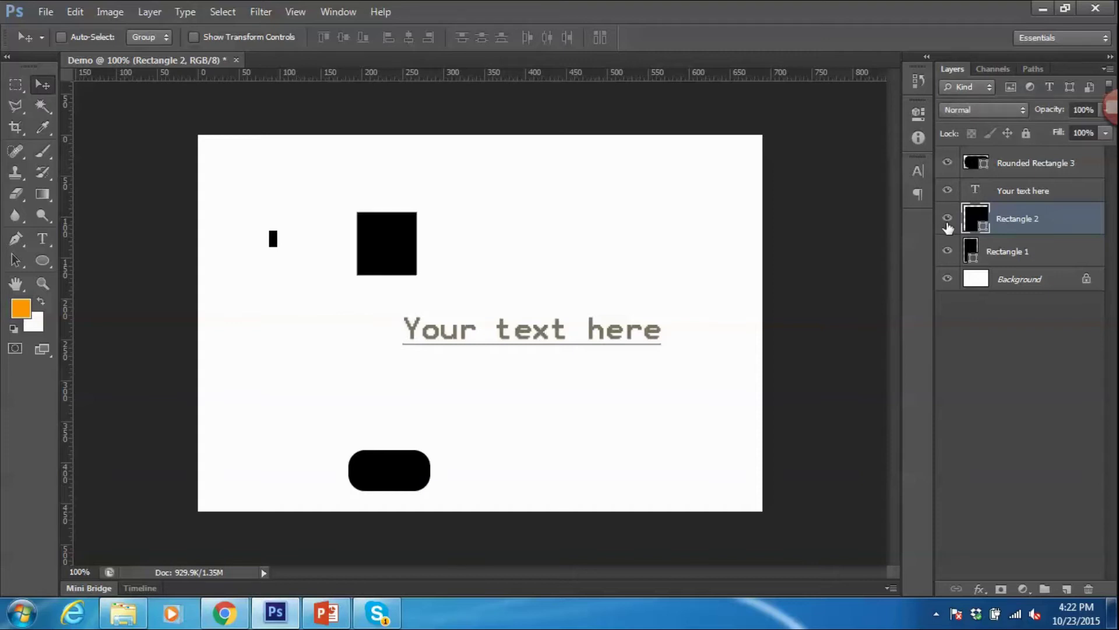
pyautogui.click(949, 219)
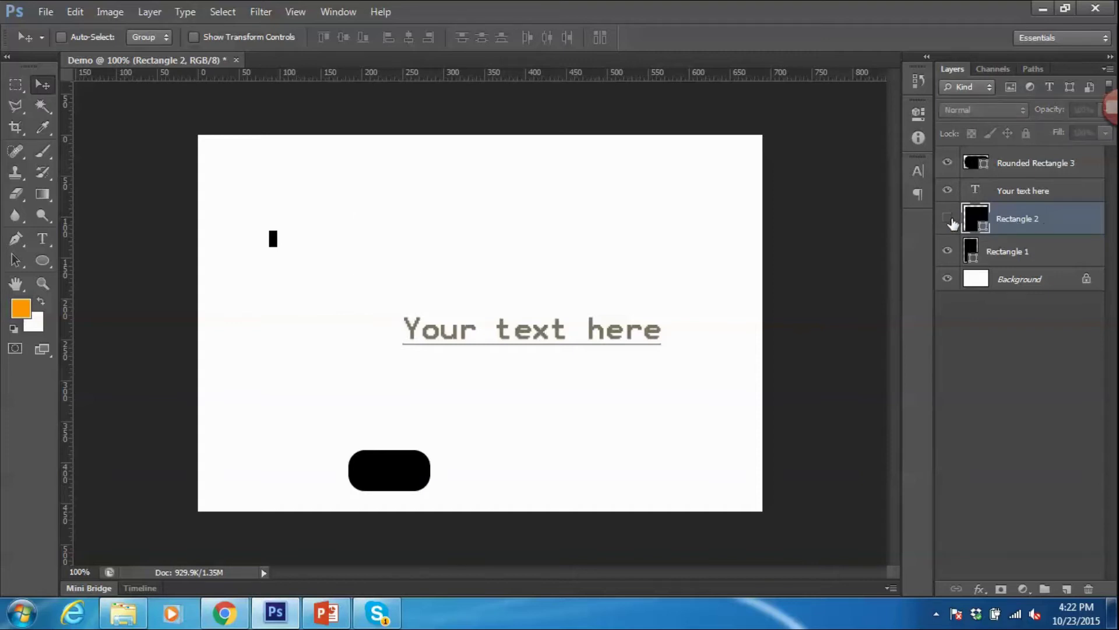
pyautogui.click(948, 219)
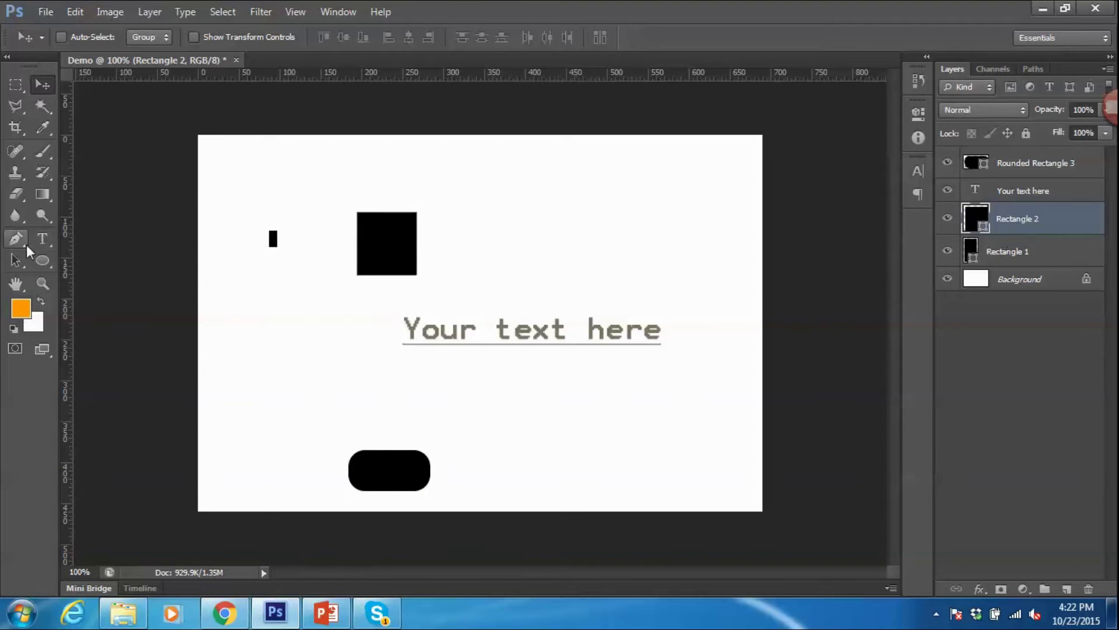
# Step: Draw a large black rectangle in the upper right as layer Rectangle 3
pyautogui.click(42, 260)
pyautogui.click(116, 257)
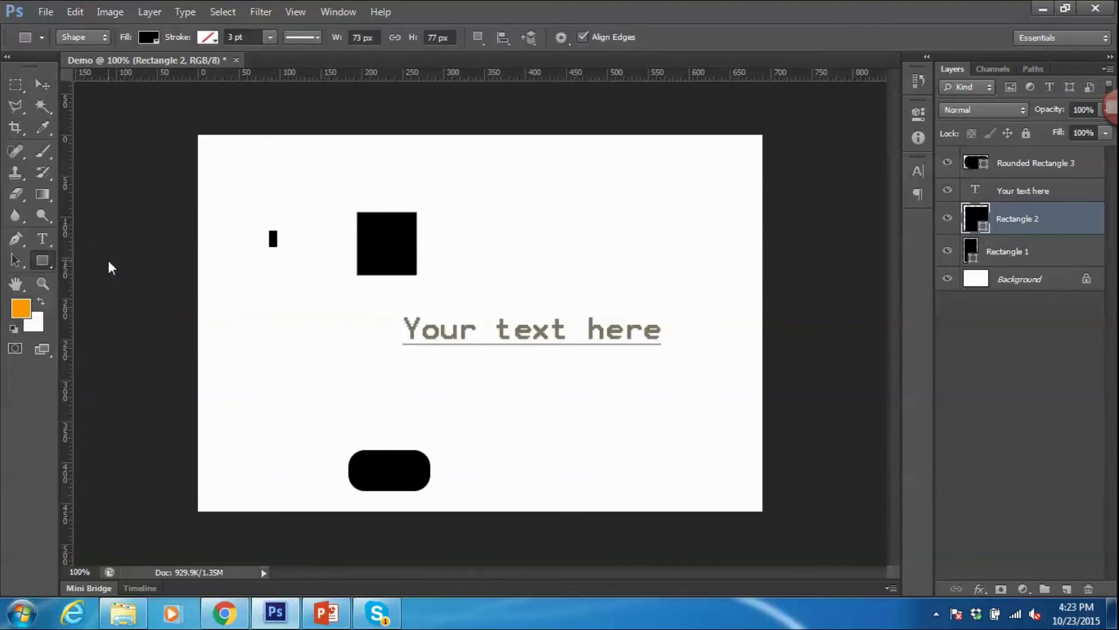
pyautogui.moveTo(486, 169); pyautogui.dragTo(710, 307)
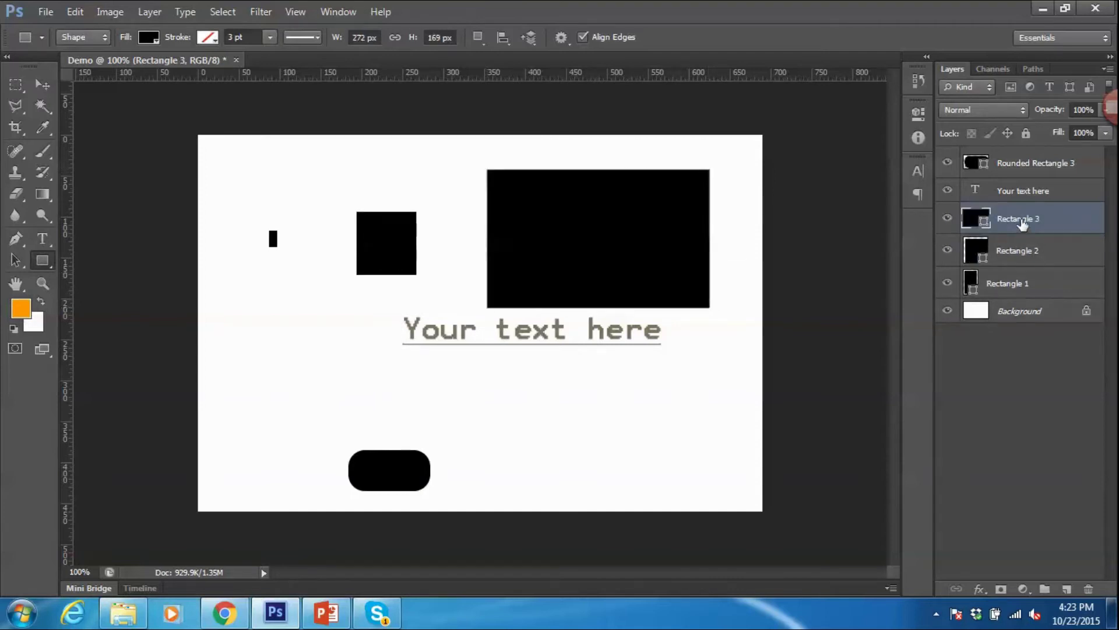
pyautogui.click(1011, 219)
pyautogui.click(1040, 172)
pyautogui.click(1038, 222)
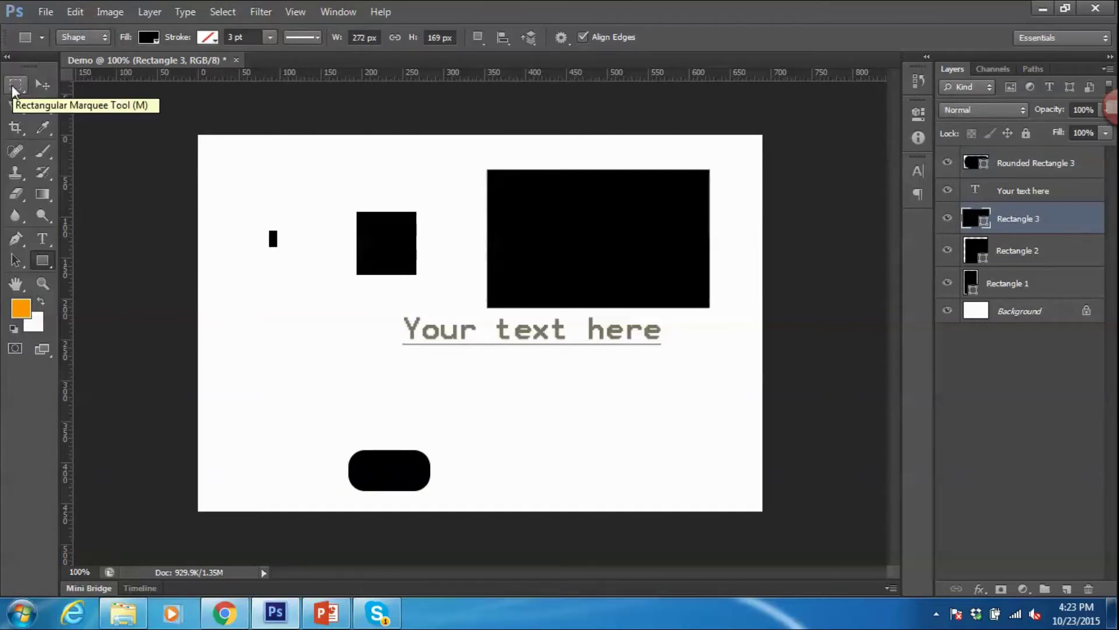
# Step: Marquee a small rectangular area on the right part of the black rectangle
pyautogui.click(16, 87)
pyautogui.moveTo(546, 222); pyautogui.dragTo(591, 266)
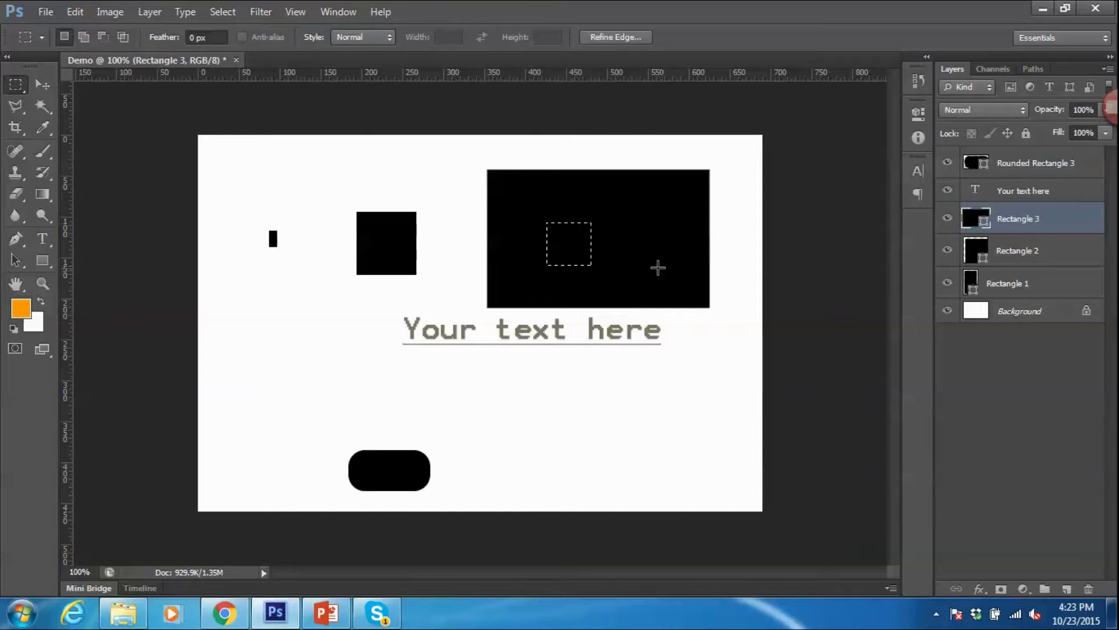
pyautogui.moveTo(614, 201); pyautogui.dragTo(669, 260)
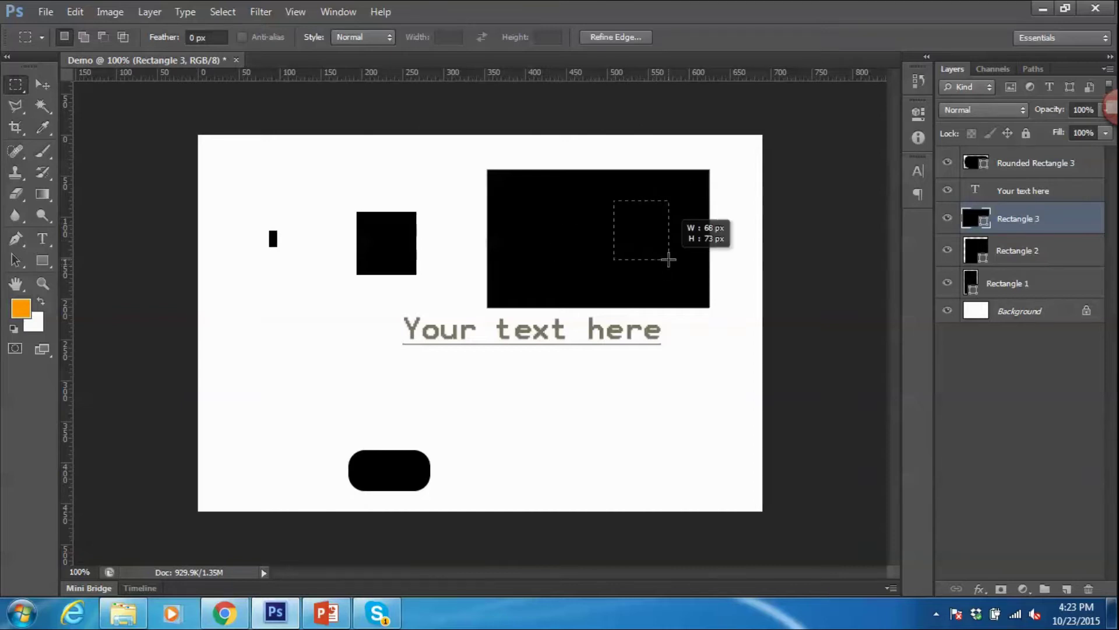
pyautogui.press('Tab')
pyautogui.hotkey('alt', 'Tab')
pyautogui.hotkey('alt', 'Tab')
pyautogui.hotkey('alt', 'Tab')
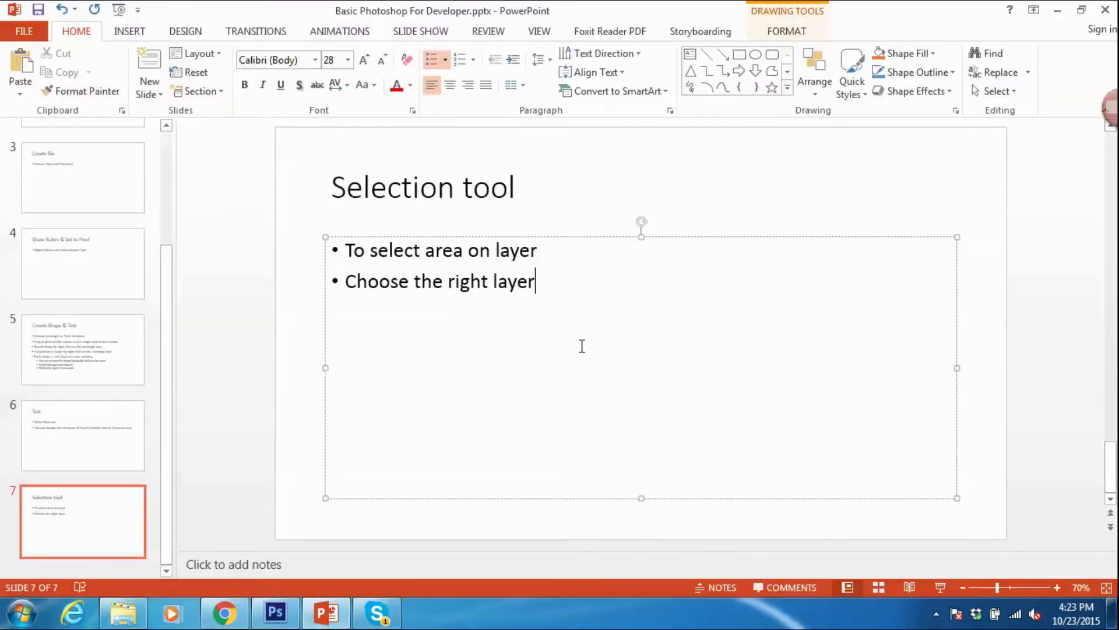
# Step: Add the indented sub-bullet 'rectangle too' under 'Choose the right layer'
pyautogui.press('Return')
pyautogui.press('Tab')
pyautogui.write('rectangle tool')
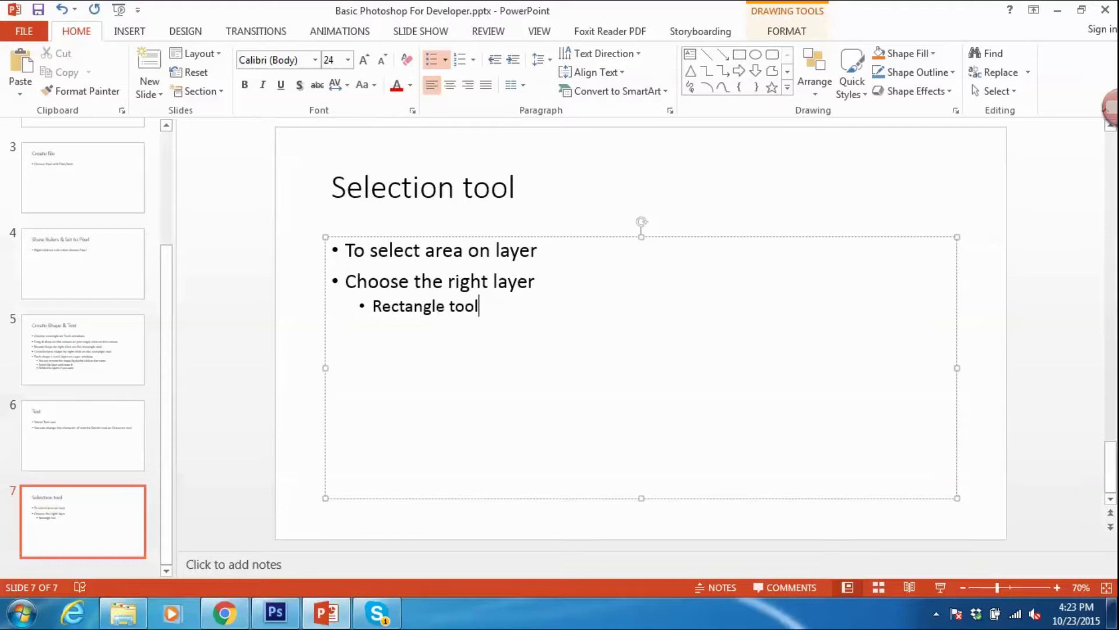
# Step: Make an oval selection on the black rectangle with the Elliptical Marquee Tool
pyautogui.hotkey('alt', 'Tab')
pyautogui.rightClick(16, 84)
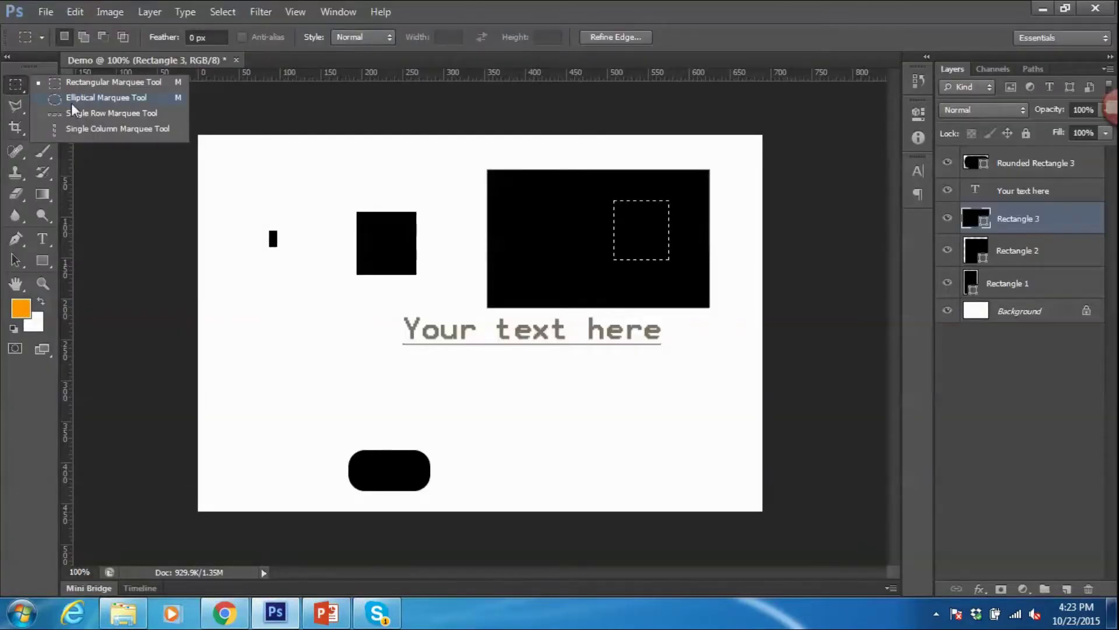
pyautogui.click(73, 97)
pyautogui.moveTo(525, 205); pyautogui.dragTo(610, 266)
# Step: Add the sub-bullet 'Eclips tool' and redraw the oval selection further right
pyautogui.hotkey('alt', 'Tab')
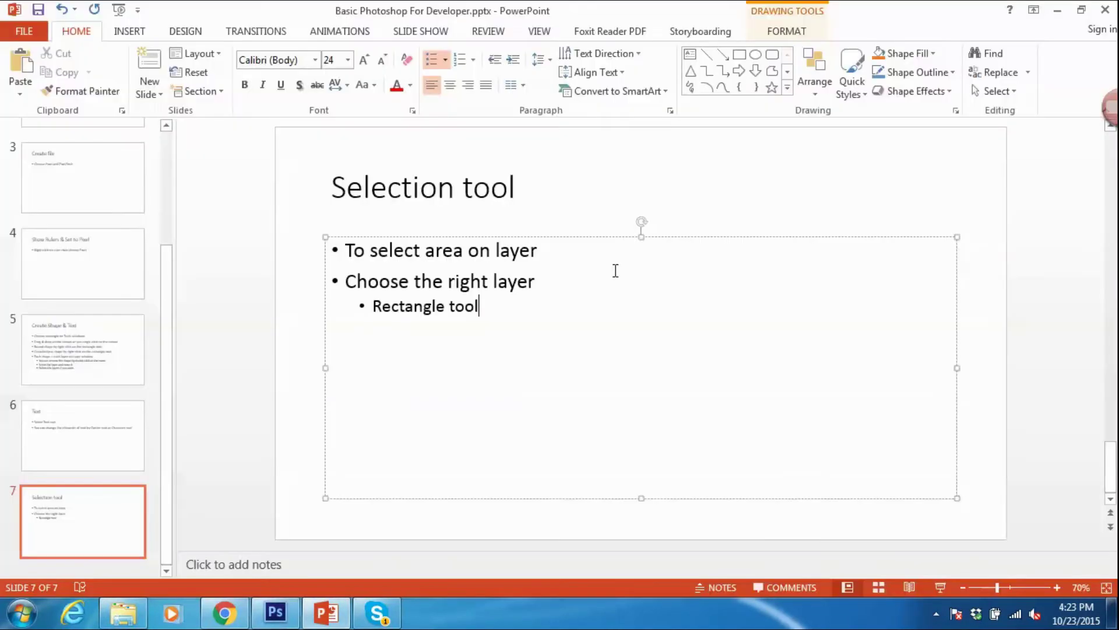
pyautogui.press('Return')
pyautogui.write('Eclips')
pyautogui.write(' tool')
pyautogui.hotkey('alt', 'Tab')
pyautogui.moveTo(649, 226); pyautogui.dragTo(678, 267)
# Step: Switch to the Lasso Tool and draw a freehand selection inside the black rectangle
pyautogui.rightClick(15, 85)
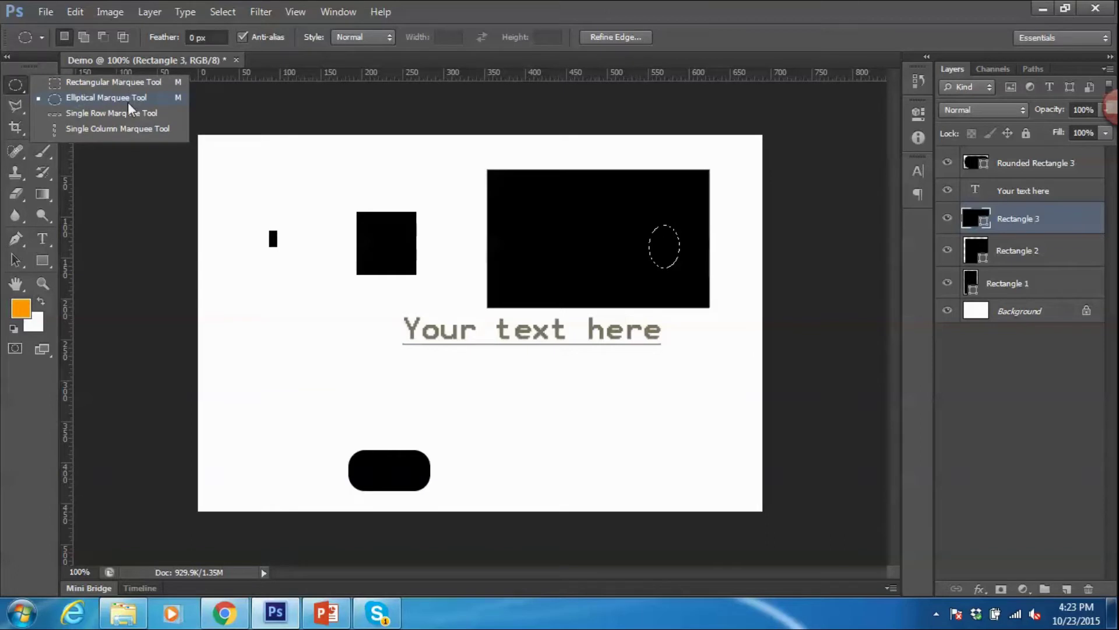
pyautogui.click(19, 110)
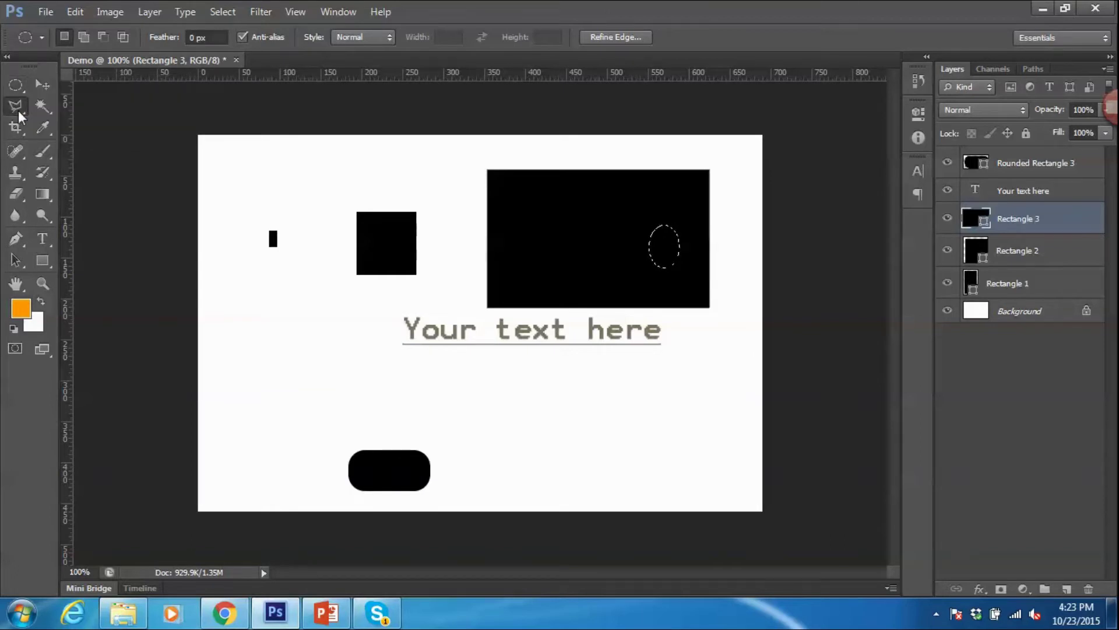
pyautogui.click(60, 106)
pyautogui.moveTo(545, 197); pyautogui.dragTo(624, 225)
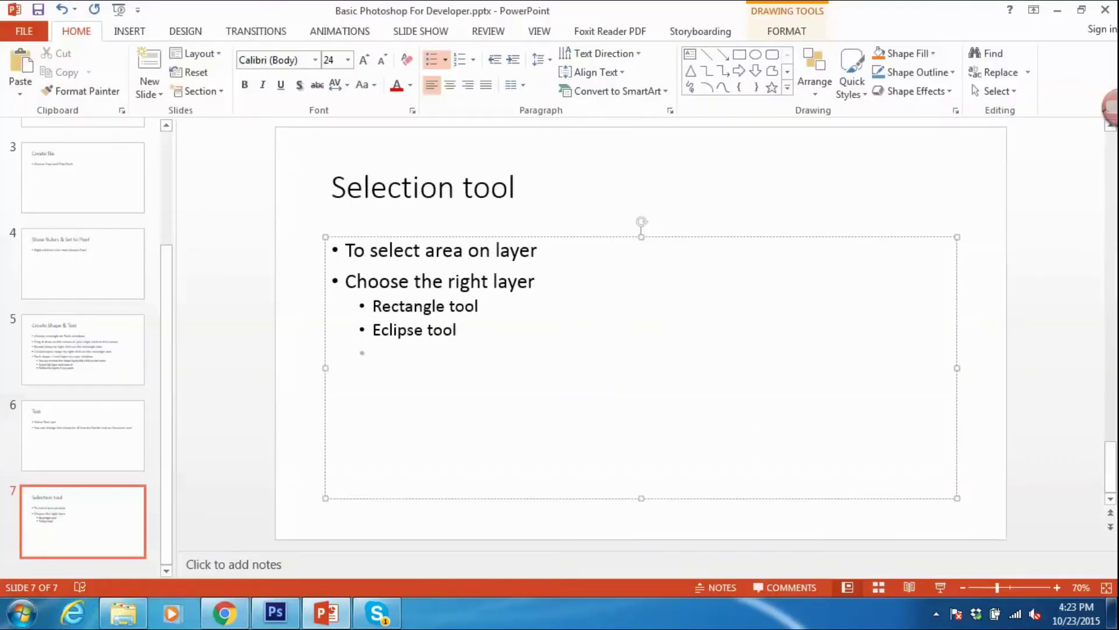
# Step: Add a 'Custom tool' sub-bullet on slide 7
pyautogui.hotkey('shift', 'Tab')
pyautogui.hotkey('ctrl', 'z')
pyautogui.write('Custom tool')
# Step: Draw a Polygonal Lasso selection inside Rectangle 3 and add a 'Polygonal tool' sub-bullet on slide 7
pyautogui.hotkey('alt', 'Tab')
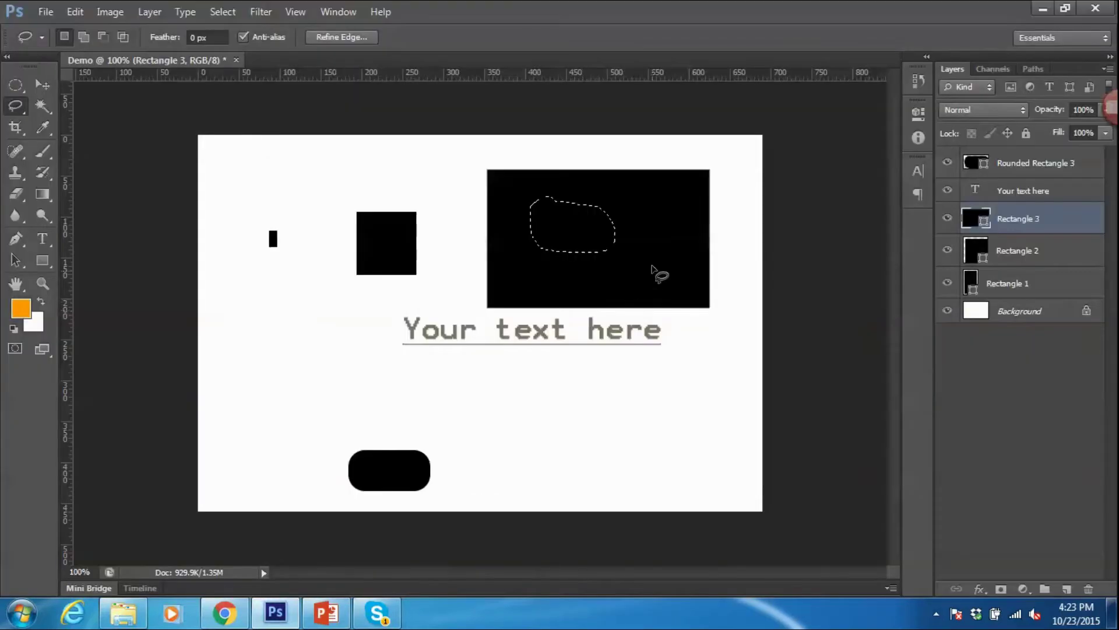
pyautogui.rightClick(21, 108)
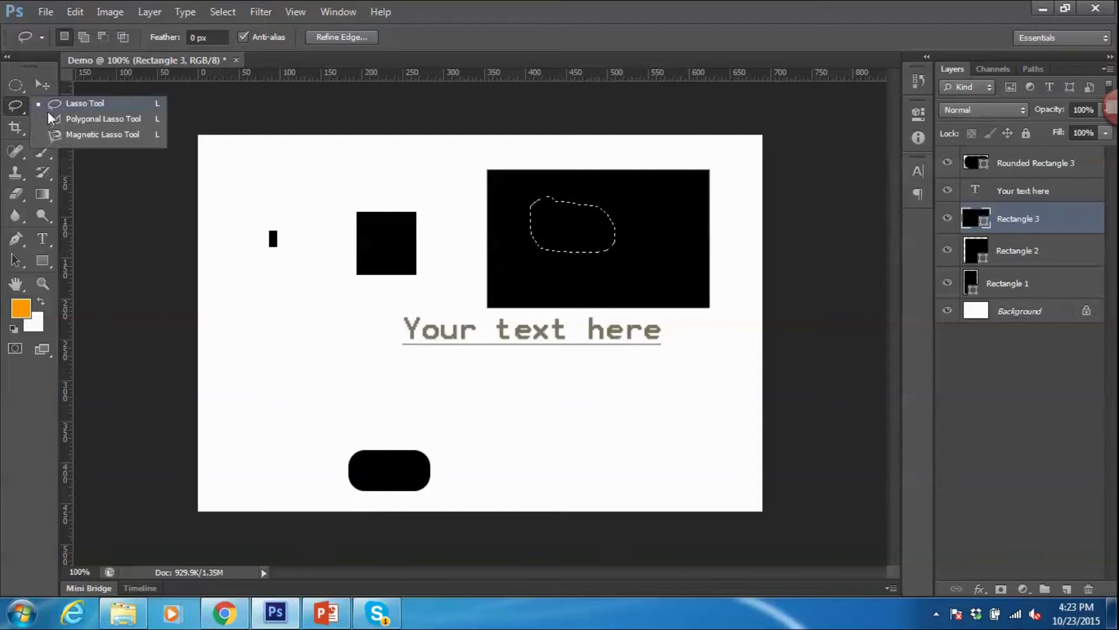
pyautogui.click(82, 123)
pyautogui.click(638, 194)
pyautogui.click(648, 213)
pyautogui.click(548, 202)
pyautogui.click(545, 245)
pyautogui.click(578, 277)
pyautogui.click(648, 214)
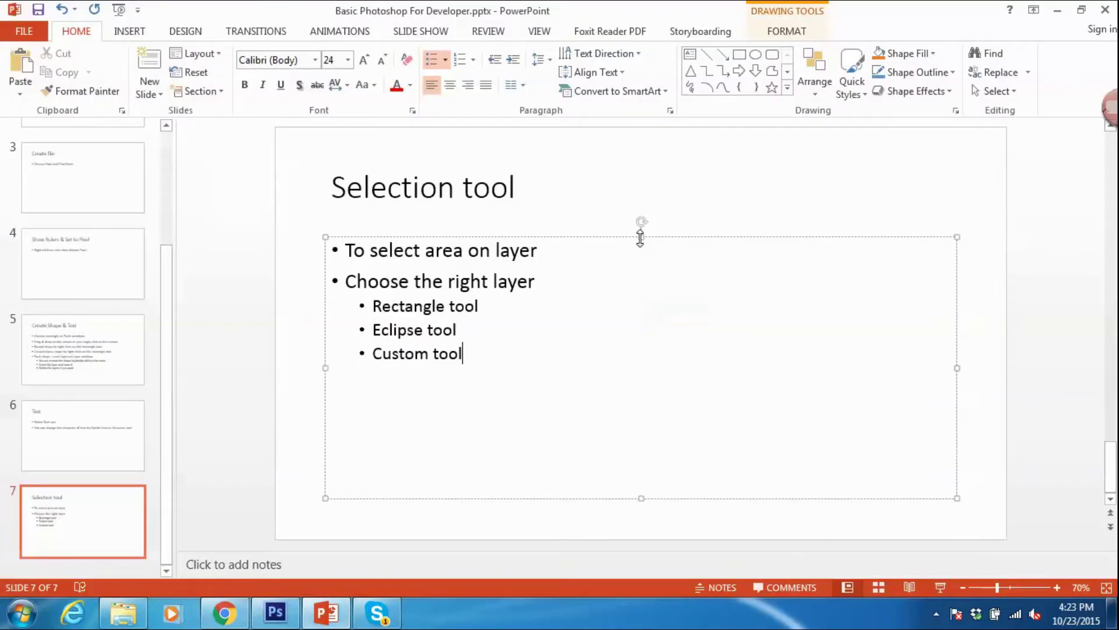
pyautogui.press('Return')
pyautogui.write('Polygonal tool')
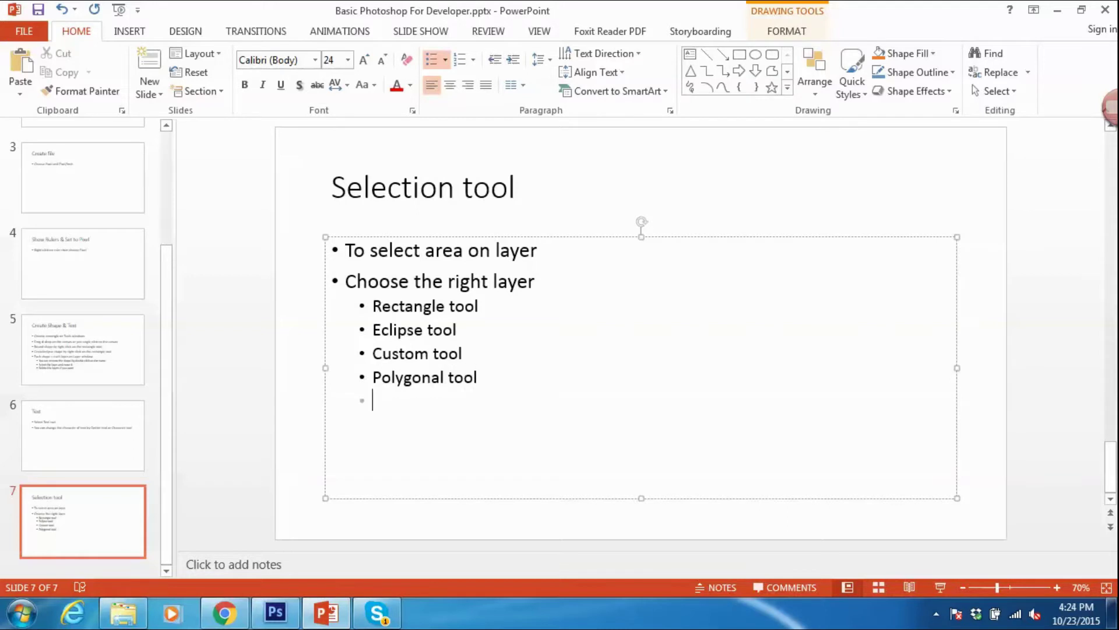
# Step: Insert a 'Choose tool:' heading and indent the Rectangle, Eclipse and Custom tool bullets beneath it
pyautogui.hotkey('shift', 'Tab')
pyautogui.click(372, 353)
pyautogui.press('Return')
pyautogui.write('Choose to')
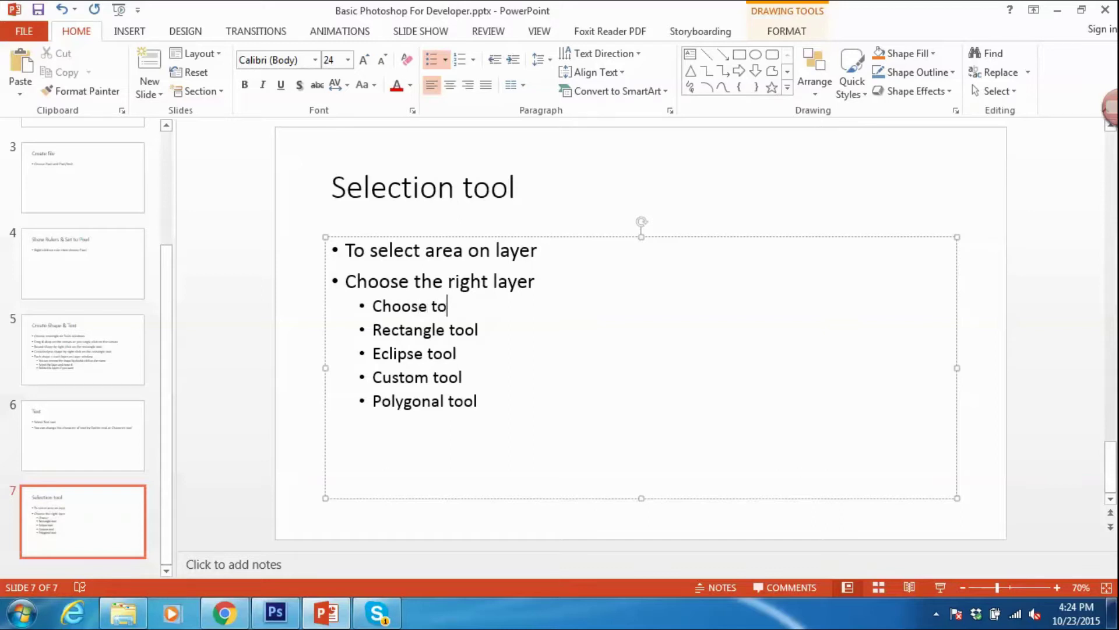
pyautogui.write(':')
pyautogui.press('Down')
pyautogui.press('Home')
pyautogui.press('Tab')
pyautogui.press('Down')
pyautogui.press('Tab')
pyautogui.press('Down')
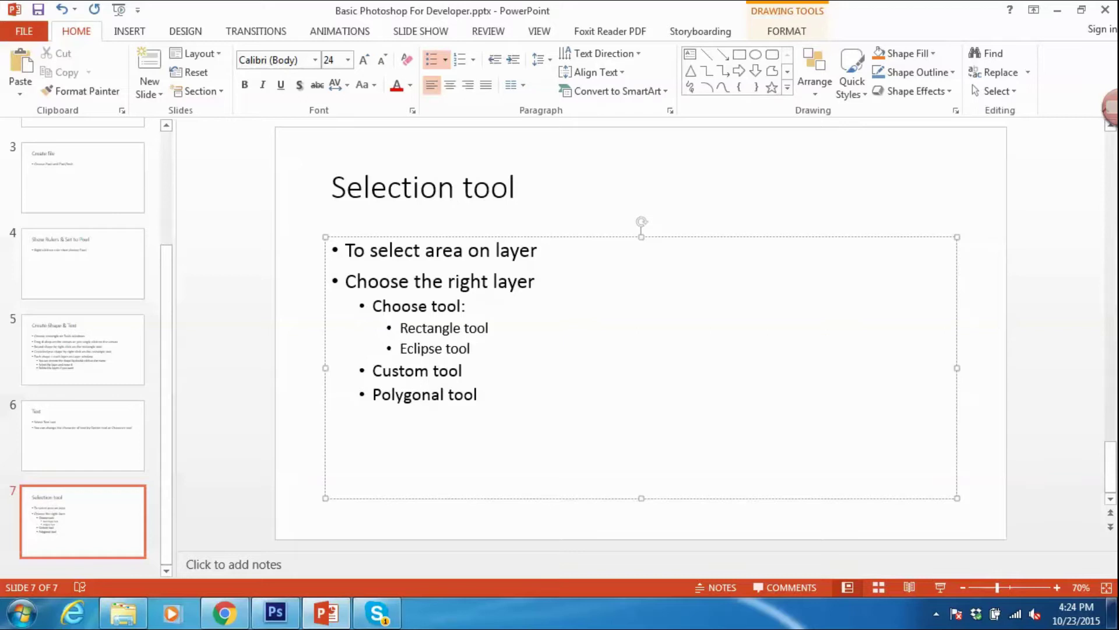
pyautogui.press('Tab')
pyautogui.press('Tab')
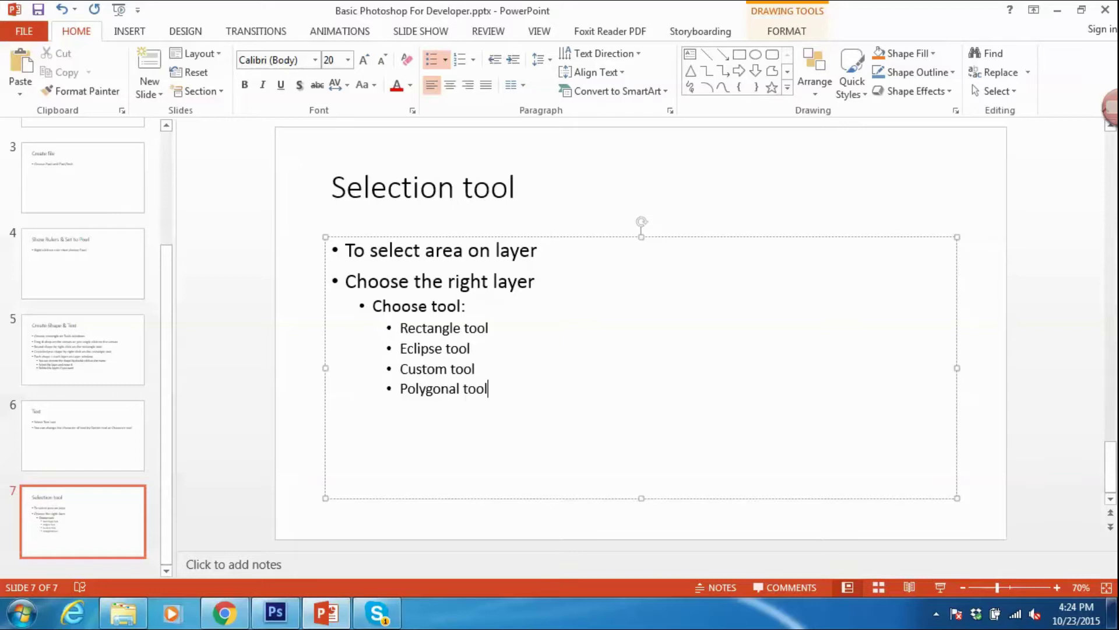
# Step: Add the top-level bullet 'Select on the layer then you can manipulate that area such as delete'
pyautogui.hotkey('shift', 'Tab')
pyautogui.hotkey('shift', 'Tab')
pyautogui.write('Select on the layer')
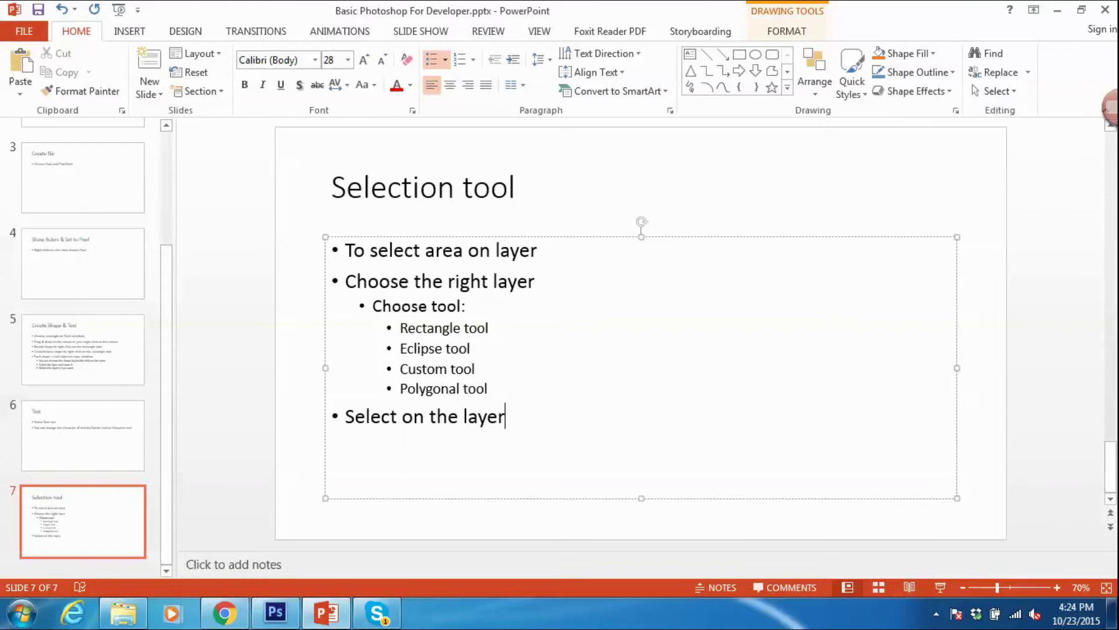
pyautogui.write(' then ')
pyautogui.write('you can cu')
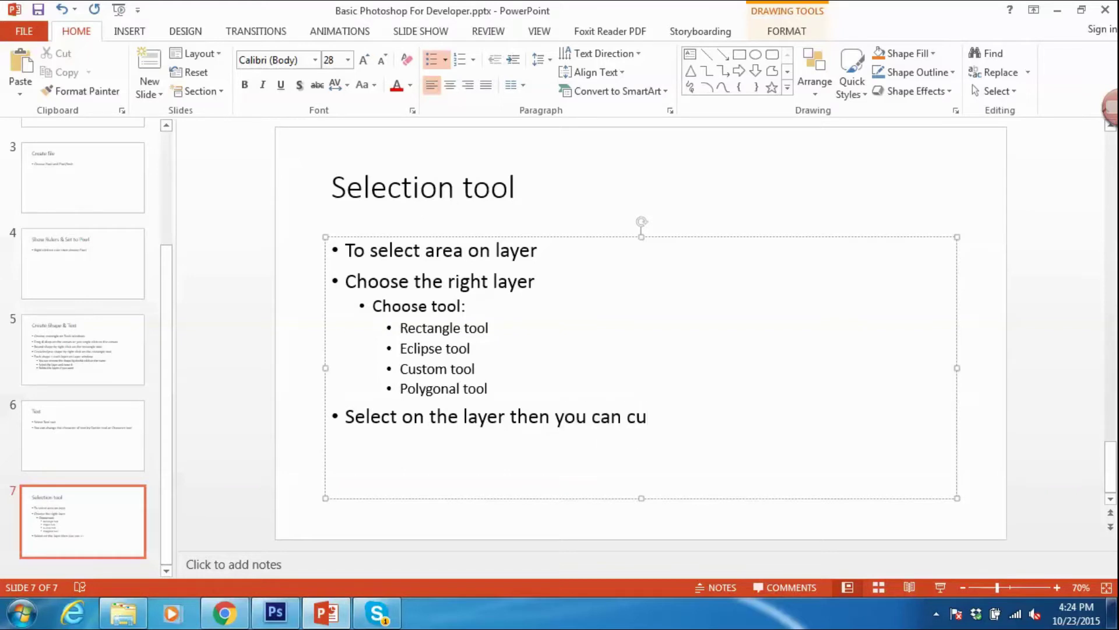
pyautogui.write('t that are')
pyautogui.press('BackSpace')
pyautogui.press('BackSpace')
pyautogui.press('BackSpace')
pyautogui.press('BackSpace')
pyautogui.press('BackSpace')
pyautogui.press('BackSpace')
pyautogui.write('manu')
pyautogui.write('pulate that ')
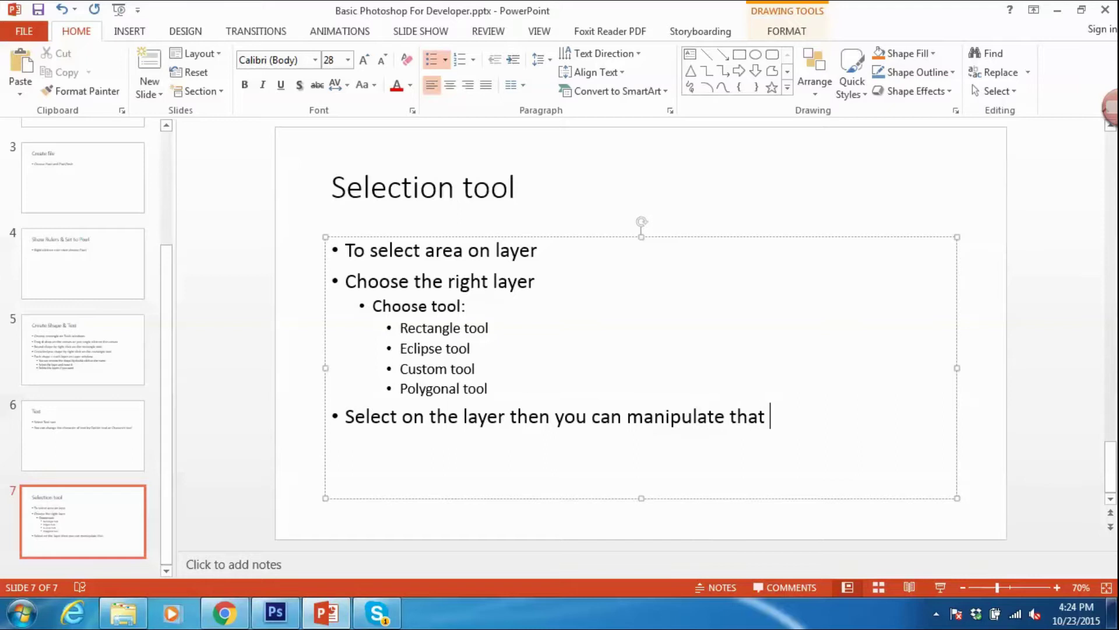
pyautogui.write('rea')
pyautogui.write('such as delete')
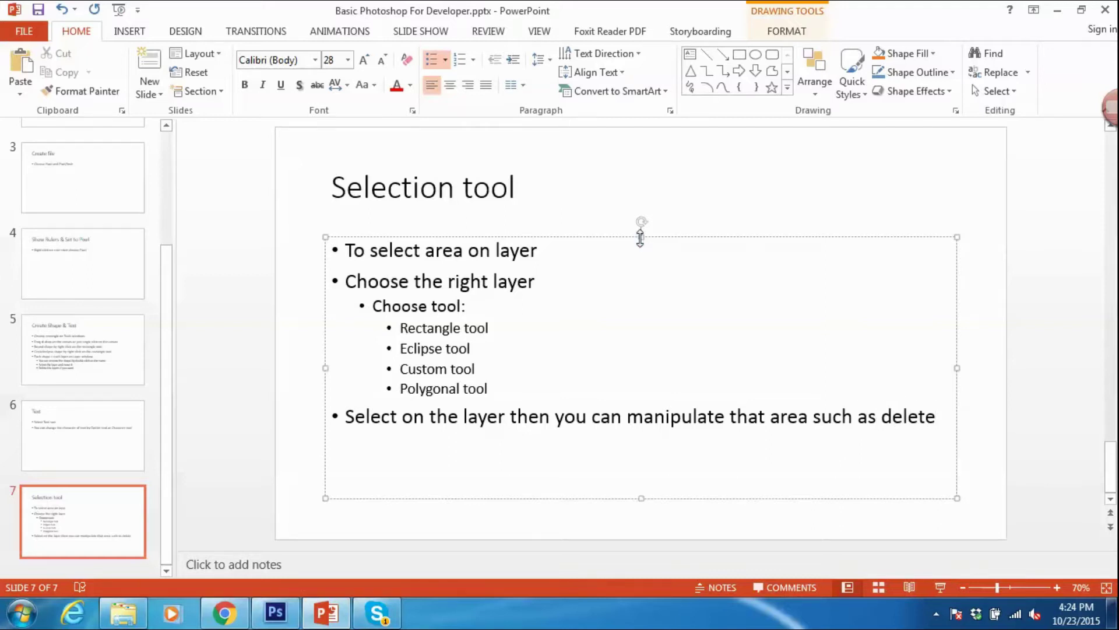
pyautogui.hotkey('alt', 'Tab')
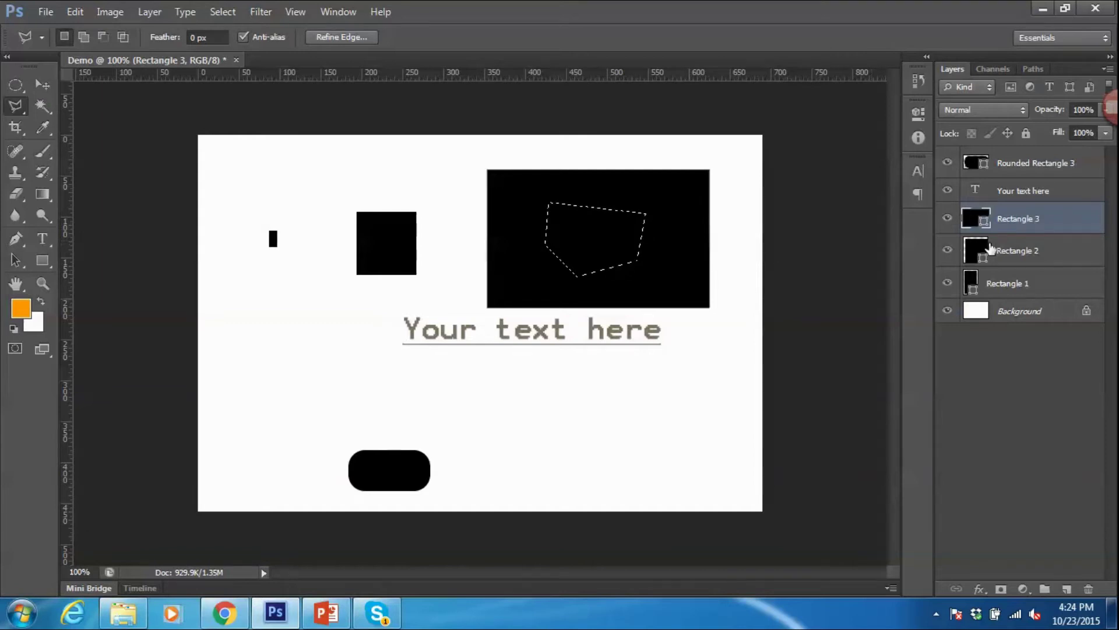
# Step: Rasterize the Rectangle 3 layer and delete the polygonal selection to cut a hole
pyautogui.rightClick(572, 239)
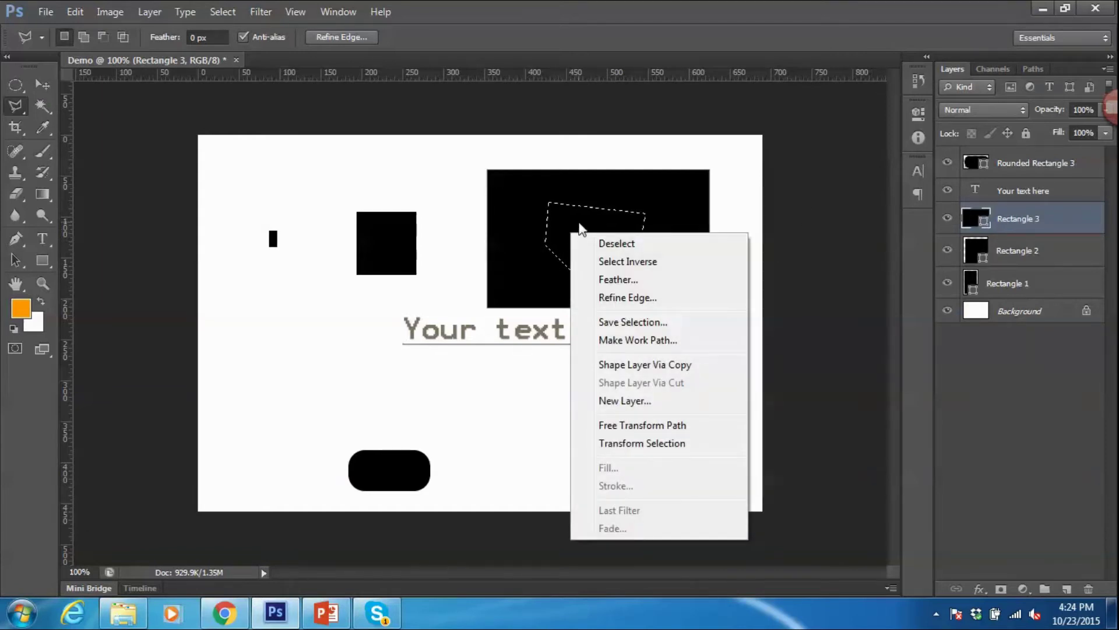
pyautogui.click(578, 217)
pyautogui.press('Delete')
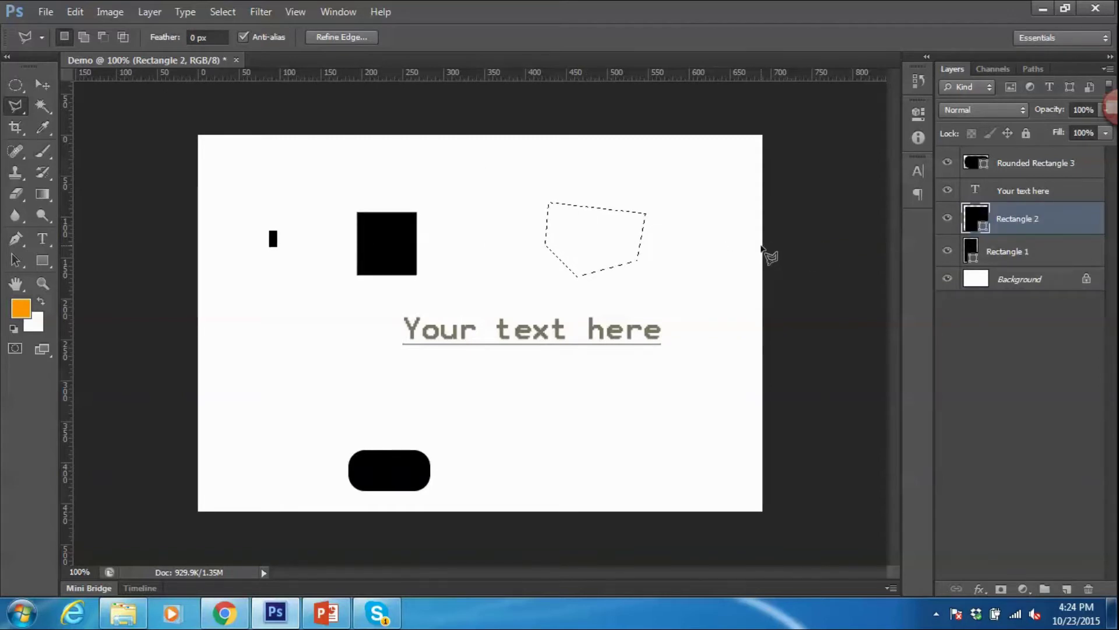
pyautogui.hotkey('ctrl', 'z')
pyautogui.rightClick(999, 218)
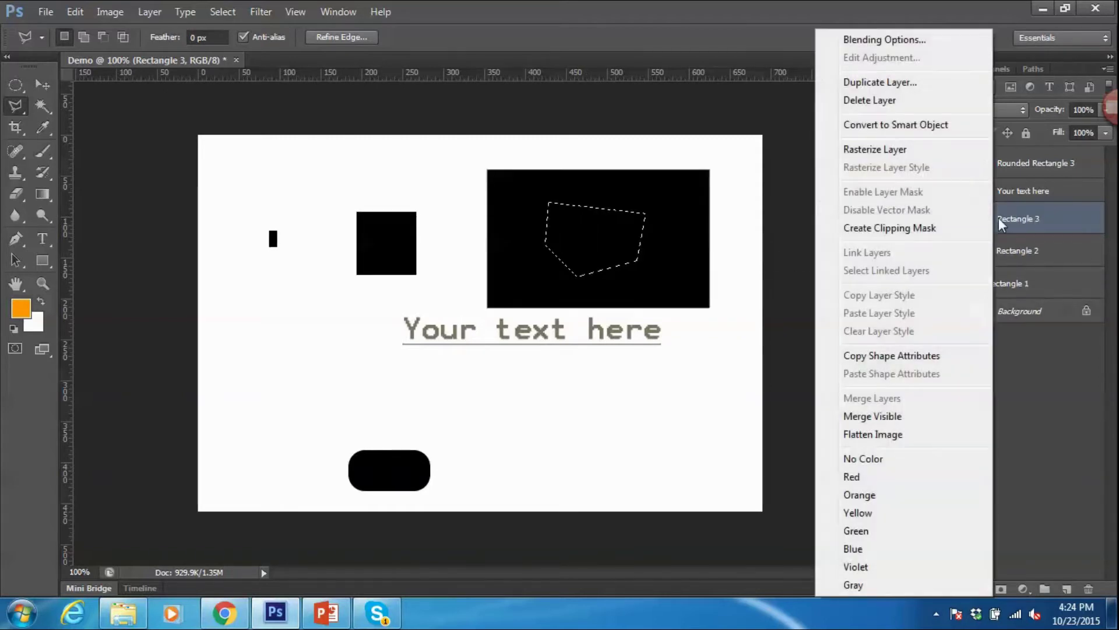
pyautogui.click(878, 150)
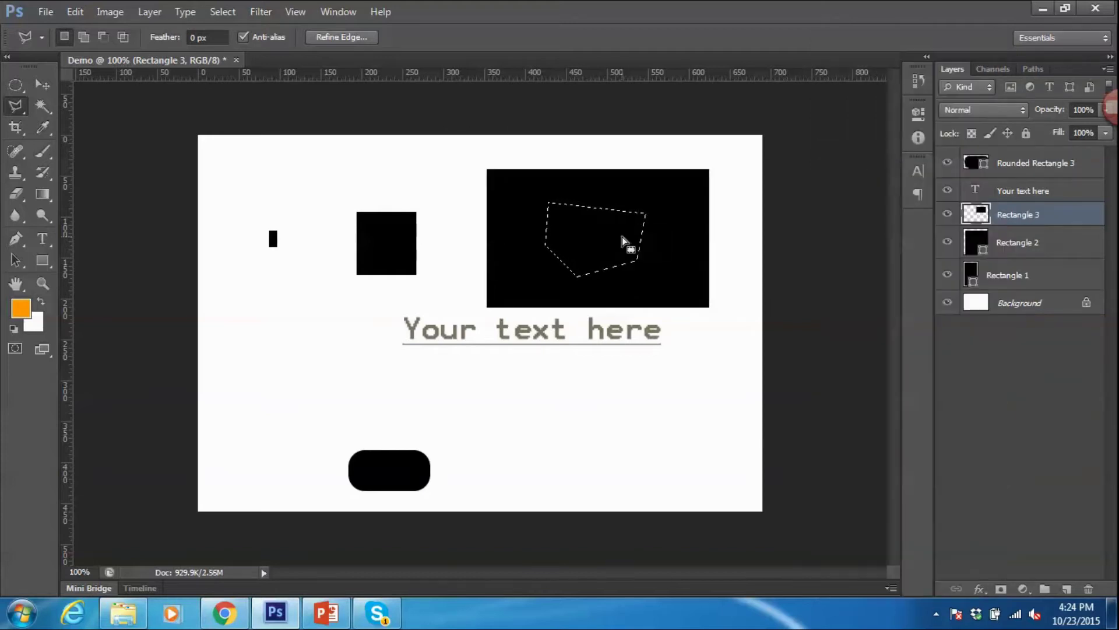
pyautogui.press('Delete')
# Step: Add the indented sub-bullet 'Before that you have to Rasterize the layer' and fix its typo
pyautogui.hotkey('alt', 'Tab')
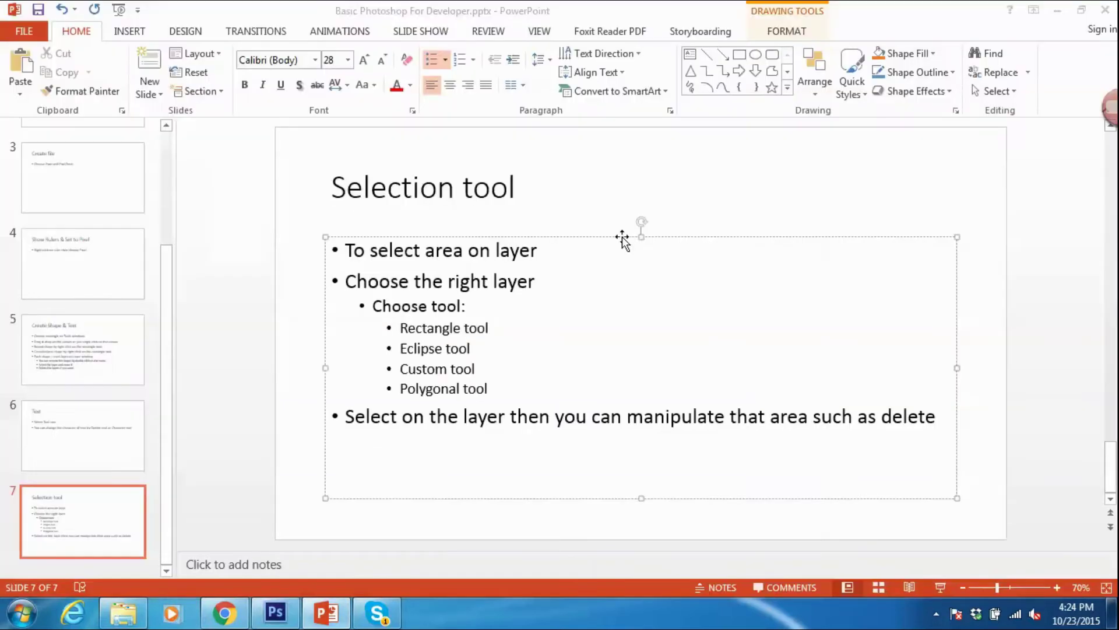
pyautogui.press('Return')
pyautogui.press('Tab')
pyautogui.write('Before that you have to Ras')
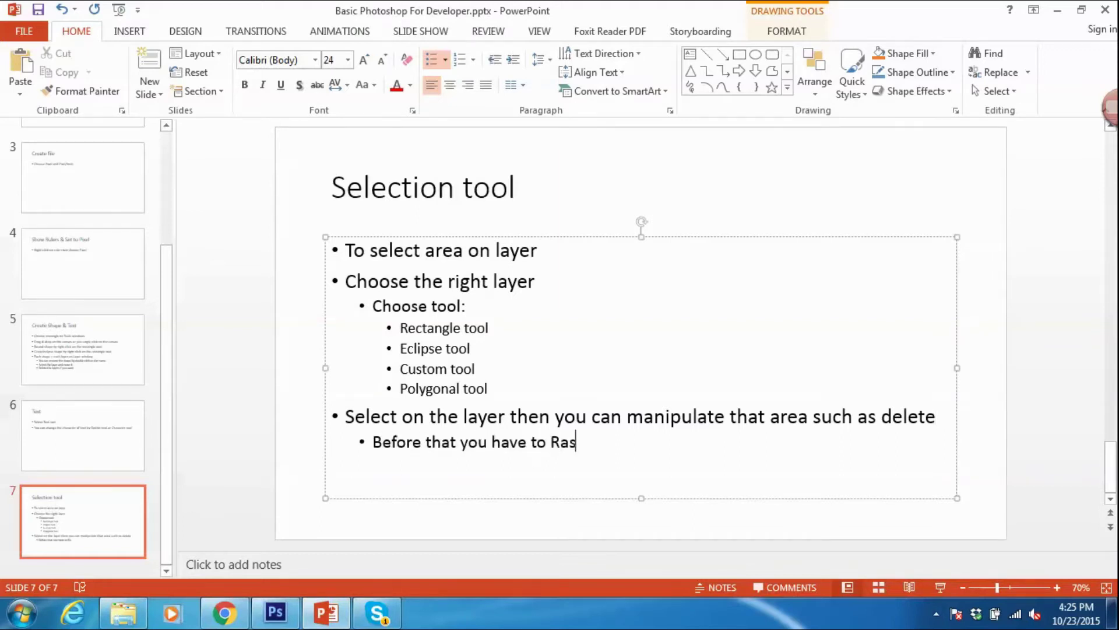
pyautogui.write('elize the yer')
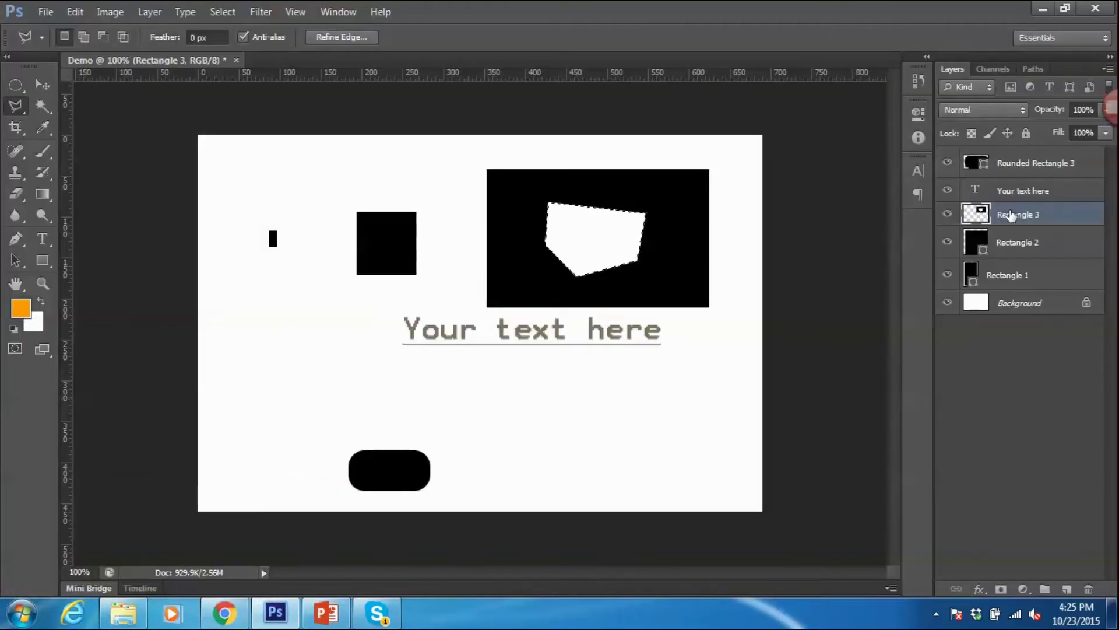
pyautogui.rightClick(1011, 216)
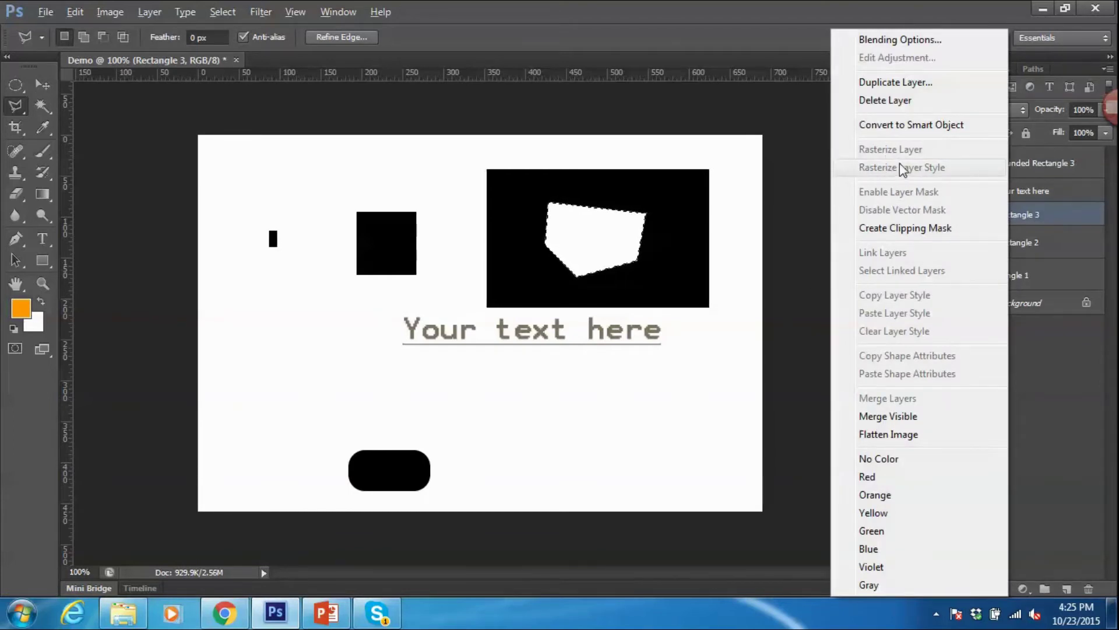
pyautogui.hotkey('alt', 'Tab')
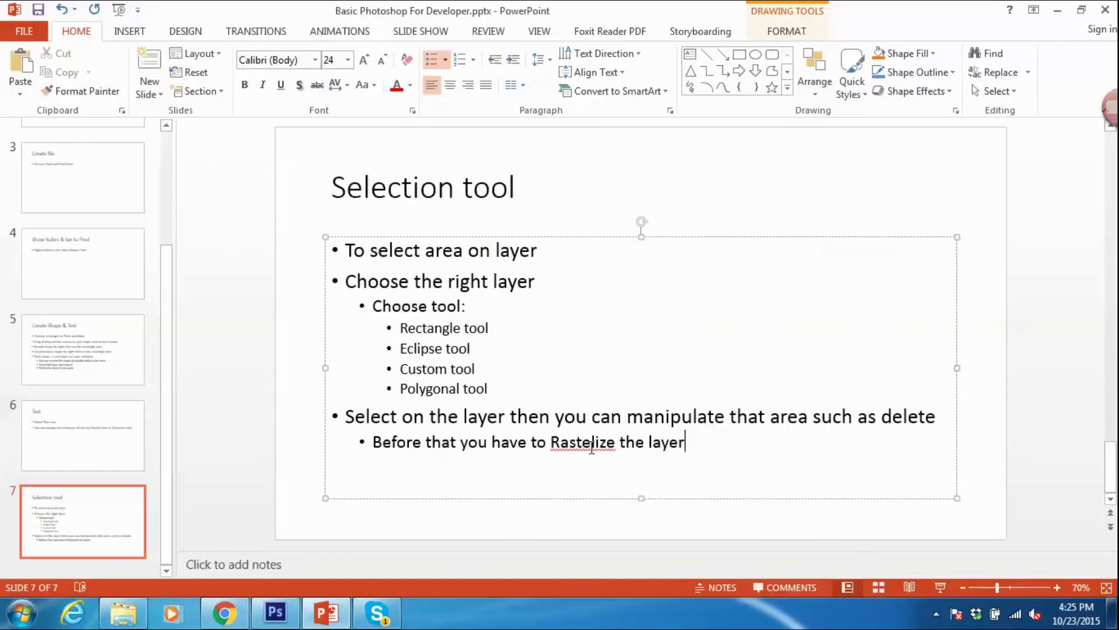
pyautogui.click(593, 442)
pyautogui.write('r')
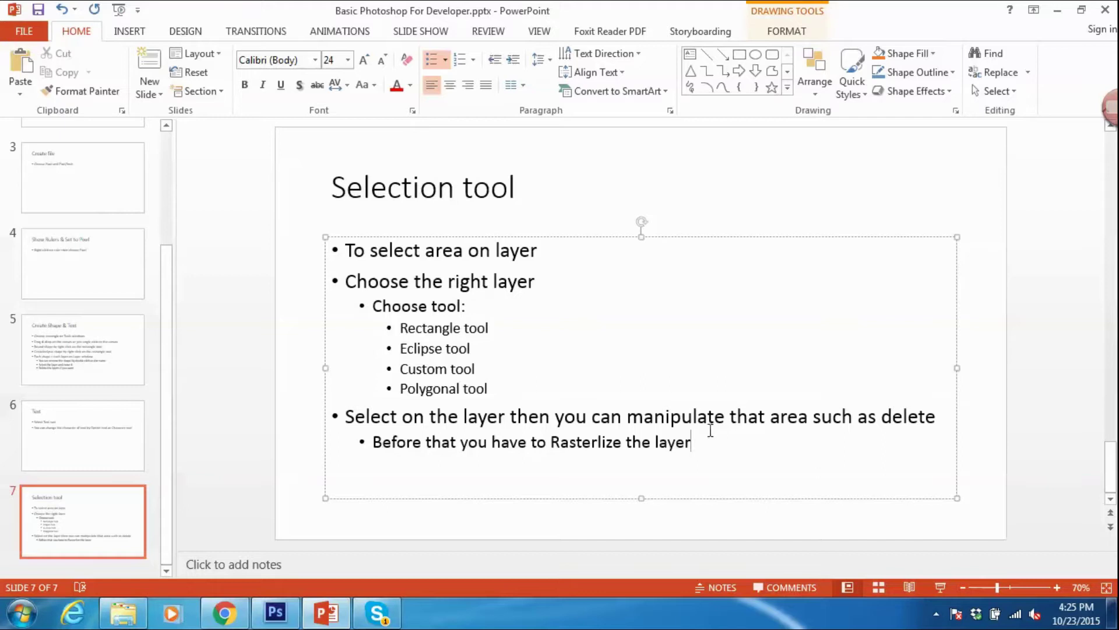
# Step: Make the word 'Rasterlize' in the last bullet red, then switch to Photoshop
pyautogui.doubleClick(585, 442)
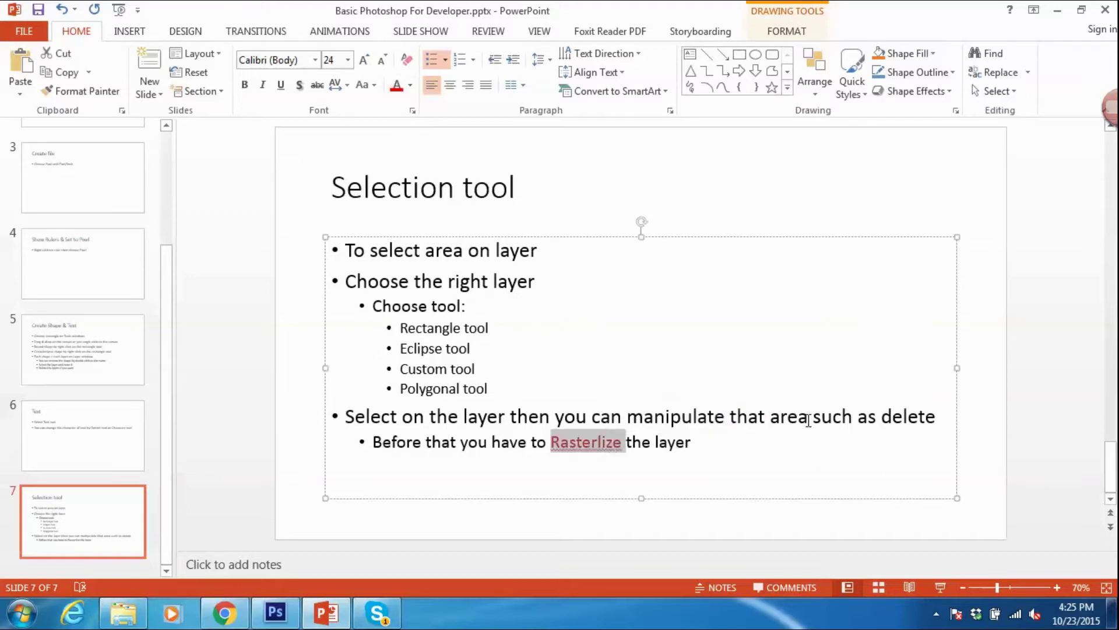
pyautogui.click(793, 440)
pyautogui.hotkey('alt', 'Tab')
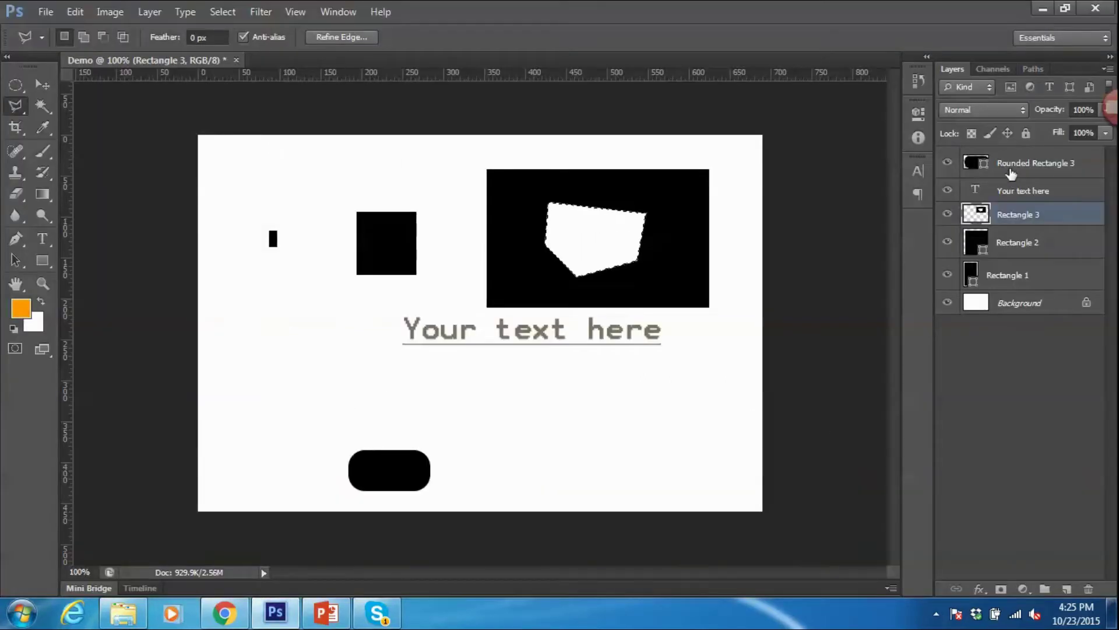
# Step: Move the Rounded Rectangle 3 black shape up and to the left
pyautogui.click(1015, 166)
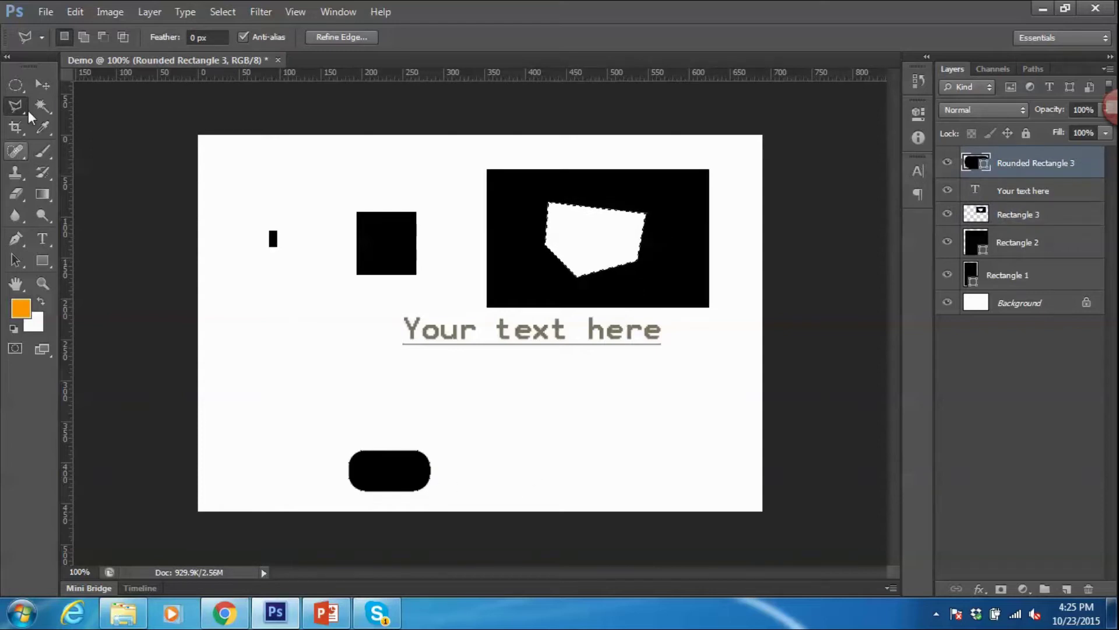
pyautogui.press('v')
pyautogui.moveTo(393, 475)
pyautogui.mouseDown()
pyautogui.moveTo(323, 396)
pyautogui.moveTo(337, 399)
pyautogui.mouseUp()
# Step: Rasterize the Rounded Rectangle 3 layer and delete an oval area from it
pyautogui.press('m')
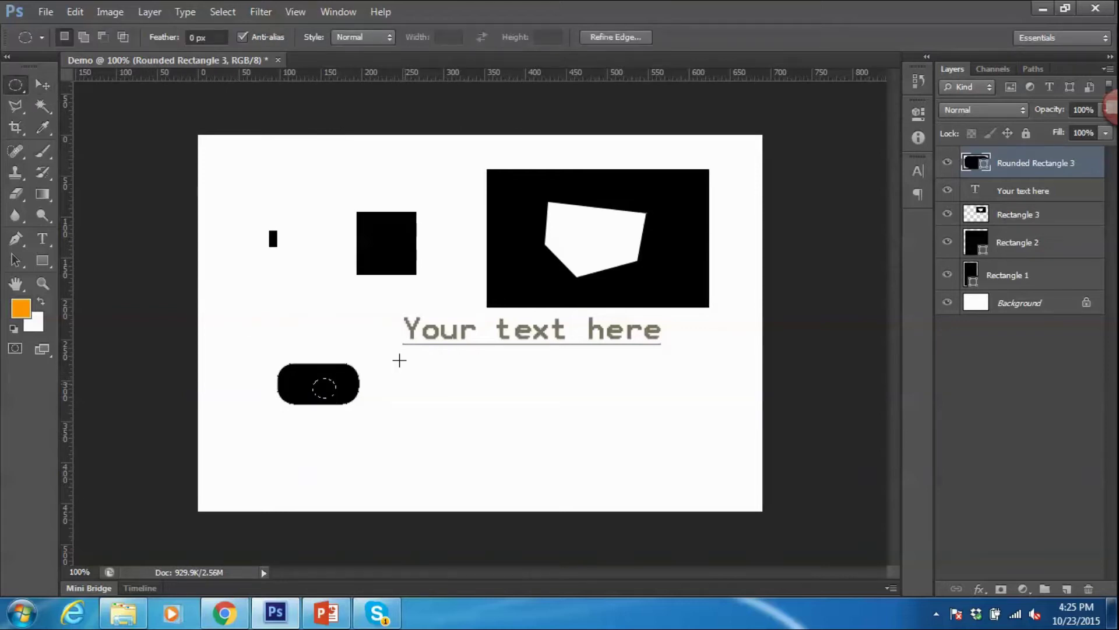
pyautogui.rightClick(1005, 161)
pyautogui.click(884, 149)
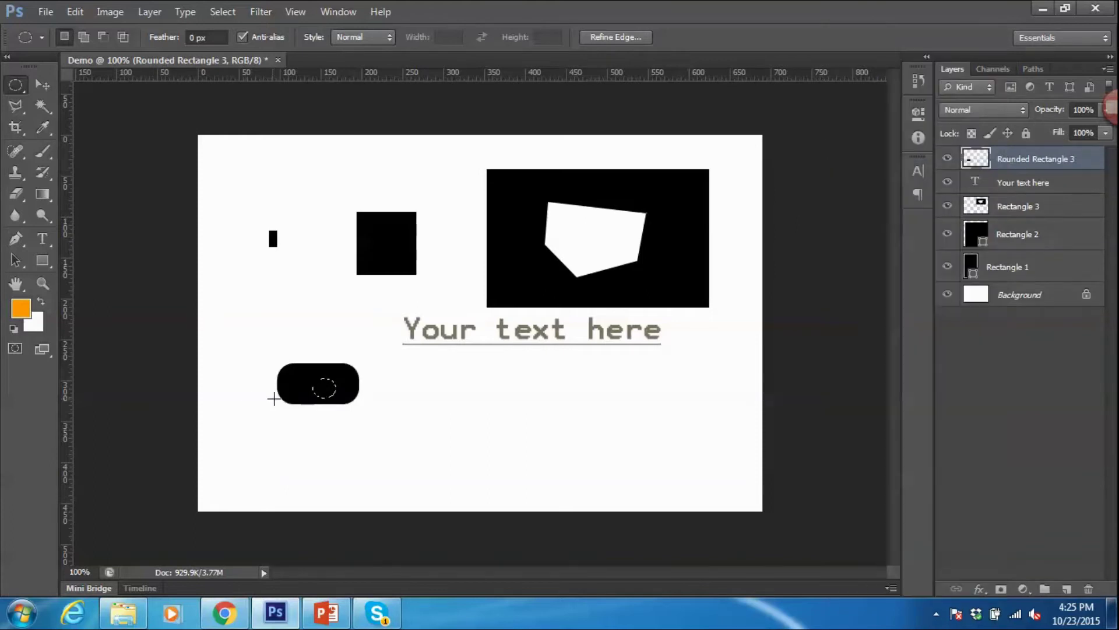
pyautogui.press('Delete')
pyautogui.hotkey('alt', 'Tab')
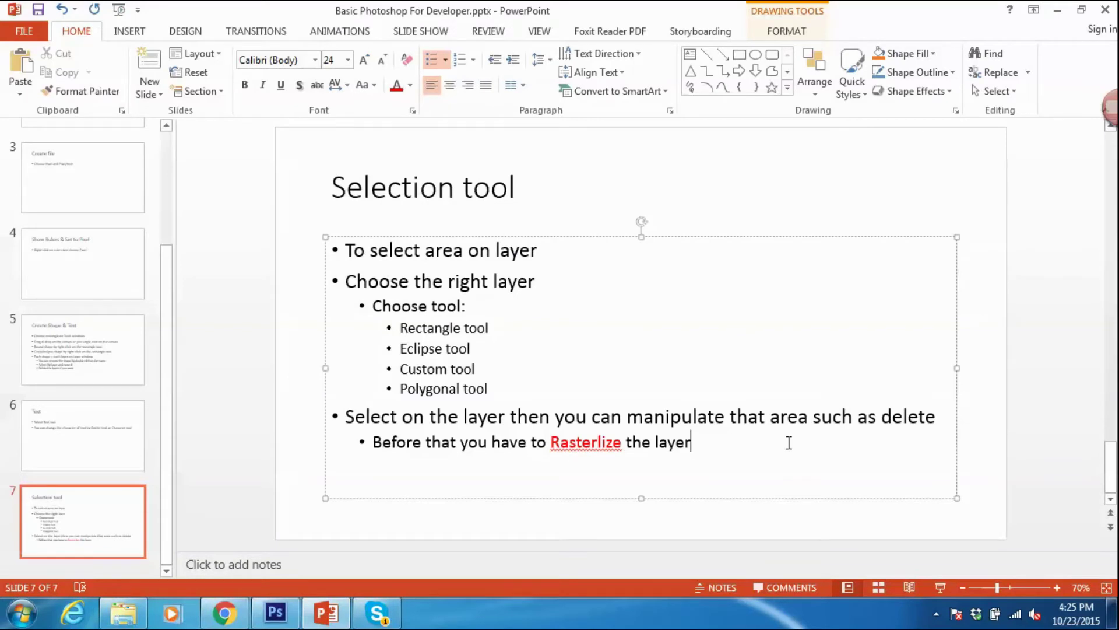
# Step: Add a top-level bullet 'Ctrl+D to deselect the selection area'
pyautogui.hotkey('shift', 'Tab')
pyautogui.write('Ctrl')
pyautogui.write('+D')
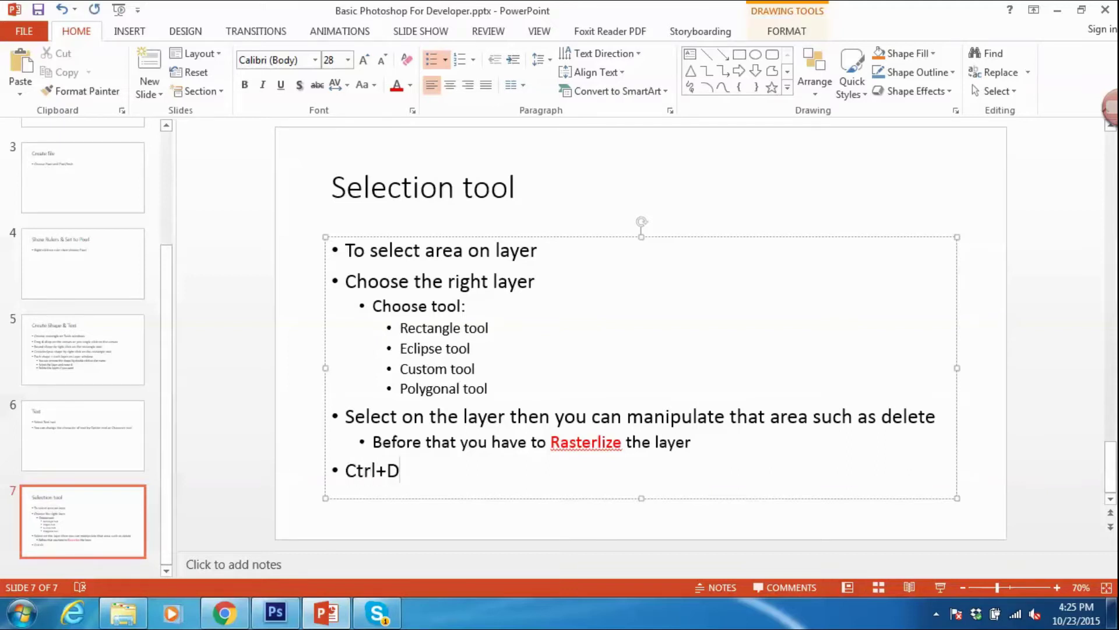
pyautogui.write(' to dis')
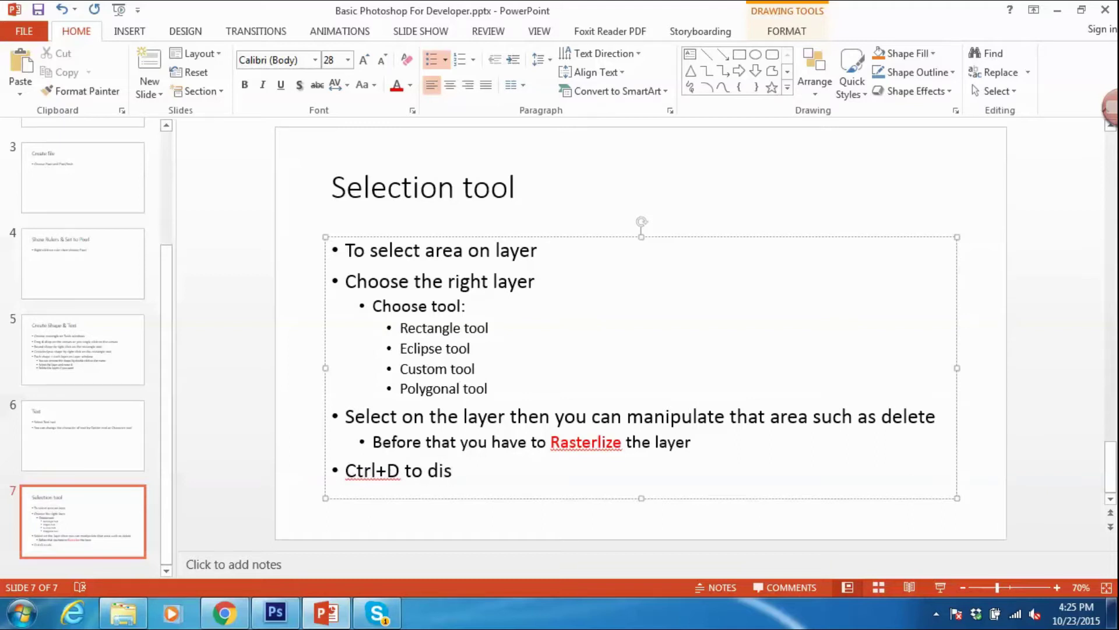
pyautogui.press('BackSpace')
pyautogui.press('BackSpace')
pyautogui.press('BackSpace')
pyautogui.write('clear t')
pyautogui.press('BackSpace')
pyautogui.press('BackSpace')
pyautogui.press('BackSpace')
pyautogui.press('BackSpace')
pyautogui.press('BackSpace')
pyautogui.write('deselect the ')
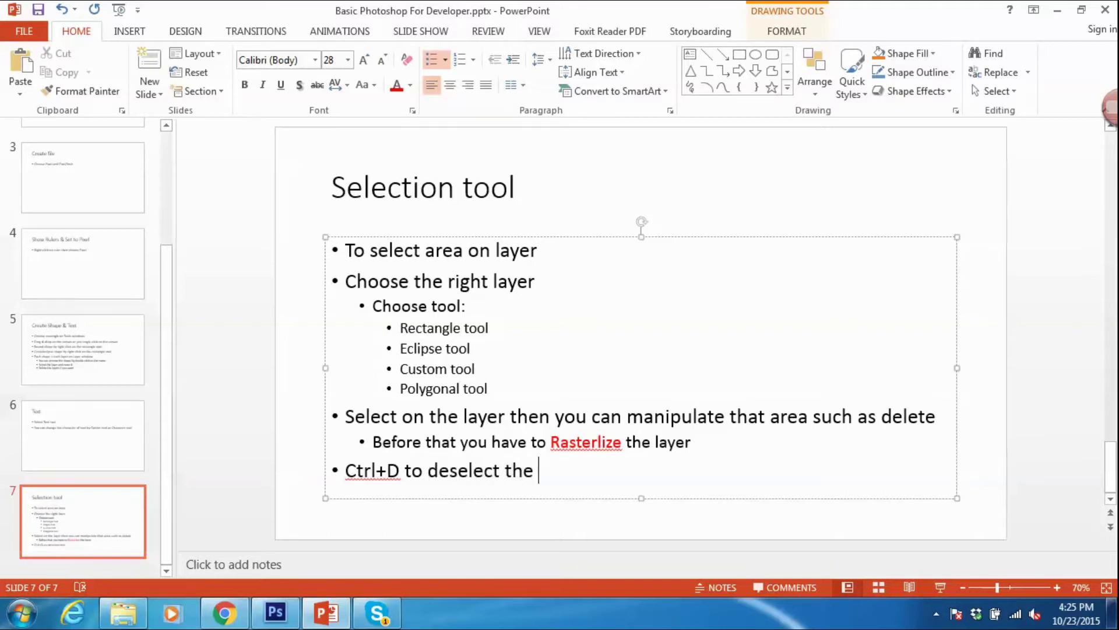
pyautogui.write('selection area')
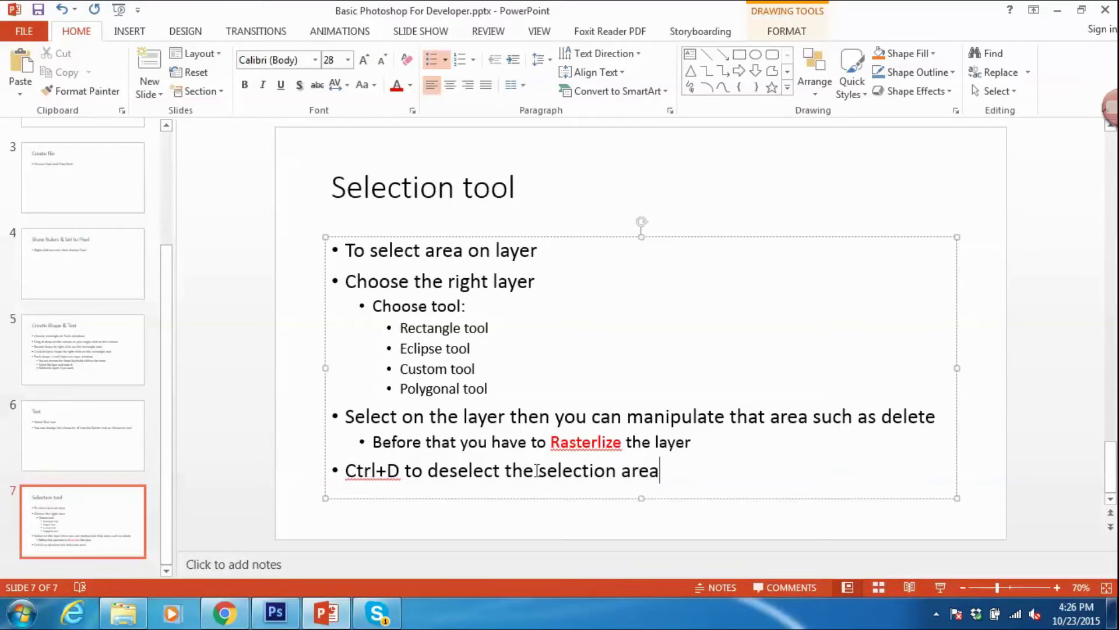
# Step: In Photoshop, draw several oval selections and clear the last one with Ctrl+D
pyautogui.hotkey('alt', 'Tab')
pyautogui.moveTo(476, 374); pyautogui.dragTo(575, 453)
pyautogui.click(593, 450)
pyautogui.moveTo(250, 289); pyautogui.dragTo(342, 357)
pyautogui.click(483, 384)
pyautogui.moveTo(451, 378); pyautogui.dragTo(565, 443)
pyautogui.hotkey('ctrl', 'd')
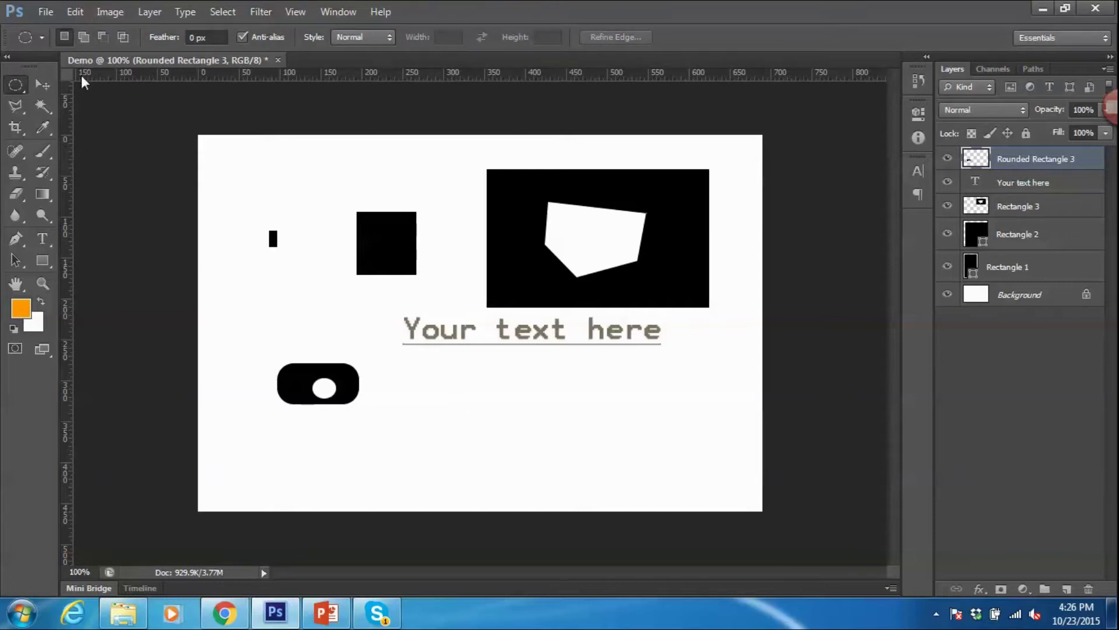
# Step: Draw a small oval selection on the black Rectangle 2 and move it higher
pyautogui.moveTo(501, 251); pyautogui.dragTo(523, 271)
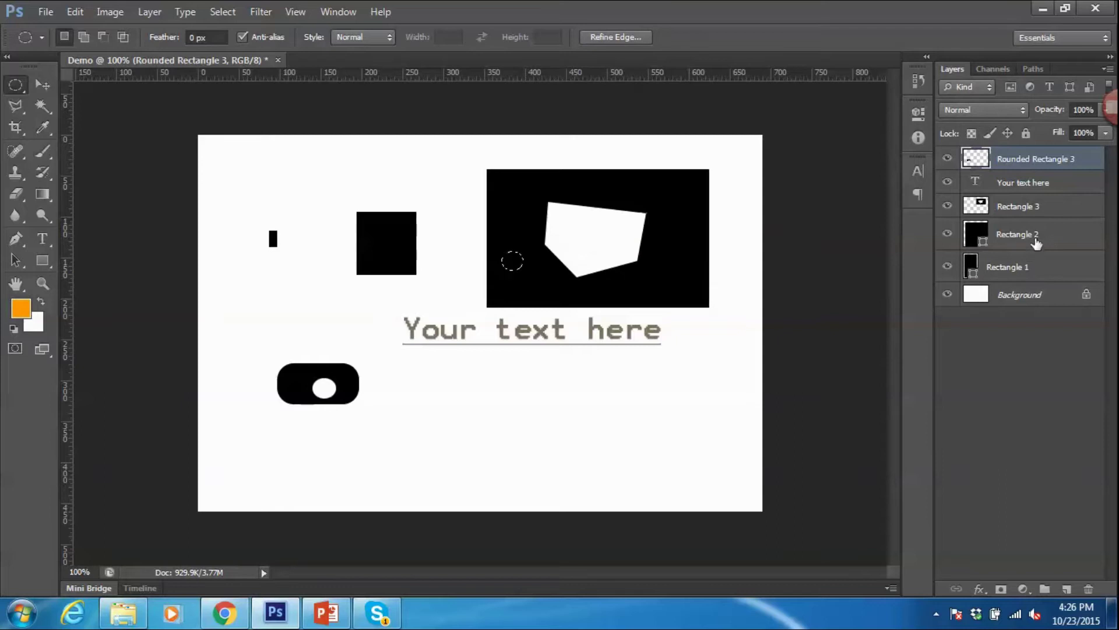
pyautogui.click(1036, 244)
pyautogui.click(947, 235)
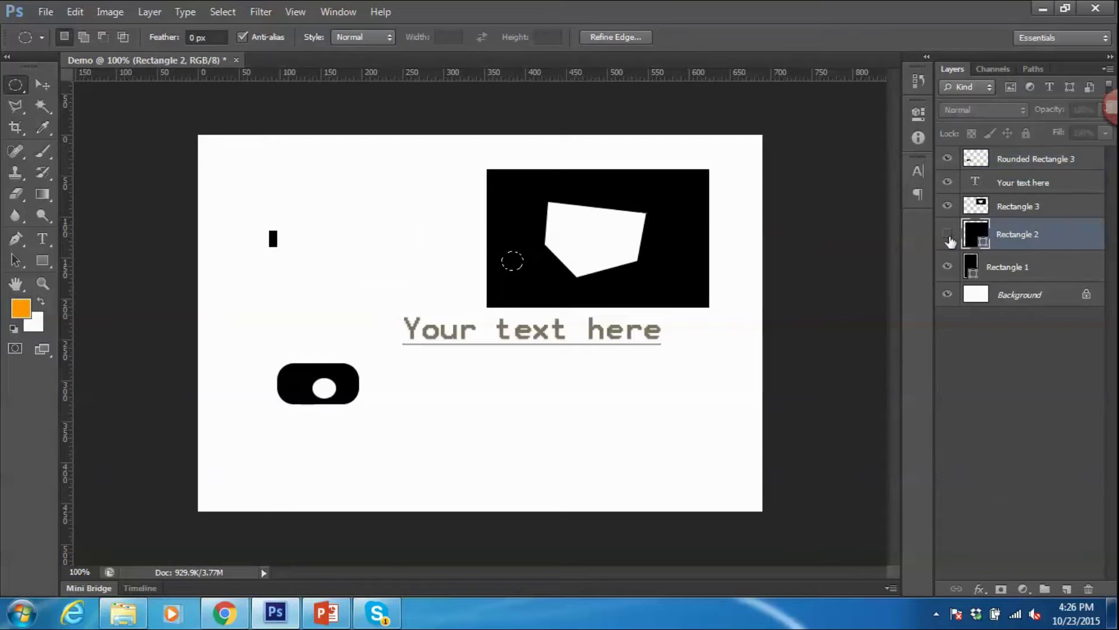
pyautogui.click(948, 205)
pyautogui.moveTo(515, 267); pyautogui.dragTo(508, 237)
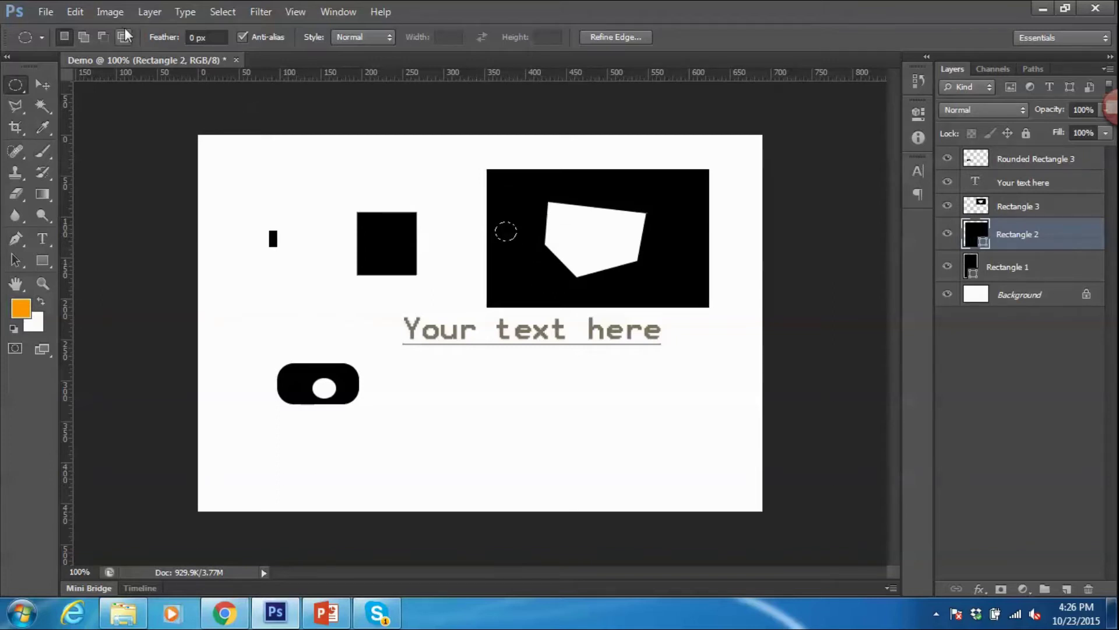
# Step: Fill the selection with black via Edit > Fill, then undo the fill
pyautogui.click(74, 12)
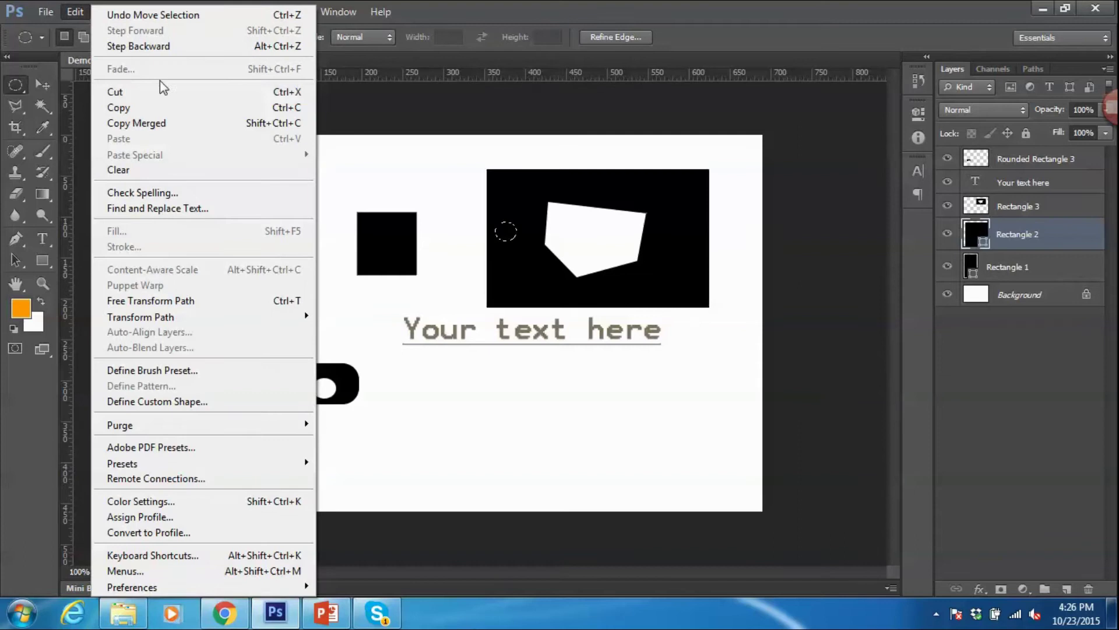
pyautogui.click(161, 91)
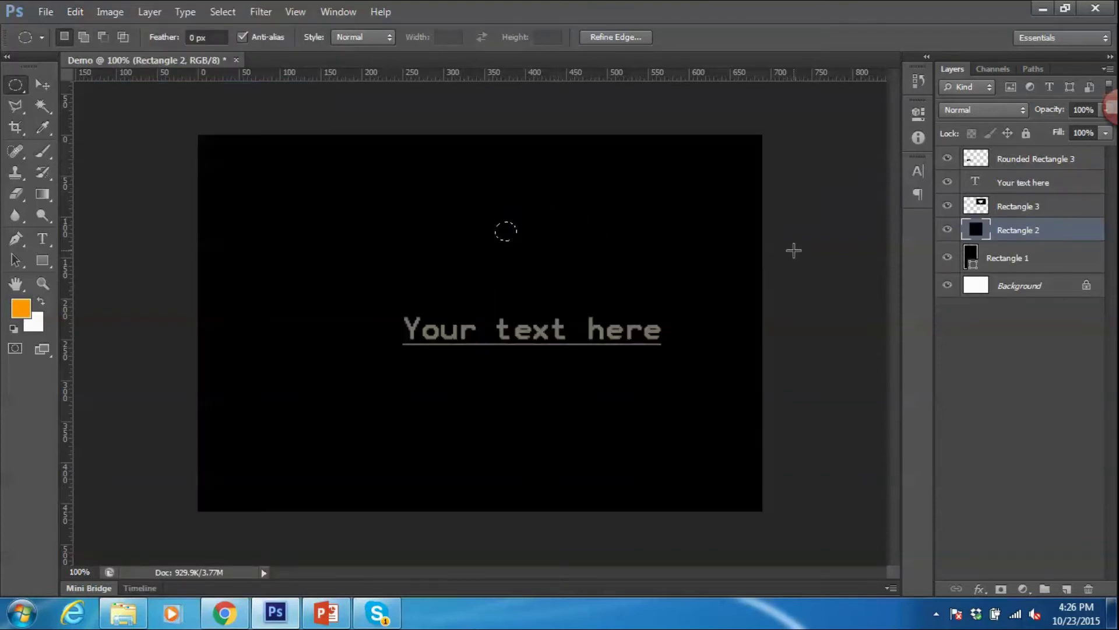
pyautogui.hotkey('ctrl', 'z')
pyautogui.click(956, 307)
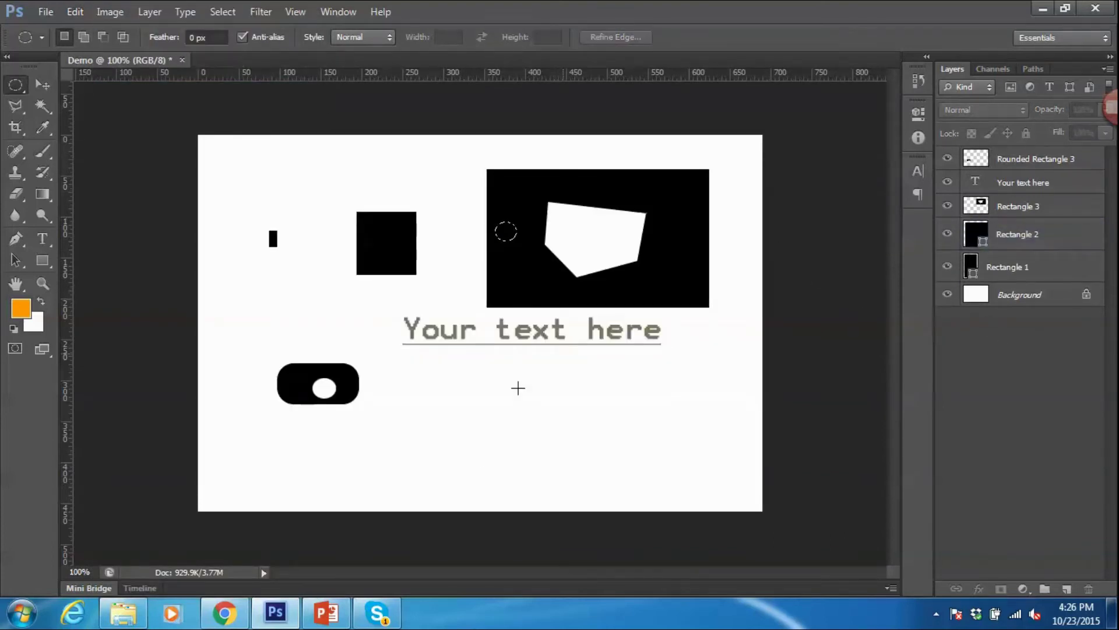
pyautogui.click(344, 613)
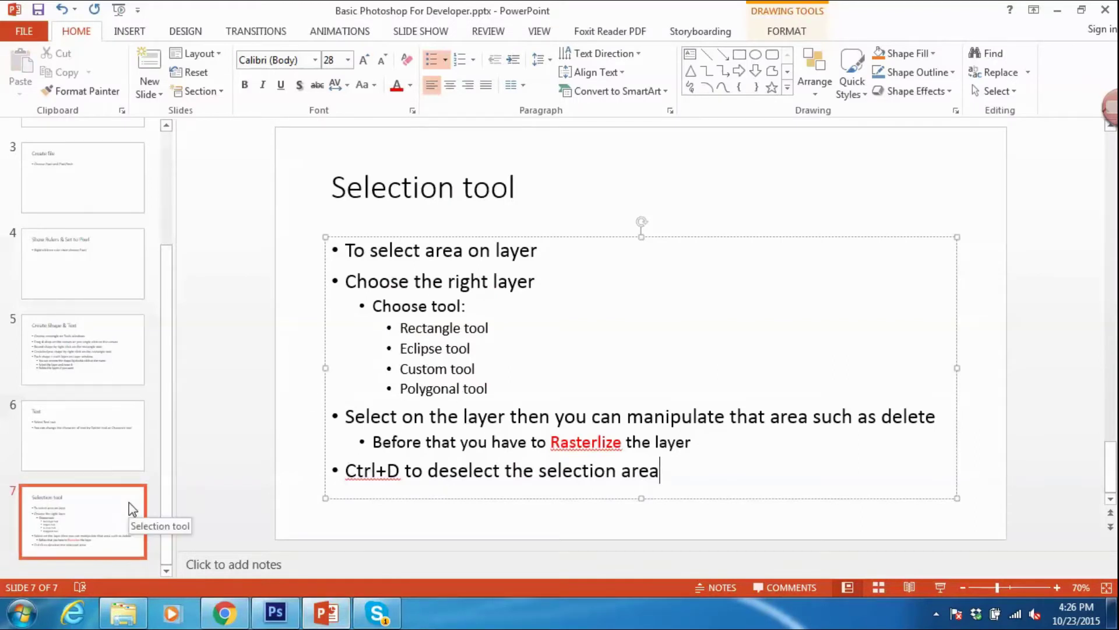
# Step: Add a slide after slide 7 titled 'Undo & History' with bullet 'Ctrl + Z: undo one time'
pyautogui.click(111, 564)
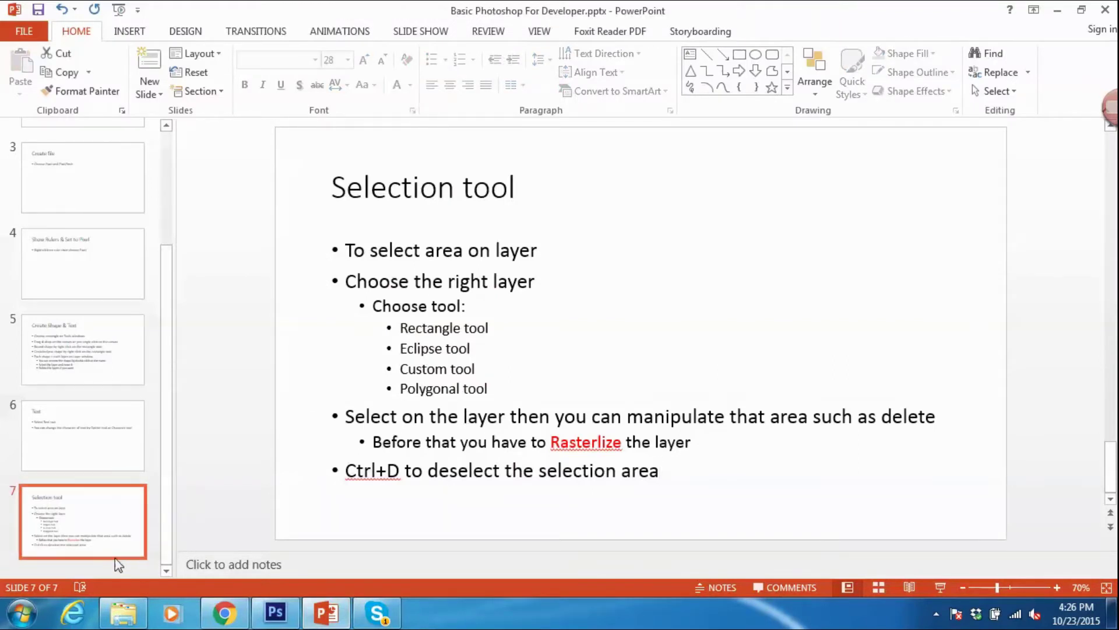
pyautogui.rightClick(110, 565)
pyautogui.click(146, 532)
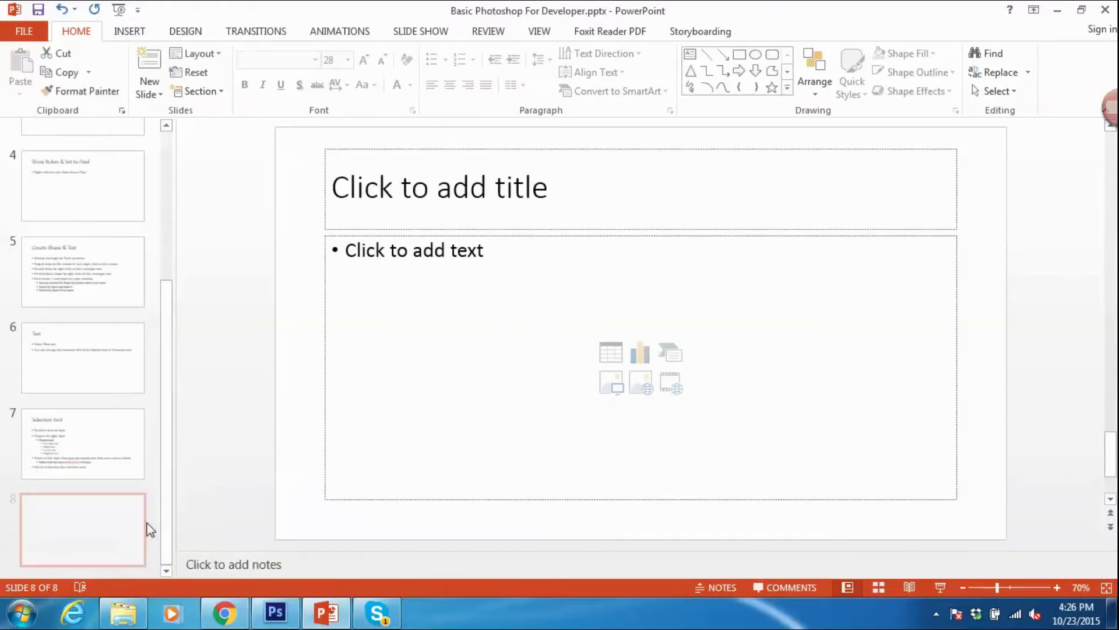
pyautogui.click(437, 192)
pyautogui.write('Undo ')
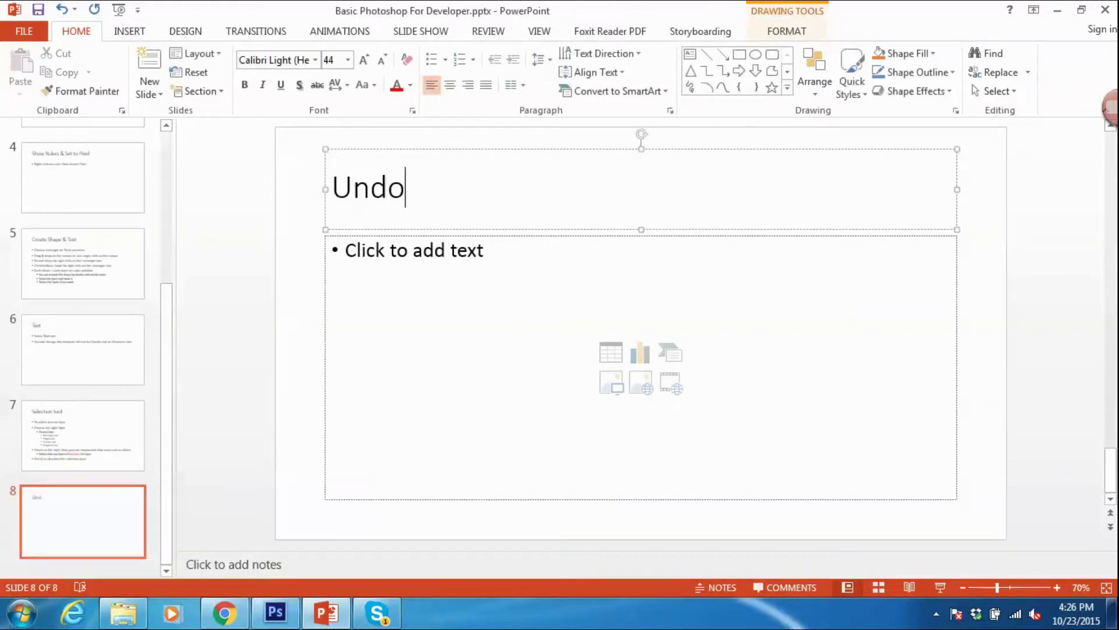
pyautogui.write('& History')
pyautogui.click(455, 274)
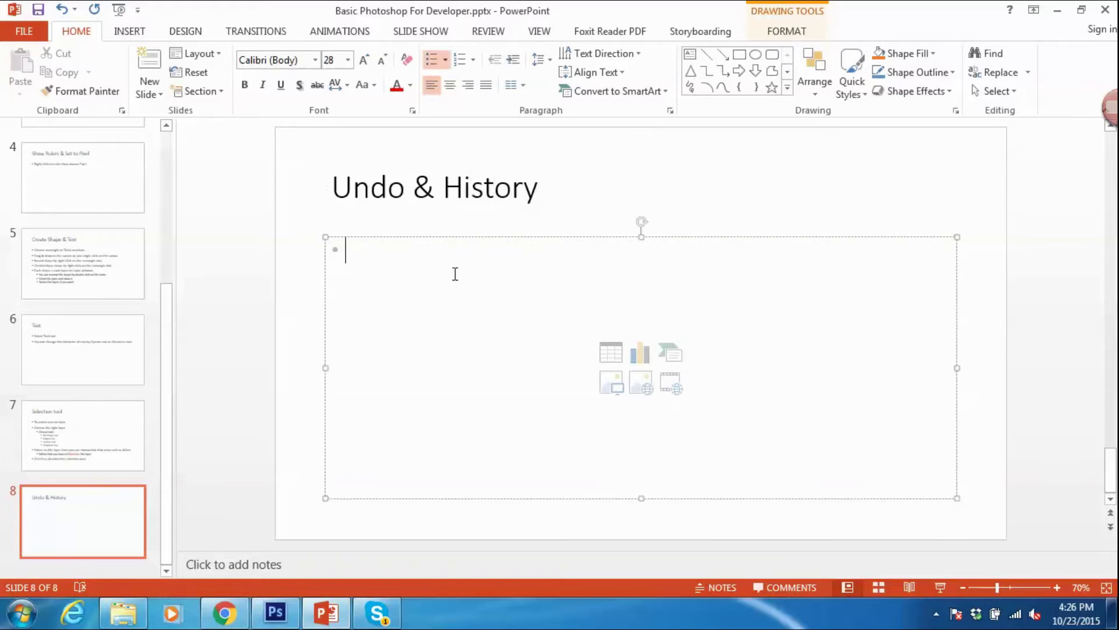
pyautogui.write('Ctrl ')
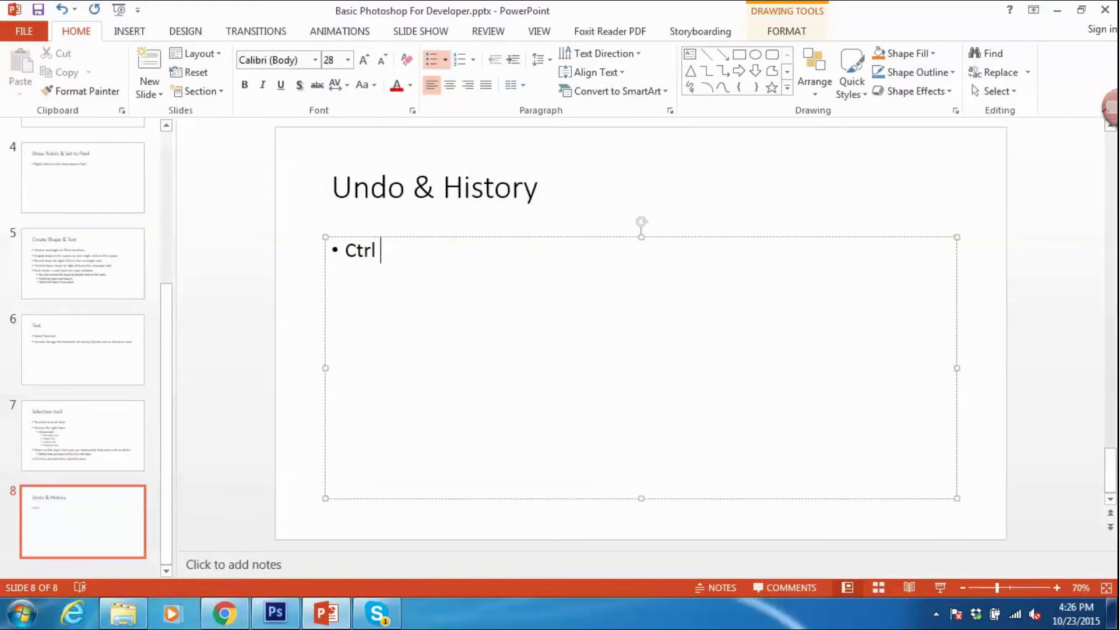
pyautogui.write('+ Z: undo one time')
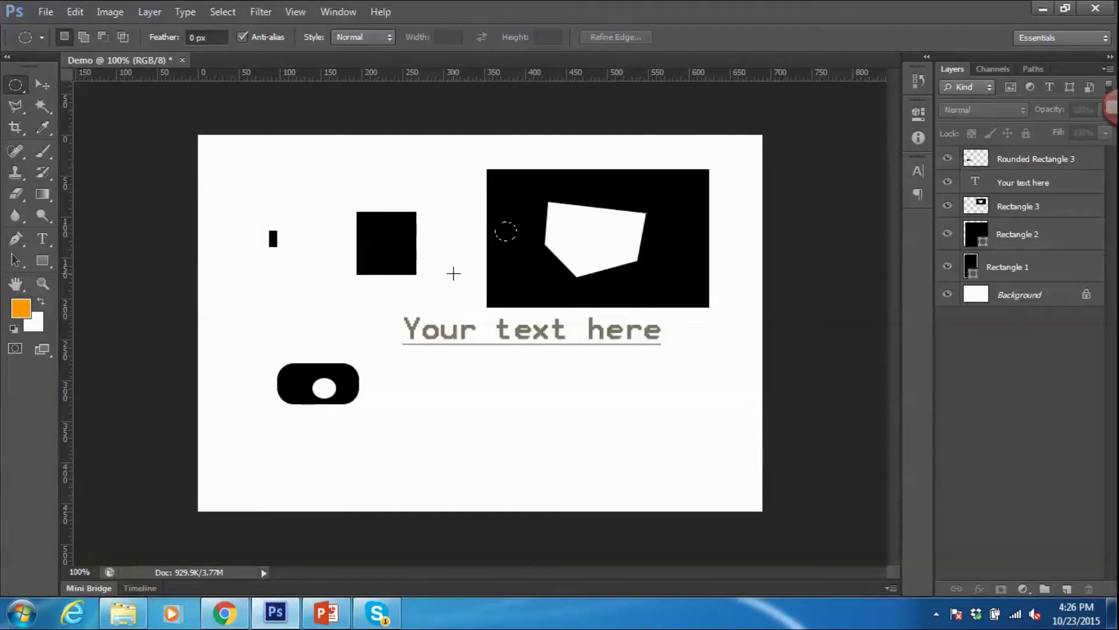
# Step: Demonstrate repeated Ctrl+Z undo steps in Photoshop
pyautogui.hotkey('ctrl', 'z')
pyautogui.hotkey('ctrl', 'z')
pyautogui.hotkey('ctrl', 'z')
pyautogui.hotkey('ctrl', 'z')
pyautogui.hotkey('alt', 'Tab')
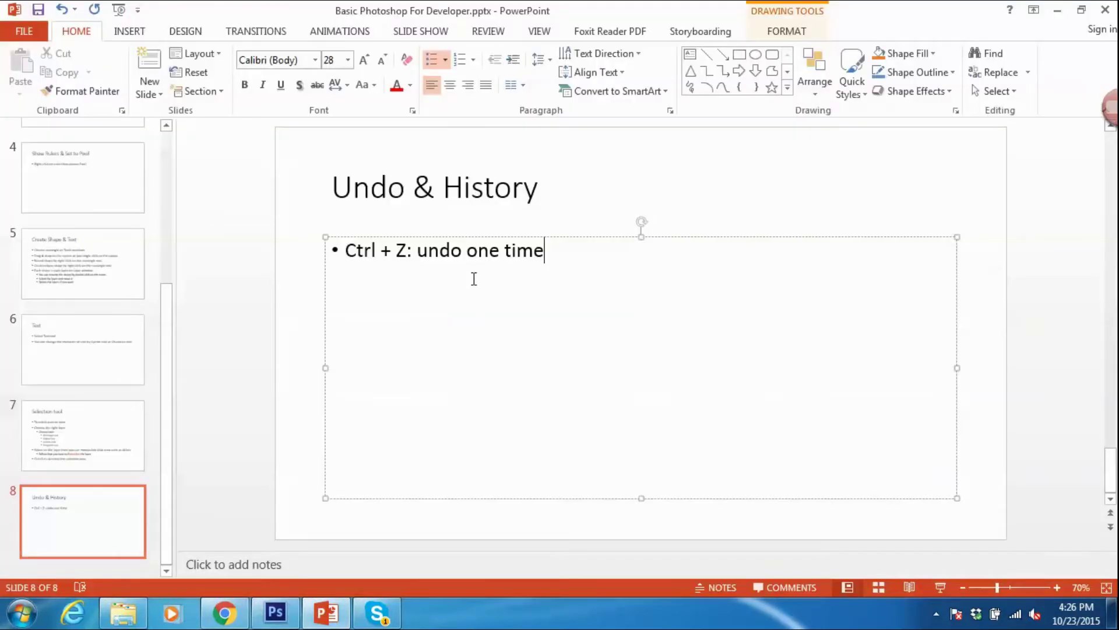
pyautogui.hotkey('alt', 'Tab')
pyautogui.hotkey('ctrl', 'z')
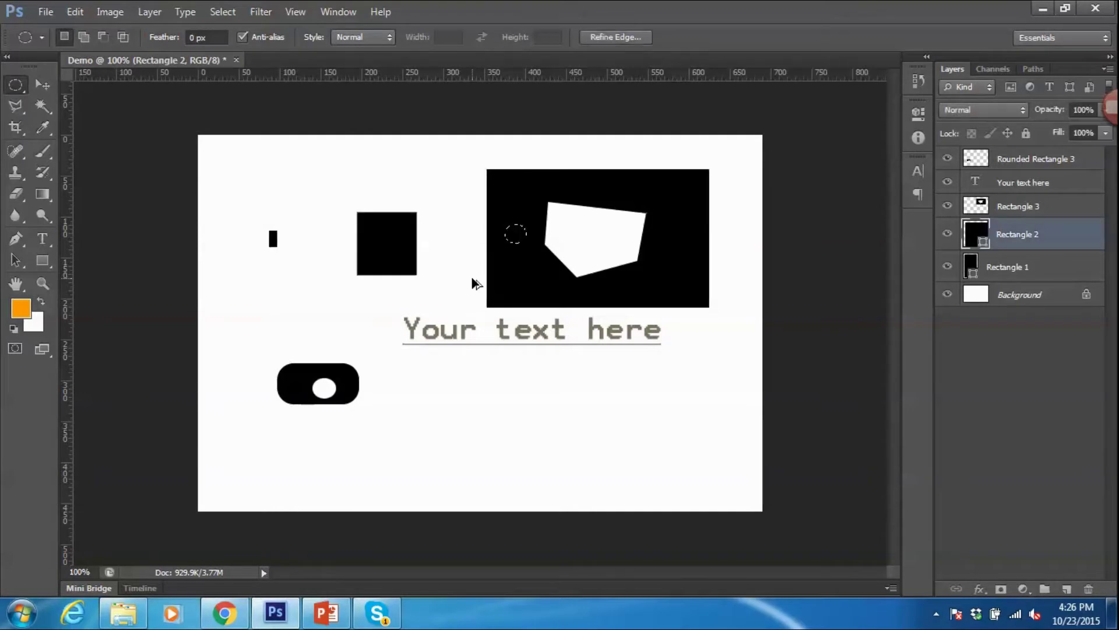
pyautogui.hotkey('ctrl', 'z')
pyautogui.hotkey('alt', 'Tab')
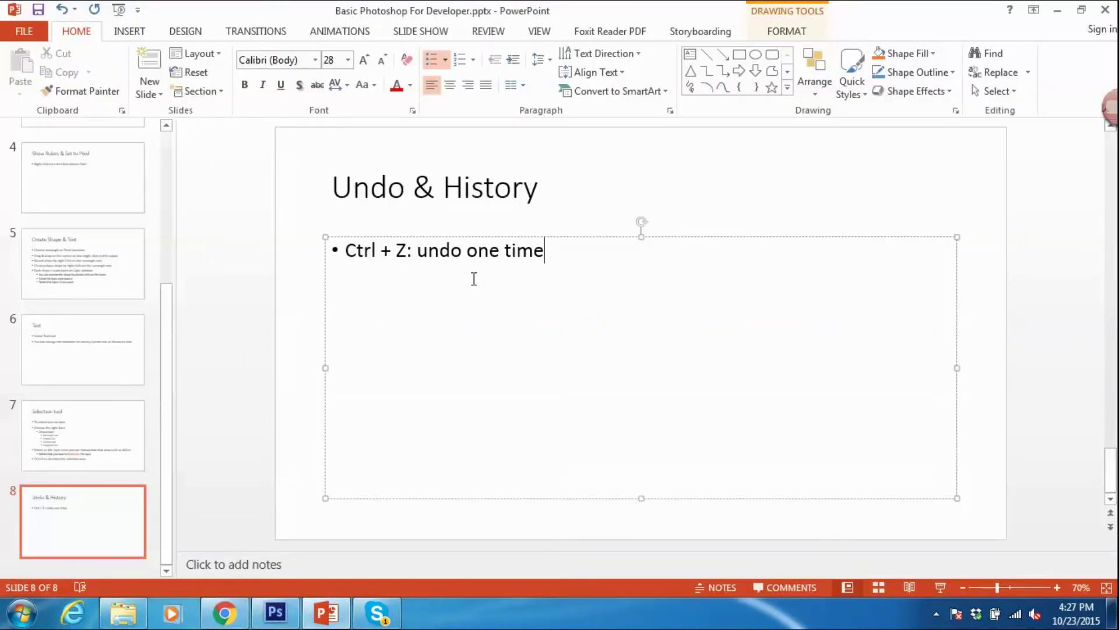
# Step: Add bullets 'Ctrl+ Alt+ Z: undo further' and 'Or you can select from History window'
pyautogui.press('Return')
pyautogui.write('Ctrl')
pyautogui.write('+ Alt')
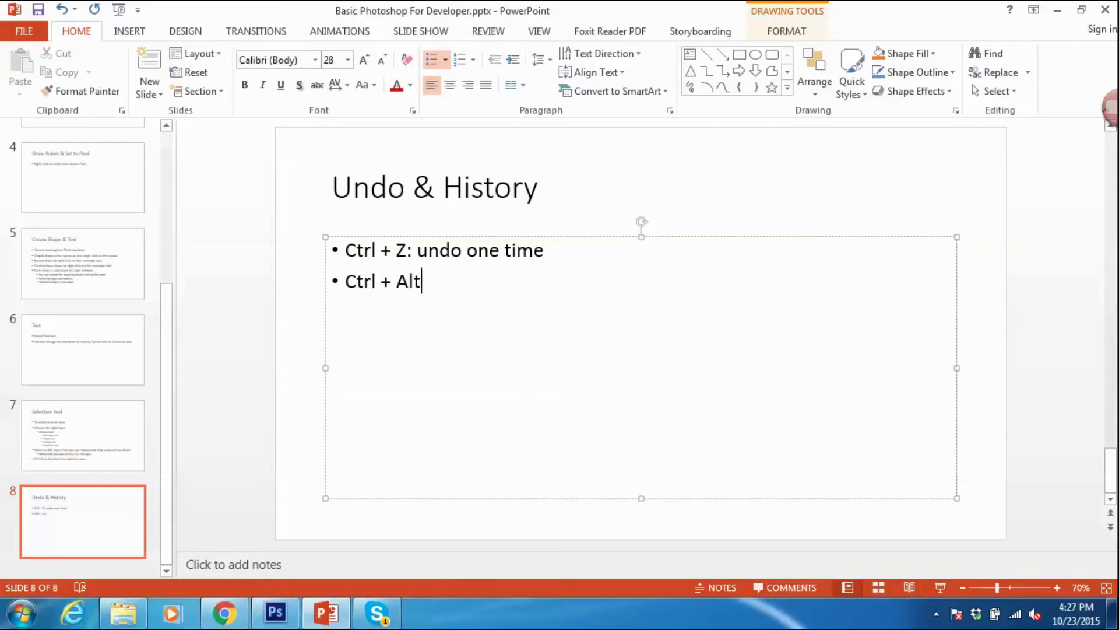
pyautogui.write('+ X')
pyautogui.press('BackSpace')
pyautogui.write('Z')
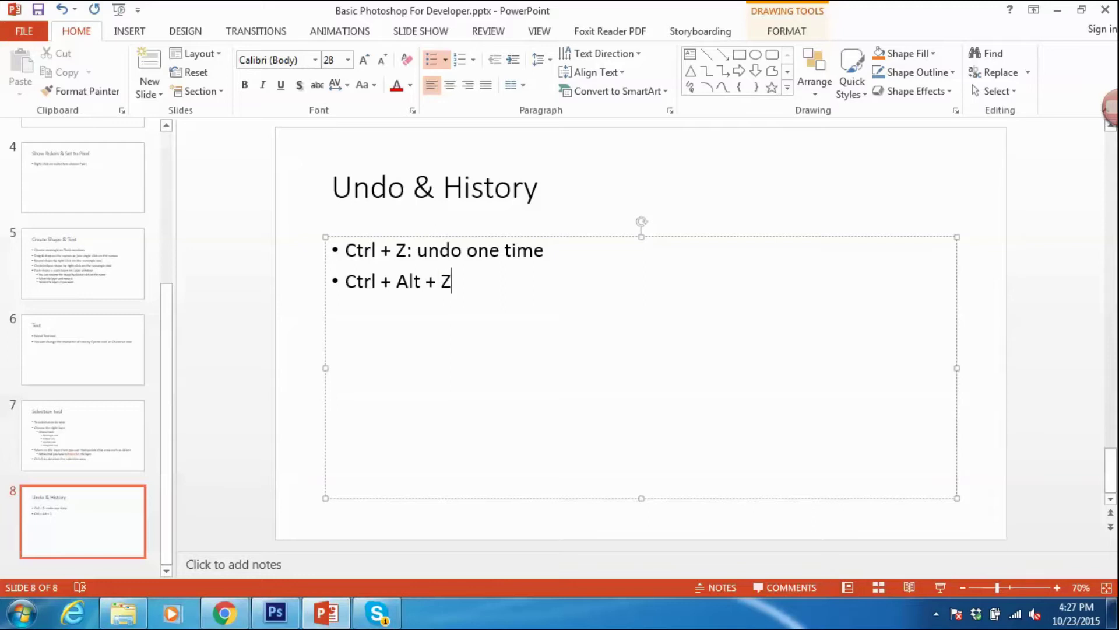
pyautogui.write(': undo ')
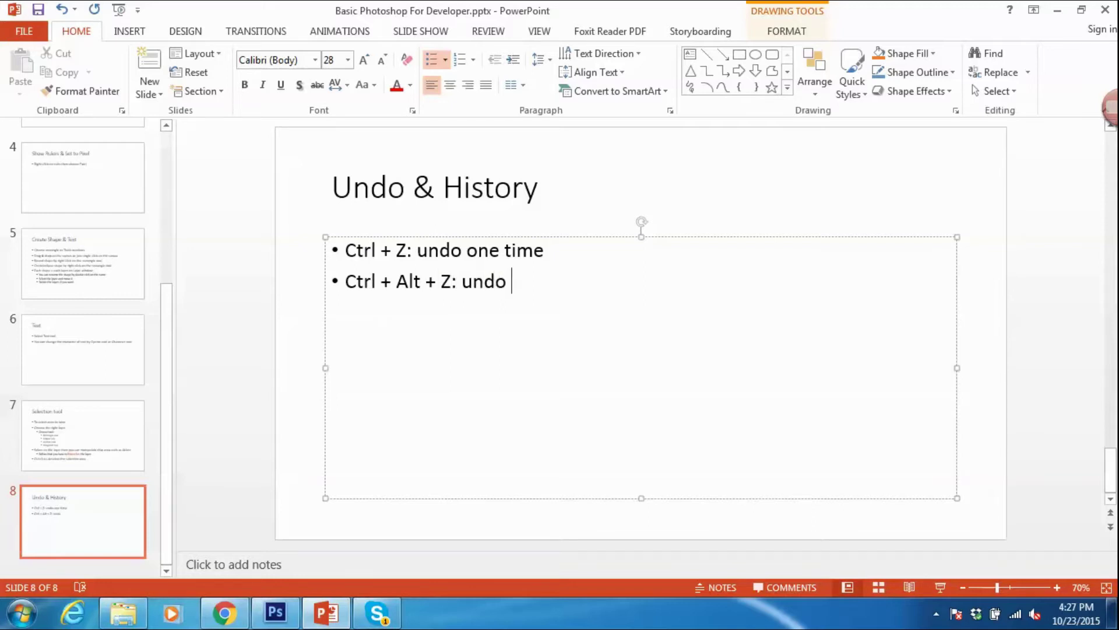
pyautogui.write('further ')
pyautogui.write('Or you can s')
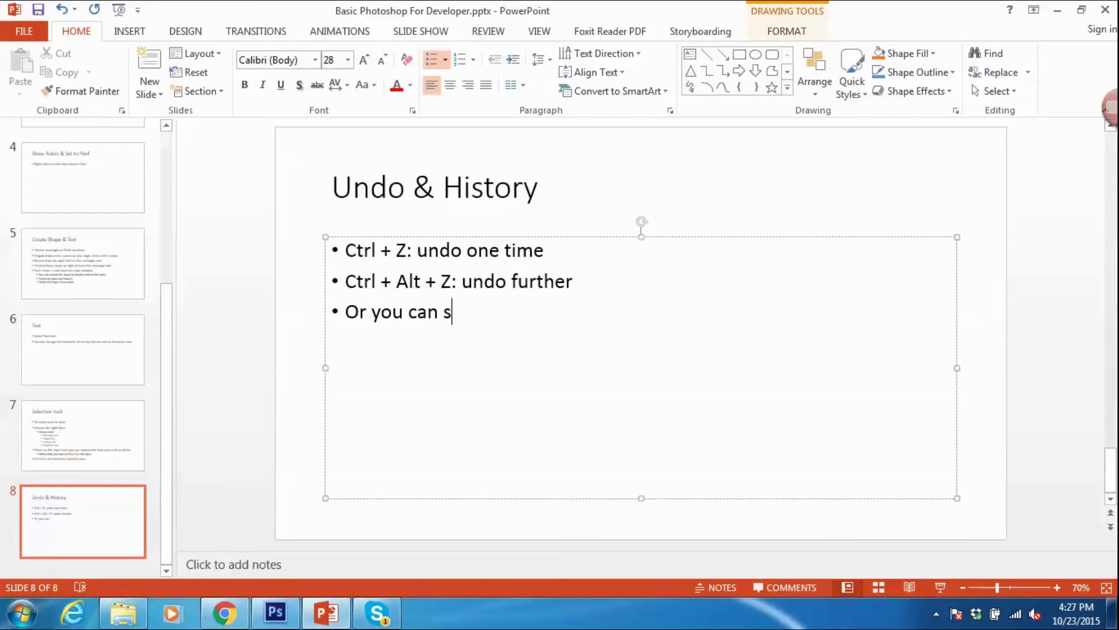
pyautogui.press('BackSpace')
pyautogui.write('ele')
pyautogui.press('BackSpace')
pyautogui.press('BackSpace')
pyautogui.write('lect from Histor')
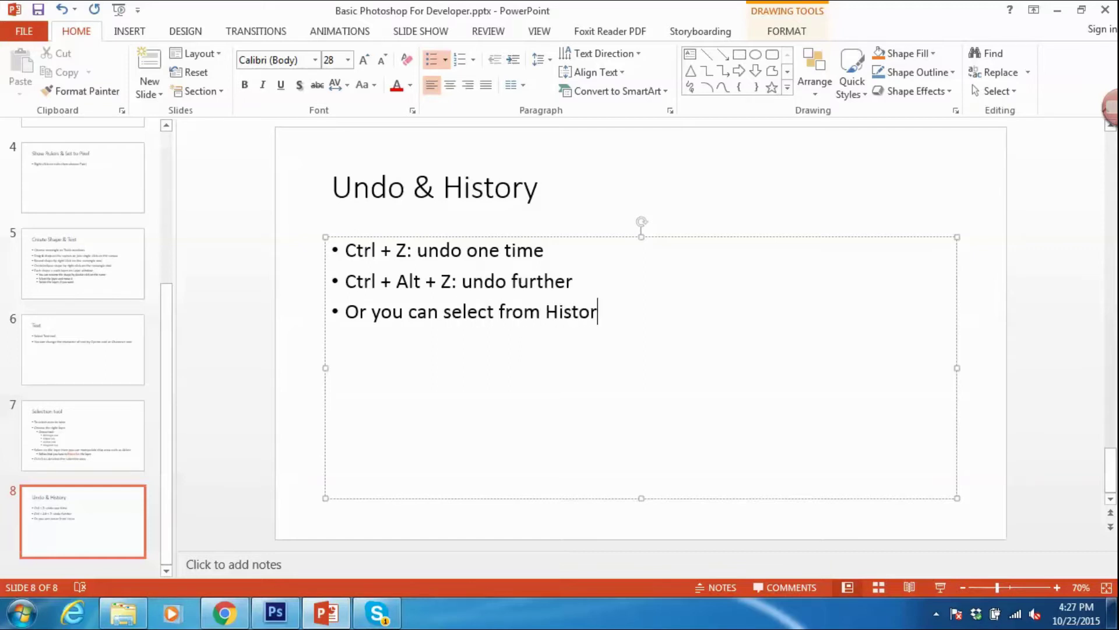
pyautogui.write('y window')
# Step: In Photoshop's History panel, revert the image to the Deselect step
pyautogui.hotkey('alt', 'Tab')
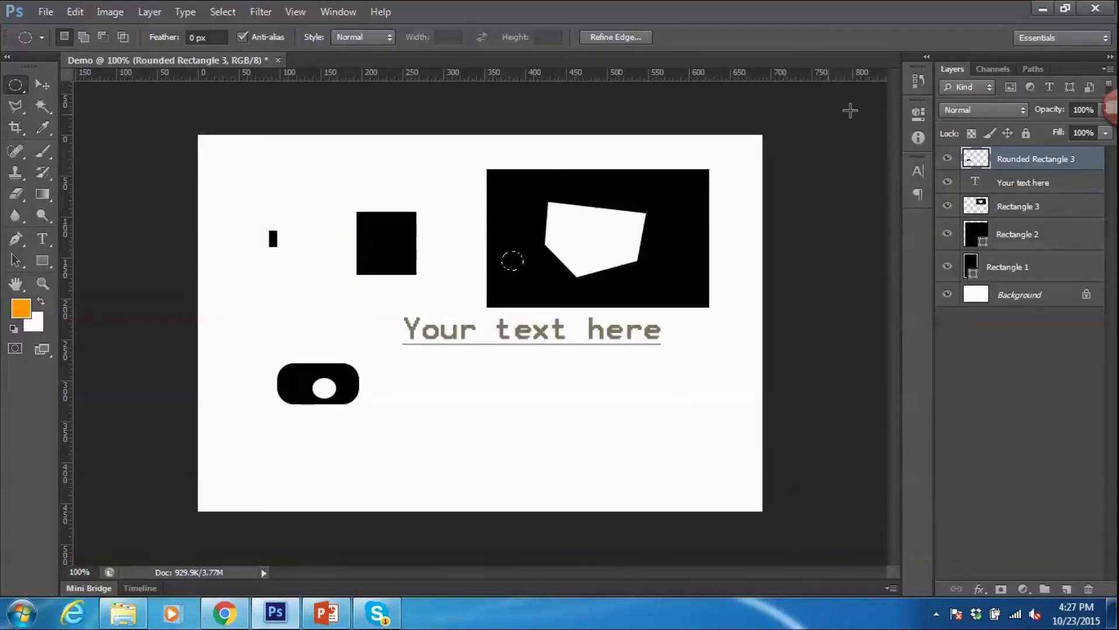
pyautogui.click(920, 84)
pyautogui.scroll(1, 815, 105)
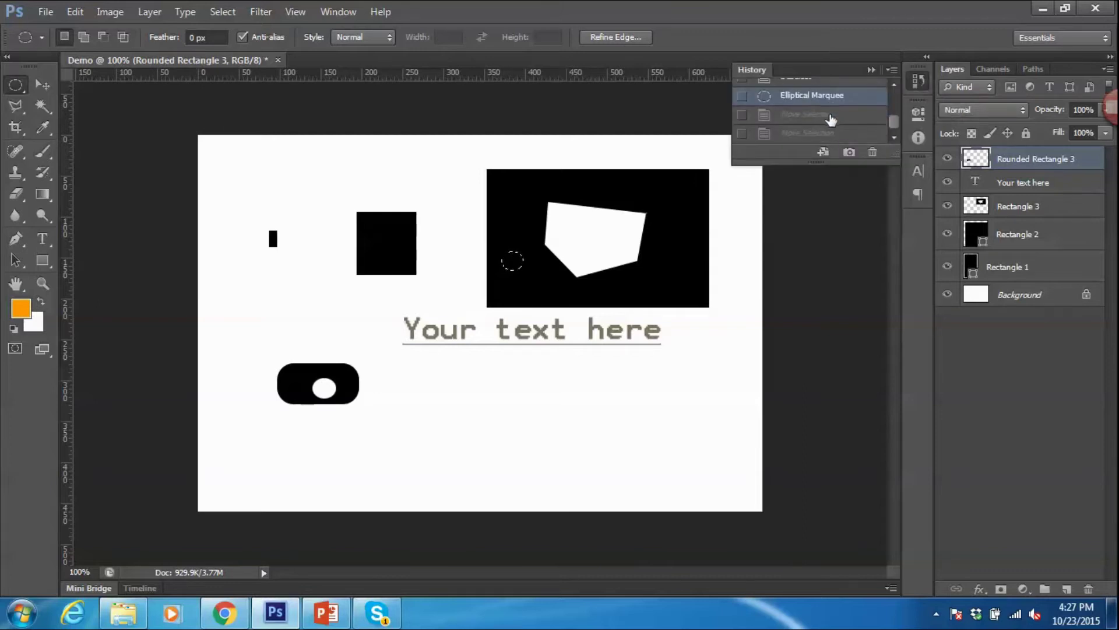
pyautogui.scroll(1, 828, 117)
pyautogui.scroll(1, 816, 114)
pyautogui.click(814, 107)
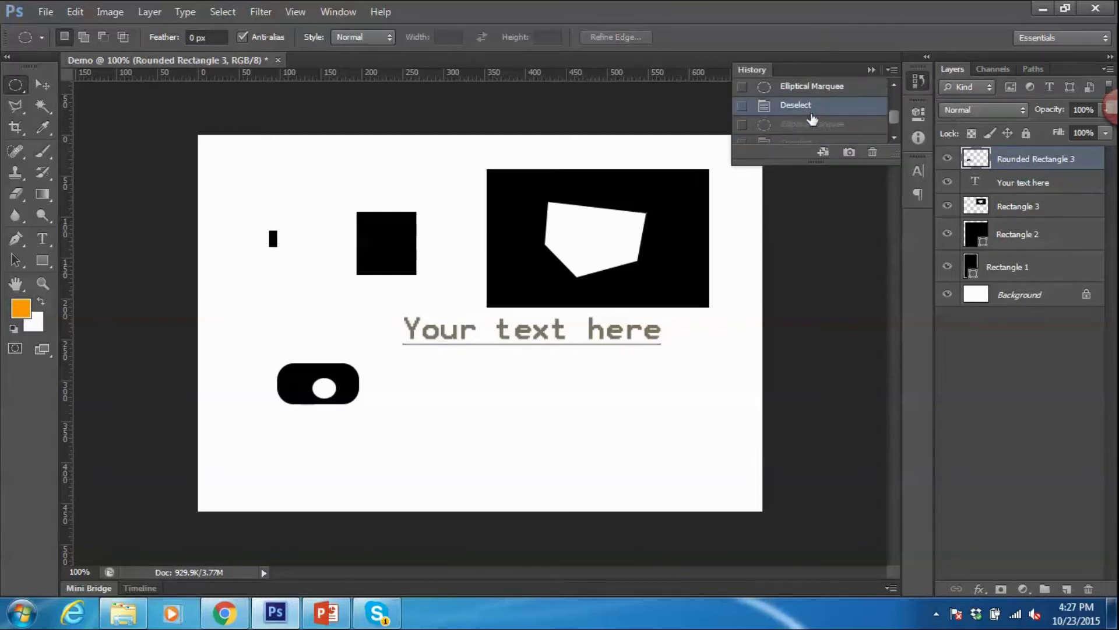
# Step: Step through the Elliptical Marquee and Move states, ending on Rasterize Layer
pyautogui.scroll(1, 810, 111)
pyautogui.scroll(1, 805, 113)
pyautogui.click(803, 107)
pyautogui.click(800, 86)
pyautogui.scroll(-1, 805, 105)
pyautogui.scroll(1, 808, 108)
pyautogui.scroll(1, 793, 102)
pyautogui.click(790, 101)
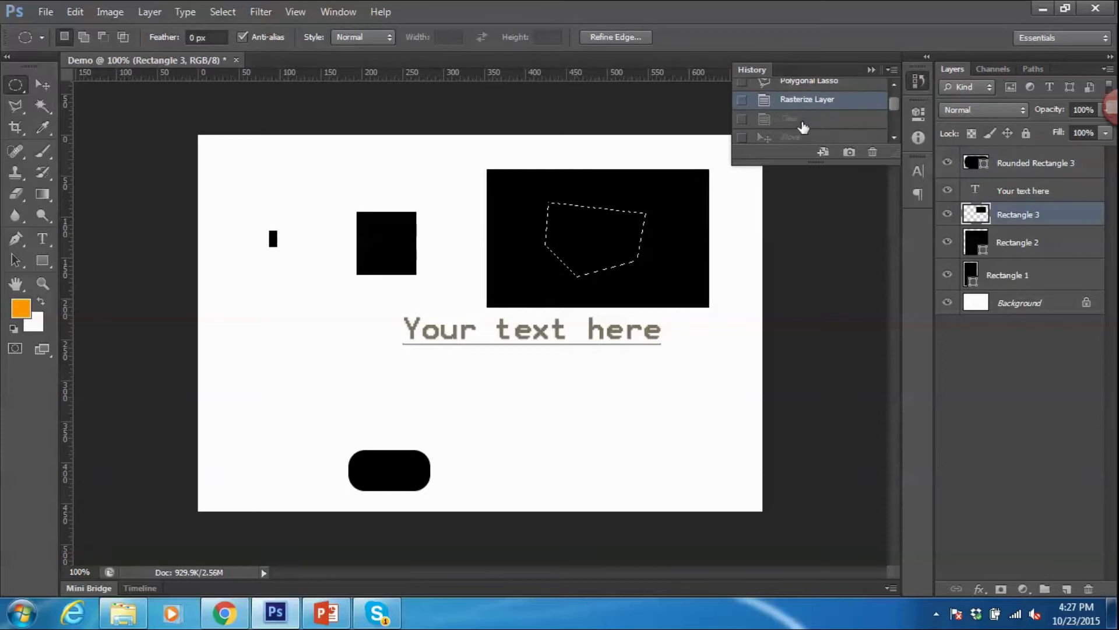
pyautogui.click(799, 119)
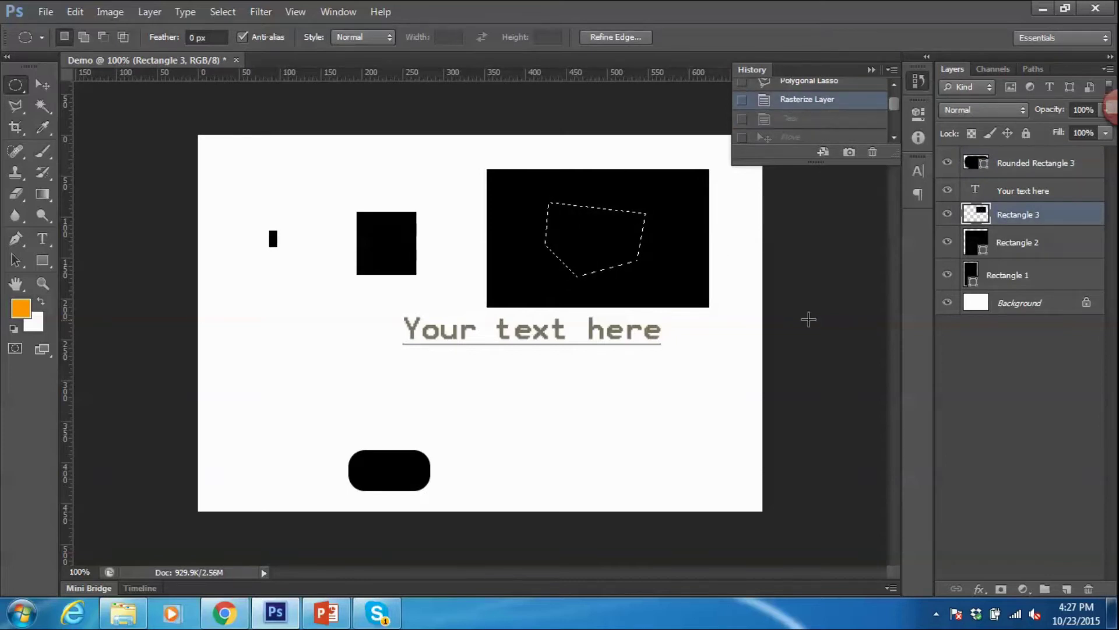
pyautogui.hotkey('alt', 'Tab')
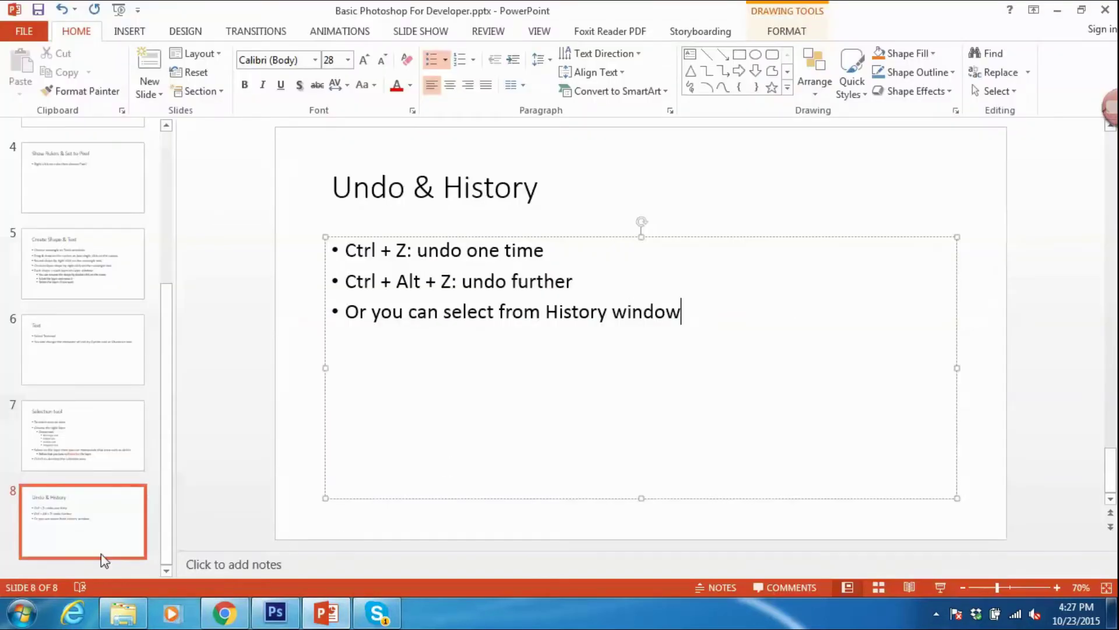
# Step: Insert a blank slide 9 after slide 8, then return to slide 7's body text
pyautogui.click(93, 567)
pyautogui.rightClick(93, 568)
pyautogui.click(125, 539)
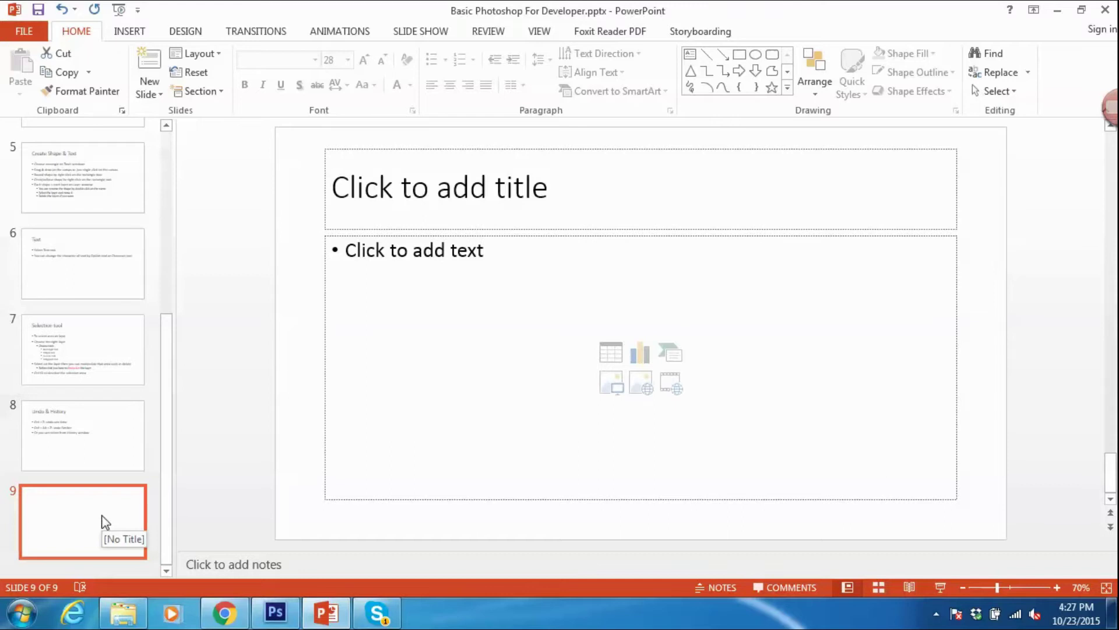
pyautogui.click(113, 388)
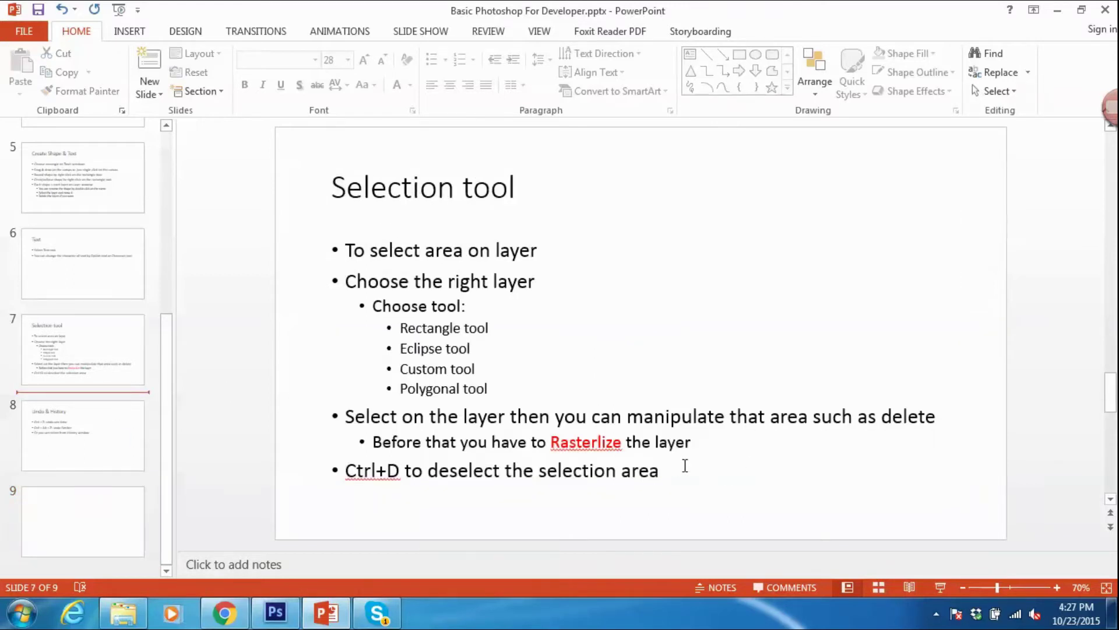
pyautogui.click(714, 463)
# Step: Type the final bullet 'Make a selection based on other shapes' and select that line
pyautogui.click(430, 190)
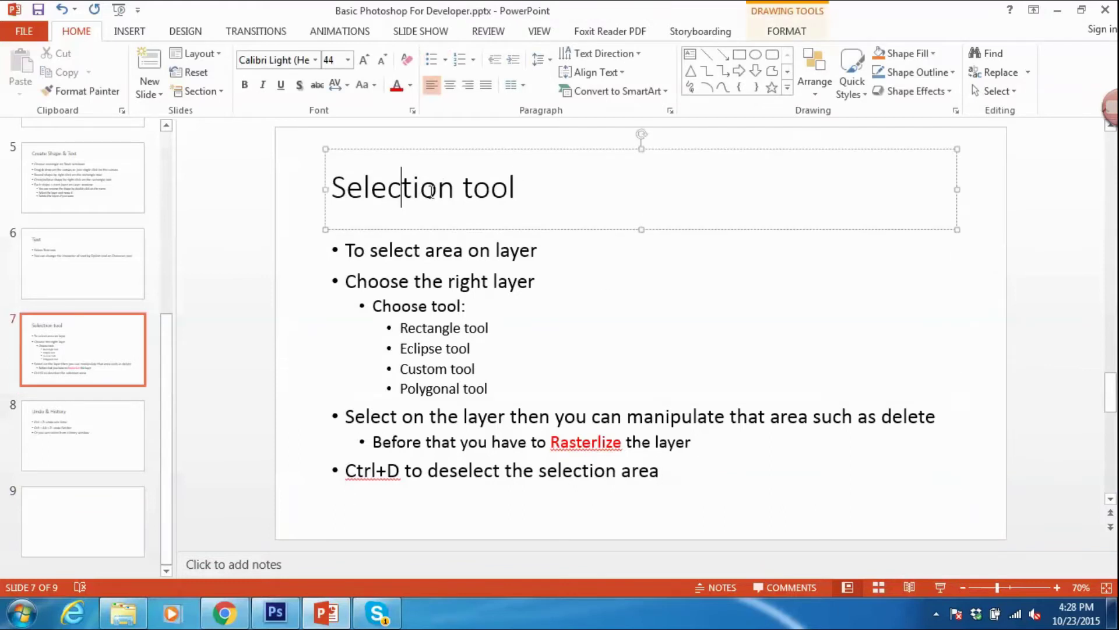
pyautogui.click(684, 471)
pyautogui.write('S')
pyautogui.press('BackSpace')
pyautogui.write('Make a select ')
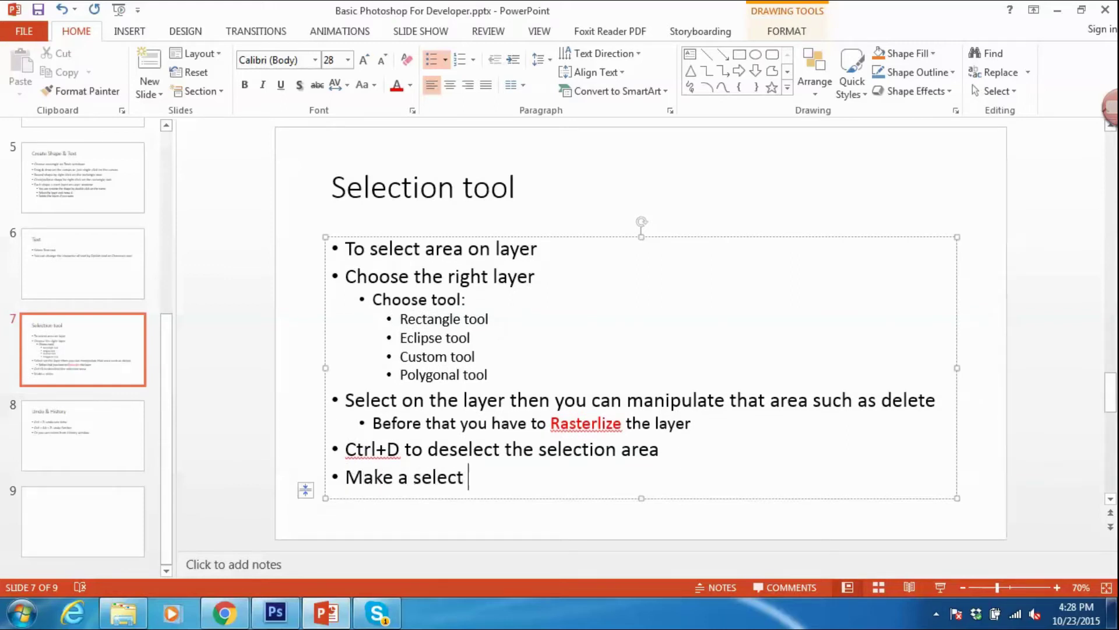
pyautogui.write('according to')
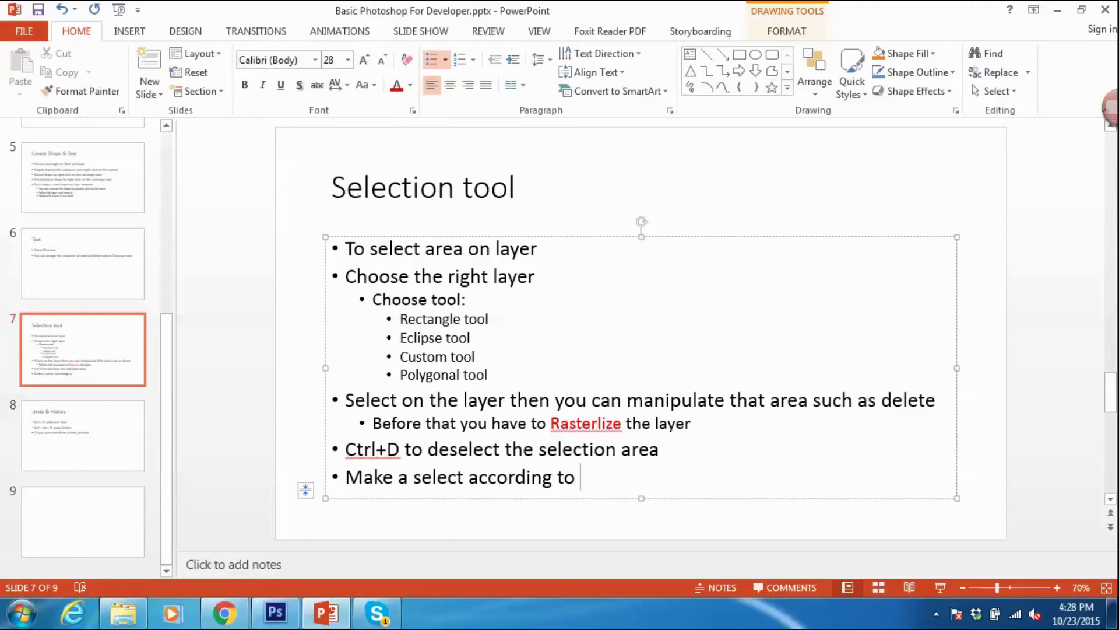
pyautogui.write('ther shape')
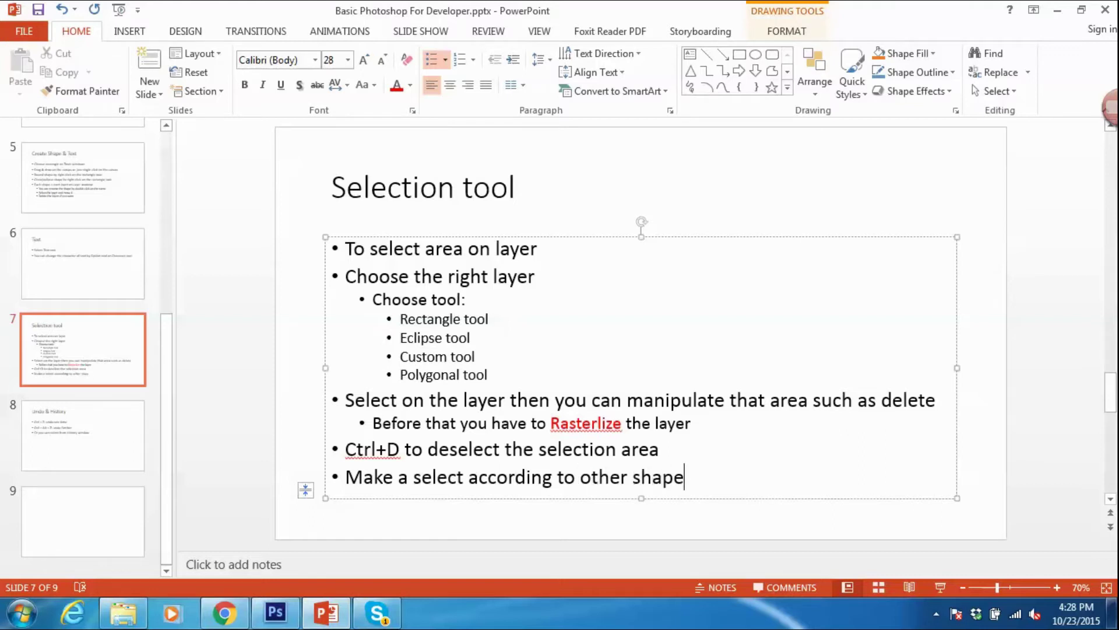
pyautogui.hotkey('ctrl', 'shift', 'Left')
pyautogui.press('BackSpace')
pyautogui.press('BackSpace')
pyautogui.write('ion base')
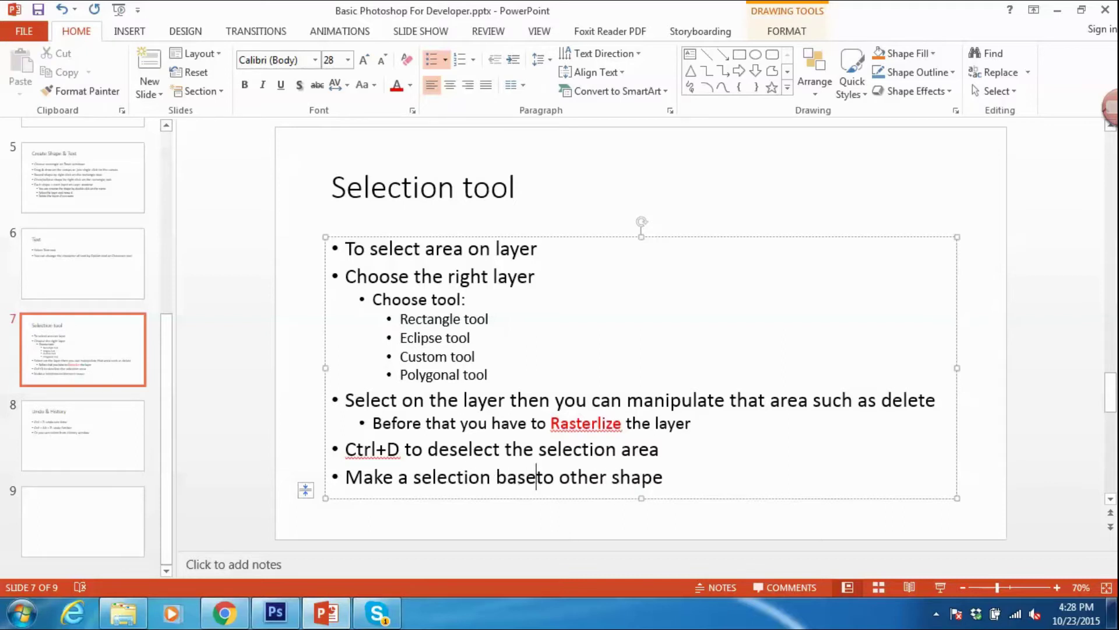
pyautogui.write('d on')
pyautogui.press('BackSpace')
pyautogui.press('BackSpace')
pyautogui.press('BackSpace')
pyautogui.write('s')
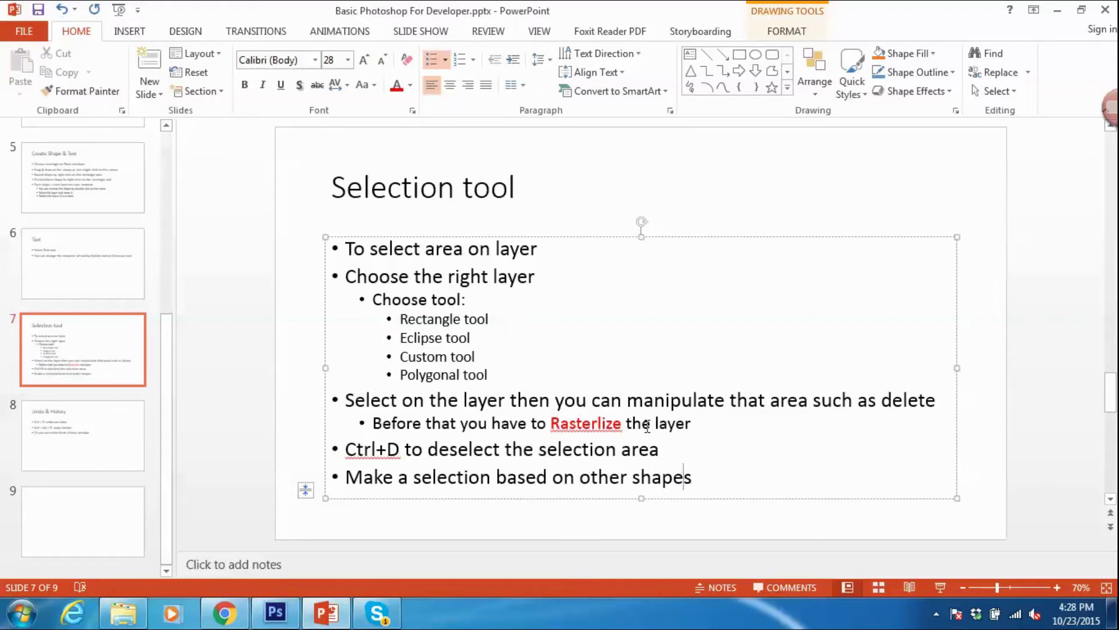
pyautogui.moveTo(349, 477); pyautogui.dragTo(729, 475)
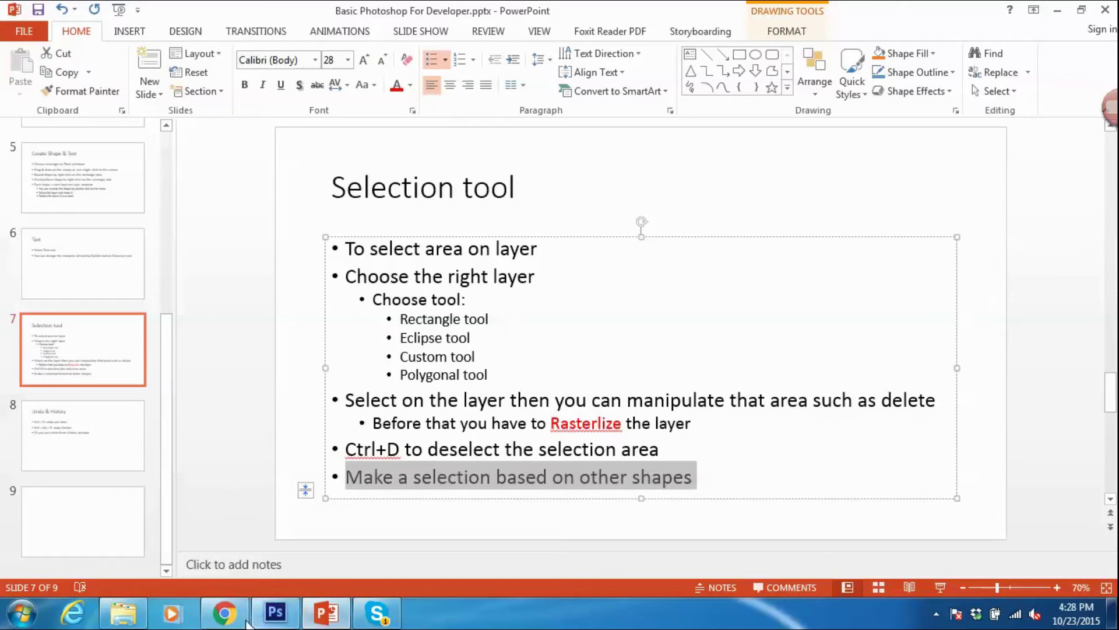
# Step: In Photoshop, toggle the rectangle layers' visibility and clear the current selection
pyautogui.click(275, 613)
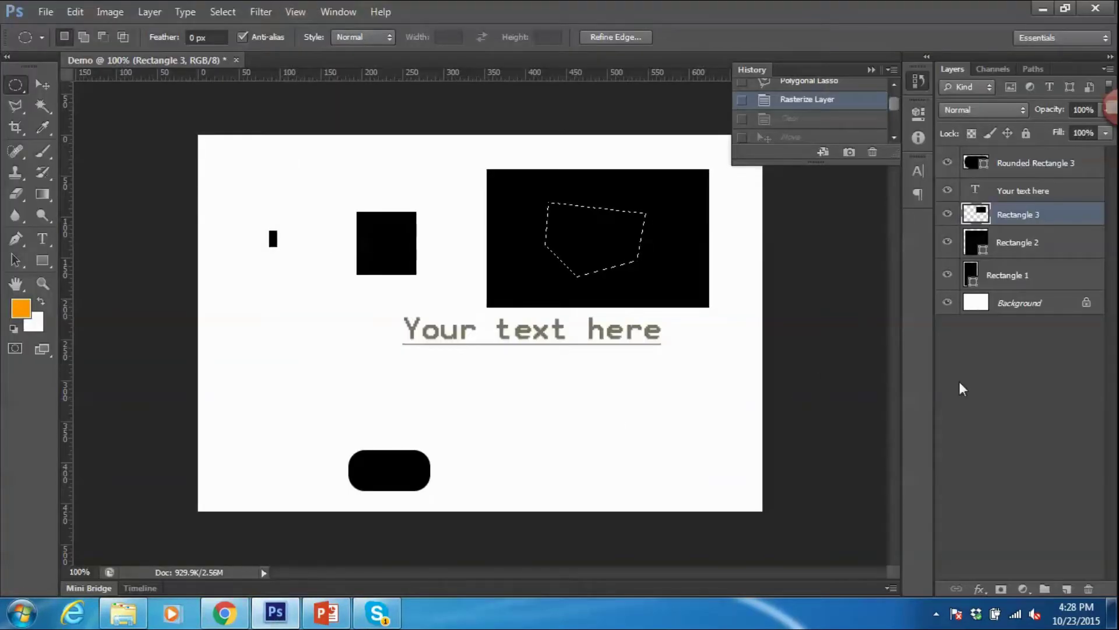
pyautogui.click(974, 376)
pyautogui.click(1015, 252)
pyautogui.click(1017, 217)
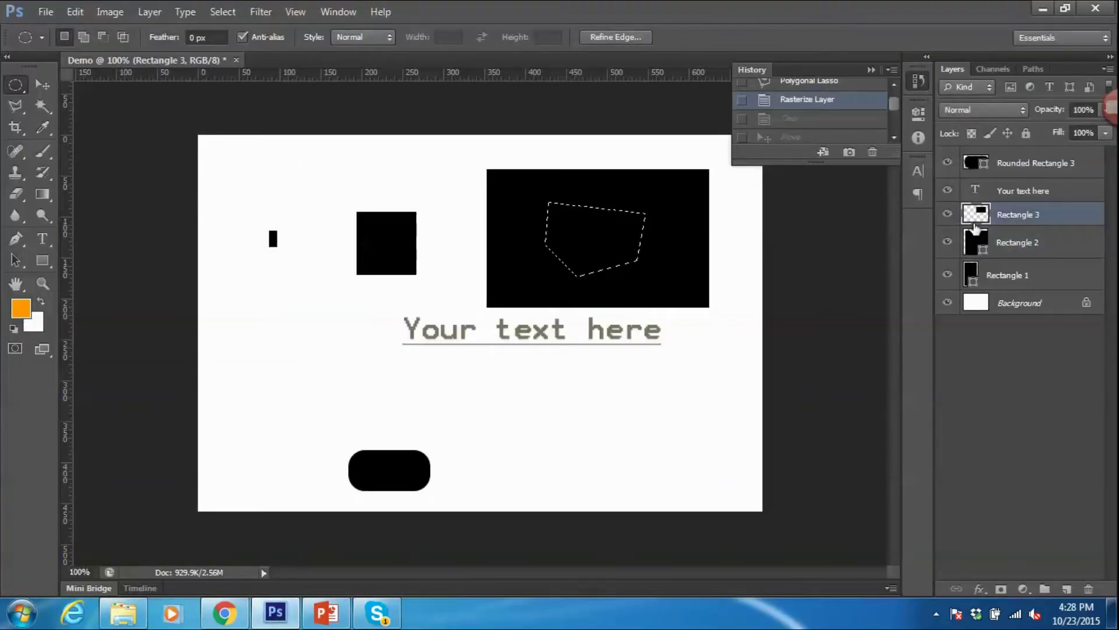
pyautogui.click(948, 244)
pyautogui.click(947, 242)
pyautogui.click(947, 214)
pyautogui.hotkey('ctrl', 'd')
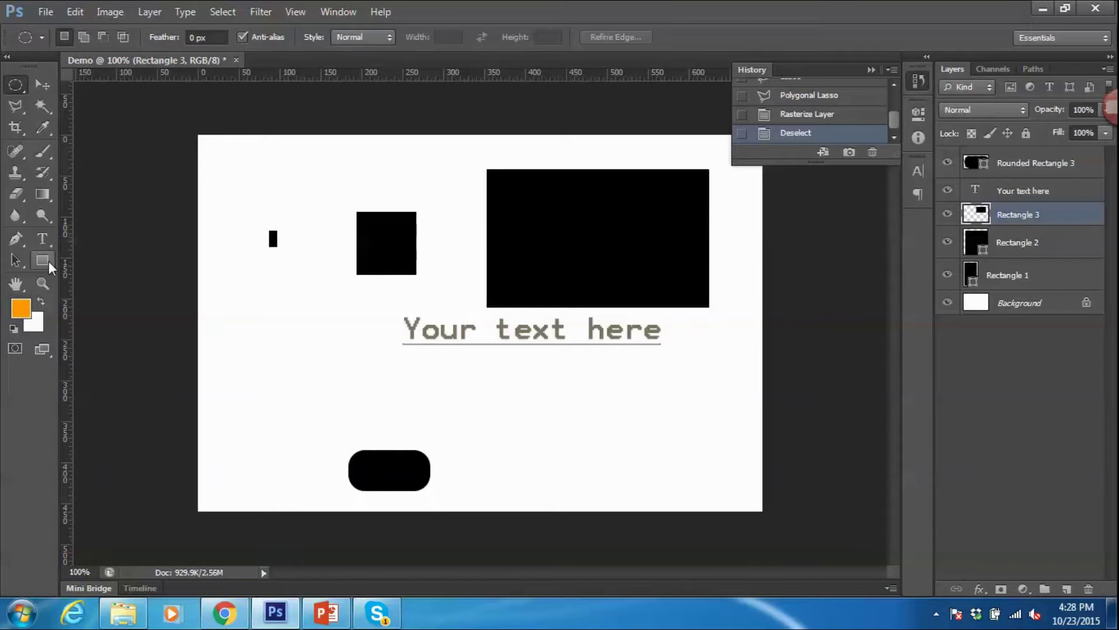
# Step: Draw a pentagon at the lower left with the Polygon Tool and colour it brownish red
pyautogui.click(43, 262)
pyautogui.rightClick(45, 268)
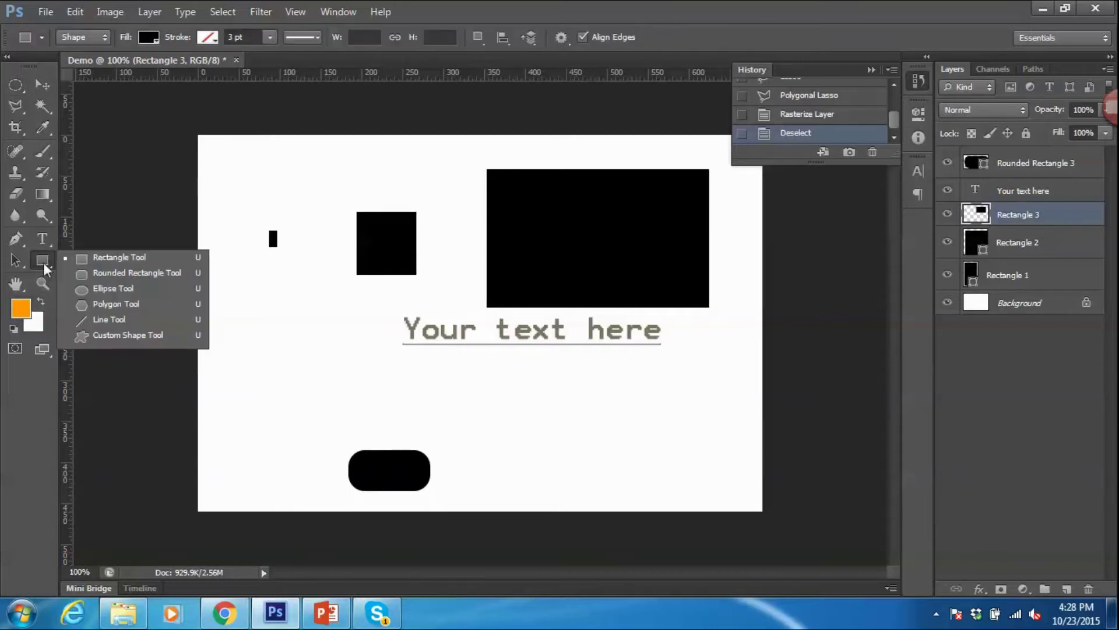
pyautogui.click(95, 304)
pyautogui.moveTo(285, 352)
pyautogui.mouseDown()
pyautogui.moveTo(337, 383)
pyautogui.moveTo(325, 376)
pyautogui.mouseUp()
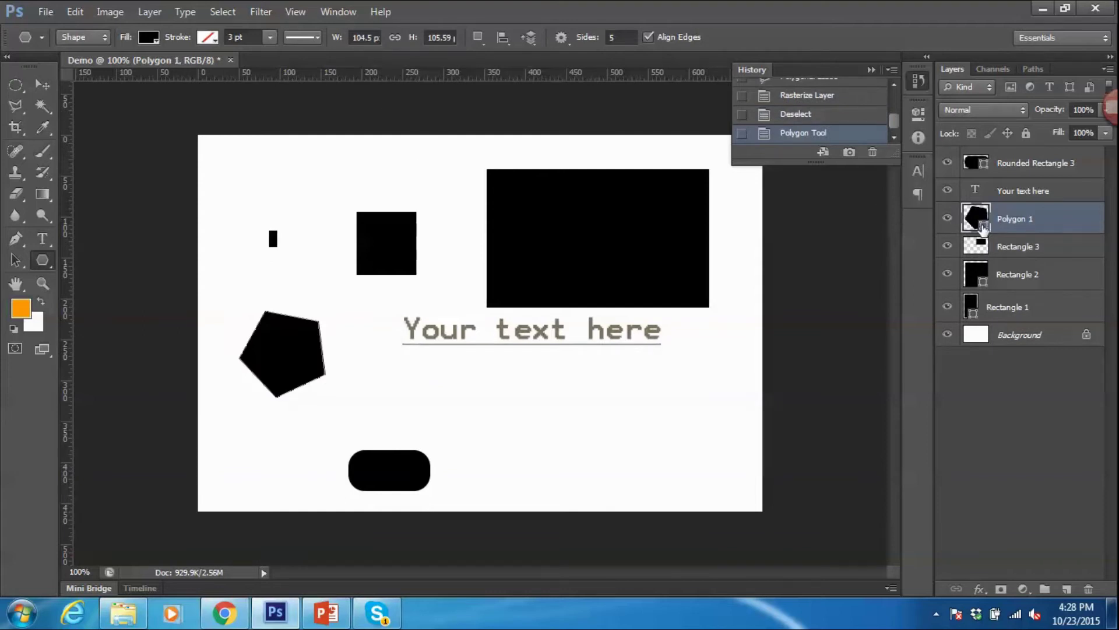
pyautogui.doubleClick(978, 222)
pyautogui.click(593, 285)
pyautogui.click(594, 355)
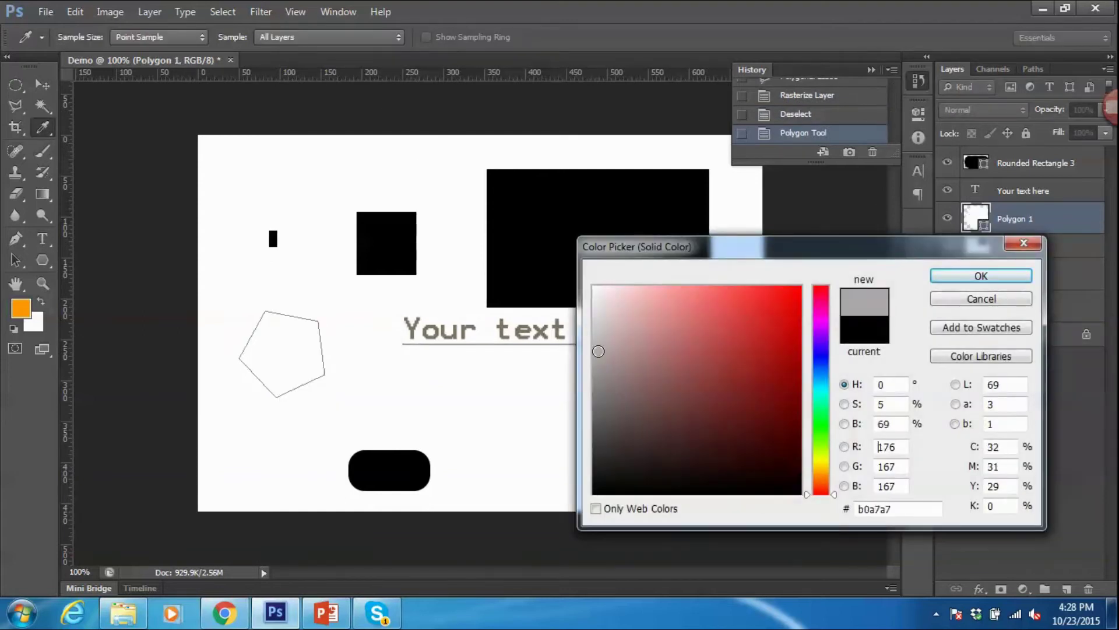
pyautogui.click(650, 370)
pyautogui.click(981, 276)
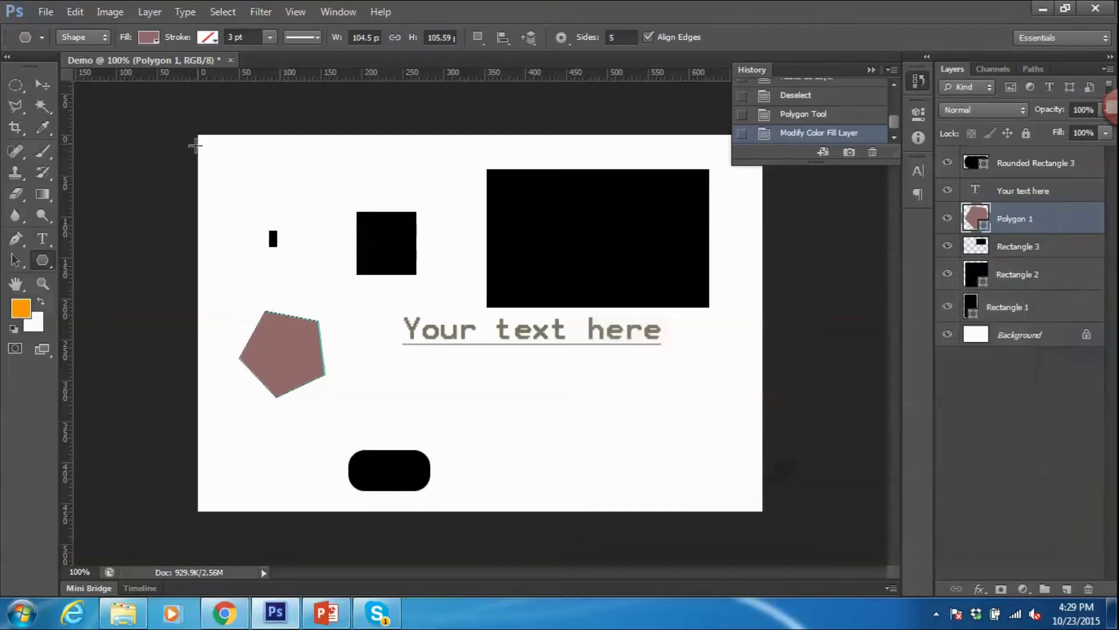
# Step: Move the pentagon onto the large black rectangle
pyautogui.click(49, 91)
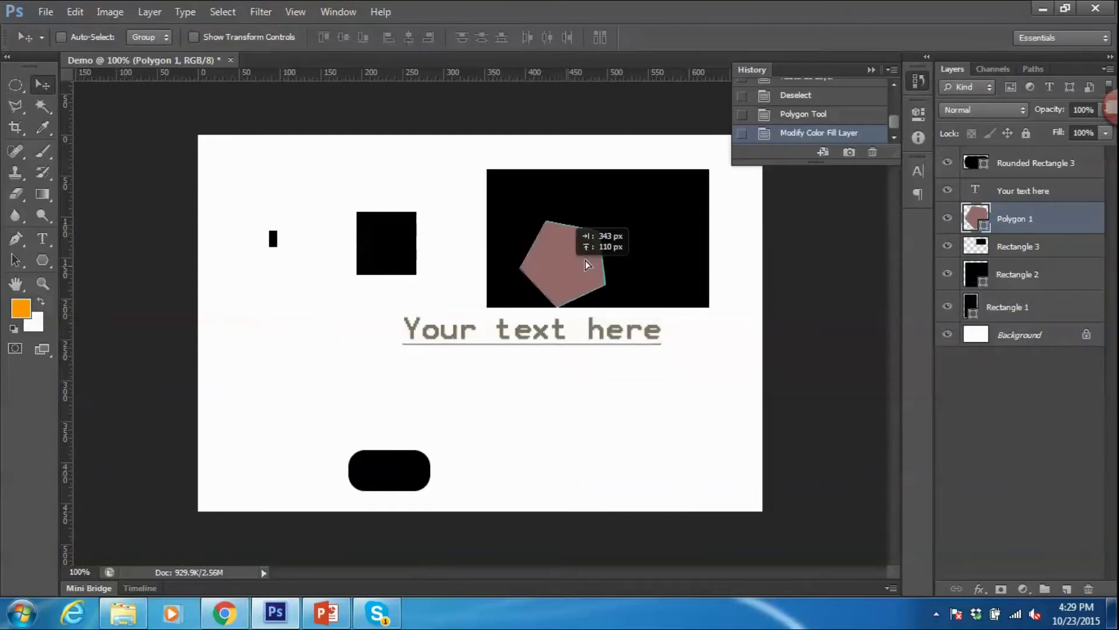
pyautogui.moveTo(282, 355); pyautogui.dragTo(600, 248)
pyautogui.click(1019, 257)
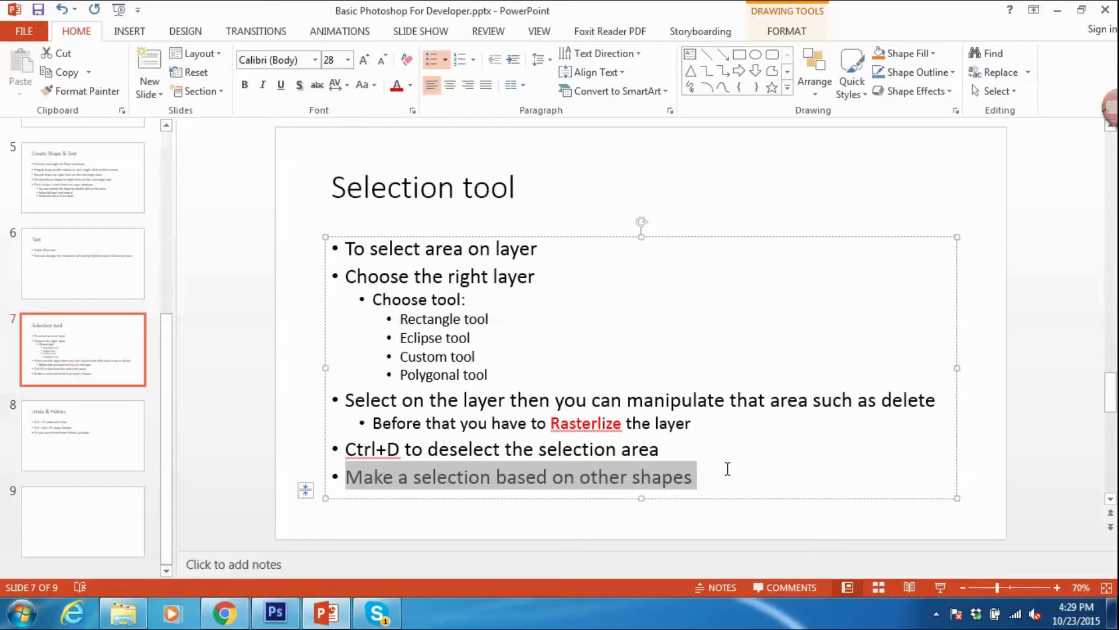
pyautogui.click(728, 469)
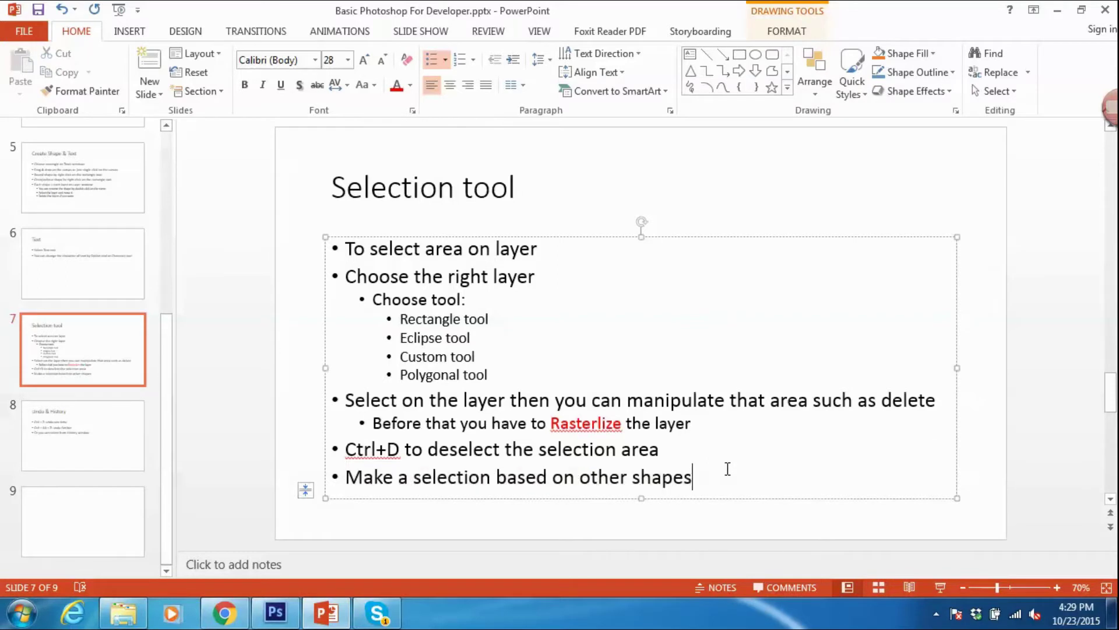
# Step: Add sub-bullets 'Choose the right layer' and 'Ctrl + Left click on the shape'
pyautogui.press('BackSpace')
pyautogui.press('Return')
pyautogui.press('Tab')
pyautogui.write('Choose the right layer')
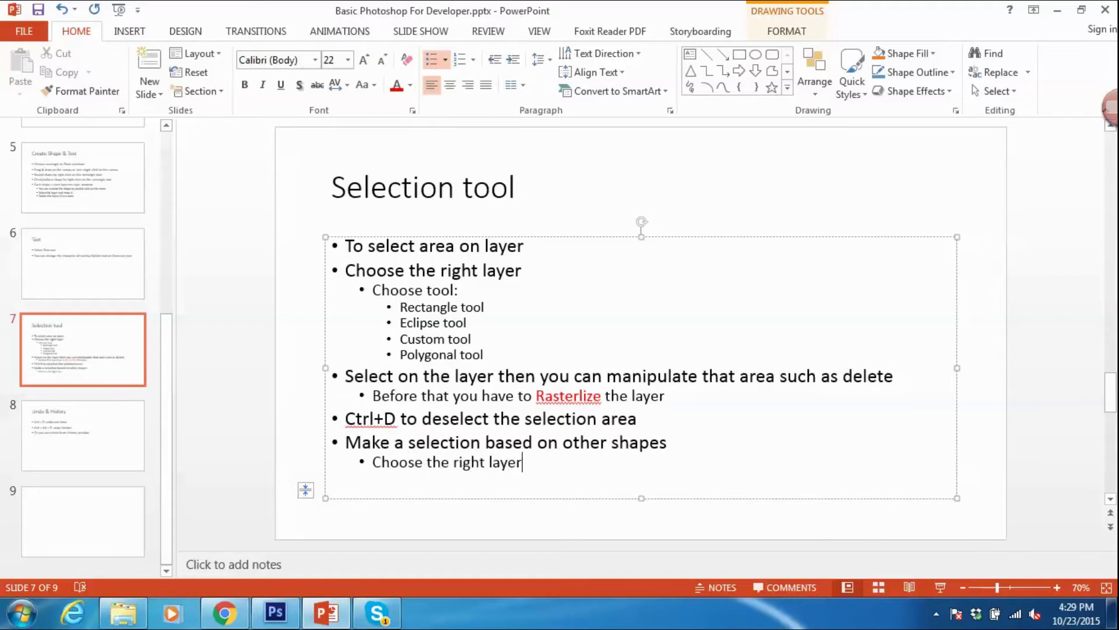
pyautogui.hotkey('alt', 'Tab')
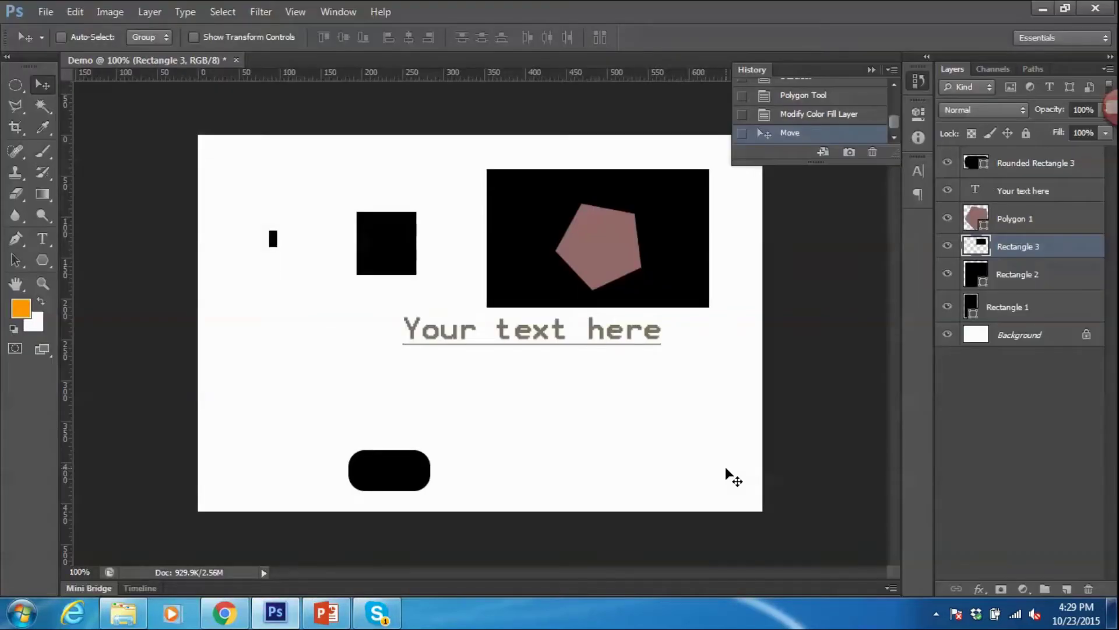
pyautogui.hotkey('alt', 'Tab')
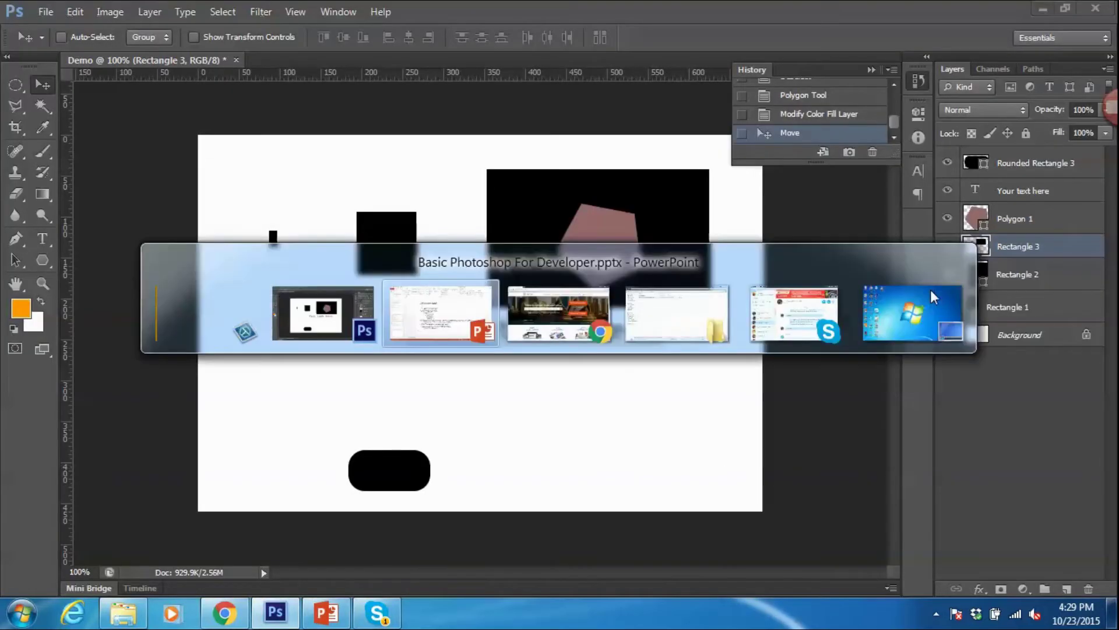
pyautogui.write('Ctrl + Left clic')
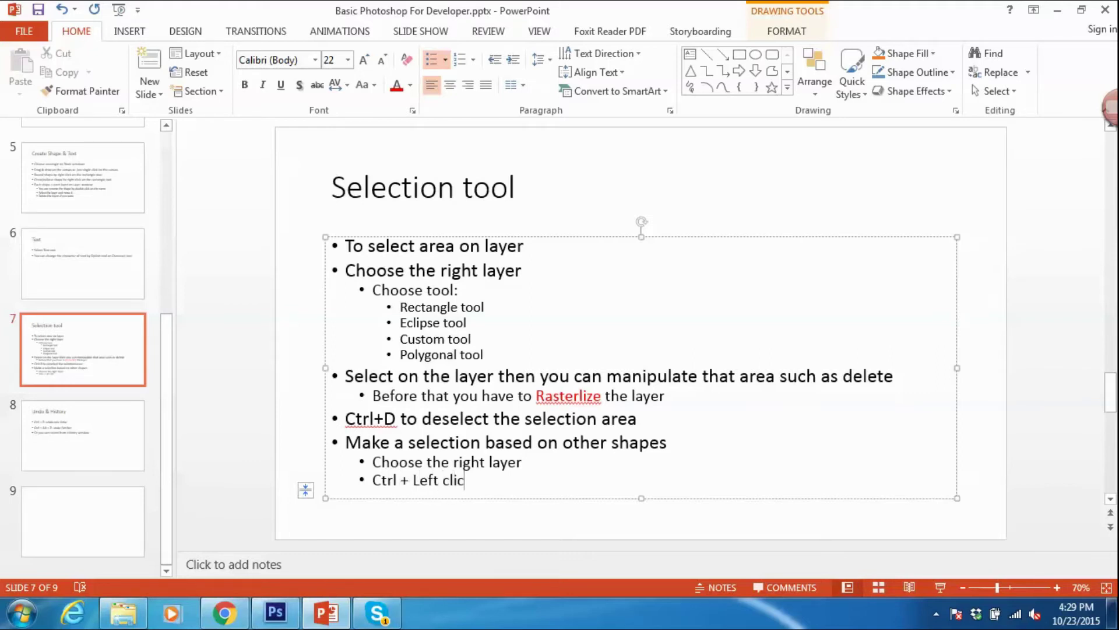
pyautogui.write('k on the sha')
pyautogui.write('pe')
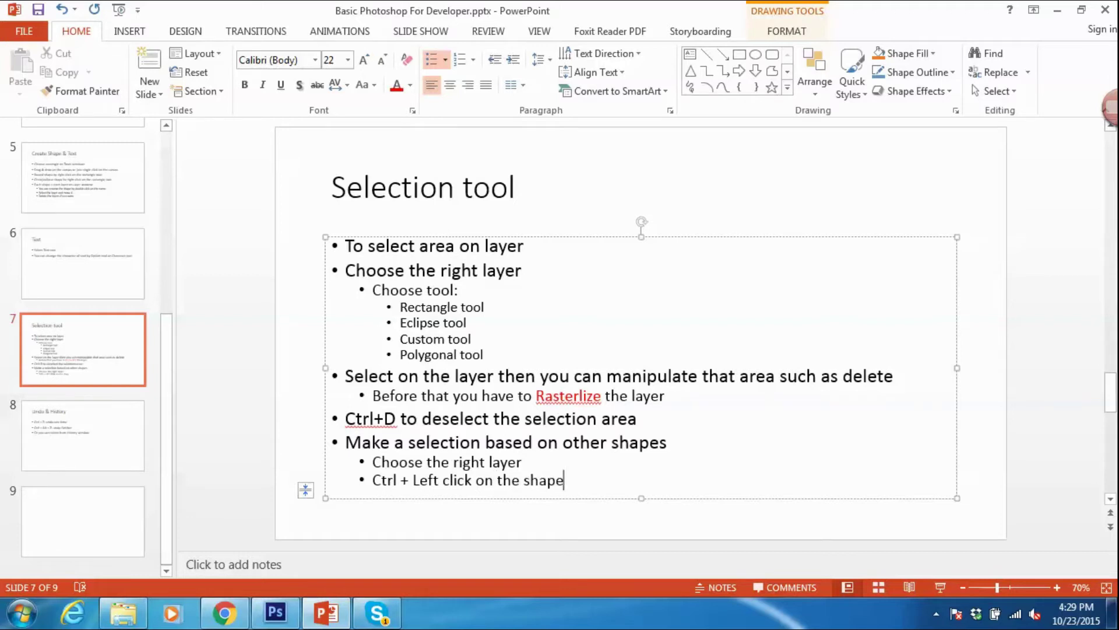
# Step: Change 'other shapes' to 'other shape' in the bullet above
pyautogui.press('Up')
pyautogui.press('Up')
pyautogui.press('Right')
pyautogui.press('End')
pyautogui.press('BackSpace')
pyautogui.press('Down')
# Step: Ctrl+click the Polygon 1 thumbnail in Photoshop, then continue the sub-bullet with 'but still select th'
pyautogui.hotkey('alt', 'Tab')
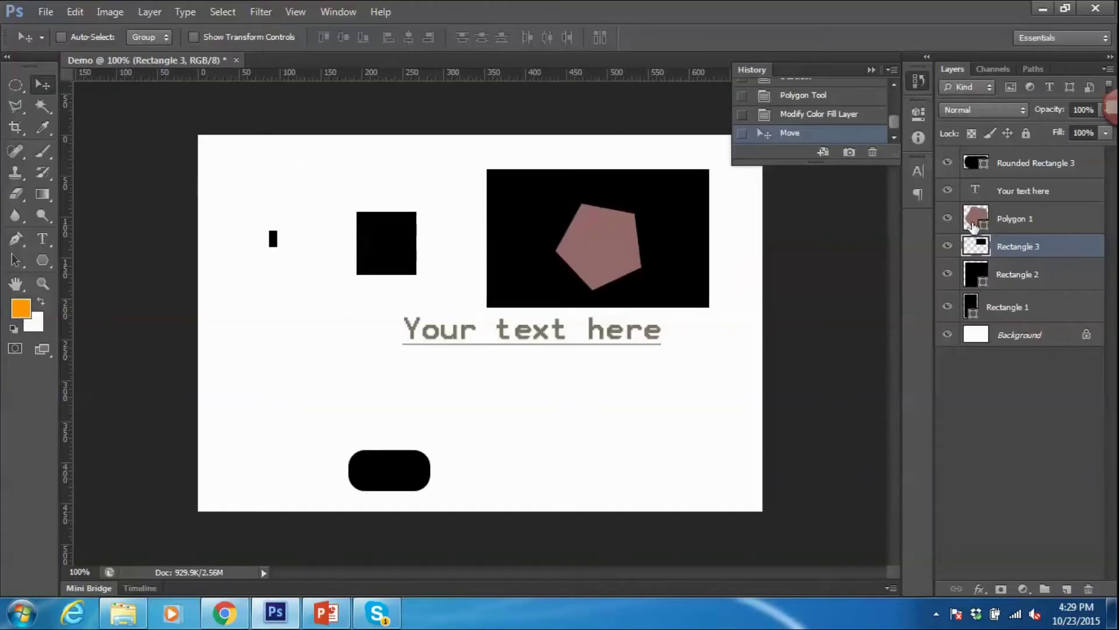
pyautogui.keyDown('ctrl'); pyautogui.click(972, 220); pyautogui.keyUp('ctrl')
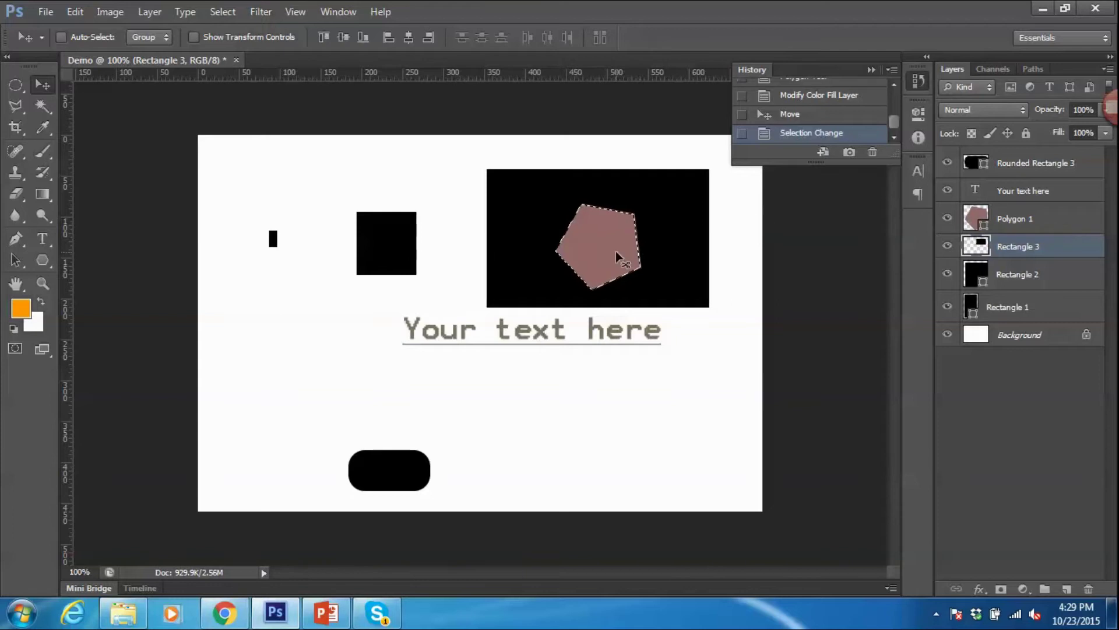
pyautogui.hotkey('alt', 'Tab')
pyautogui.write('but still sele')
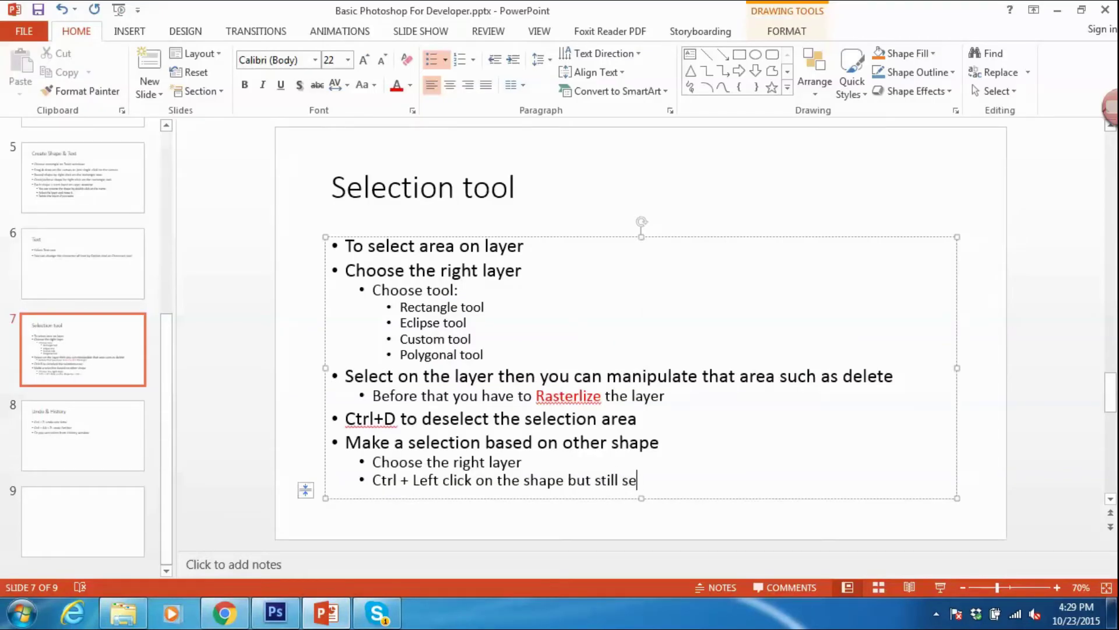
pyautogui.write('ct th')
# Step: Reword the selection bullet to 'Make a selection on layer A based on other layer B'
pyautogui.press('BackSpace')
pyautogui.press('BackSpace')
pyautogui.press('BackSpace')
pyautogui.press('BackSpace')
pyautogui.press('BackSpace')
pyautogui.press('BackSpace')
pyautogui.press('BackSpace')
pyautogui.press('BackSpace')
pyautogui.write('remain the layerat')
pyautogui.click(645, 445)
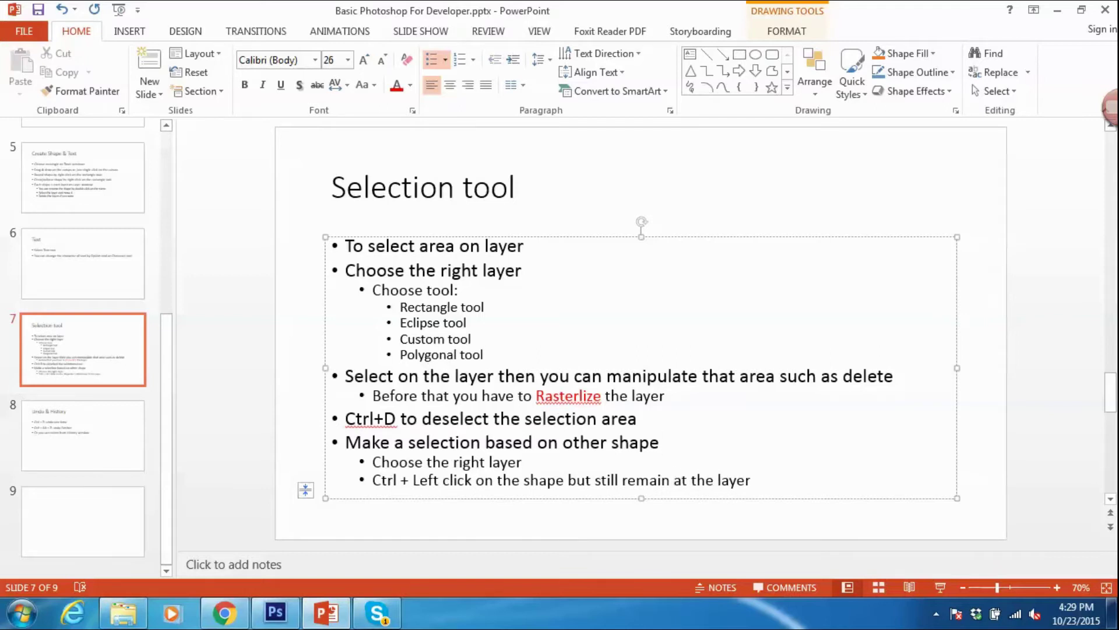
pyautogui.press('Right')
pyautogui.write('on layer A')
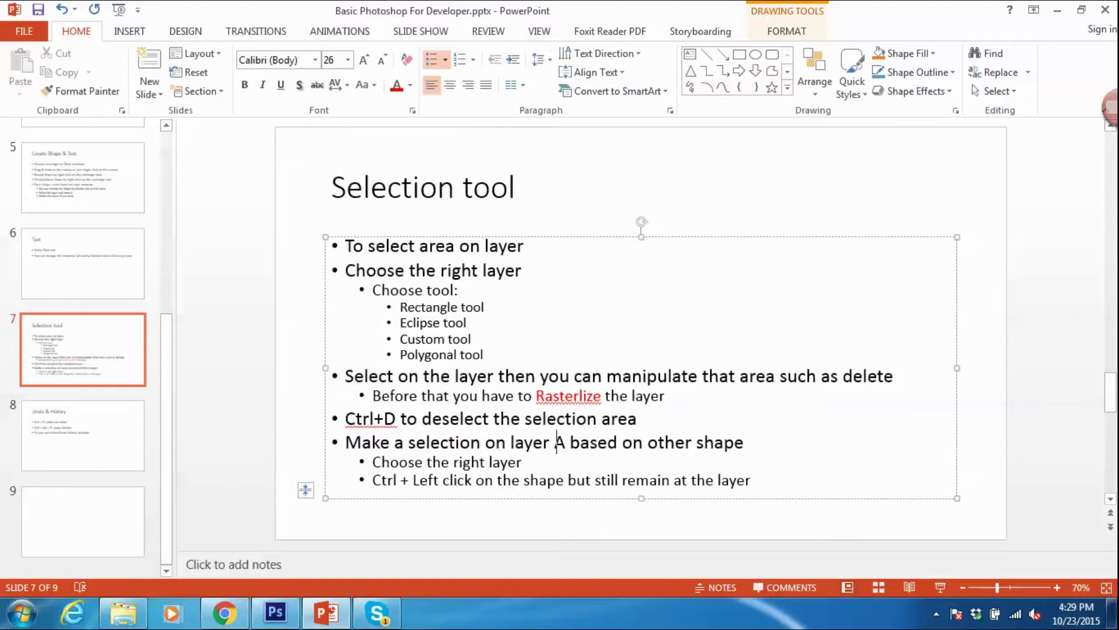
pyautogui.press('BackSpace')
pyautogui.press('BackSpace')
pyautogui.press('BackSpace')
pyautogui.press('BackSpace')
pyautogui.press('BackSpace')
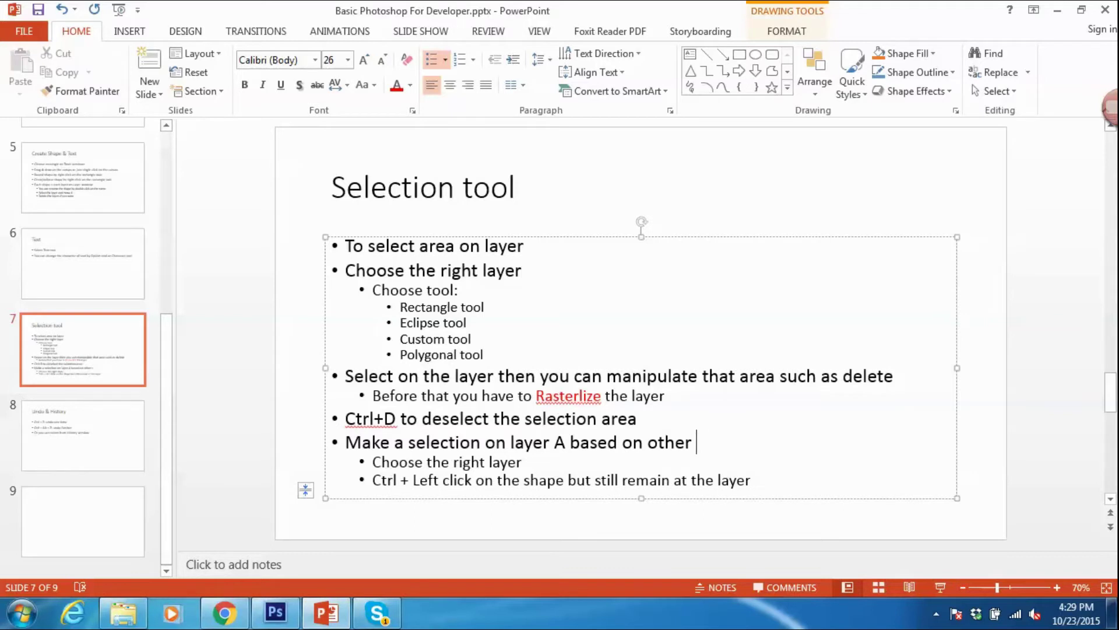
pyautogui.write('layer B')
# Step: Change the sub-points to 'Choose the layer A' and 'layer B', adding 'Then you will have the selection based on the shape of layer B'
pyautogui.press('Down')
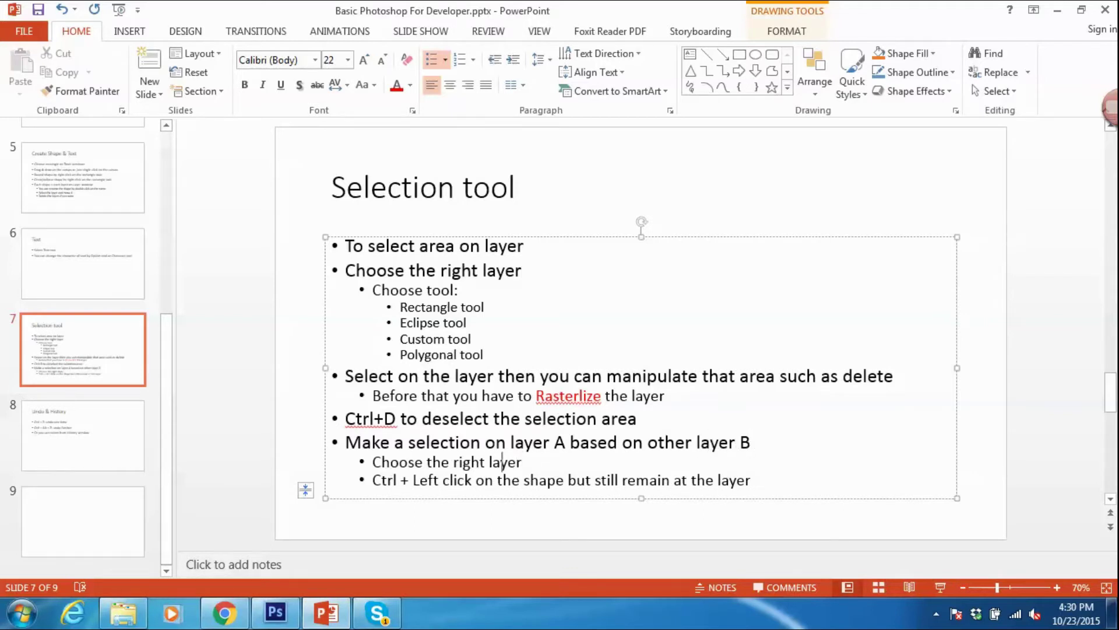
pyautogui.hotkey('ctrl', 'shift', 'Left')
pyautogui.press('BackSpace')
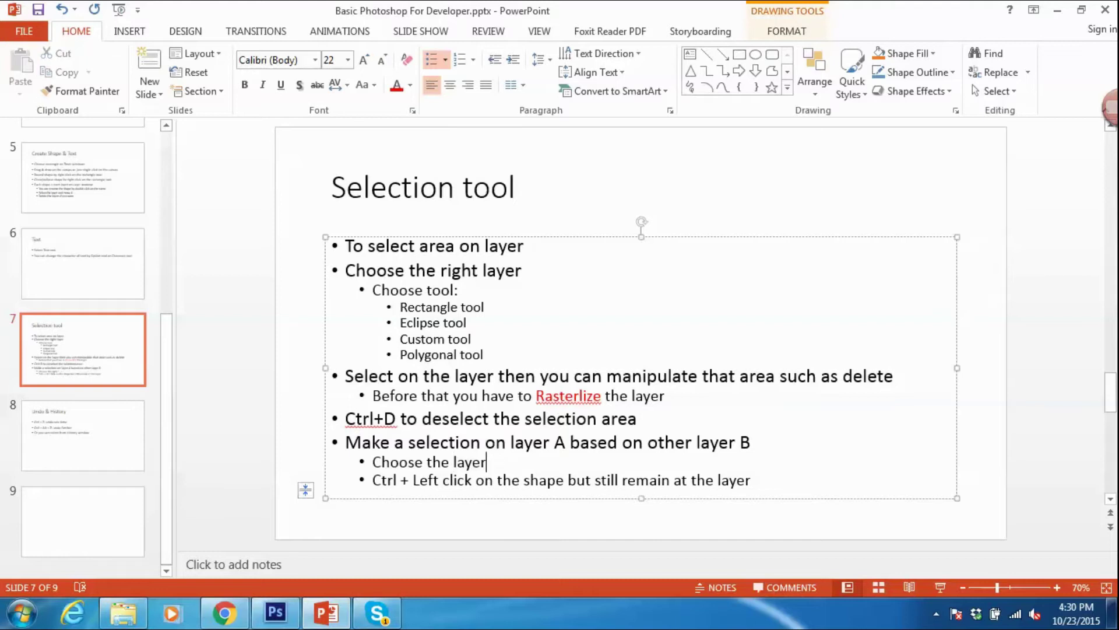
pyautogui.write(' A')
pyautogui.hotkey('ctrl', 'shift', 'Right')
pyautogui.write('layer B')
pyautogui.press('End')
pyautogui.write('A ')
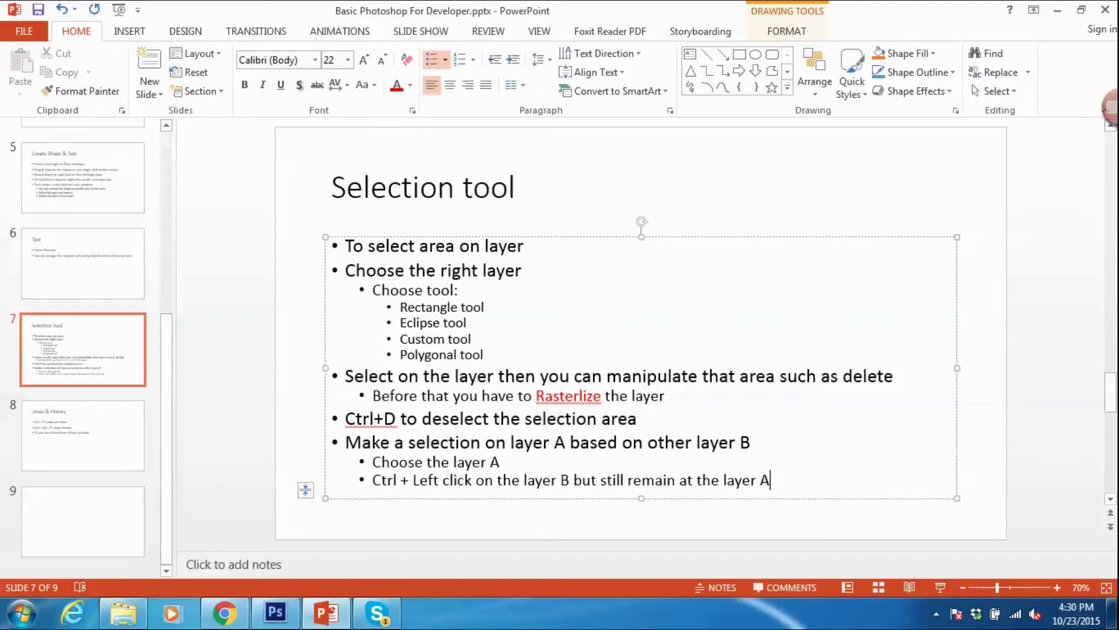
pyautogui.write('Then you will have t')
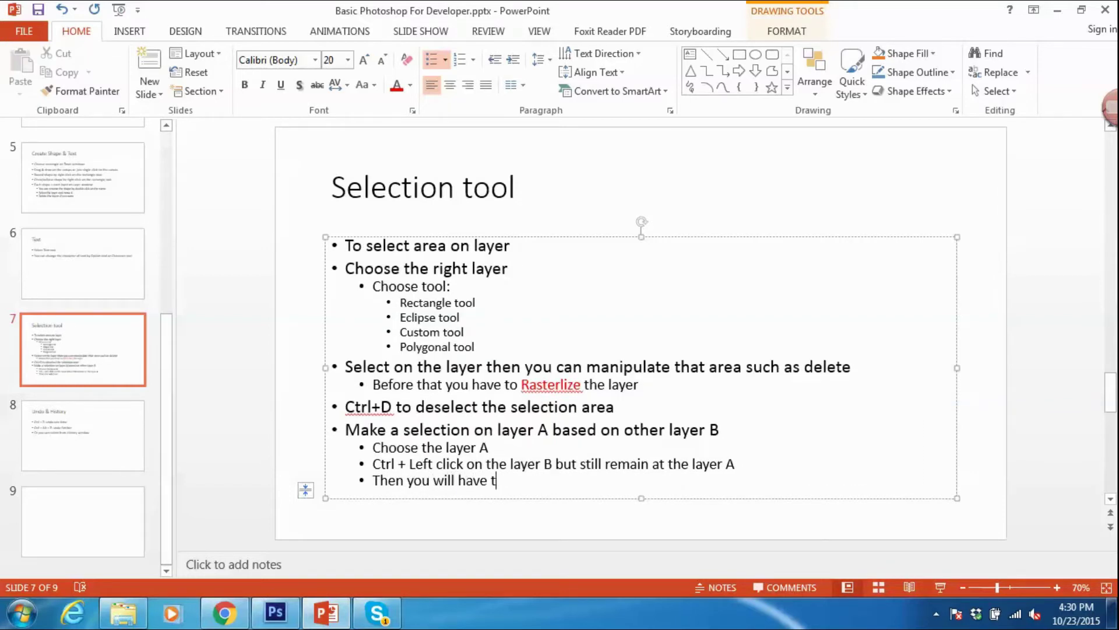
pyautogui.write('he selection based on the shape of layer B')
# Step: Clear the pentagon area from Rectangle 3, then hide Polygon 1 and make it the active layer
pyautogui.hotkey('alt', 'Tab')
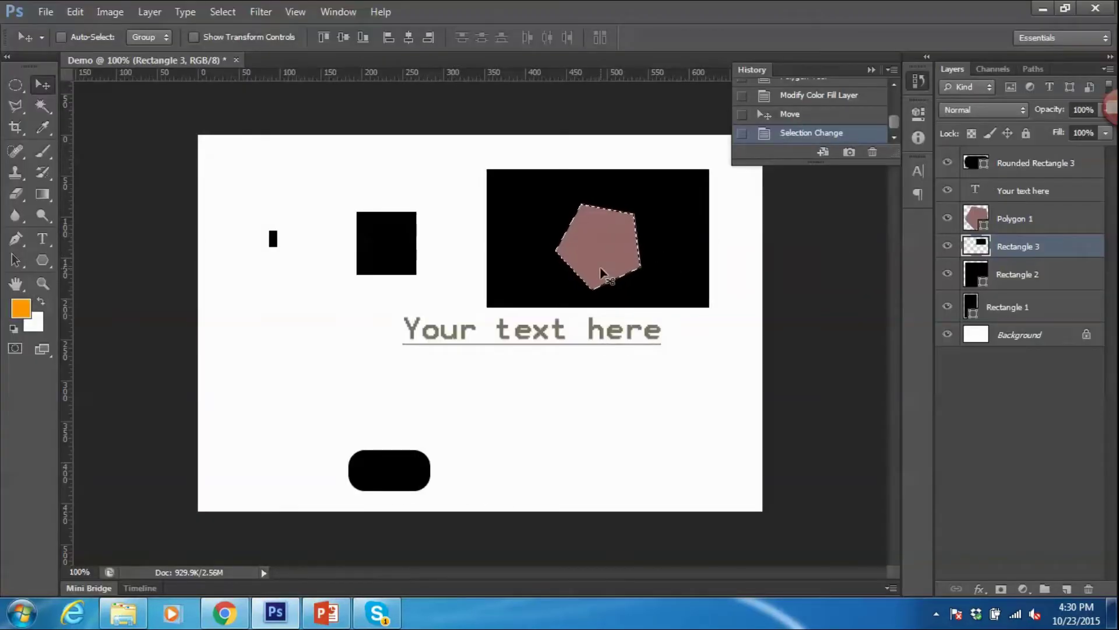
pyautogui.press('Delete')
pyautogui.click(947, 218)
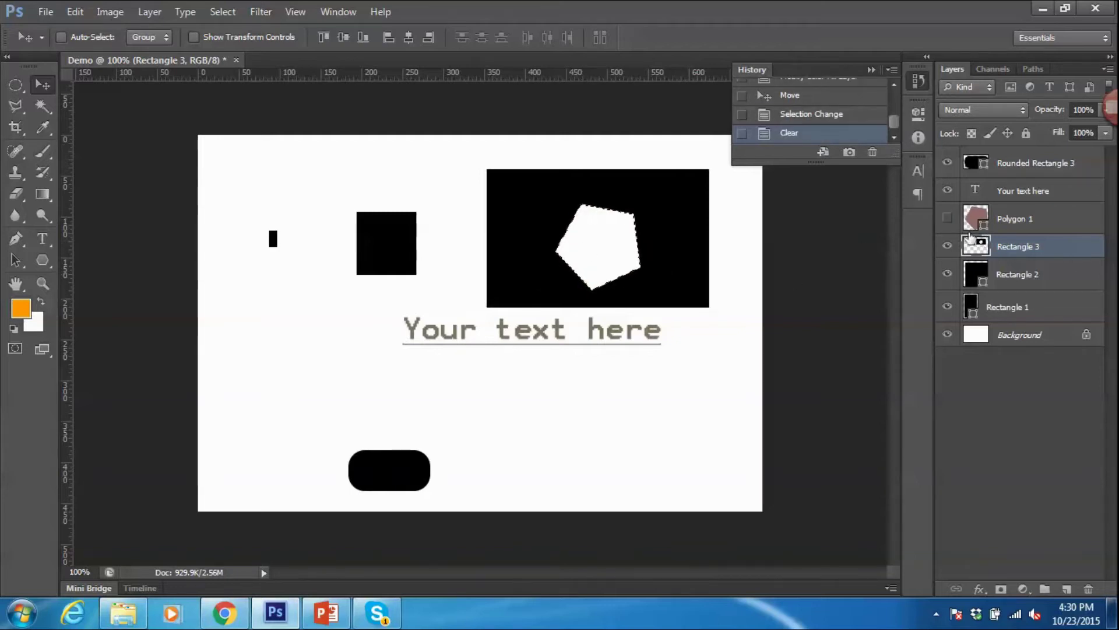
pyautogui.click(1021, 229)
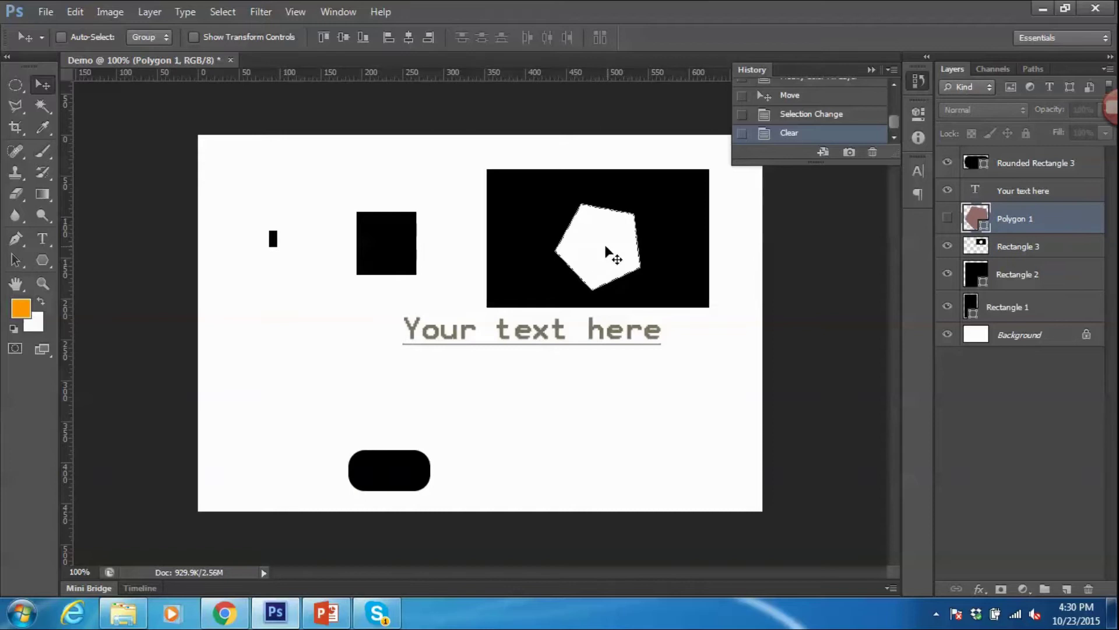
pyautogui.hotkey('alt', 'Tab')
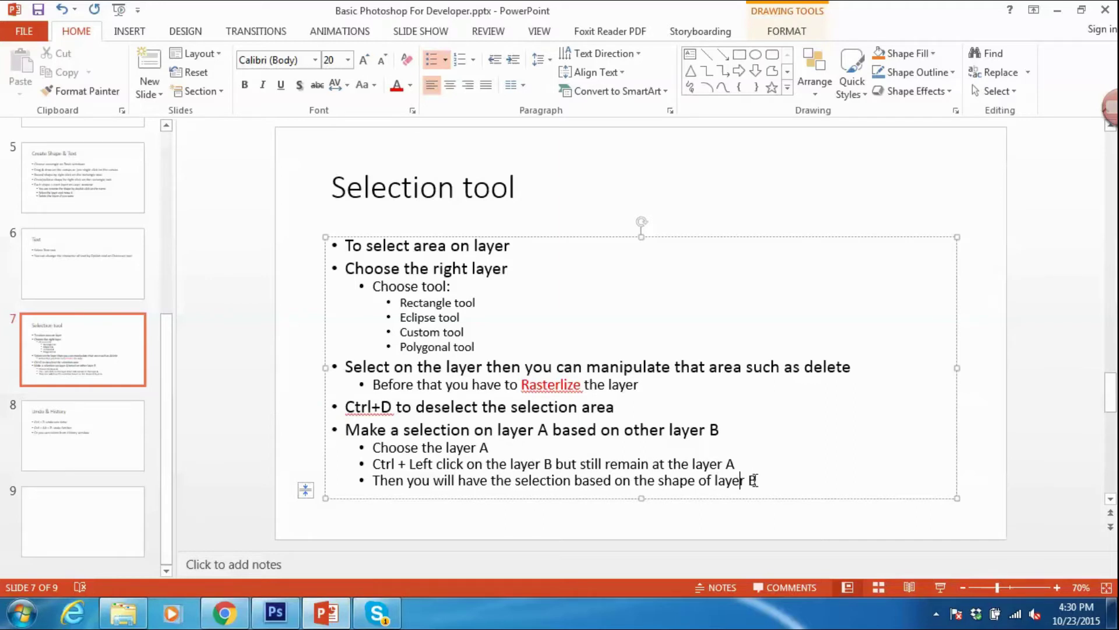
# Step: Add a top-level 'Invert the selection' bullet and begin its sub-bullet with 'After'
pyautogui.hotkey('shift', 'Tab')
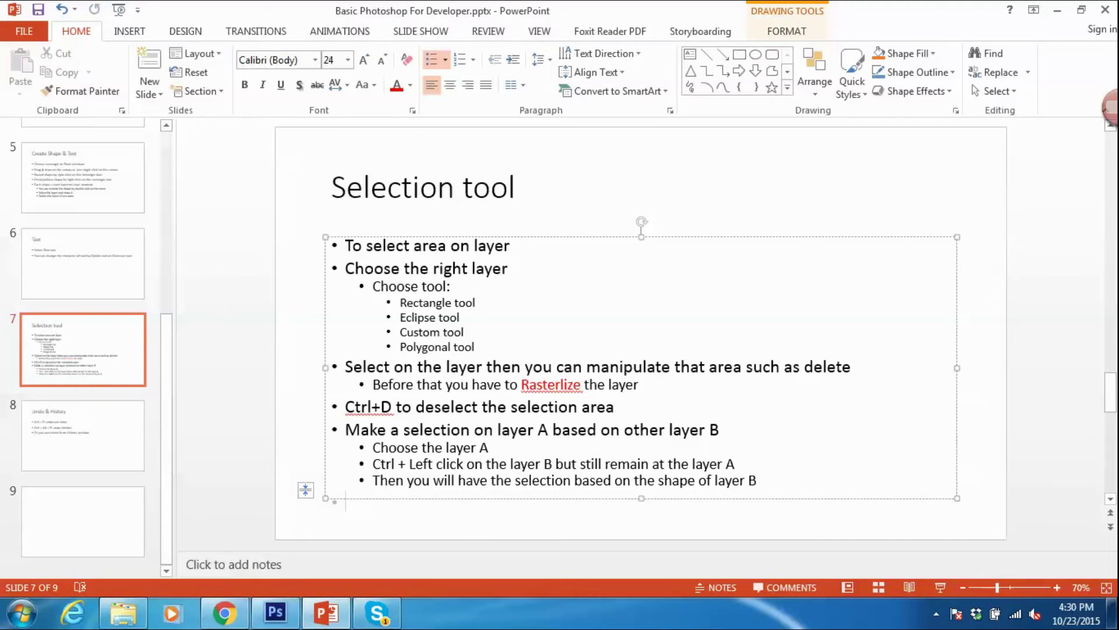
pyautogui.write('Invert the selection')
pyautogui.press('Return')
pyautogui.press('Tab')
pyautogui.write('Afe')
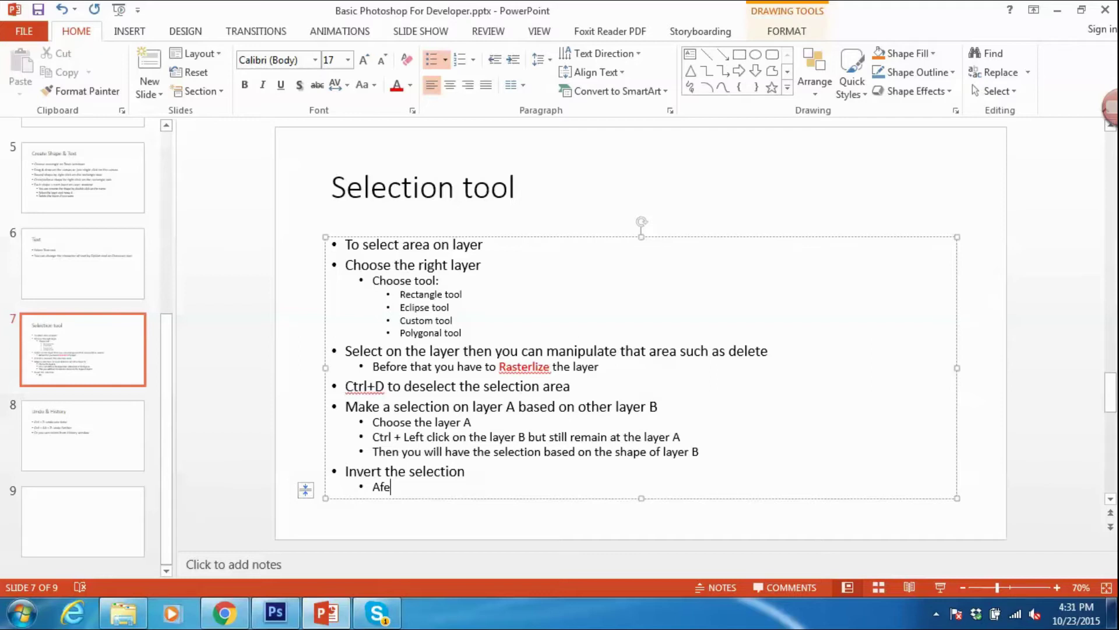
pyautogui.write('ter')
pyautogui.press('BackSpace')
pyautogui.press('BackSpace')
pyautogui.press('BackSpace')
# Step: Make Rectangle 3 the active layer from the canvas's right-click layer list
pyautogui.hotkey('alt', 'Tab')
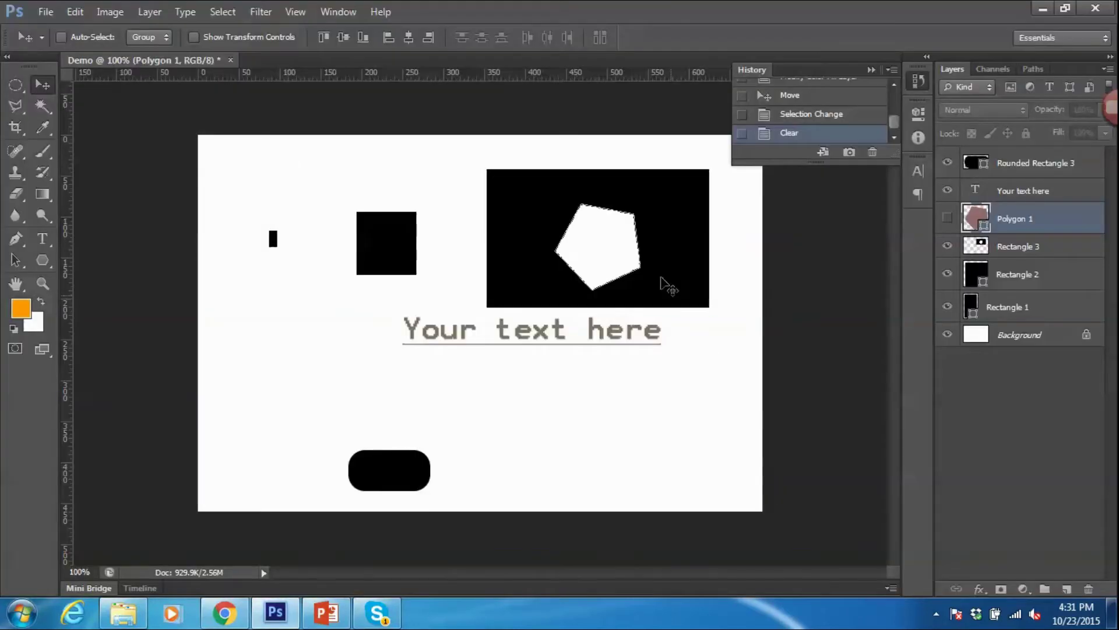
pyautogui.rightClick(597, 244)
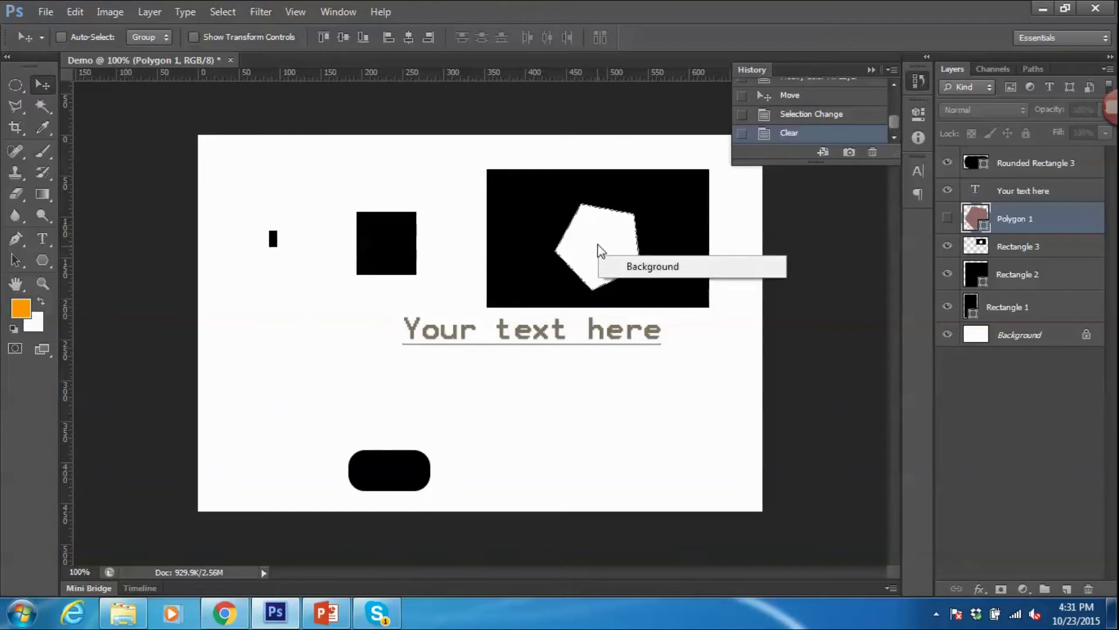
pyautogui.click(1072, 257)
pyautogui.click(1029, 252)
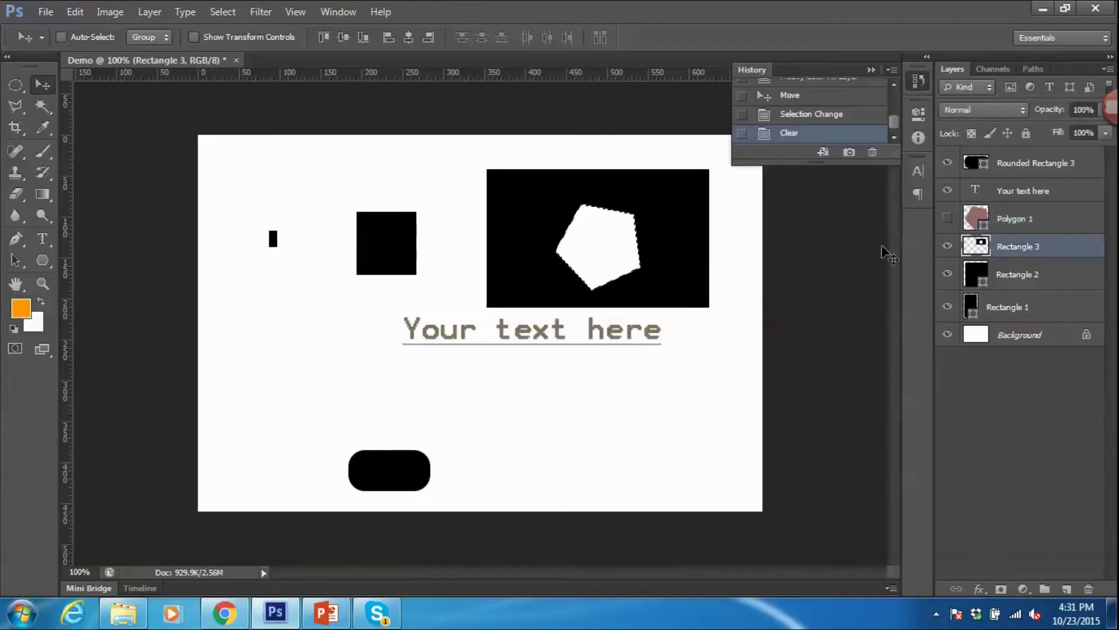
pyautogui.rightClick(577, 247)
pyautogui.click(587, 242)
pyautogui.rightClick(589, 248)
pyautogui.click(594, 238)
# Step: Invert the pentagon selection with Select > Inverse
pyautogui.click(149, 12)
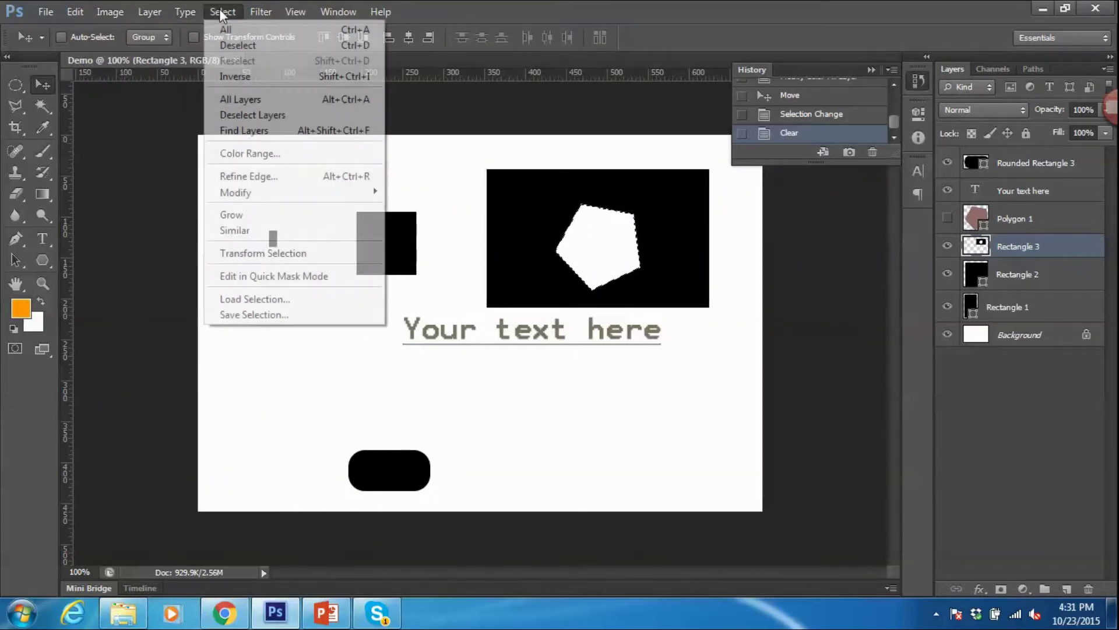
pyautogui.click(225, 76)
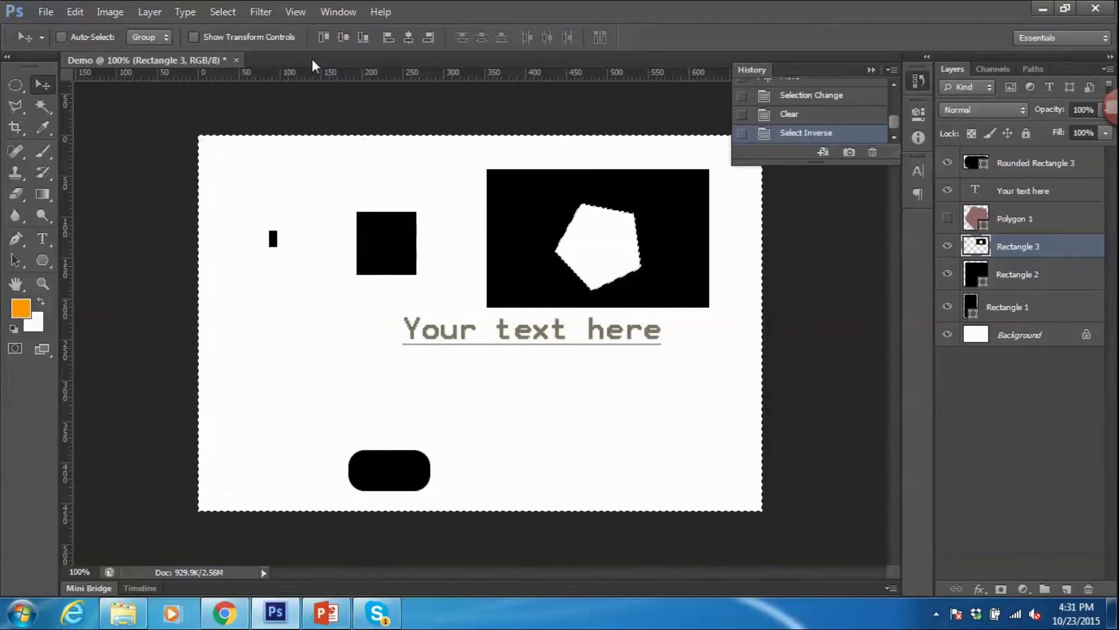
pyautogui.click(221, 13)
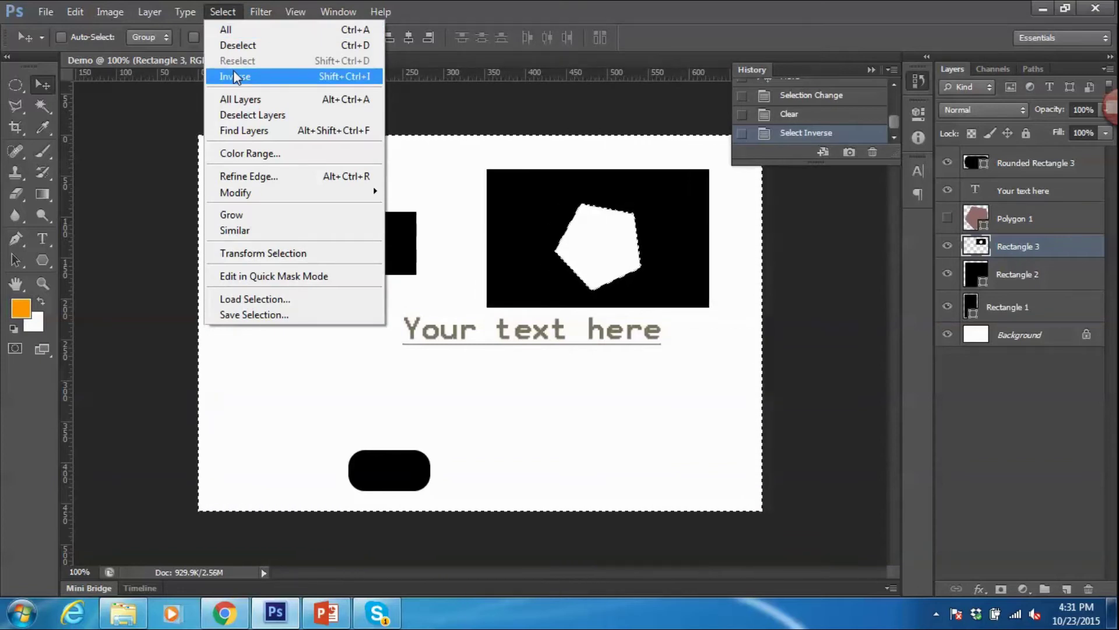
pyautogui.hotkey('alt', 'Tab')
# Step: Continue the sub-bullet with ', then choose Select/ Inver', checking Photoshop's Select menu
pyautogui.write(', then choose')
pyautogui.hotkey('alt', 'Tab')
pyautogui.hotkey('alt', 'Tab')
pyautogui.write('Select/ Inver')
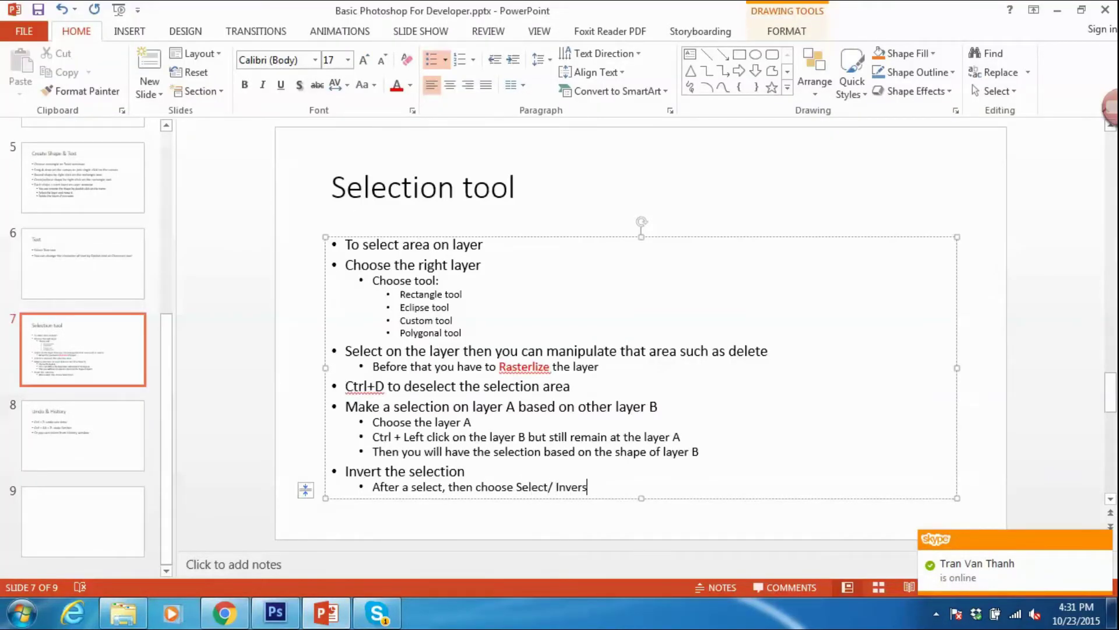
pyautogui.hotkey('alt', 'Tab')
pyautogui.click(222, 12)
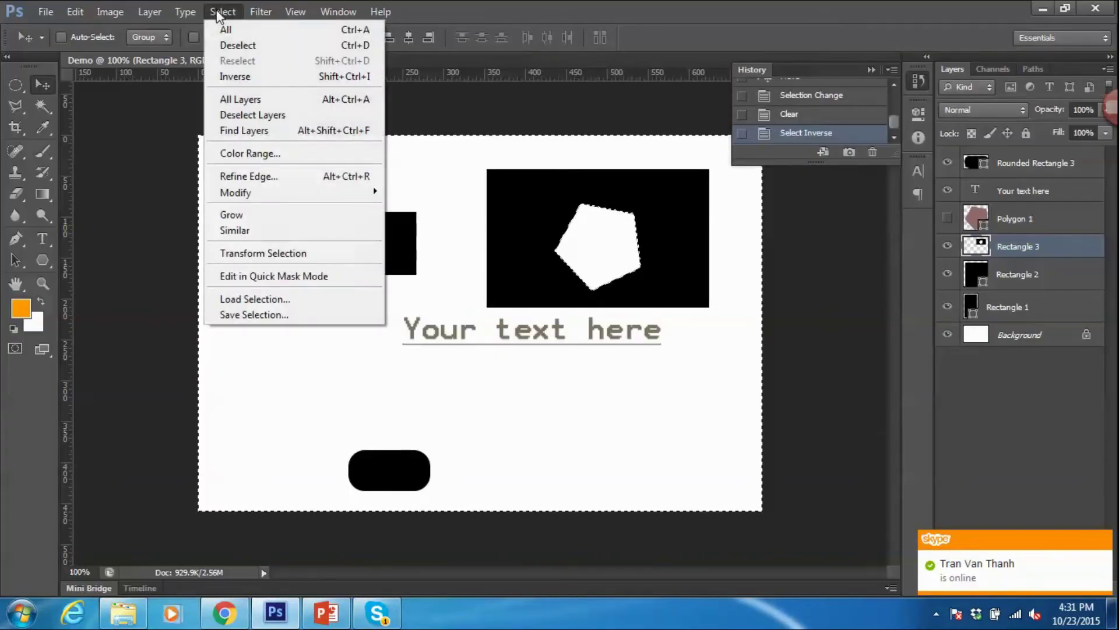
pyautogui.hotkey('alt', 'Tab')
# Step: Finish the sub-bullet with 'se (or Ctrl + Shift +', after checking the Inverse shortcut in Photoshop
pyautogui.write('se')
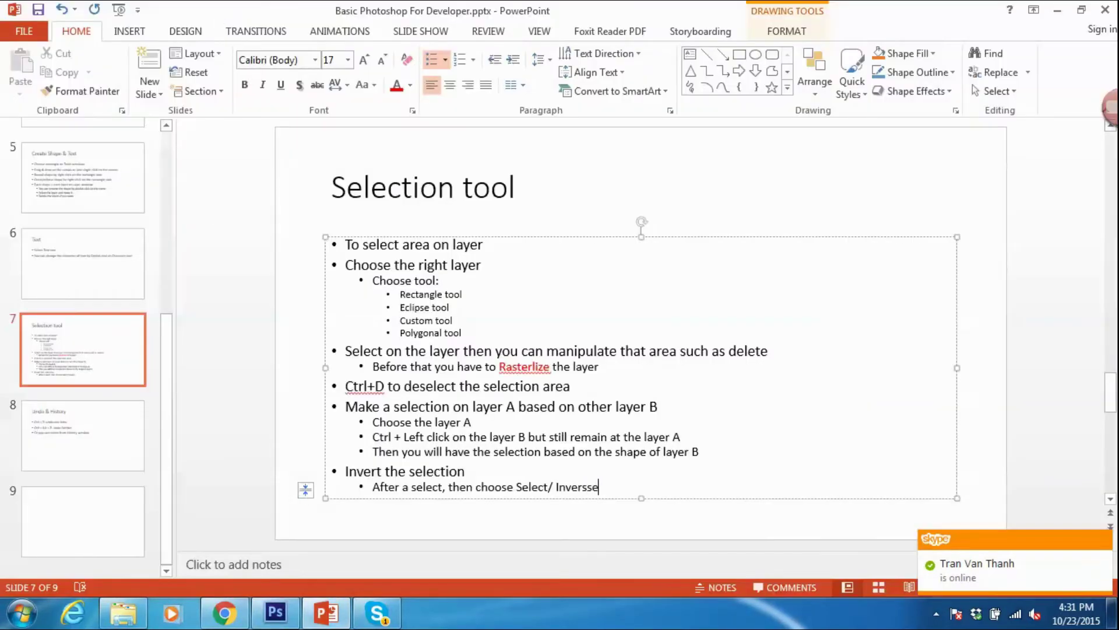
pyautogui.write(' (orCt')
pyautogui.press('BackSpace')
pyautogui.press('BackSpace')
pyautogui.write('Ctrl ')
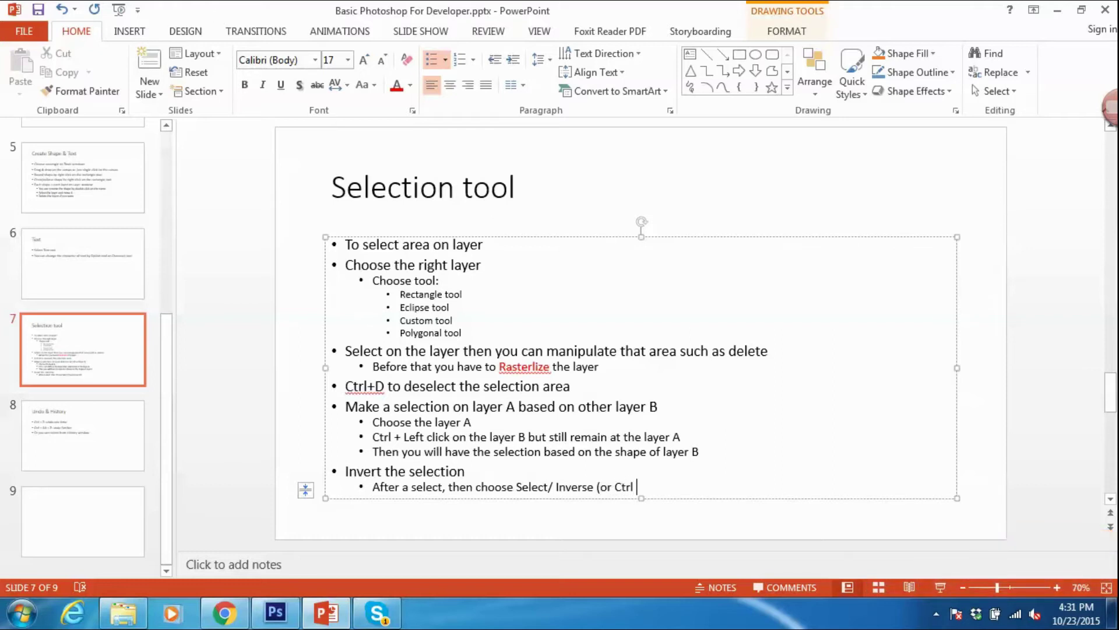
pyautogui.write('+ Shift + I')
pyautogui.hotkey('alt', 'Tab')
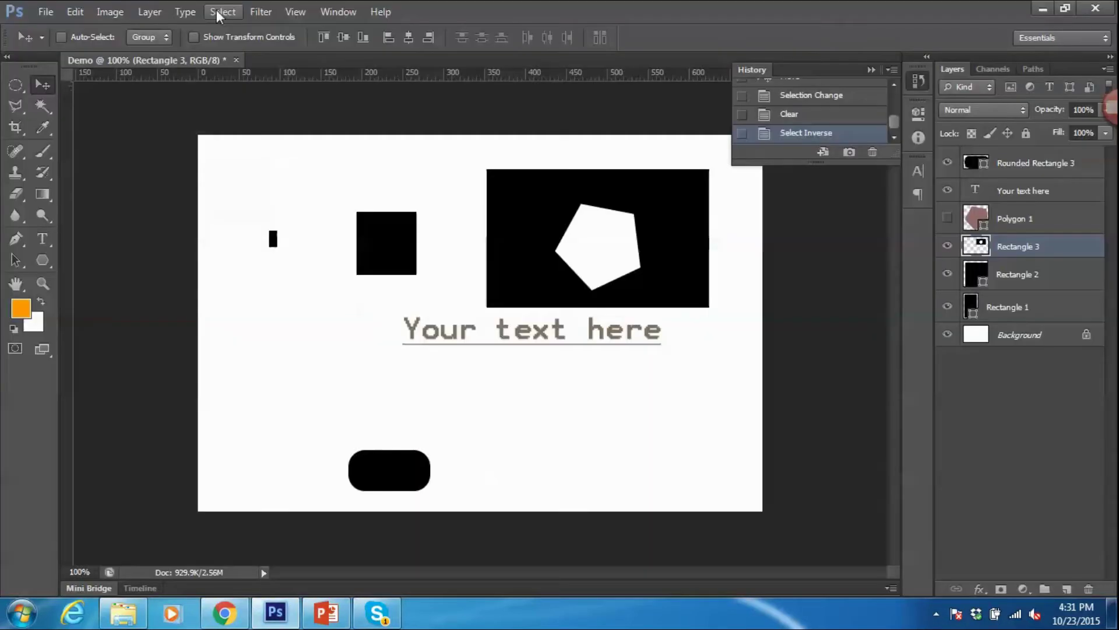
pyautogui.click(224, 13)
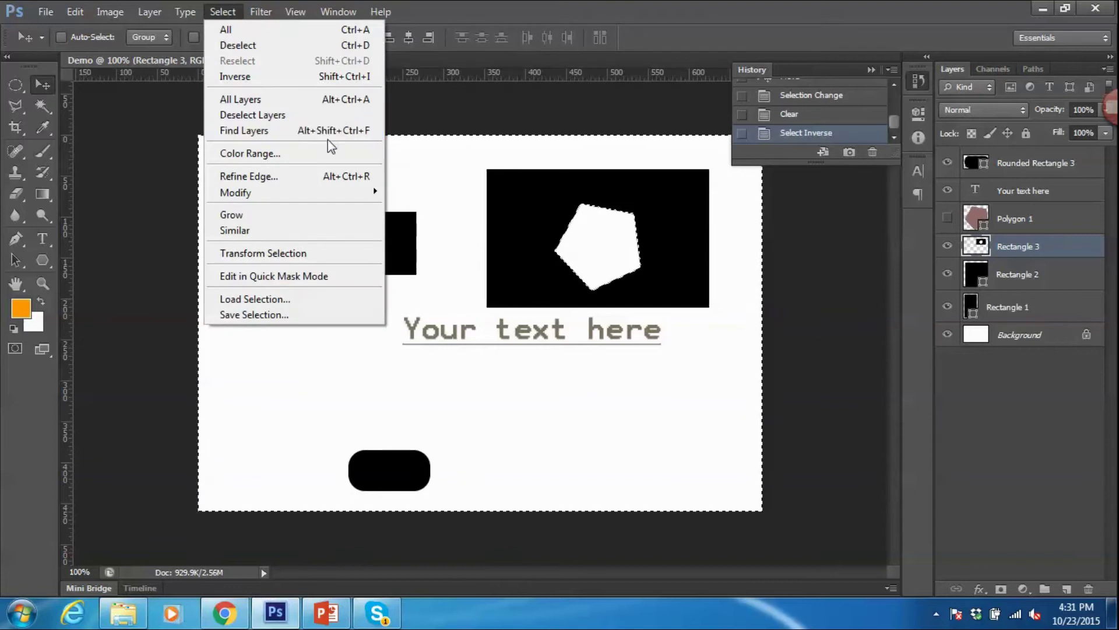
pyautogui.hotkey('alt', 'Tab')
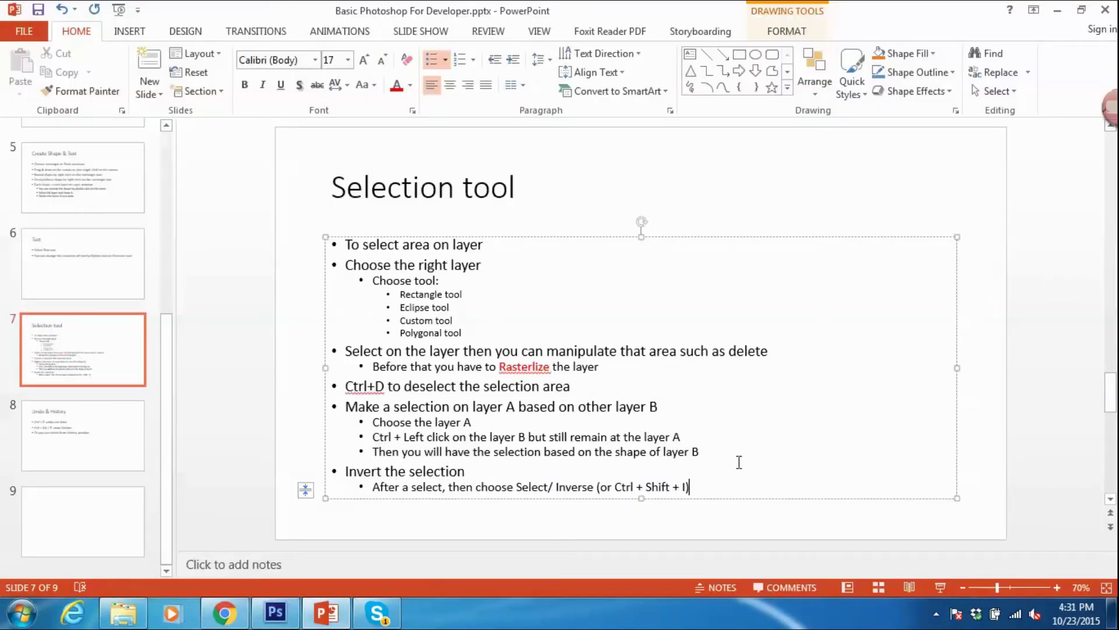
pyautogui.hotkey('alt', 'Tab')
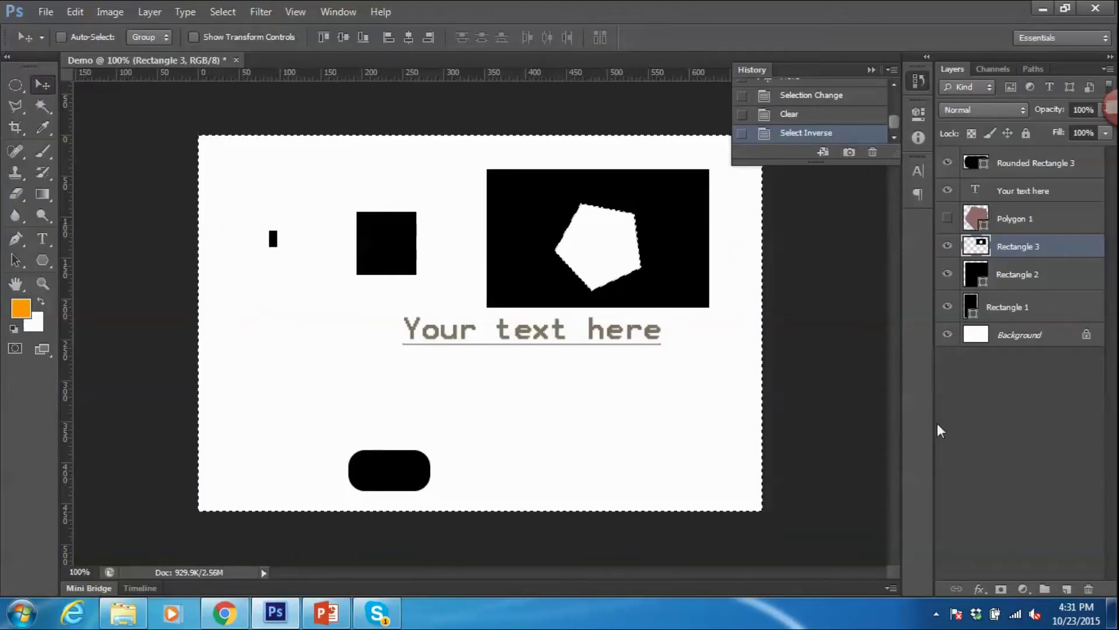
# Step: Deselect and undo the earlier trimming steps, leaving Rectangle 3 as the active layer
pyautogui.hotkey('ctrl', 'd')
pyautogui.hotkey('ctrl', 'alt', 'z')
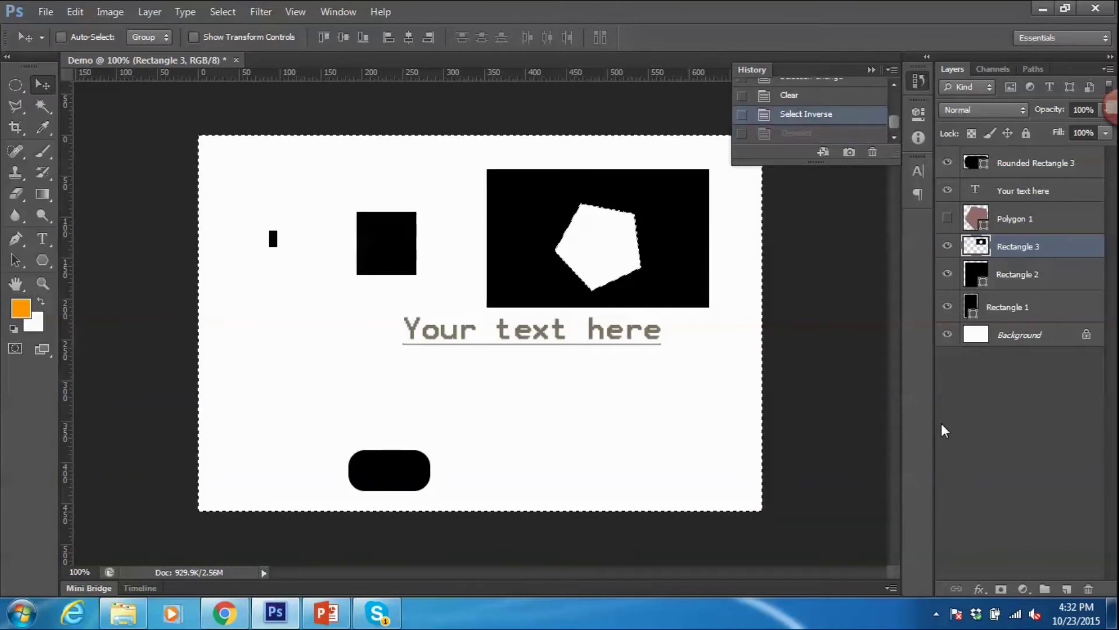
pyautogui.hotkey('ctrl', 'alt', 'z')
pyautogui.hotkey('ctrl', 'alt', 'z')
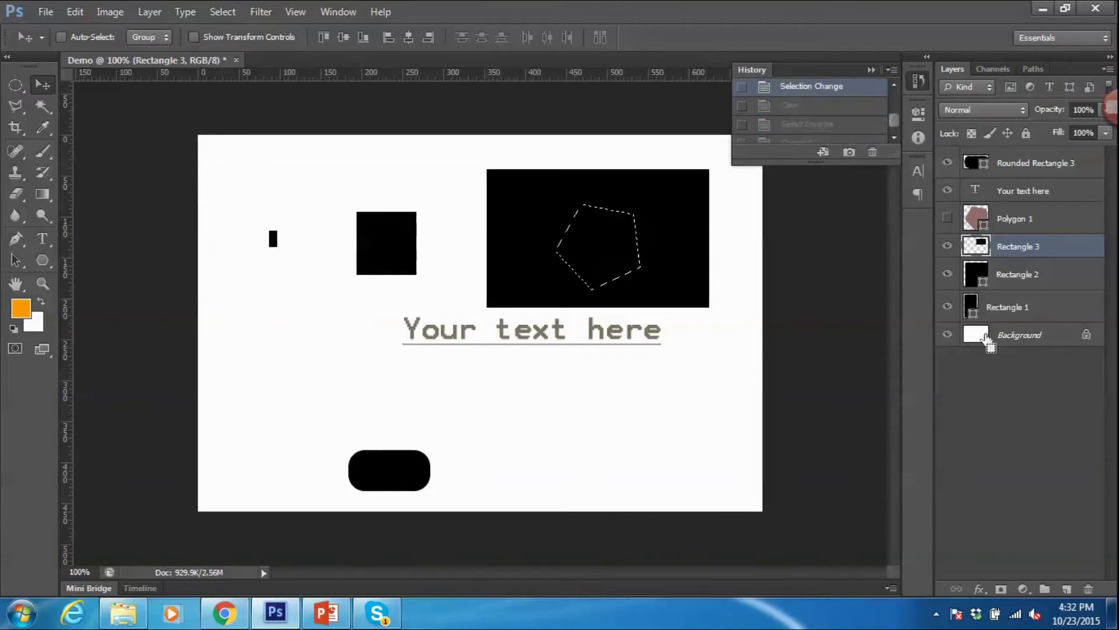
pyautogui.click(1018, 220)
pyautogui.click(1024, 259)
pyautogui.click(1015, 233)
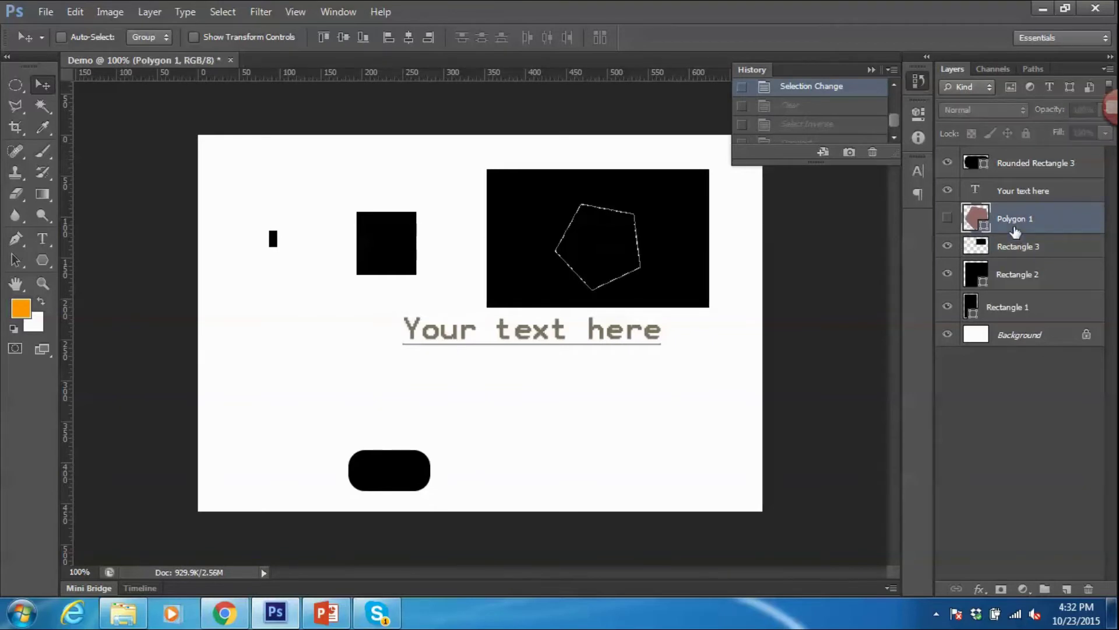
pyautogui.hotkey('ctrl', 'd')
pyautogui.click(1014, 247)
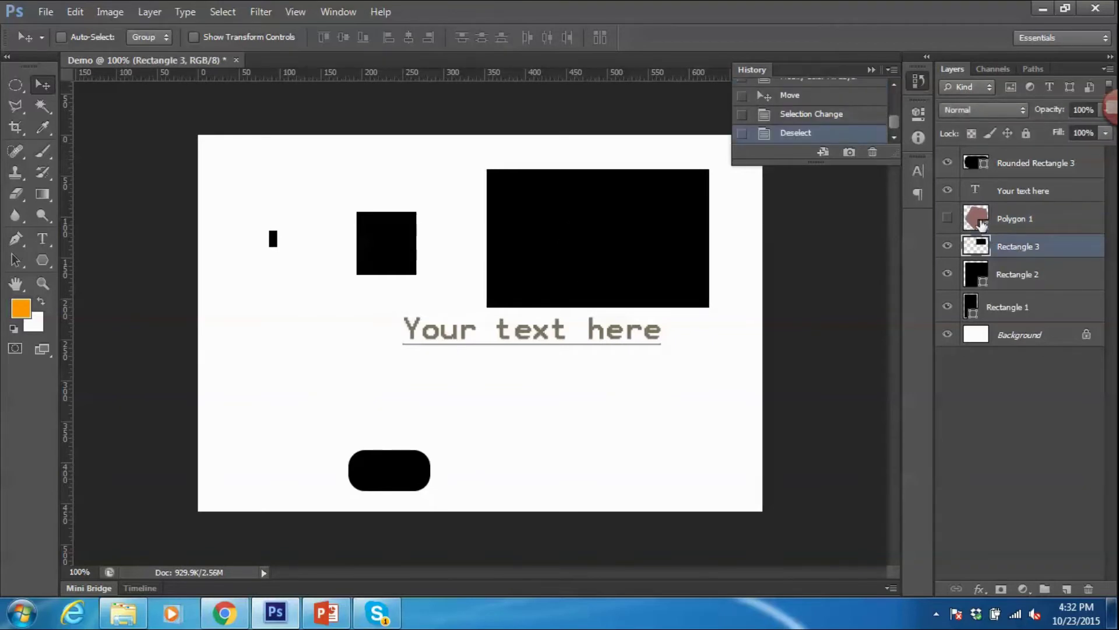
# Step: Load the pentagon outline, invert it, and delete everything of Rectangle 3 outside it, then deselect
pyautogui.keyDown('ctrl'); pyautogui.click(980, 220); pyautogui.keyUp('ctrl')
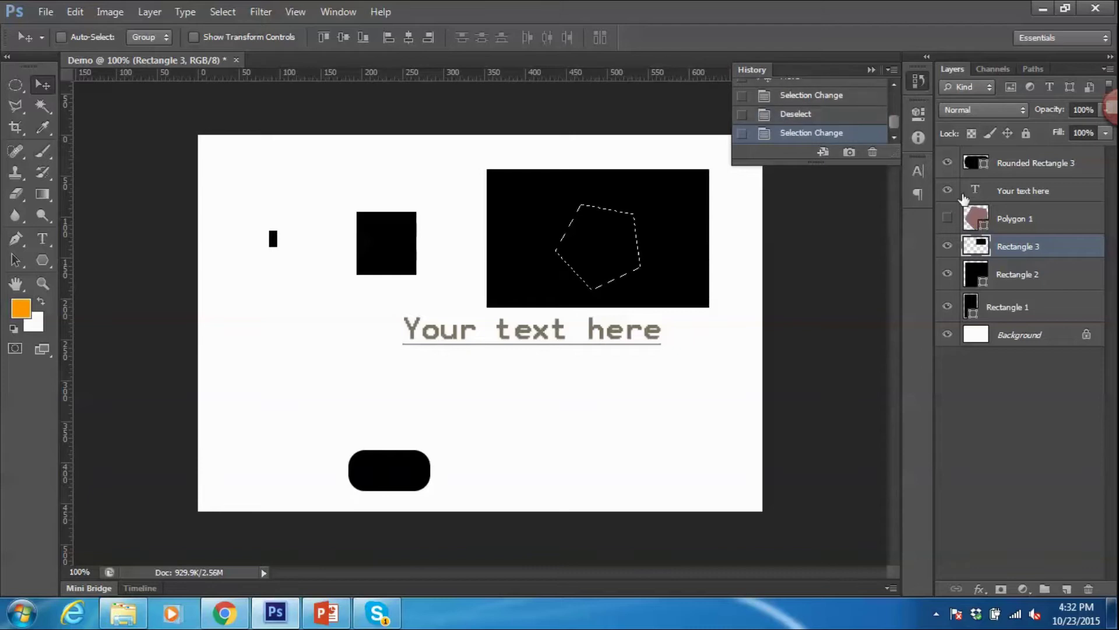
pyautogui.click(232, 12)
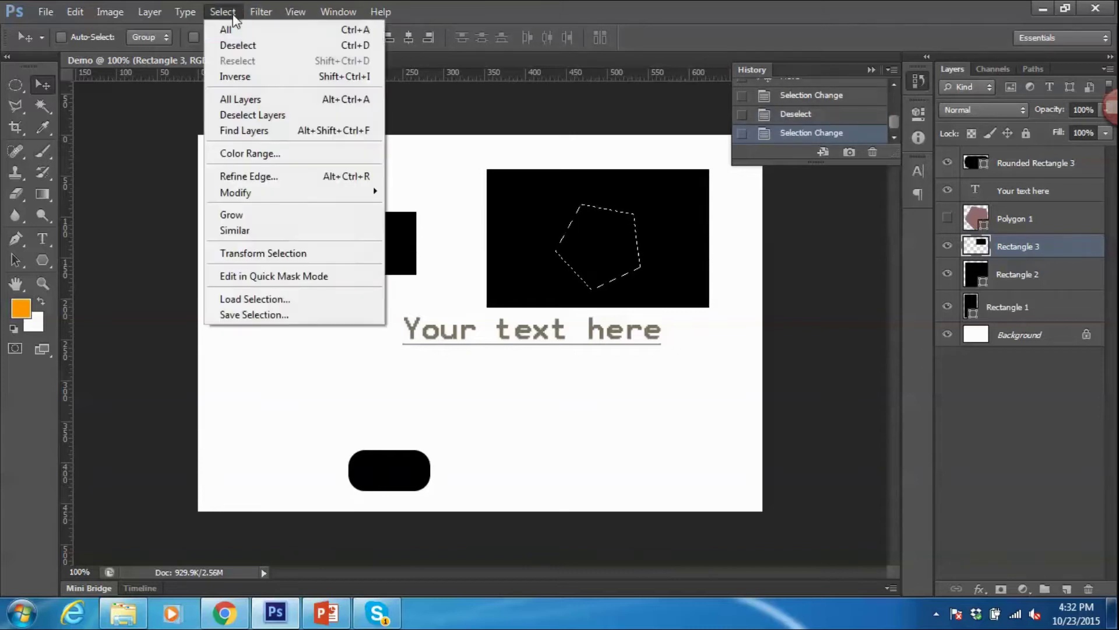
pyautogui.click(240, 75)
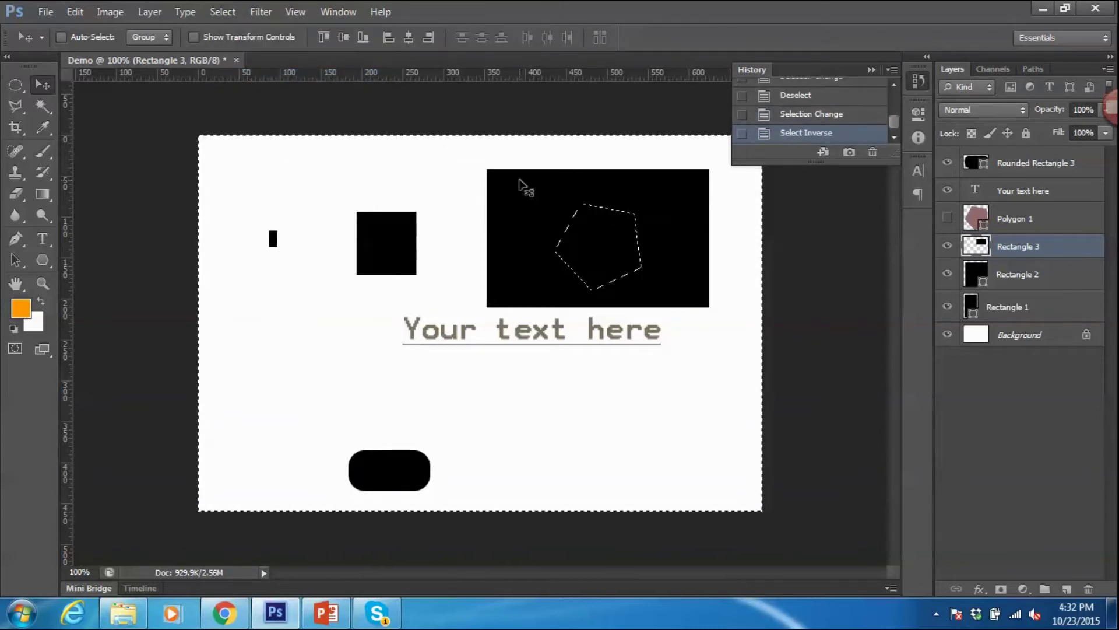
pyautogui.press('Delete')
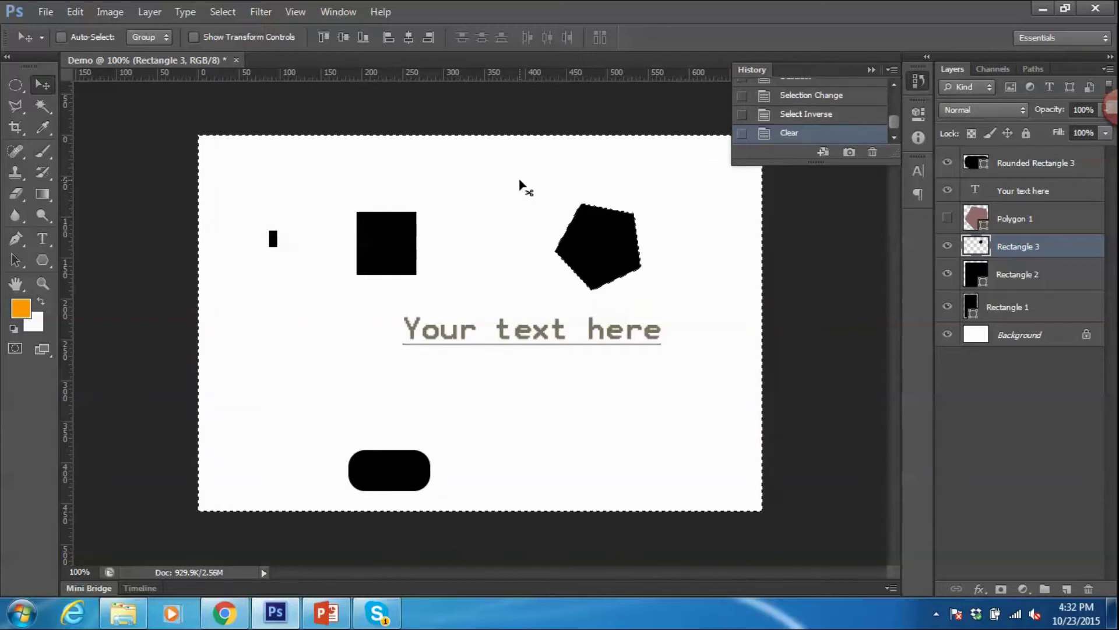
pyautogui.click(979, 220)
pyautogui.click(1020, 252)
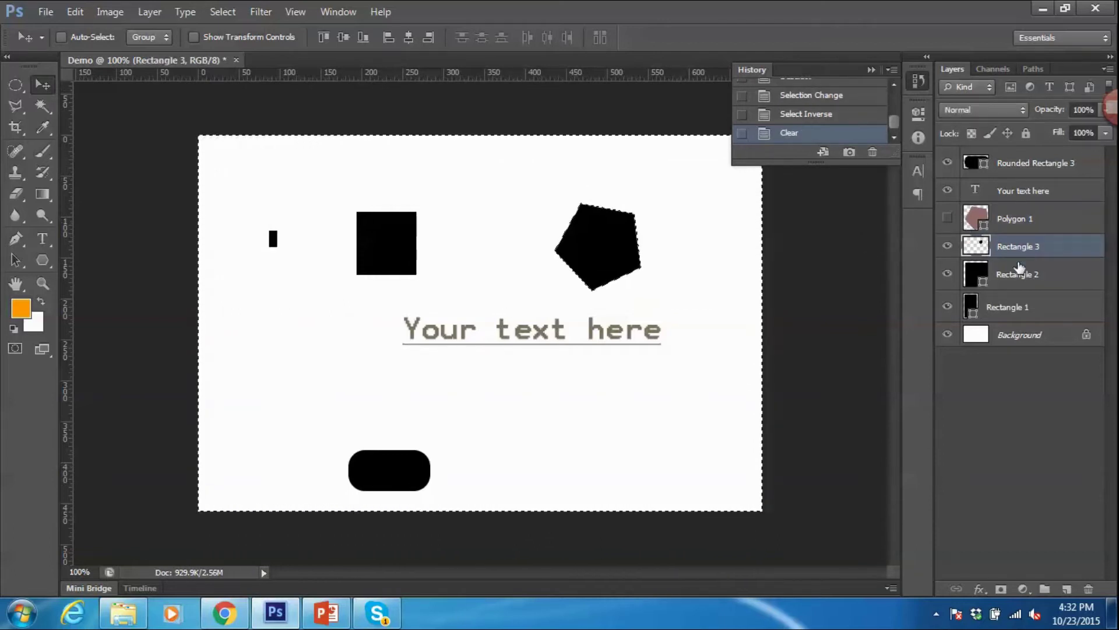
pyautogui.hotkey('ctrl', 'd')
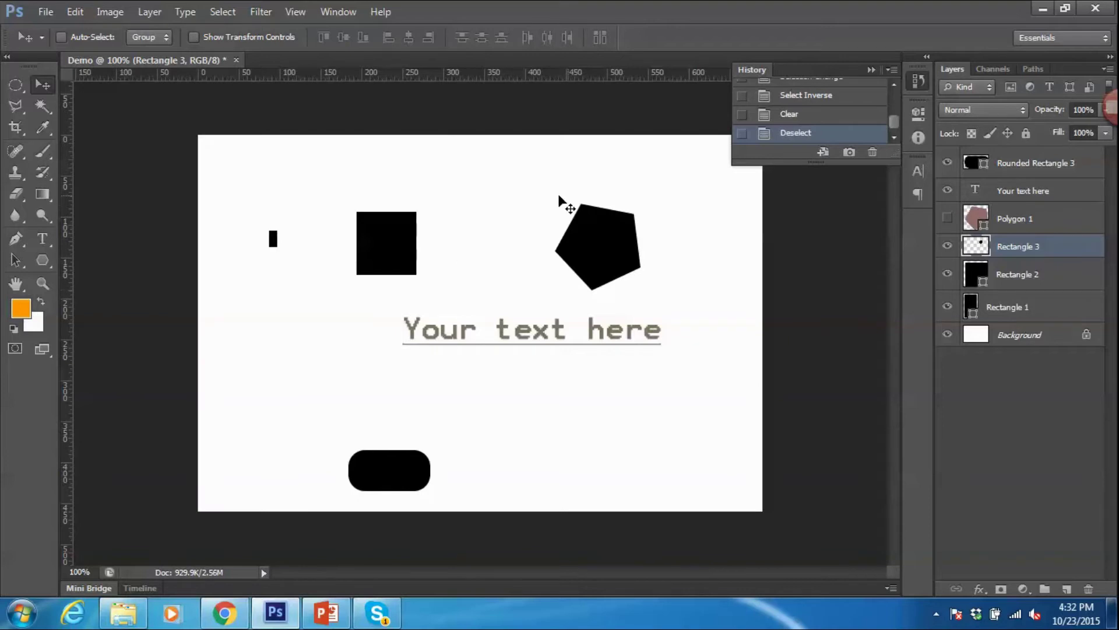
pyautogui.hotkey('alt', 'Tab')
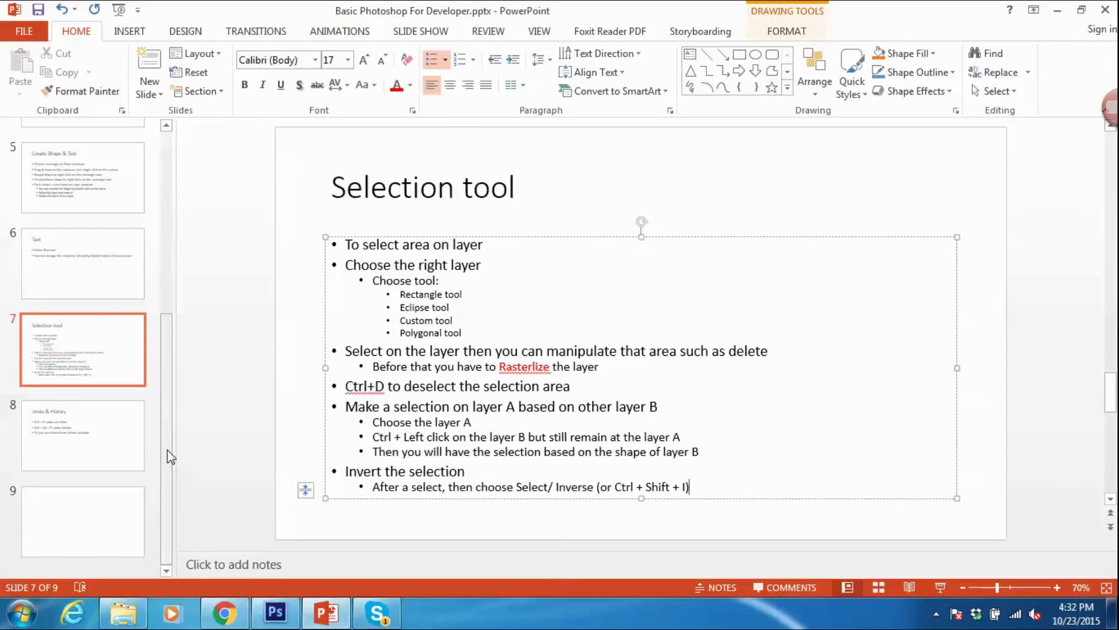
# Step: Title slide 9 'Color Picker' and place the cursor in its body text
pyautogui.click(99, 525)
pyautogui.click(466, 187)
pyautogui.write('Color Picker')
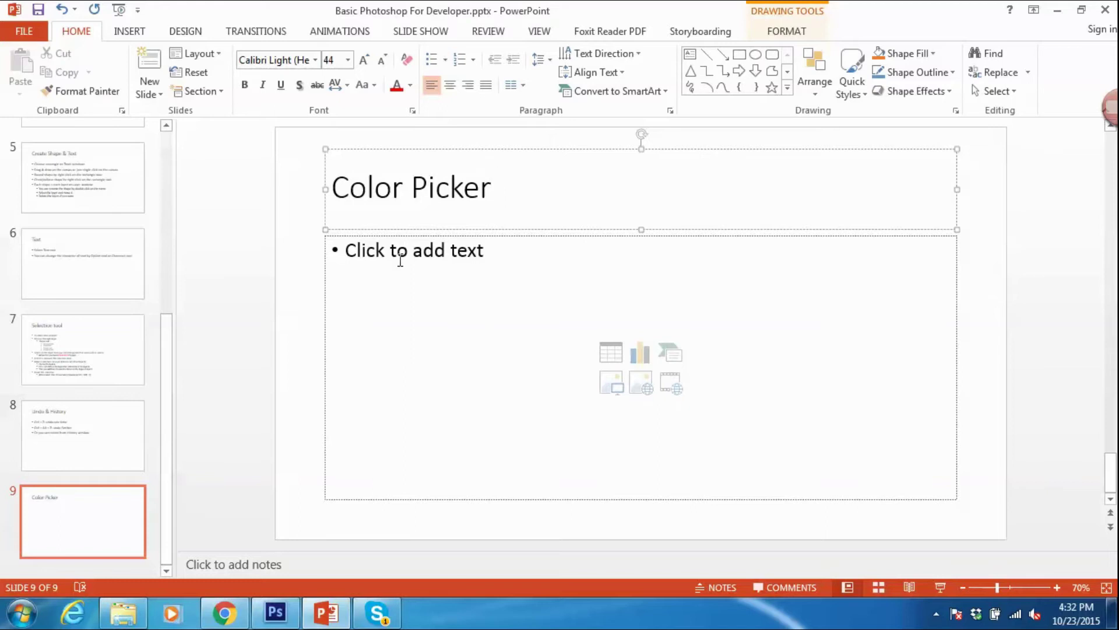
pyautogui.click(400, 258)
pyautogui.hotkey('alt', 'Tab')
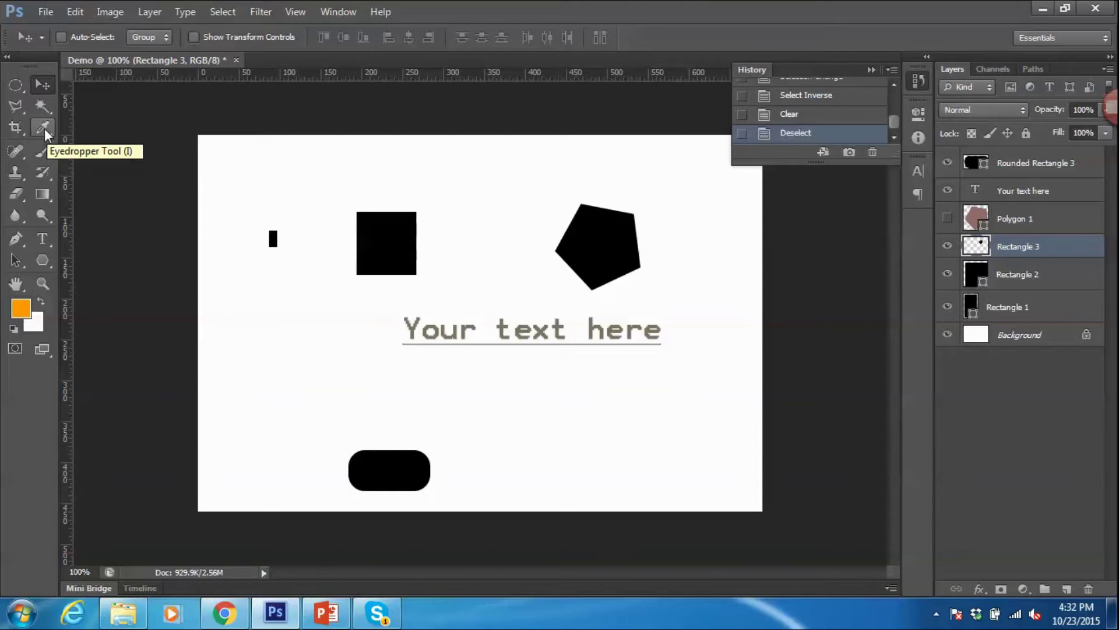
# Step: Eyedrop colours from the square, the text and the pentagon, ending on the text's greyish-brown
pyautogui.click(45, 133)
pyautogui.click(383, 262)
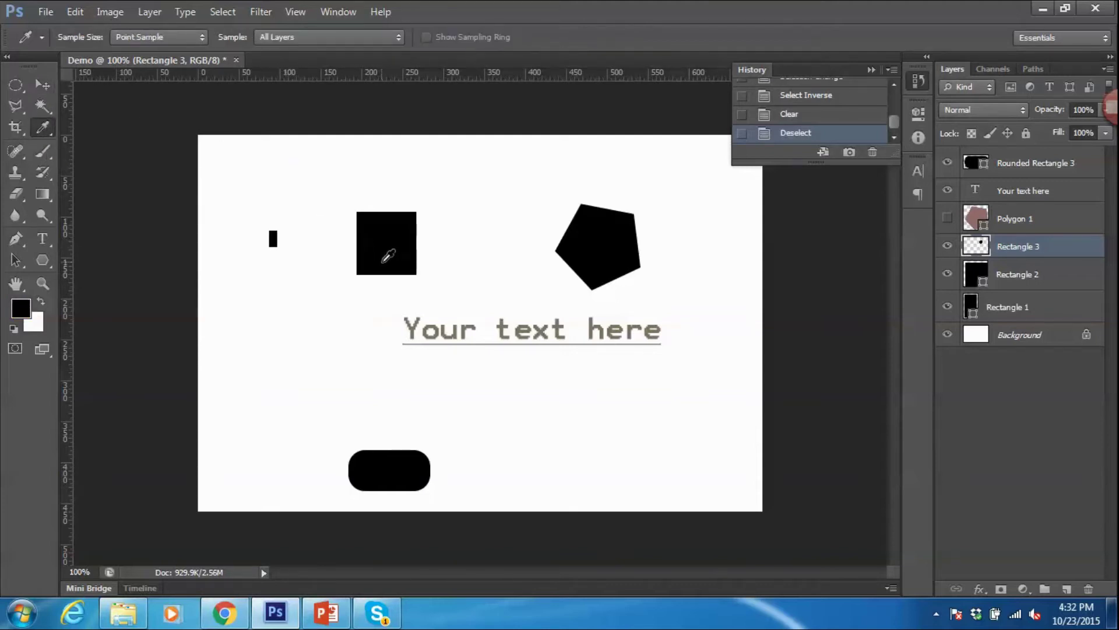
pyautogui.click(465, 328)
pyautogui.click(590, 232)
pyautogui.click(466, 325)
# Step: Open 239x239.png in Adobe Photoshop CS6 from its folder
pyautogui.click(123, 612)
pyautogui.rightClick(220, 112)
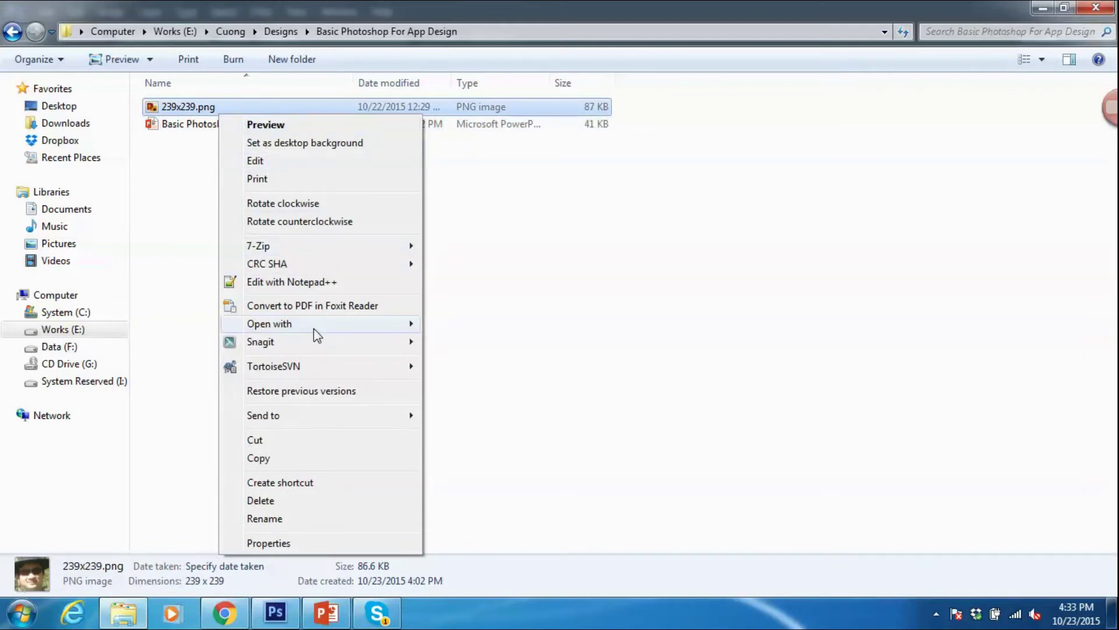
pyautogui.moveTo(270, 323)
pyautogui.click(425, 322)
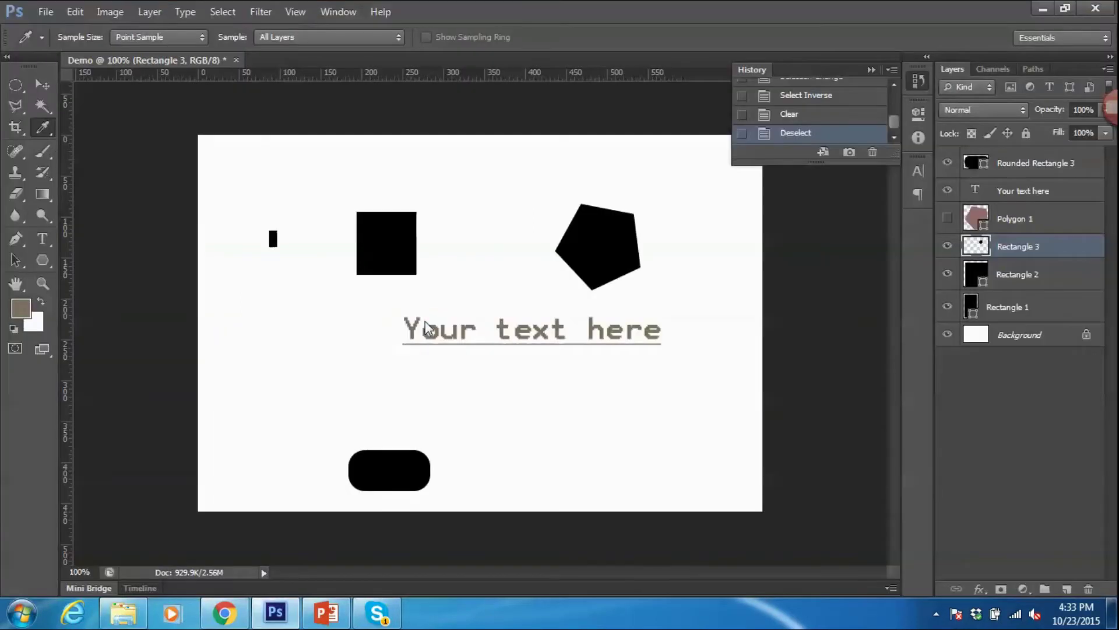
# Step: Sample the photo's olive green and copy its hex code 52623d from the Color Picker
pyautogui.moveTo(452, 335)
pyautogui.mouseDown()
pyautogui.moveTo(462, 274)
pyautogui.moveTo(396, 343)
pyautogui.moveTo(398, 385)
pyautogui.mouseUp()
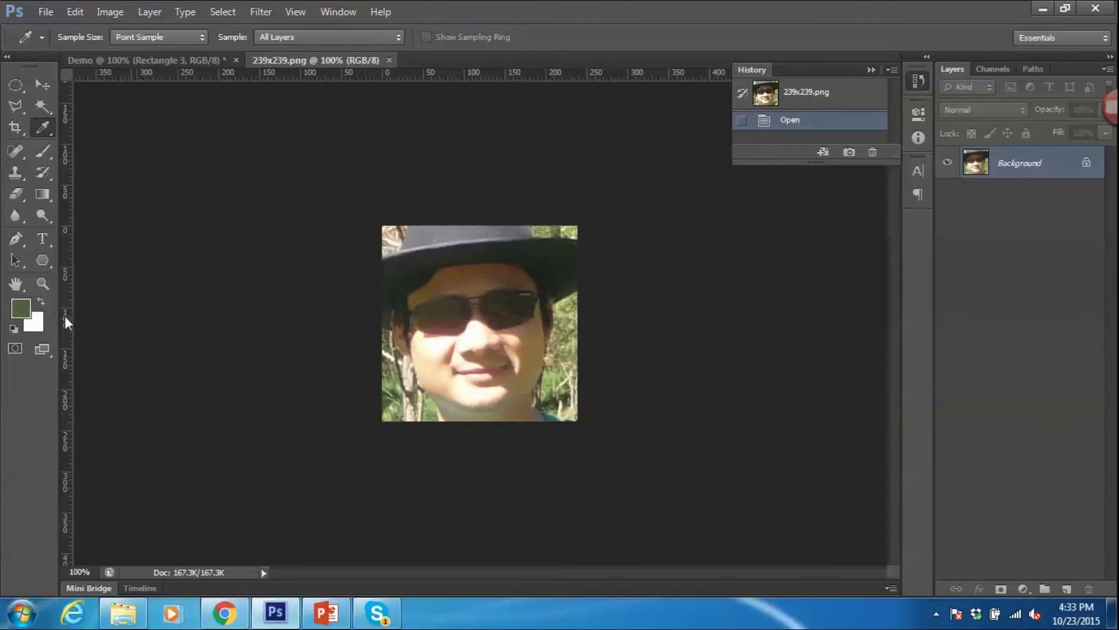
pyautogui.click(21, 309)
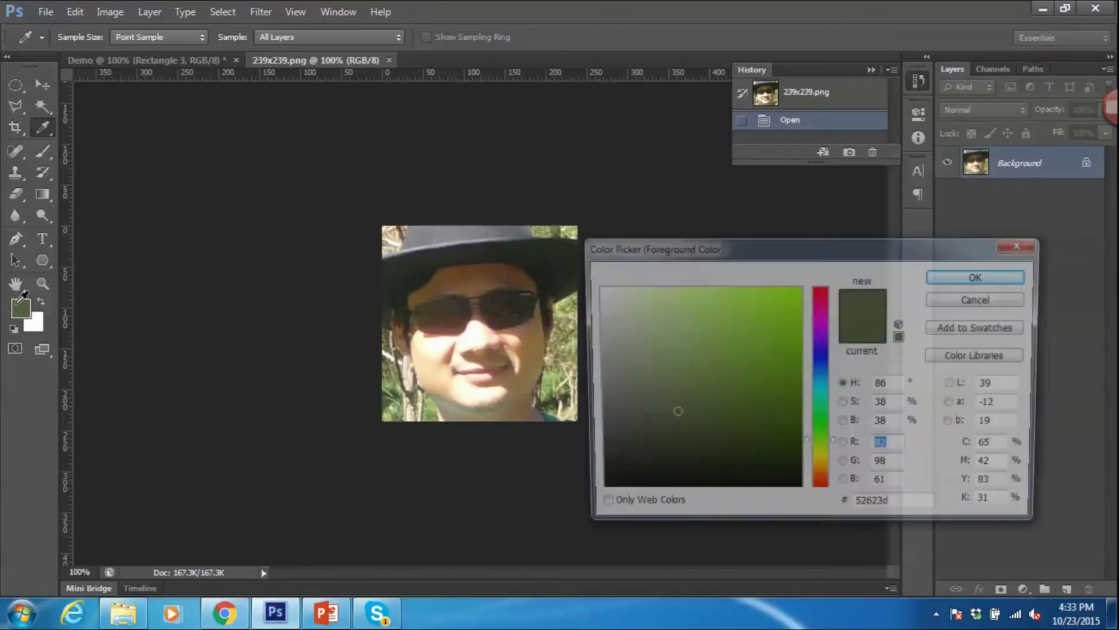
pyautogui.moveTo(910, 511); pyautogui.dragTo(838, 507)
pyautogui.rightClick(882, 513)
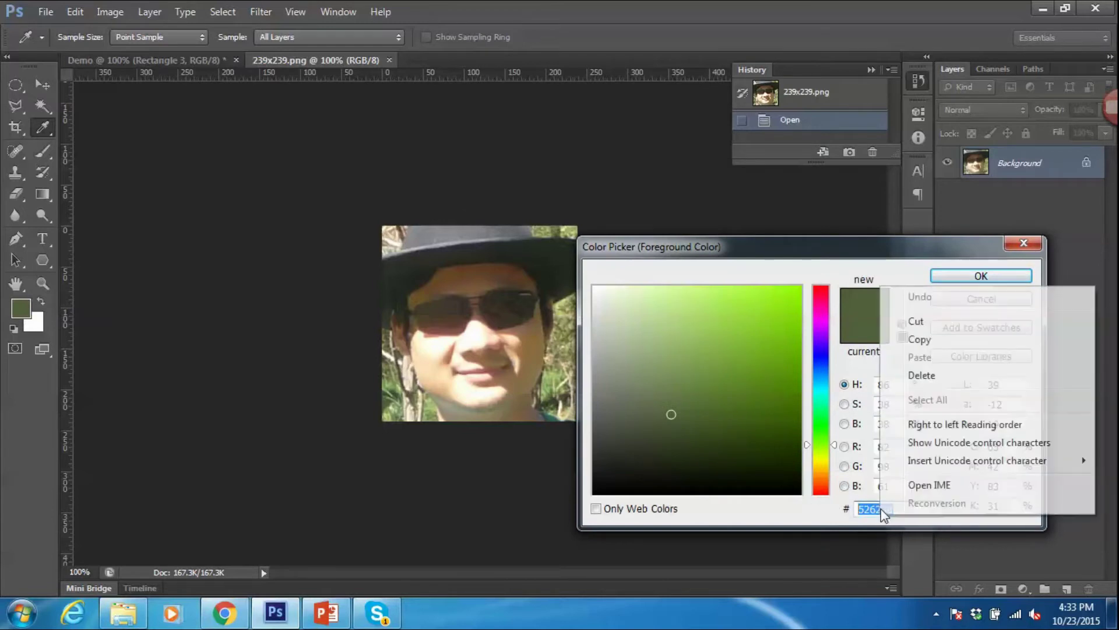
pyautogui.click(912, 338)
pyautogui.click(950, 279)
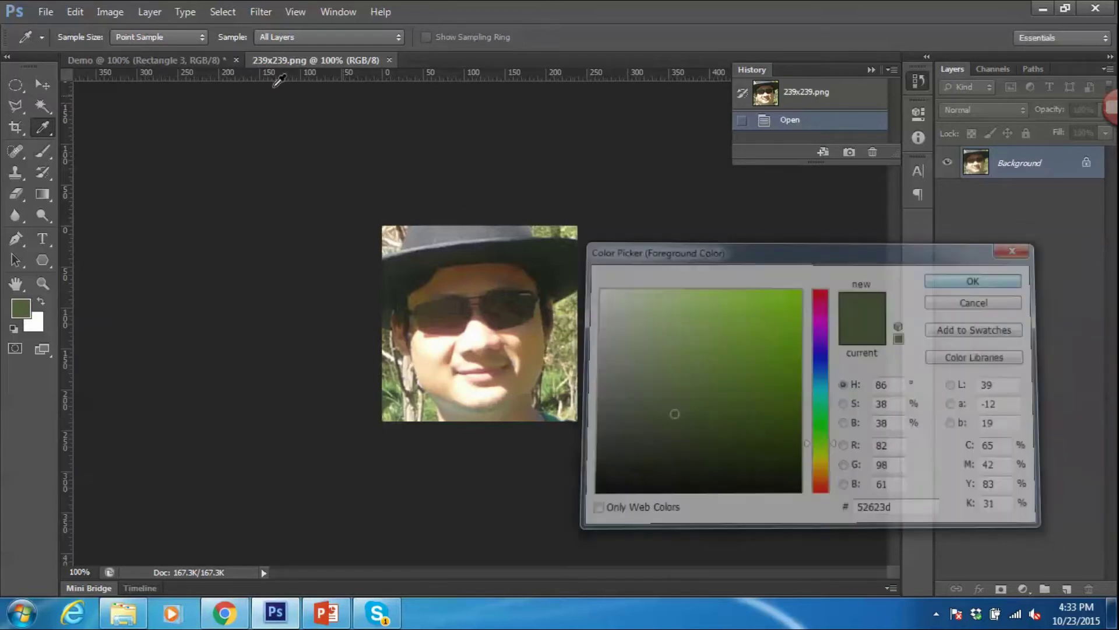
# Step: Paste 52623d as Rectangle 2's fill colour in the Demo document and confirm it
pyautogui.click(156, 62)
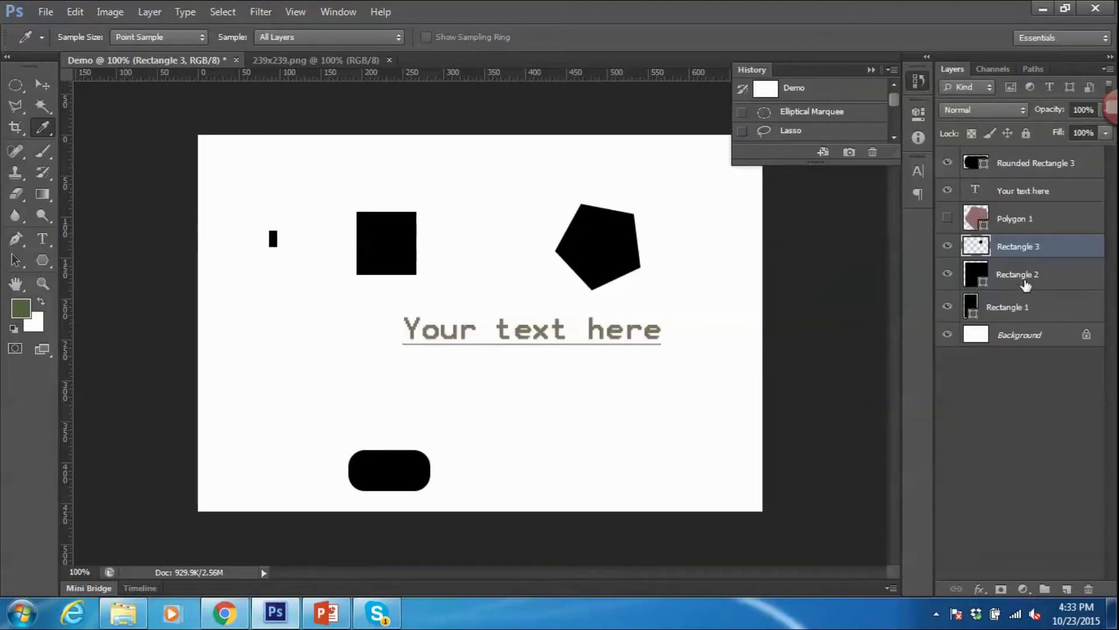
pyautogui.click(1020, 282)
pyautogui.doubleClick(979, 280)
pyautogui.doubleClick(898, 513)
pyautogui.hotkey('ctrl', 'v')
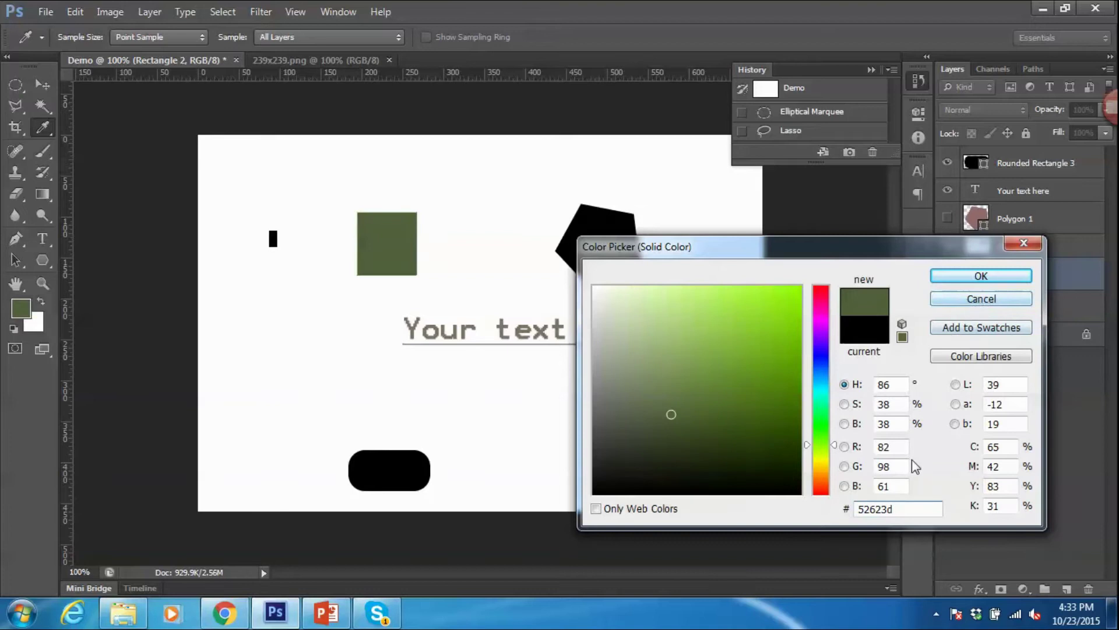
pyautogui.doubleClick(897, 508)
pyautogui.rightClick(864, 509)
pyautogui.click(871, 367)
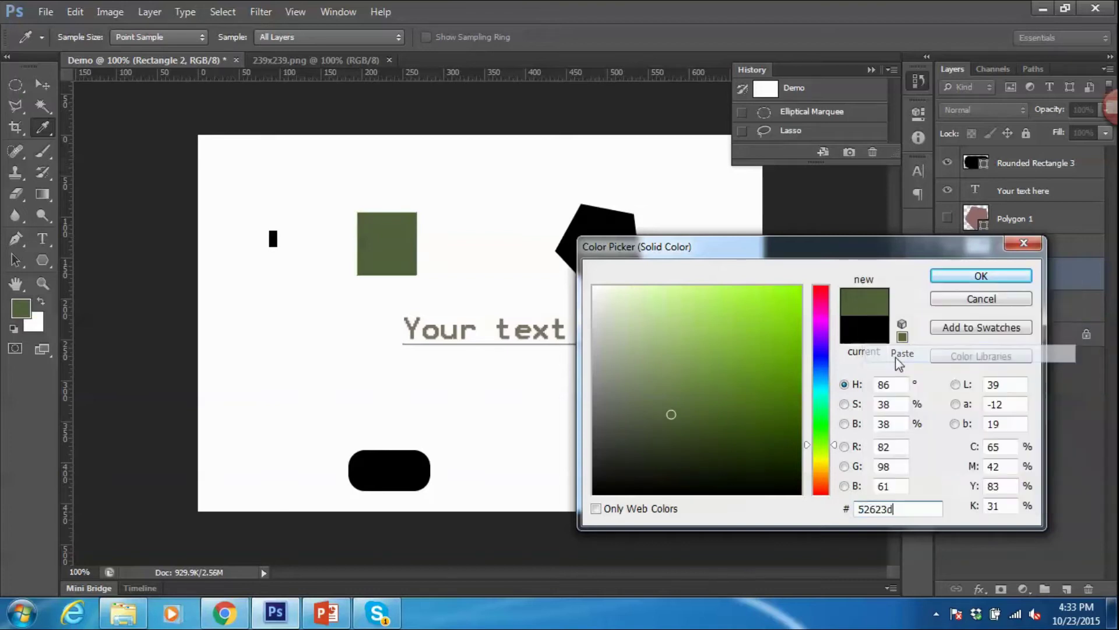
pyautogui.click(981, 276)
pyautogui.click(1032, 227)
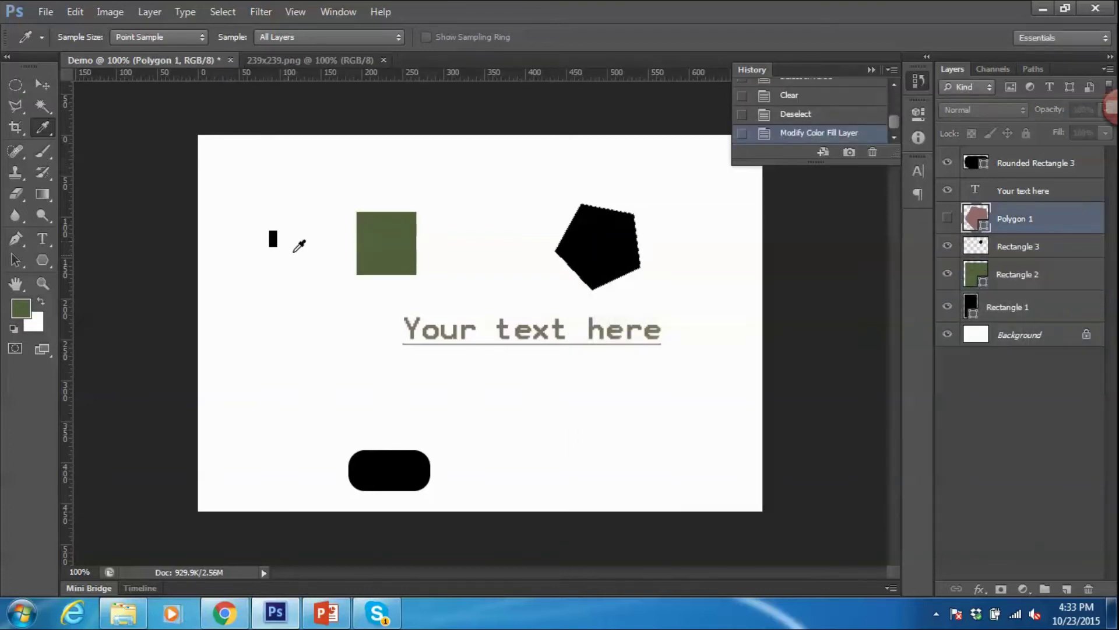
pyautogui.click(327, 612)
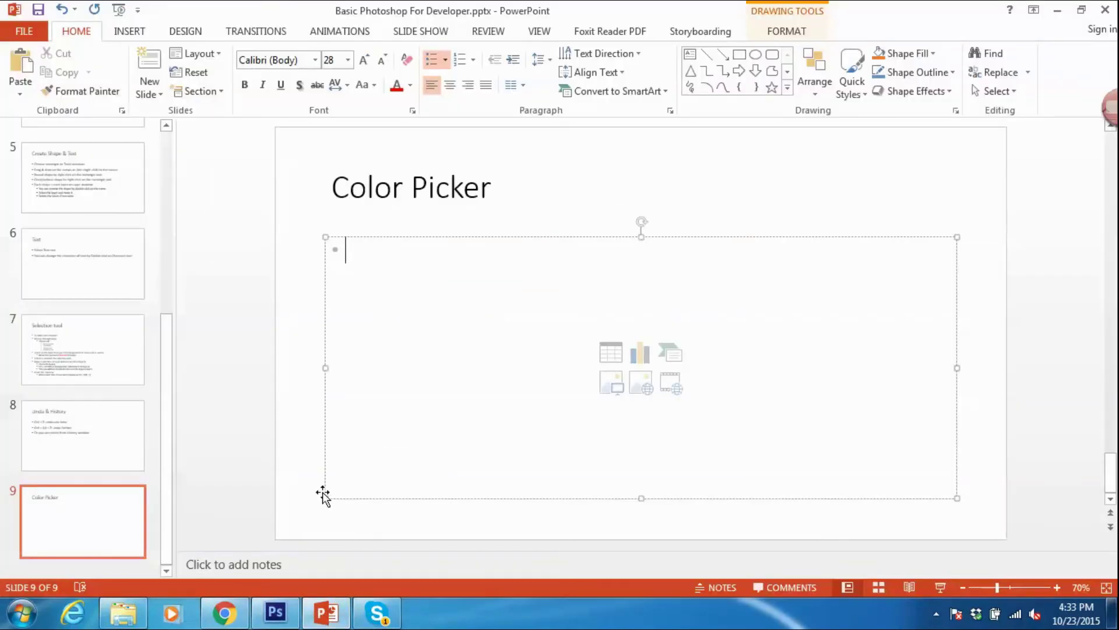
# Step: Type the first bullet 'Select eyedropper tool'
pyautogui.hotkey('alt', 'Tab')
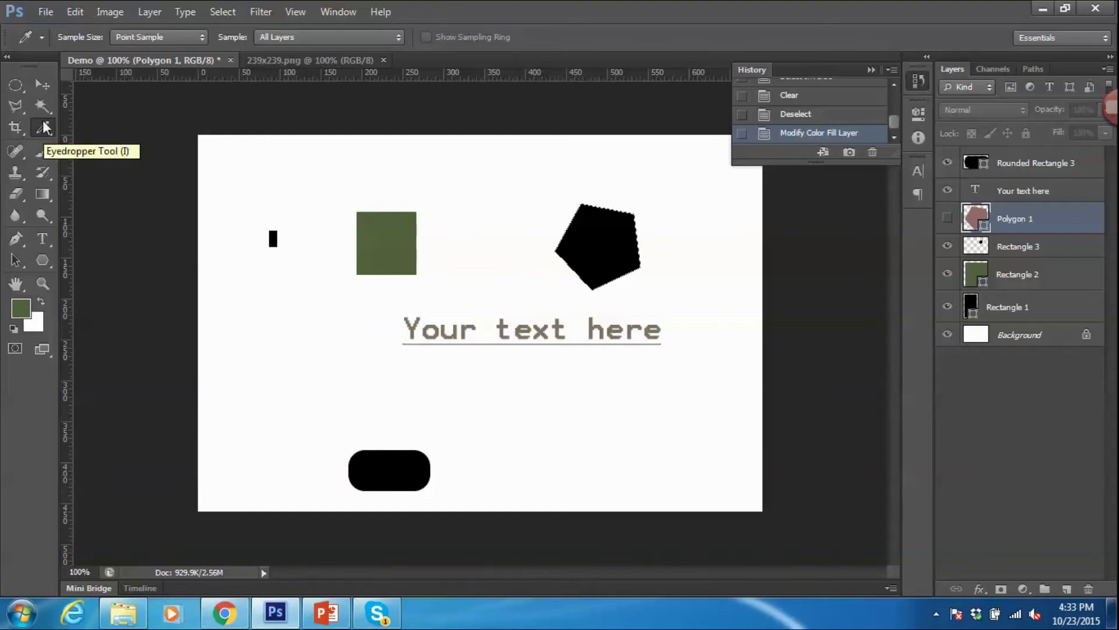
pyautogui.hotkey('alt', 'Tab')
pyautogui.write('Select eyedropper tool')
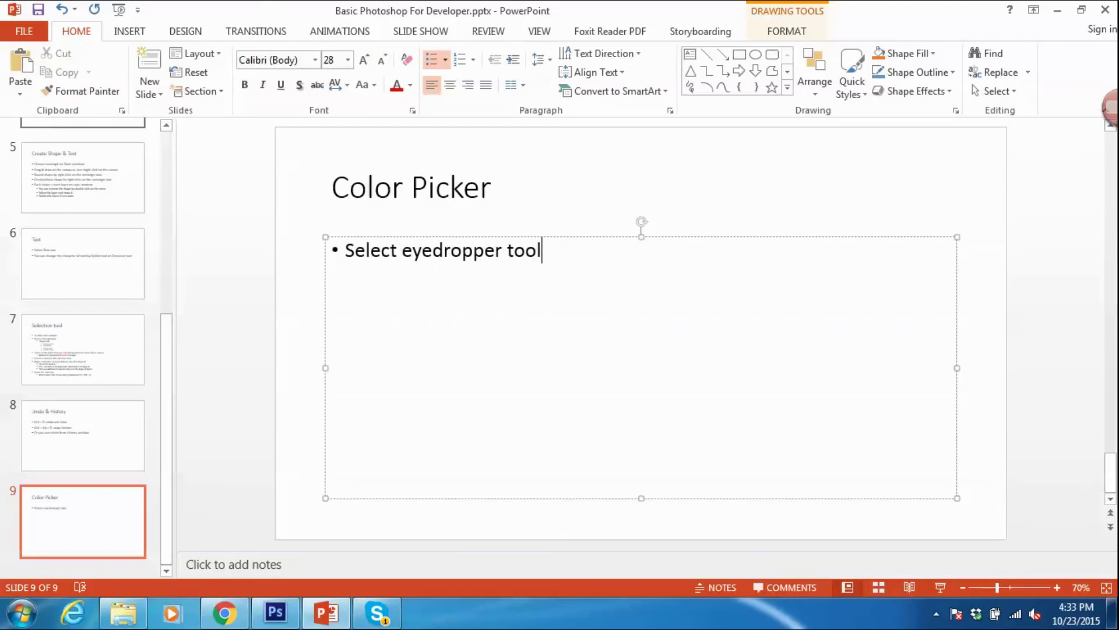
# Step: Add 'Click on the color you want' and begin 'Then double click on the'
pyautogui.hotkey('alt', 'Tab')
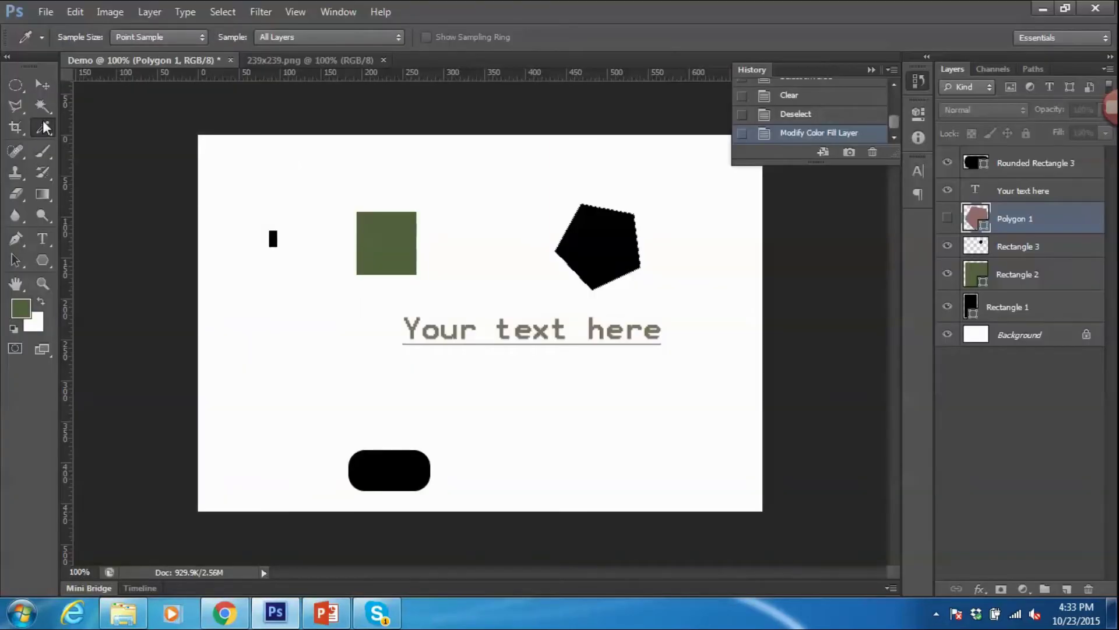
pyautogui.hotkey('alt', 'Tab')
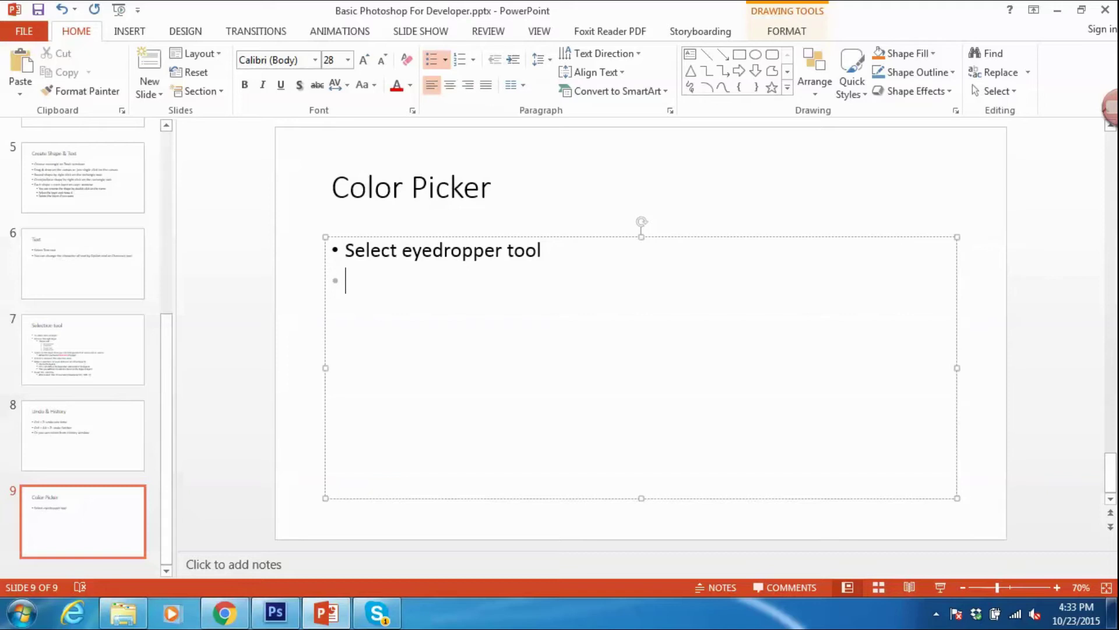
pyautogui.write('Click on the color w')
pyautogui.press('BackSpace')
pyautogui.write('you')
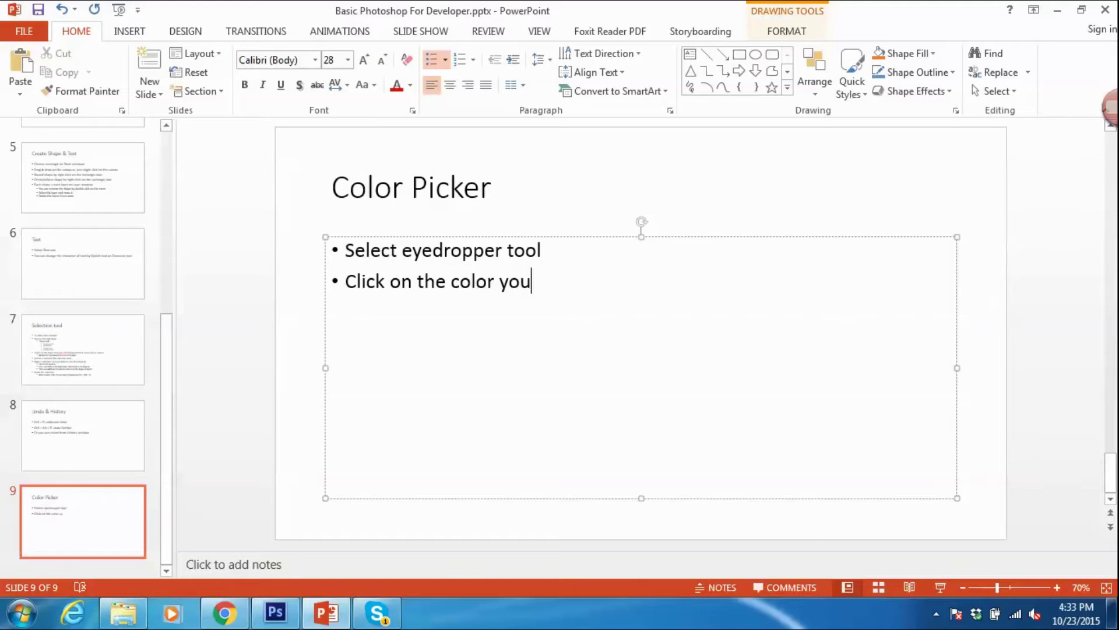
pyautogui.write(' want')
pyautogui.write('Then c')
pyautogui.press('BackSpace')
pyautogui.write('double click on the')
# Step: End the third bullet with 'Color box, you will get the hexa color code', checking Photoshop's hex field
pyautogui.hotkey('alt', 'Tab')
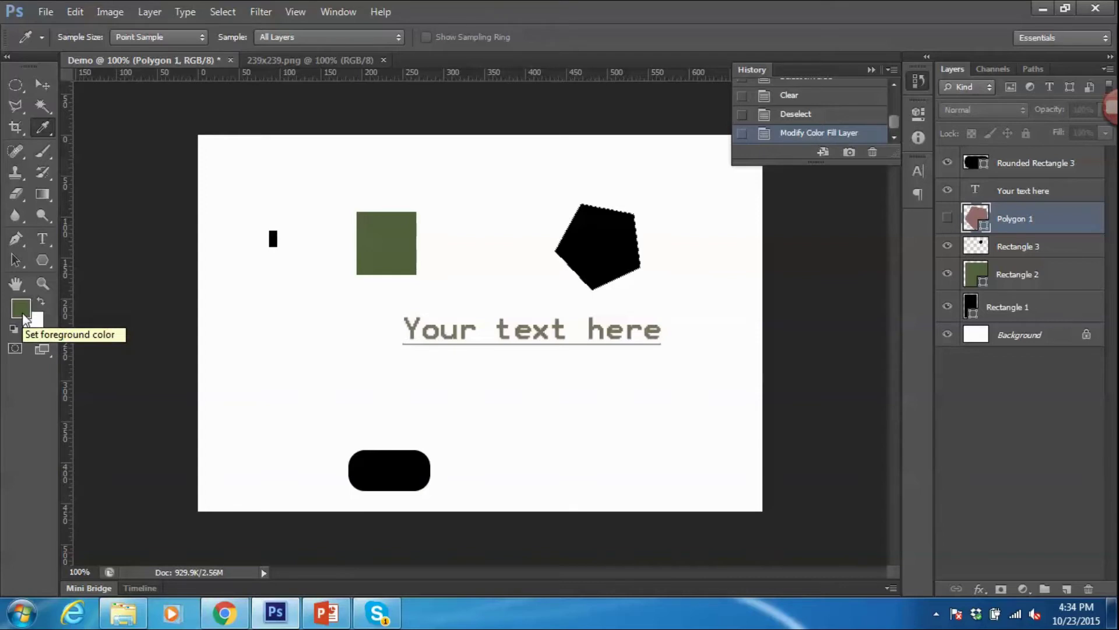
pyautogui.hotkey('alt', 'Tab')
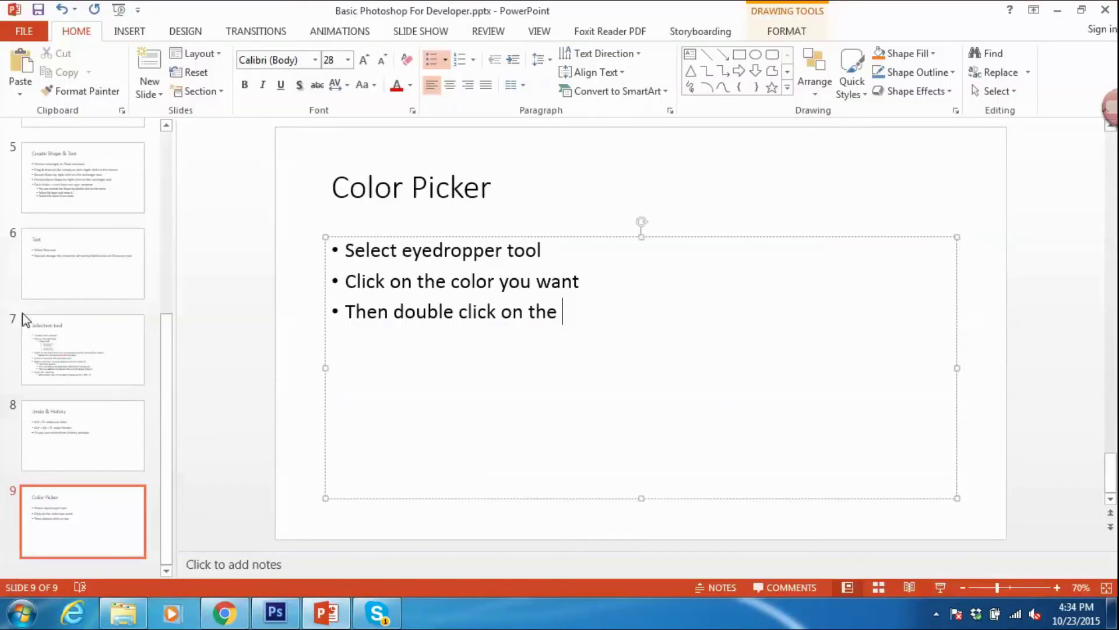
pyautogui.write('Color box')
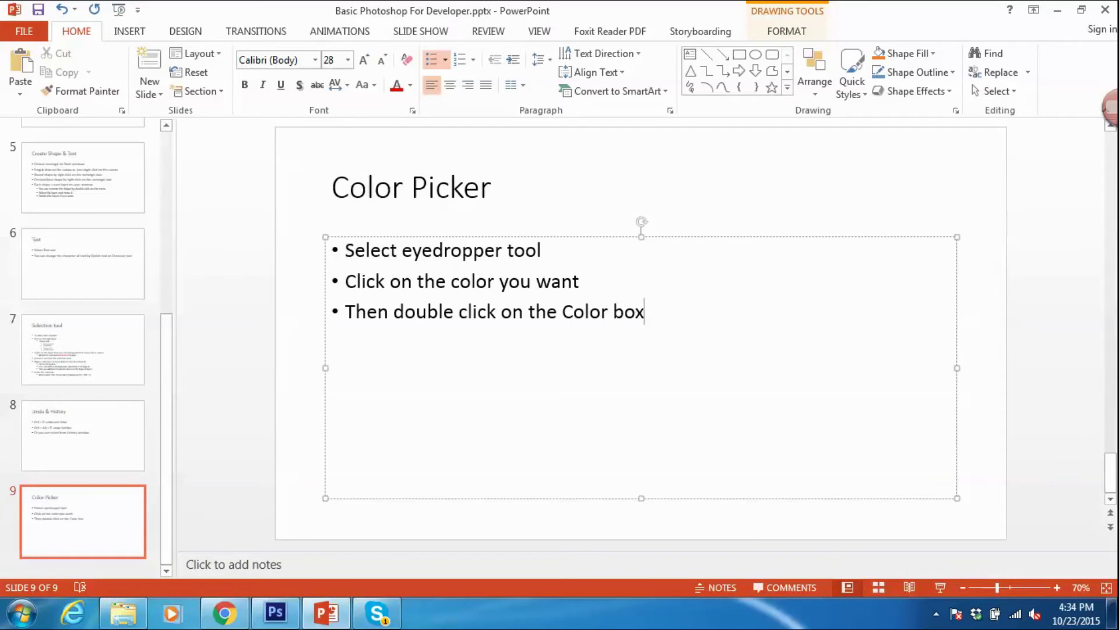
pyautogui.write(', you will get the hexa')
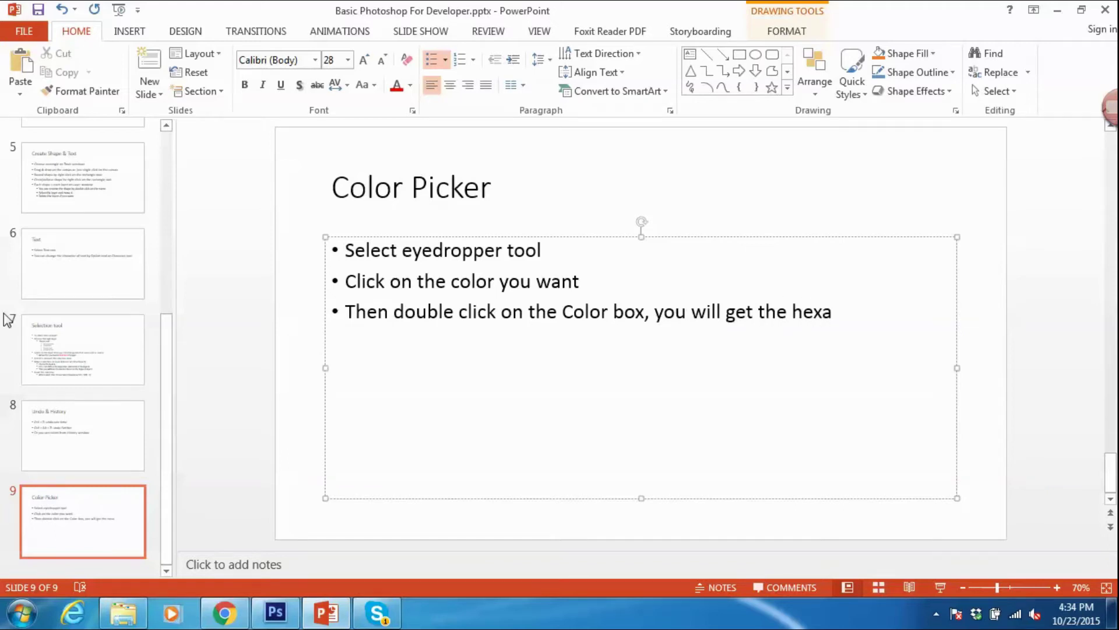
pyautogui.hotkey('alt', 'Tab')
pyautogui.click(20, 309)
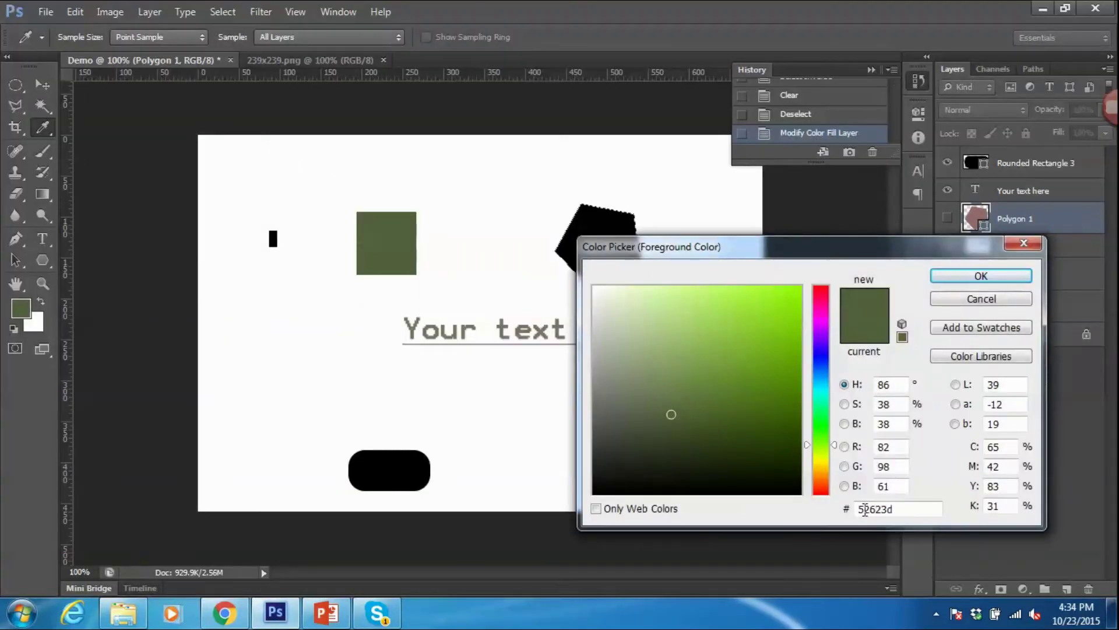
pyautogui.doubleClick(865, 508)
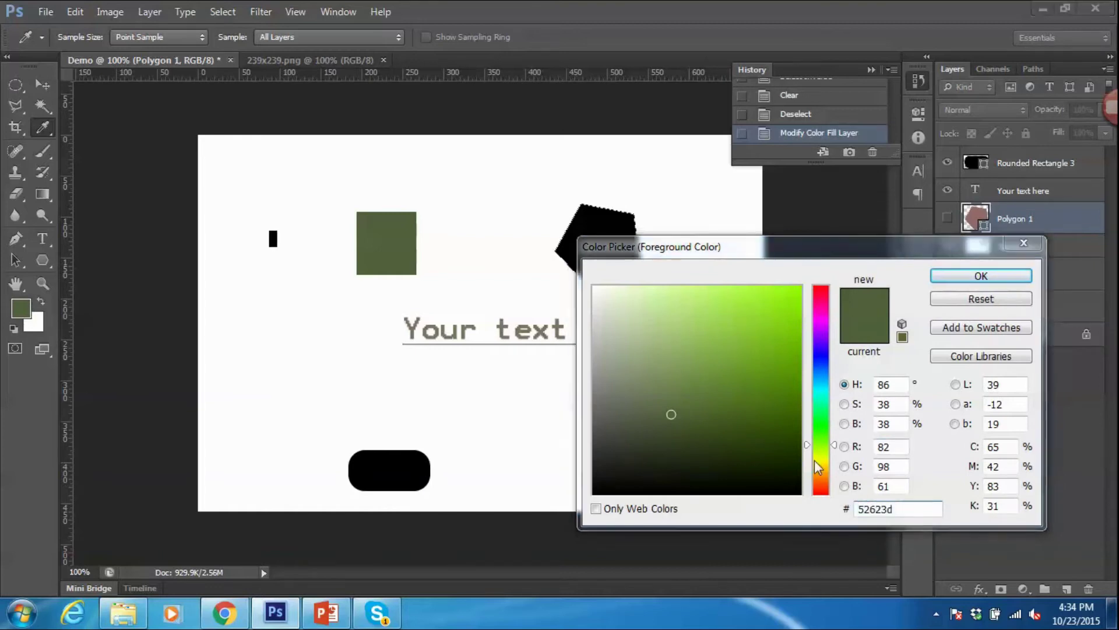
pyautogui.click(1000, 278)
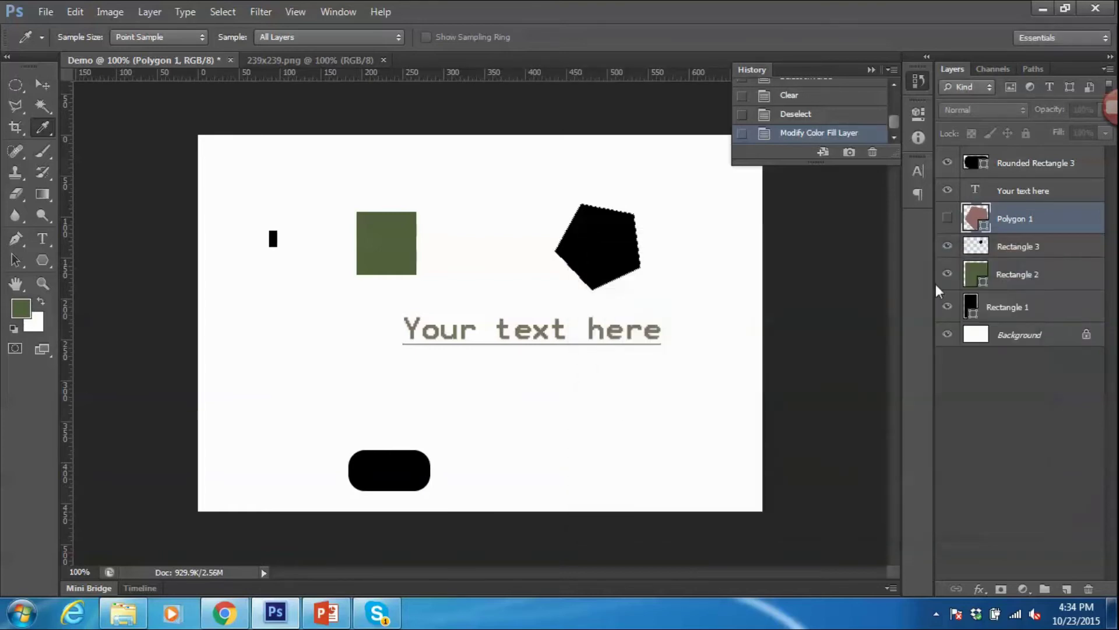
pyautogui.hotkey('alt', 'Tab')
pyautogui.write('color code')
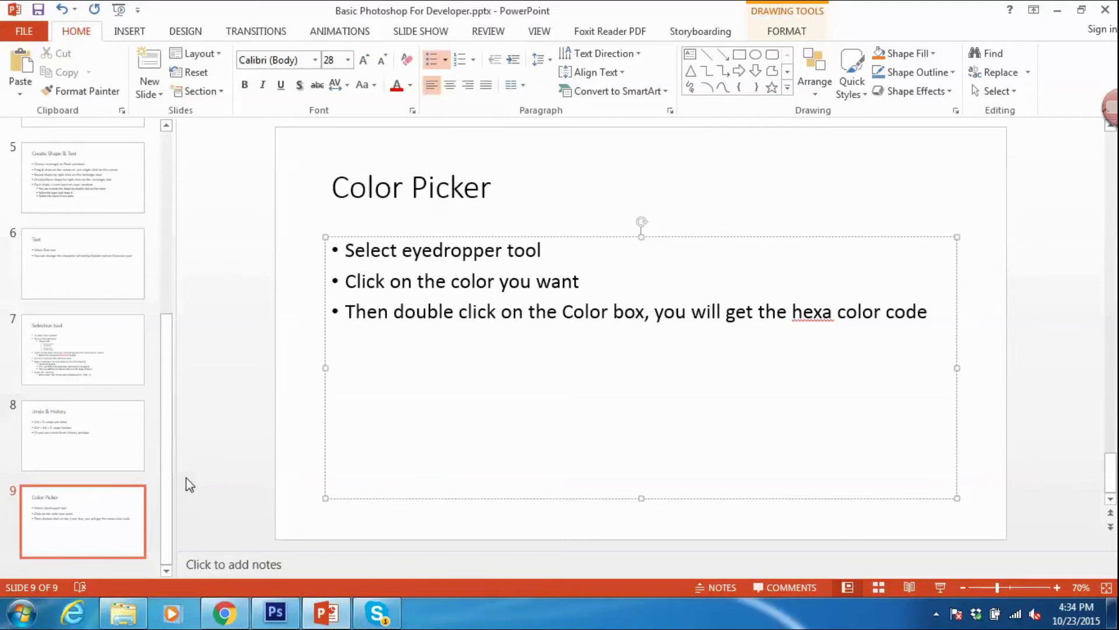
# Step: Insert a new slide after slide 9 titled 'Manipulate shape'
pyautogui.rightClick(111, 561)
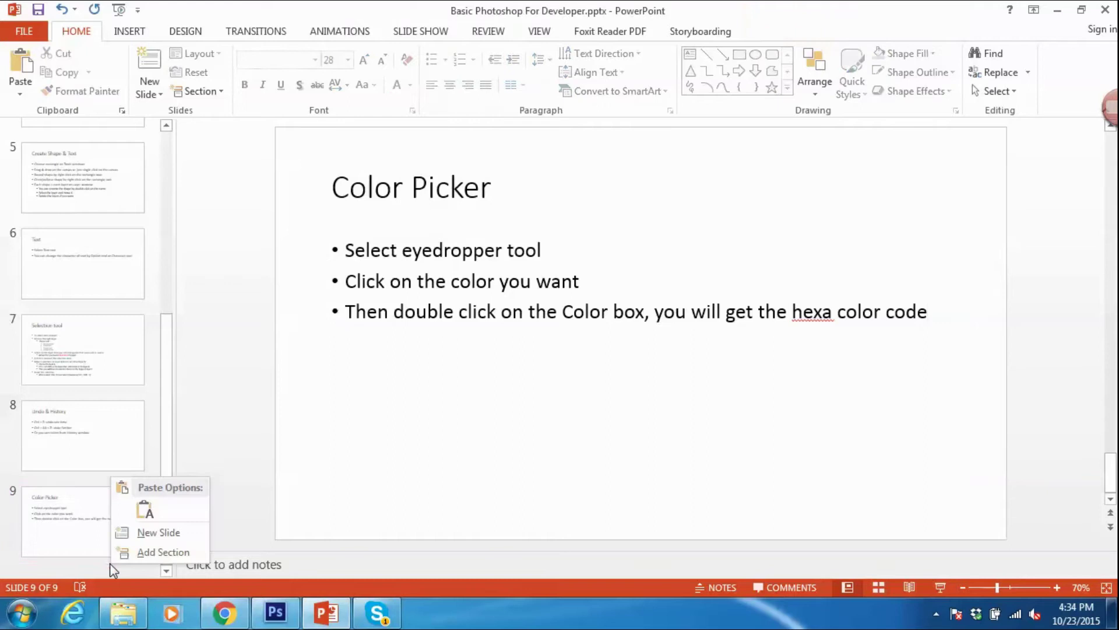
pyautogui.click(136, 533)
pyautogui.click(429, 188)
pyautogui.write('Manim')
pyautogui.press('BackSpace')
pyautogui.write('pul')
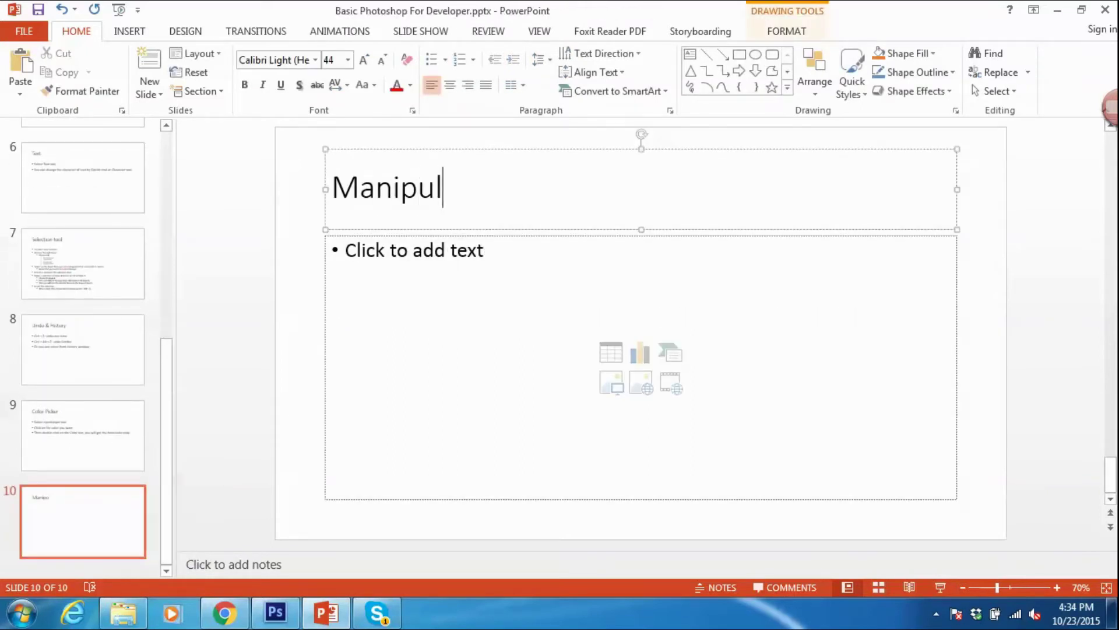
pyautogui.write('ate shape')
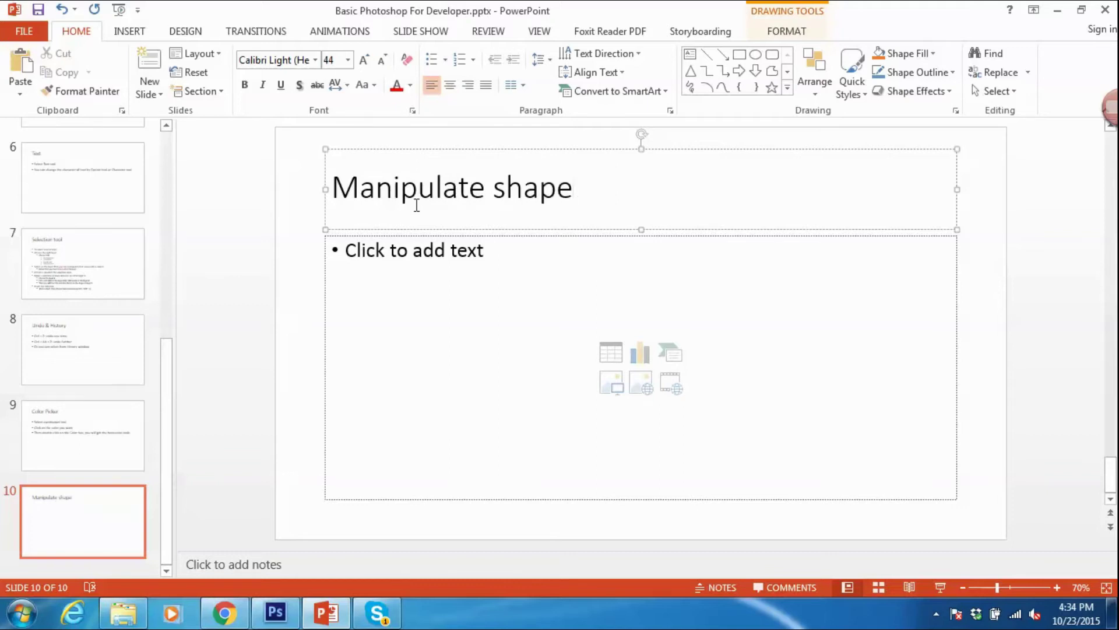
pyautogui.click(417, 270)
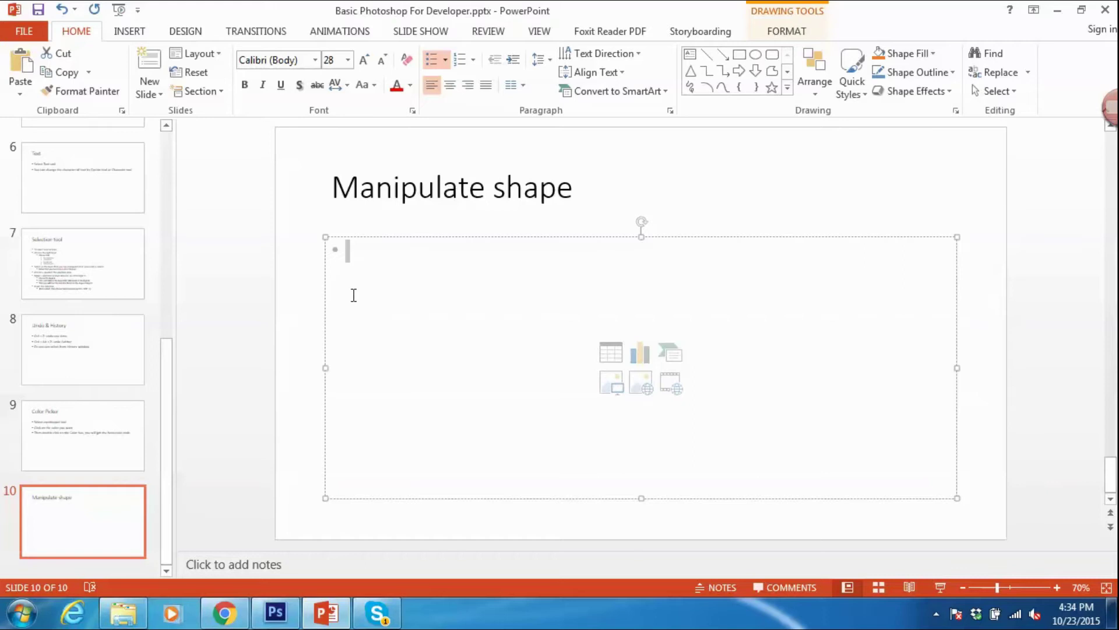
# Step: In Photoshop, select the Rounded Rectangle 3 layer
pyautogui.click(276, 613)
pyautogui.click(1023, 191)
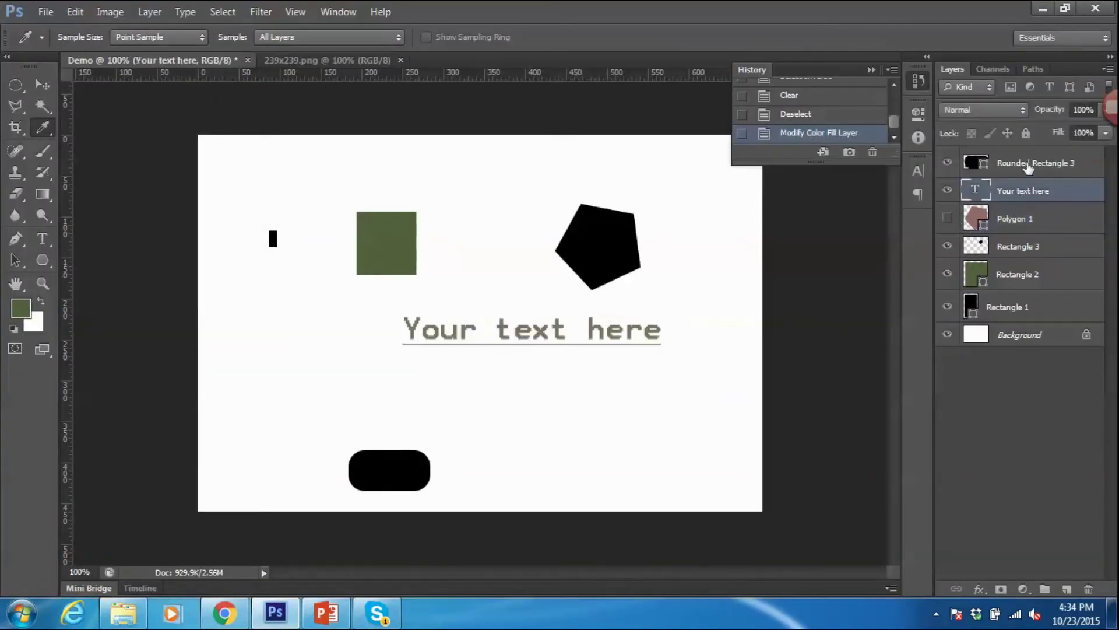
pyautogui.click(1029, 167)
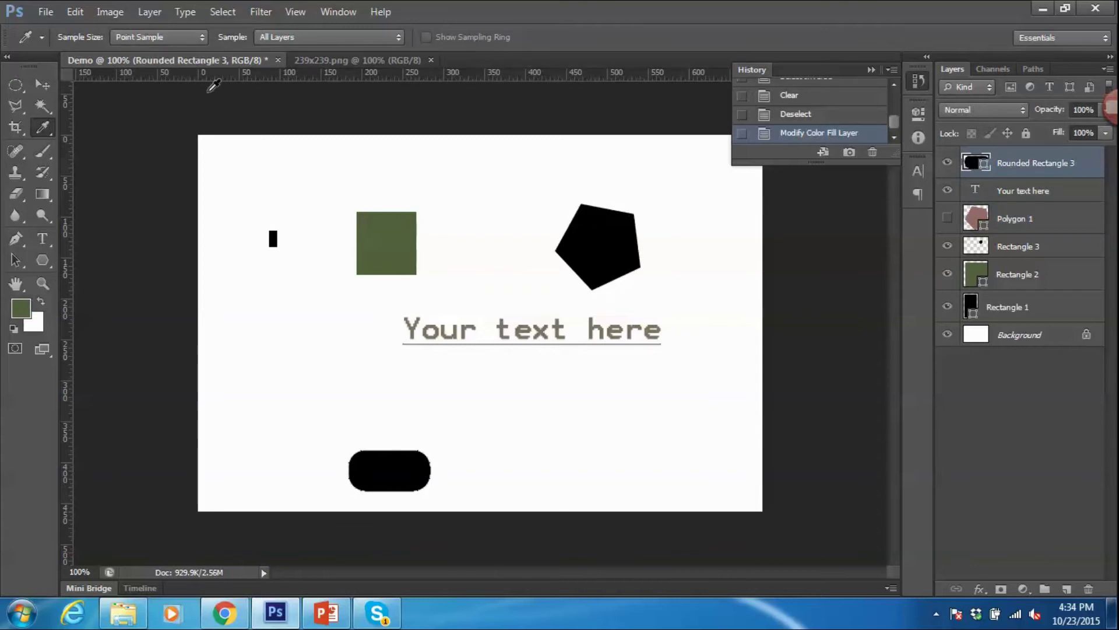
pyautogui.hotkey('alt', 'Tab')
# Step: Write the first body bullet 'Resize: by Transform' on the new slide
pyautogui.click(389, 289)
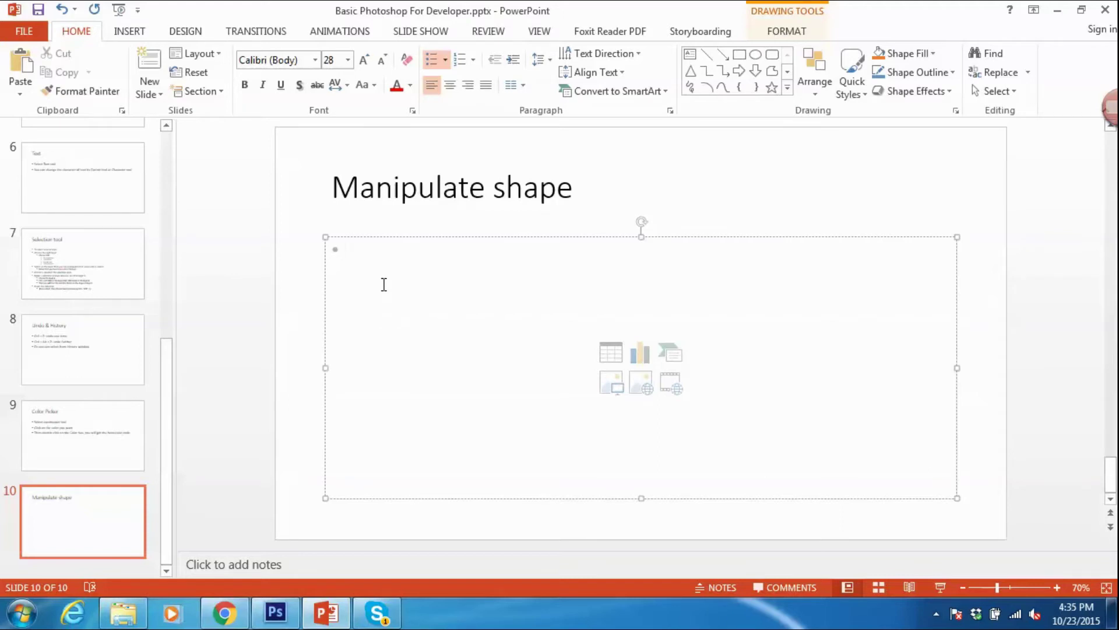
pyautogui.write('Resize')
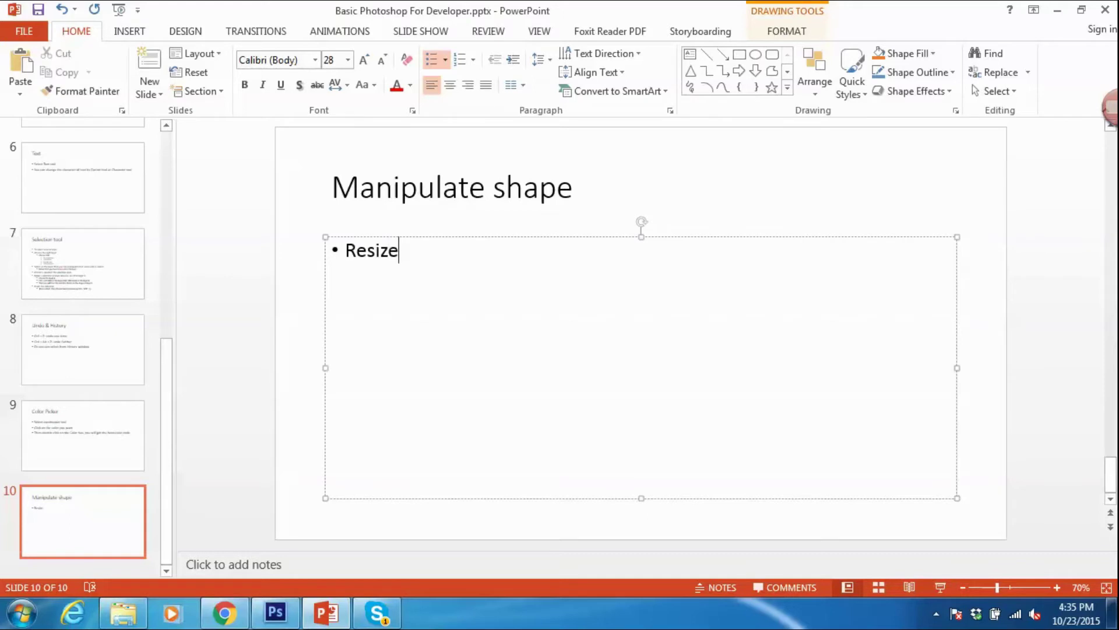
pyautogui.write(': by Transform')
pyautogui.hotkey('alt', 'Tab')
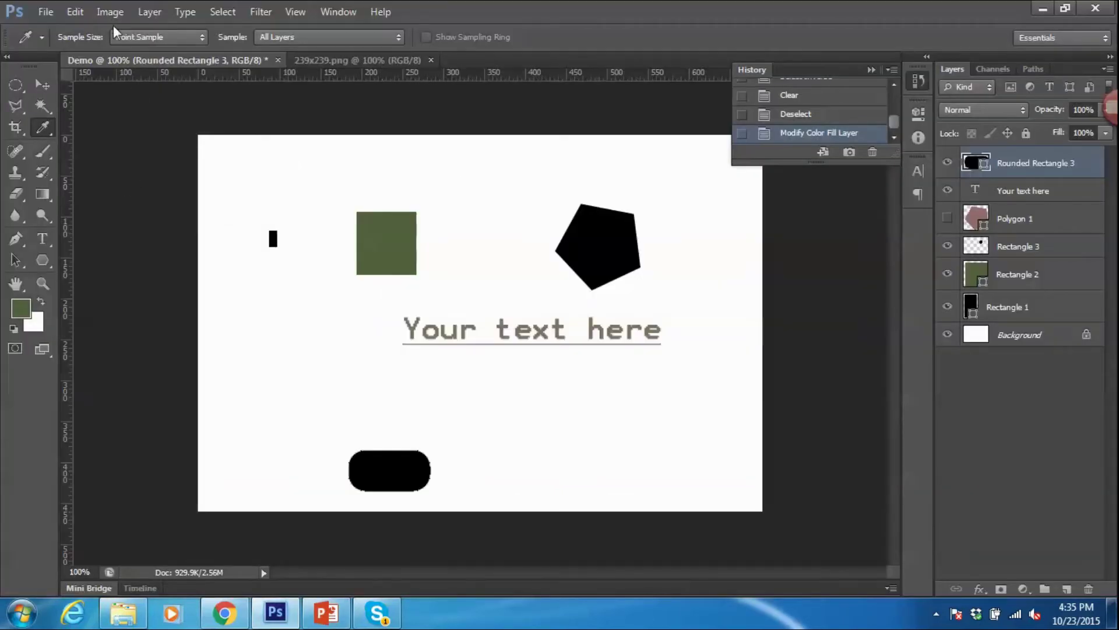
# Step: Start Edit > Transform Path > Scale and write 'Edit/Transform Path/ Scale (or Ctrl + T)' into the bullet
pyautogui.click(111, 12)
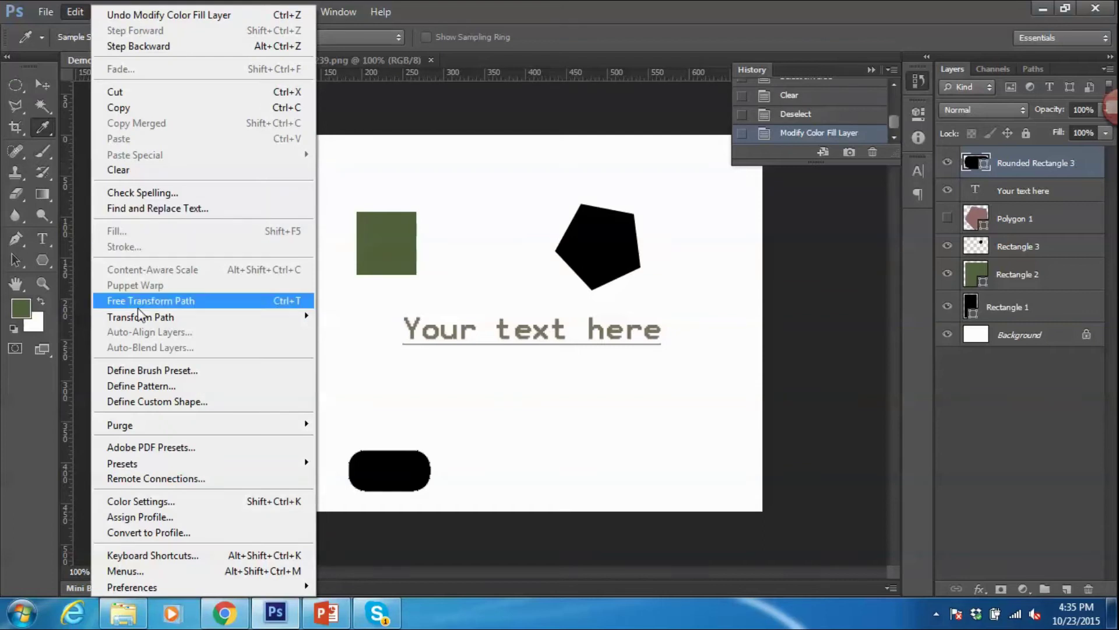
pyautogui.moveTo(140, 317)
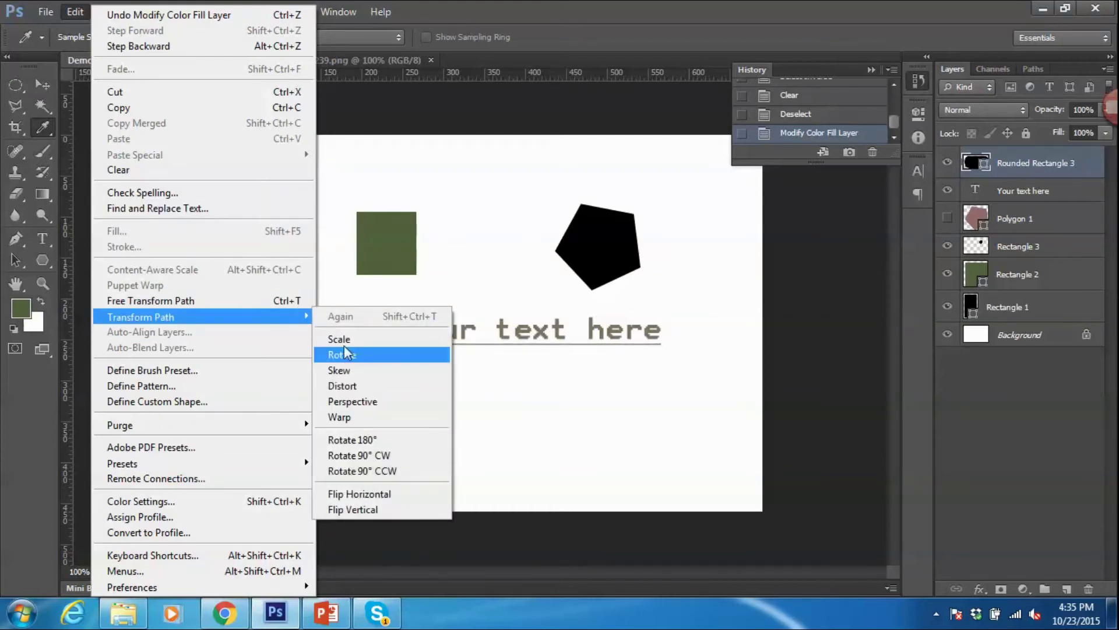
pyautogui.click(339, 339)
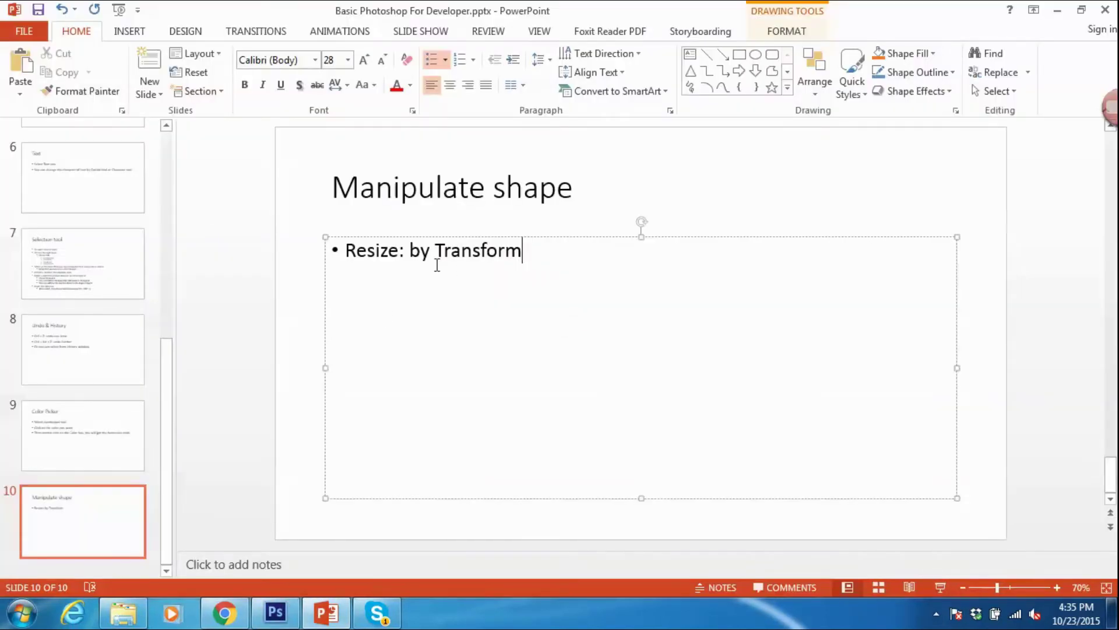
pyautogui.click(438, 264)
pyautogui.write('Edit')
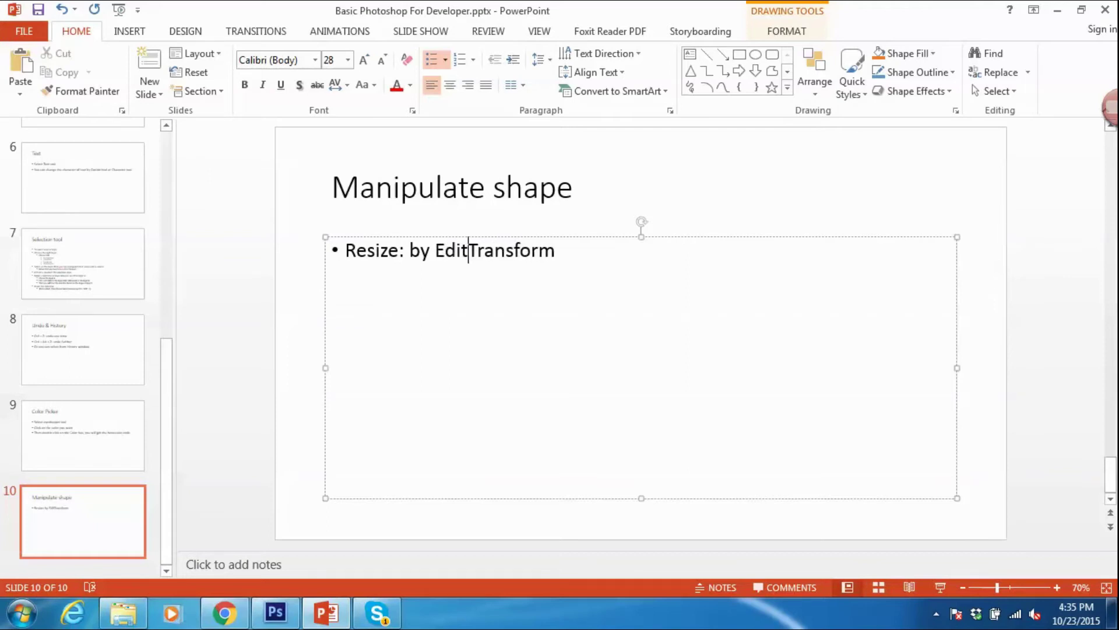
pyautogui.write('/Transform ')
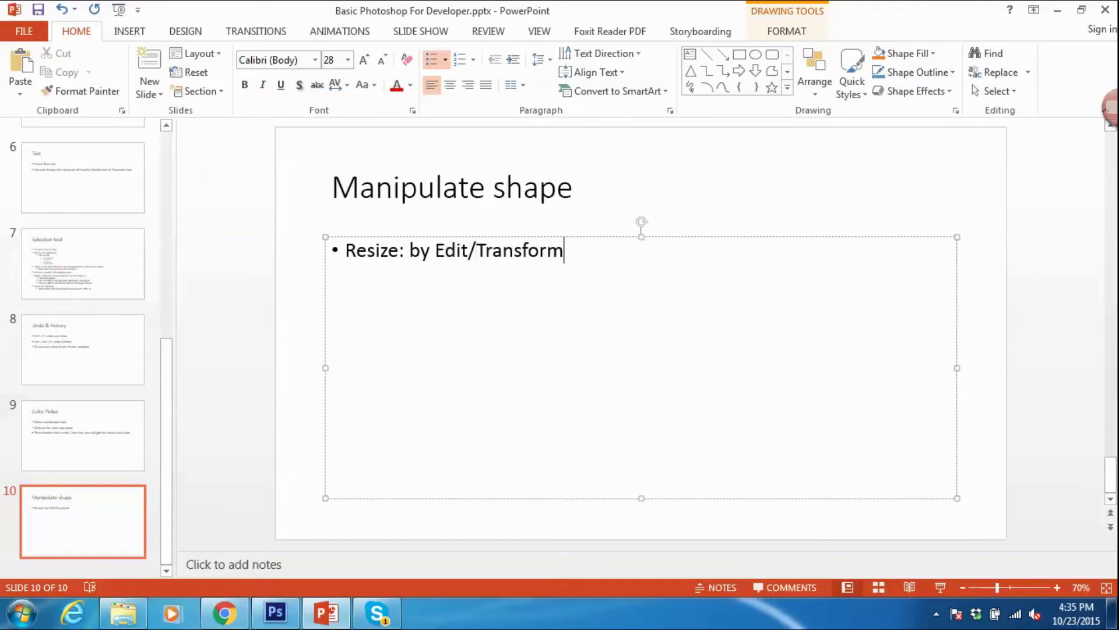
pyautogui.write('Path/ ')
pyautogui.write('Scale (or Ctrl + T')
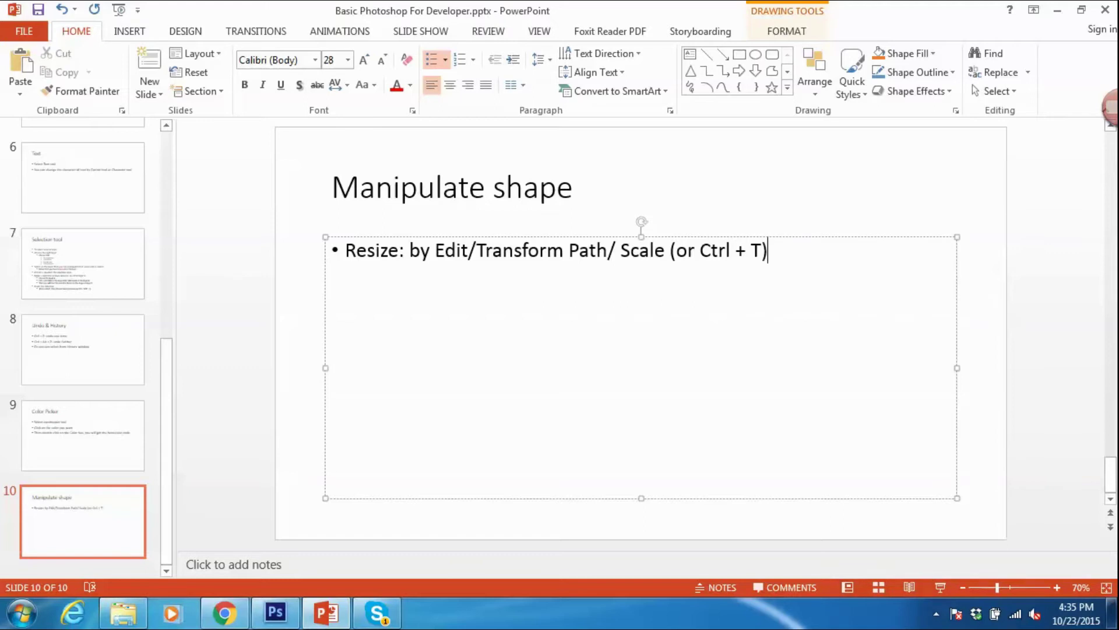
# Step: Drag a corner to enlarge the rounded rectangle, then begin an indented sub-bullet
pyautogui.hotkey('alt', 'Tab')
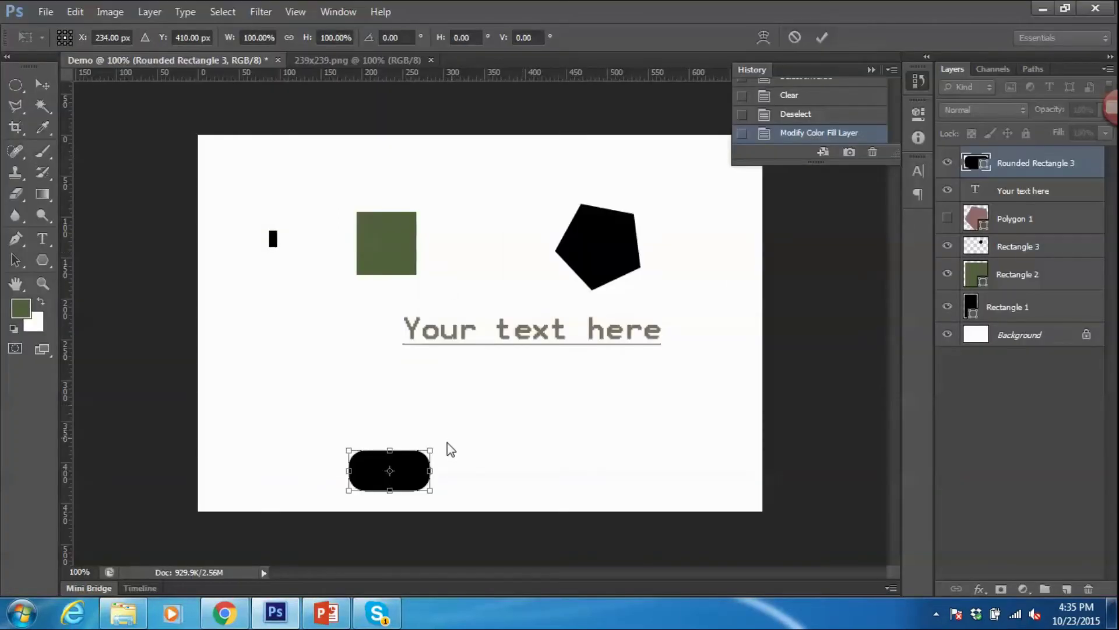
pyautogui.moveTo(431, 449); pyautogui.dragTo(499, 386)
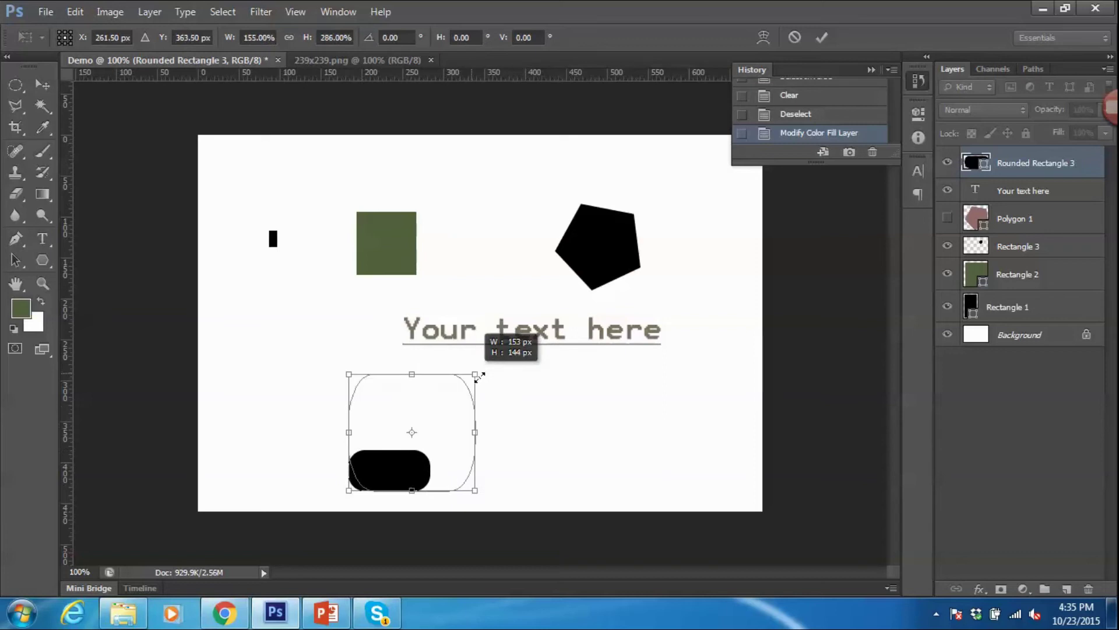
pyautogui.moveTo(498, 386); pyautogui.dragTo(550, 350)
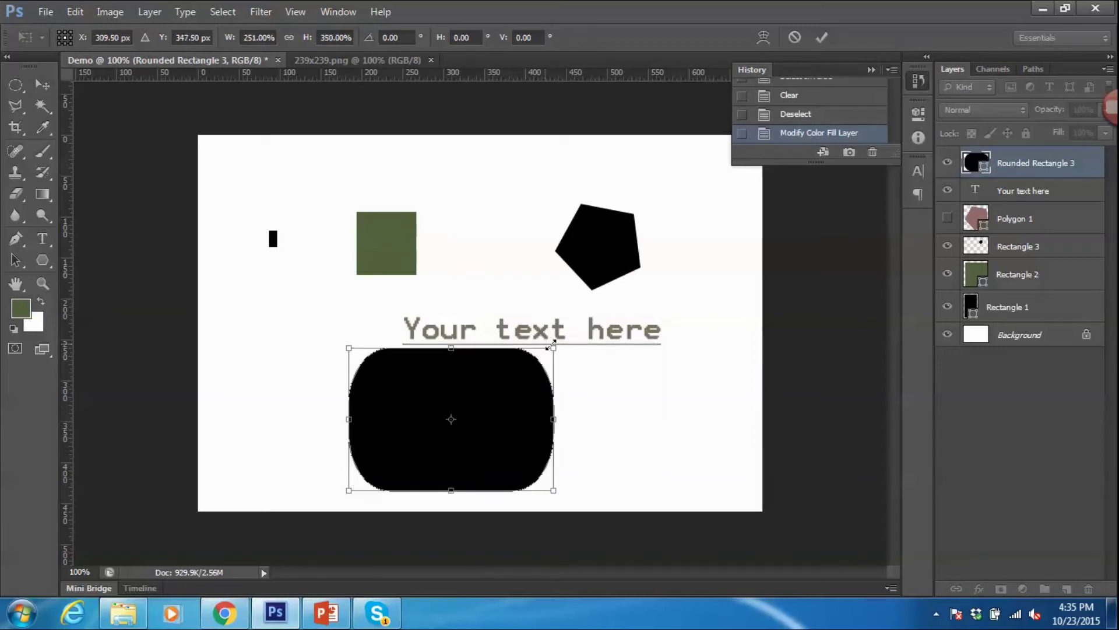
pyautogui.hotkey('alt', 'Tab')
pyautogui.press('Return')
pyautogui.press('Tab')
# Step: Begin the proportional-scaling sub-point and stretch the rectangle taller and wider
pyautogui.write('HOl')
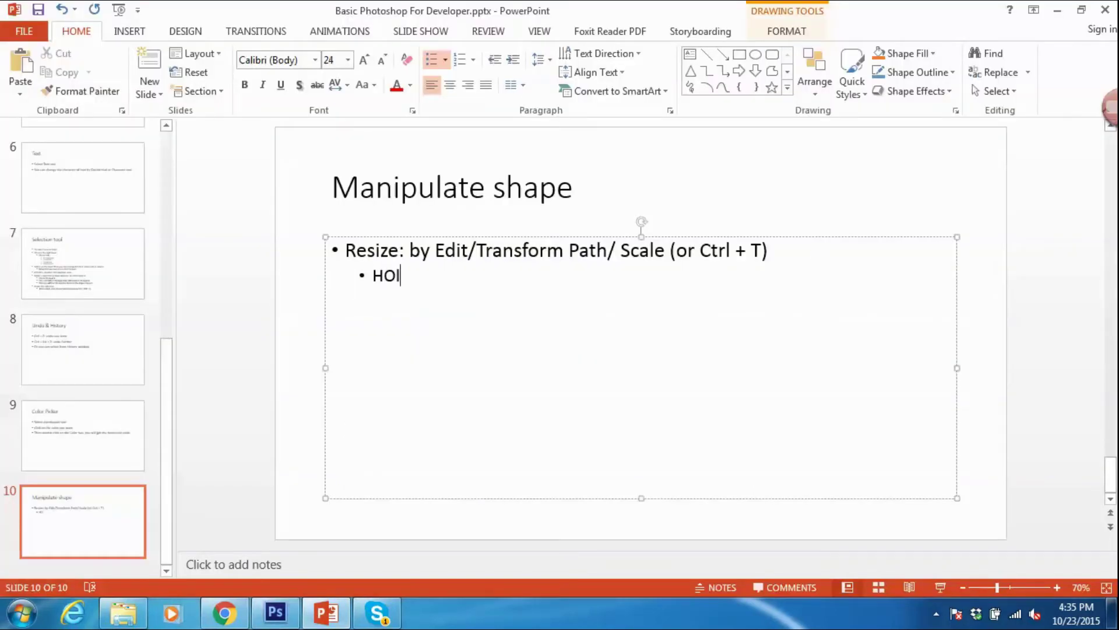
pyautogui.write(' shi')
pyautogui.write('p')
pyautogui.hotkey('alt', 'Tab')
pyautogui.hotkey('alt', 'Tab')
pyautogui.hotkey('alt', 'Tab')
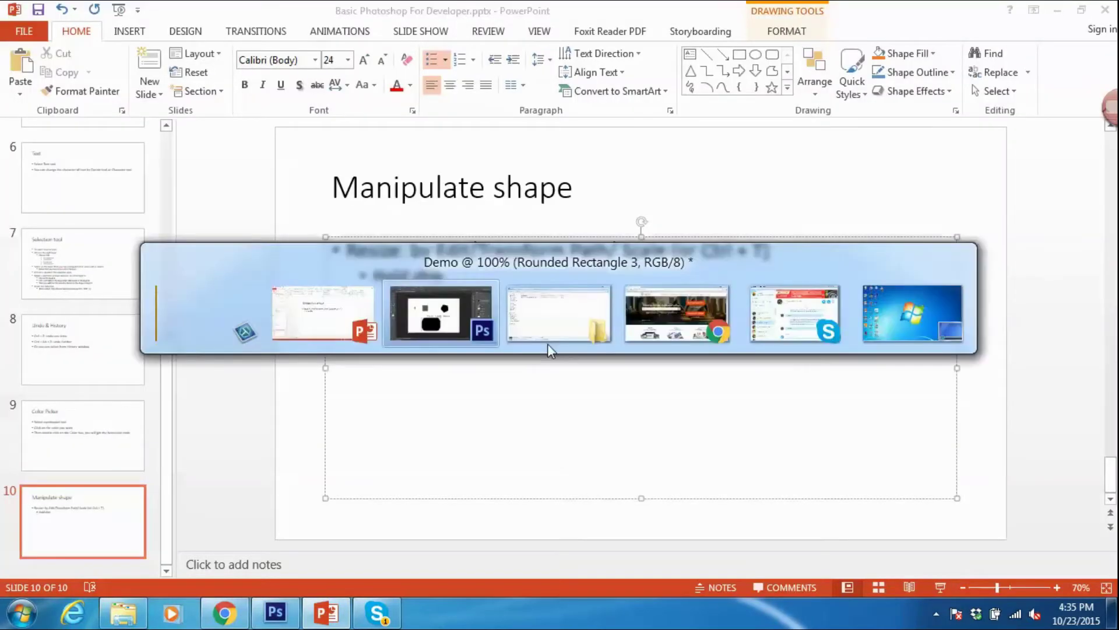
pyautogui.moveTo(449, 349); pyautogui.dragTo(453, 311)
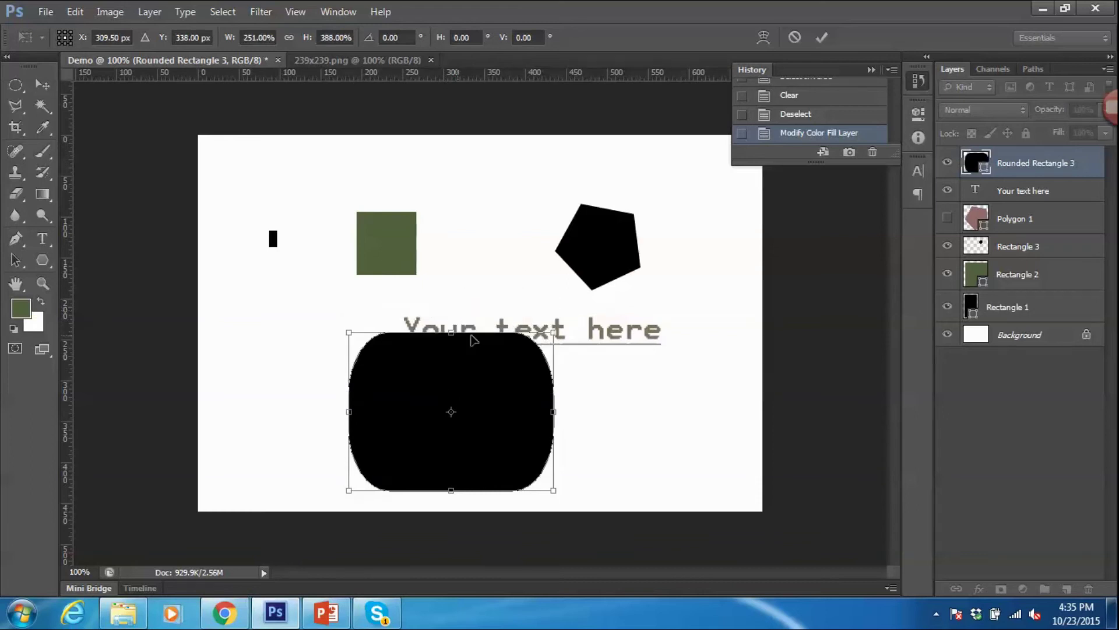
pyautogui.moveTo(553, 311)
pyautogui.mouseDown()
pyautogui.moveTo(590, 307)
pyautogui.moveTo(577, 314)
pyautogui.mouseUp()
pyautogui.hotkey('alt', 'Tab')
# Step: Finish the sub-point about clicking the corner to scale with the remaining ratio
pyautogui.write('and click on ')
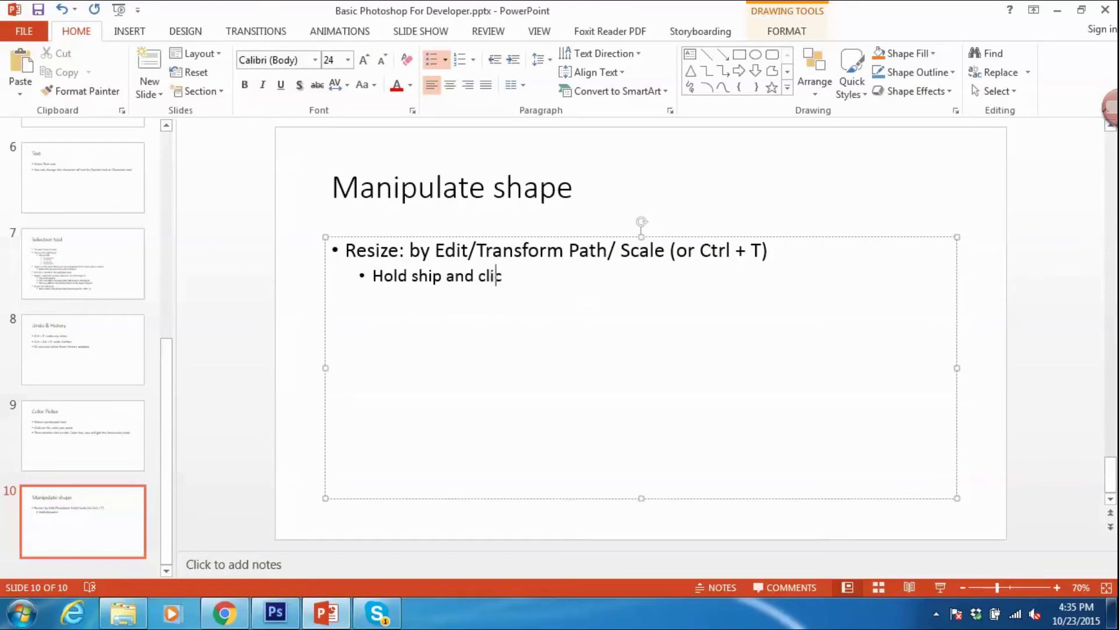
pyautogui.write('the c')
pyautogui.press('BackSpace')
pyautogui.press('BackSpace')
pyautogui.write('the corner t')
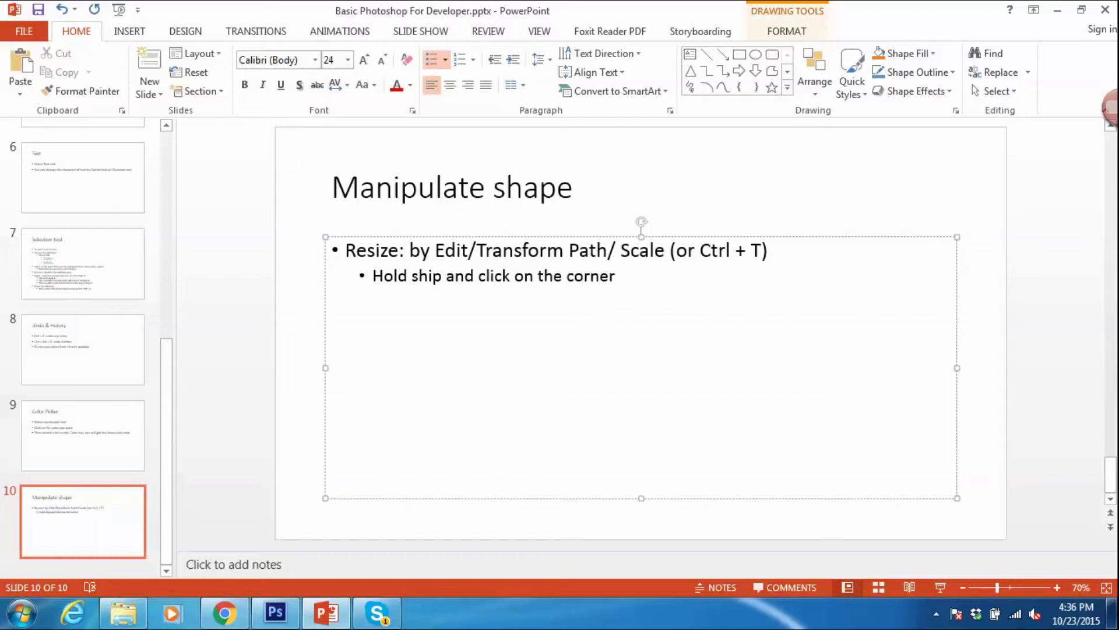
pyautogui.write('o r')
pyautogui.press('BackSpace')
pyautogui.write('scale remain')
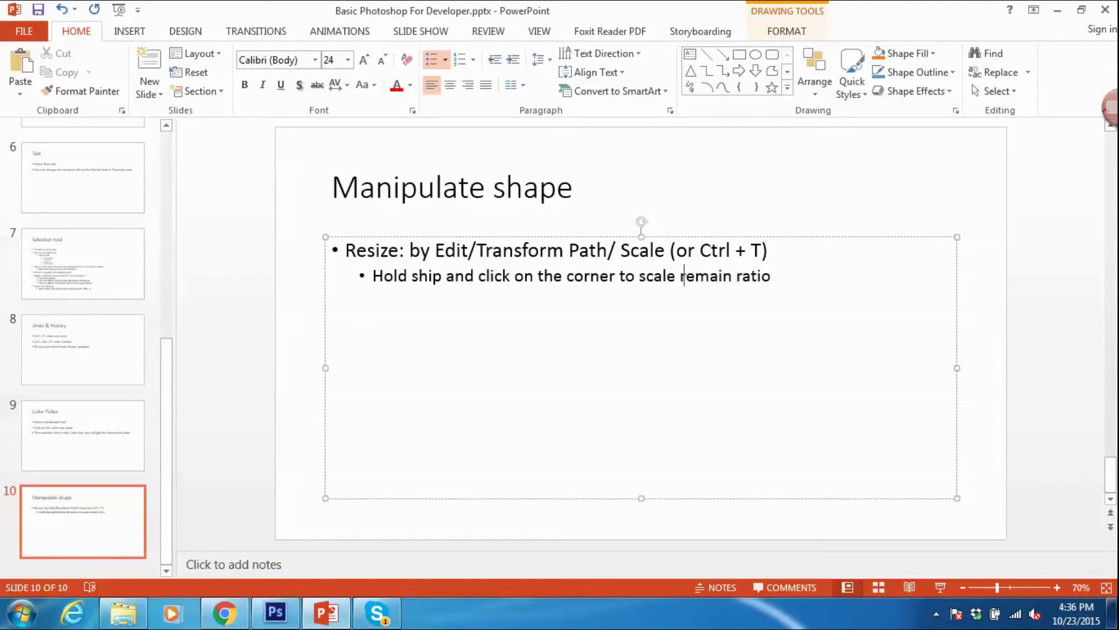
pyautogui.write('ig')
pyautogui.press('BackSpace')
pyautogui.write('g')
pyautogui.press('Left')
pyautogui.write('n')
# Step: Resize the rectangle once more, then add a 'Set color on shape' bullet with an empty sub-point
pyautogui.hotkey('alt', 'Tab')
pyautogui.moveTo(584, 316)
pyautogui.mouseDown()
pyautogui.moveTo(556, 261)
pyautogui.moveTo(469, 293)
pyautogui.mouseUp()
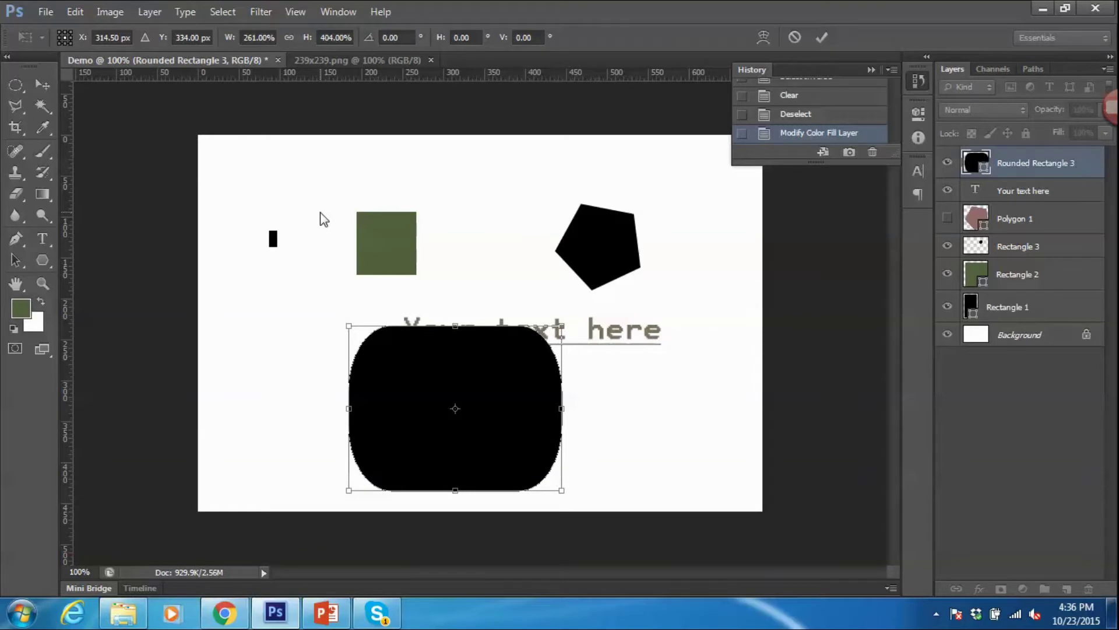
pyautogui.hotkey('alt', 'Tab')
pyautogui.moveTo(816, 283); pyautogui.dragTo(803, 288)
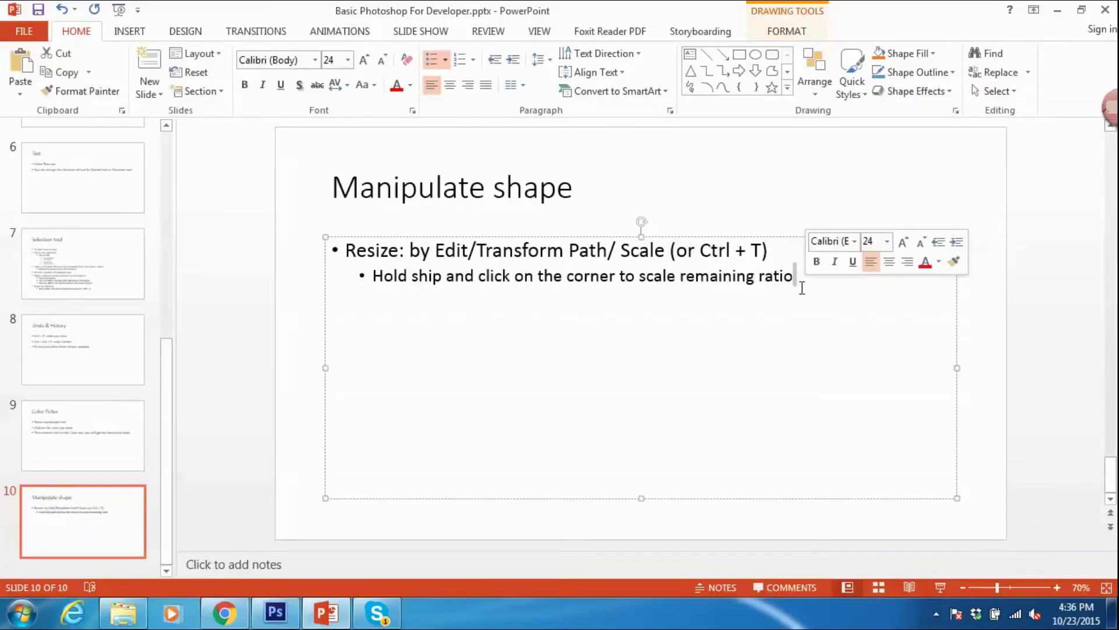
pyautogui.press('BackSpace')
pyautogui.hotkey('shift', 'Tab')
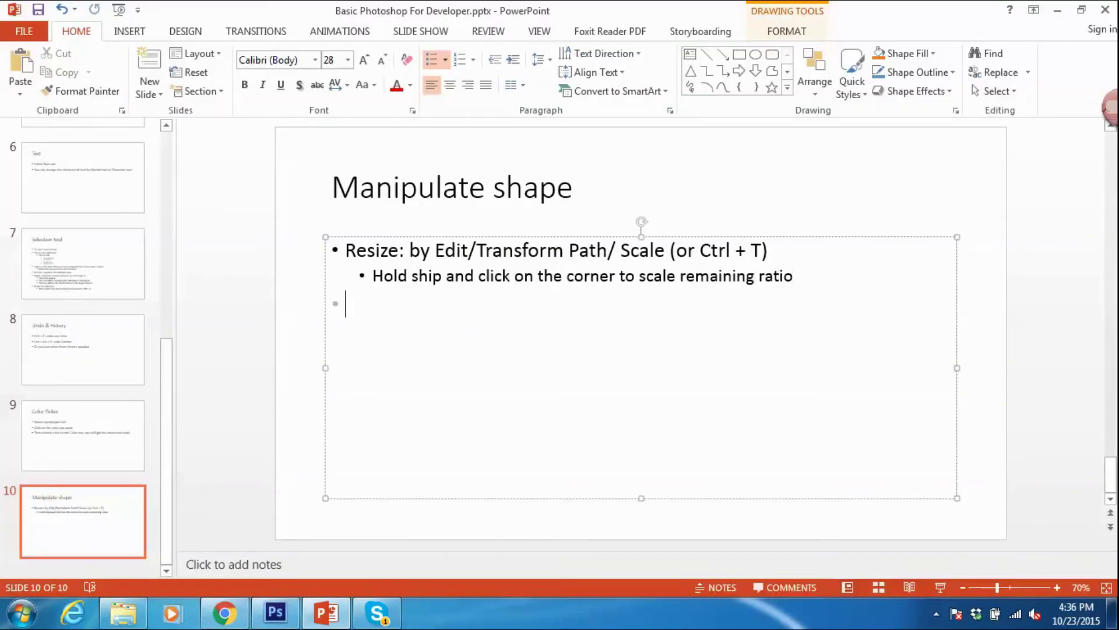
pyautogui.write('Set color on shape')
pyautogui.press('Return')
pyautogui.press('Tab')
# Step: Apply the pending resize and move Rounded Rectangle 3 up and to the left
pyautogui.hotkey('alt', 'Tab')
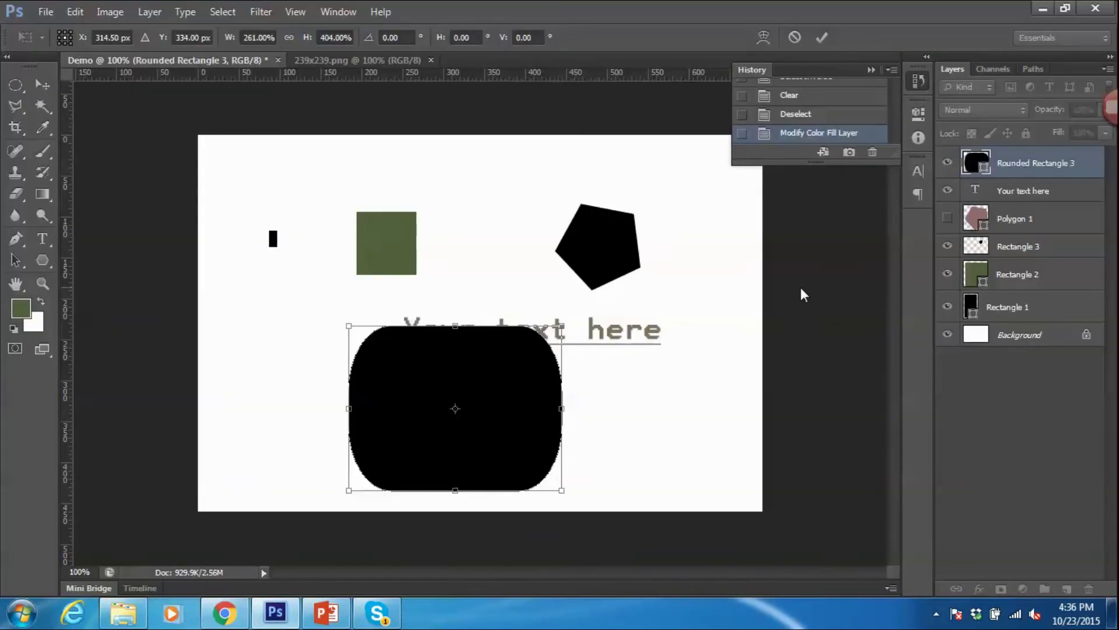
pyautogui.click(50, 85)
pyautogui.click(505, 229)
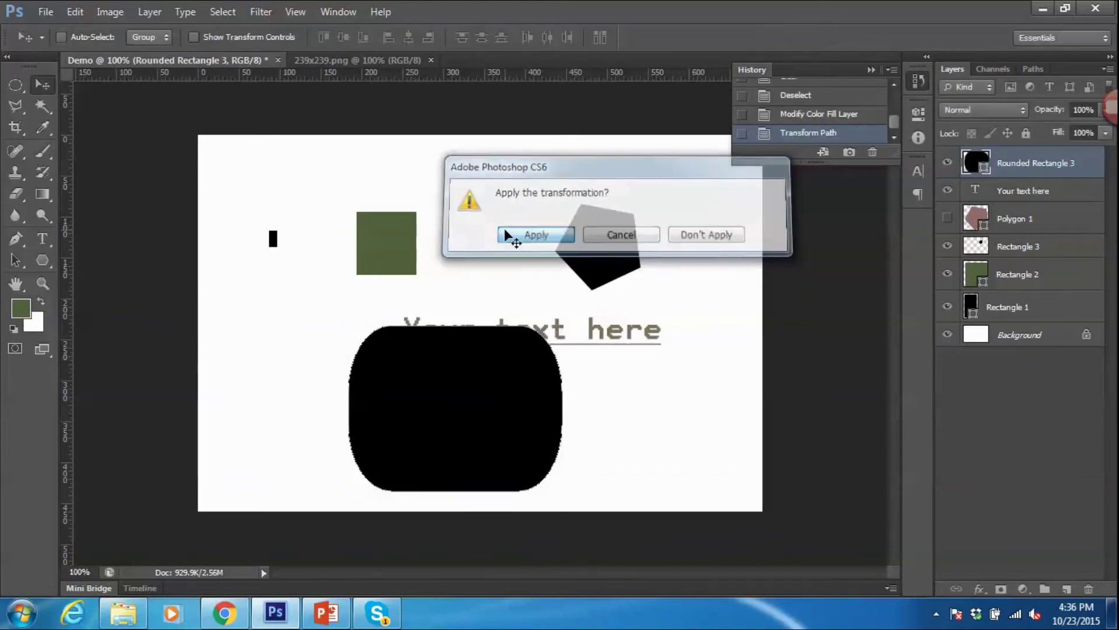
pyautogui.click(987, 415)
pyautogui.click(511, 402)
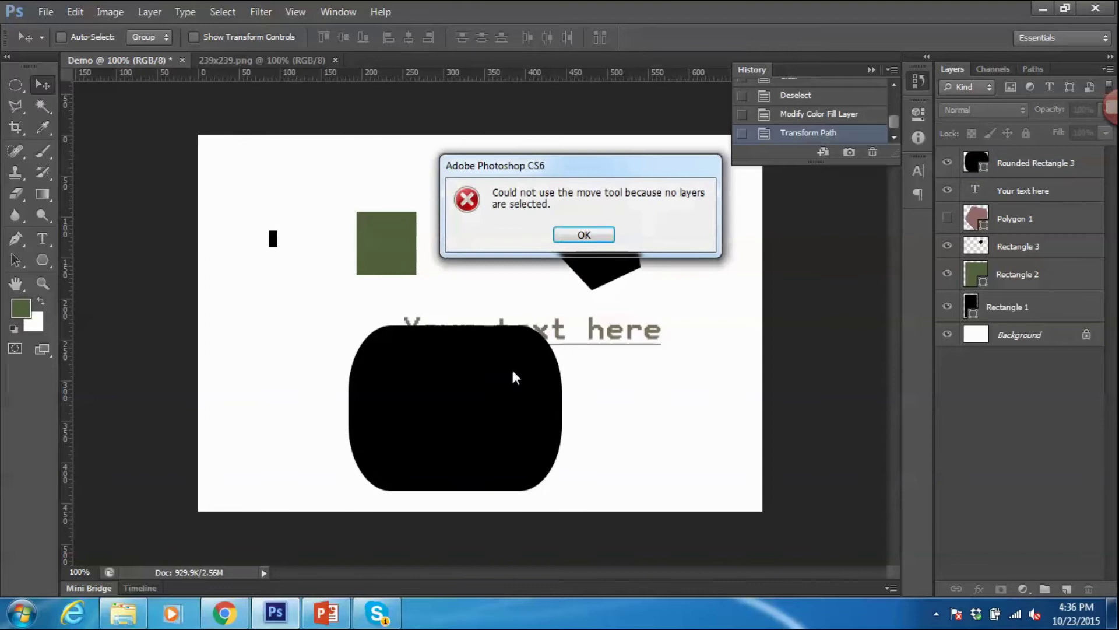
pyautogui.click(584, 235)
pyautogui.click(1044, 167)
pyautogui.moveTo(518, 412); pyautogui.dragTo(464, 379)
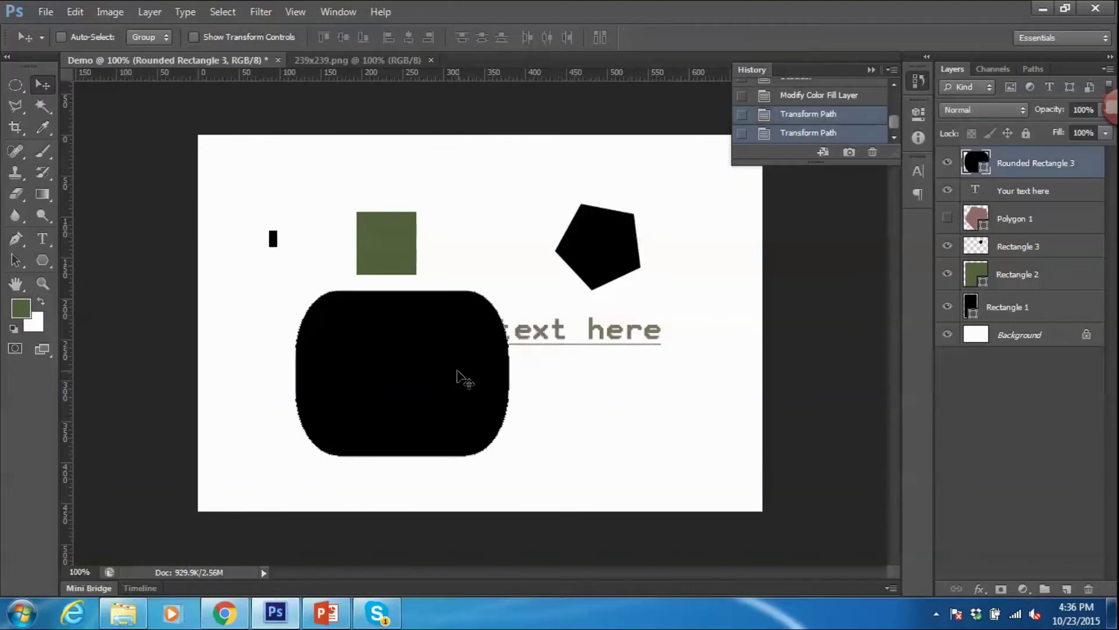
# Step: Add the sub-point 'Choose the right layer' under 'Set color on shape'
pyautogui.hotkey('alt', 'Tab')
pyautogui.write('Chose')
pyautogui.press('BackSpace')
pyautogui.press('BackSpace')
pyautogui.write('oe')
pyautogui.press('BackSpace')
pyautogui.write('se the irgh')
pyautogui.press('BackSpace')
pyautogui.press('BackSpace')
pyautogui.press('BackSpace')
pyautogui.press('BackSpace')
pyautogui.write('right layer')
pyautogui.press('Return')
# Step: Open the Rounded Rectangle 3 layer style settings, then close them unchanged
pyautogui.hotkey('alt', 'Tab')
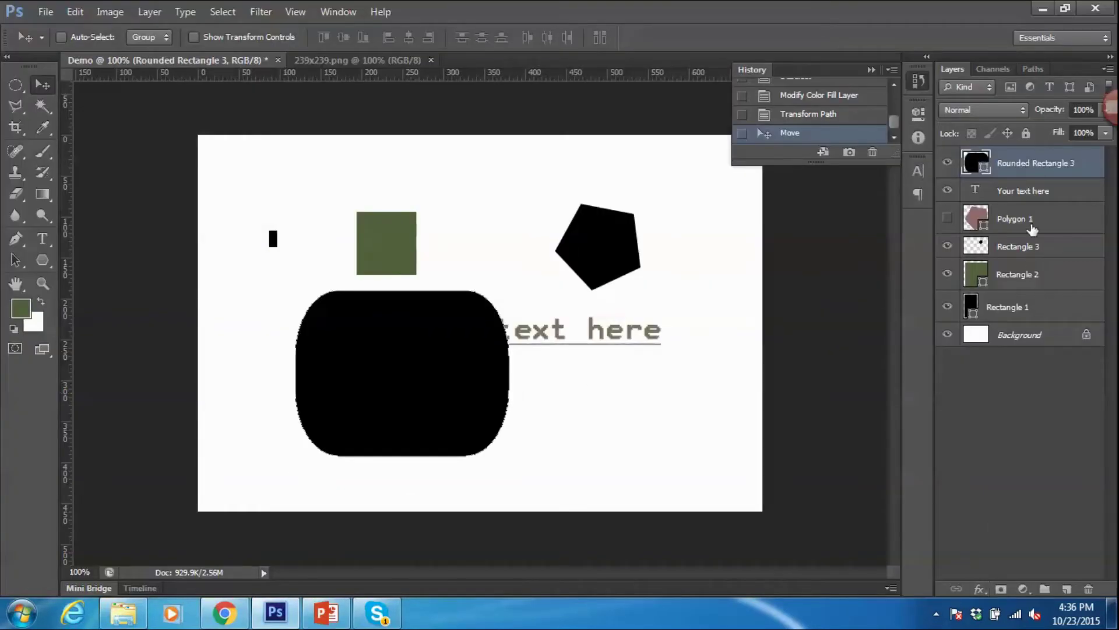
pyautogui.doubleClick(1089, 165)
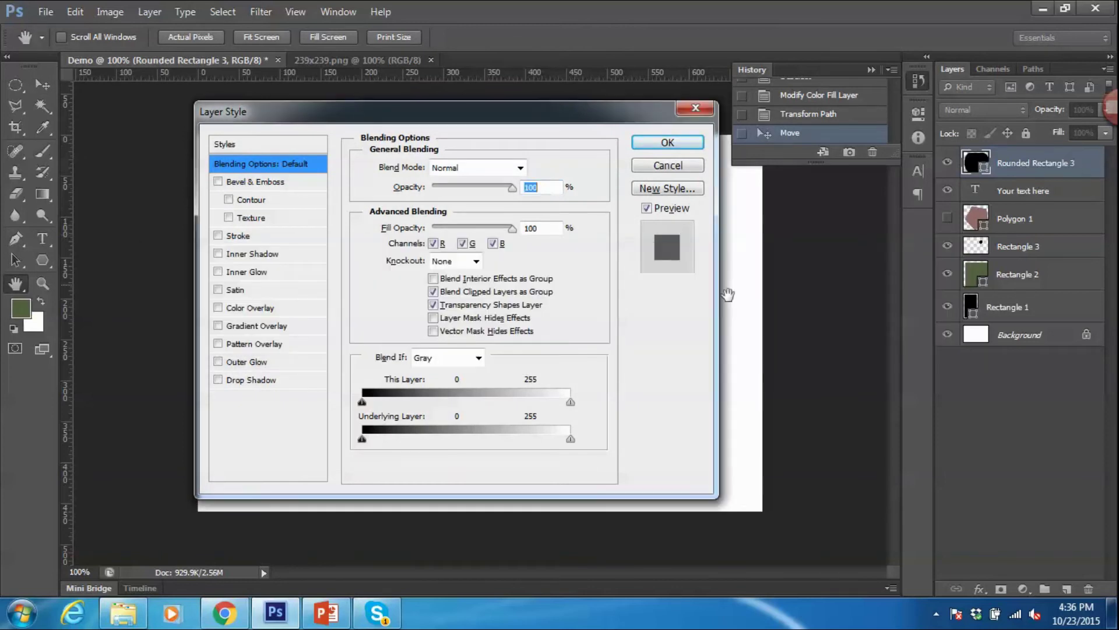
pyautogui.click(679, 168)
pyautogui.hotkey('alt', 'Tab')
# Step: Type 'Double click on the right of the layer' and begin 'And choose "Color Overlay"'
pyautogui.write('du')
pyautogui.write('ouble click ')
pyautogui.write('on the right of t')
pyautogui.press('BackSpace')
pyautogui.write('he layer')
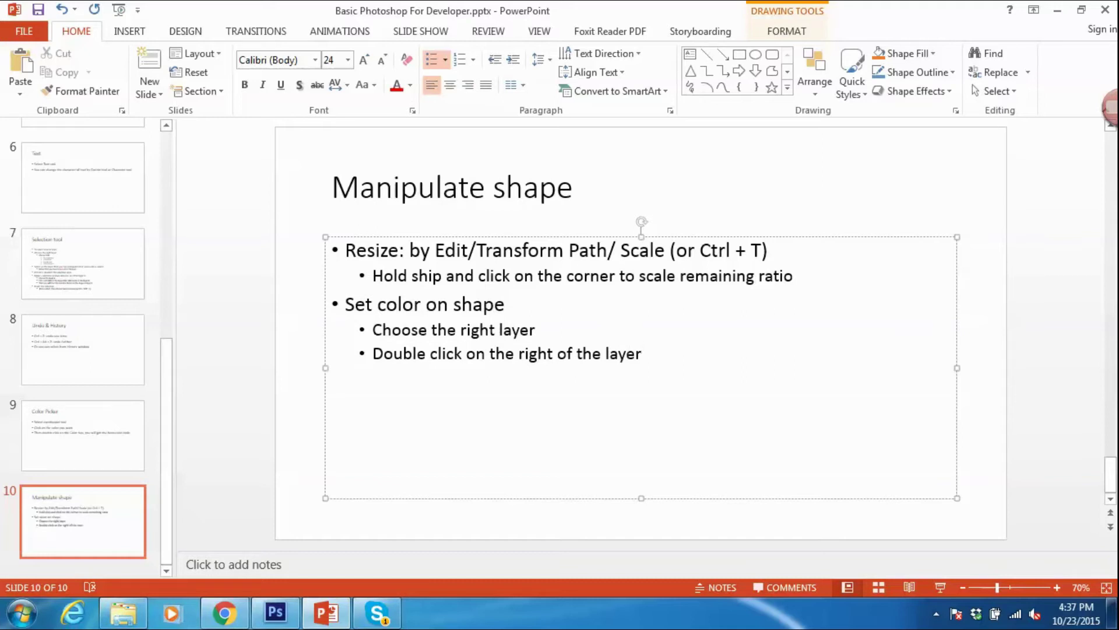
pyautogui.write('And choose ')
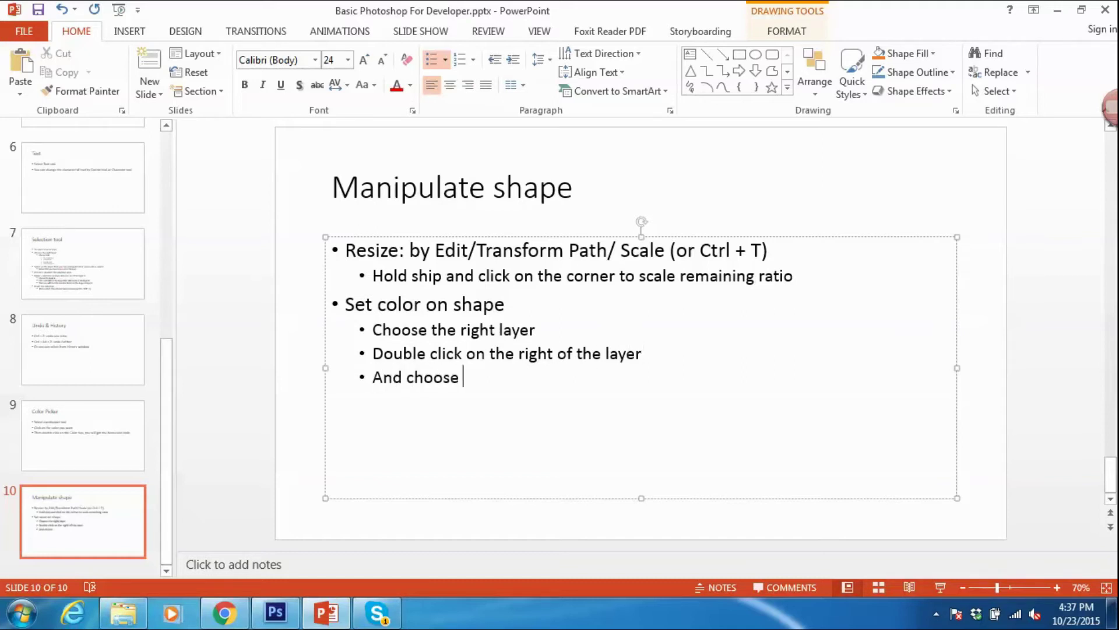
pyautogui.write('“Color Oer')
pyautogui.write('erlay”')
# Step: Enable Color Overlay on Rounded Rectangle 3 and pick an initial dark red
pyautogui.hotkey('alt', 'Tab')
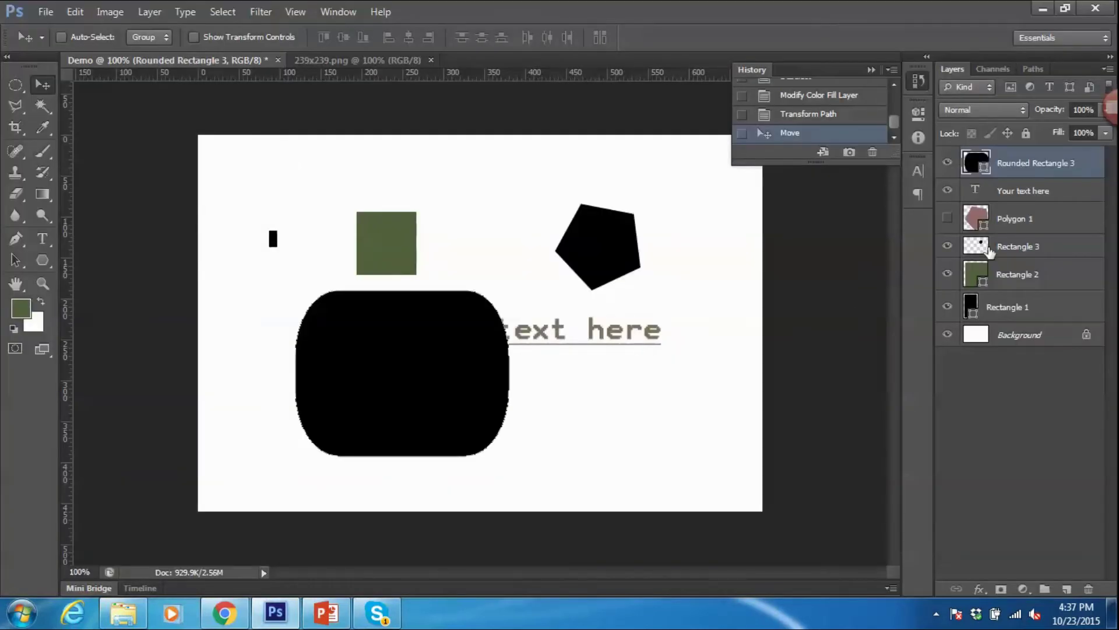
pyautogui.doubleClick(1093, 161)
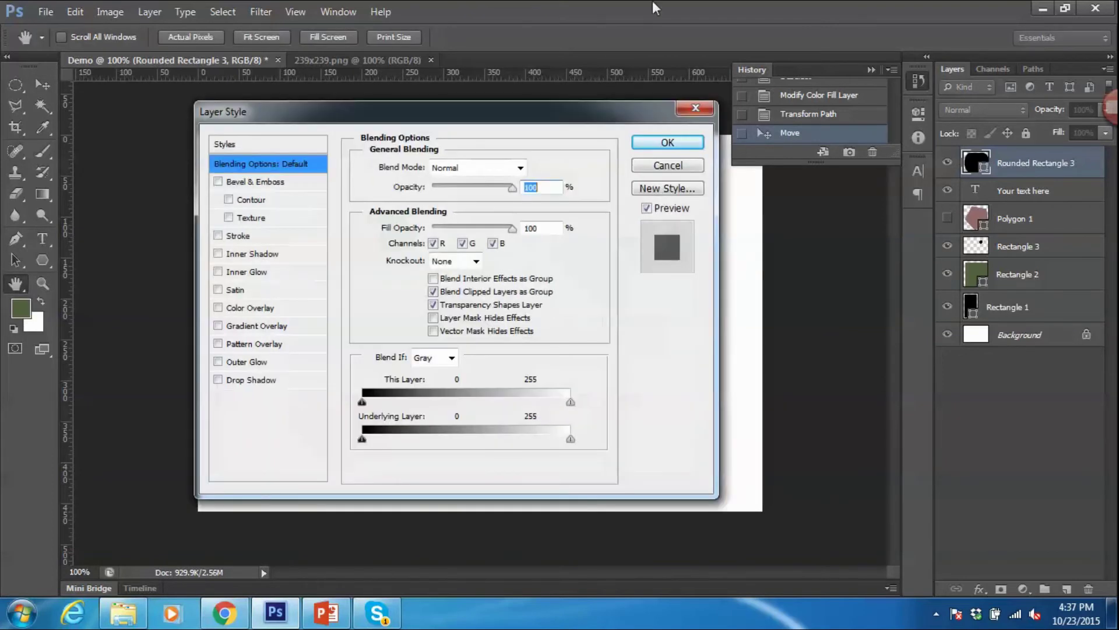
pyautogui.click(242, 307)
pyautogui.click(535, 167)
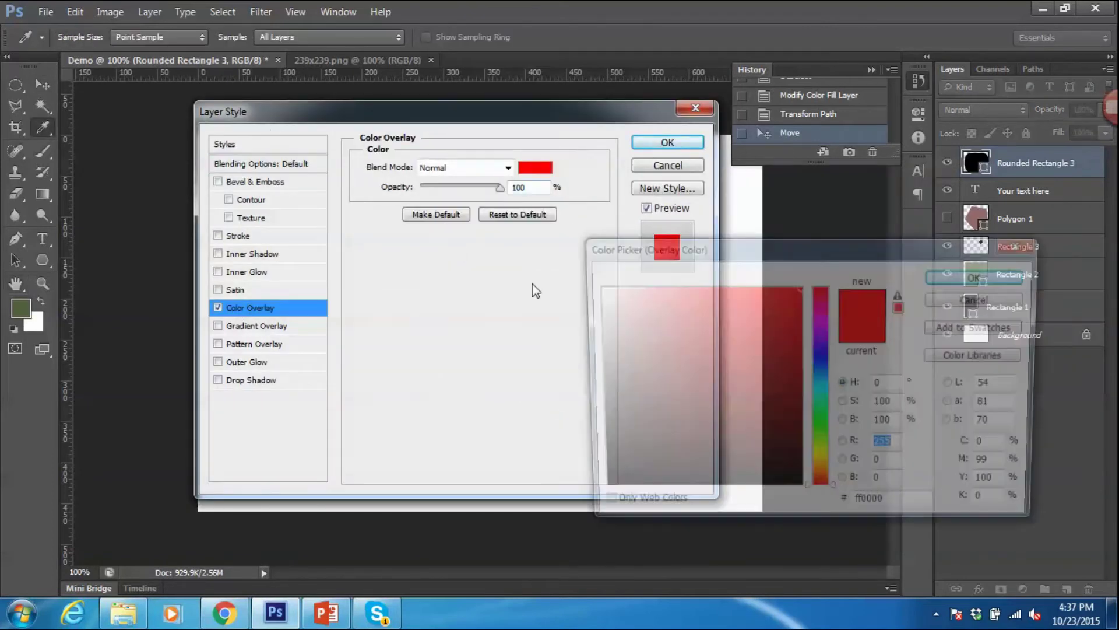
pyautogui.moveTo(629, 402)
pyautogui.mouseDown()
pyautogui.moveTo(699, 445)
pyautogui.moveTo(724, 350)
pyautogui.mouseUp()
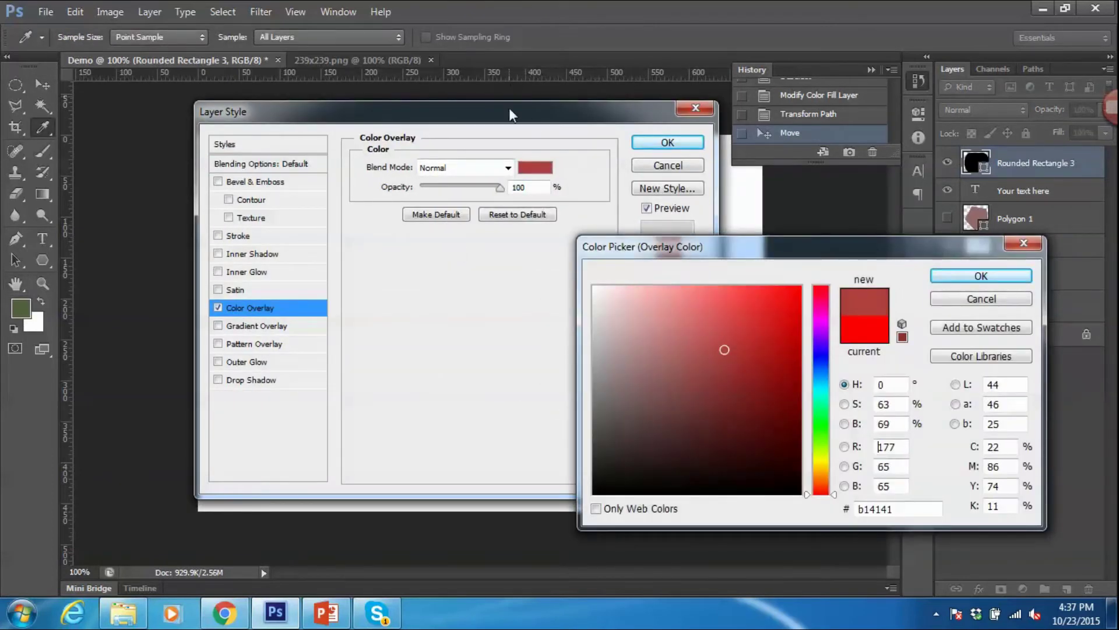
pyautogui.click(981, 276)
# Step: Refine the overlay colour to dark red 6e2b2b and apply the layer style
pyautogui.moveTo(551, 115); pyautogui.dragTo(945, 265)
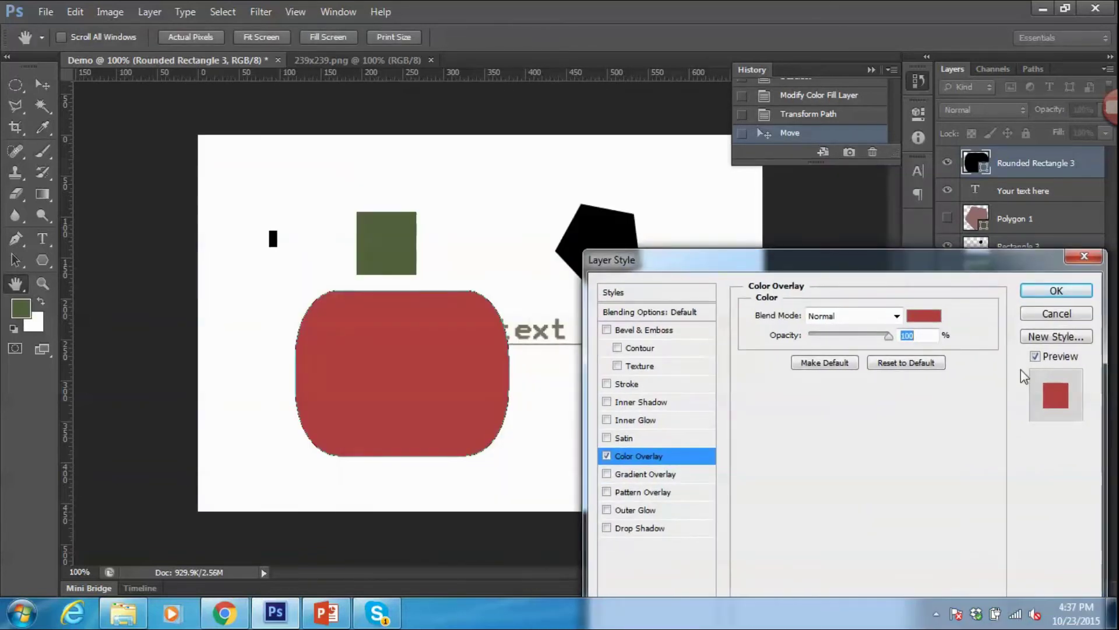
pyautogui.click(929, 318)
pyautogui.click(643, 429)
pyautogui.moveTo(632, 400)
pyautogui.mouseDown()
pyautogui.moveTo(784, 388)
pyautogui.moveTo(669, 286)
pyautogui.moveTo(639, 398)
pyautogui.moveTo(725, 359)
pyautogui.mouseUp()
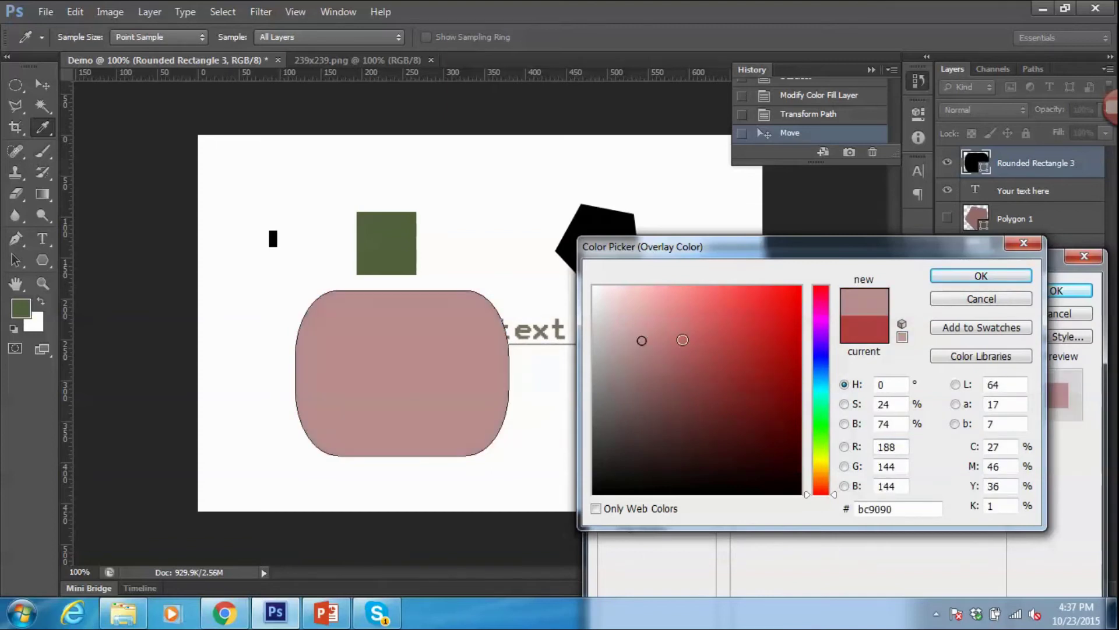
pyautogui.click(720, 404)
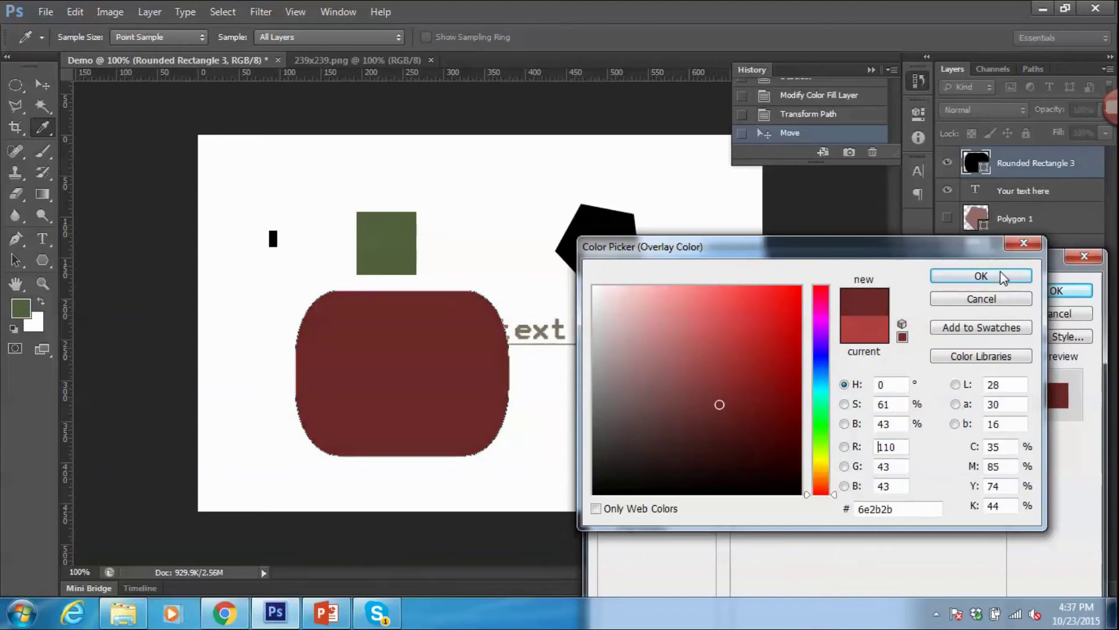
pyautogui.click(981, 276)
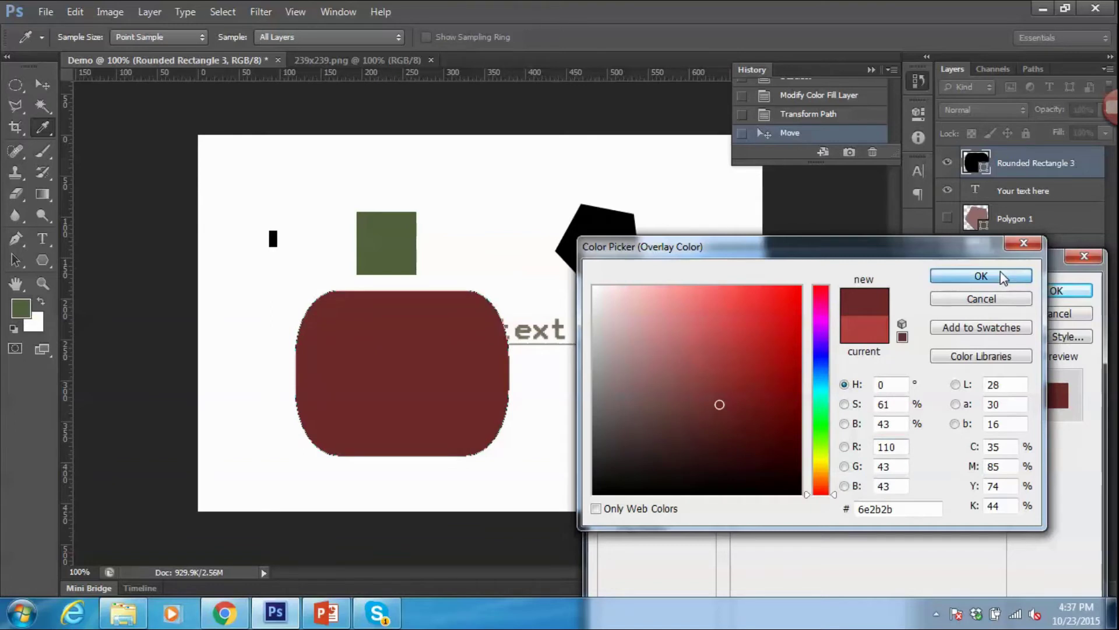
pyautogui.moveTo(965, 254); pyautogui.dragTo(900, 218)
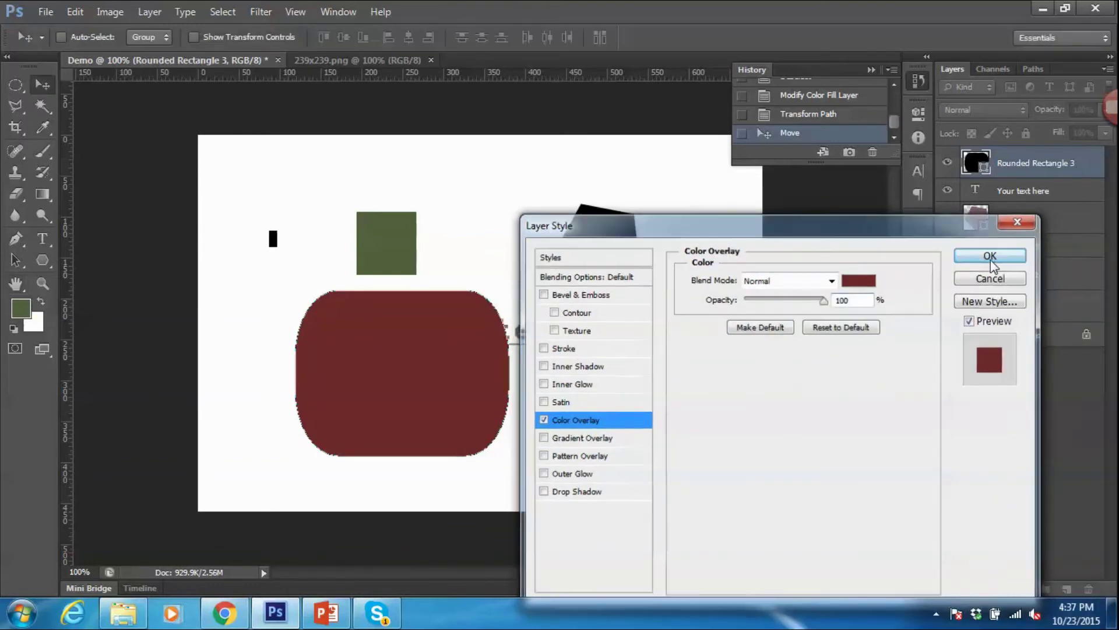
pyautogui.click(992, 255)
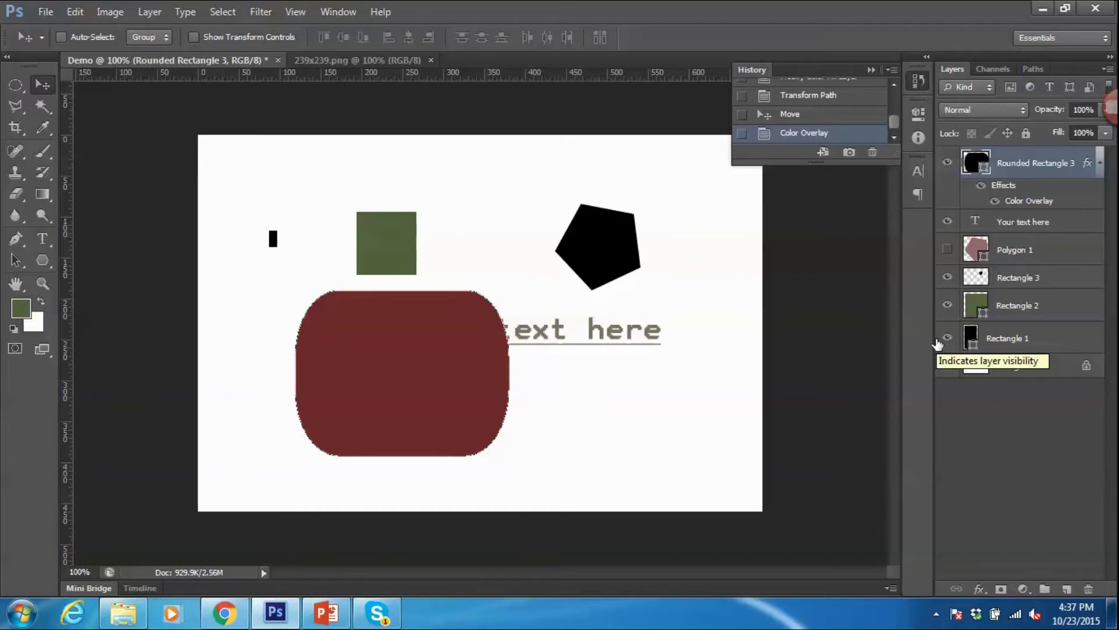
# Step: Add a 'set stroke' bullet with an indented sub-point starting 'Choose'
pyautogui.hotkey('alt', 'Tab')
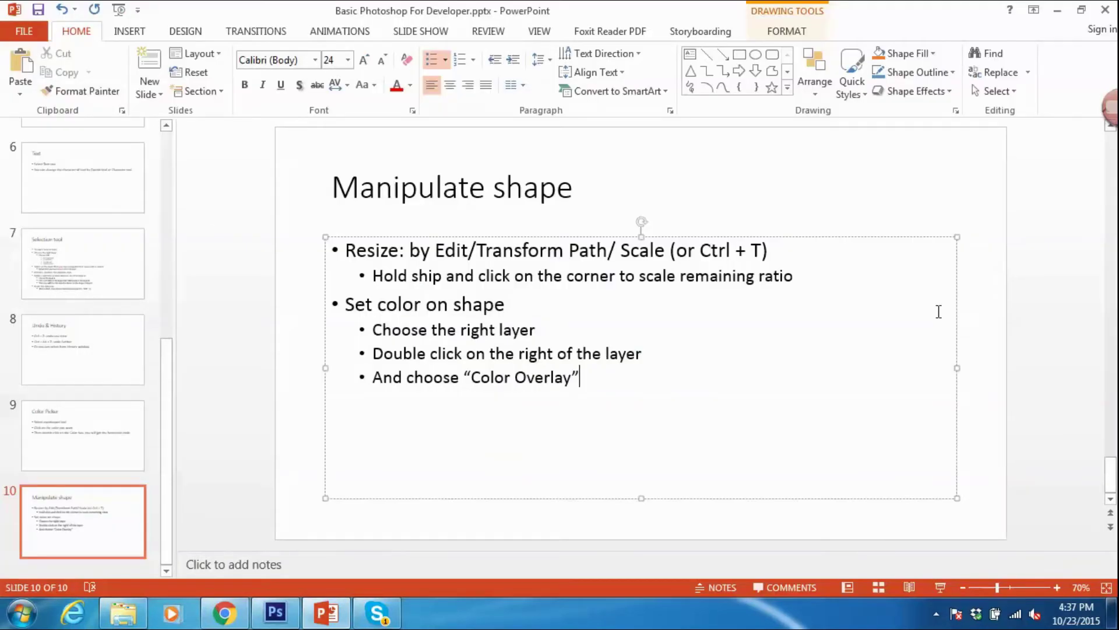
pyautogui.hotkey('alt', 'Tab')
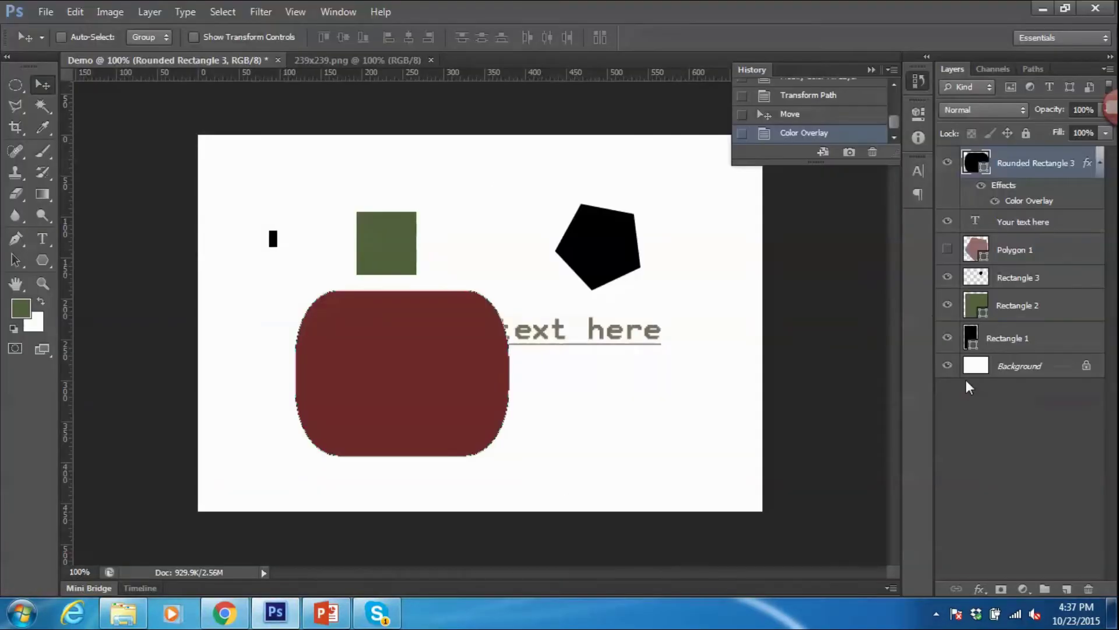
pyautogui.hotkey('alt', 'Tab')
pyautogui.press('Return')
pyautogui.hotkey('shift', 'Tab')
pyautogui.write('set ')
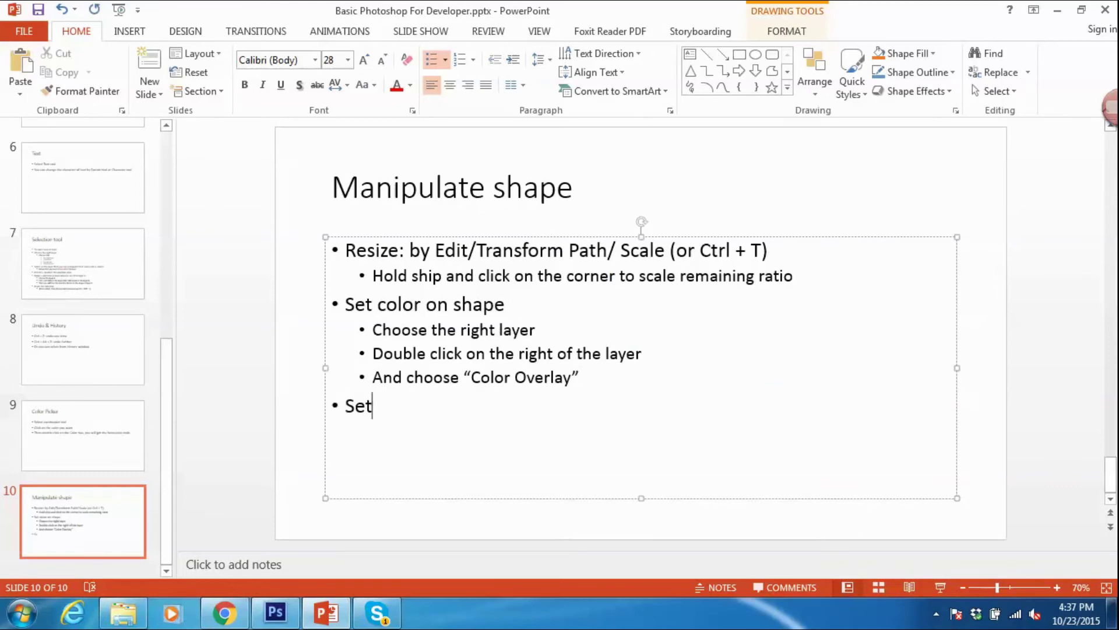
pyautogui.write('stroke')
pyautogui.press('Tab')
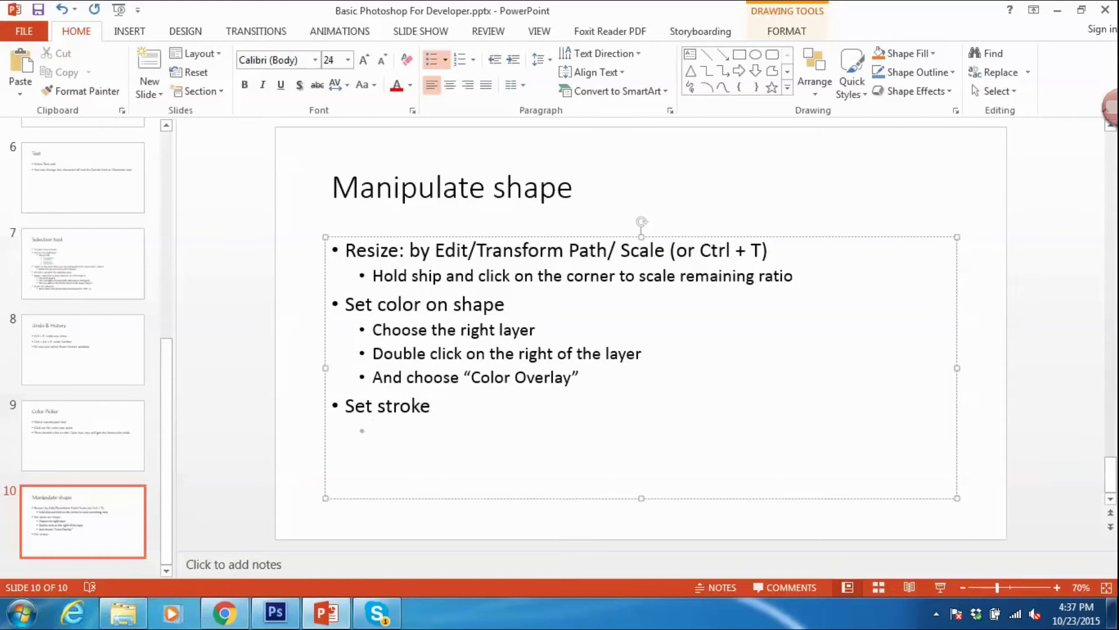
pyautogui.write('Choose')
pyautogui.hotkey('alt', 'Tab')
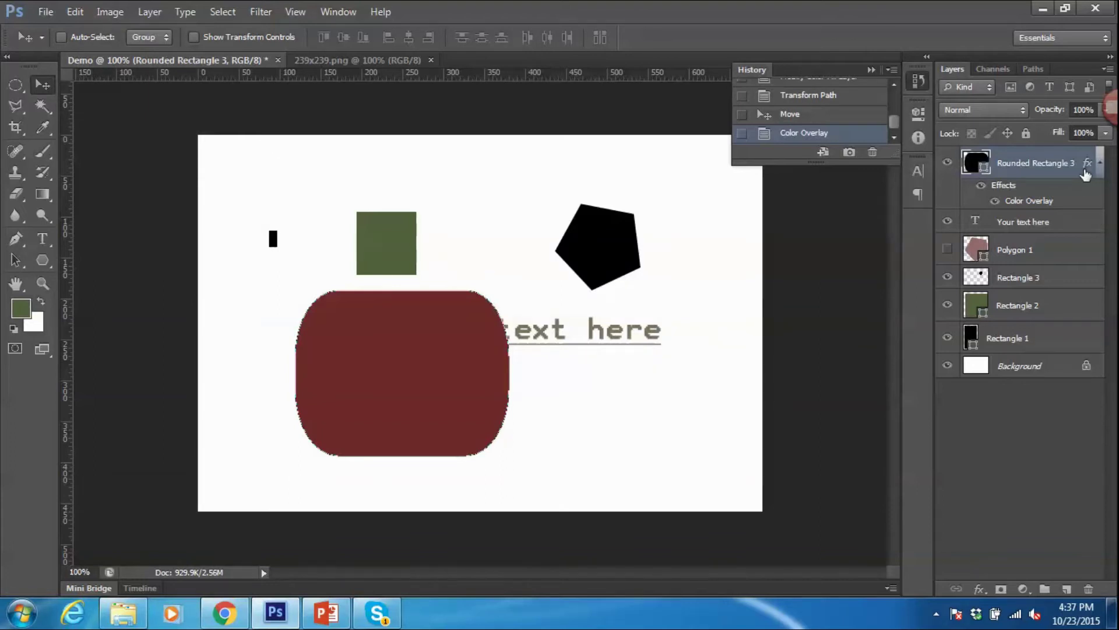
# Step: Add a stroke to the rectangle and complete the sub-point 'Choose Stroke option'
pyautogui.doubleClick(1083, 167)
pyautogui.click(543, 348)
pyautogui.click(564, 348)
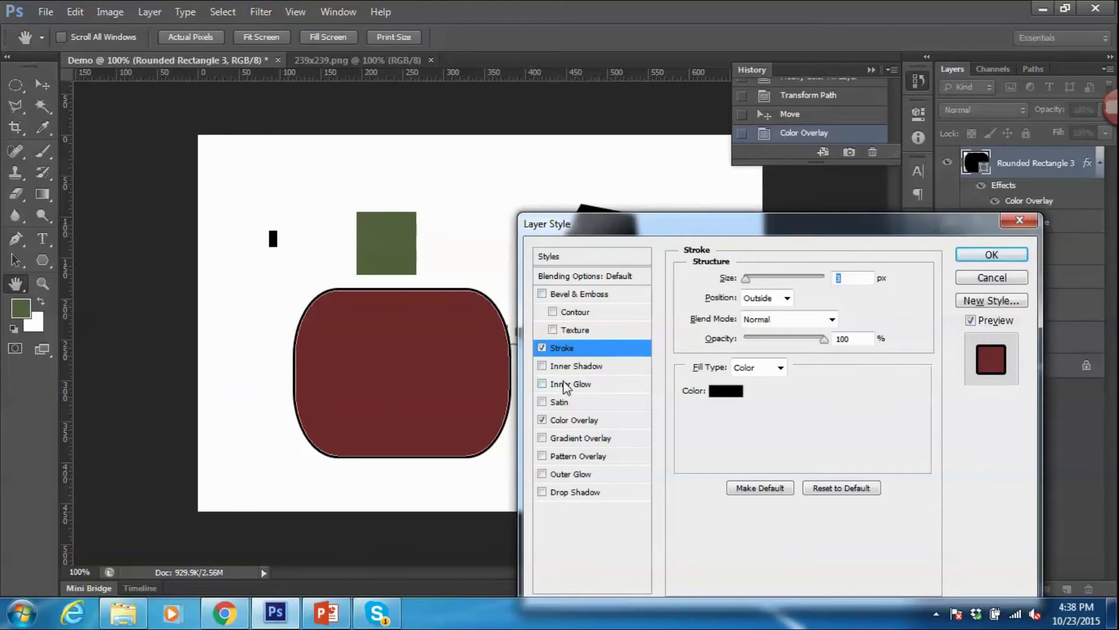
pyautogui.click(324, 618)
pyautogui.write('Stroke option')
pyautogui.press('Return')
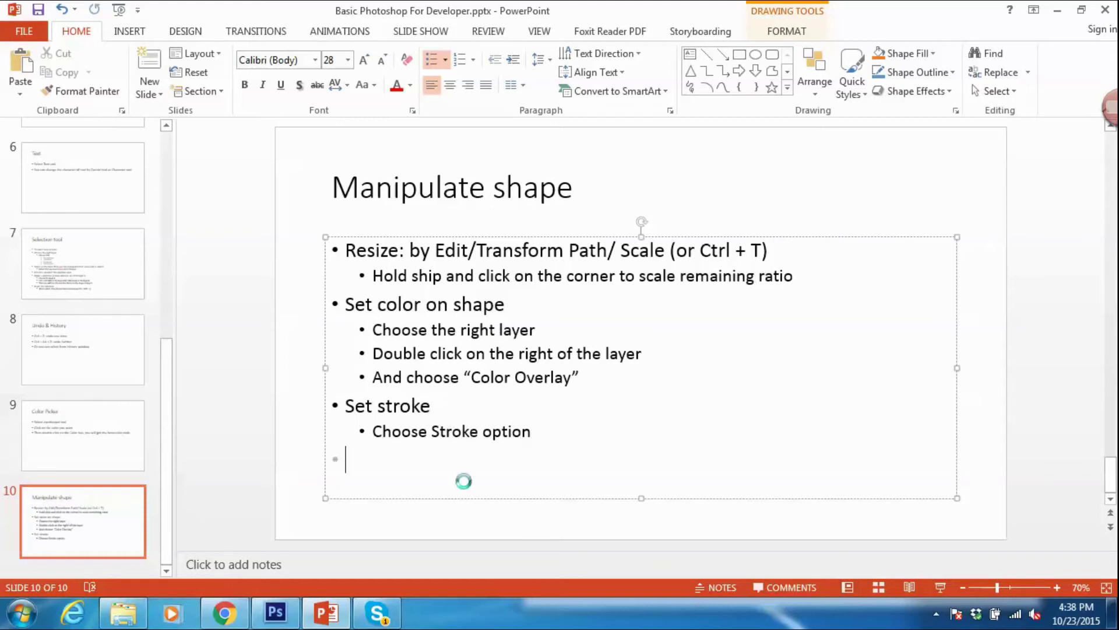
# Step: Swap the stroke for a drop shadow and add a 'Set shadow' bullet with an empty sub-point
pyautogui.hotkey('alt', 'Tab')
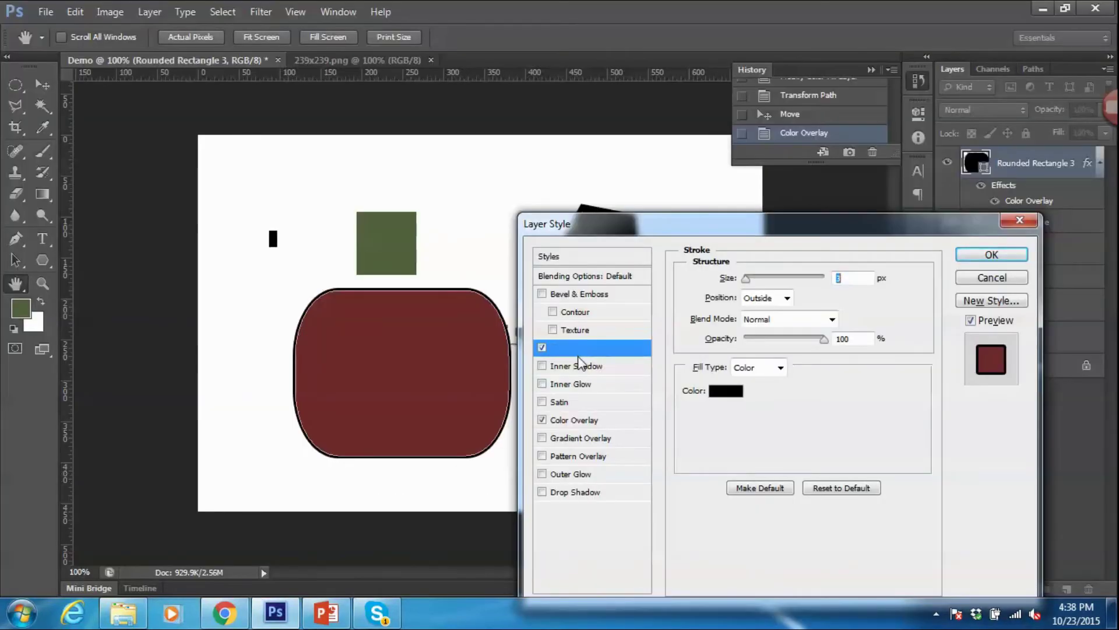
pyautogui.click(542, 492)
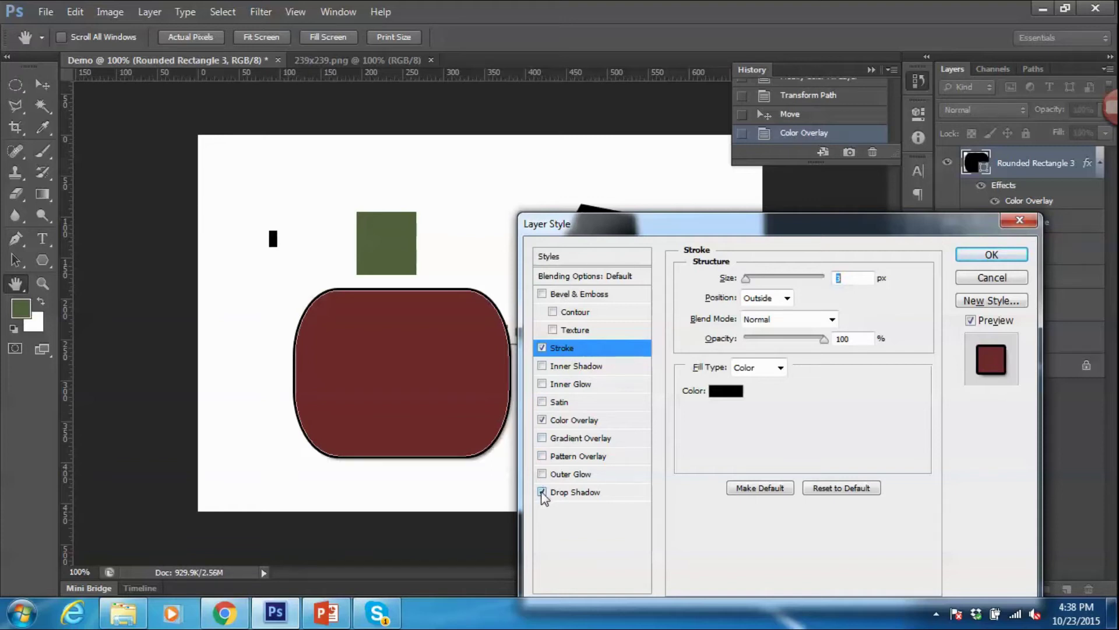
pyautogui.click(542, 347)
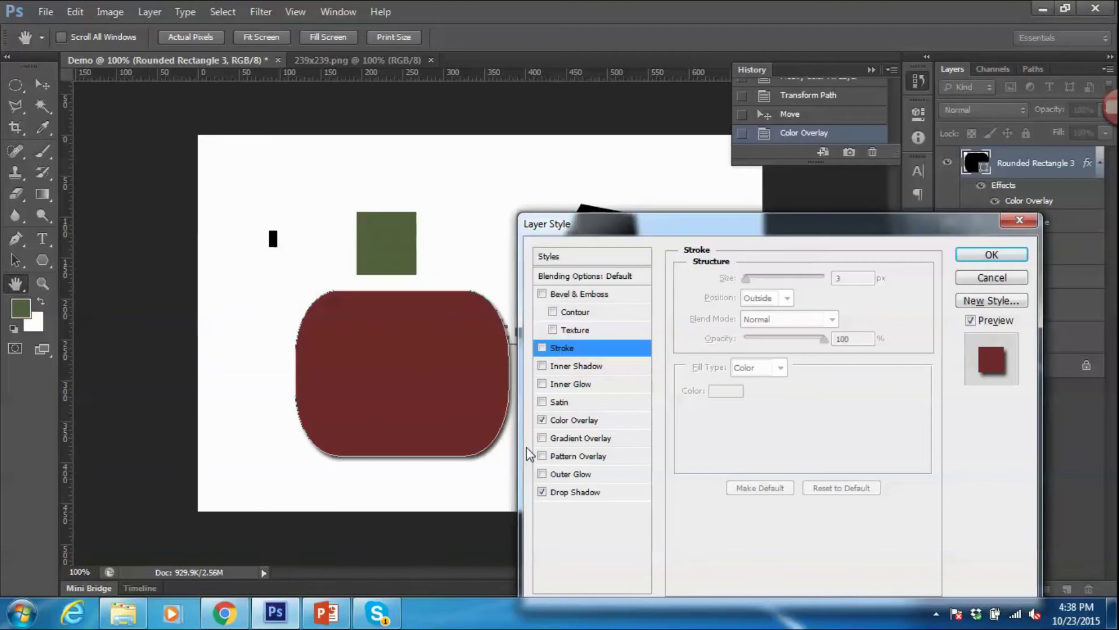
pyautogui.hotkey('alt', 'Tab')
pyautogui.write('Sha')
pyautogui.press('BackSpace')
pyautogui.press('BackSpace')
pyautogui.press('BackSpace')
pyautogui.write('Set shadow')
pyautogui.press('Return')
pyautogui.press('Tab')
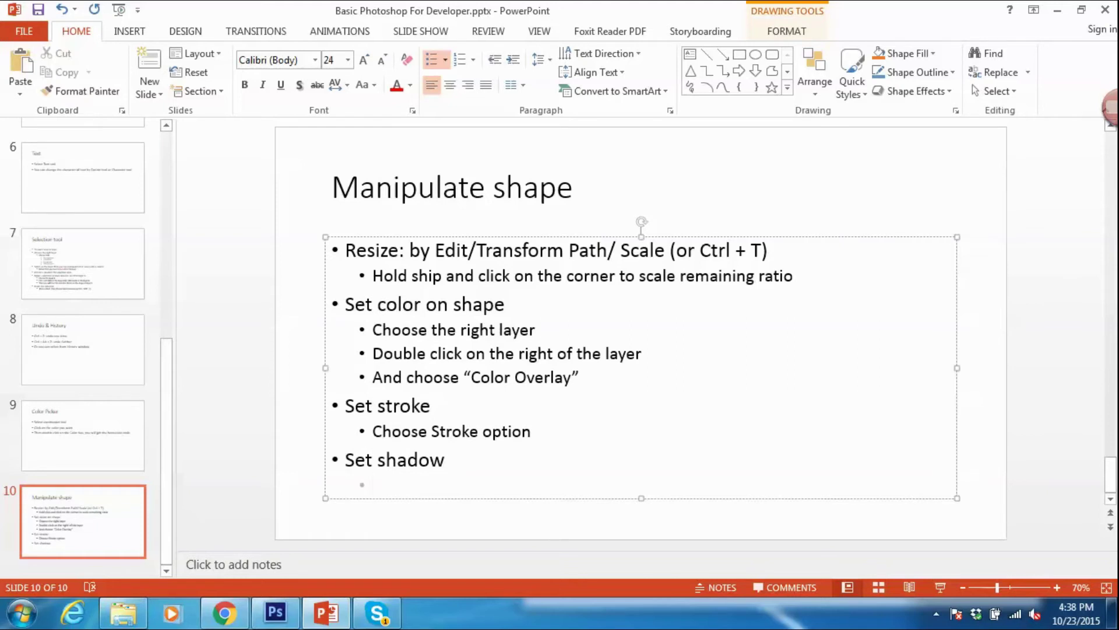
# Step: Type 'Choose Drop Shadow' under Set shadow and save the deck
pyautogui.write('Choose Drop Shadow')
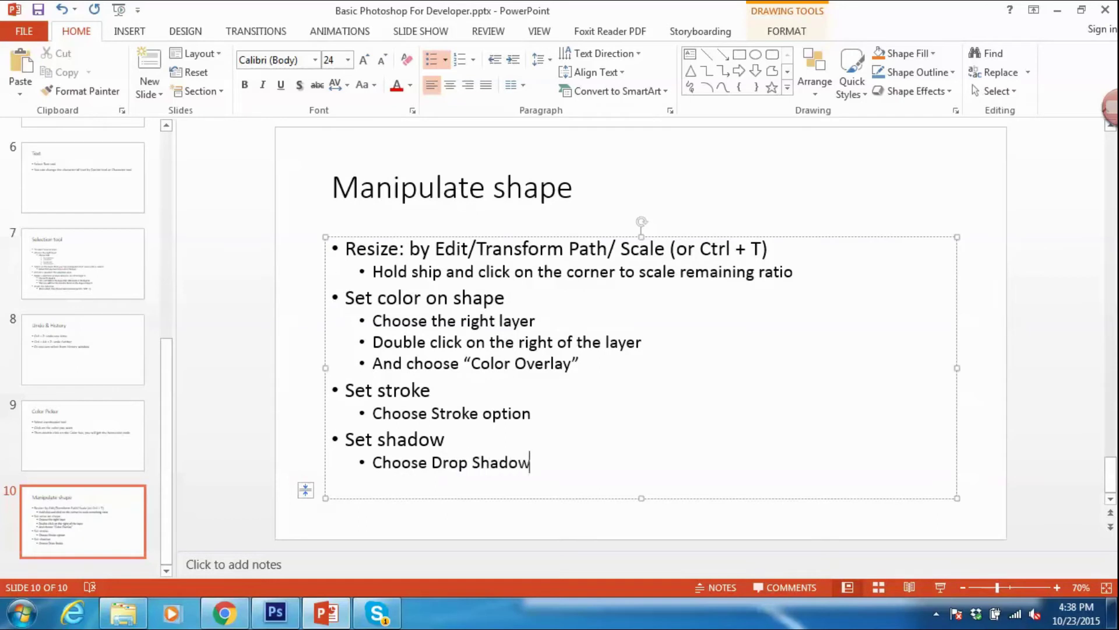
pyautogui.hotkey('ctrl', 's')
pyautogui.hotkey('alt', 'Tab')
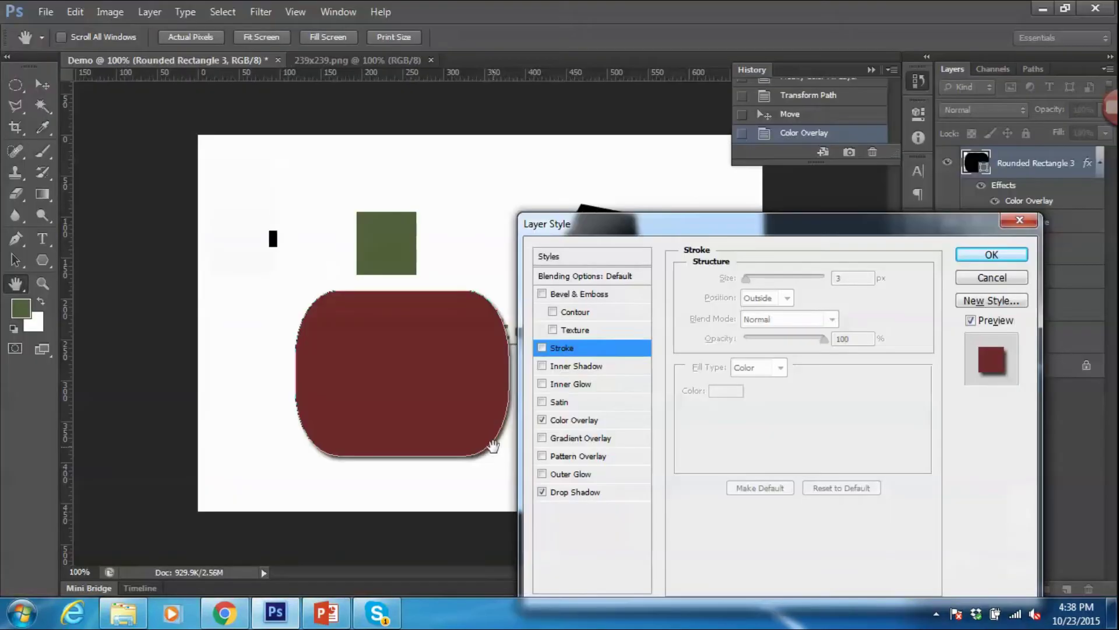
# Step: Turn on Gradient Overlay and start a 'Set Gradient' bullet with an indented sub-point
pyautogui.click(551, 439)
pyautogui.click(542, 419)
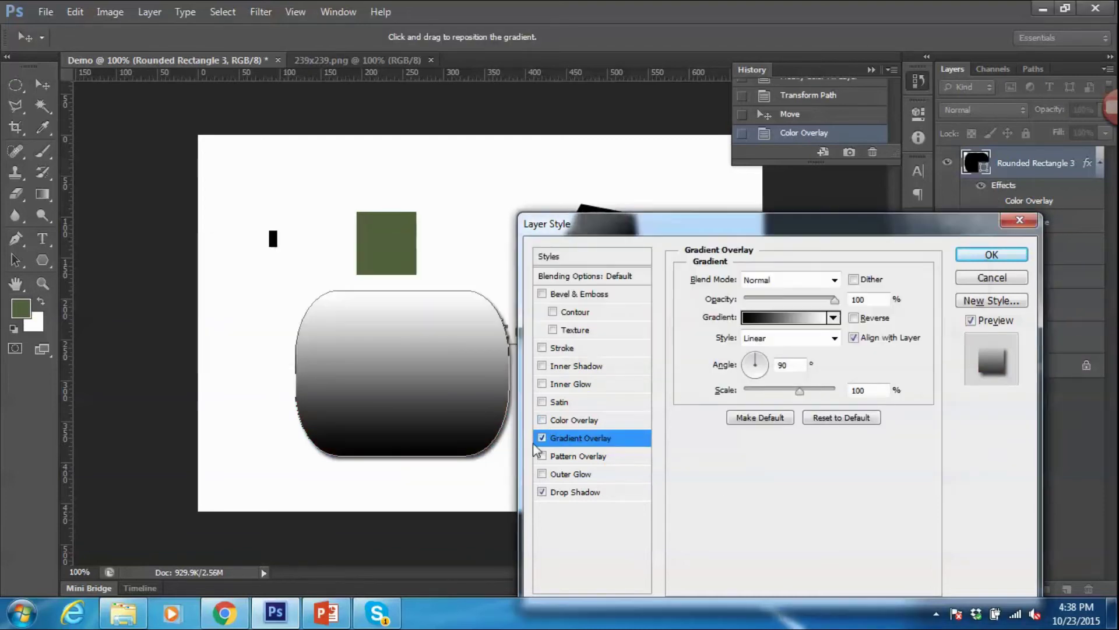
pyautogui.hotkey('alt', 'Tab')
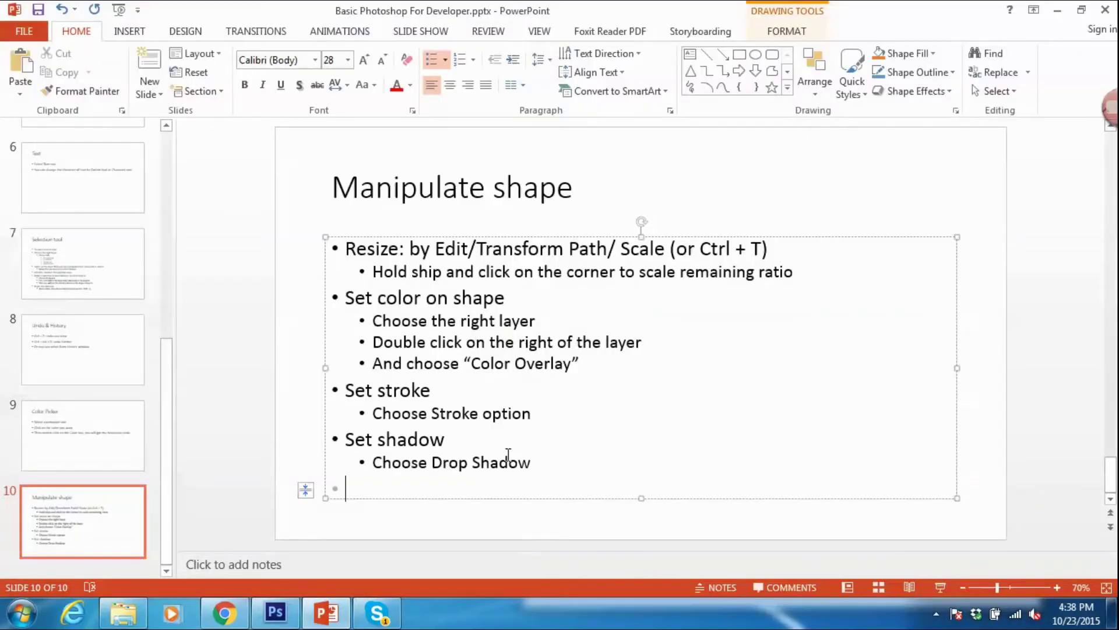
pyautogui.write('Set Gradient')
pyautogui.press('Return')
pyautogui.press('Tab')
pyautogui.write('Choose')
# Step: Finish the 'Choose Gradient Overlay' sub-point and begin a new top-level 'Set' bullet
pyautogui.hotkey('alt', 'Tab')
pyautogui.hotkey('alt', 'Tab')
pyautogui.write('Gradient')
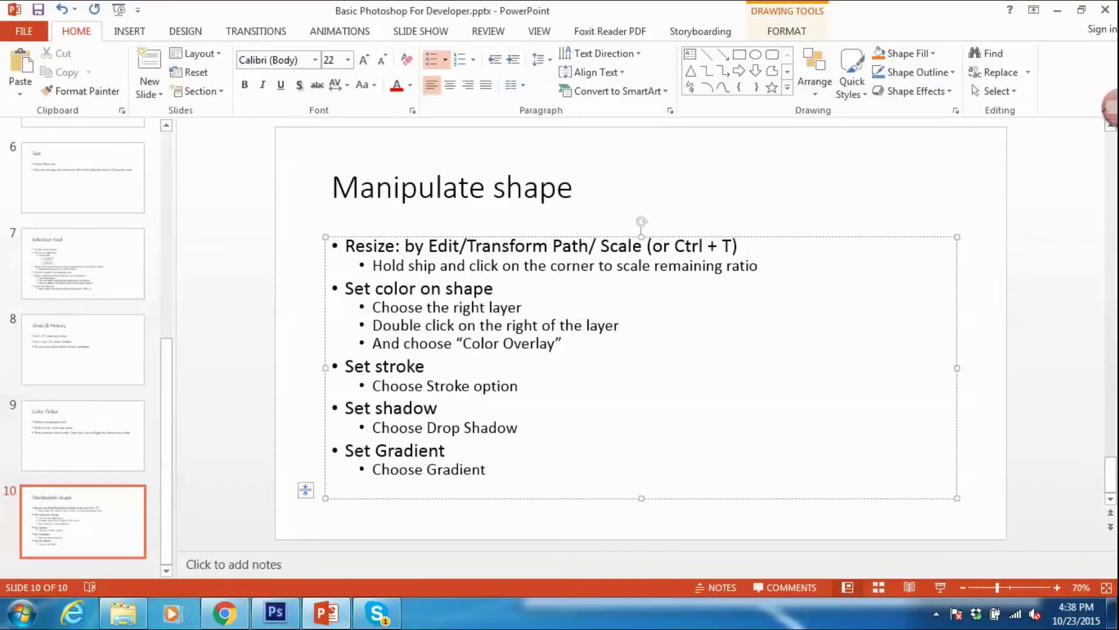
pyautogui.hotkey('alt', 'Tab')
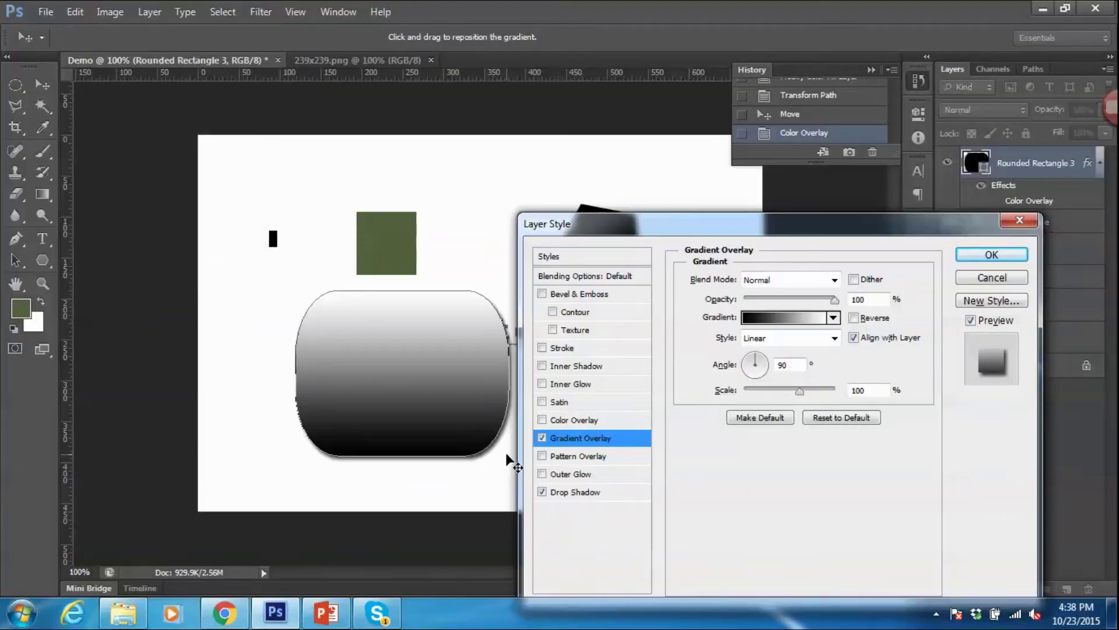
pyautogui.hotkey('alt', 'Tab')
pyautogui.write('Overlay')
pyautogui.hotkey('shift', 'Tab')
pyautogui.write('Set')
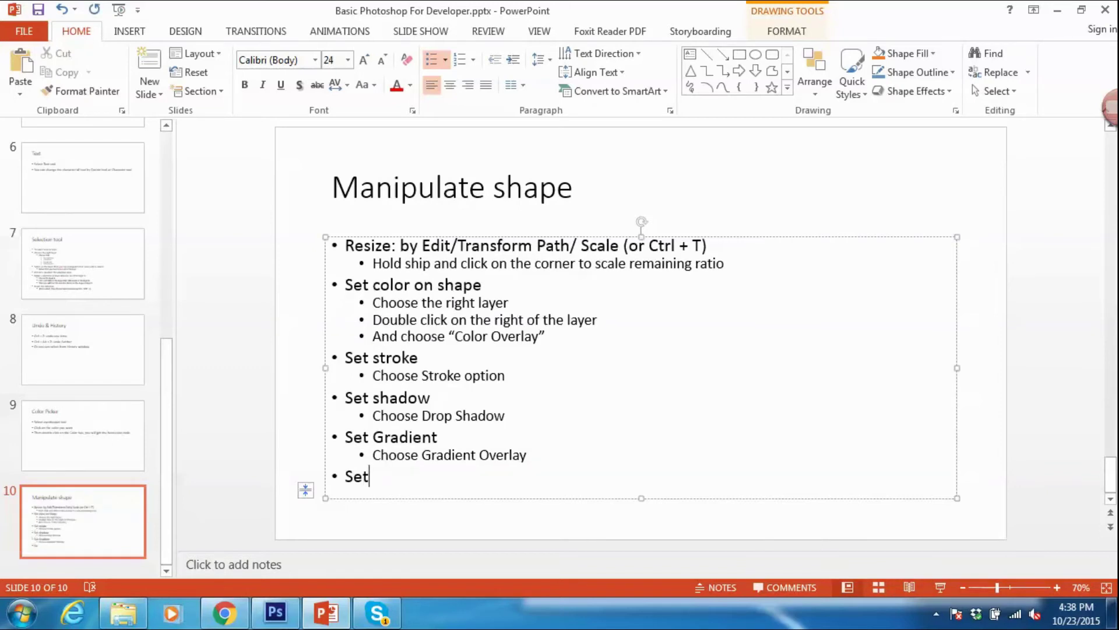
# Step: Complete the 'Set Pattern' bullet with a 'Choose Pattern Overlay' sub-point
pyautogui.hotkey('alt', 'Tab')
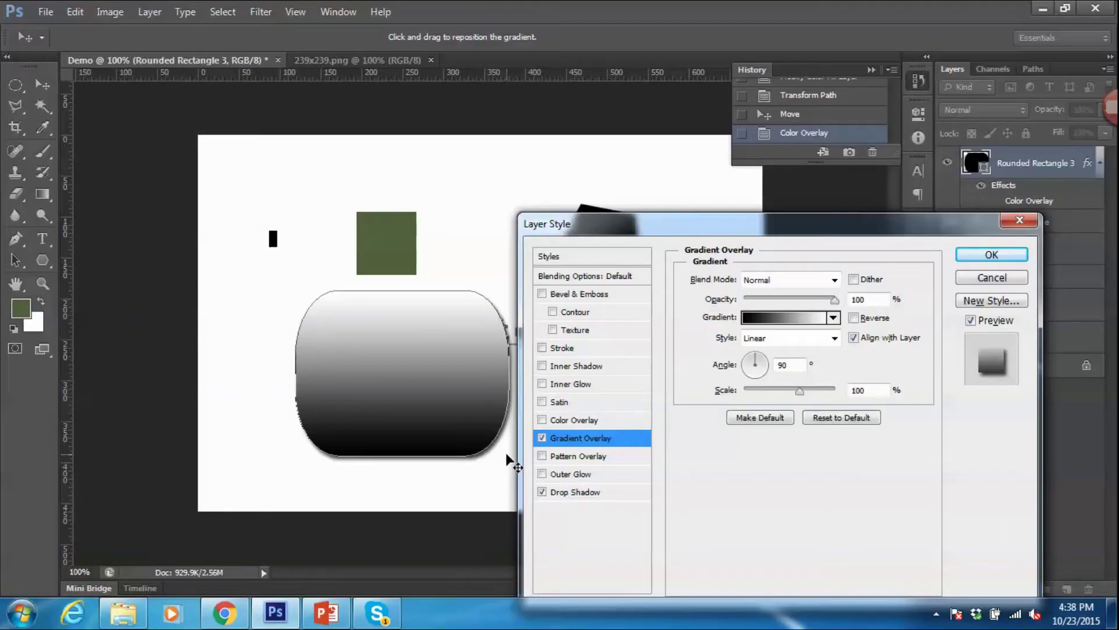
pyautogui.hotkey('alt', 'Tab')
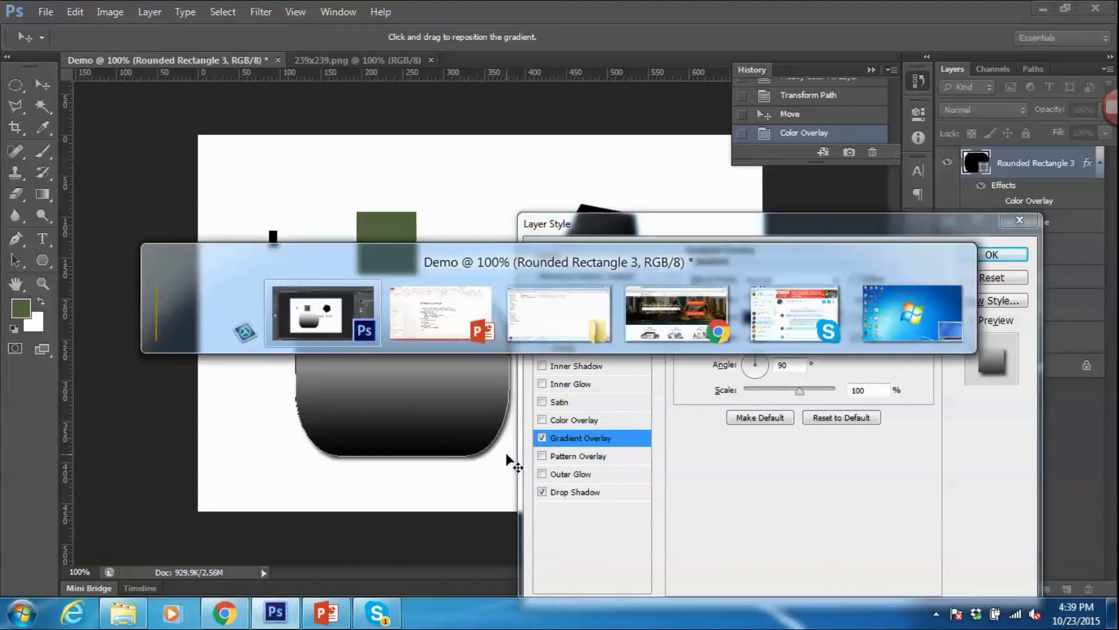
pyautogui.hotkey('alt', 'Tab')
pyautogui.write('attern')
pyautogui.press('Tab')
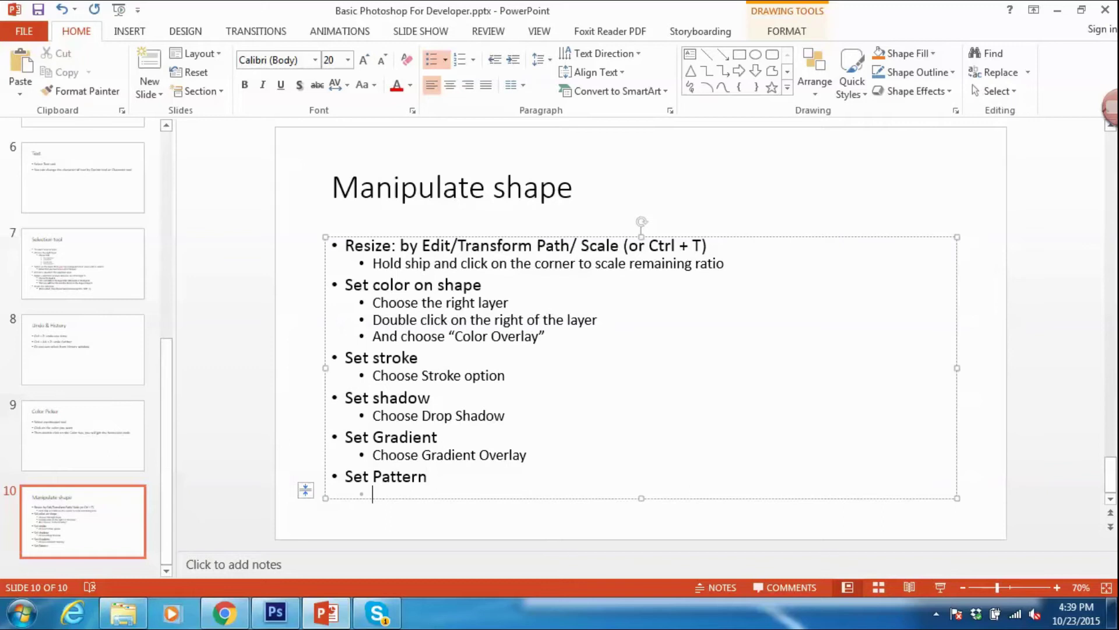
pyautogui.write('Choose')
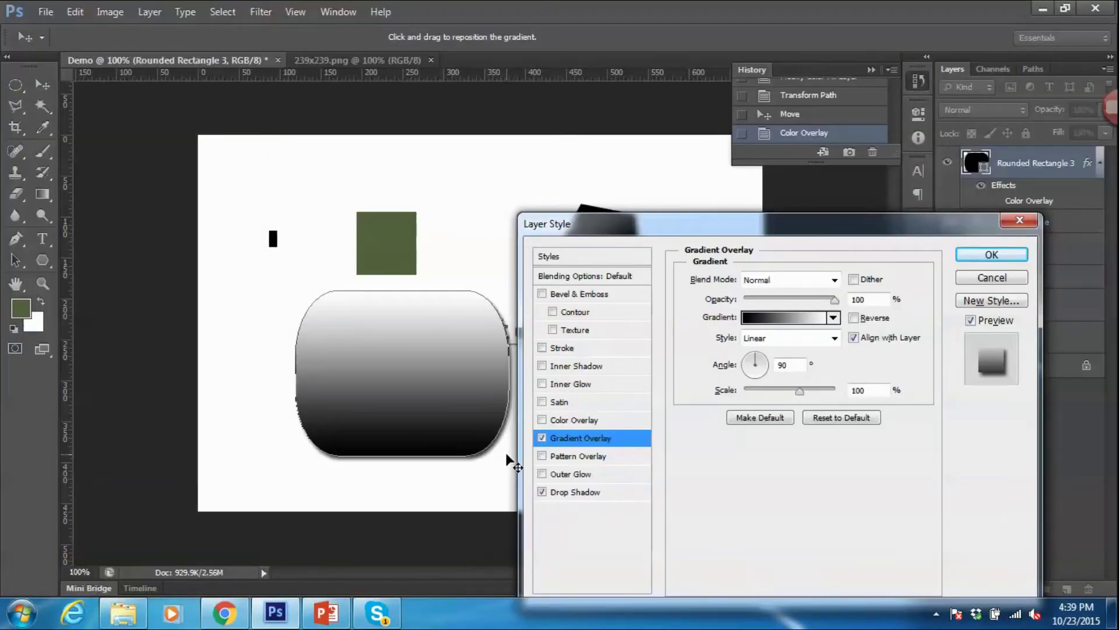
pyautogui.hotkey('alt', 'Tab')
pyautogui.write('Pattern Overlay')
pyautogui.hotkey('alt', 'Tab')
# Step: Apply a blue bubbles Pattern Overlay to the rounded rectangle and close Layer Style
pyautogui.click(543, 456)
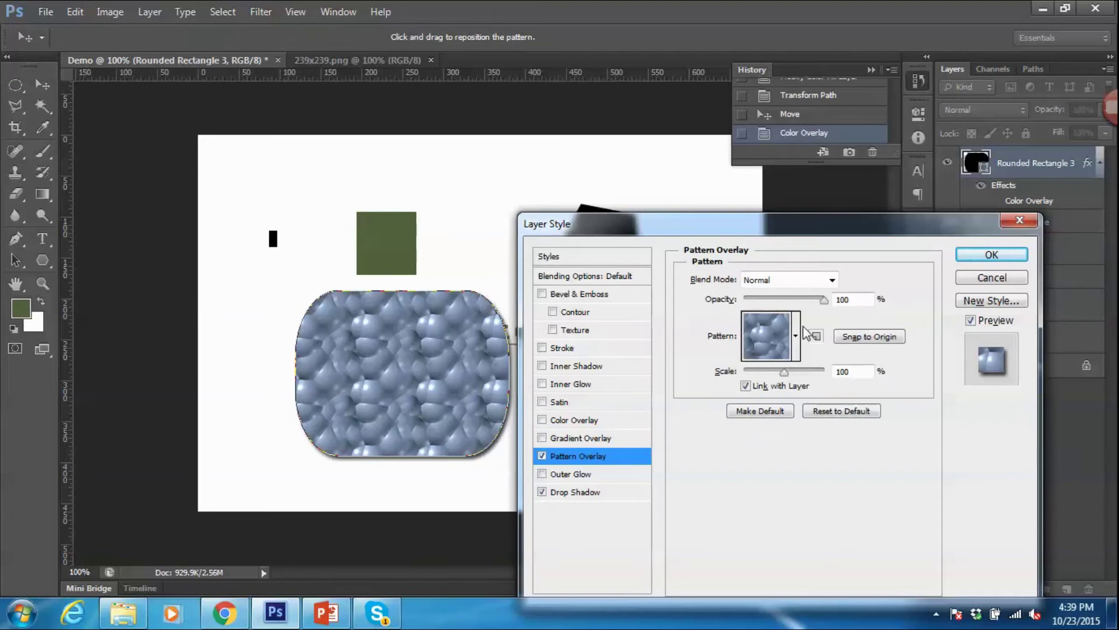
pyautogui.click(796, 337)
pyautogui.click(721, 388)
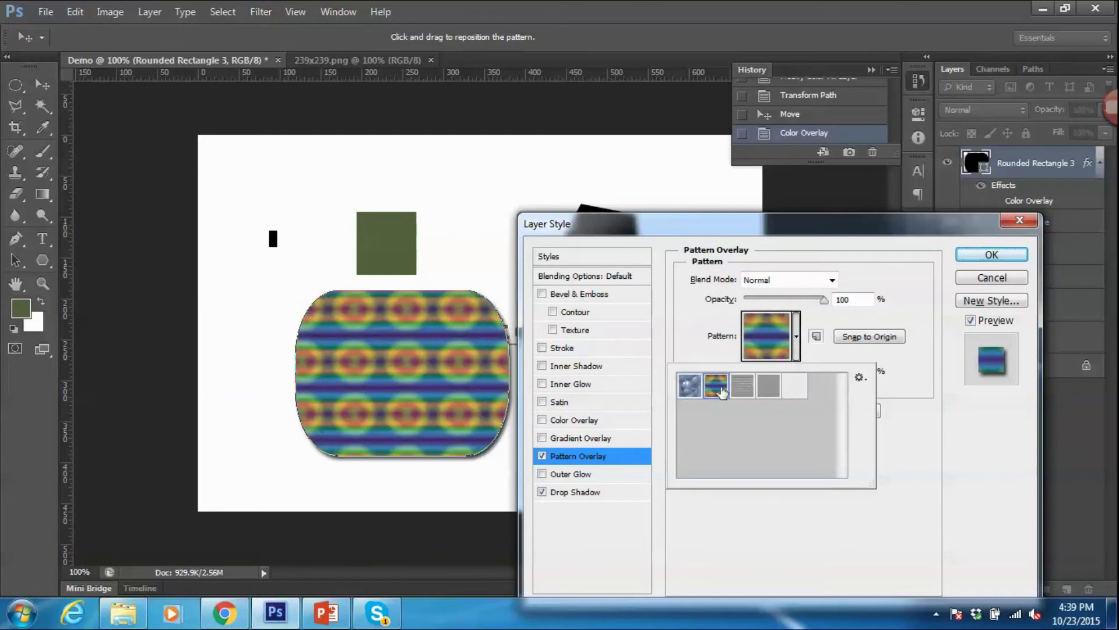
pyautogui.click(751, 389)
pyautogui.click(768, 389)
pyautogui.click(710, 392)
pyautogui.click(920, 449)
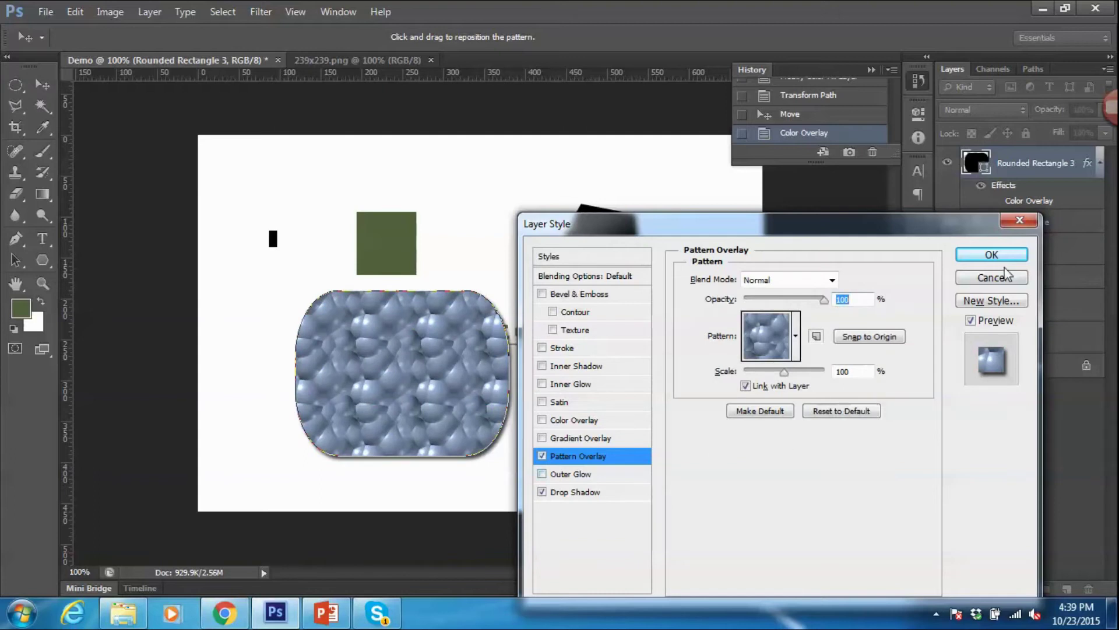
pyautogui.click(990, 255)
# Step: Select the 'Your text here' layer and save the Photoshop document
pyautogui.click(1045, 252)
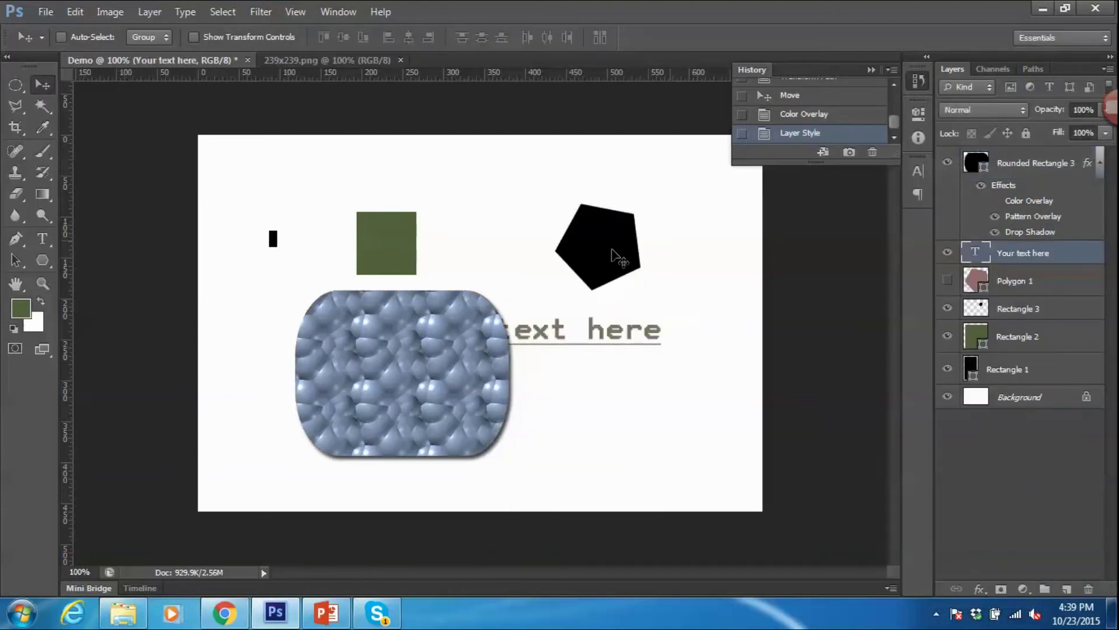
pyautogui.hotkey('ctrl', 's')
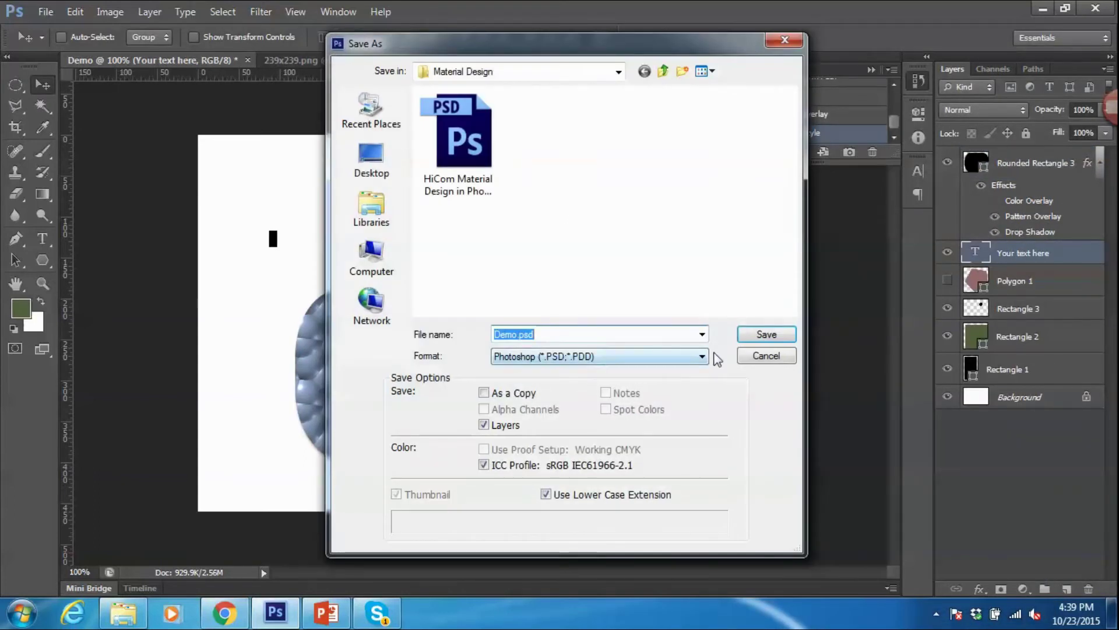
pyautogui.hotkey('alt', 'Tab')
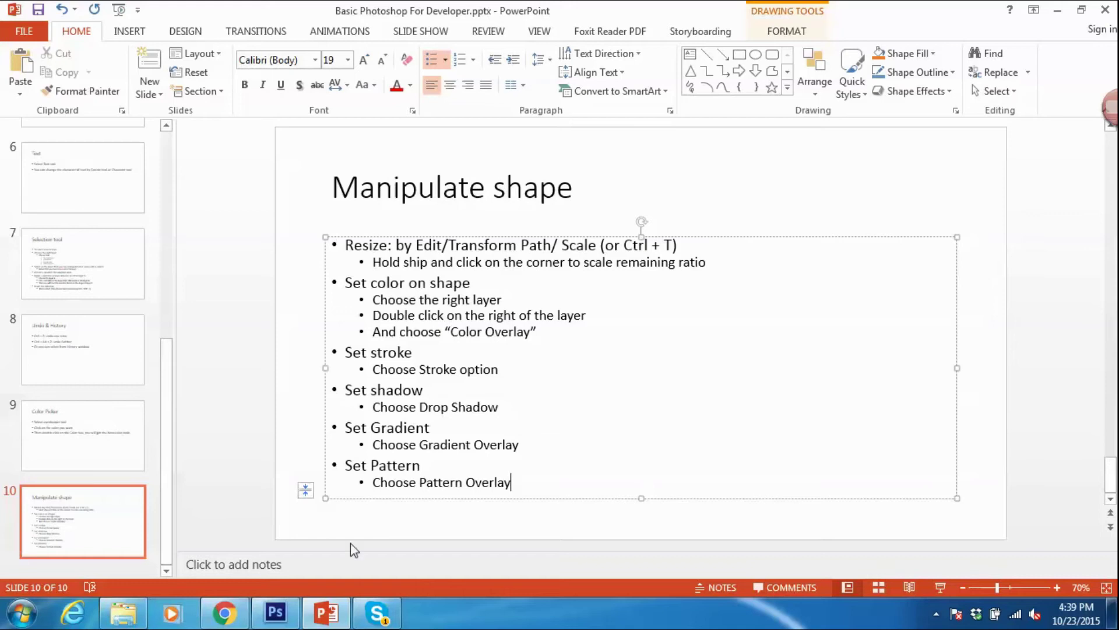
# Step: Insert a new blank slide 11 after slide 10
pyautogui.rightClick(143, 567)
pyautogui.click(177, 530)
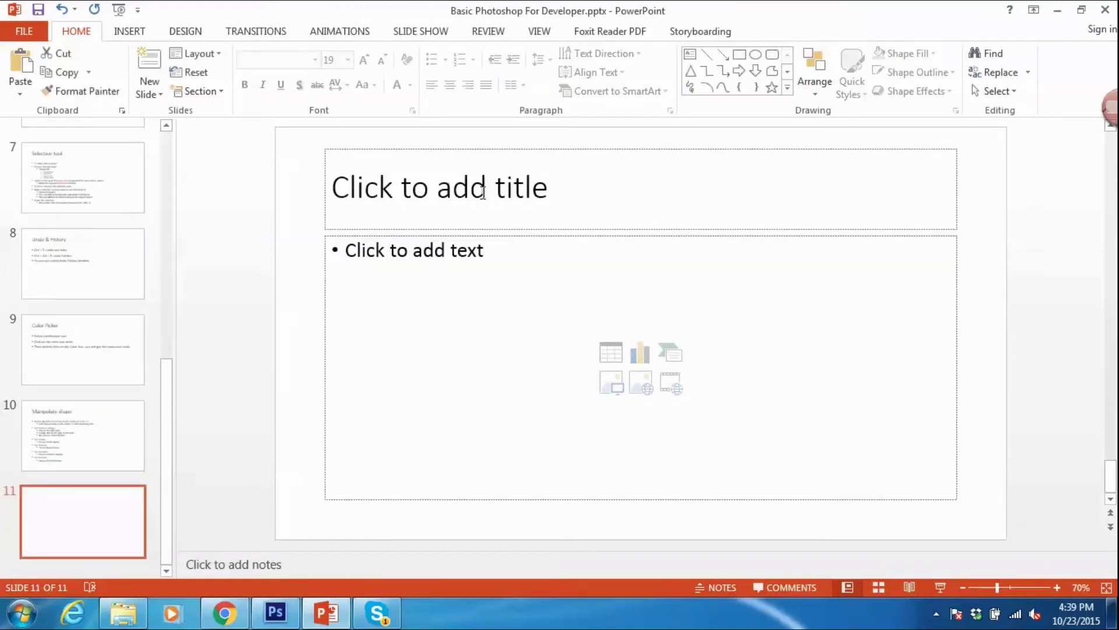
pyautogui.click(467, 260)
pyautogui.write('Blur the')
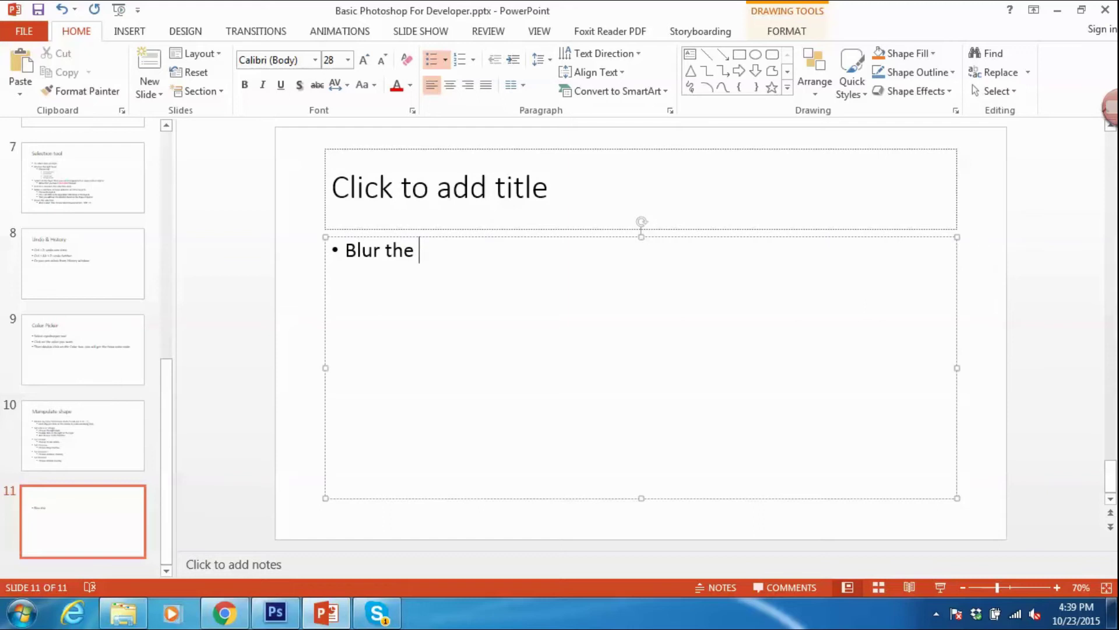
pyautogui.press('BackSpace')
pyautogui.press('BackSpace')
pyautogui.press('BackSpace')
pyautogui.press('BackSpace')
pyautogui.press('BackSpace')
pyautogui.press('BackSpace')
pyautogui.press('BackSpace')
# Step: Add a top-level 'Set Opacity' bullet to the Manipulate shape slide
pyautogui.scroll(1, 205, 393)
pyautogui.click(507, 485)
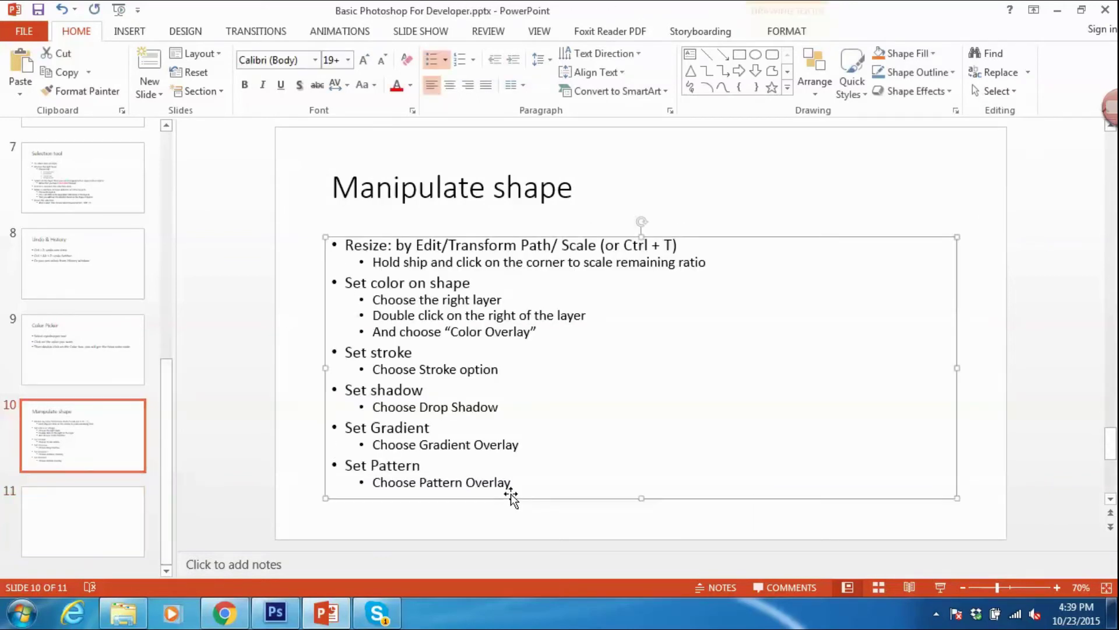
pyautogui.hotkey('shift', 'Tab')
pyautogui.write('Set Opacity')
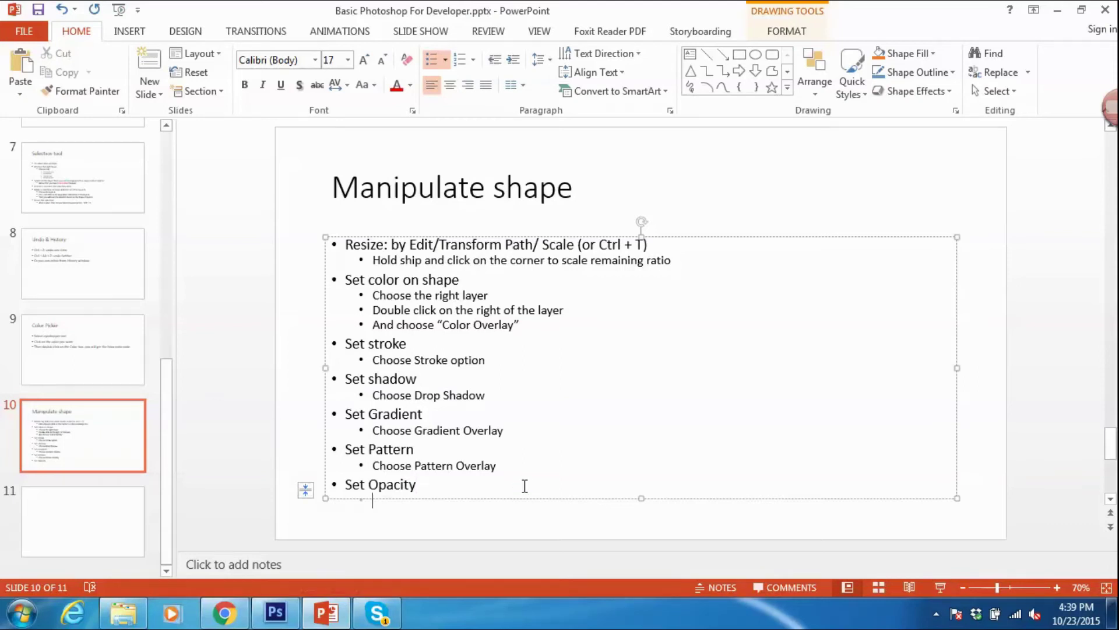
pyautogui.hotkey('alt', 'Tab')
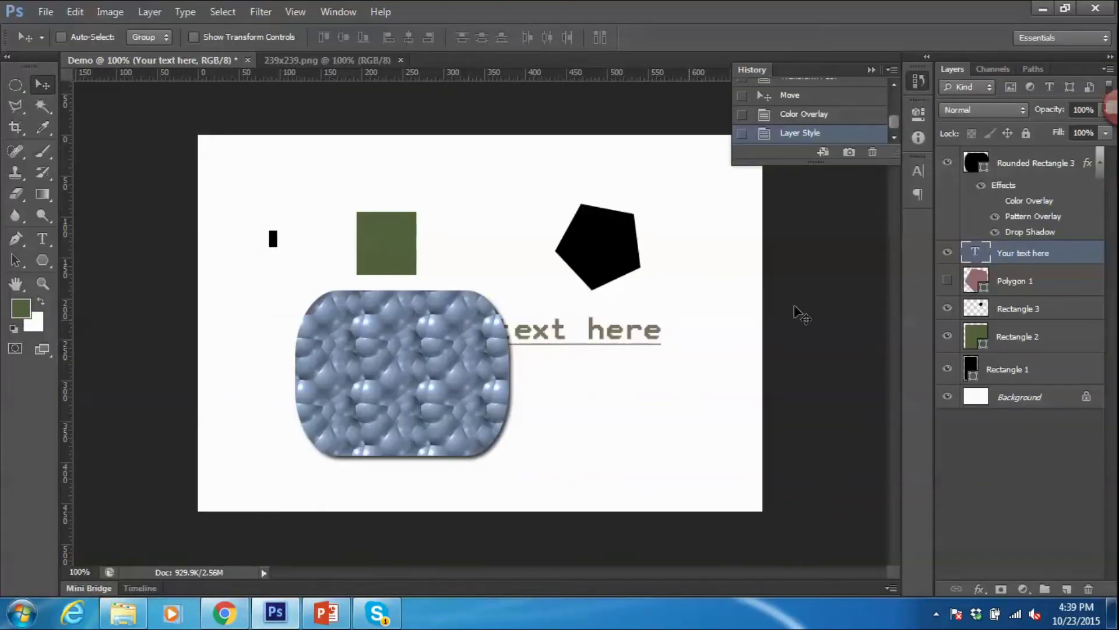
# Step: Select Rounded Rectangle 3 and try opacity values such as 70%
pyautogui.click(971, 164)
pyautogui.click(956, 165)
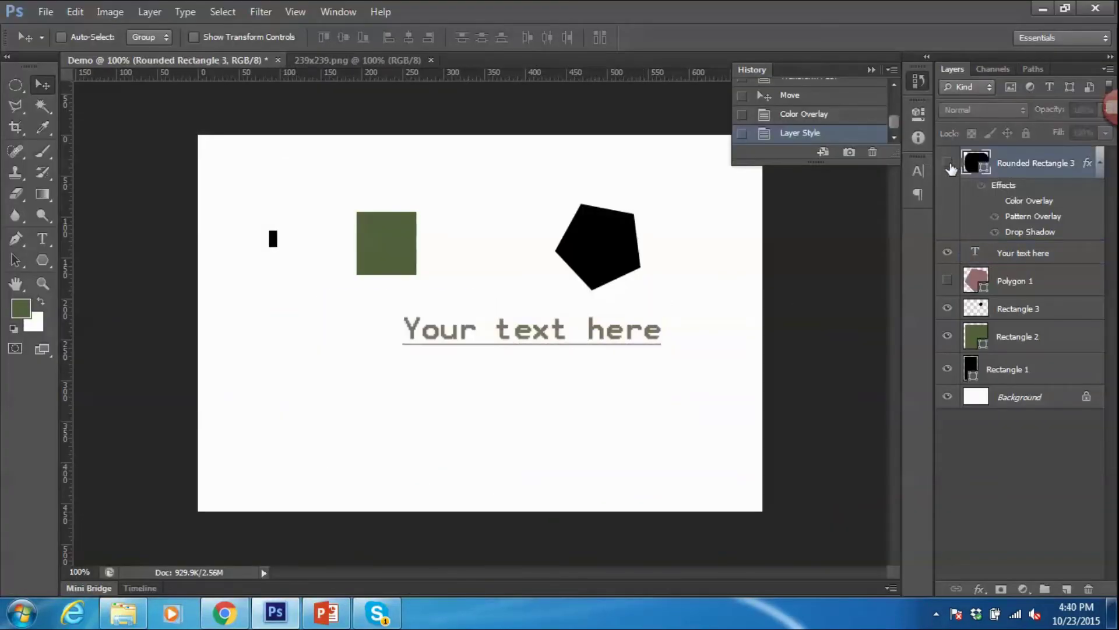
pyautogui.click(1083, 111)
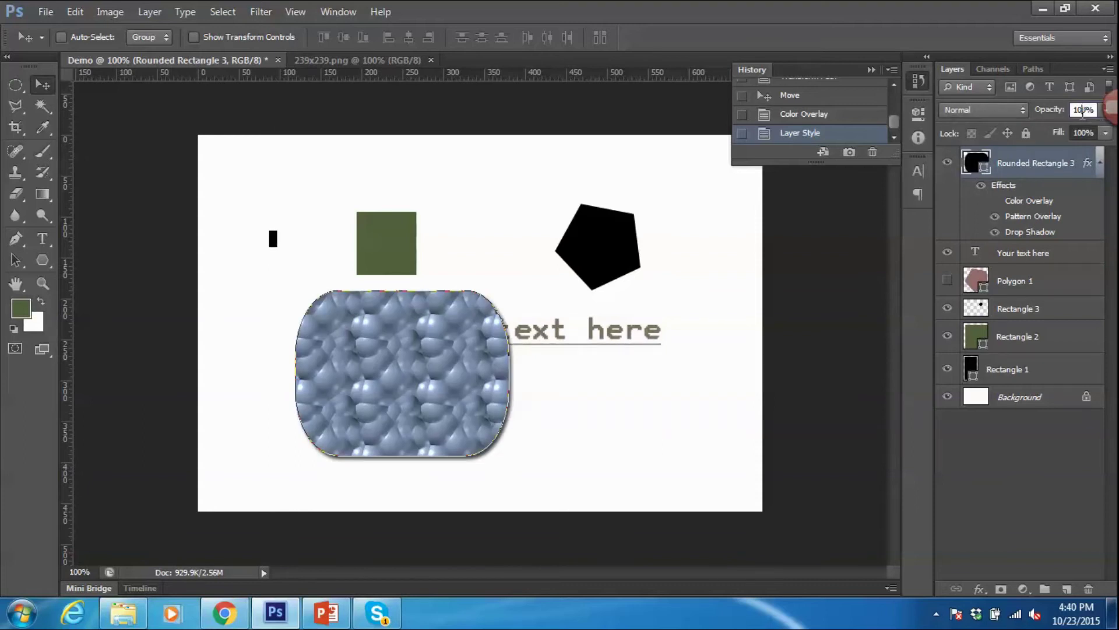
pyautogui.moveTo(1074, 111); pyautogui.dragTo(1077, 111)
pyautogui.write('70')
pyautogui.press('Return')
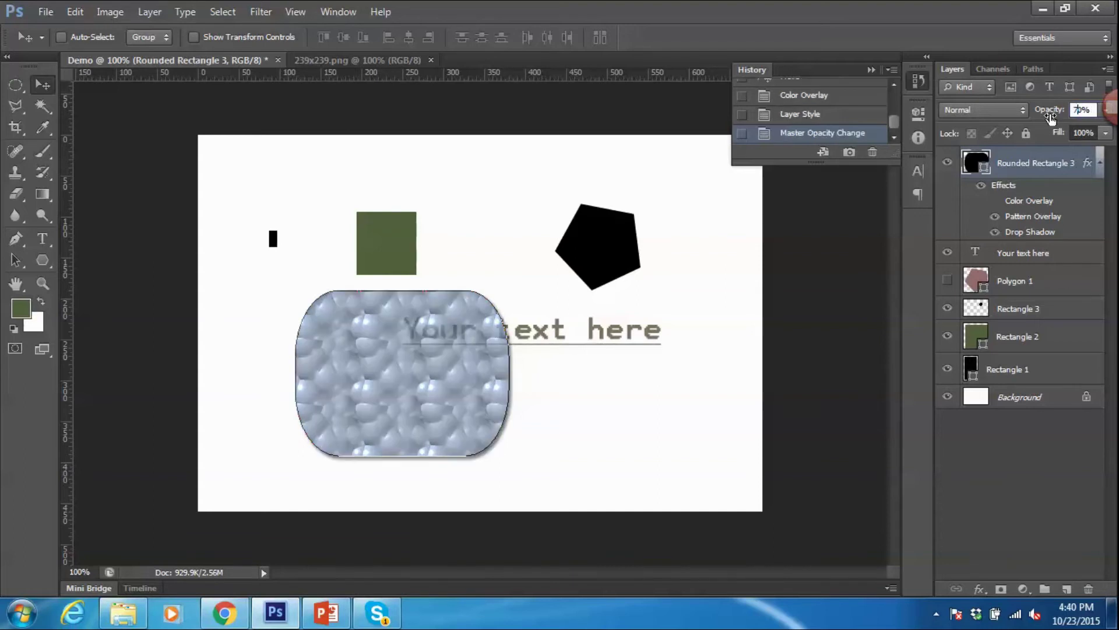
pyautogui.write('5')
pyautogui.write('6')
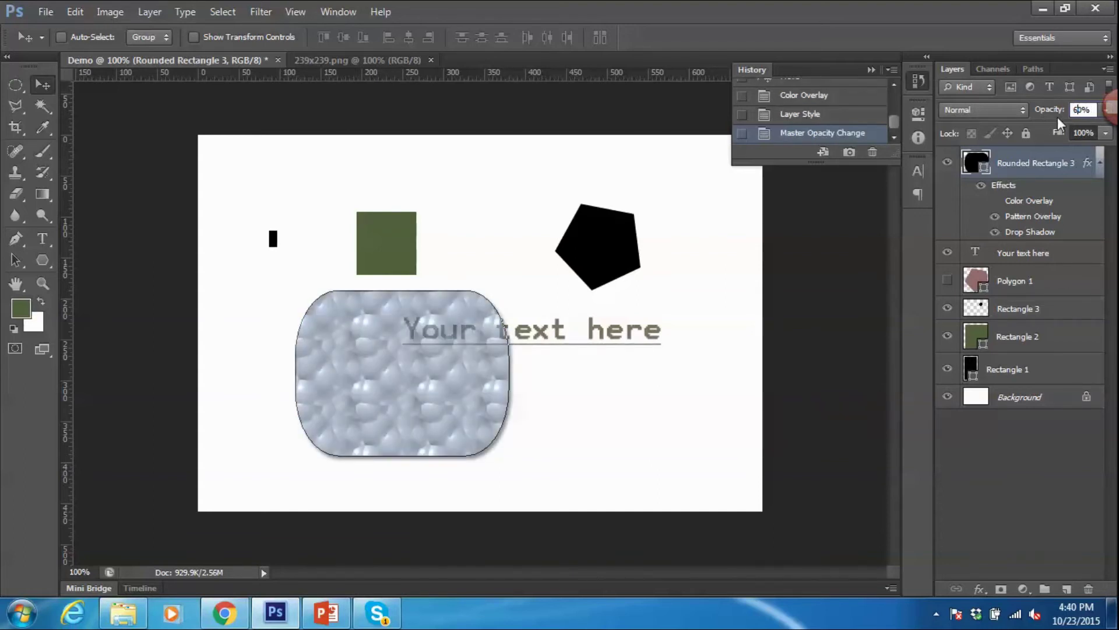
pyautogui.write('1')
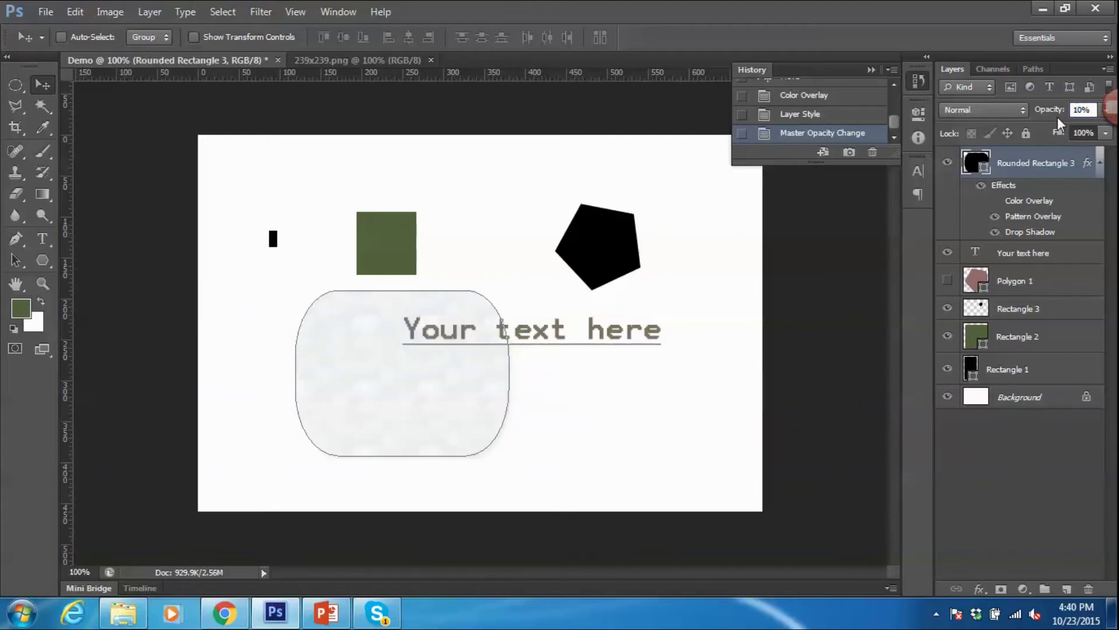
pyautogui.press('BackSpace')
pyautogui.write('4')
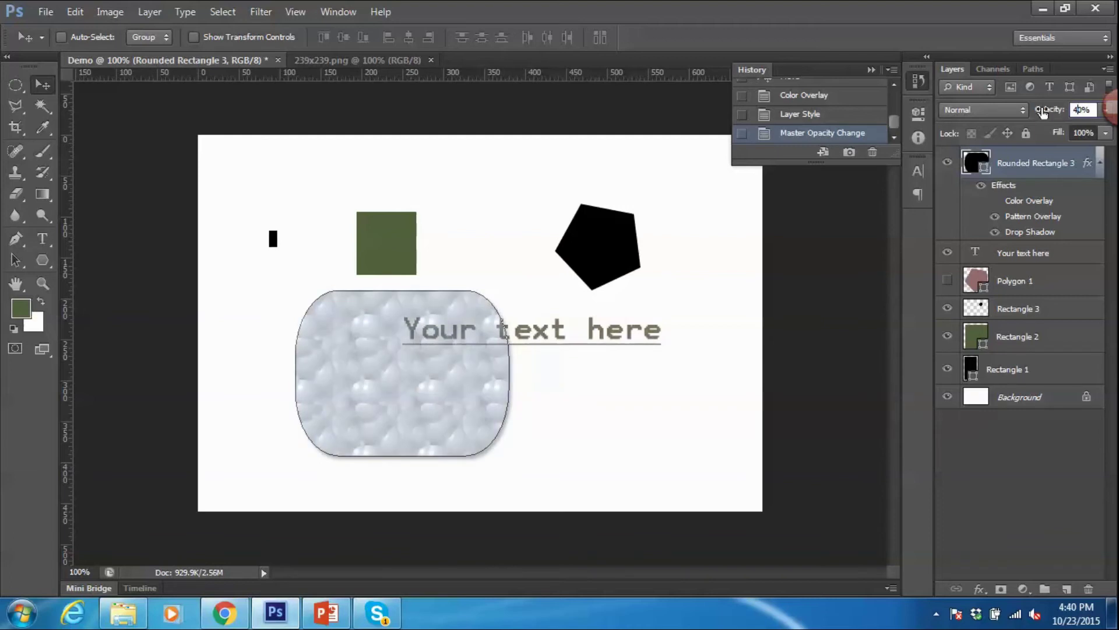
# Step: Move the patterned rectangle up-right and set its opacity to 20%
pyautogui.doubleClick(1079, 110)
pyautogui.write('1')
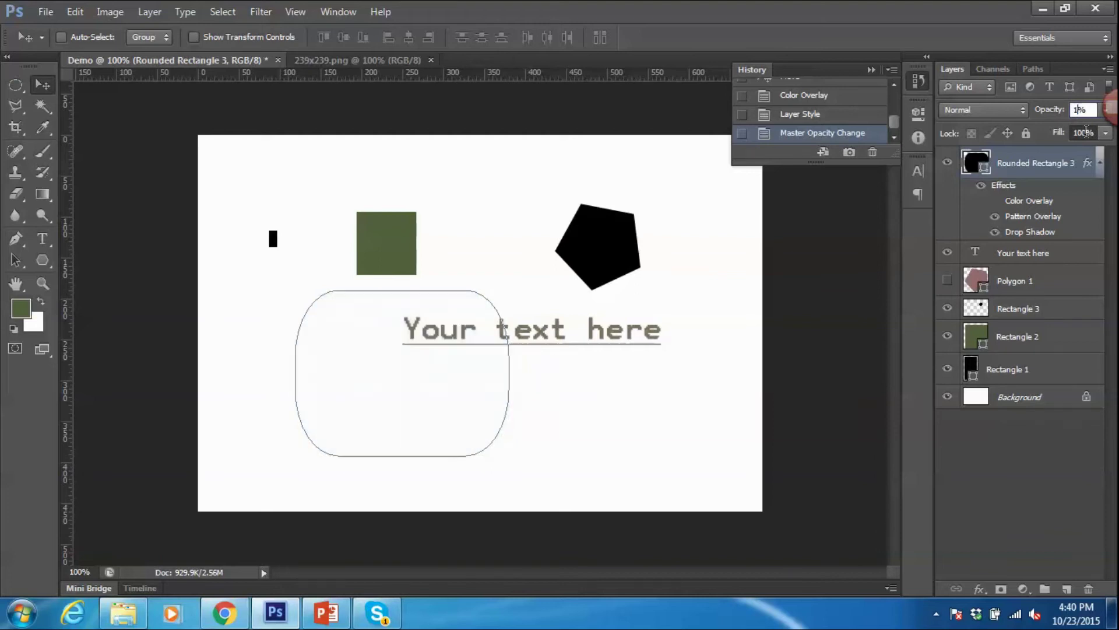
pyautogui.write('00')
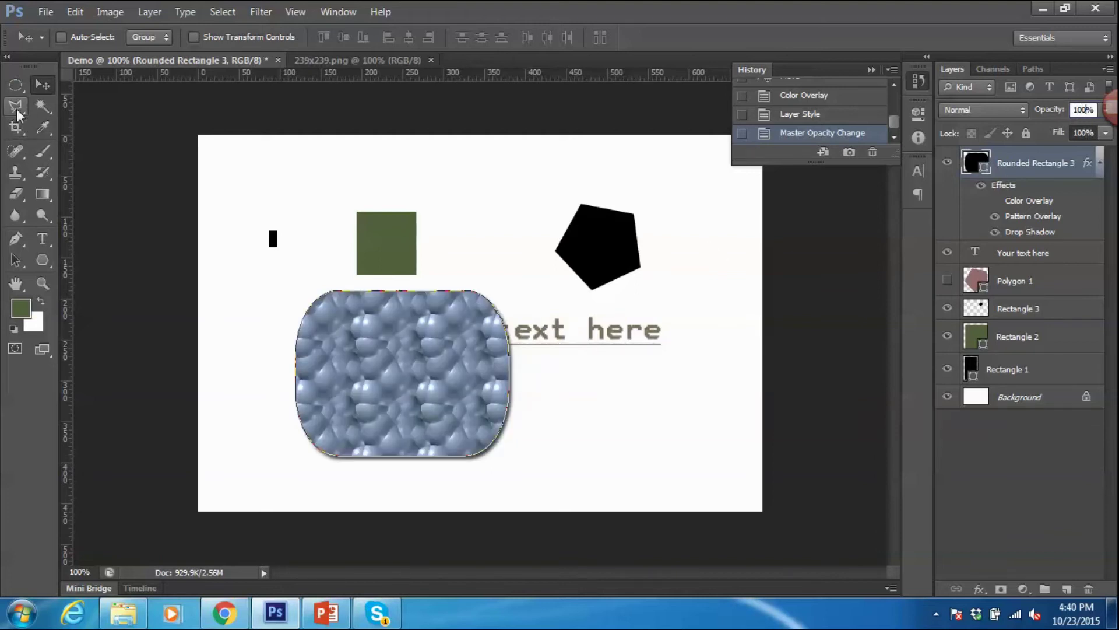
pyautogui.moveTo(444, 363); pyautogui.dragTo(505, 348)
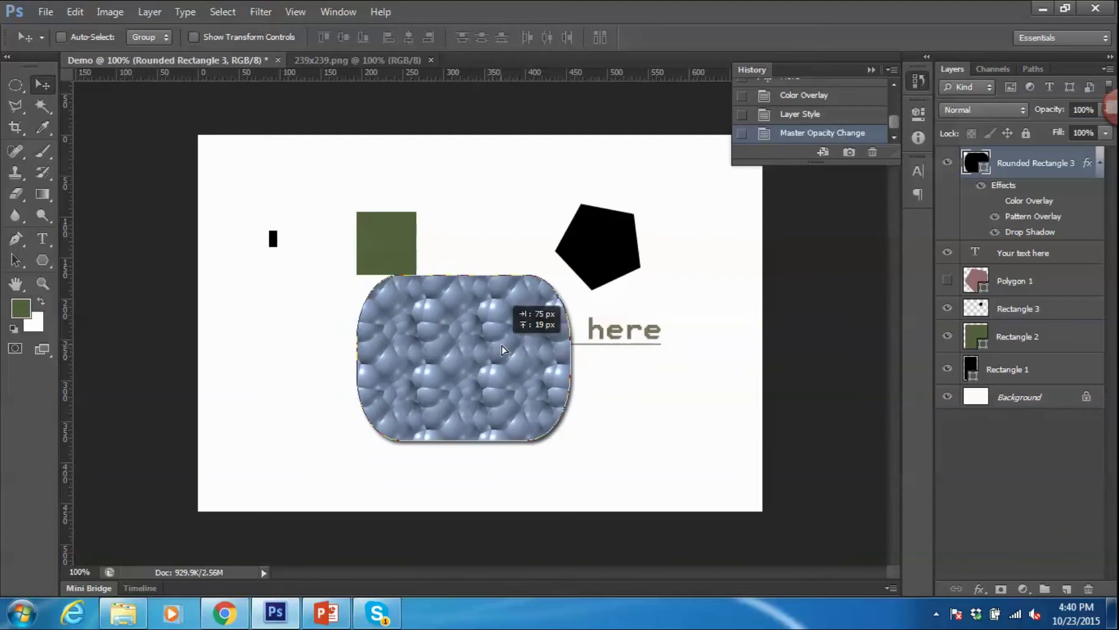
pyautogui.doubleClick(1083, 109)
pyautogui.write('20')
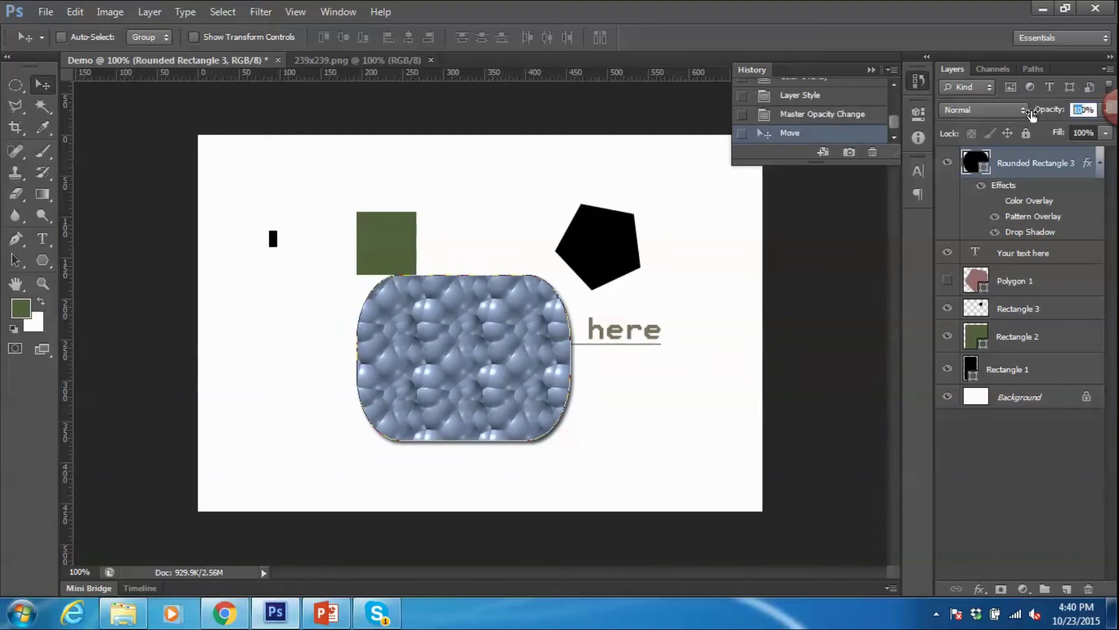
pyautogui.press('Return')
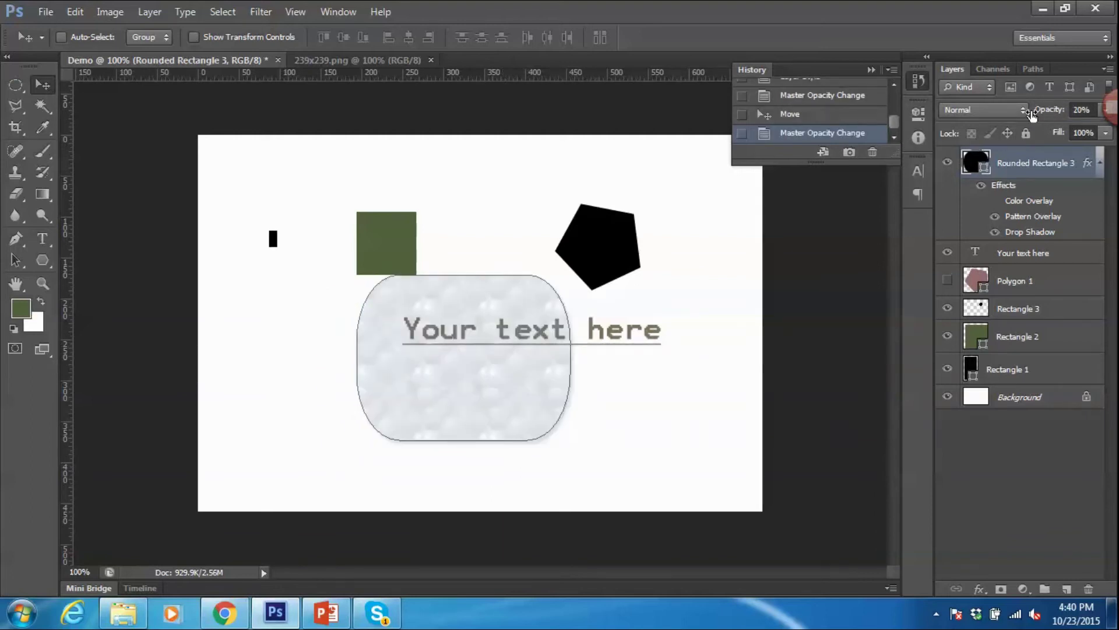
pyautogui.hotkey('alt', 'Tab')
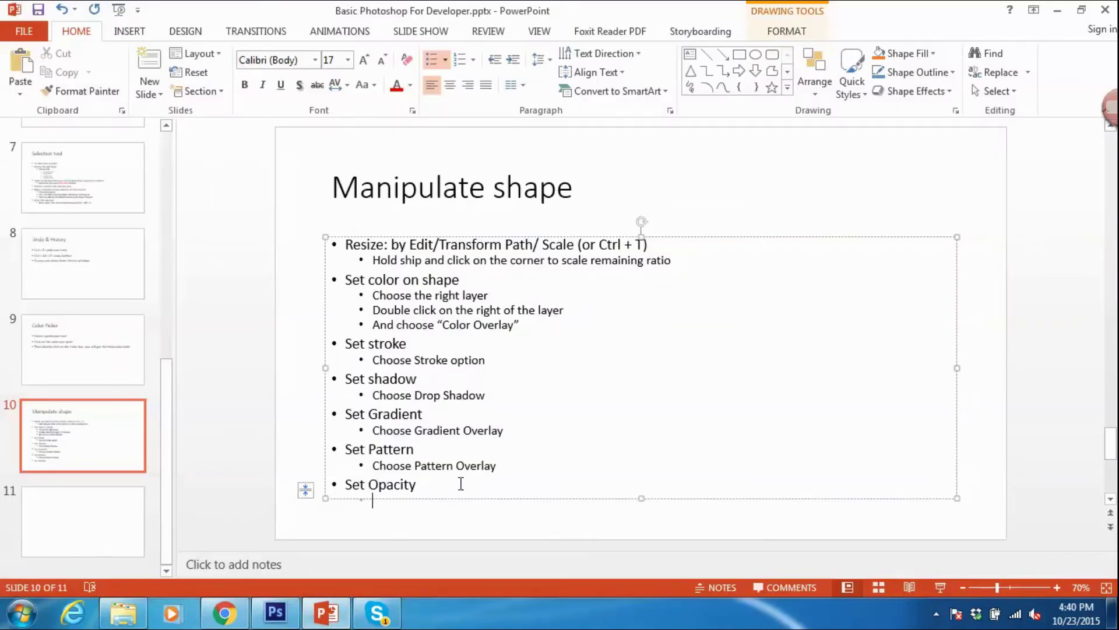
# Step: Start an indented 'Set' sub-point under Set Opacity
pyautogui.press('Return')
pyautogui.press('Tab')
pyautogui.write('Set')
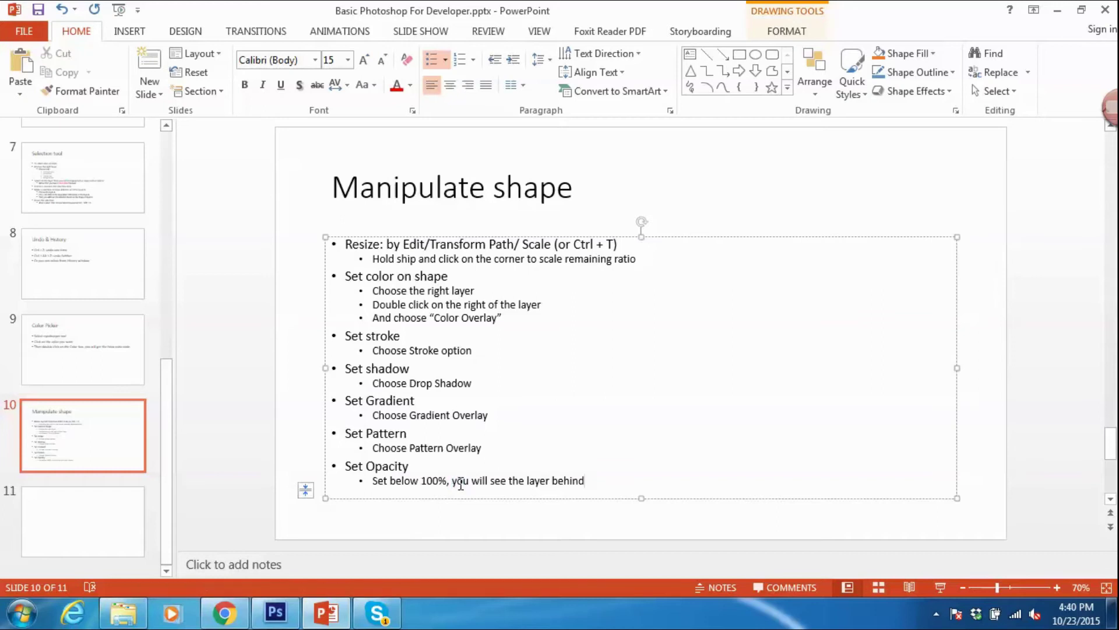
# Step: Title slide 11 'Drag outside image into the canvas'
pyautogui.click(133, 505)
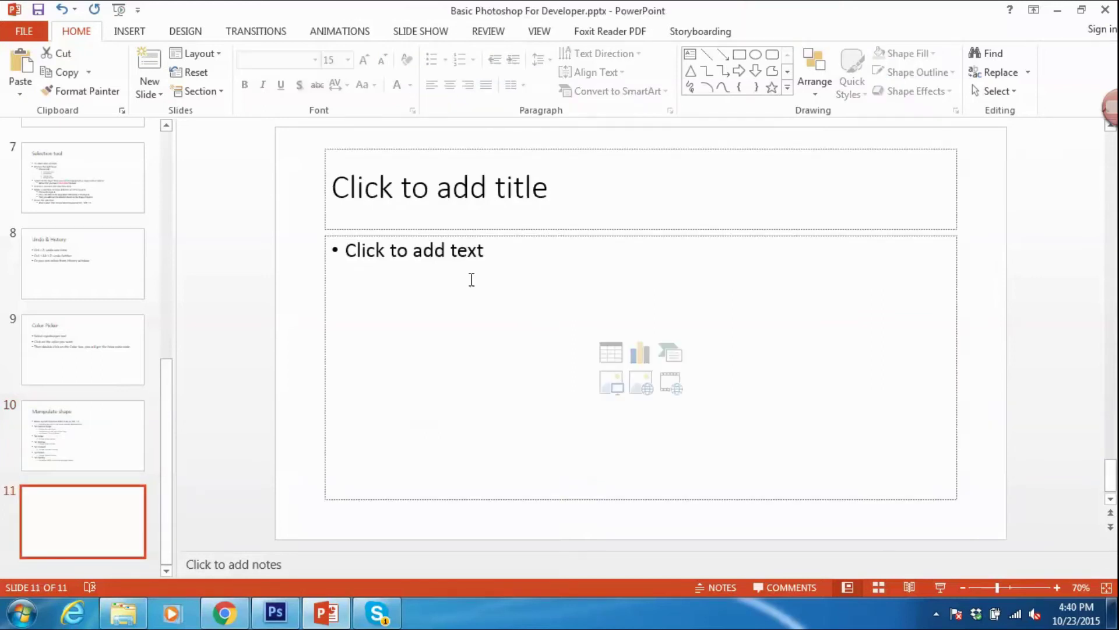
pyautogui.click(489, 212)
pyautogui.write('Drag ')
pyautogui.write('outside i')
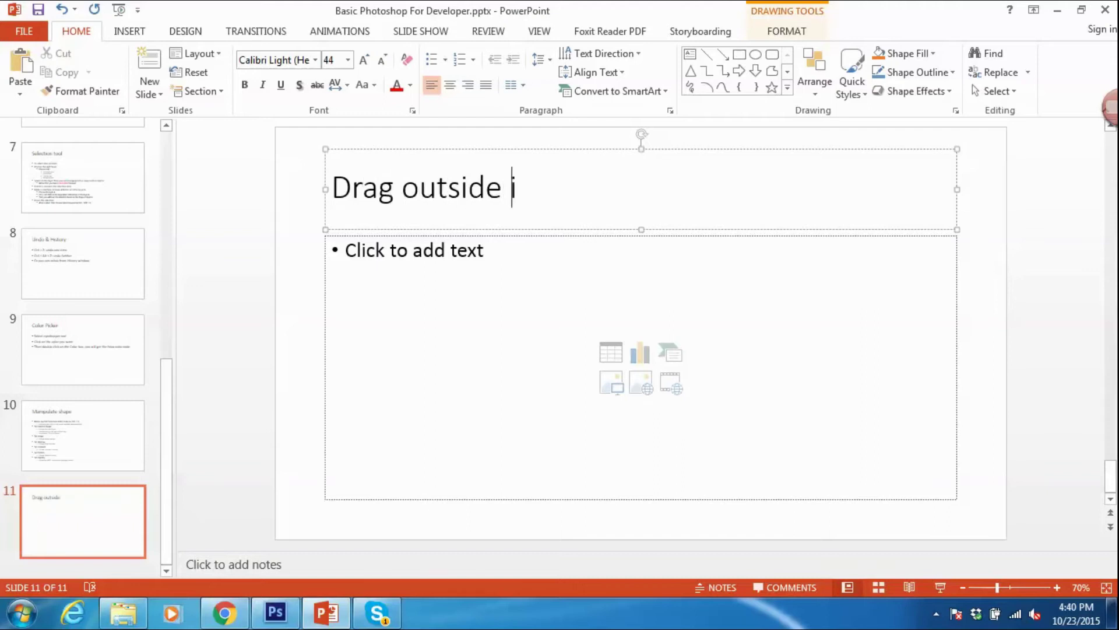
pyautogui.write('mage ino')
pyautogui.press('BackSpace')
pyautogui.write('to ')
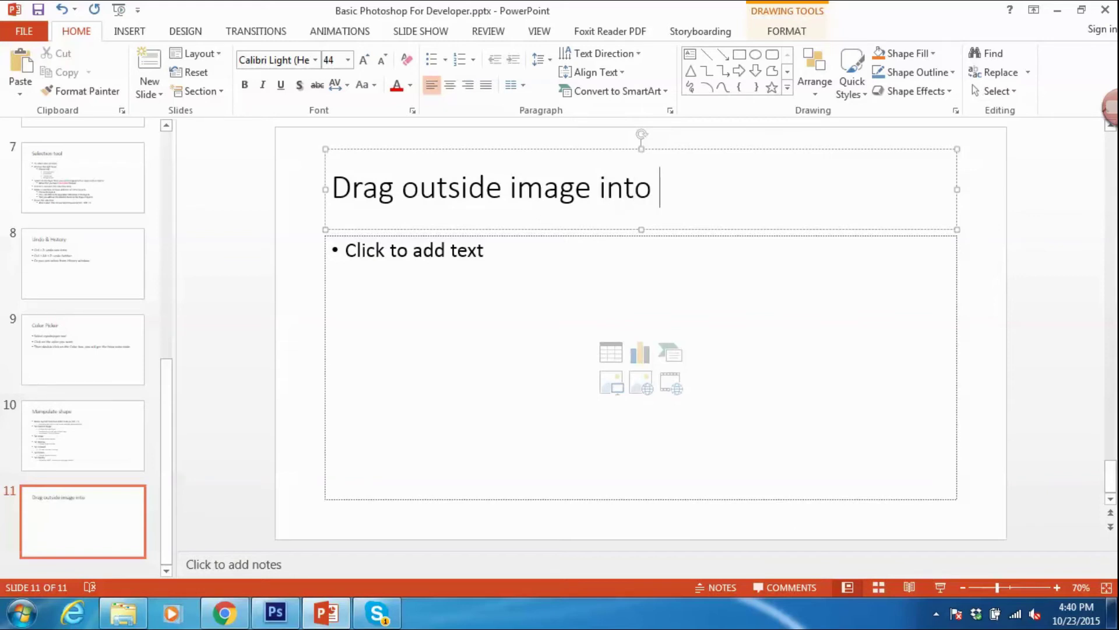
pyautogui.write('the canvas')
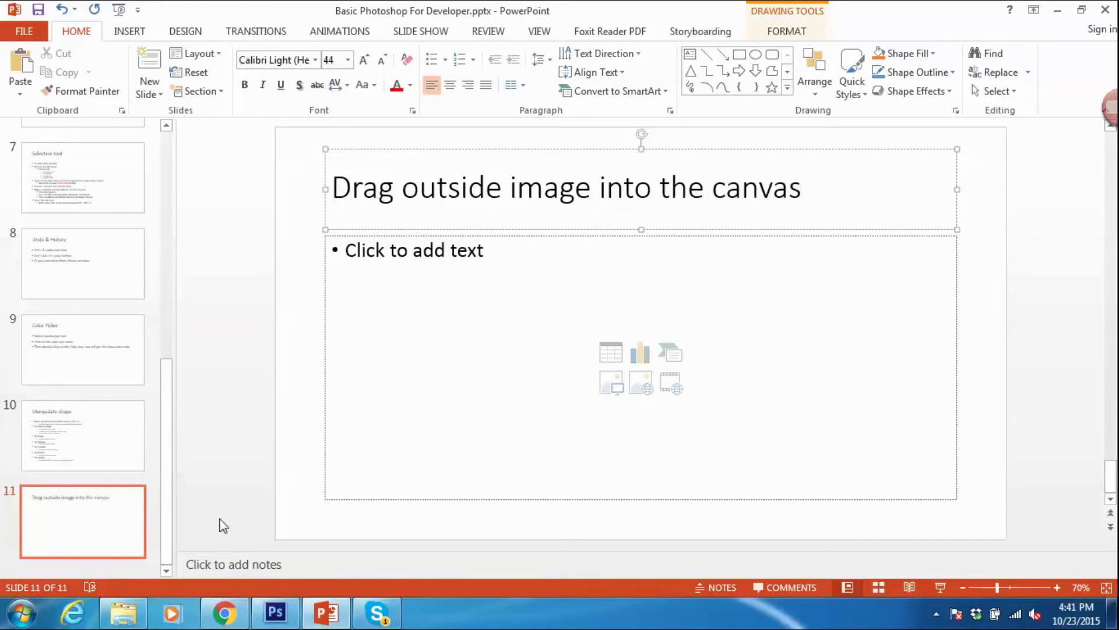
pyautogui.click(124, 612)
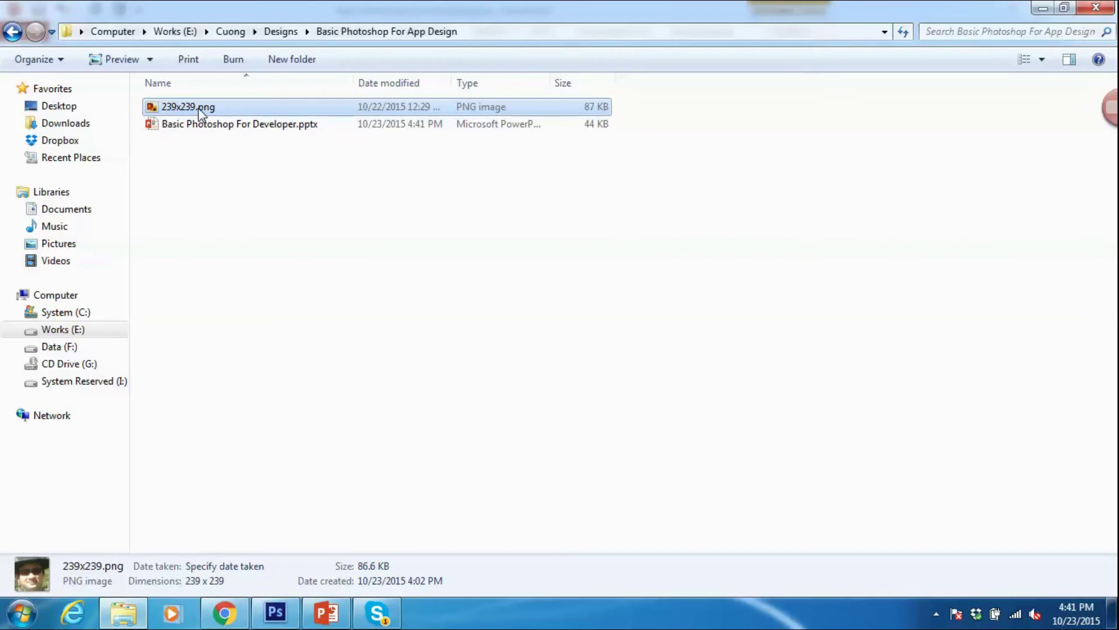
# Step: Drag 239x239.png onto the Demo canvas, shift it up-left, and confirm the placement
pyautogui.click(275, 612)
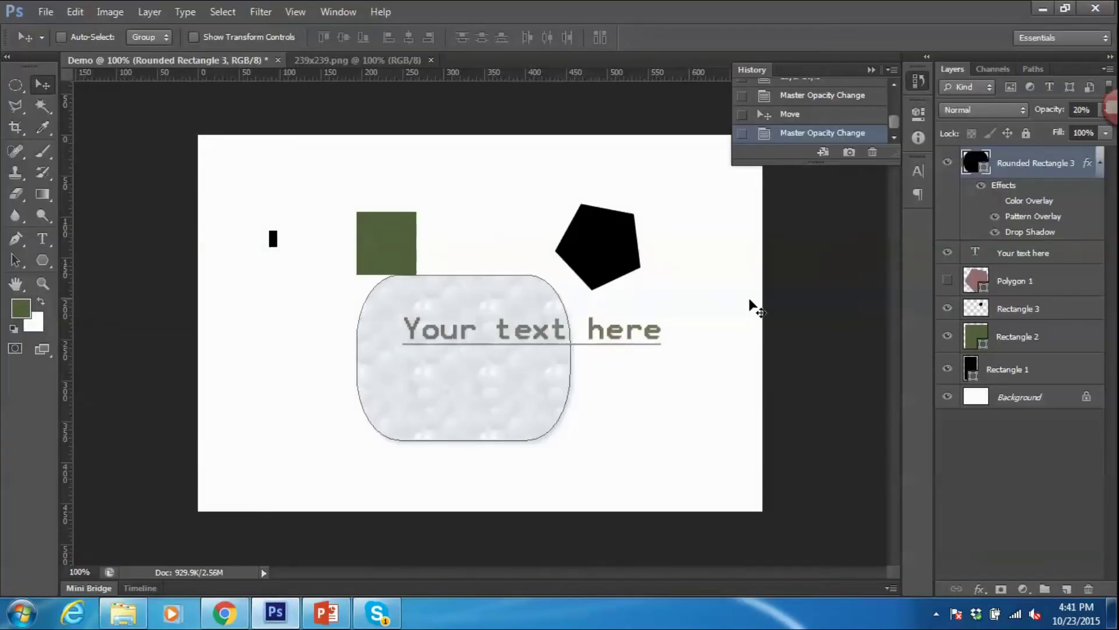
pyautogui.hotkey('alt', 'Tab')
pyautogui.moveTo(198, 107)
pyautogui.mouseDown()
pyautogui.moveTo(370, 309)
pyautogui.moveTo(317, 385)
pyautogui.moveTo(313, 373)
pyautogui.mouseUp()
pyautogui.moveTo(527, 337); pyautogui.dragTo(449, 294)
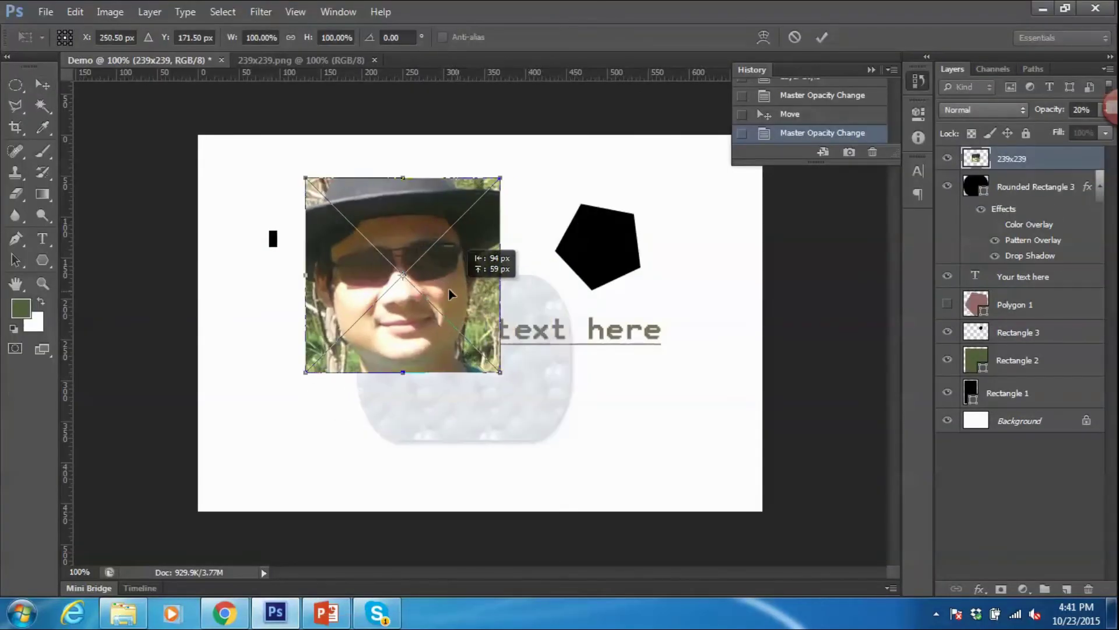
pyautogui.click(43, 87)
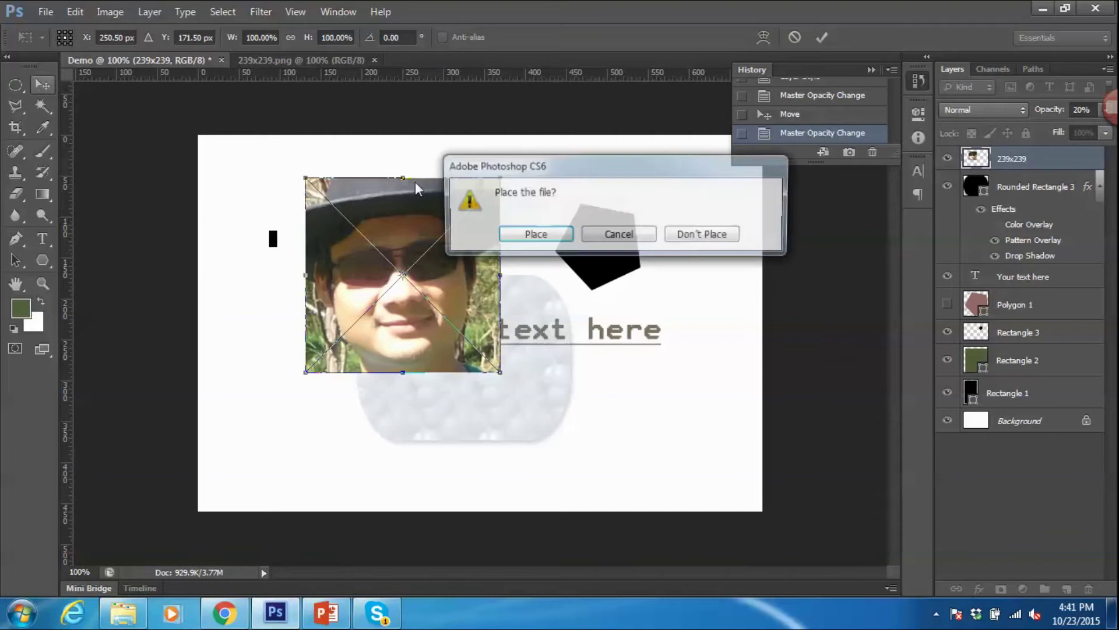
pyautogui.click(530, 237)
pyautogui.hotkey('alt', 'Tab')
pyautogui.hotkey('alt', 'Tab')
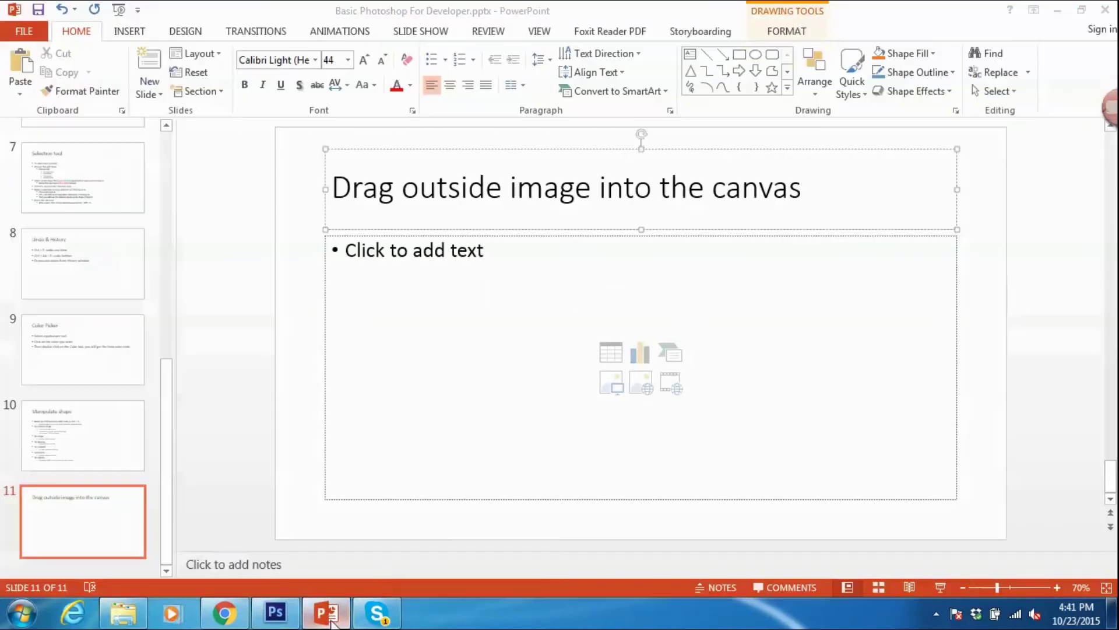
# Step: Add the bullet 'Resize by Ctrl + T (mentioned previously)' to slide 11
pyautogui.click(486, 274)
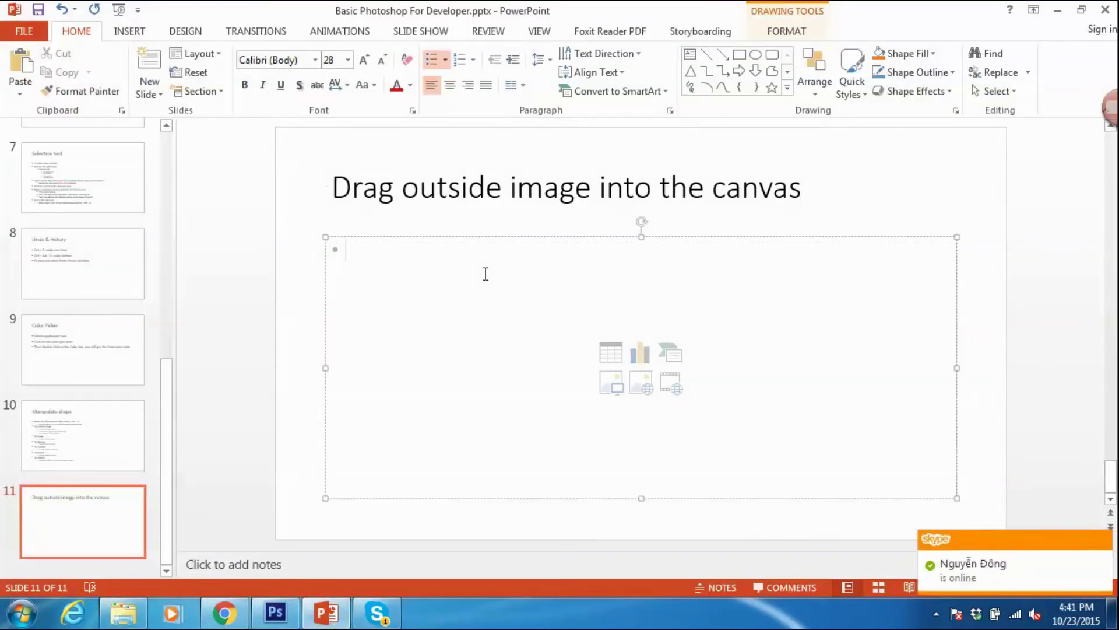
pyautogui.write('Resize by Ctrl + T')
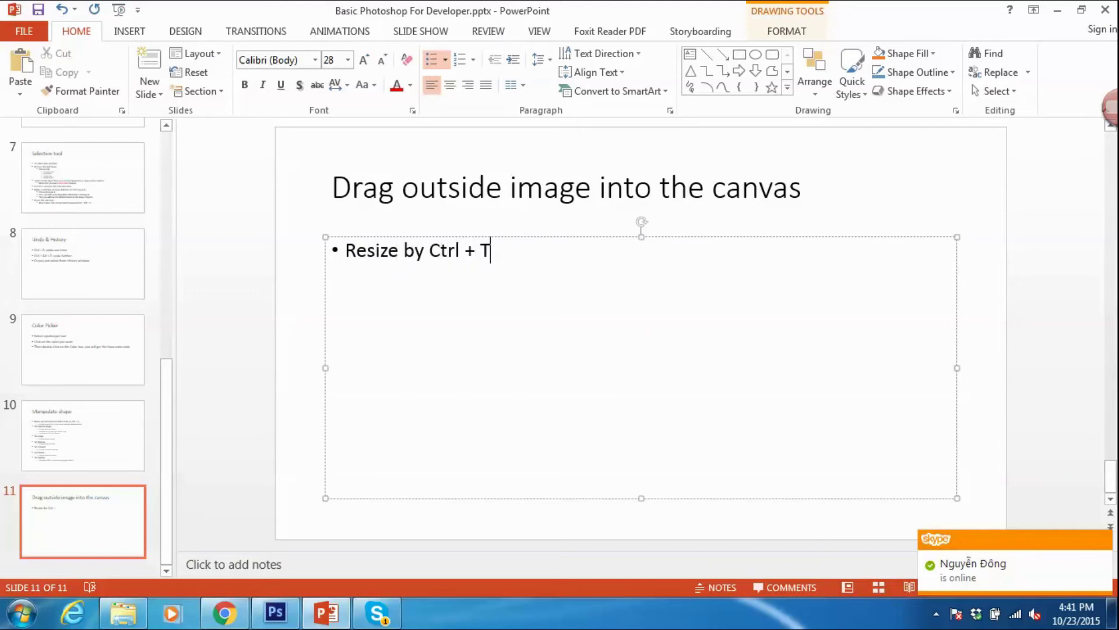
pyautogui.press('Return')
pyautogui.write('(mentioned ')
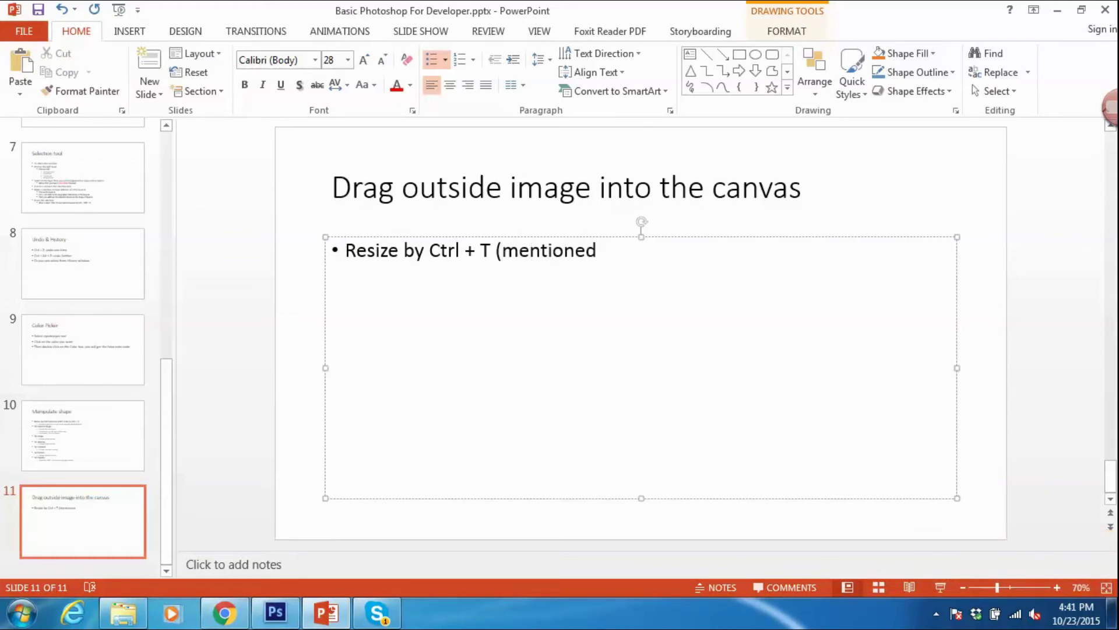
pyautogui.write('previously)')
pyautogui.press('Return')
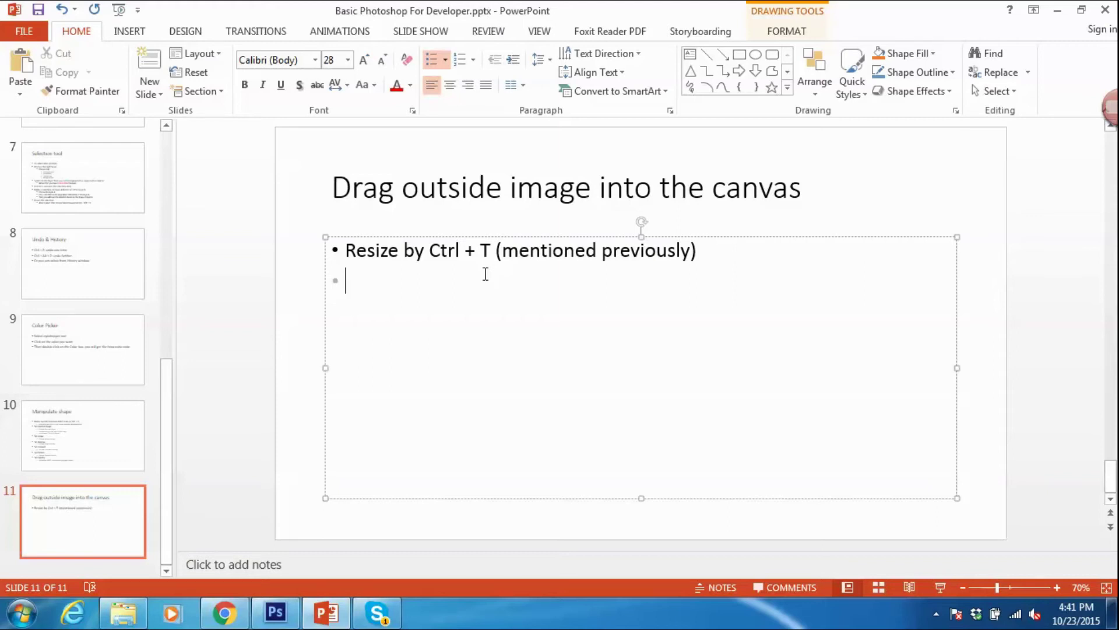
# Step: Add a second bullet reading 'Select area to trim'
pyautogui.write('Select area to trim')
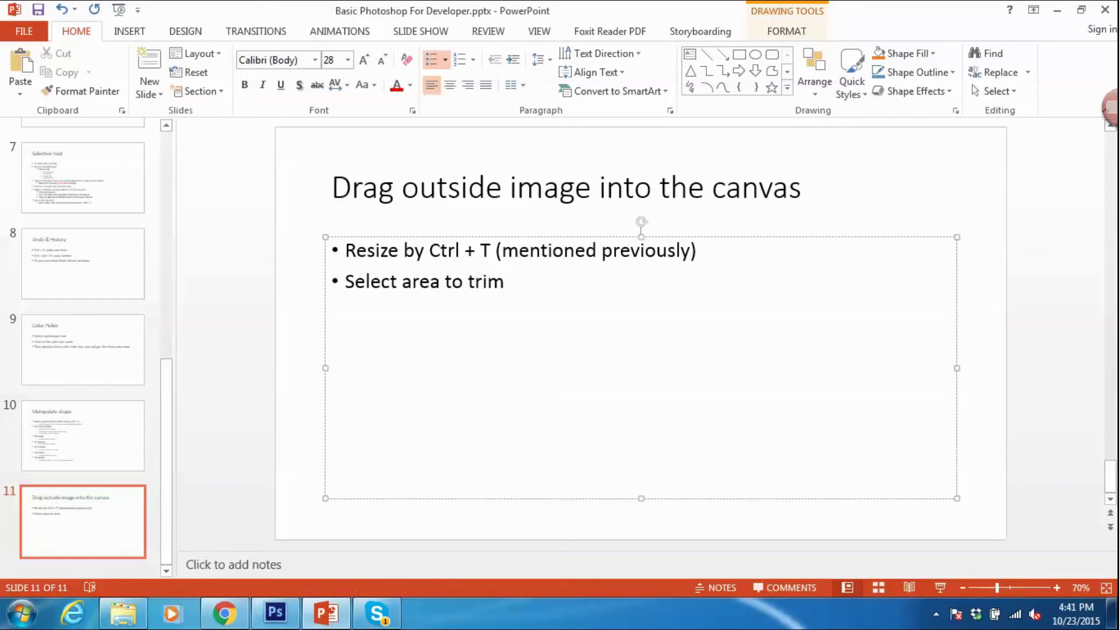
# Step: Add an indented sub-point saying the layer must be rasterized before
pyautogui.press('Return')
pyautogui.press('Tab')
pyautogui.write('must reta')
pyautogui.press('BackSpace')
pyautogui.press('BackSpace')
pyautogui.press('BackSpace')
pyautogui.write('asterlize the ay')
pyautogui.press('BackSpace')
pyautogui.press('BackSpace')
pyautogui.write('ayer b')
pyautogui.press('BackSpace')
pyautogui.press('BackSpace')
pyautogui.press('BackSpace')
pyautogui.press('BackSpace')
pyautogui.press('BackSpace')
pyautogui.press('BackSpace')
pyautogui.write('lay before')
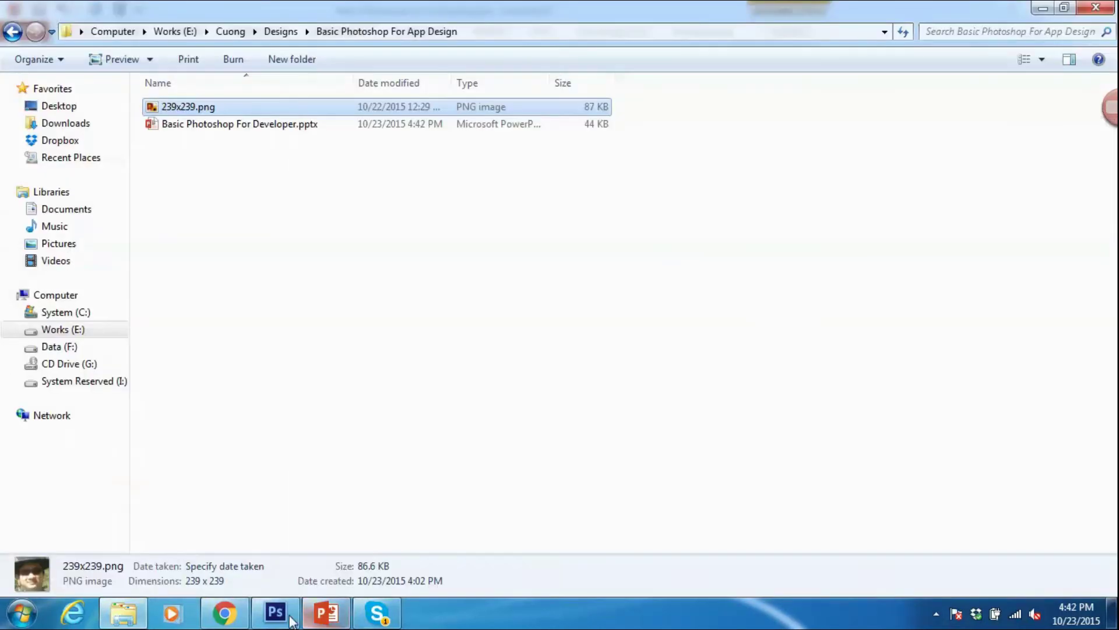
# Step: Rasterize the 239x239 photo layer and clear a small oval over the sunglasses
pyautogui.click(275, 612)
pyautogui.rightClick(1008, 159)
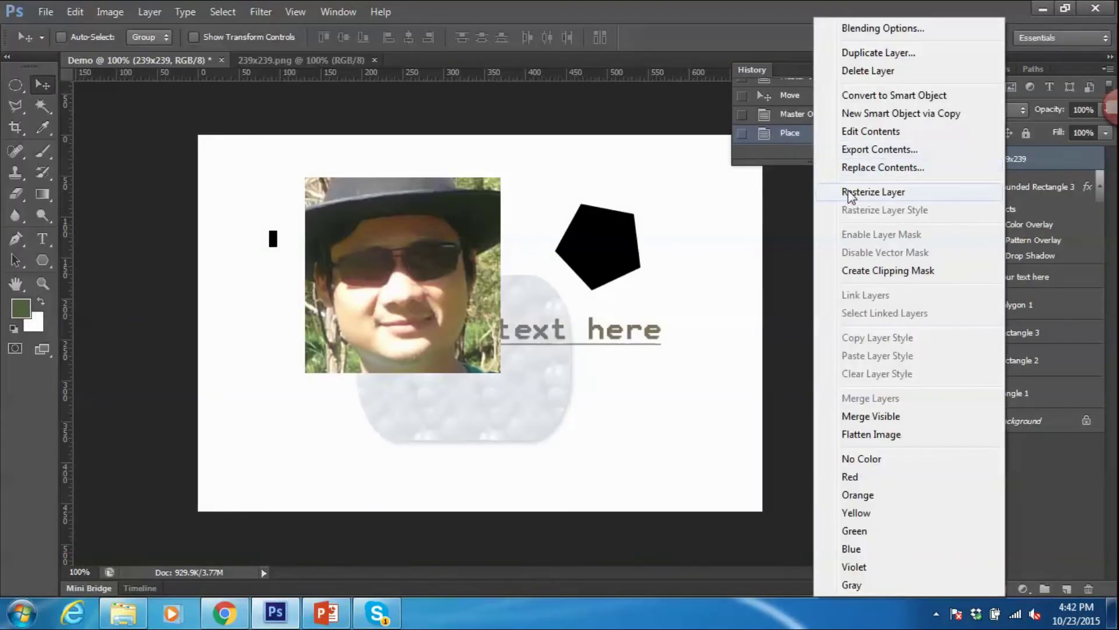
pyautogui.click(855, 194)
pyautogui.click(15, 84)
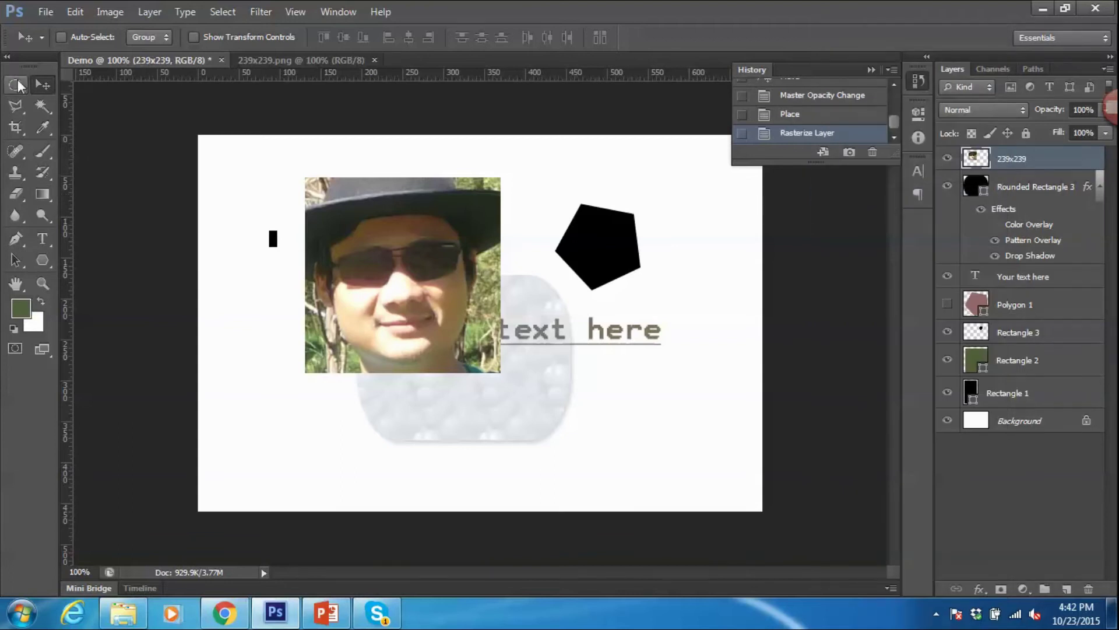
pyautogui.moveTo(431, 258); pyautogui.dragTo(445, 269)
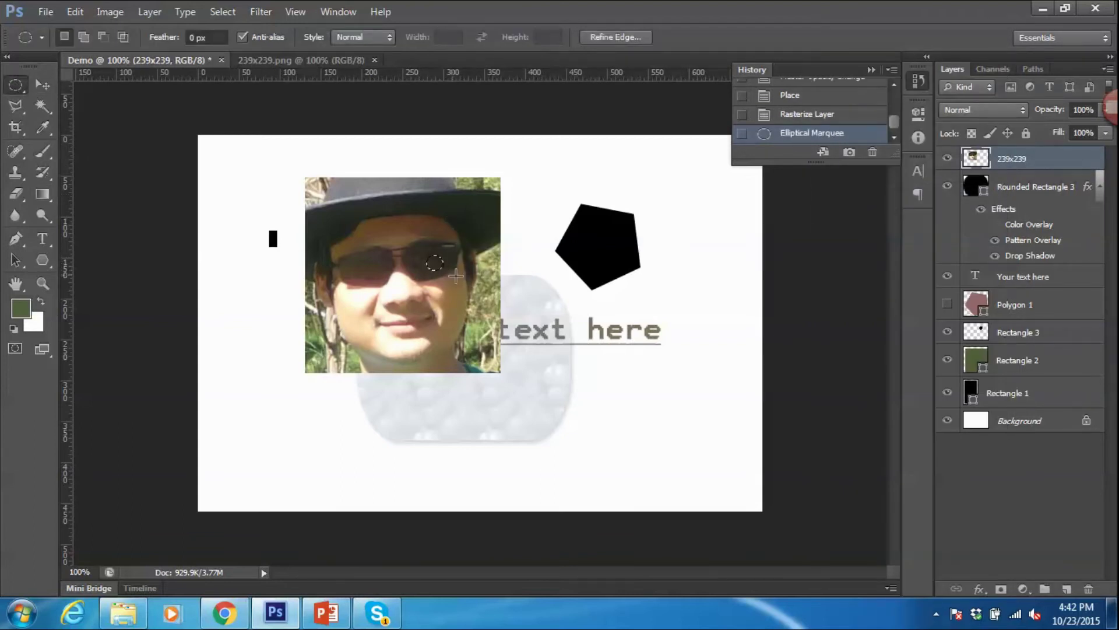
pyautogui.press('Delete')
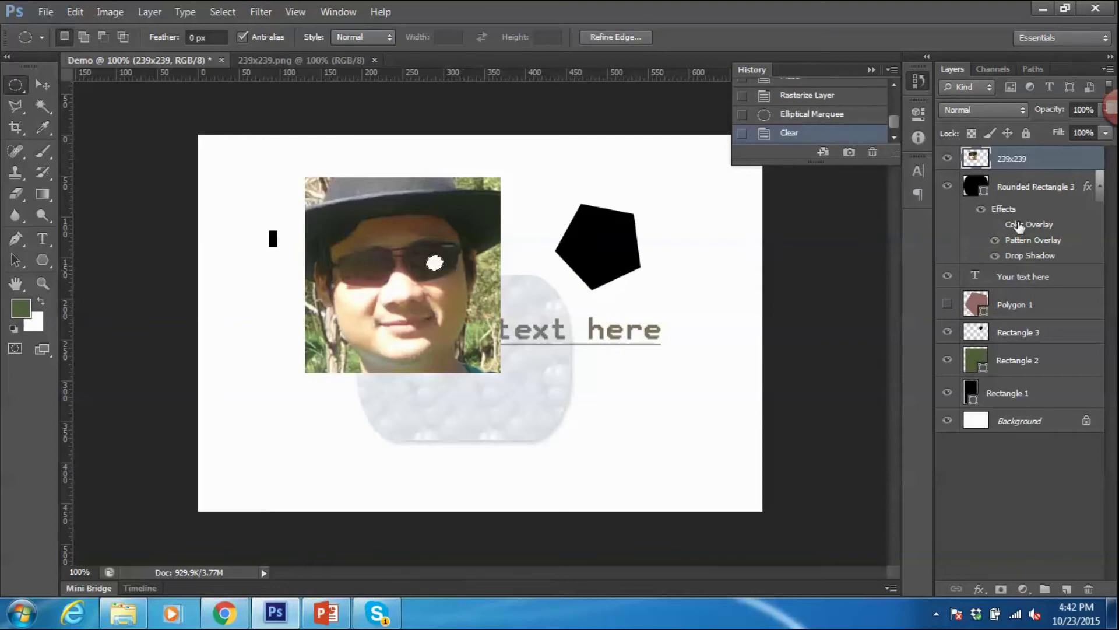
pyautogui.click(1020, 189)
pyautogui.hotkey('ctrl', 'd')
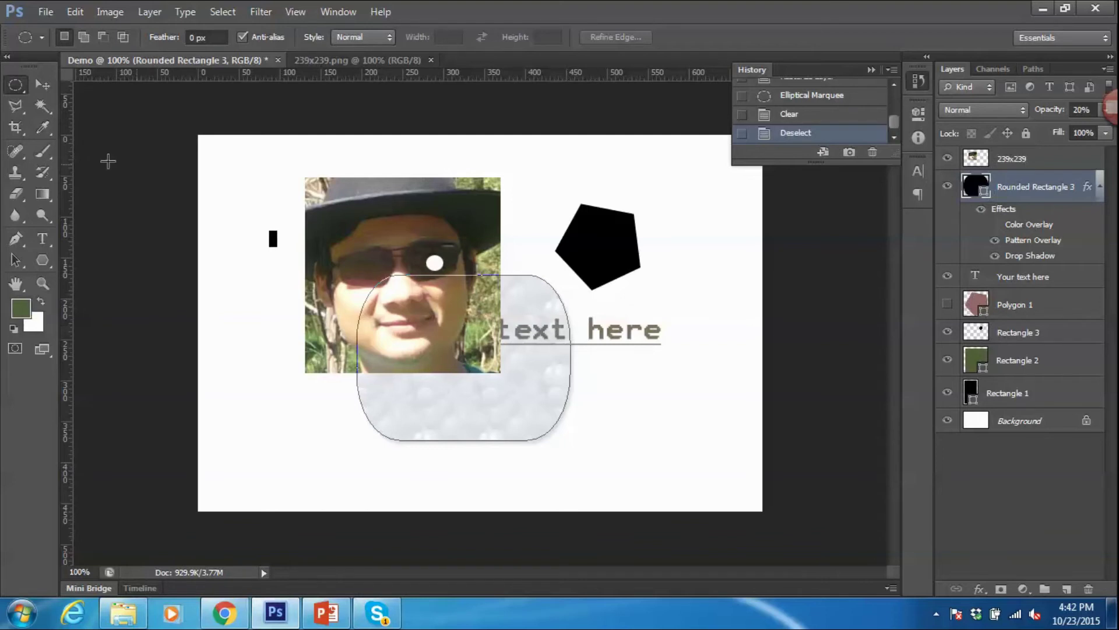
# Step: Move Rounded Rectangle 3 to the lower right and return to slide 11
pyautogui.click(42, 88)
pyautogui.moveTo(470, 306); pyautogui.dragTo(614, 377)
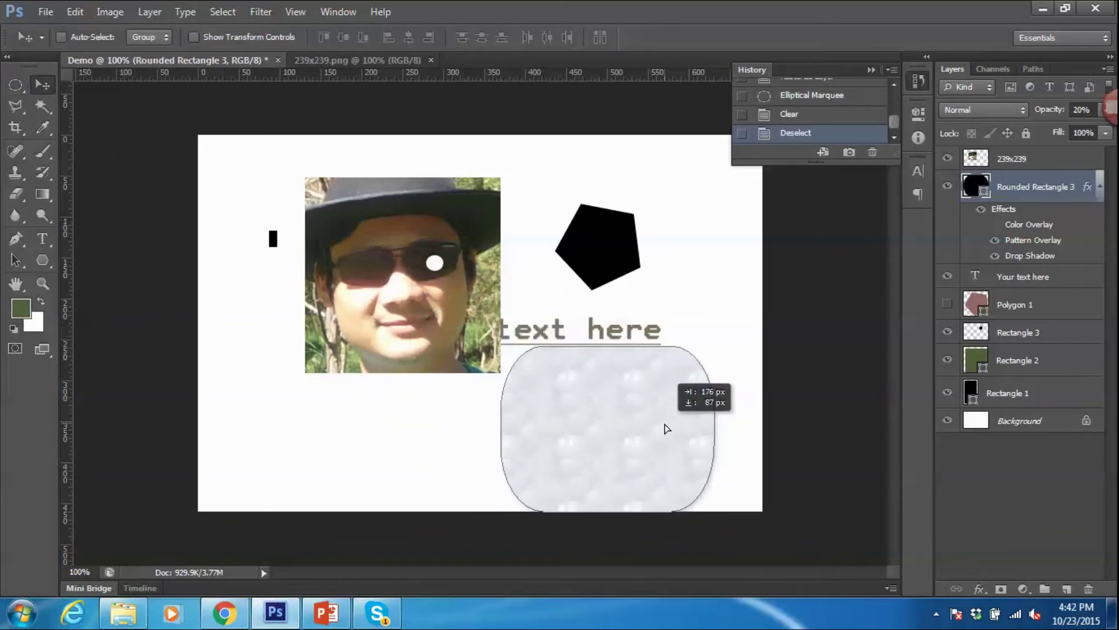
pyautogui.hotkey('alt', 'Tab')
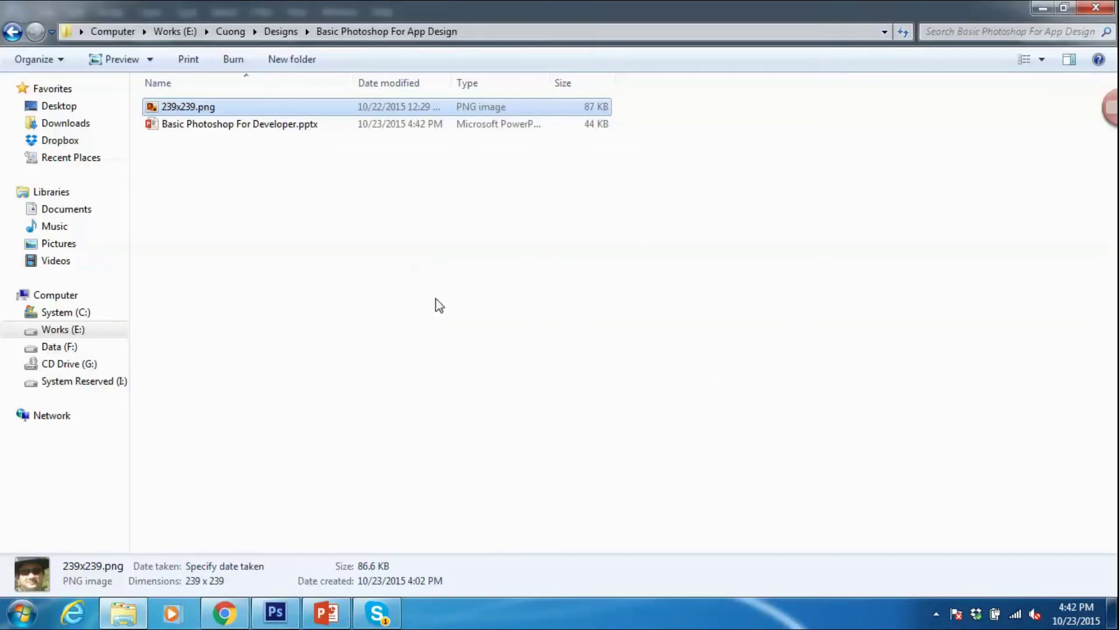
pyautogui.hotkey('alt', 'Tab')
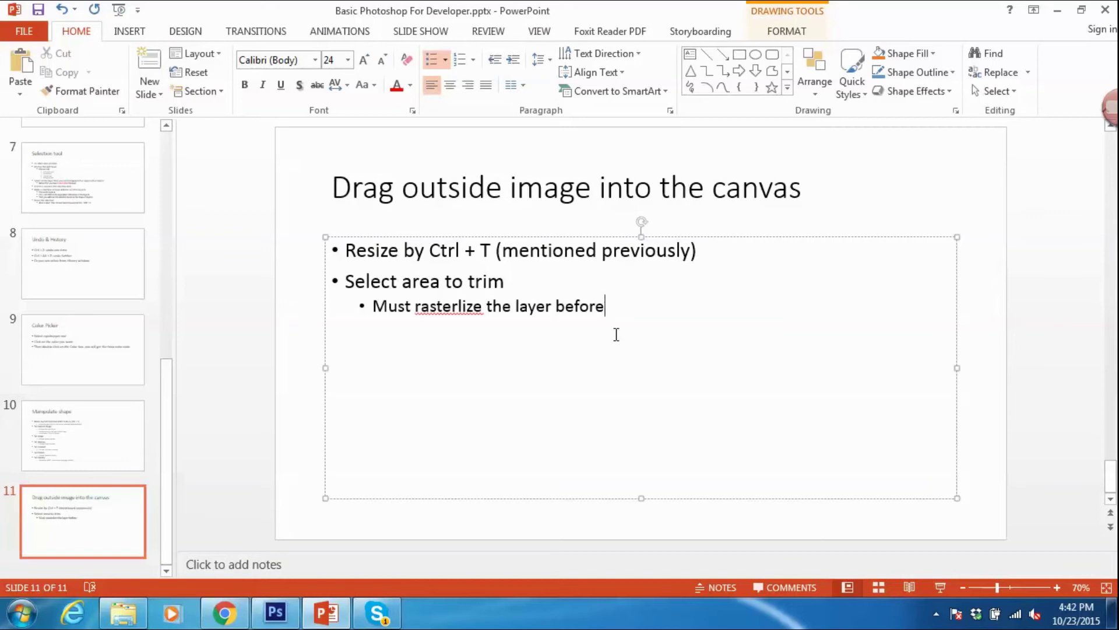
# Step: Add a top-level bullet 'Put a shape above and set opacity' below the sub-point on slide 11
pyautogui.press('Return')
pyautogui.hotkey('shift', 'Tab')
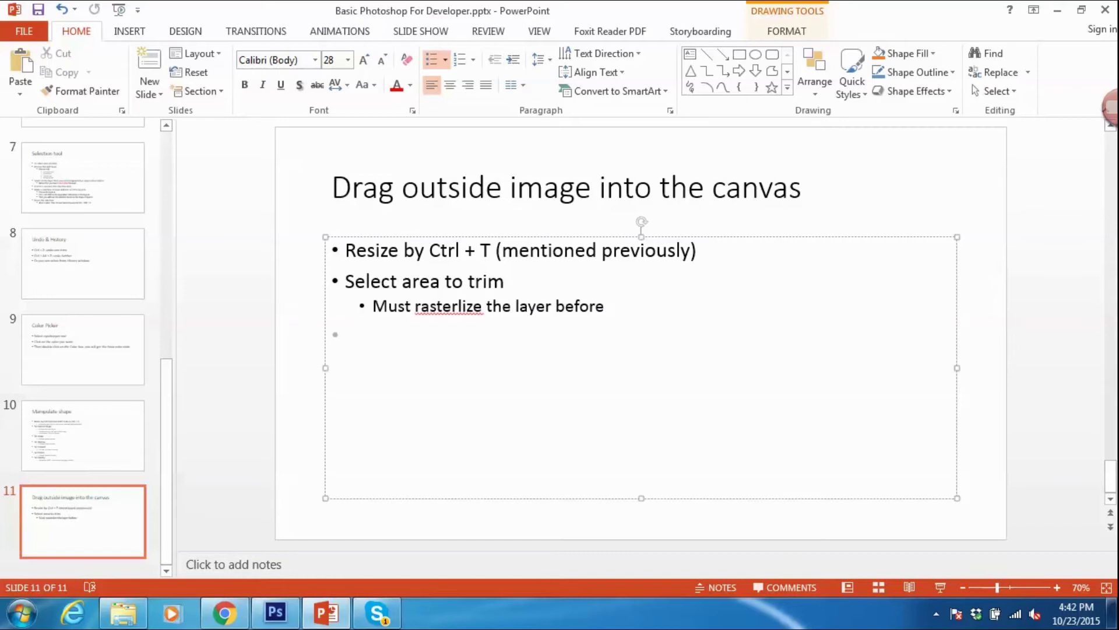
pyautogui.write('Put a ')
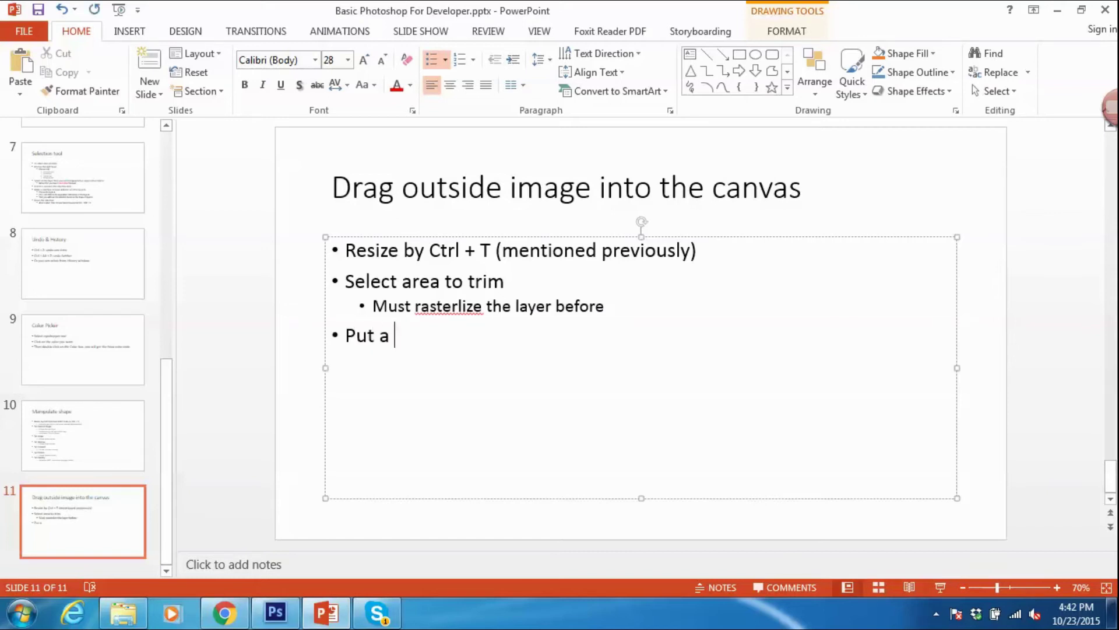
pyautogui.write('shape above and set op')
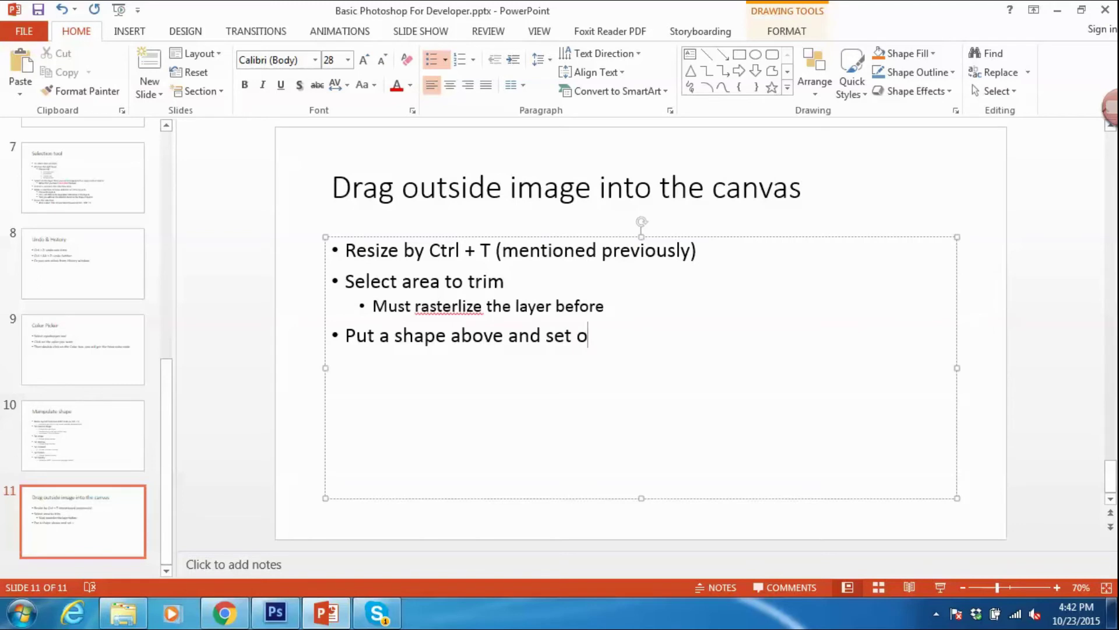
pyautogui.write('acity')
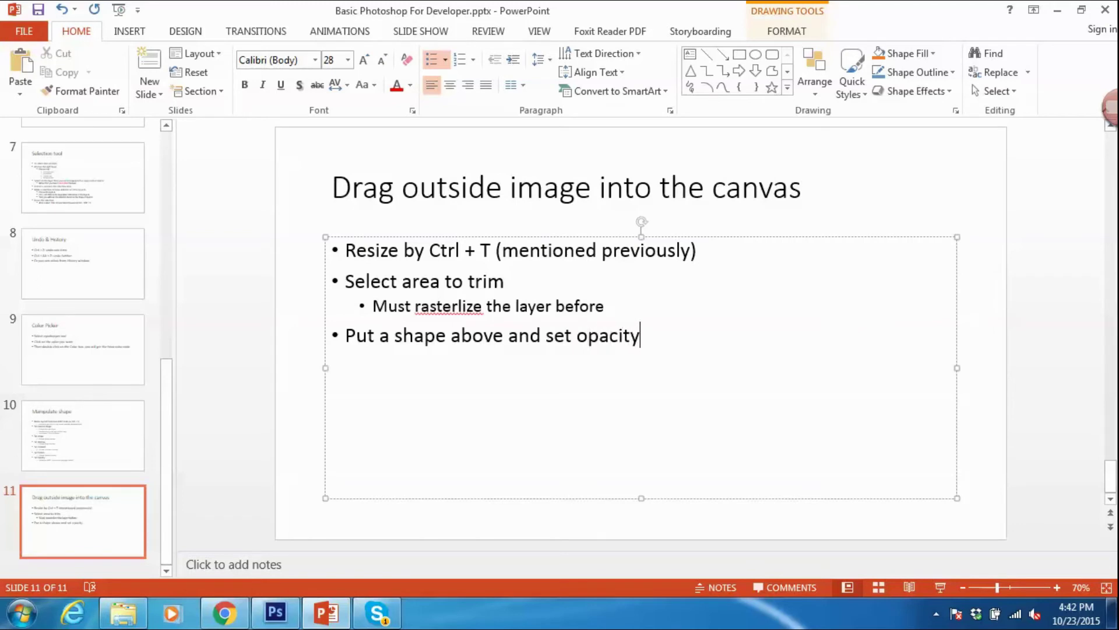
pyautogui.hotkey('alt', 'Tab')
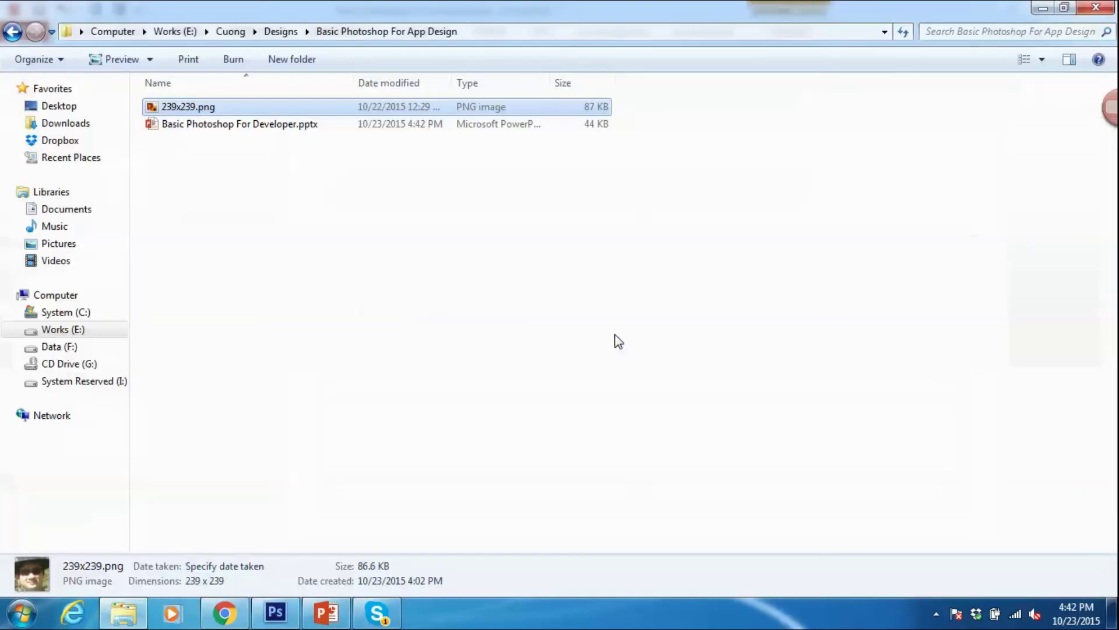
# Step: Draw a rectangle covering the photo and move its layer above the 239x239 layer
pyautogui.click(276, 612)
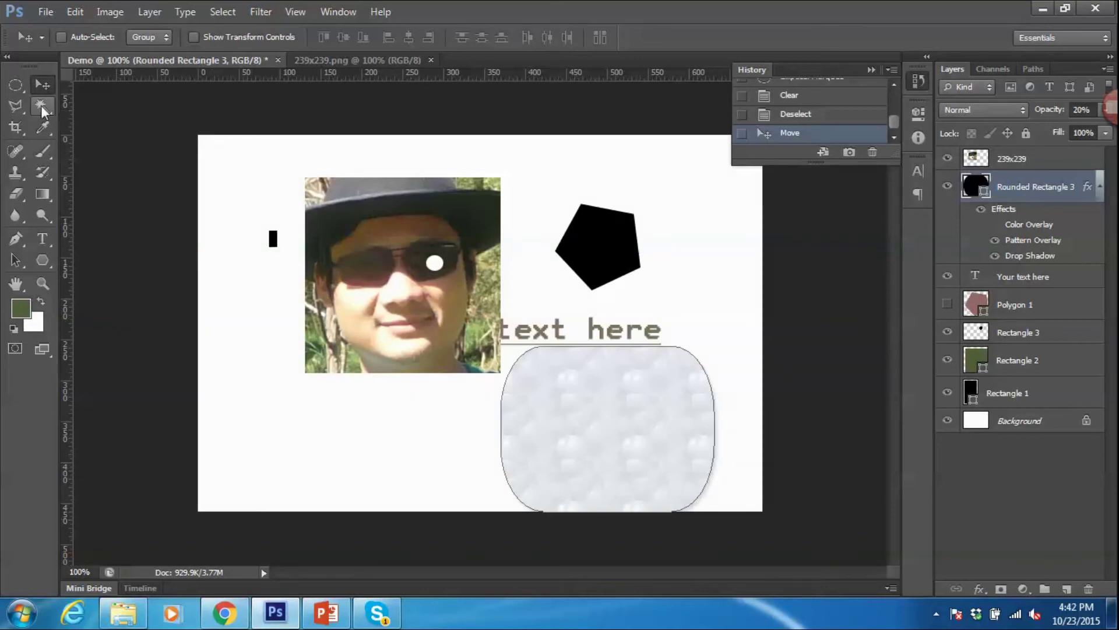
pyautogui.click(42, 263)
pyautogui.rightClick(42, 263)
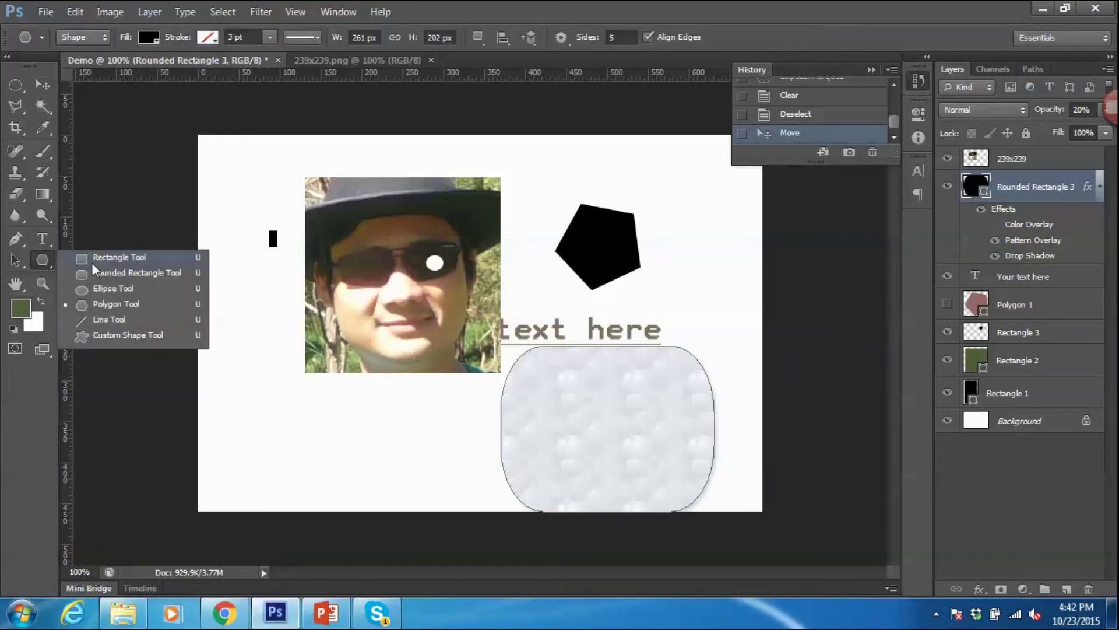
pyautogui.click(87, 255)
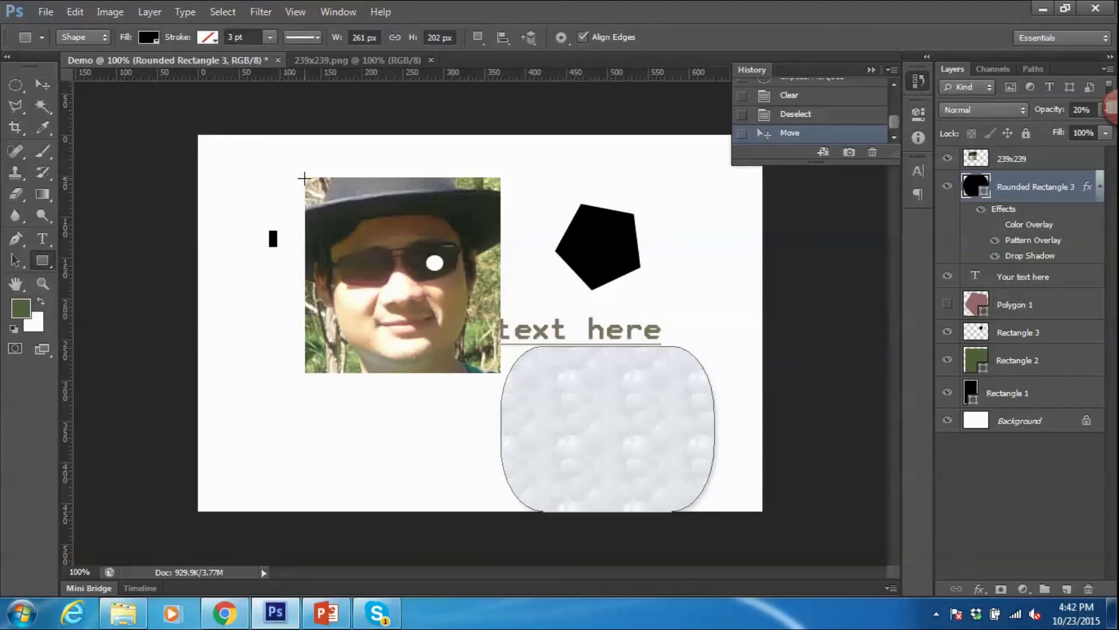
pyautogui.moveTo(305, 178); pyautogui.dragTo(501, 371)
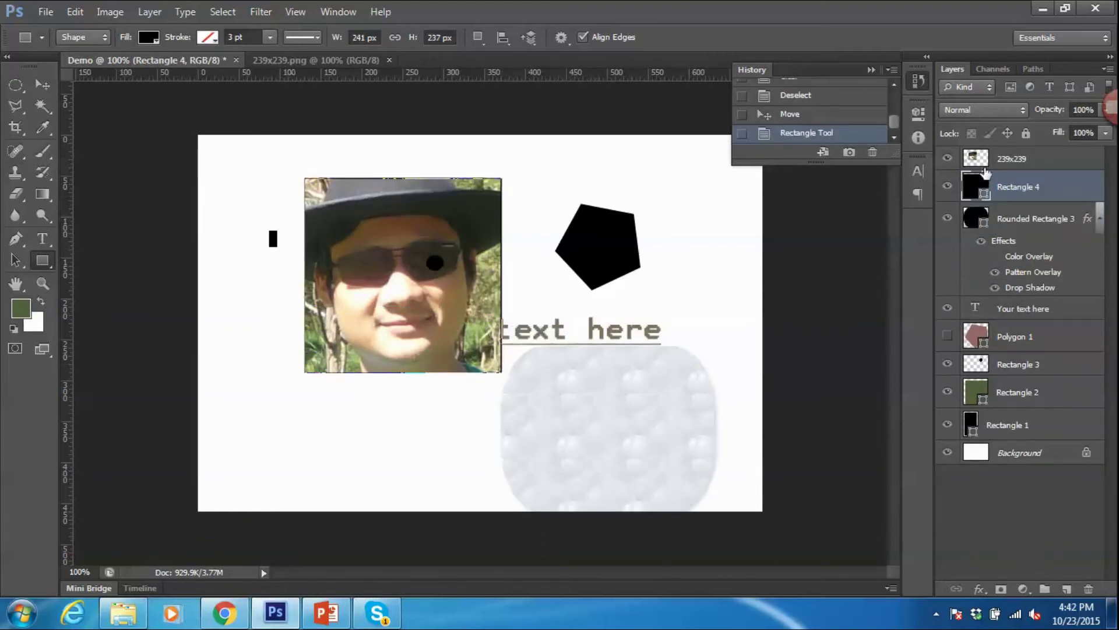
pyautogui.moveTo(1026, 186); pyautogui.dragTo(1024, 147)
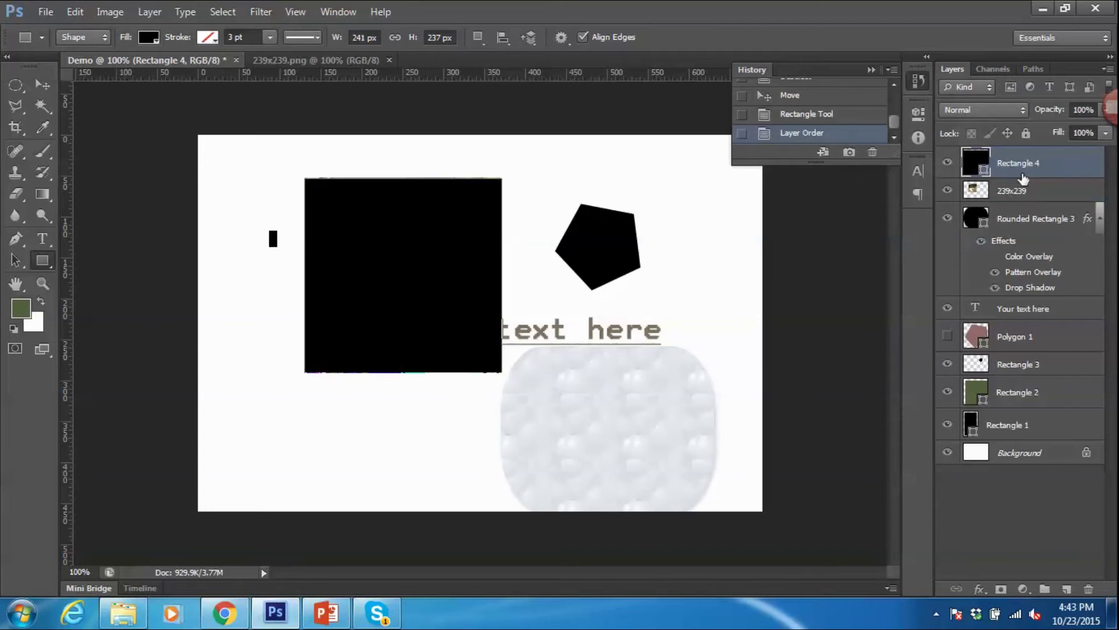
# Step: Set the rectangle layer's opacity to 80%
pyautogui.click(1086, 111)
pyautogui.write('40')
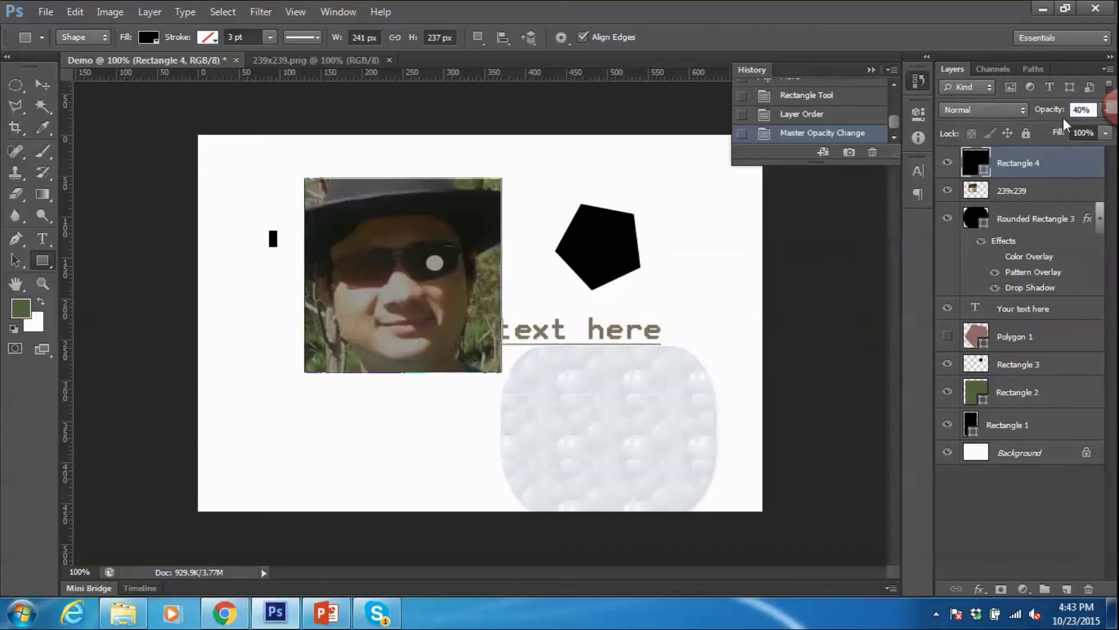
pyautogui.press('BackSpace')
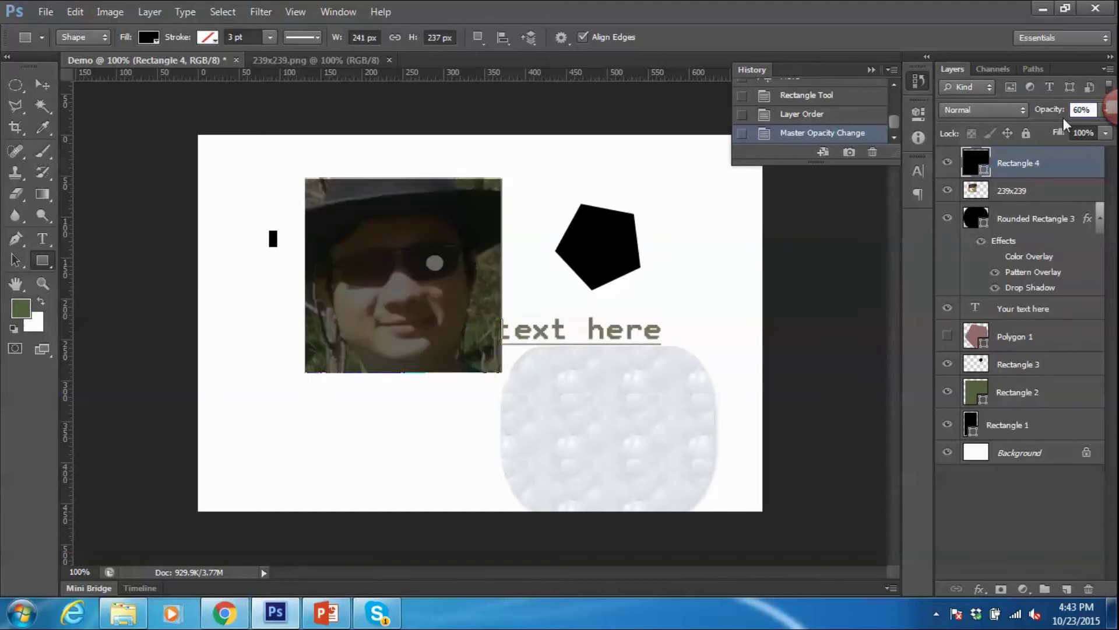
pyautogui.write('8')
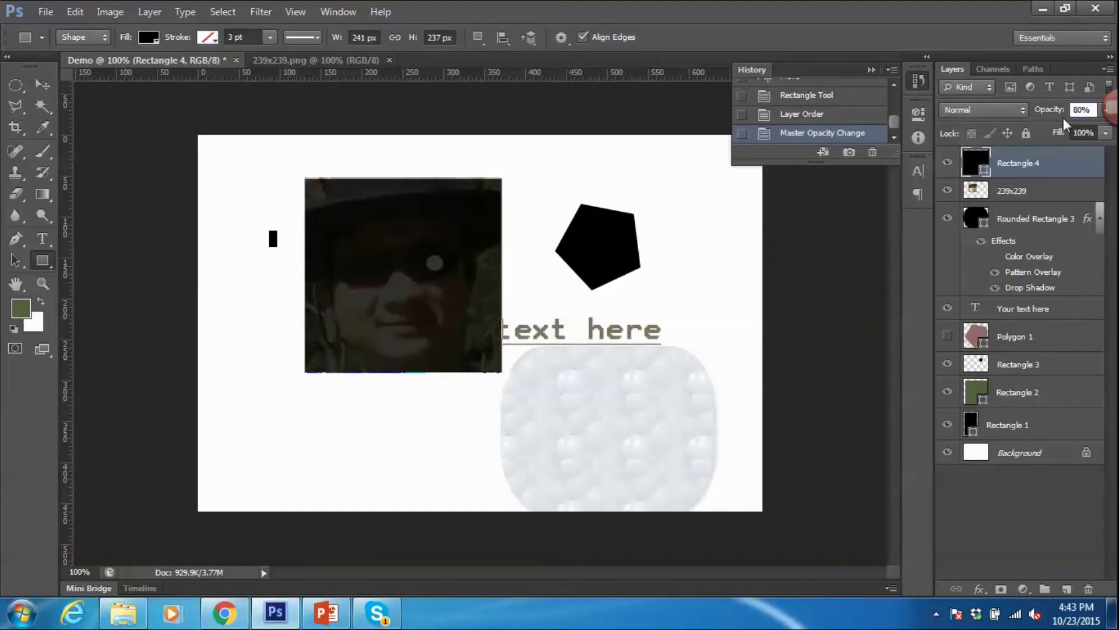
pyautogui.press('BackSpace')
pyautogui.write('4')
pyautogui.press('BackSpace')
pyautogui.write('4')
pyautogui.press('BackSpace')
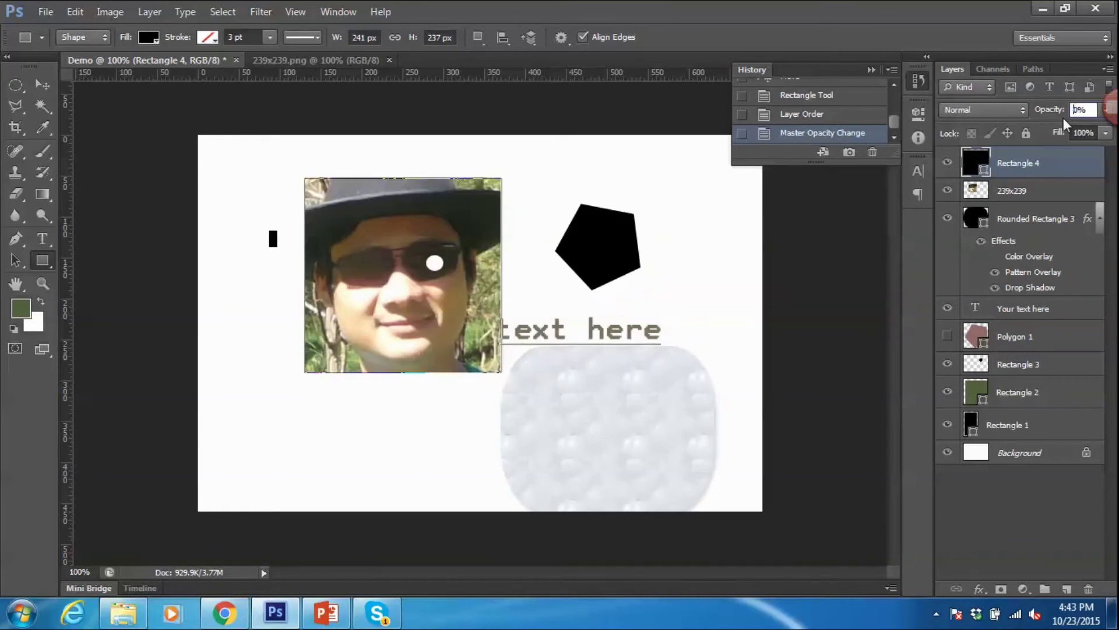
pyautogui.write('8')
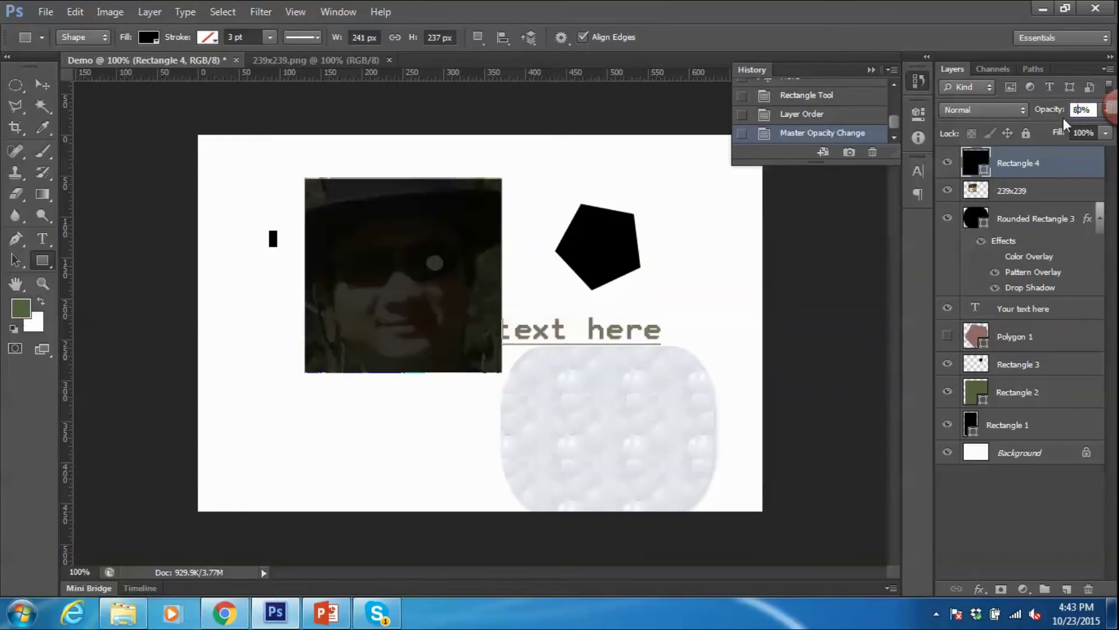
# Step: Change the rectangle's fill to dark red, then hide the layer
pyautogui.doubleClick(975, 162)
pyautogui.moveTo(767, 327); pyautogui.dragTo(615, 349)
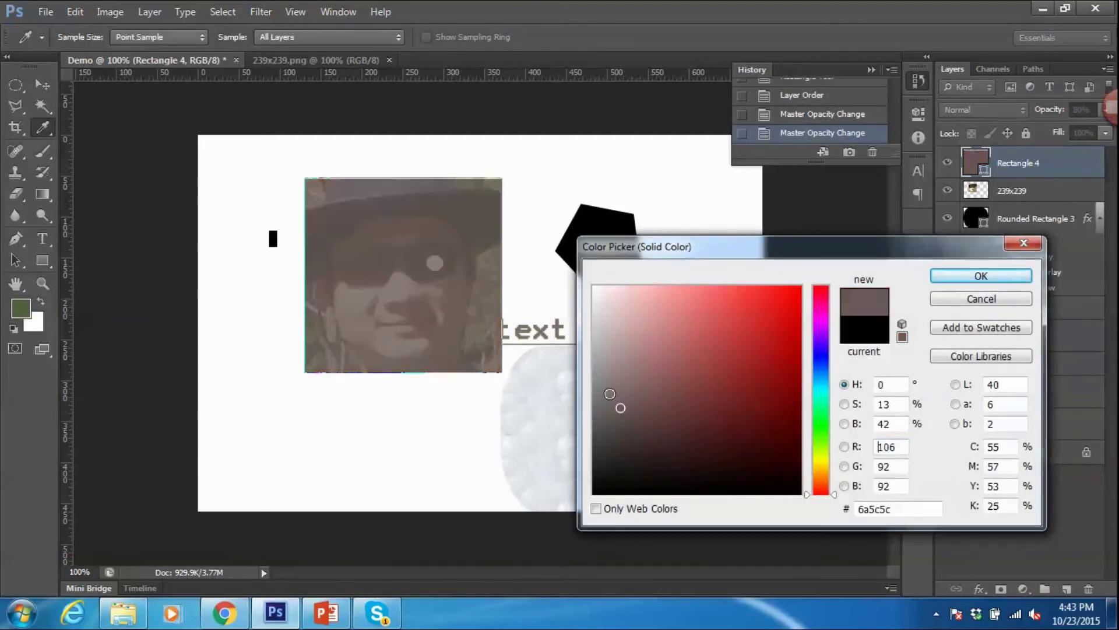
pyautogui.moveTo(695, 339)
pyautogui.mouseDown()
pyautogui.moveTo(601, 370)
pyautogui.moveTo(720, 417)
pyautogui.mouseUp()
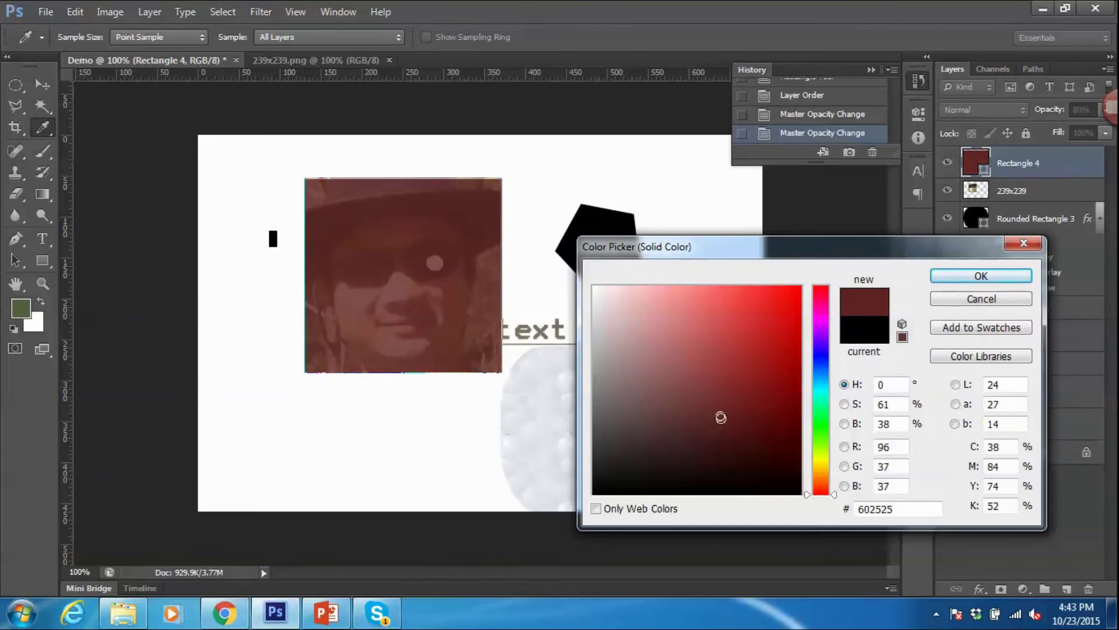
pyautogui.click(965, 279)
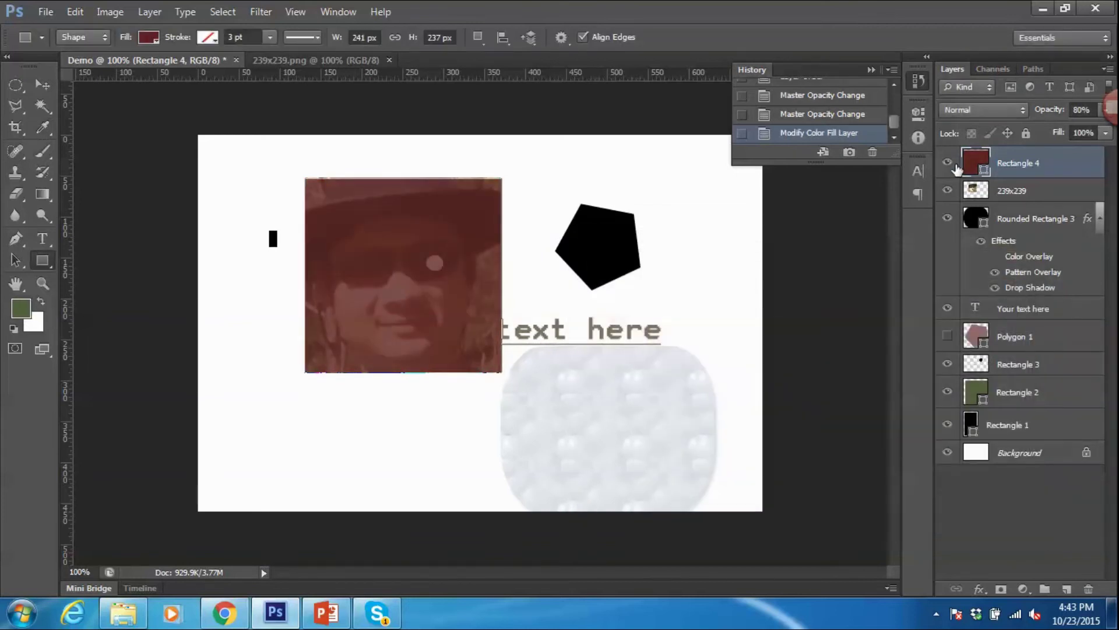
pyautogui.click(1035, 202)
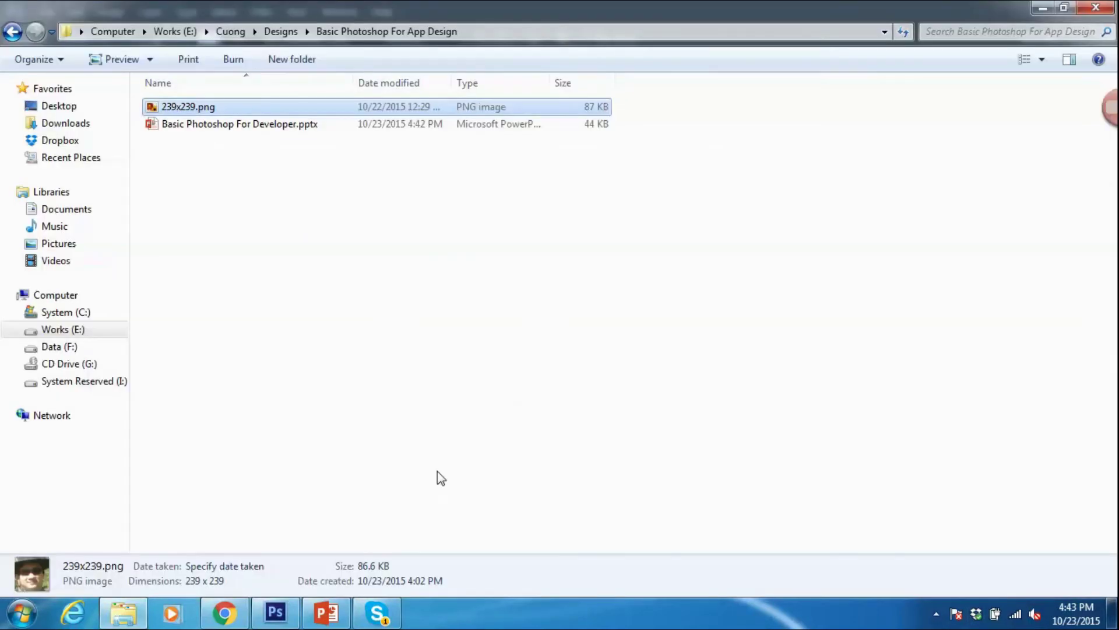
# Step: Add a 'Change the color scheme' bullet below the opacity point on slide 11
pyautogui.click(335, 623)
pyautogui.press('Return')
pyautogui.write('Change the color scheme')
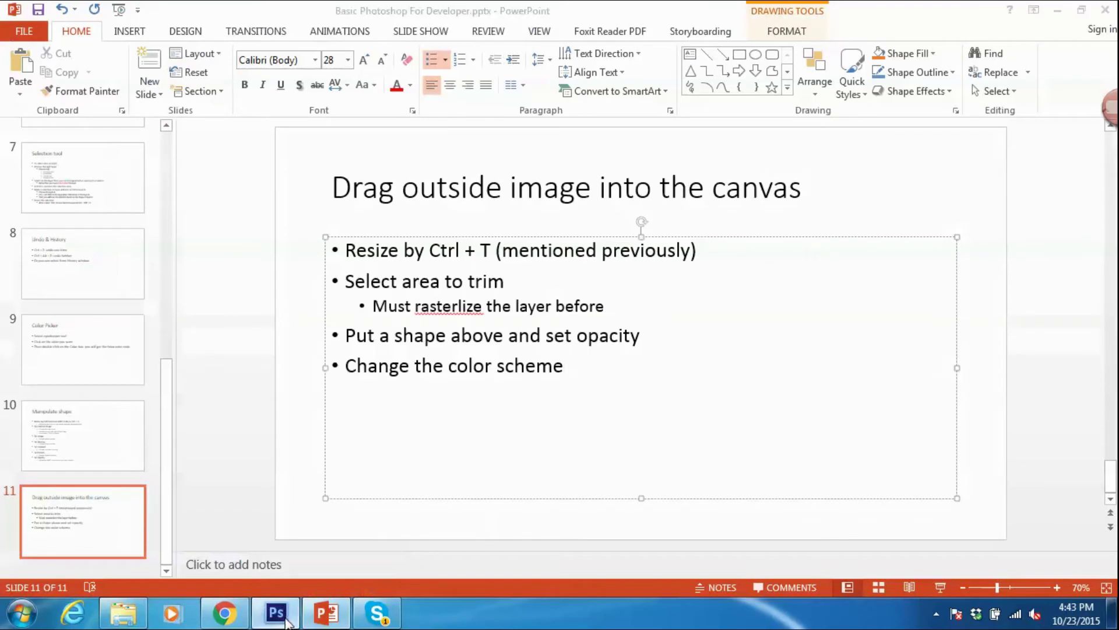
pyautogui.click(275, 612)
pyautogui.click(1023, 588)
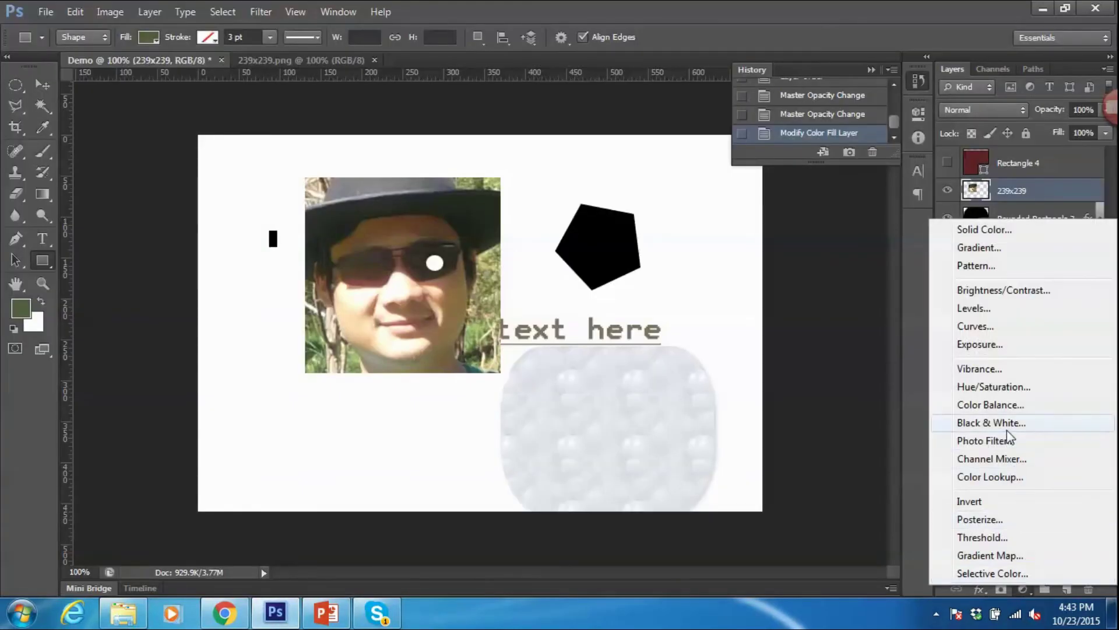
# Step: Twice add a Black & White adjustment layer to the photo and delete it
pyautogui.click(1007, 430)
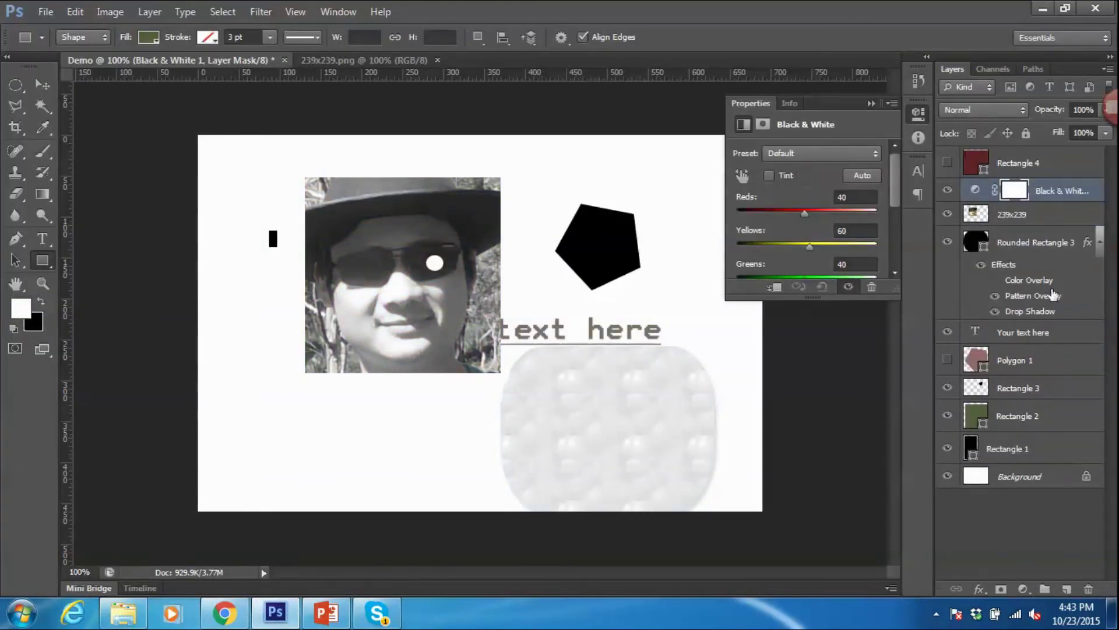
pyautogui.moveTo(1043, 192); pyautogui.dragTo(1050, 219)
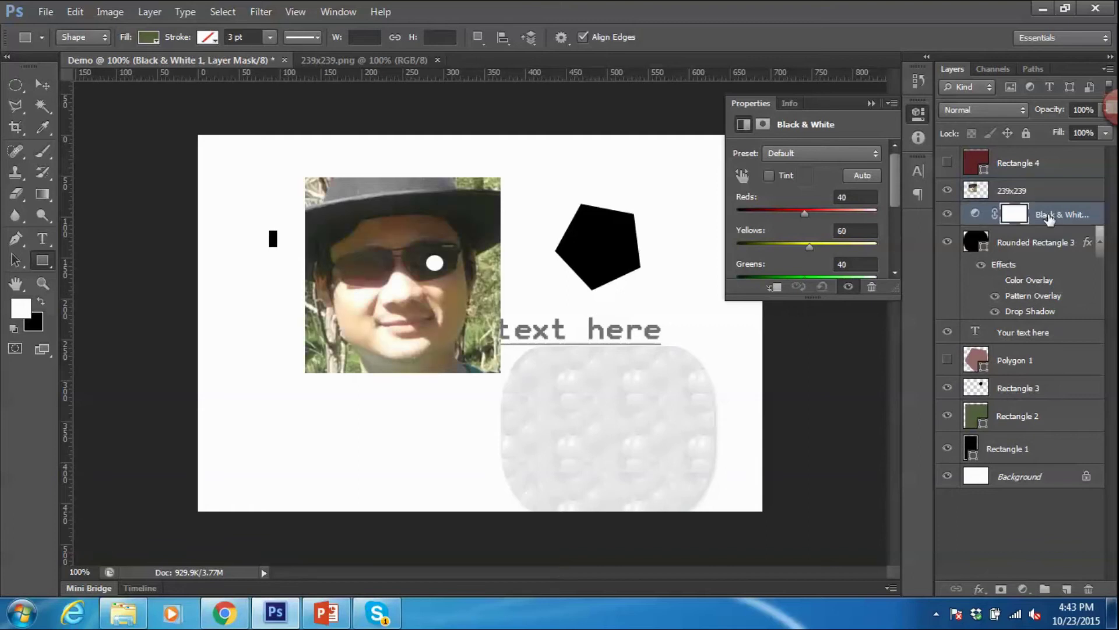
pyautogui.rightClick(1036, 214)
pyautogui.click(899, 100)
pyautogui.click(541, 237)
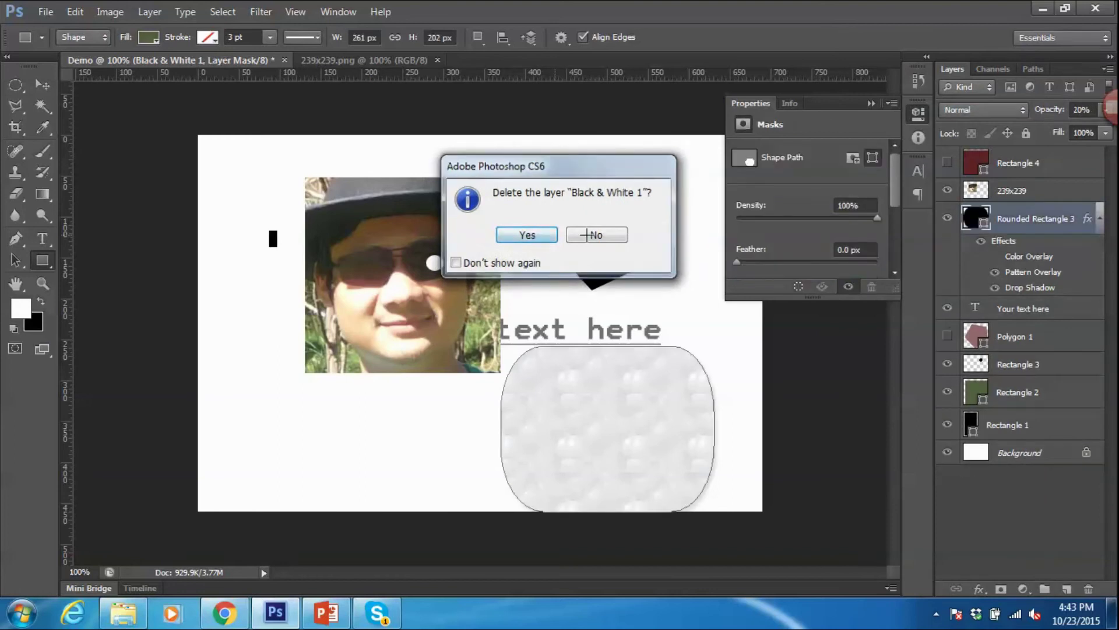
pyautogui.click(1021, 193)
pyautogui.click(1023, 589)
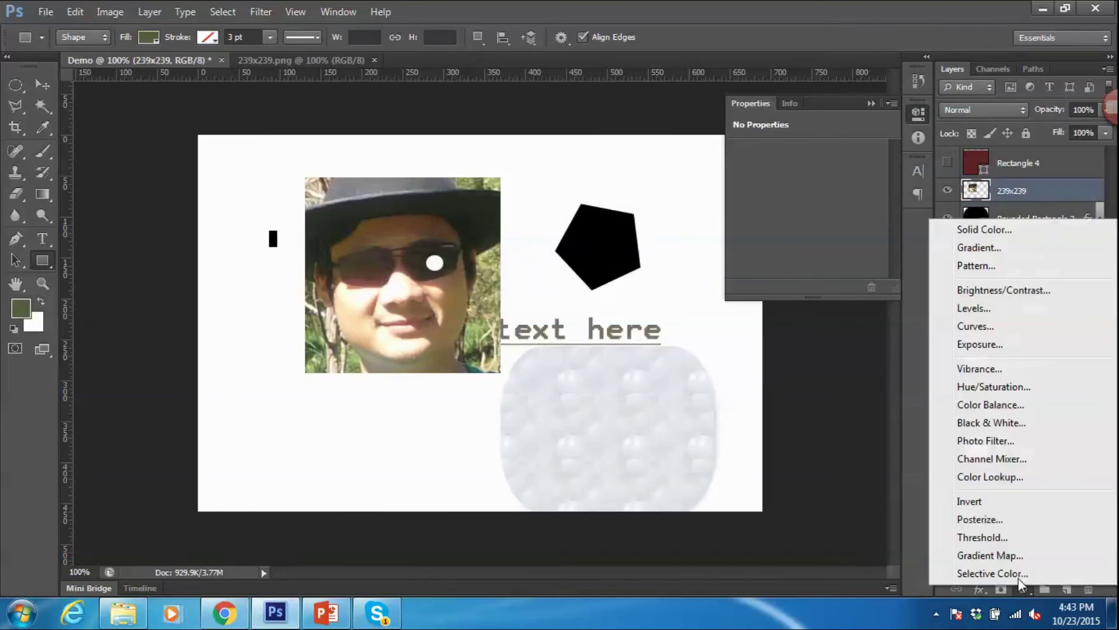
pyautogui.click(997, 424)
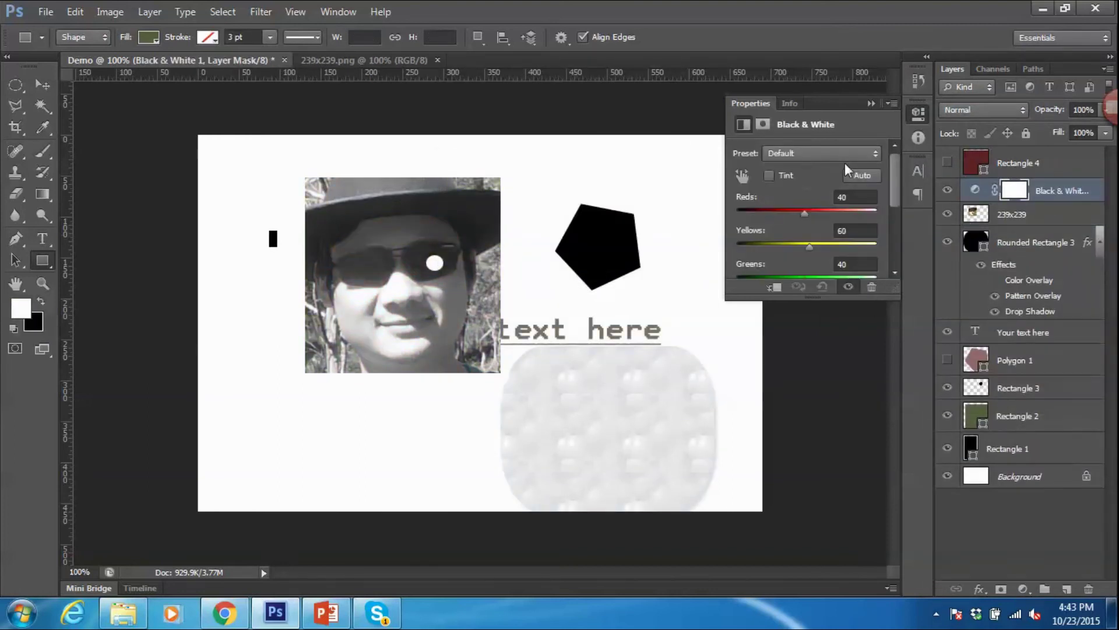
pyautogui.rightClick(1060, 189)
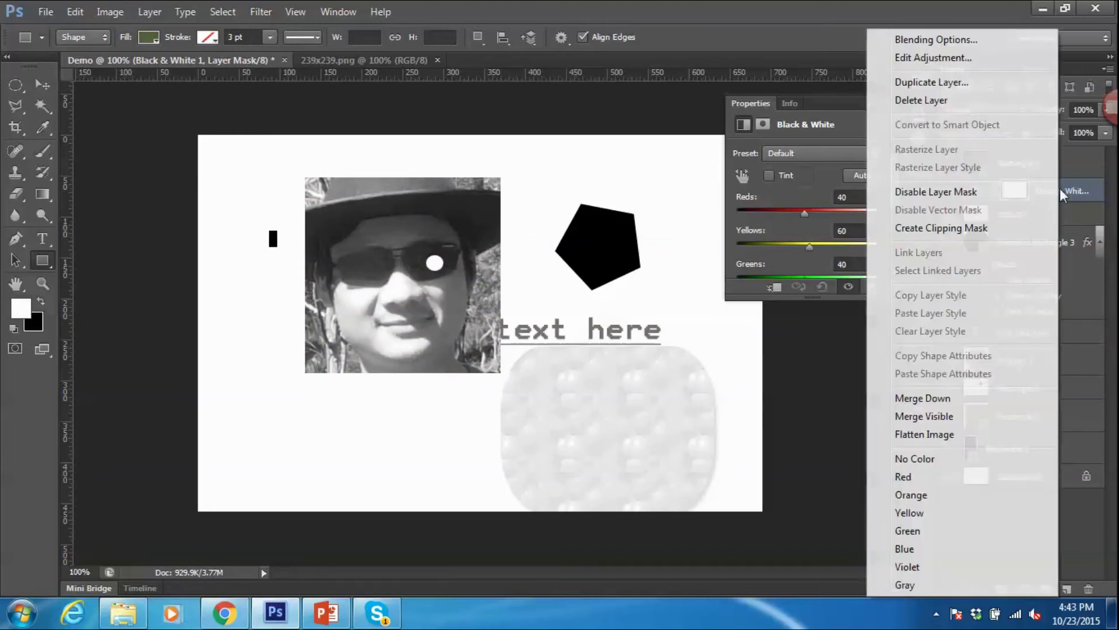
pyautogui.click(932, 99)
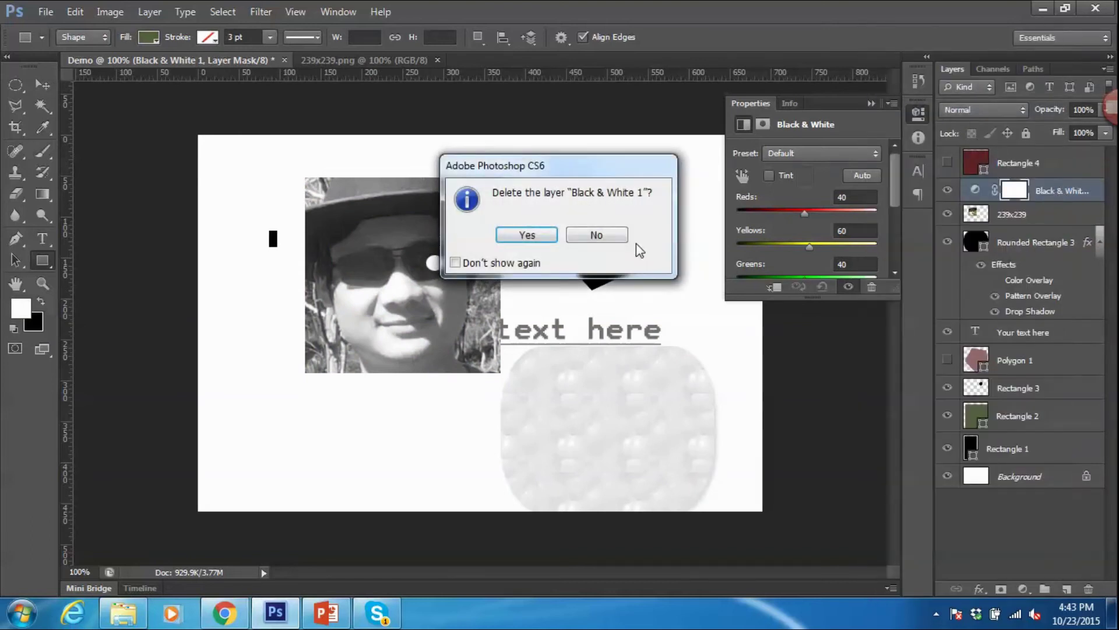
pyautogui.click(526, 235)
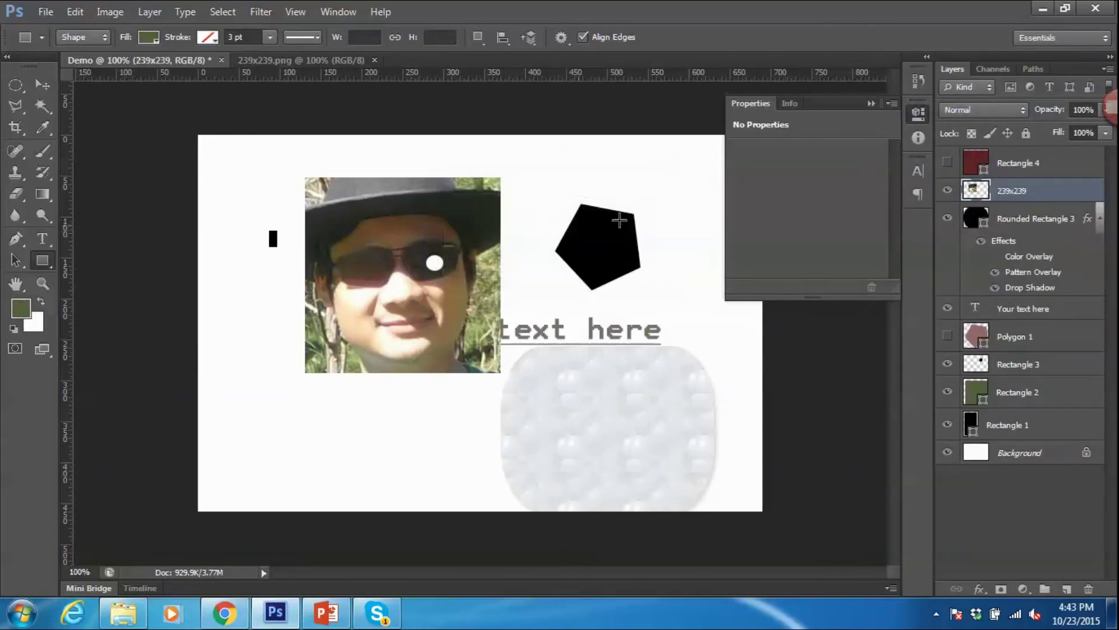
# Step: Add a Color Balance adjustment layer, delete it, and reselect the 239x239 photo layer
pyautogui.click(1023, 586)
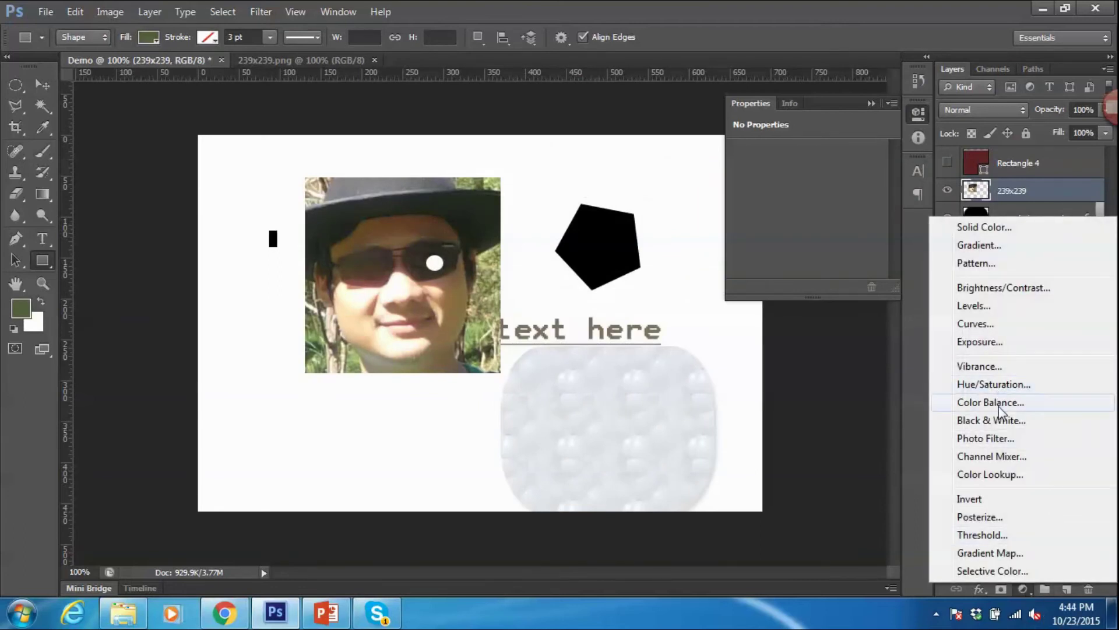
pyautogui.click(998, 408)
pyautogui.rightClick(1052, 192)
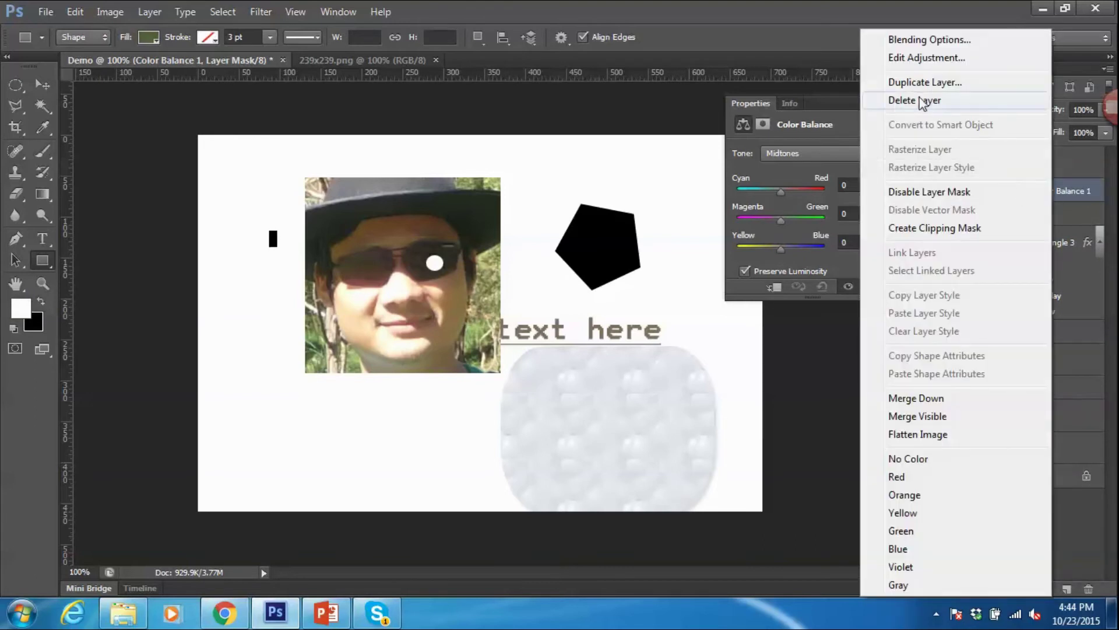
pyautogui.click(920, 100)
pyautogui.click(525, 232)
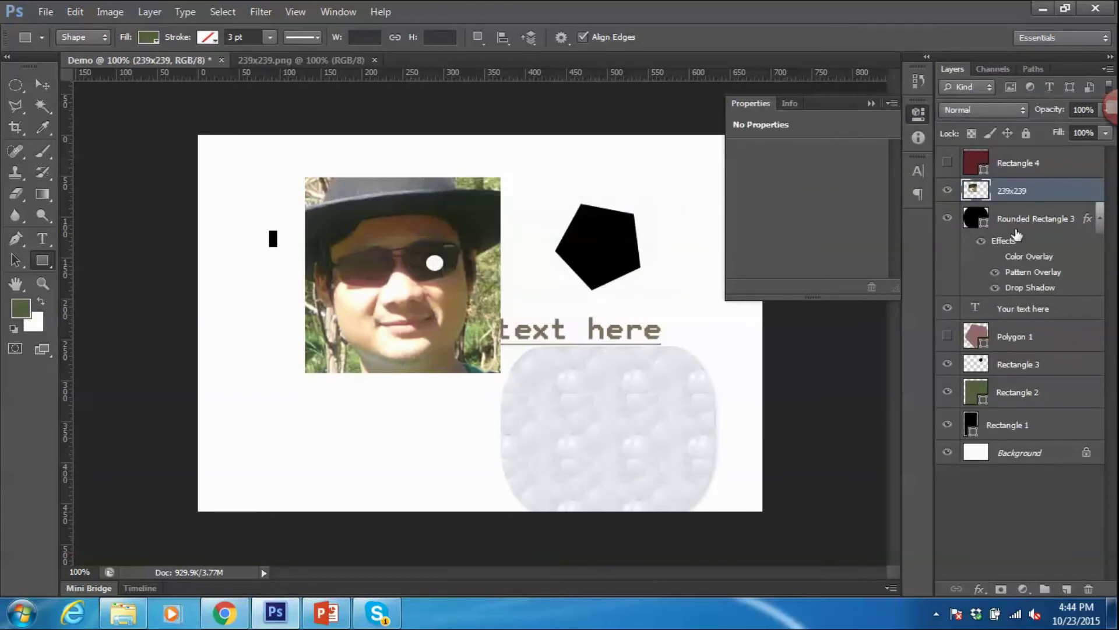
pyautogui.click(1022, 219)
pyautogui.click(1024, 198)
pyautogui.click(1023, 589)
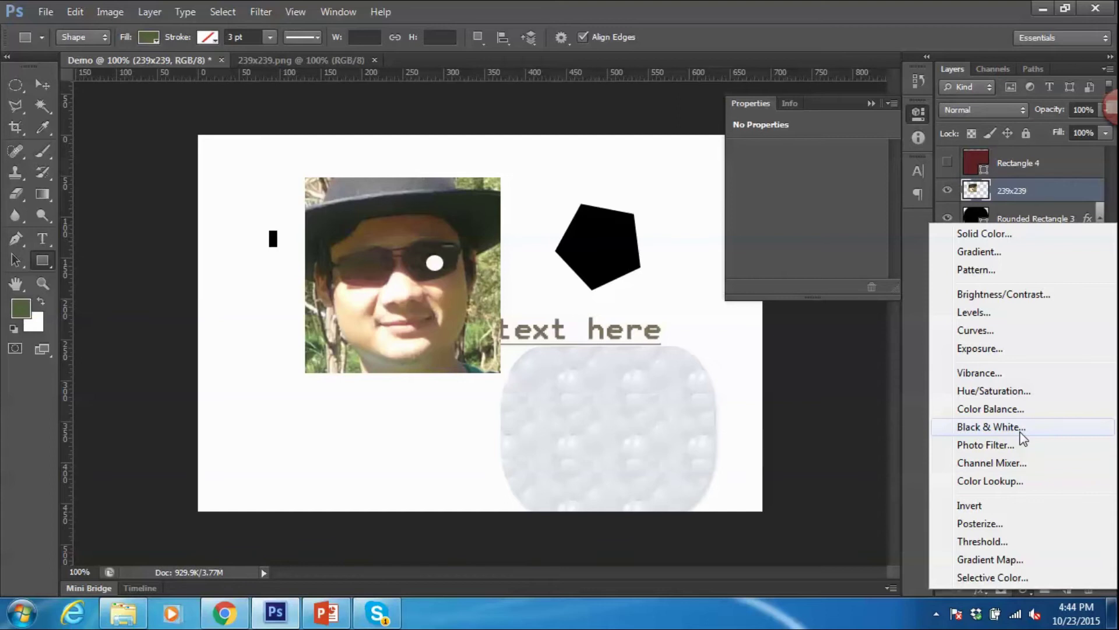
pyautogui.click(855, 449)
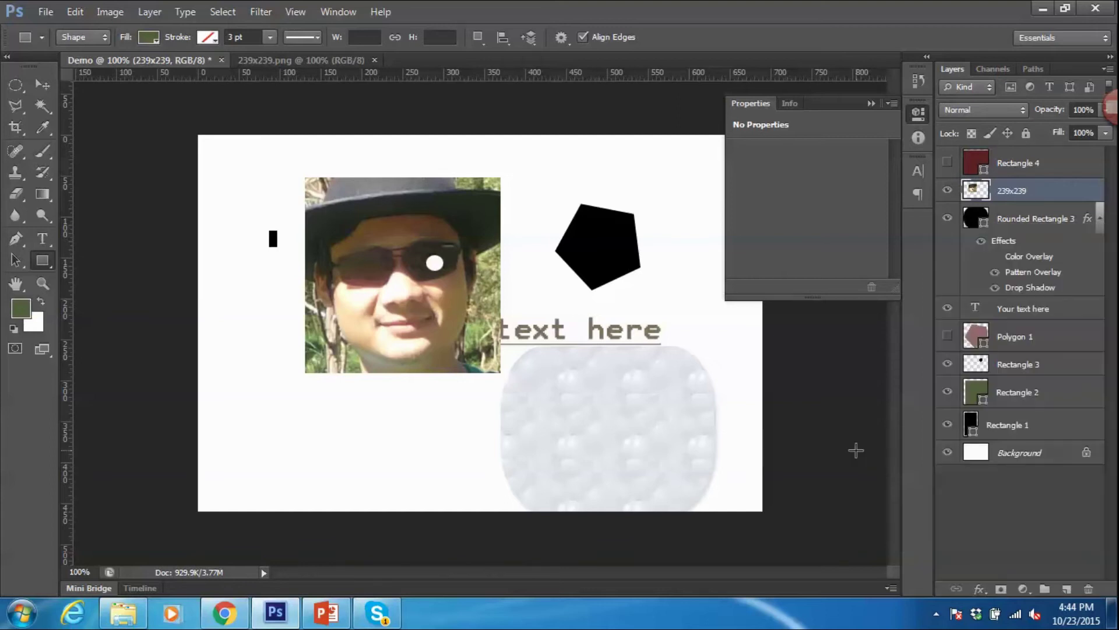
# Step: Add the bullet 'Distort by Edit/Transform Path/Skew' to slide 11 and save the presentation
pyautogui.hotkey('alt', 'Tab')
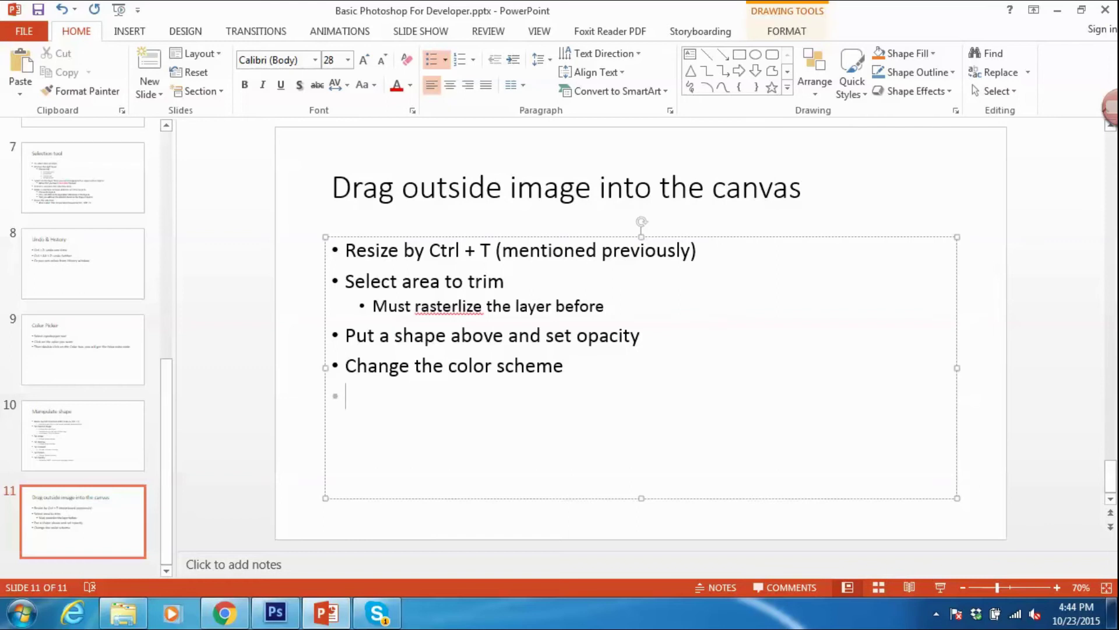
pyautogui.write('Distort')
pyautogui.write(' by Edit/Transform Path/Skew')
pyautogui.hotkey('ctrl', 's')
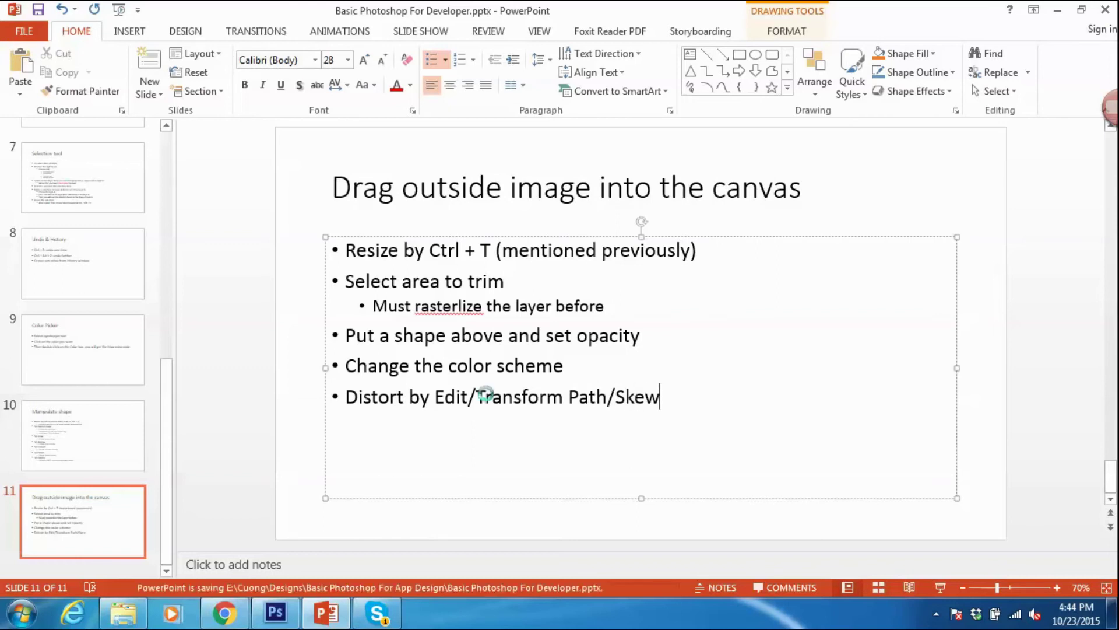
pyautogui.hotkey('alt', 'Tab')
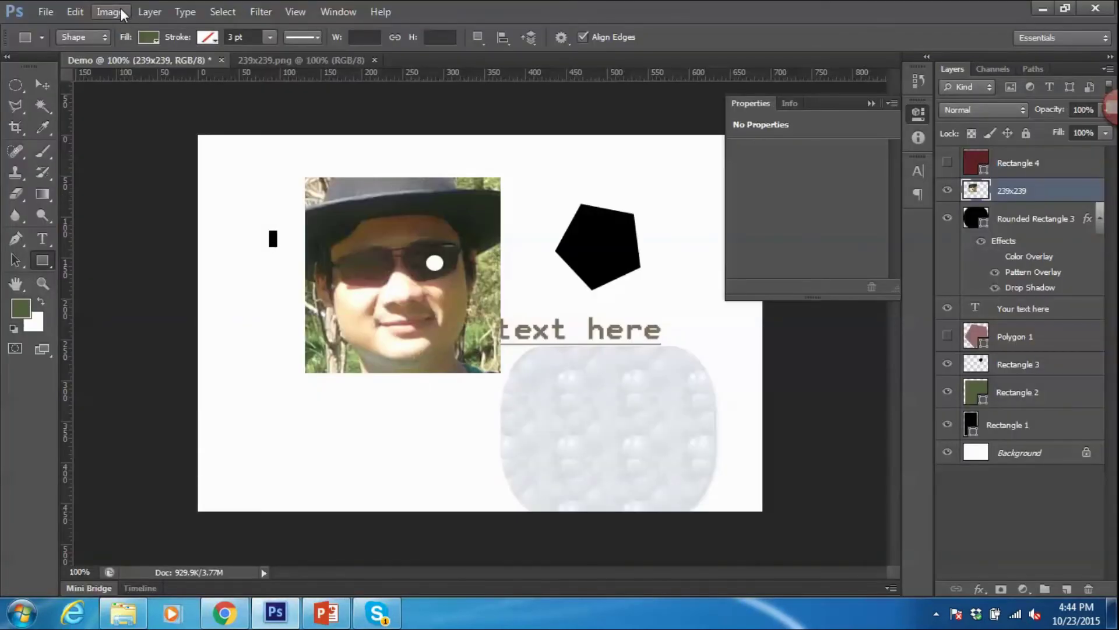
# Step: Skew the photo by dragging its corners, then discard the skew
pyautogui.click(75, 12)
pyautogui.moveTo(130, 316)
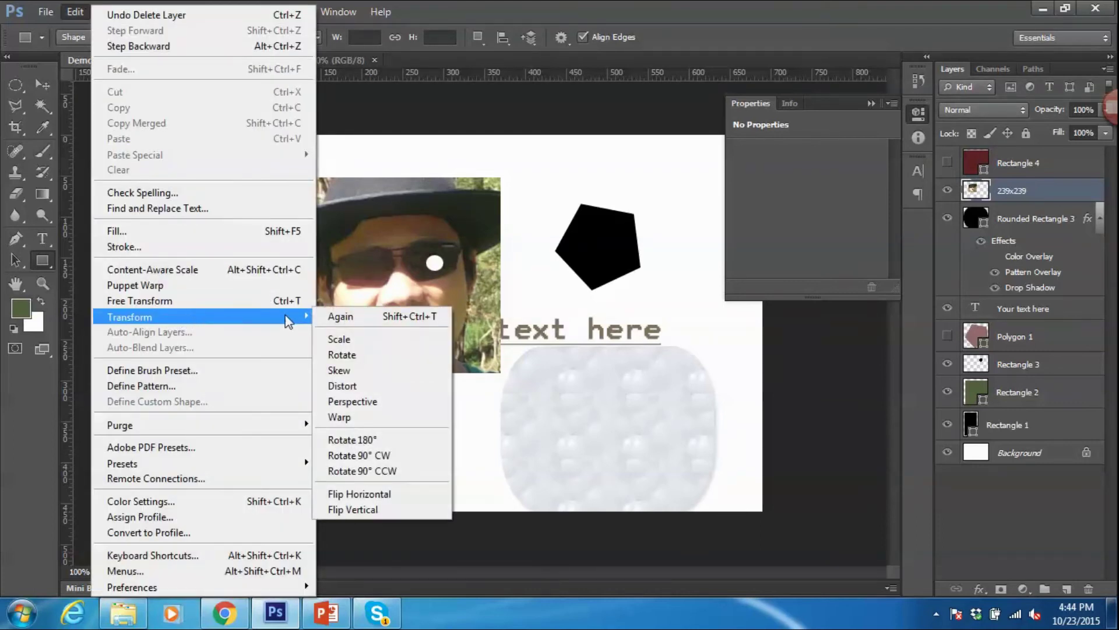
pyautogui.click(362, 370)
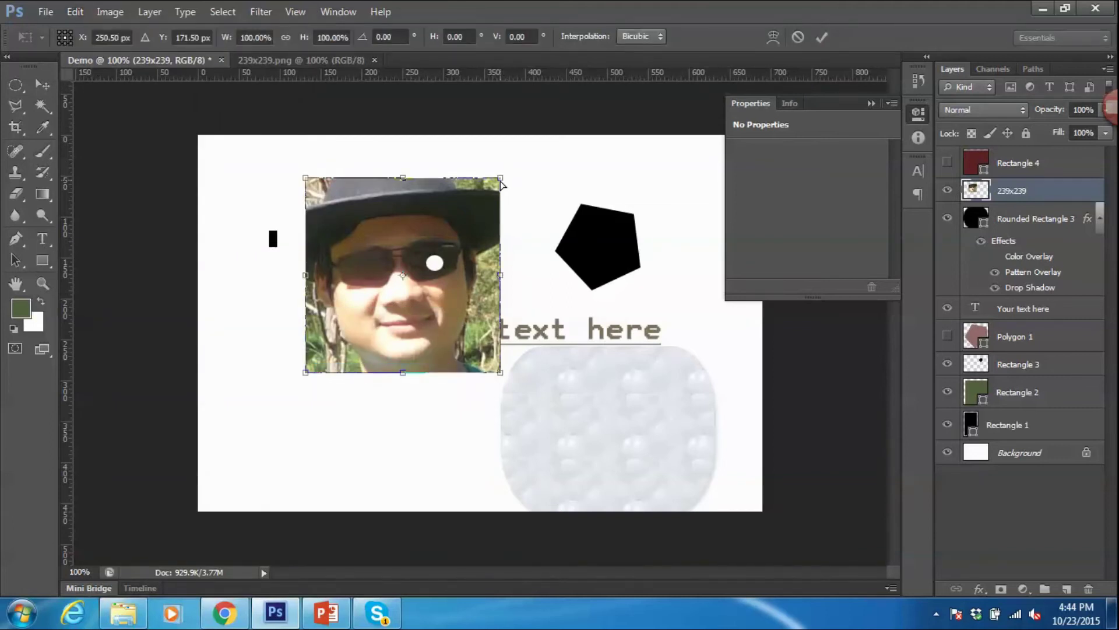
pyautogui.moveTo(500, 178); pyautogui.dragTo(500, 240)
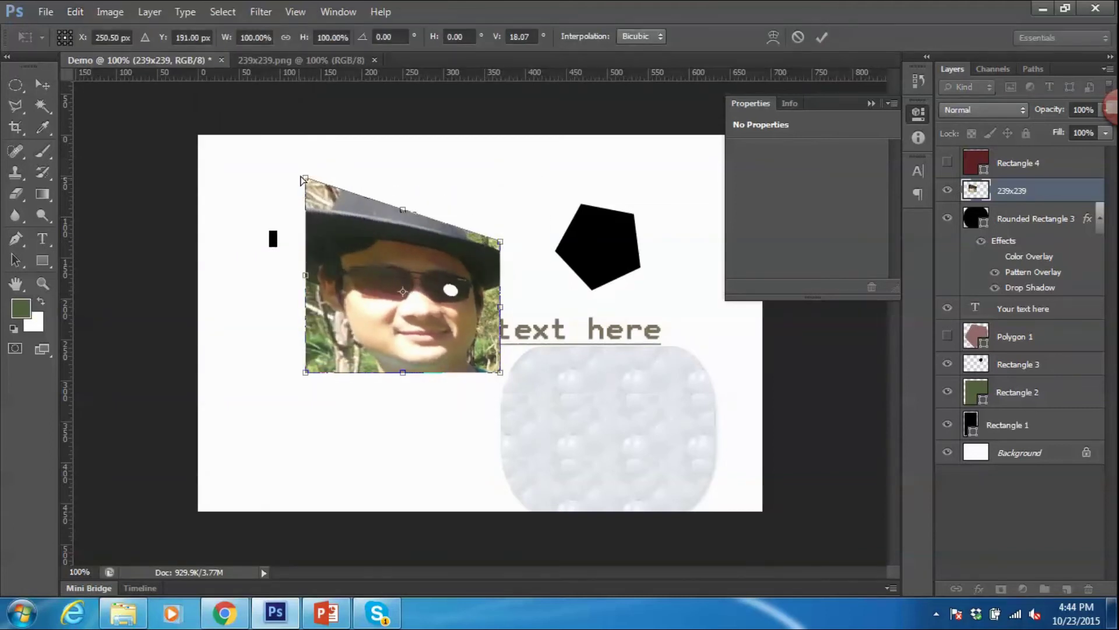
pyautogui.moveTo(305, 178)
pyautogui.mouseDown()
pyautogui.moveTo(329, 163)
pyautogui.moveTo(267, 217)
pyautogui.moveTo(320, 216)
pyautogui.mouseUp()
pyautogui.click(42, 84)
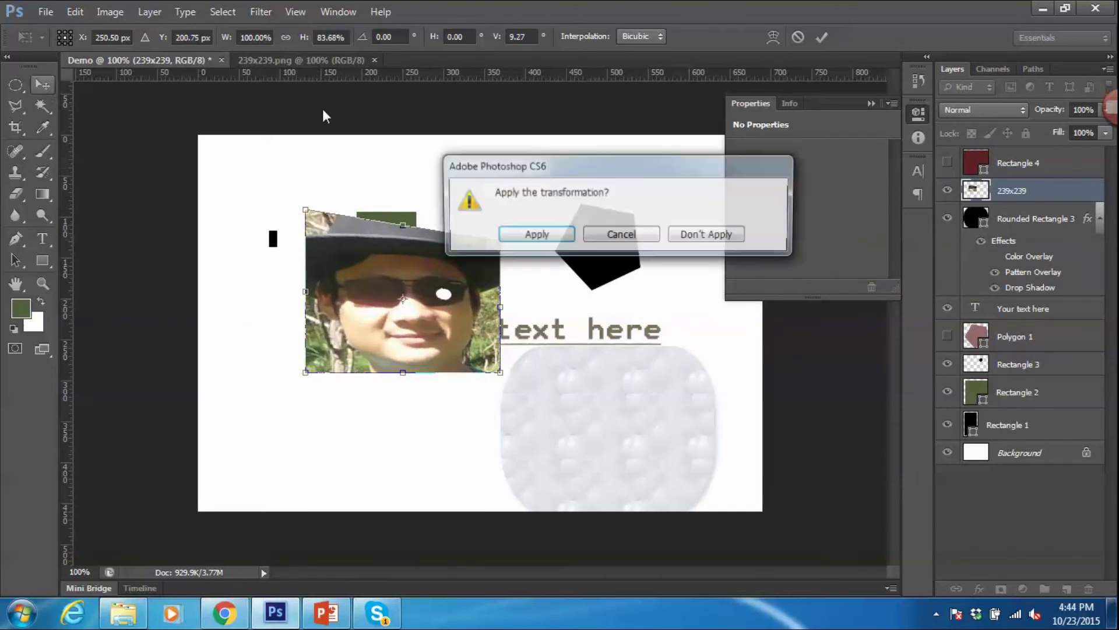
pyautogui.click(705, 235)
# Step: Rotate the photo to a slight tilt and apply the transform
pyautogui.hotkey('alt', 'Tab')
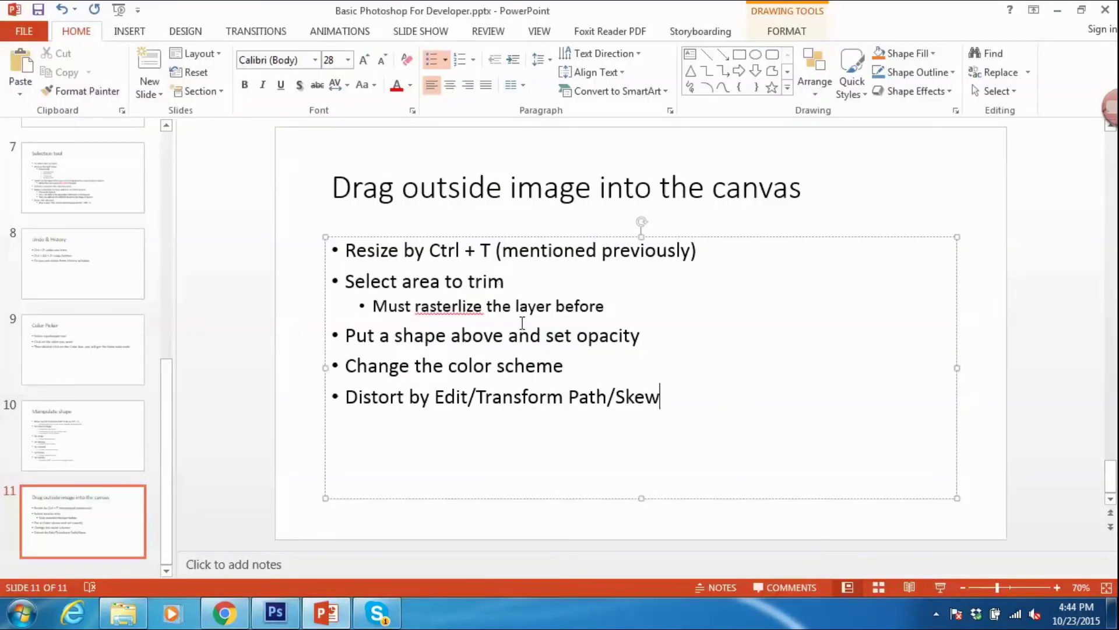
pyautogui.hotkey('alt', 'Tab')
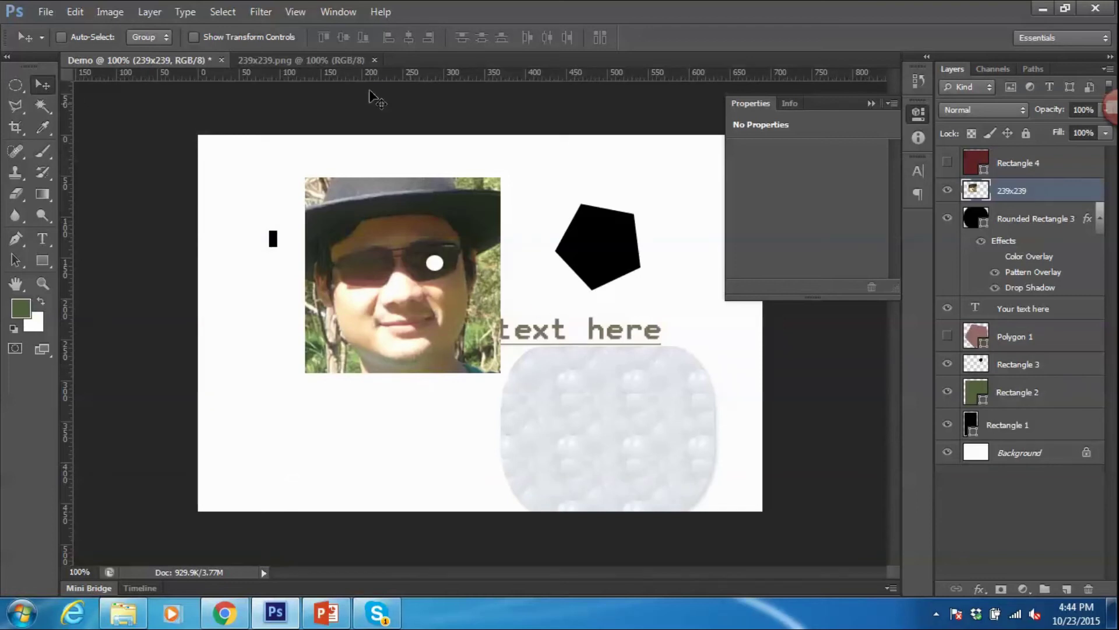
pyautogui.click(127, 16)
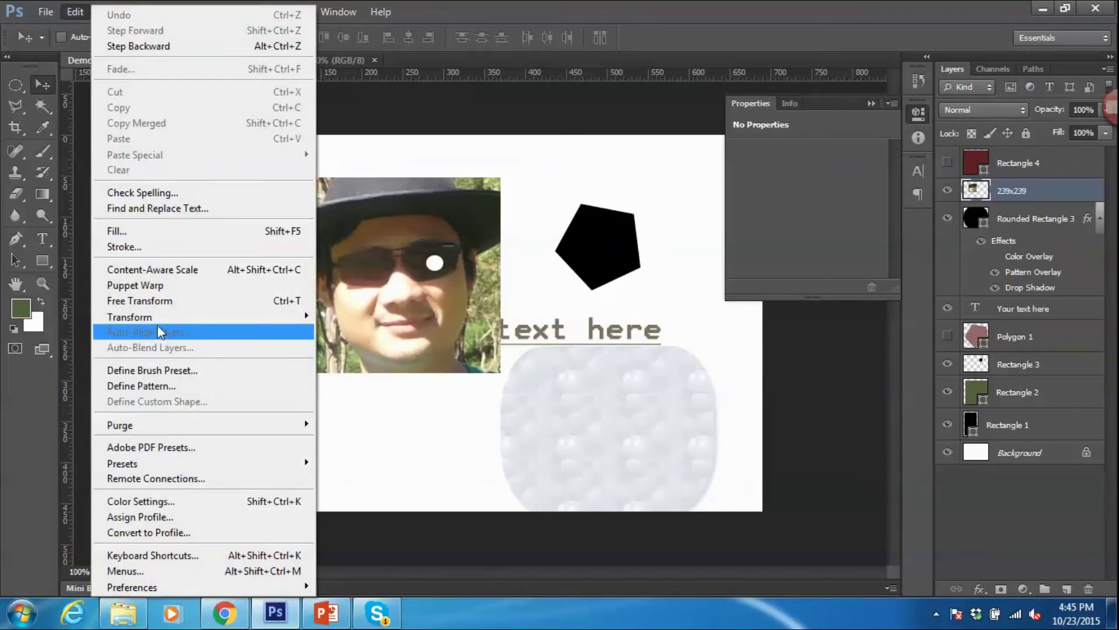
pyautogui.moveTo(201, 317)
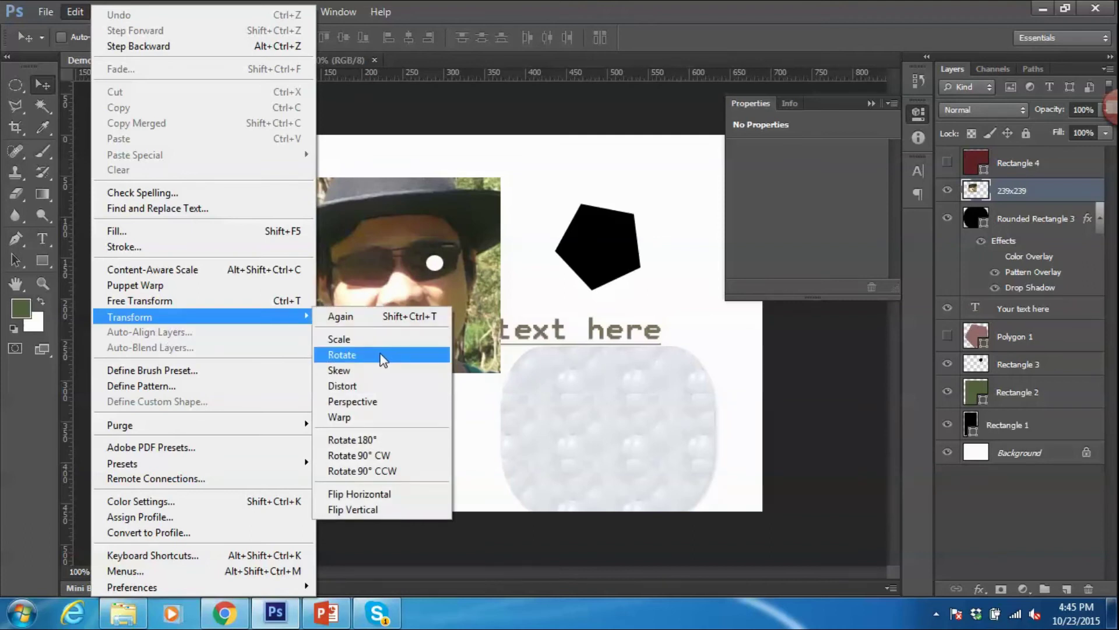
pyautogui.click(382, 355)
pyautogui.moveTo(514, 166)
pyautogui.mouseDown()
pyautogui.moveTo(433, 203)
pyautogui.moveTo(470, 224)
pyautogui.mouseUp()
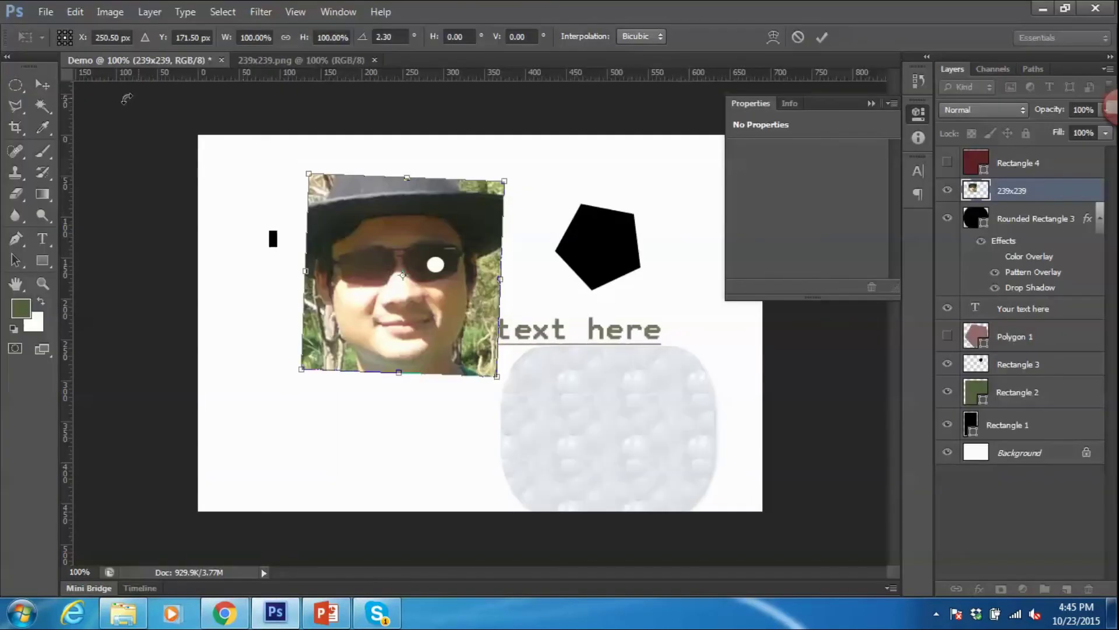
pyautogui.click(42, 84)
pyautogui.click(527, 243)
pyautogui.hotkey('alt', 'Tab')
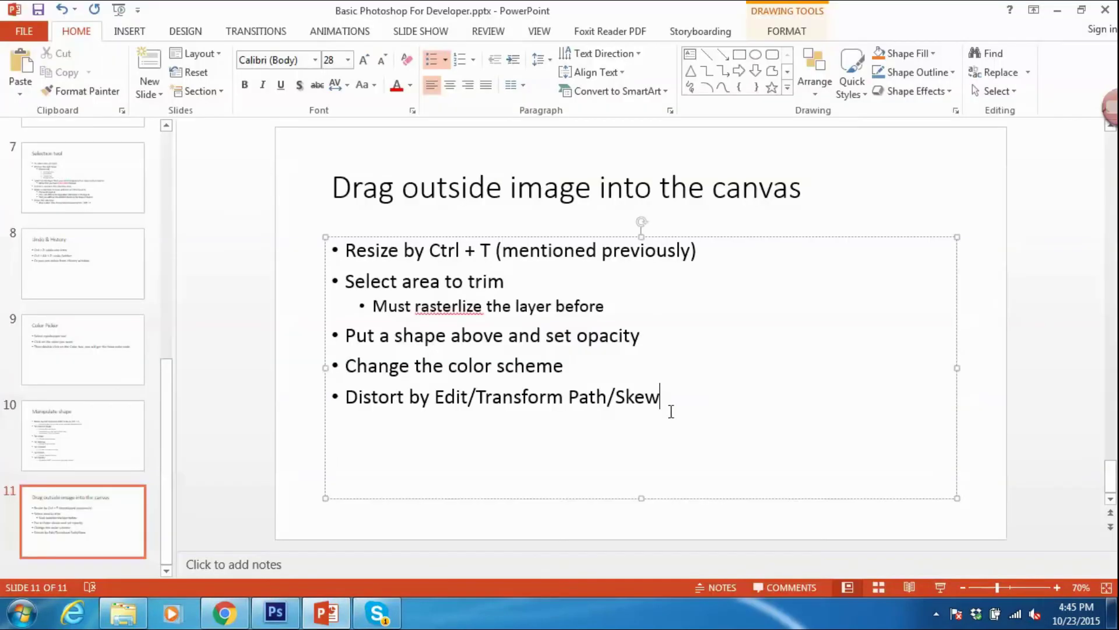
# Step: Extend the distort bullet with ' or Rotate' and add a new 'Set mask' bullet
pyautogui.write('or Roa')
pyautogui.press('BackSpace')
pyautogui.write('tate')
pyautogui.press('Return')
pyautogui.write('Set mask')
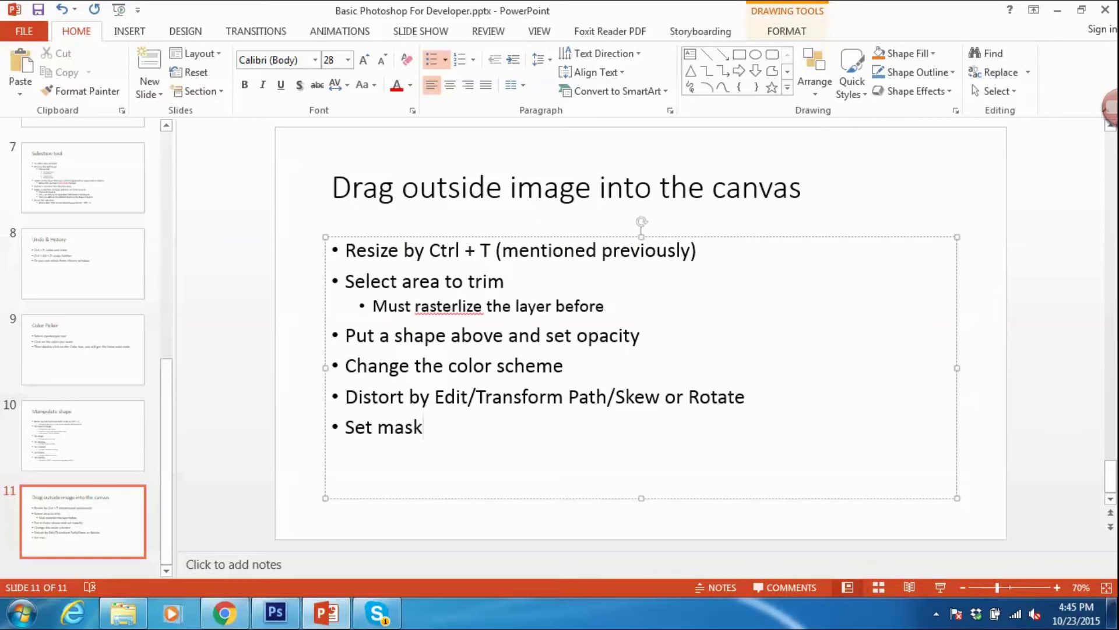
pyautogui.hotkey('alt', 'Tab')
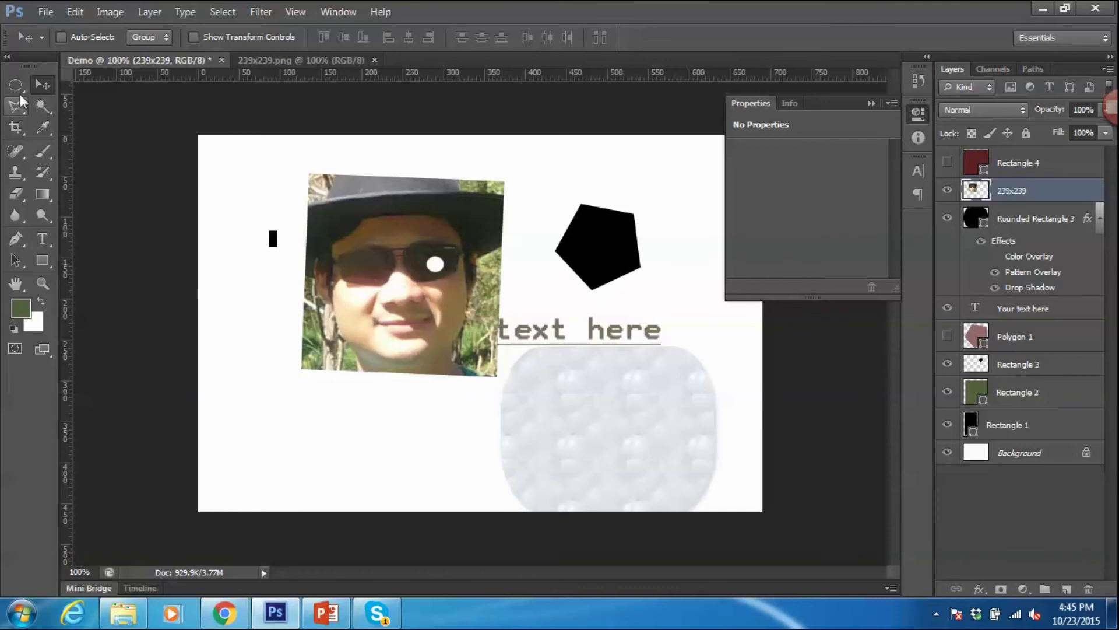
# Step: Add a sub-bullet under 'Set mask' beginning 'Select visible a' and save the presentation
pyautogui.hotkey('alt', 'Tab')
pyautogui.press('Return')
pyautogui.press('Tab')
pyautogui.write('Select visib')
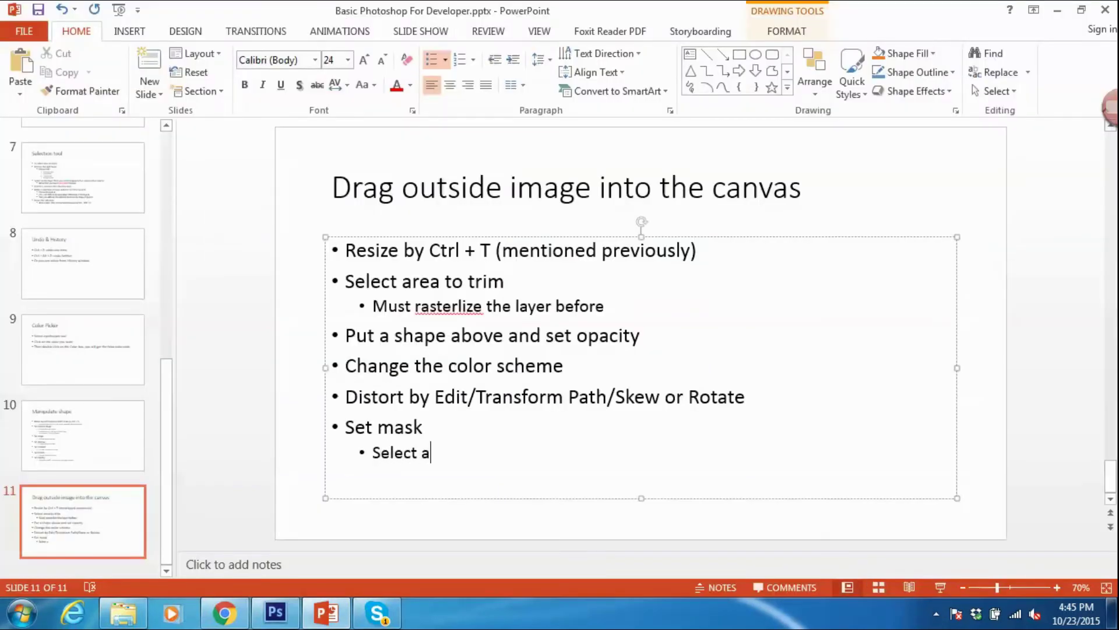
pyautogui.write('le area')
pyautogui.hotkey('ctrl', 's')
pyautogui.hotkey('alt', 'Tab')
# Step: Mask the portrait to an elliptical selection around the face, noting 'Then choose Add vector mask' on the slide
pyautogui.press('m')
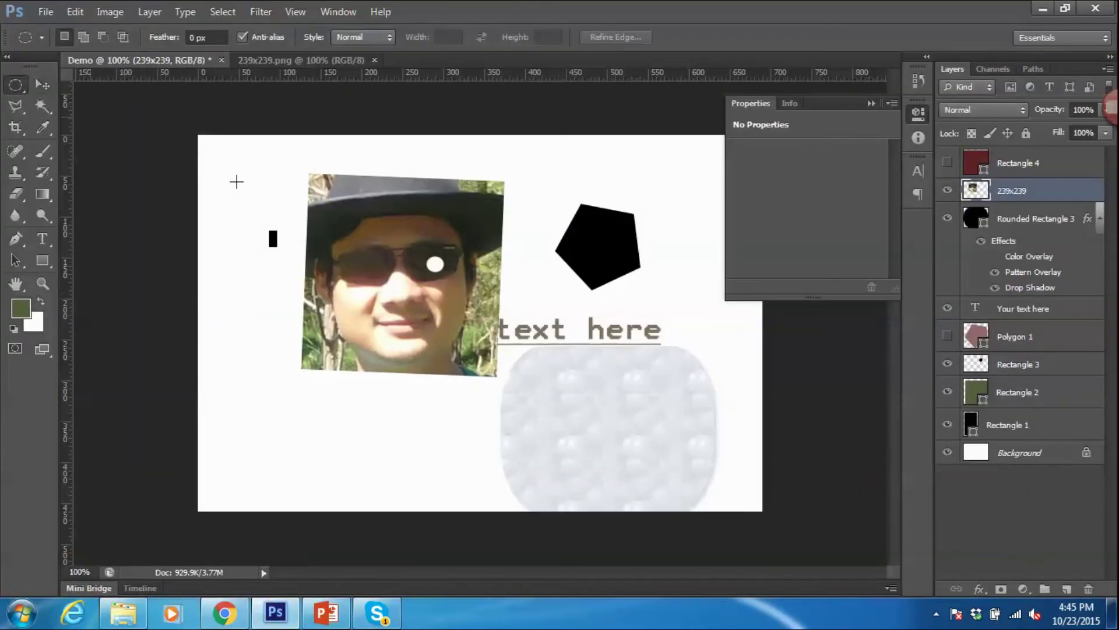
pyautogui.moveTo(342, 209); pyautogui.dragTo(484, 352)
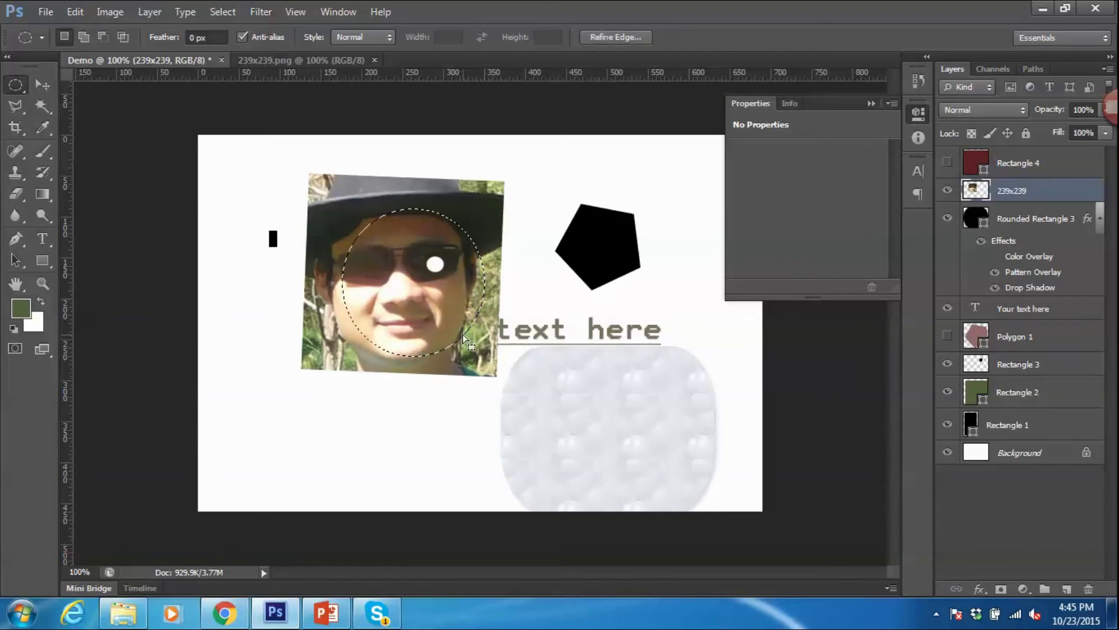
pyautogui.click(999, 589)
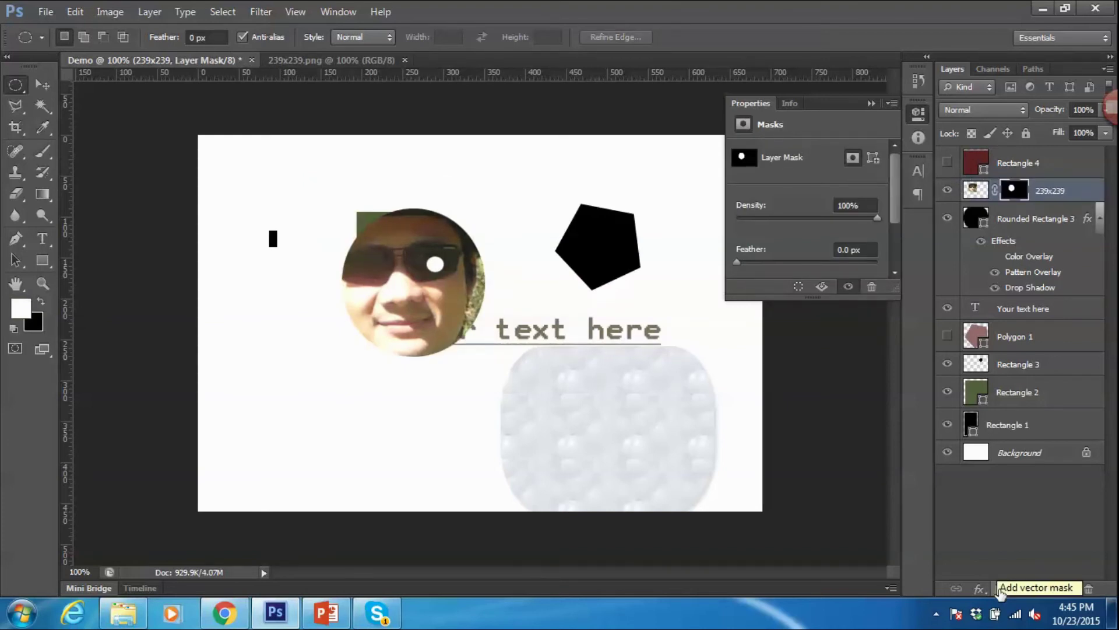
pyautogui.hotkey('alt', 'Tab')
pyautogui.press('Return')
pyautogui.write('Then choose Add vector mask')
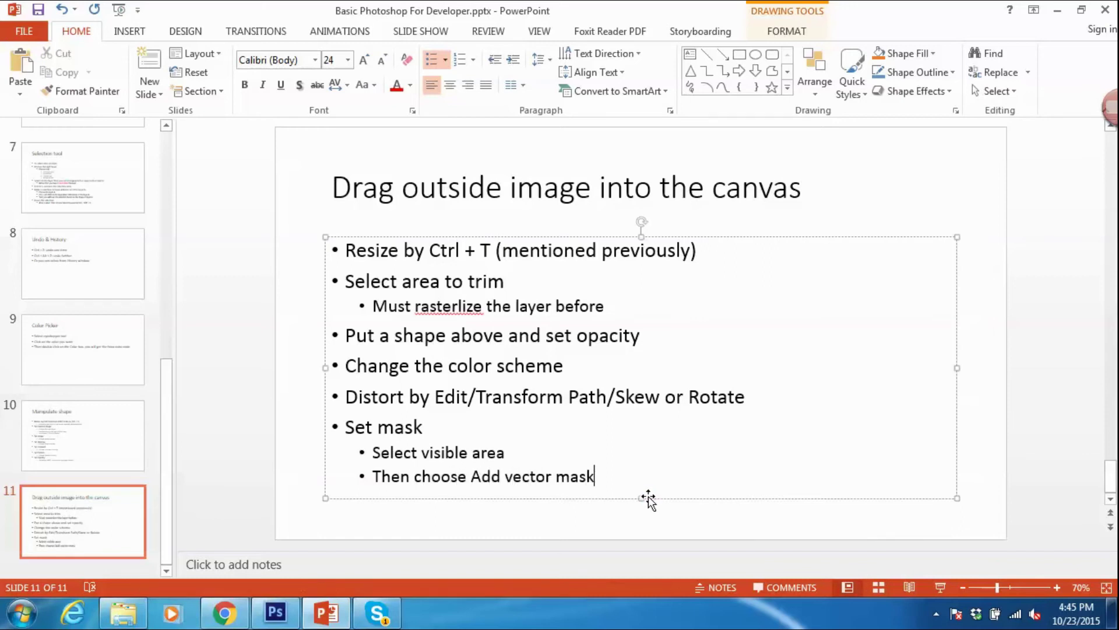
pyautogui.hotkey('alt', 'Tab')
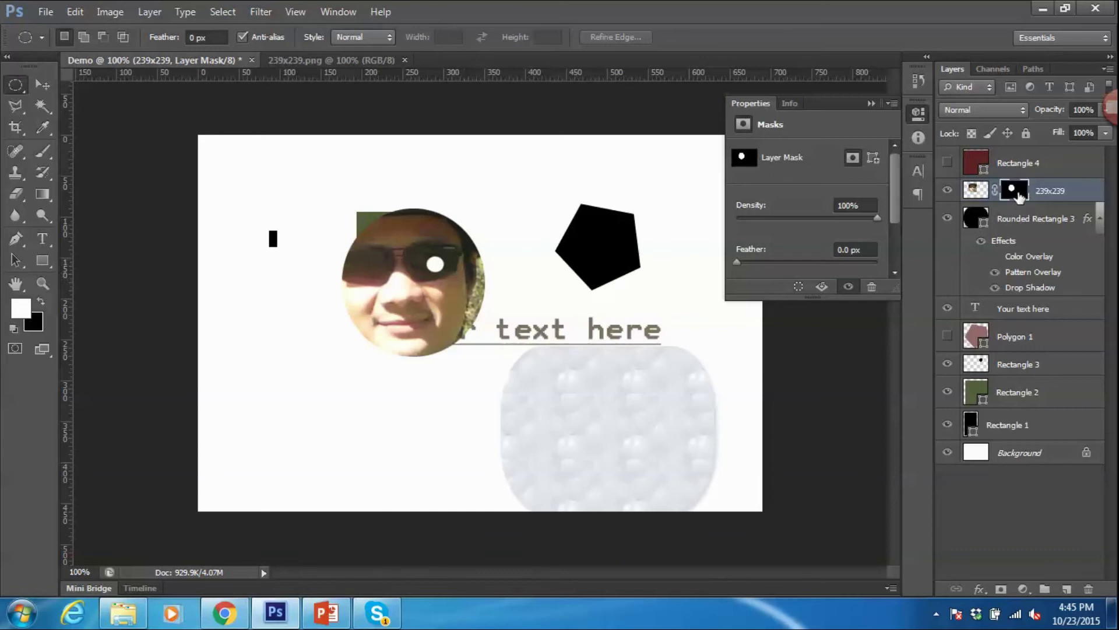
# Step: Redo the circular mask and move the masked photo down and to the left
pyautogui.hotkey('ctrl', 'z')
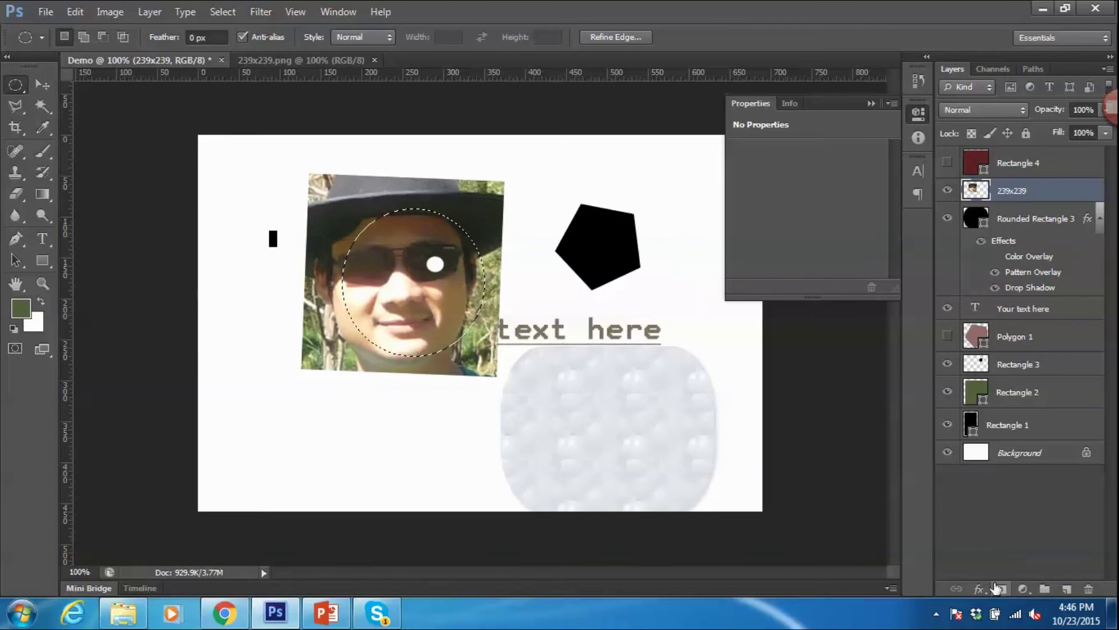
pyautogui.click(996, 589)
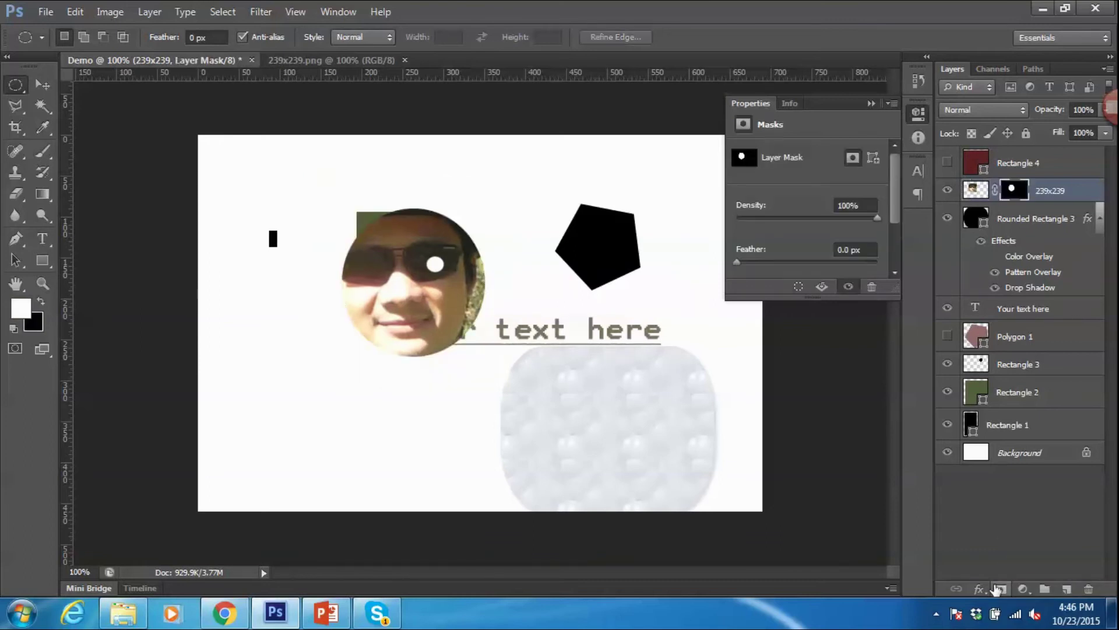
pyautogui.click(43, 85)
pyautogui.moveTo(321, 232)
pyautogui.mouseDown()
pyautogui.moveTo(350, 295)
pyautogui.moveTo(336, 383)
pyautogui.mouseUp()
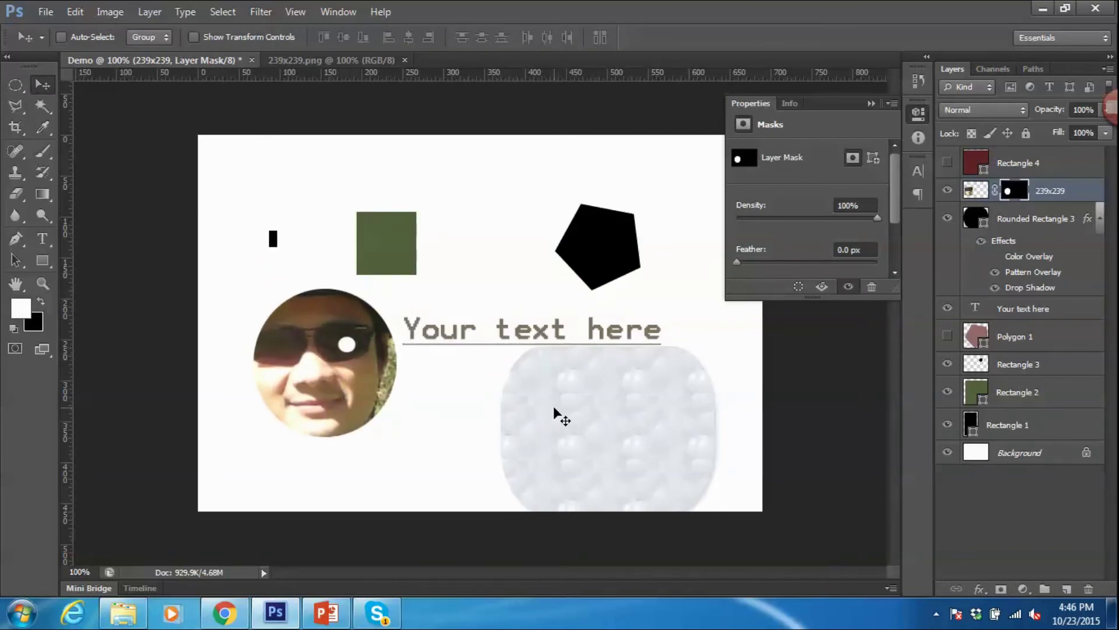
# Step: Add a top-level 'Blur the image' bullet on slide 11
pyautogui.hotkey('alt', 'Tab')
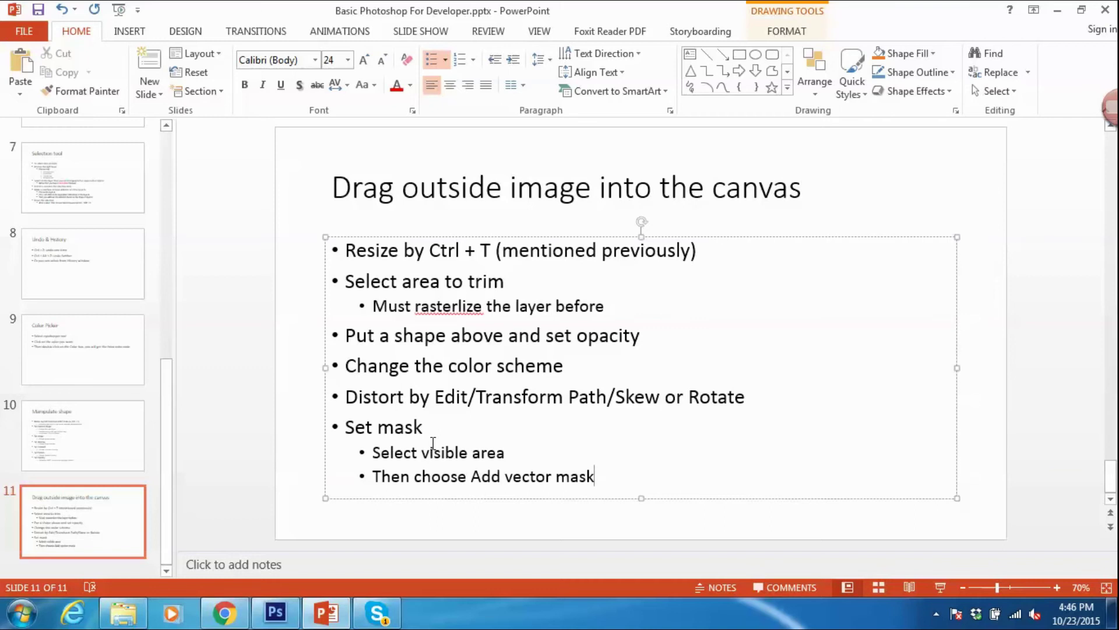
pyautogui.press('Return')
pyautogui.hotkey('shift', 'Tab')
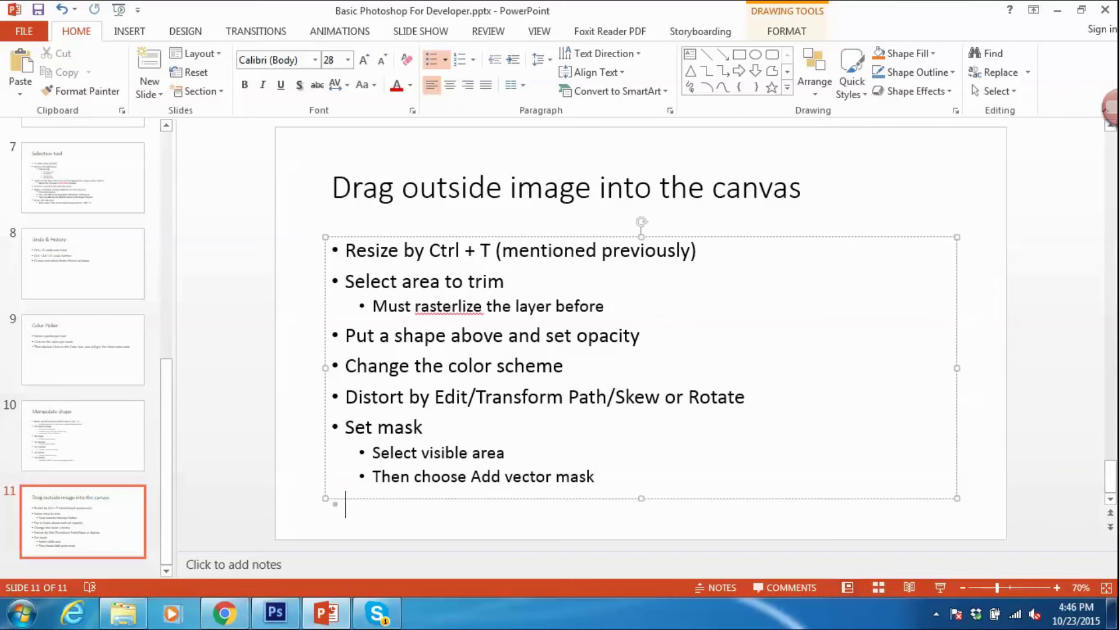
pyautogui.write('Blur the image')
pyautogui.hotkey('alt', 'Tab')
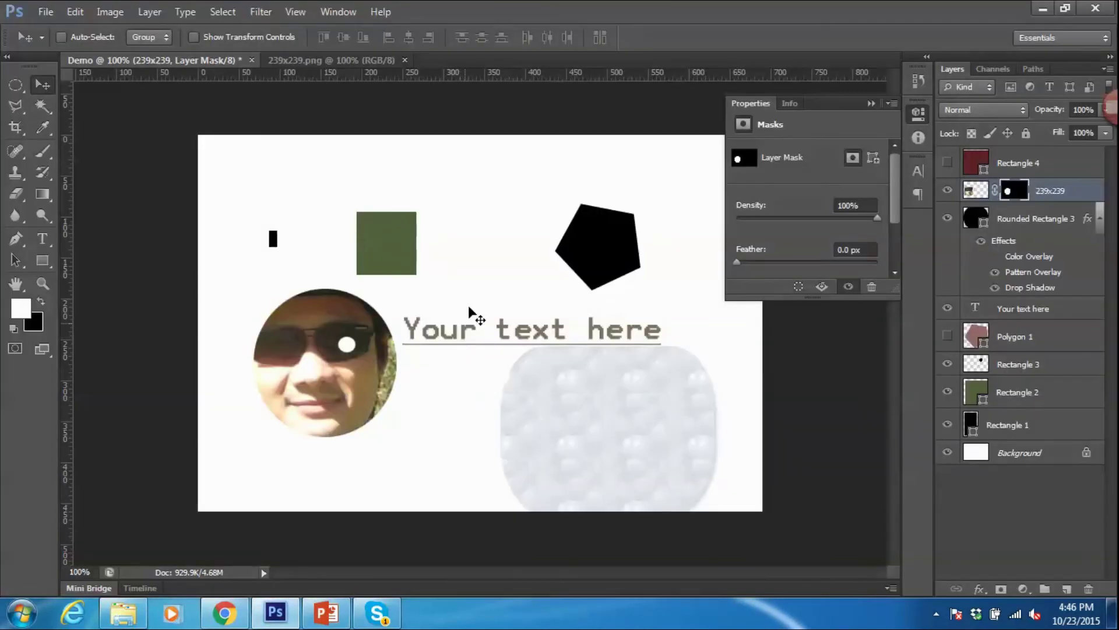
# Step: Apply a Box Blur with a 10-pixel radius to the masked portrait photo
pyautogui.click(1075, 195)
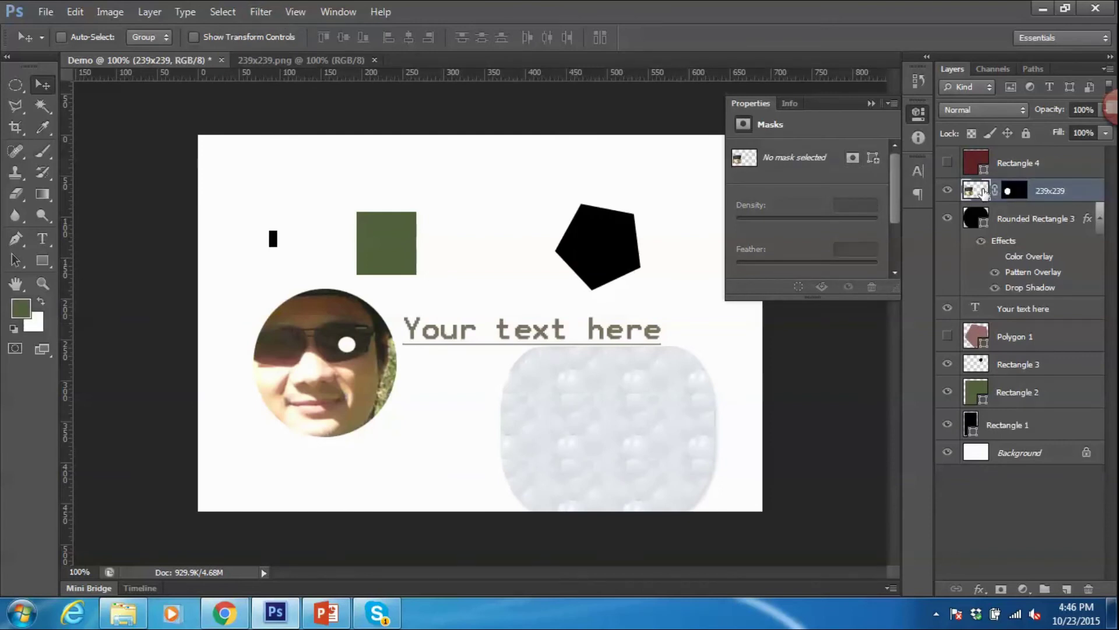
pyautogui.click(333, 12)
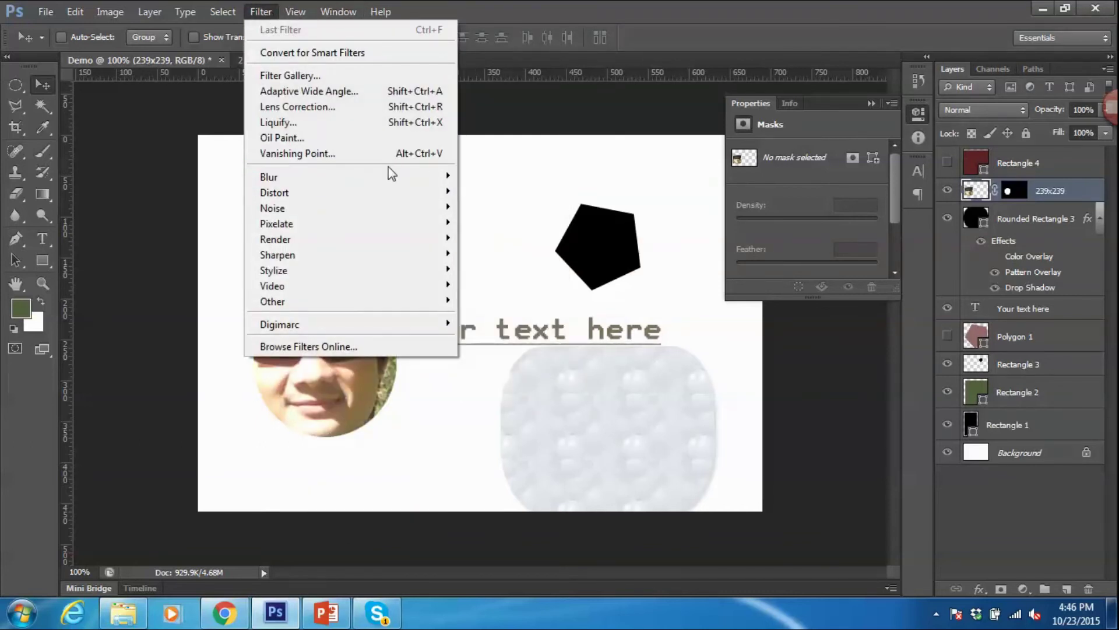
pyautogui.click(495, 248)
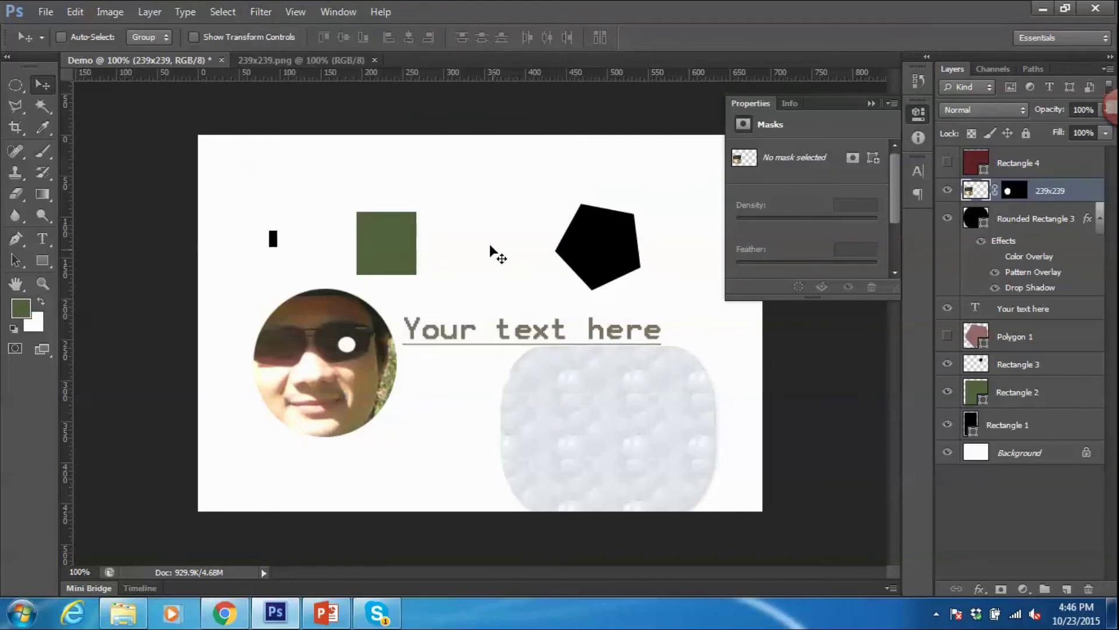
pyautogui.click(225, 9)
pyautogui.moveTo(268, 177)
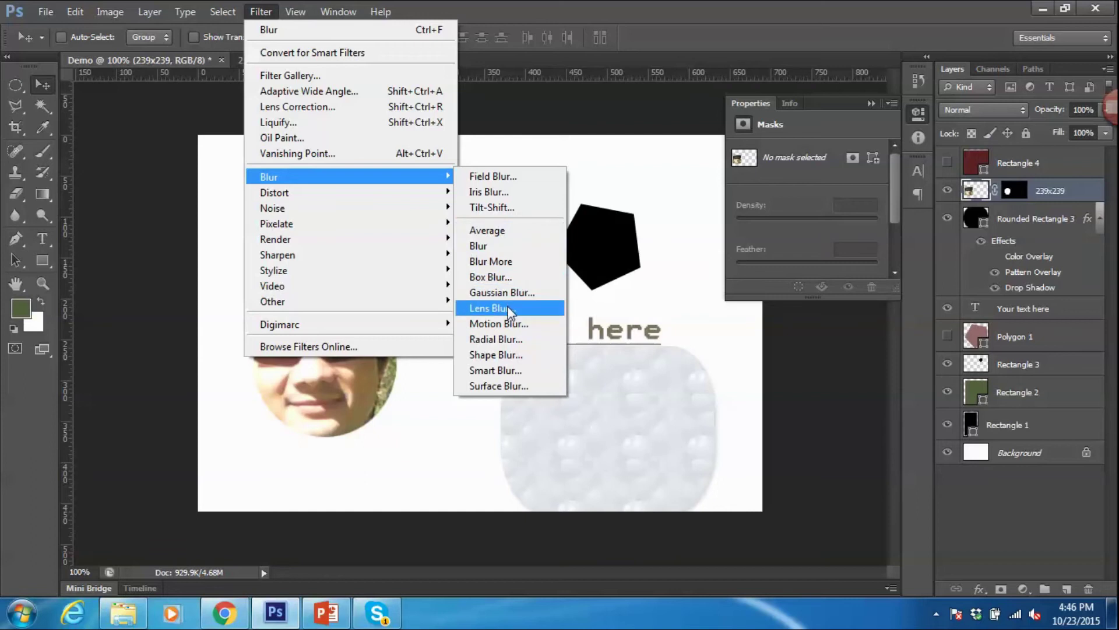
pyautogui.click(491, 277)
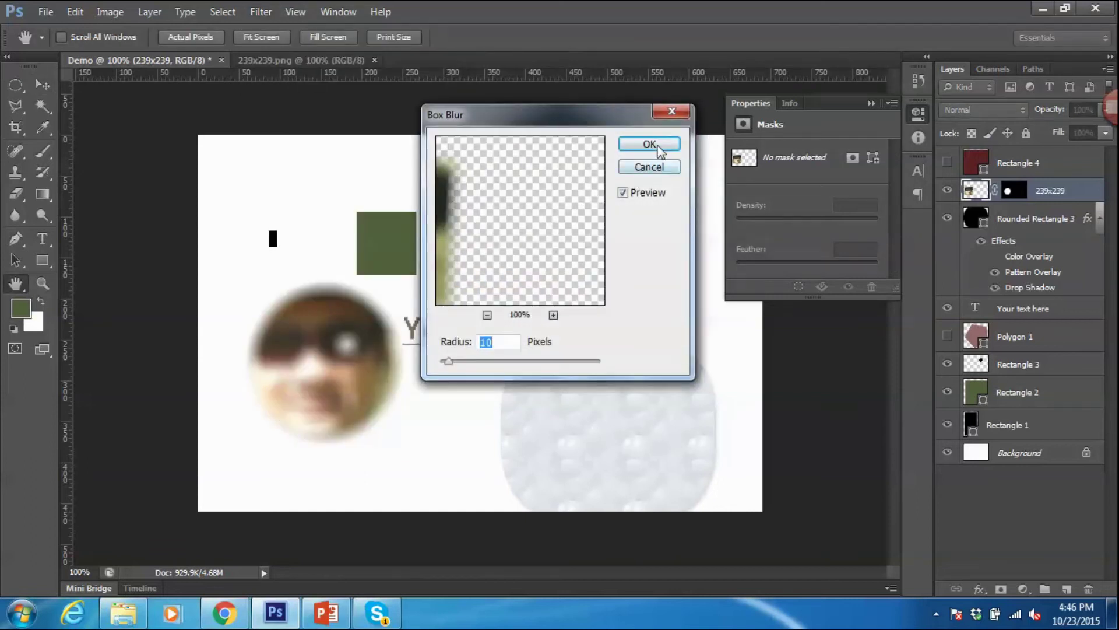
pyautogui.click(647, 146)
pyautogui.click(261, 12)
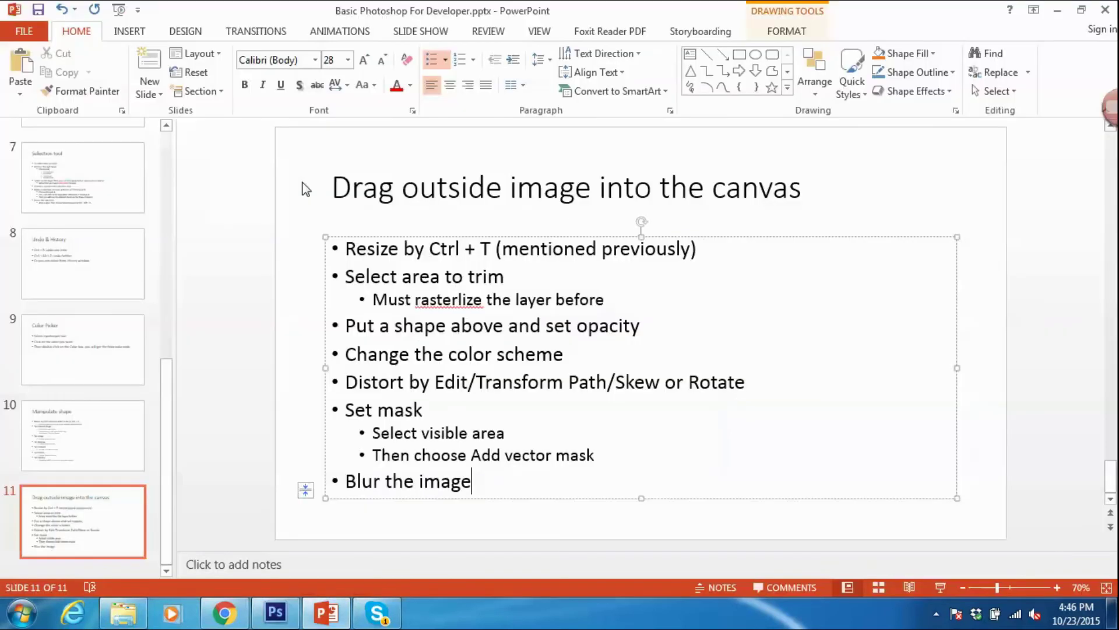
# Step: Finish the blur bullet on slide 11 with 'by Filter/Blur'
pyautogui.write('by Filter/Blur')
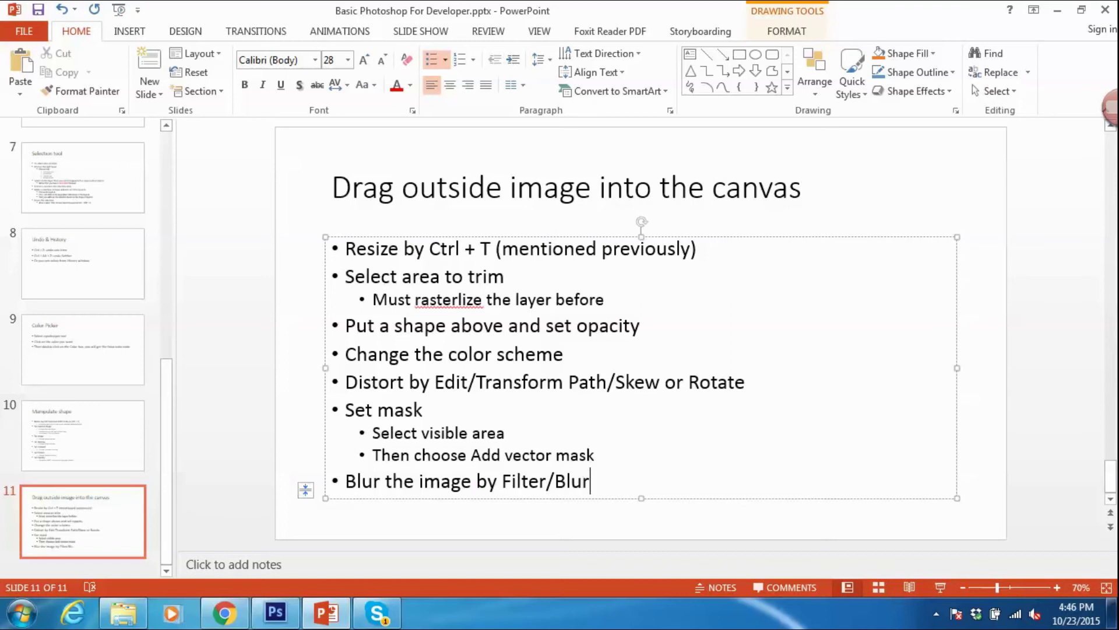
pyautogui.hotkey('alt', 'Tab')
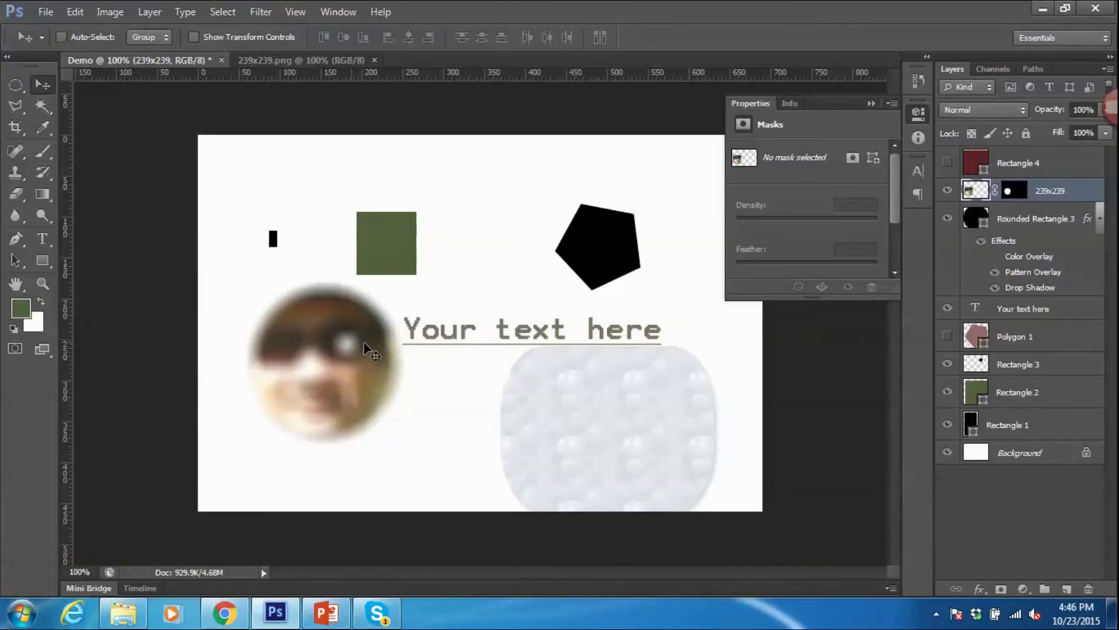
pyautogui.hotkey('alt', 'Tab')
pyautogui.click(679, 419)
pyautogui.click(264, 433)
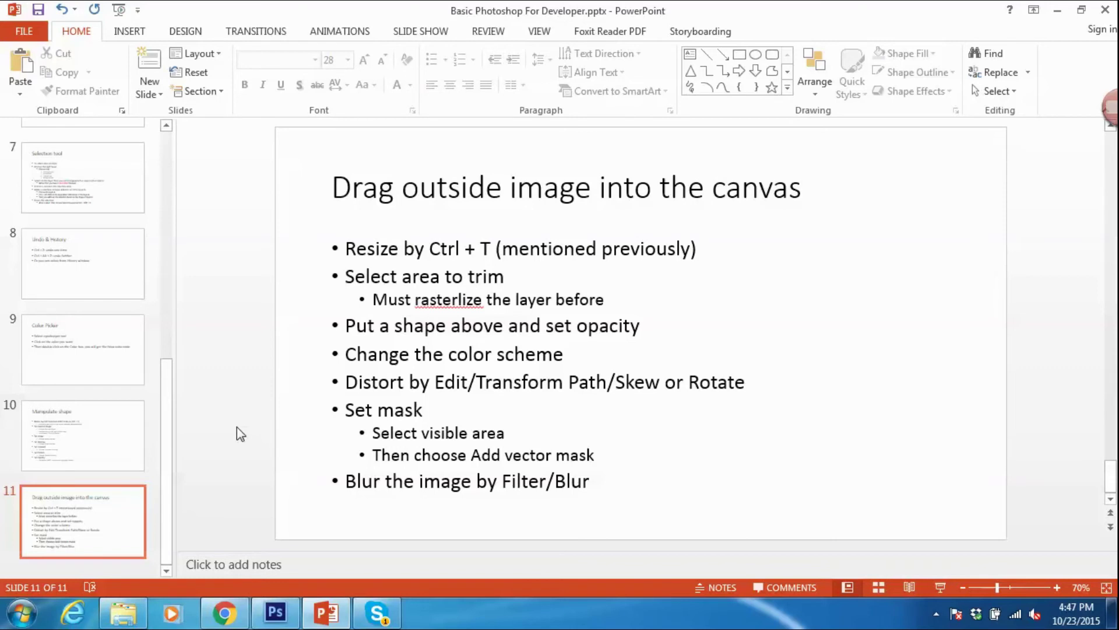
# Step: Add slide 12 titled 'Group layer' with a bullet about grouping many layers for easier maintenance
pyautogui.rightClick(91, 570)
pyautogui.click(125, 535)
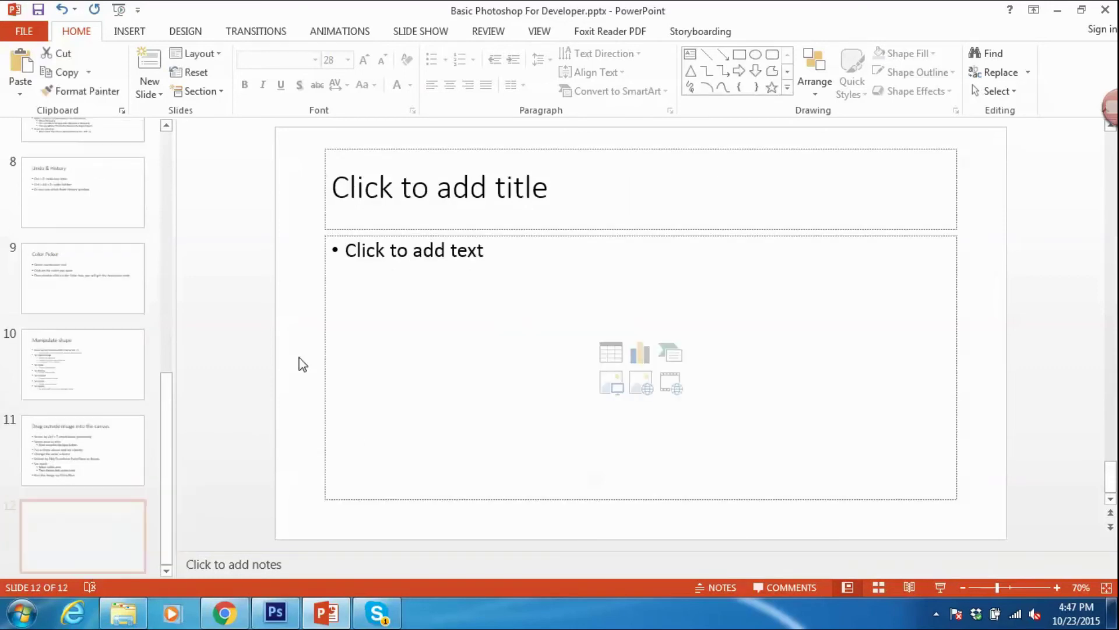
pyautogui.click(437, 187)
pyautogui.write('Group ')
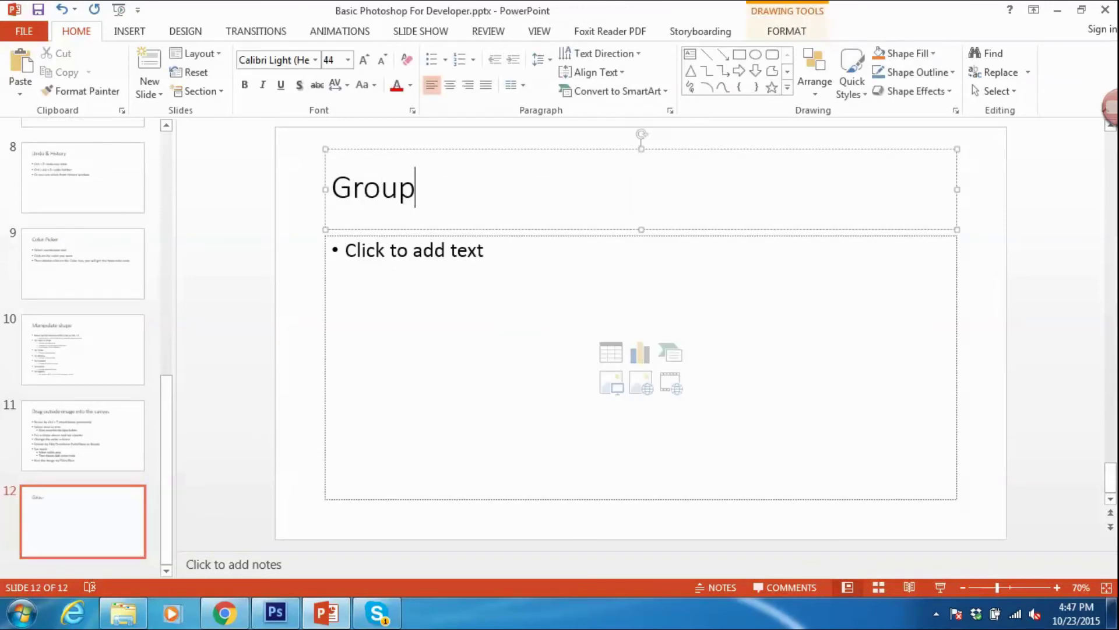
pyautogui.write('layer')
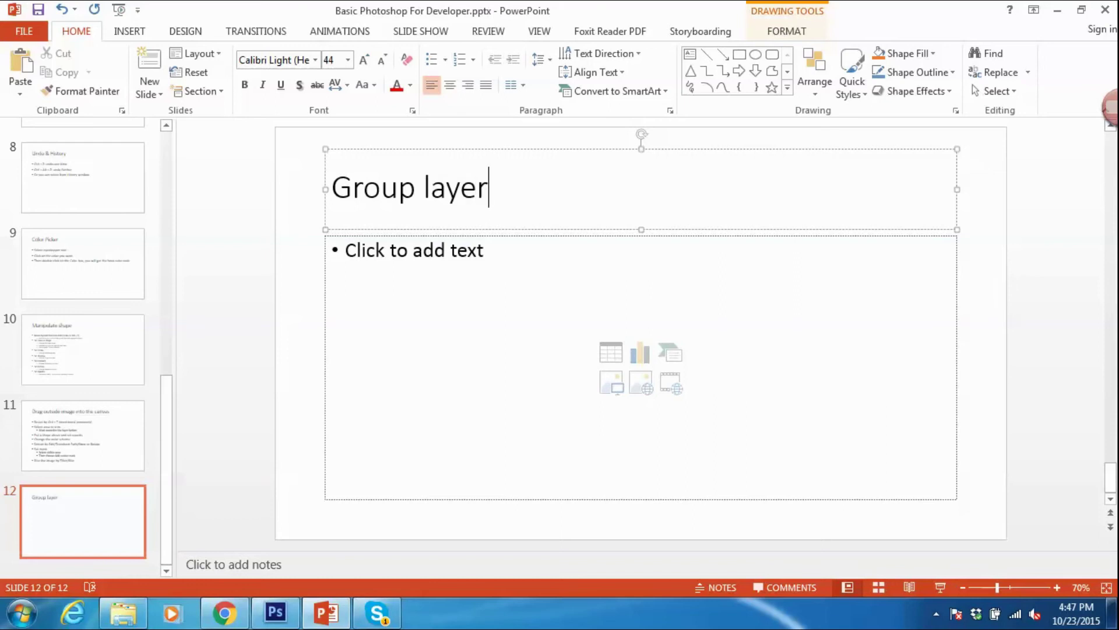
pyautogui.click(479, 251)
pyautogui.write('You  can grou')
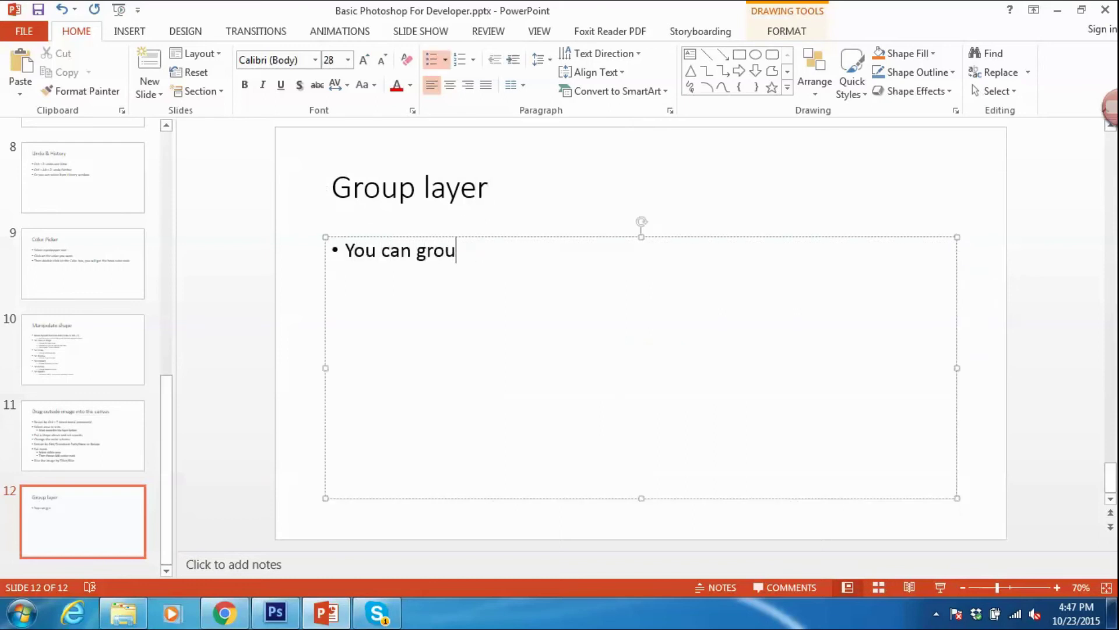
pyautogui.write('many laers for eaie')
pyautogui.press('BackSpace')
pyautogui.press('BackSpace')
pyautogui.write('sier maintenance')
# Step: Create a new layer group in Photoshop and name it Group A
pyautogui.hotkey('alt', 'Tab')
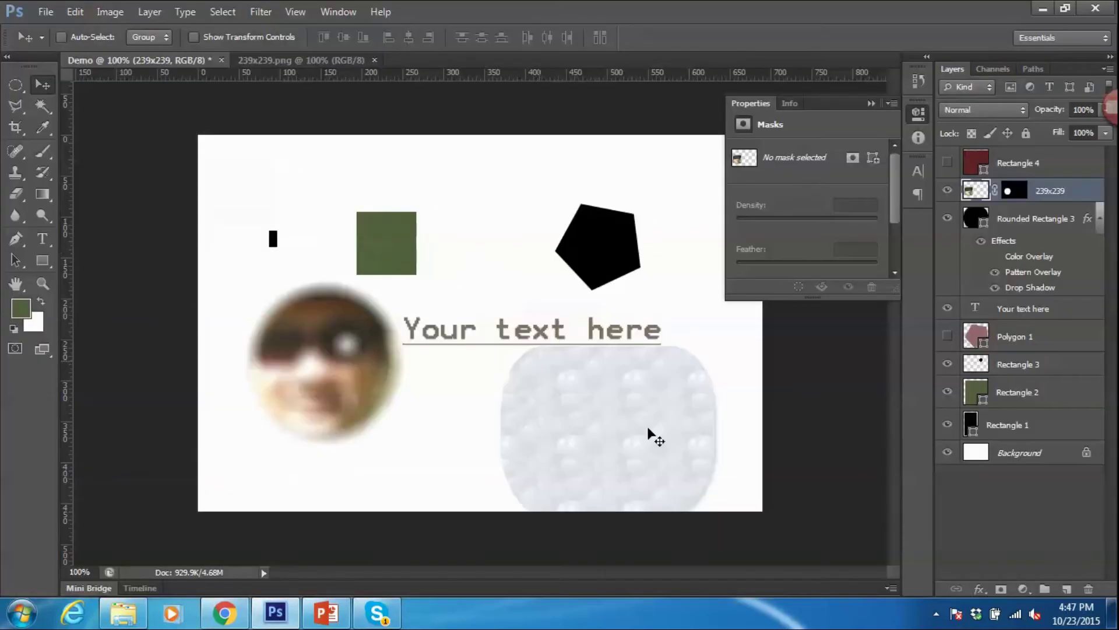
pyautogui.click(1049, 592)
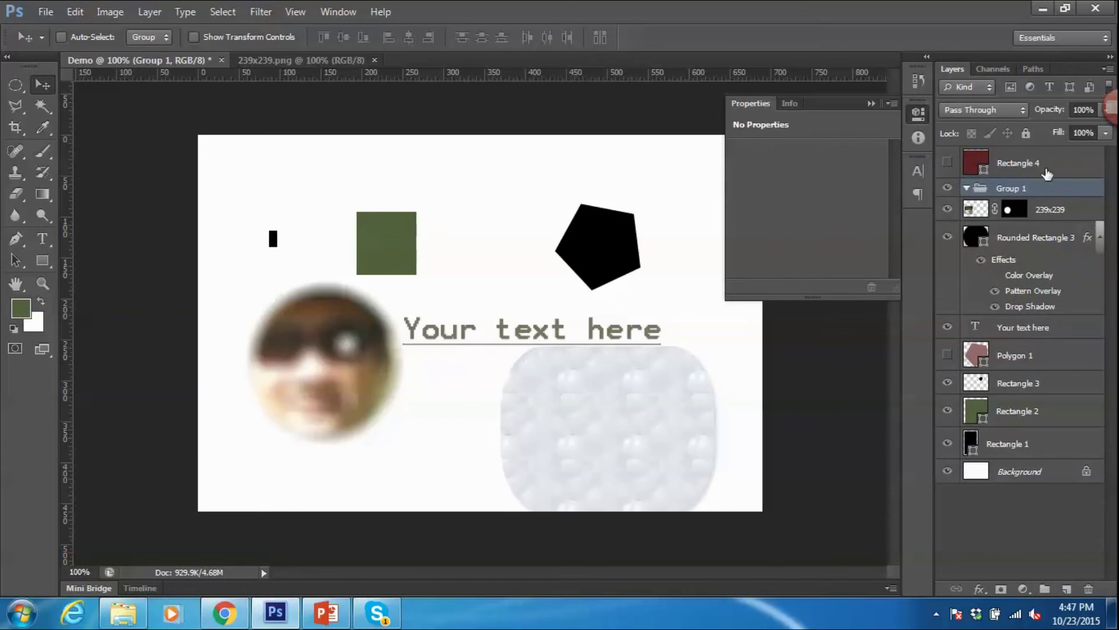
pyautogui.doubleClick(1025, 188)
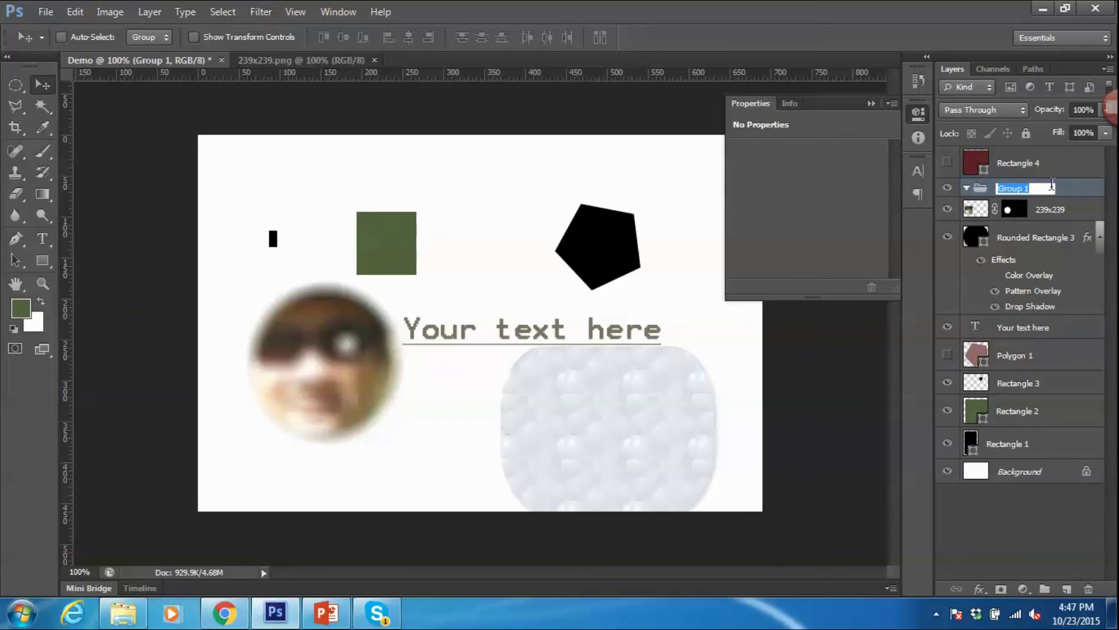
pyautogui.write('G')
pyautogui.press('Return')
# Step: Move Rectangle 4, Rectangle 3, Rectangle 2, Polygon 1 and Rectangle 1 into Group A
pyautogui.moveTo(1044, 181); pyautogui.dragTo(1049, 198)
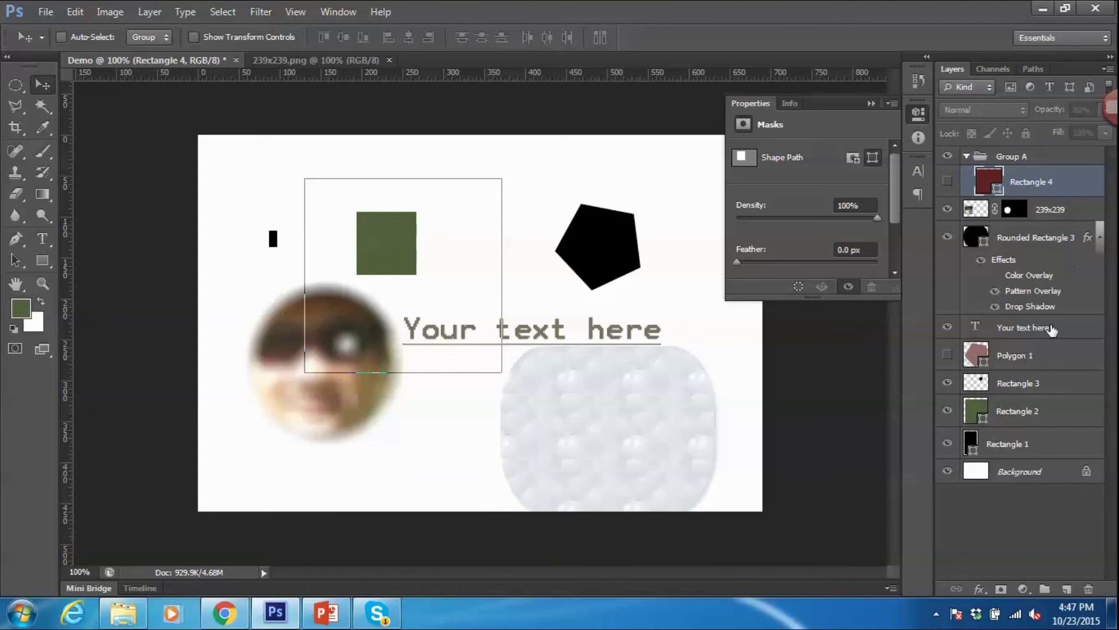
pyautogui.click(1036, 362)
pyautogui.click(1033, 387)
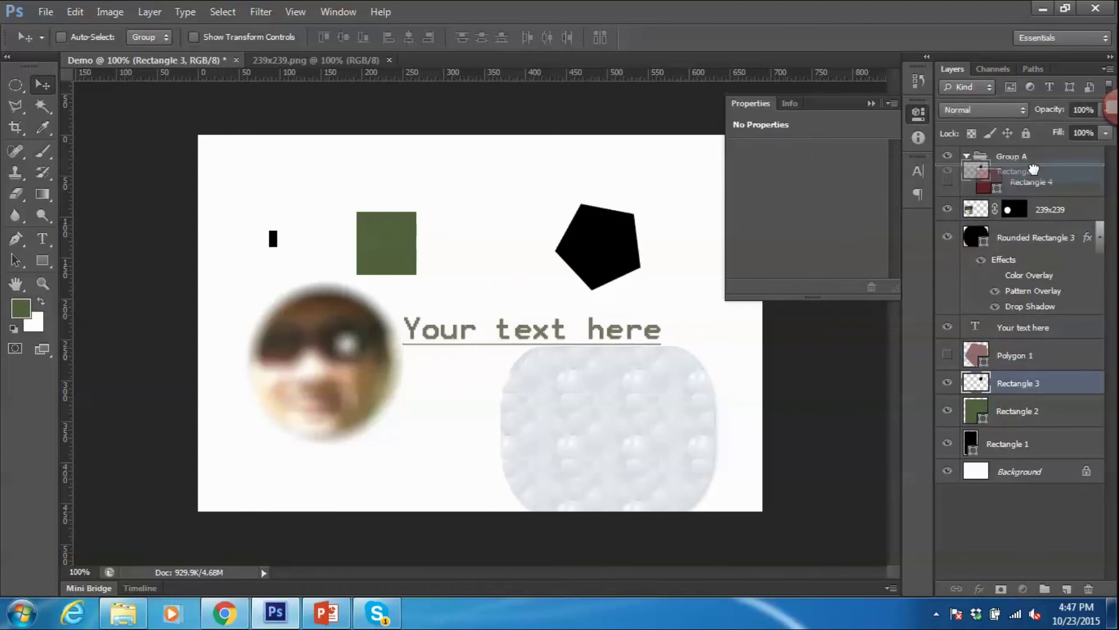
pyautogui.moveTo(1020, 407); pyautogui.dragTo(1032, 170)
pyautogui.moveTo(1015, 408); pyautogui.dragTo(1038, 163)
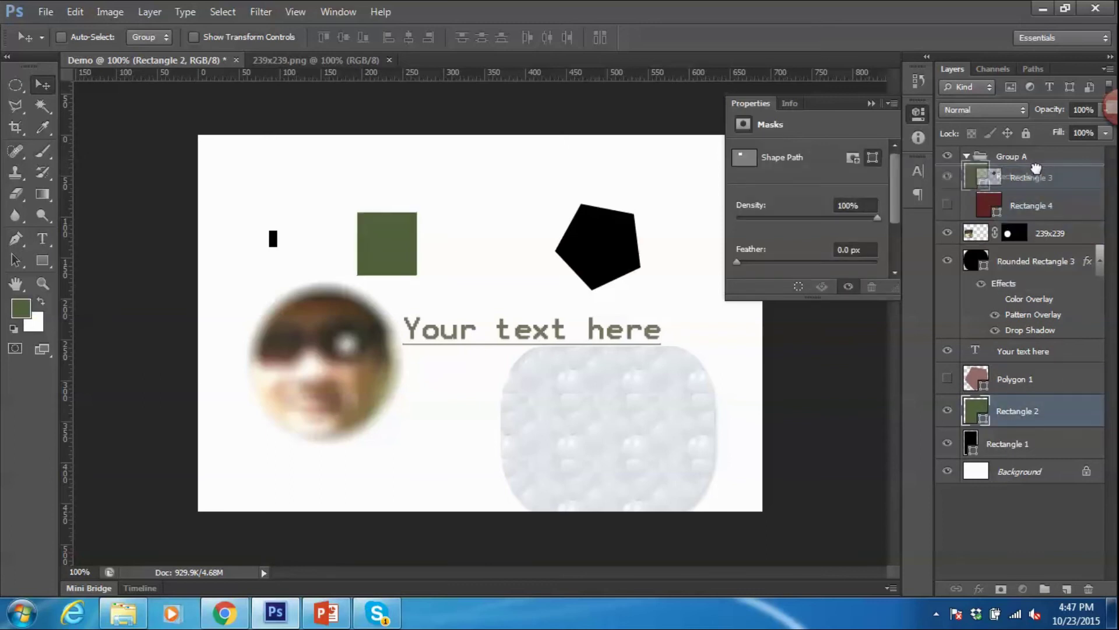
pyautogui.click(1032, 443)
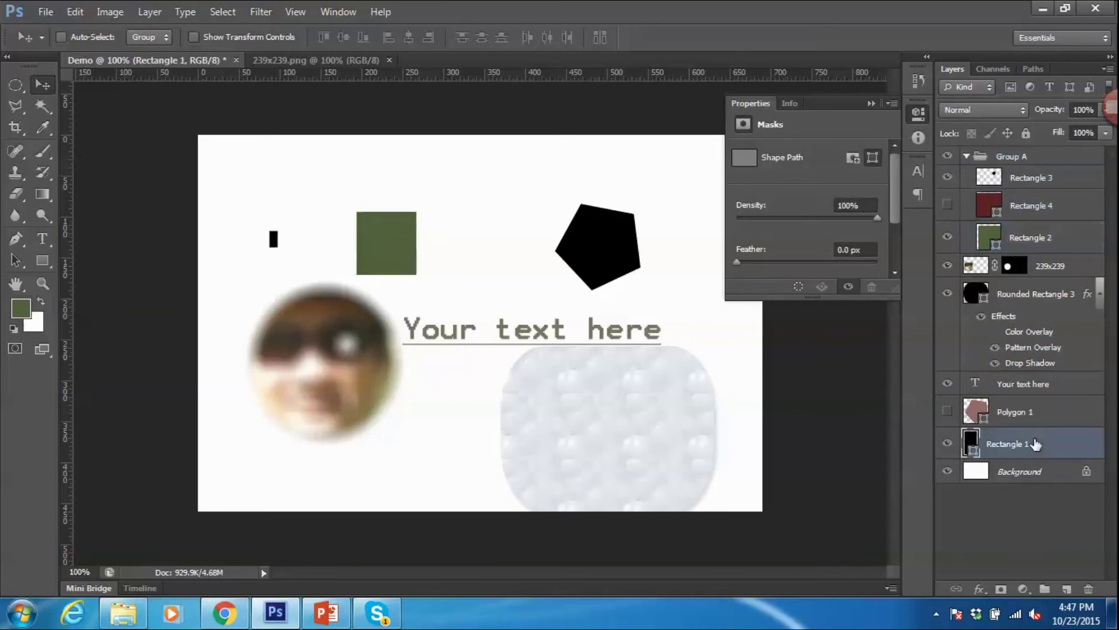
pyautogui.keyDown('shift'); pyautogui.click(1035, 414); pyautogui.keyUp('shift')
pyautogui.moveTo(1035, 414); pyautogui.dragTo(1039, 156)
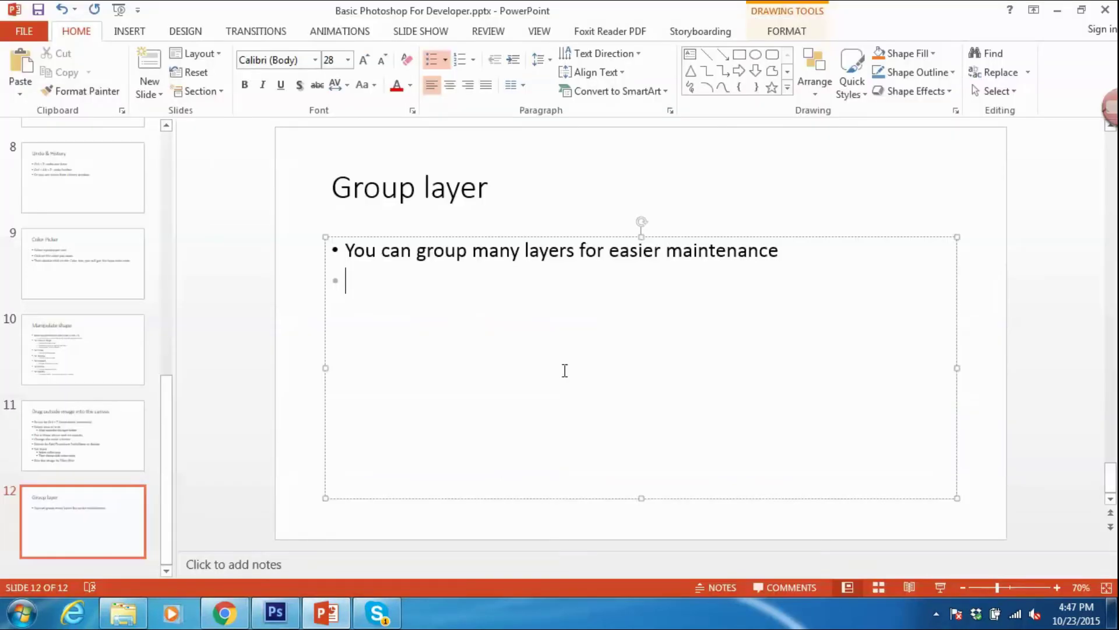
# Step: Add the bullet 'Hold ctrl to select many layers at once' and save the presentation
pyautogui.write('Hold ctrl')
pyautogui.write(' to select')
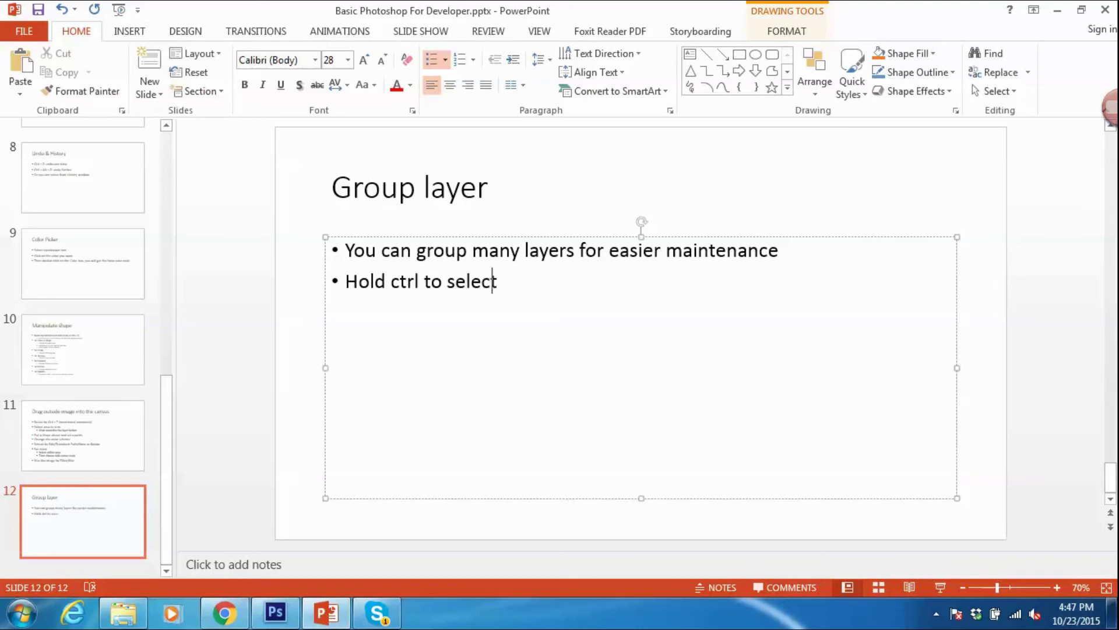
pyautogui.write(' many layers at the')
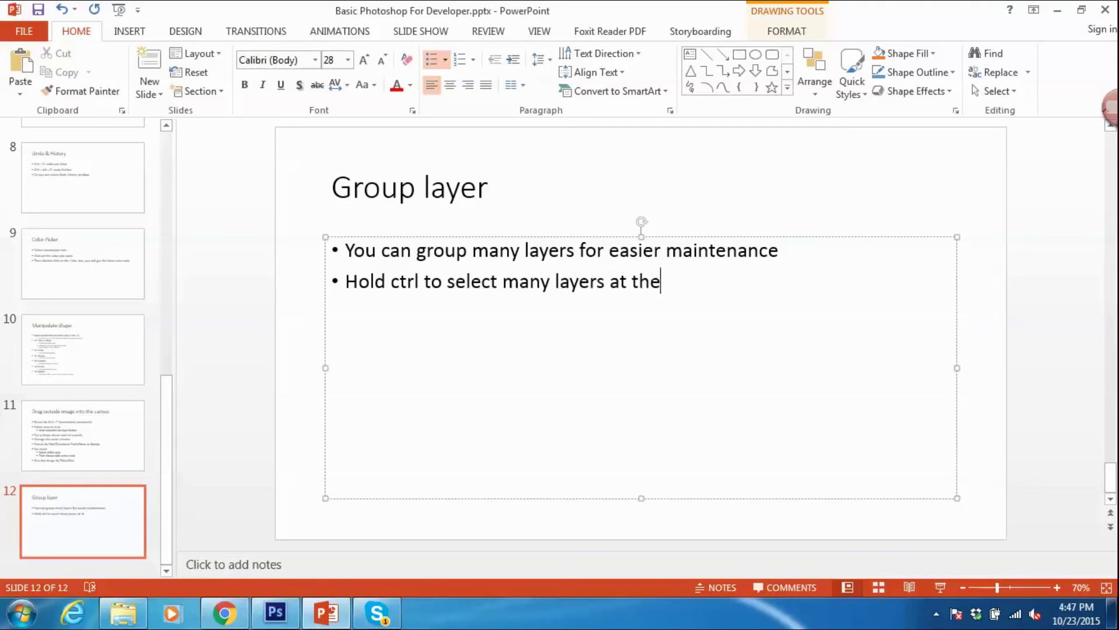
pyautogui.press('BackSpace')
pyautogui.press('BackSpace')
pyautogui.press('BackSpace')
pyautogui.write('once')
pyautogui.hotkey('ctrl', 's')
# Step: Hide and re-show Group A's contents in Photoshop to demonstrate the group
pyautogui.hotkey('alt', 'Tab')
pyautogui.click(947, 158)
pyautogui.click(946, 158)
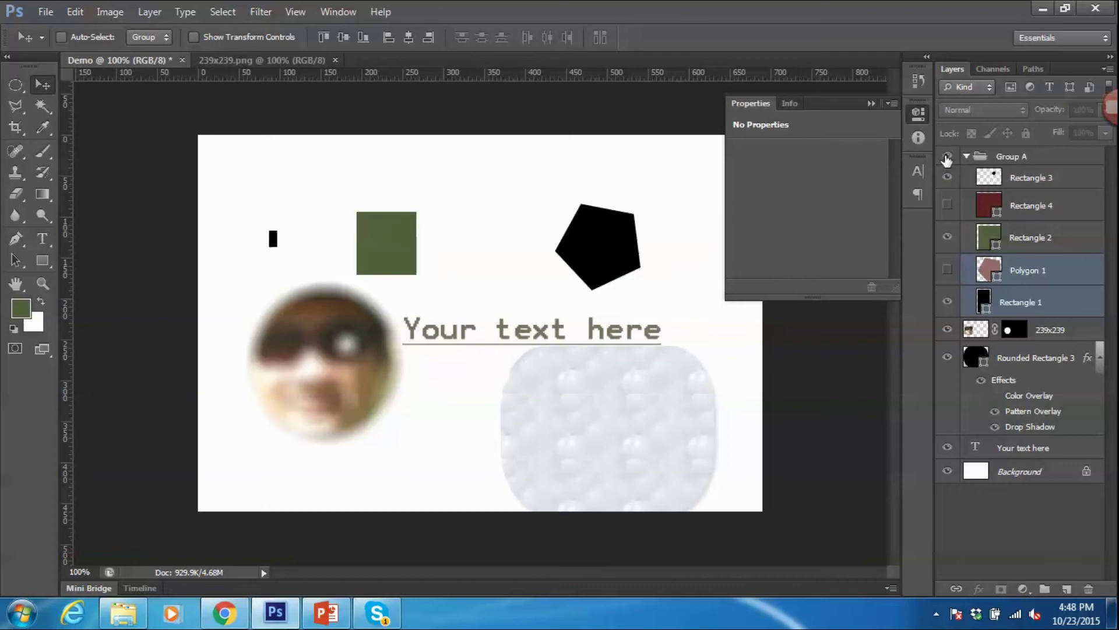
pyautogui.hotkey('alt', 'Tab')
# Step: Add the bullet 'apply anything for the whole group:' with an indented 'resize' sub-point
pyautogui.write('You can resize the hold grou')
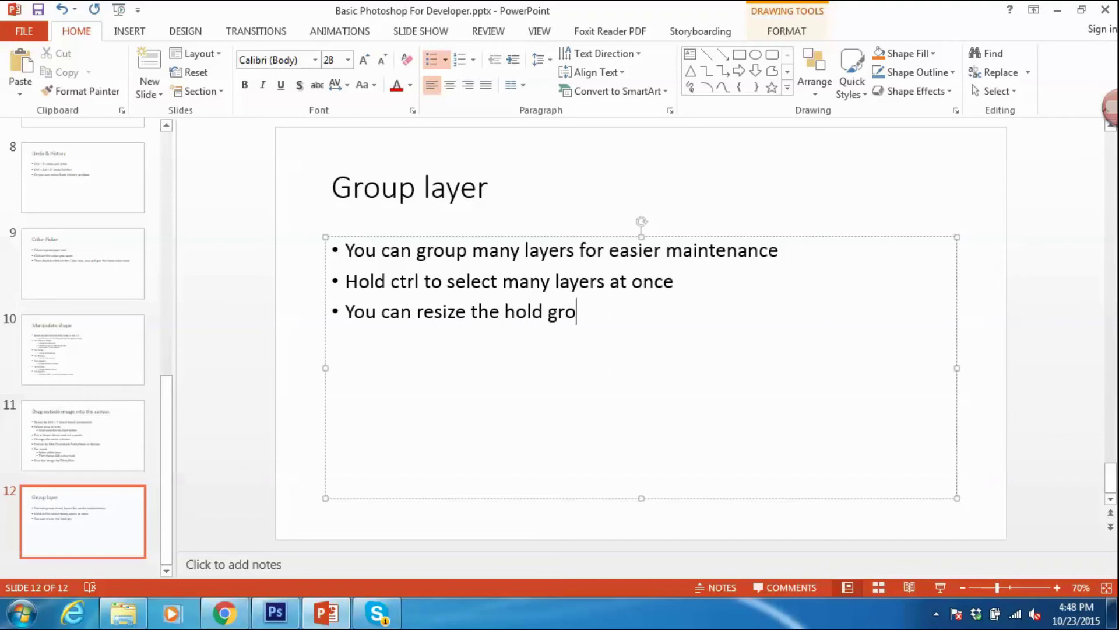
pyautogui.write('p')
pyautogui.press('BackSpace')
pyautogui.press('BackSpace')
pyautogui.press('BackSpace')
pyautogui.press('BackSpace')
pyautogui.press('BackSpace')
pyautogui.press('BackSpace')
pyautogui.press('BackSpace')
pyautogui.press('BackSpace')
pyautogui.press('BackSpace')
pyautogui.write('apply fo')
pyautogui.press('BackSpace')
pyautogui.press('BackSpace')
pyautogui.write('anything f')
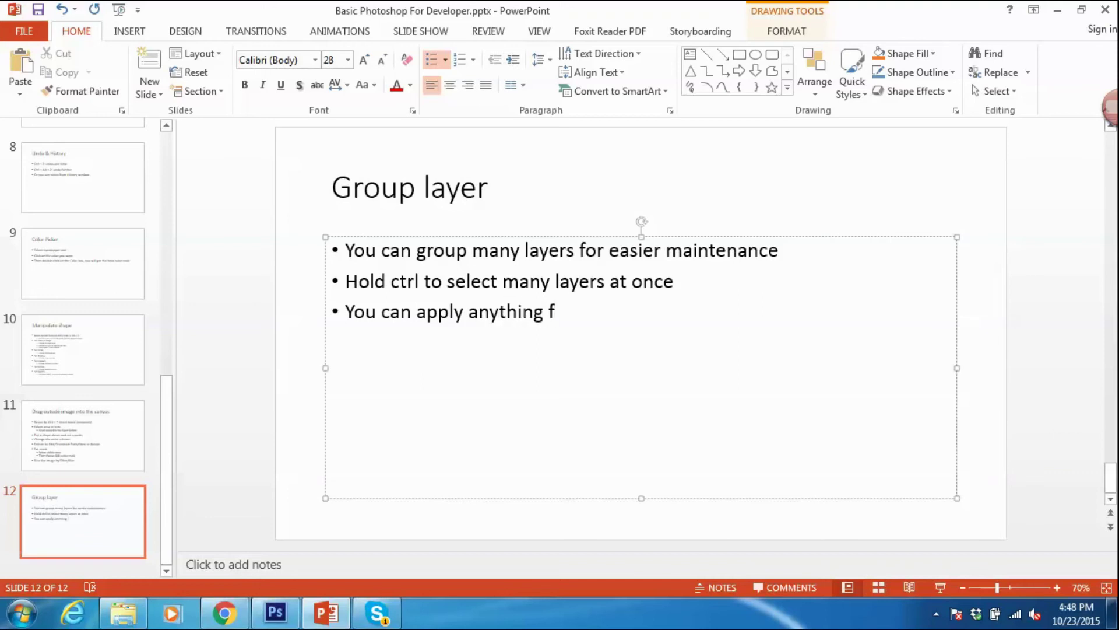
pyautogui.write('or the whol')
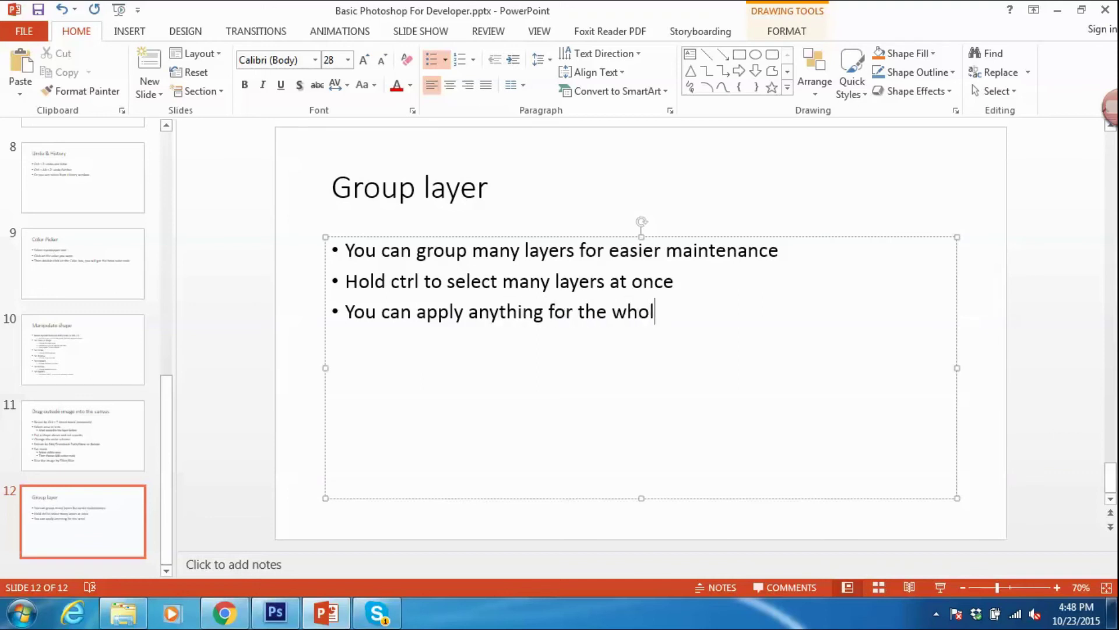
pyautogui.write('e group:')
pyautogui.press('Return')
pyautogui.press('Tab')
pyautogui.write('resi')
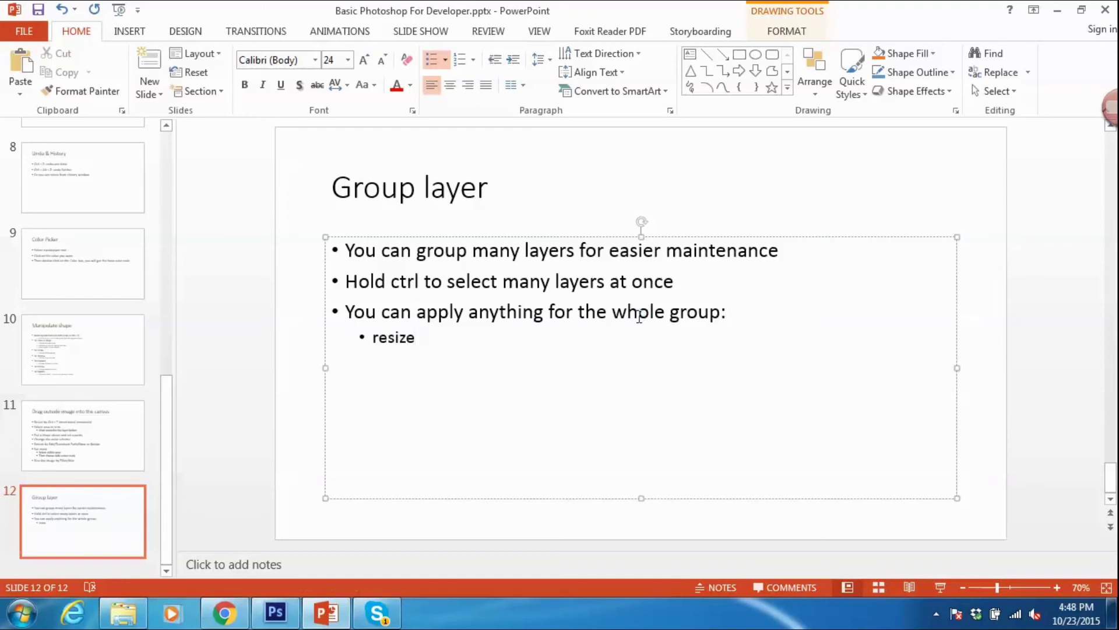
pyautogui.hotkey('alt', 'Tab')
# Step: Free-transform the whole Group A slightly, then discard the resize
pyautogui.click(1025, 158)
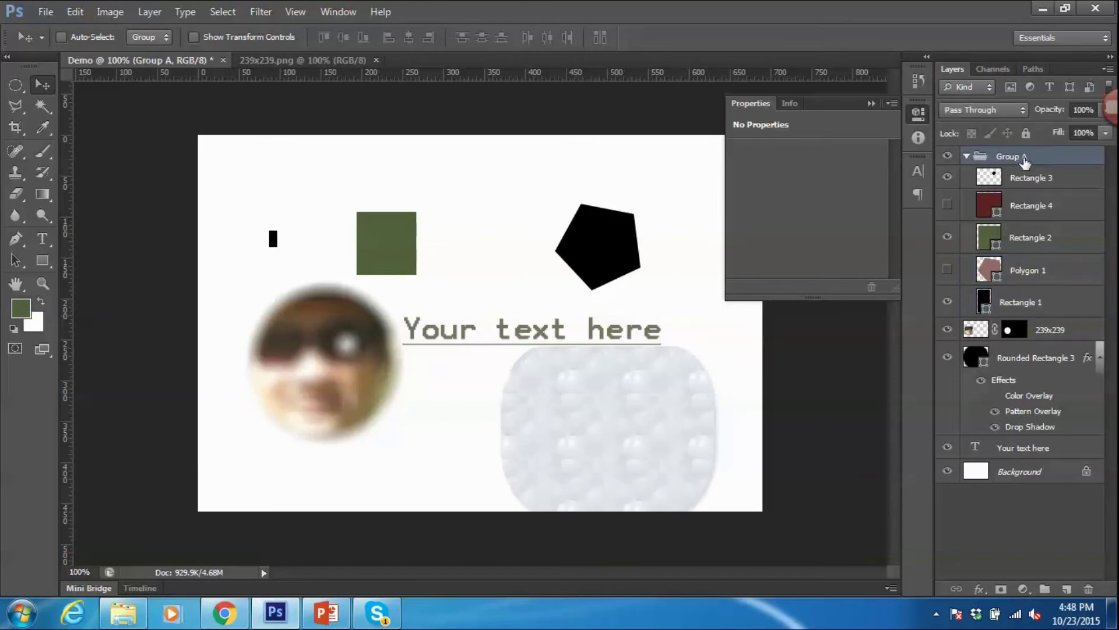
pyautogui.hotkey('ctrl', 't')
pyautogui.moveTo(642, 176); pyautogui.dragTo(644, 175)
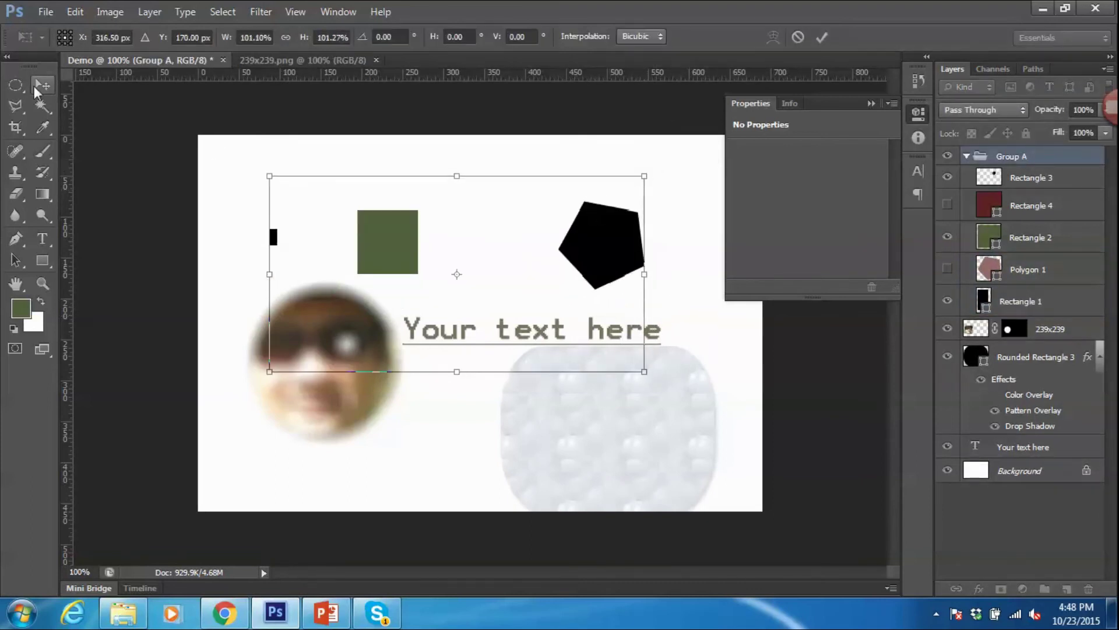
pyautogui.click(42, 84)
pyautogui.click(673, 239)
# Step: Add a 'Color overlay' sub-point under resize on the Group layer slide
pyautogui.hotkey('alt', 'Tab')
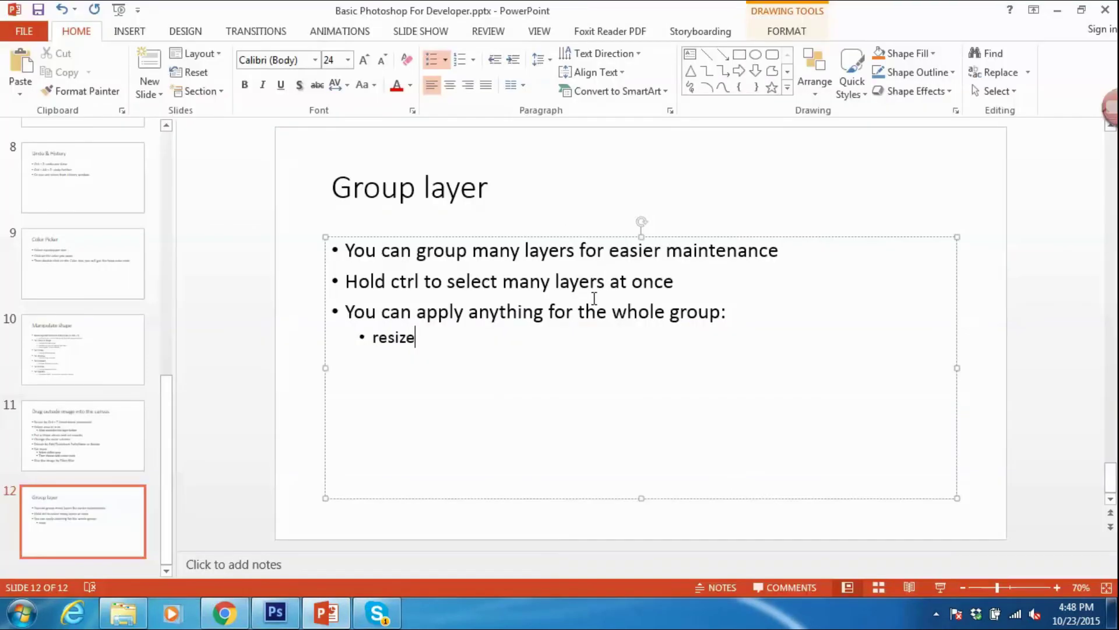
pyautogui.press('Return')
pyautogui.write('Co')
pyautogui.write('rlay')
pyautogui.press('Return')
pyautogui.hotkey('alt', 'Tab')
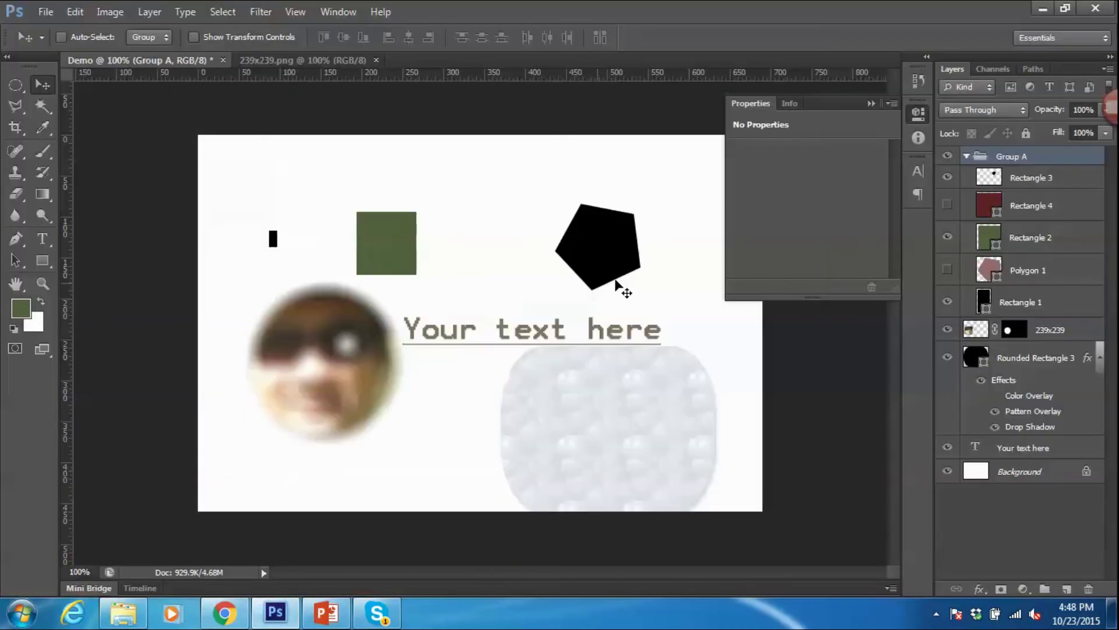
# Step: Apply a pure red Color Overlay layer style to Group A
pyautogui.doubleClick(1091, 161)
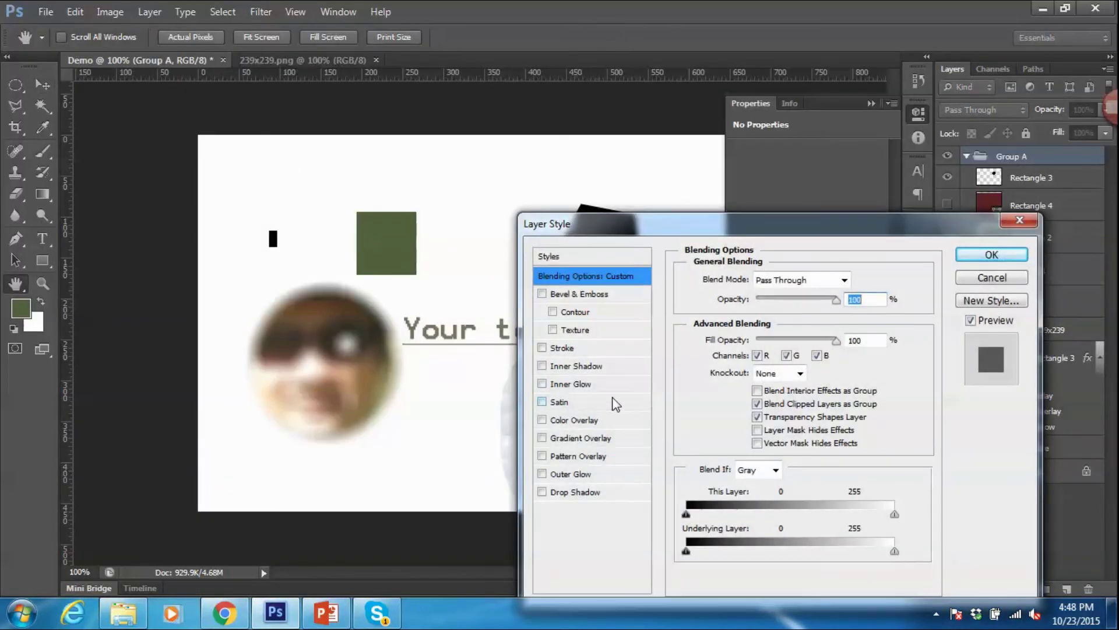
pyautogui.click(583, 419)
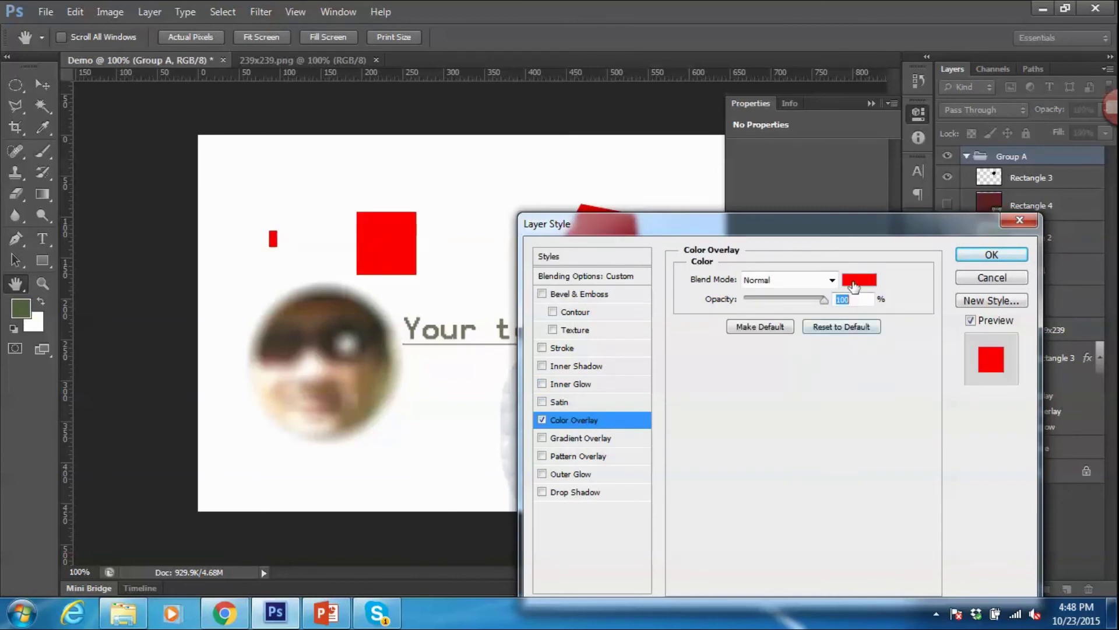
pyautogui.click(859, 279)
pyautogui.moveTo(632, 370)
pyautogui.mouseDown()
pyautogui.moveTo(752, 393)
pyautogui.moveTo(667, 302)
pyautogui.moveTo(730, 407)
pyautogui.moveTo(655, 332)
pyautogui.moveTo(759, 316)
pyautogui.mouseUp()
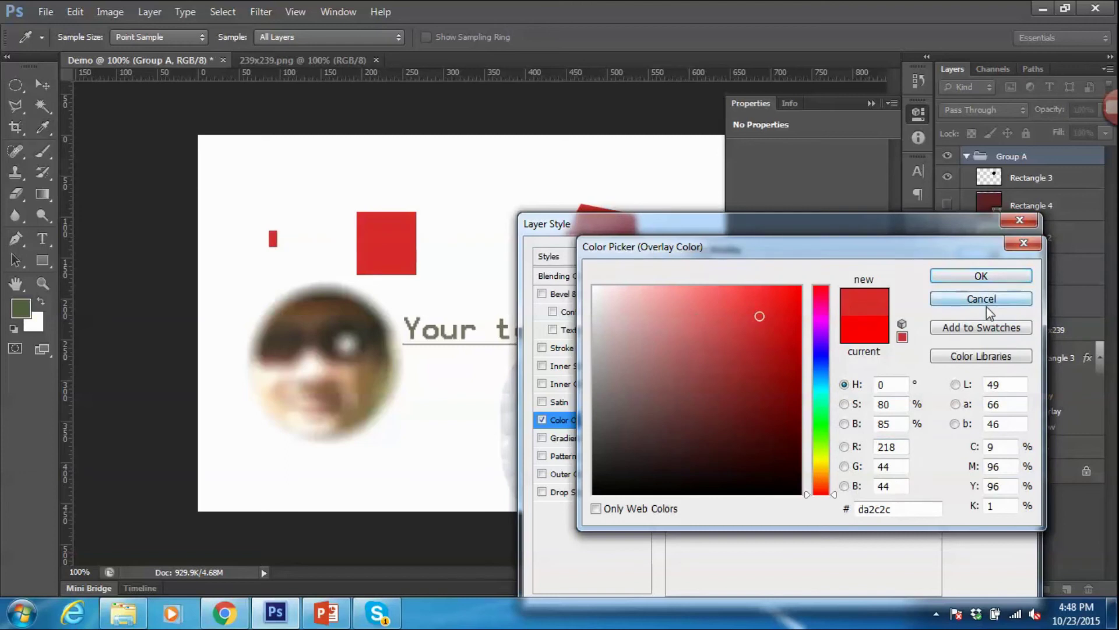
pyautogui.click(986, 303)
pyautogui.click(995, 260)
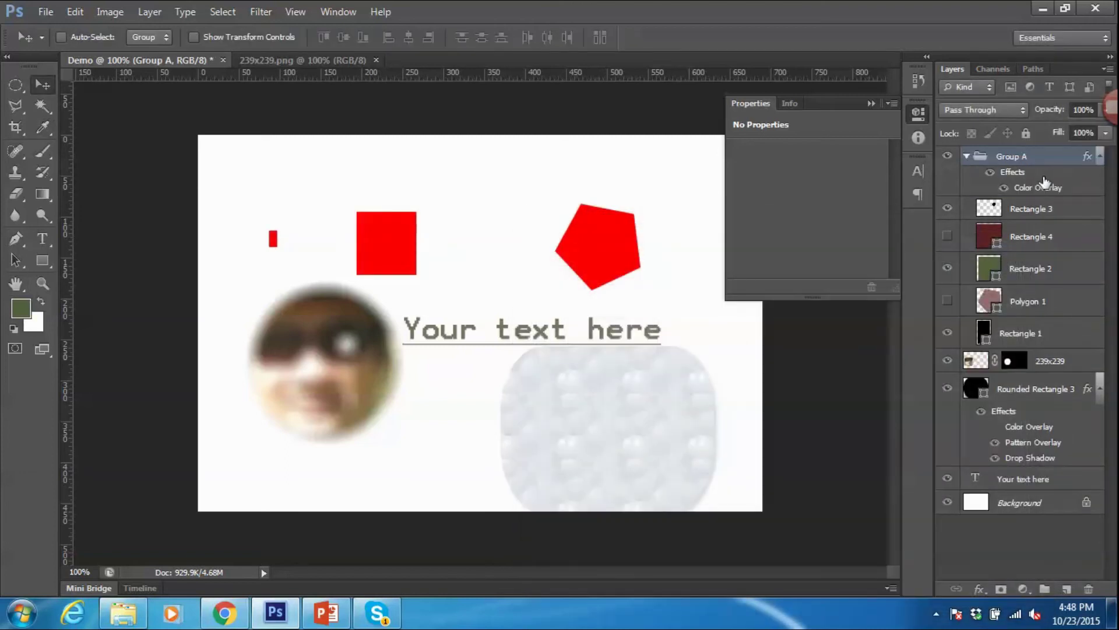
# Step: Hide Group A's colour overlay effect and cancel the save prompt
pyautogui.click(1003, 187)
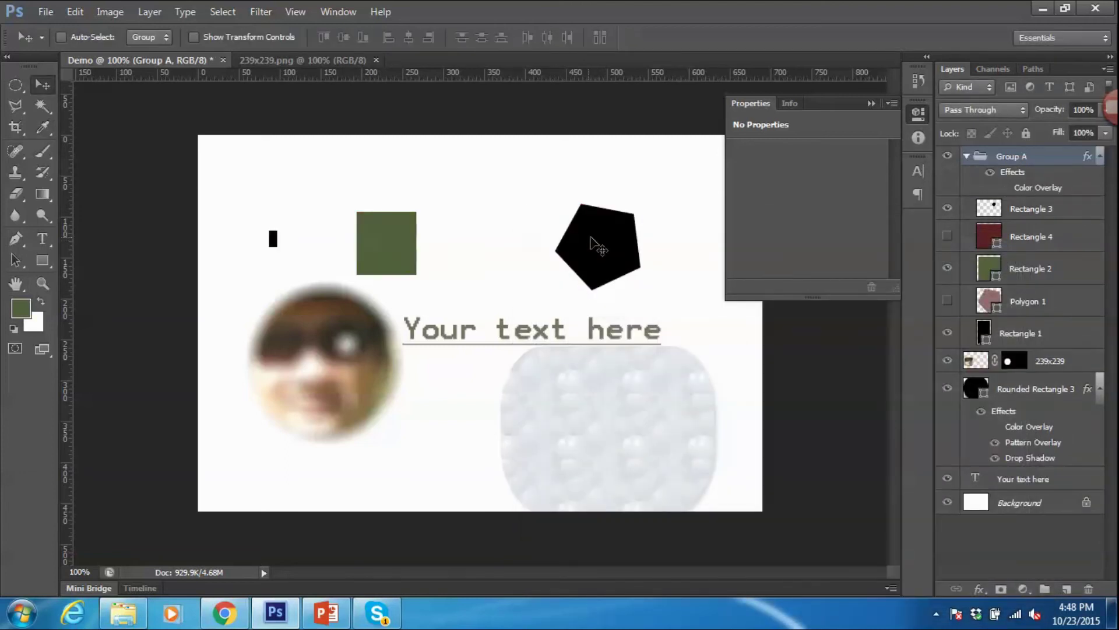
pyautogui.hotkey('ctrl', 's')
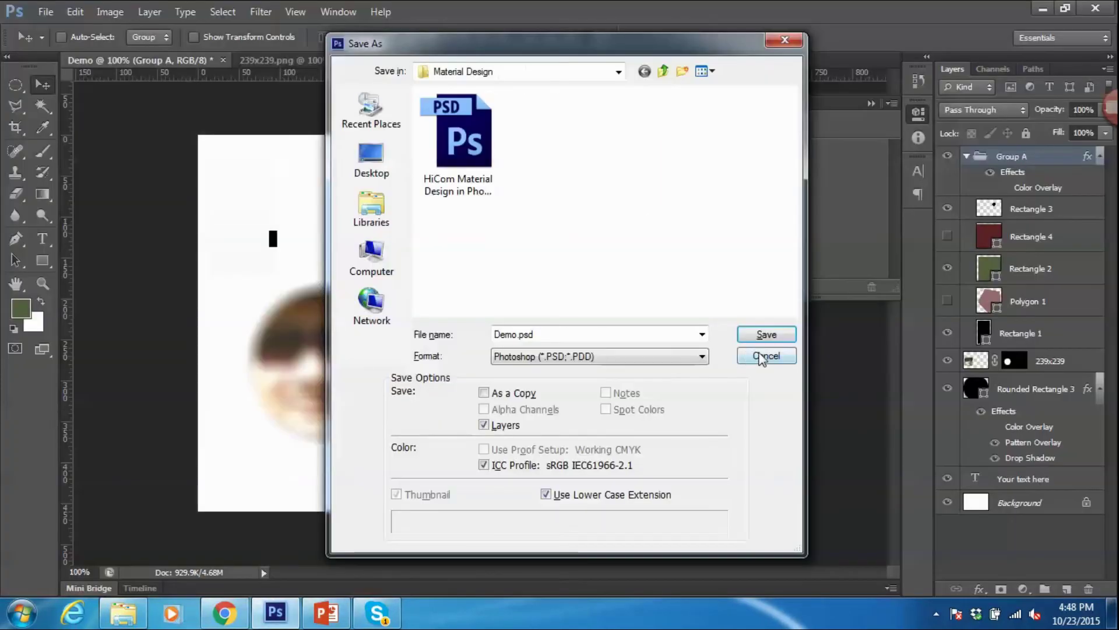
pyautogui.click(761, 357)
# Step: End the Group layer slide's list with 'Etc.' and review slides 11 and 12
pyautogui.write('e')
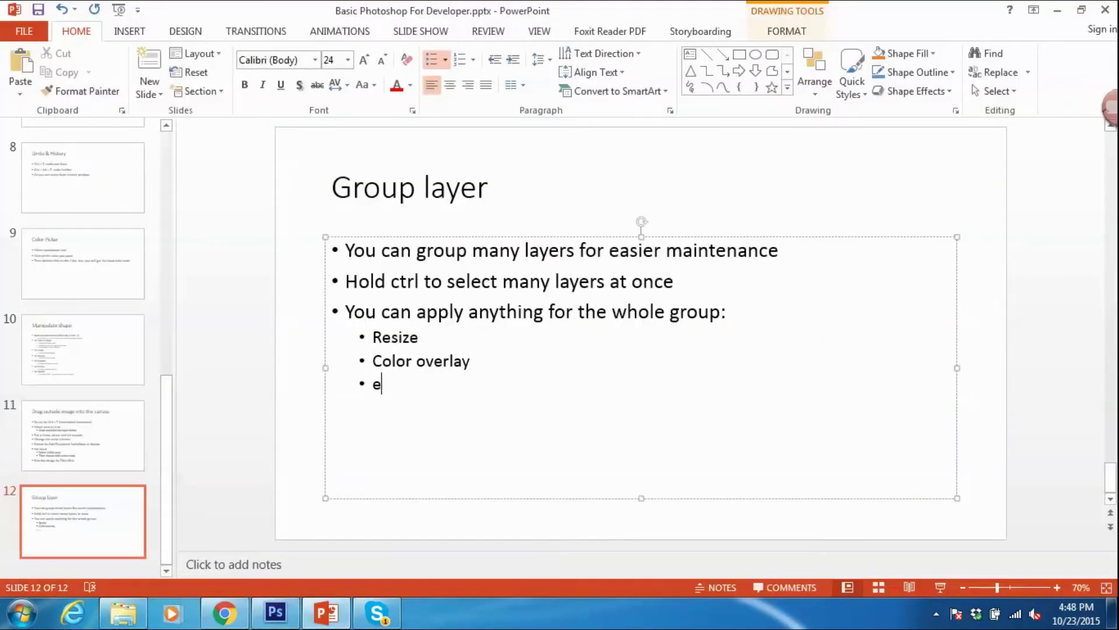
pyautogui.write('.')
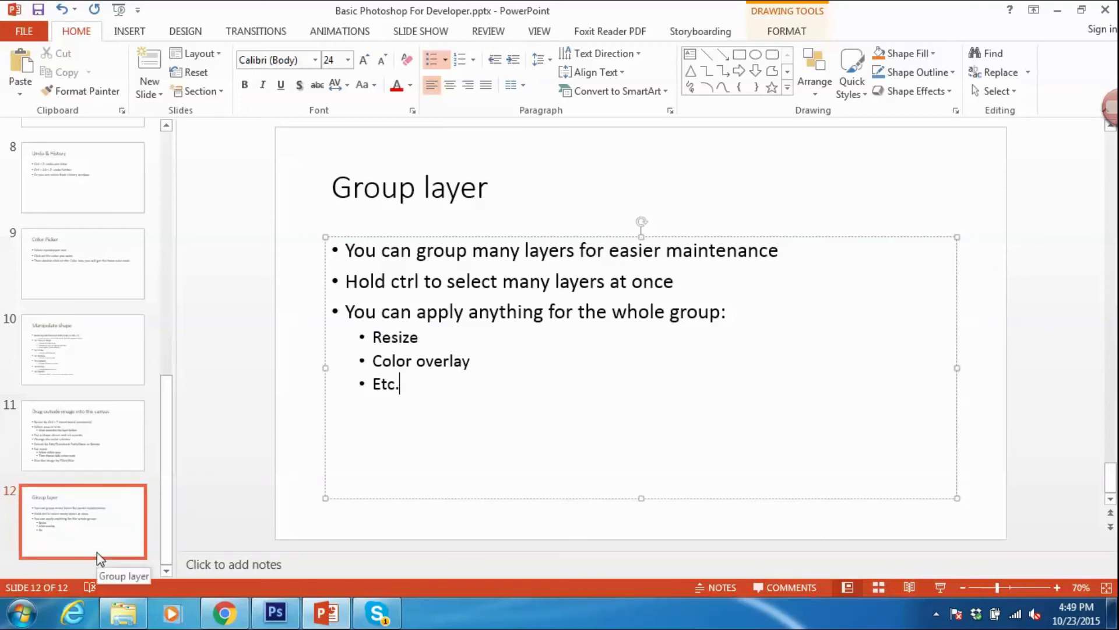
pyautogui.click(89, 464)
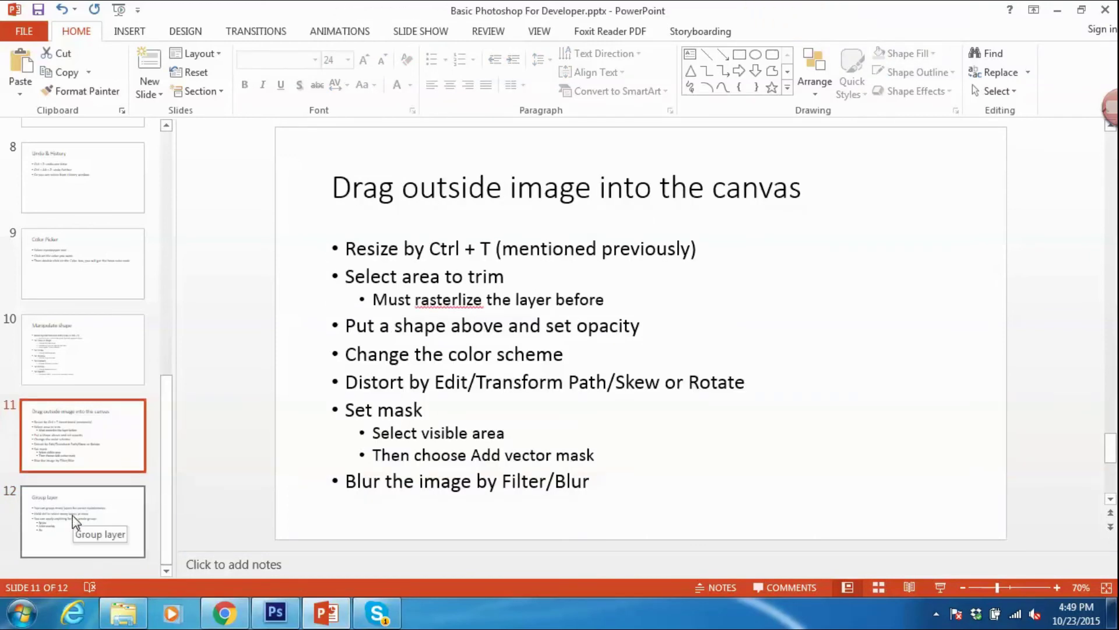
pyautogui.click(73, 516)
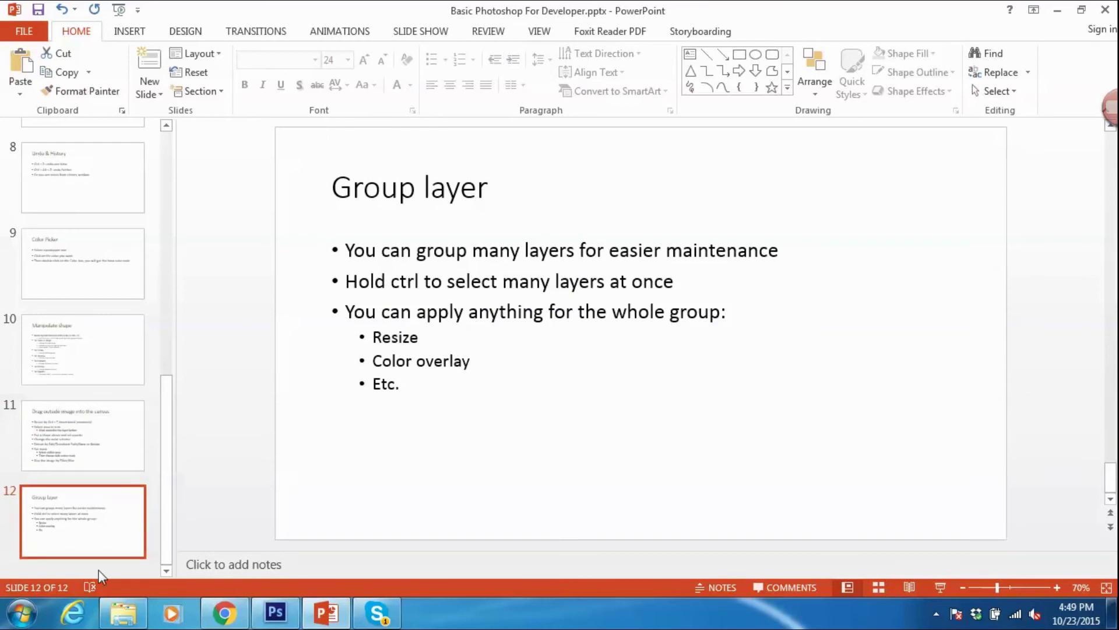
pyautogui.click(101, 463)
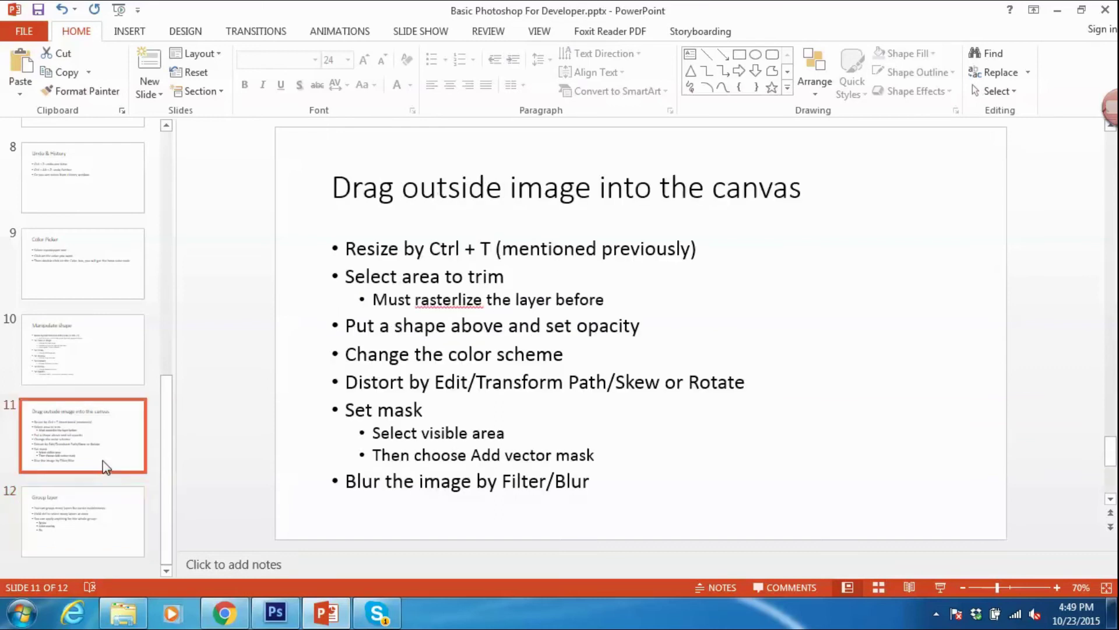
pyautogui.click(99, 526)
# Step: Insert a new slide 13 after Group layer, titled 'iCons'
pyautogui.rightClick(120, 564)
pyautogui.click(169, 535)
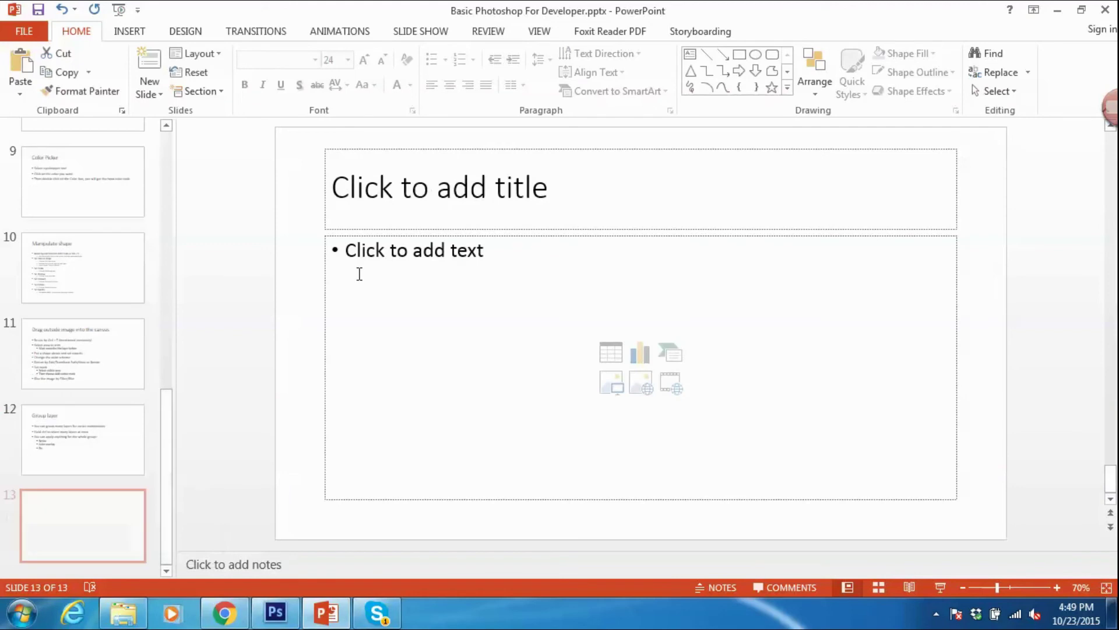
pyautogui.click(369, 206)
pyautogui.write('Cons')
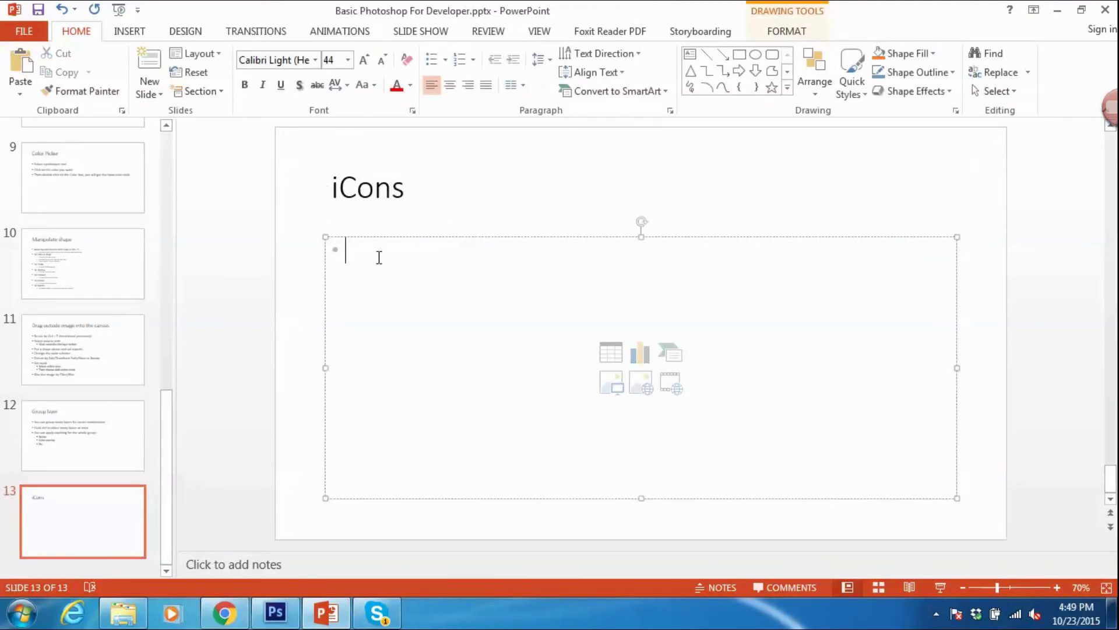
pyautogui.click(380, 255)
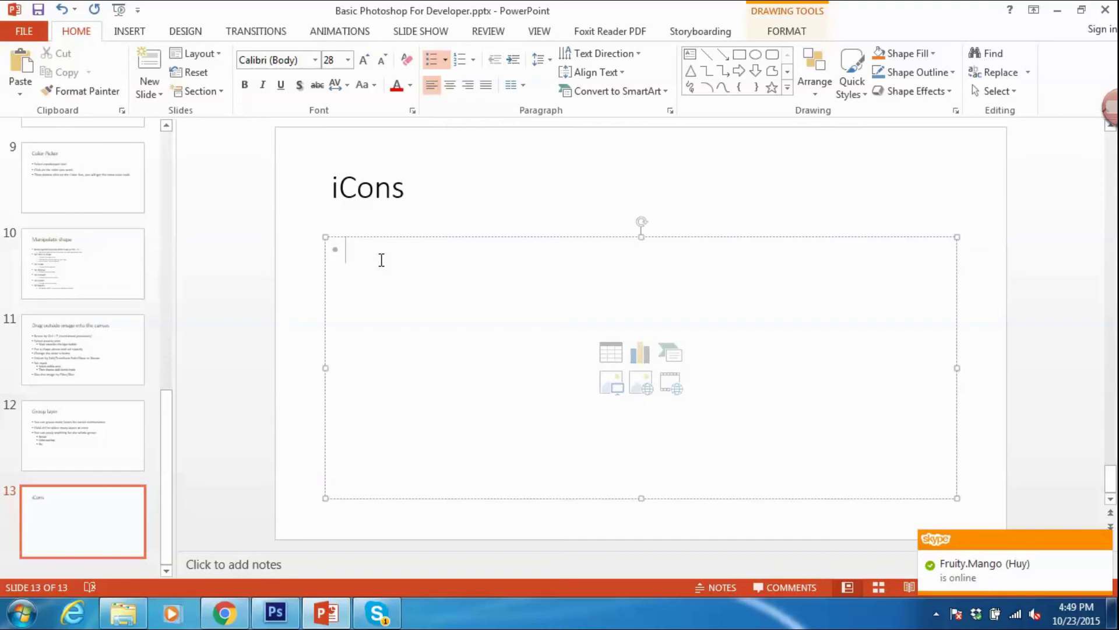
# Step: Browse from Designs into the Material Design folder and select send.png
pyautogui.click(123, 612)
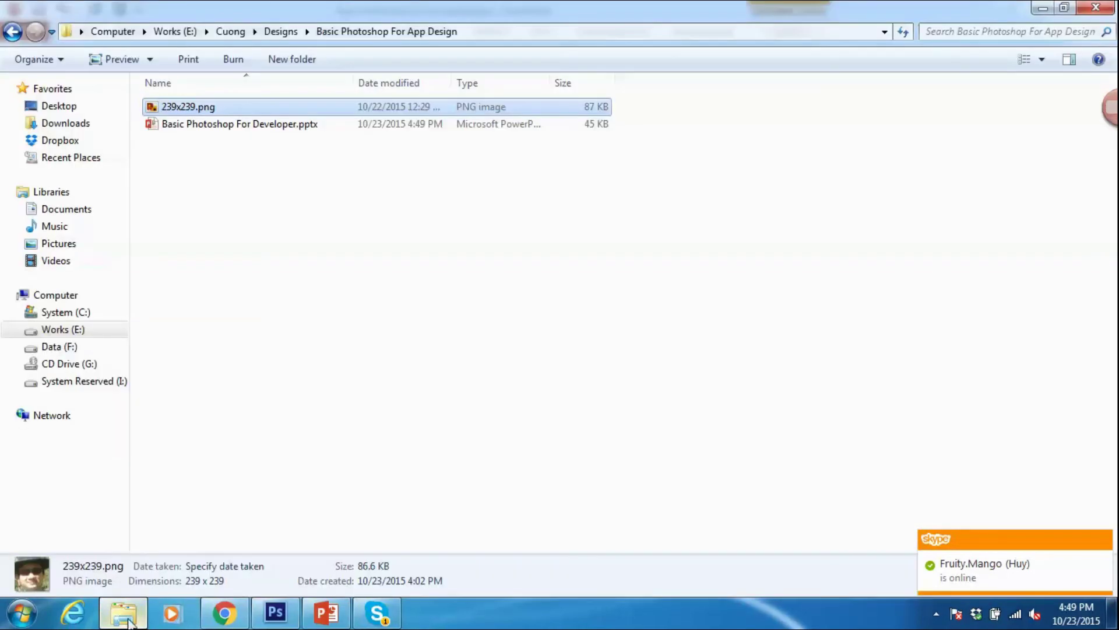
pyautogui.click(280, 31)
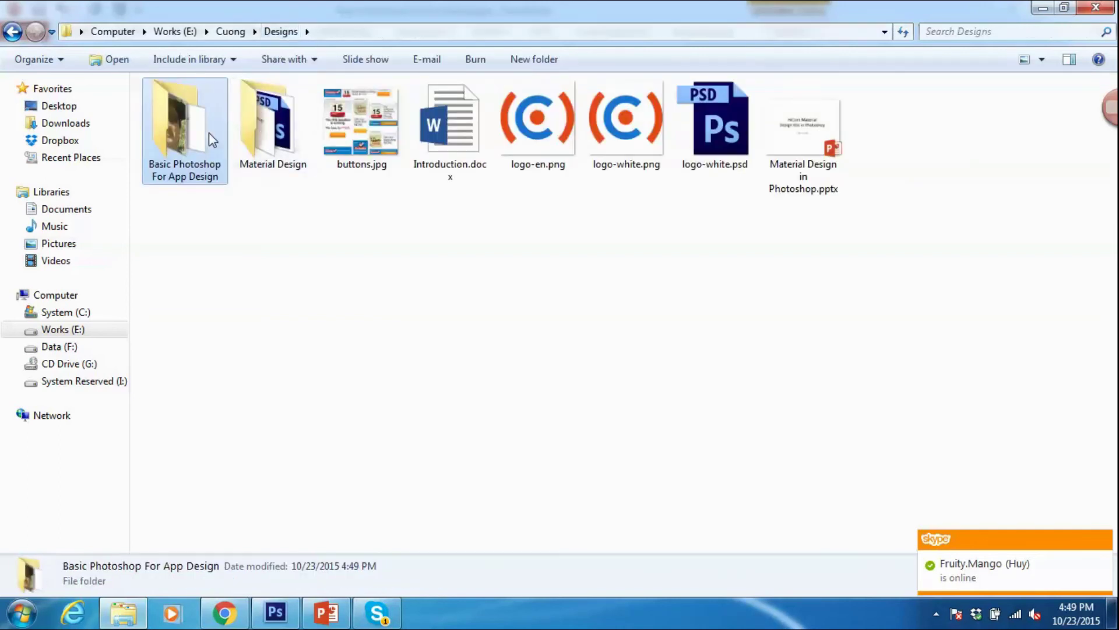
pyautogui.doubleClick(209, 132)
pyautogui.click(281, 32)
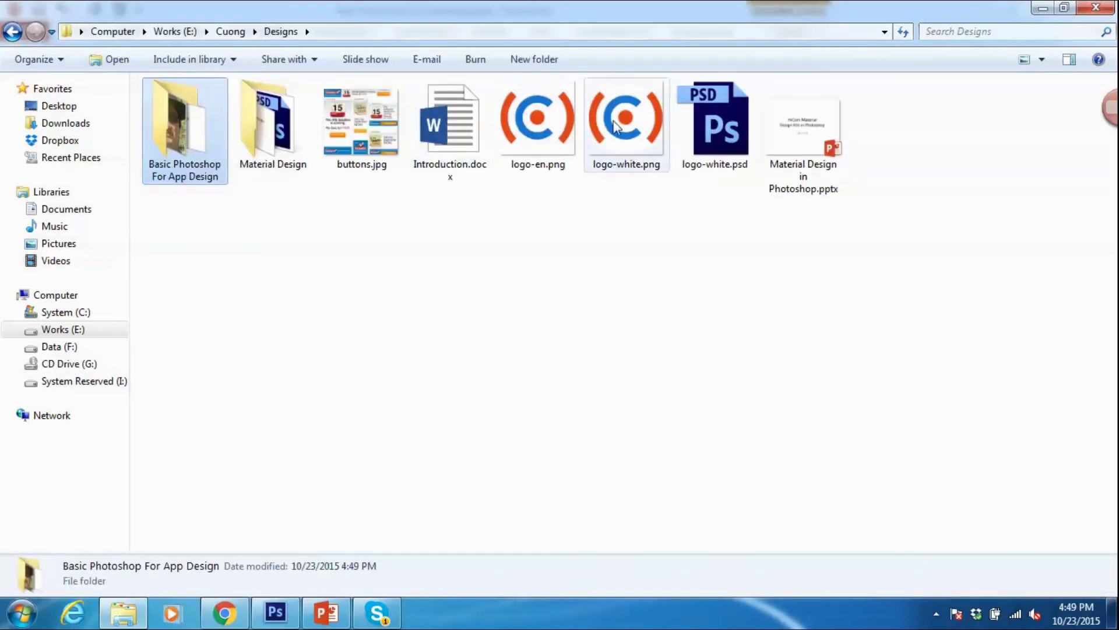
pyautogui.doubleClick(294, 121)
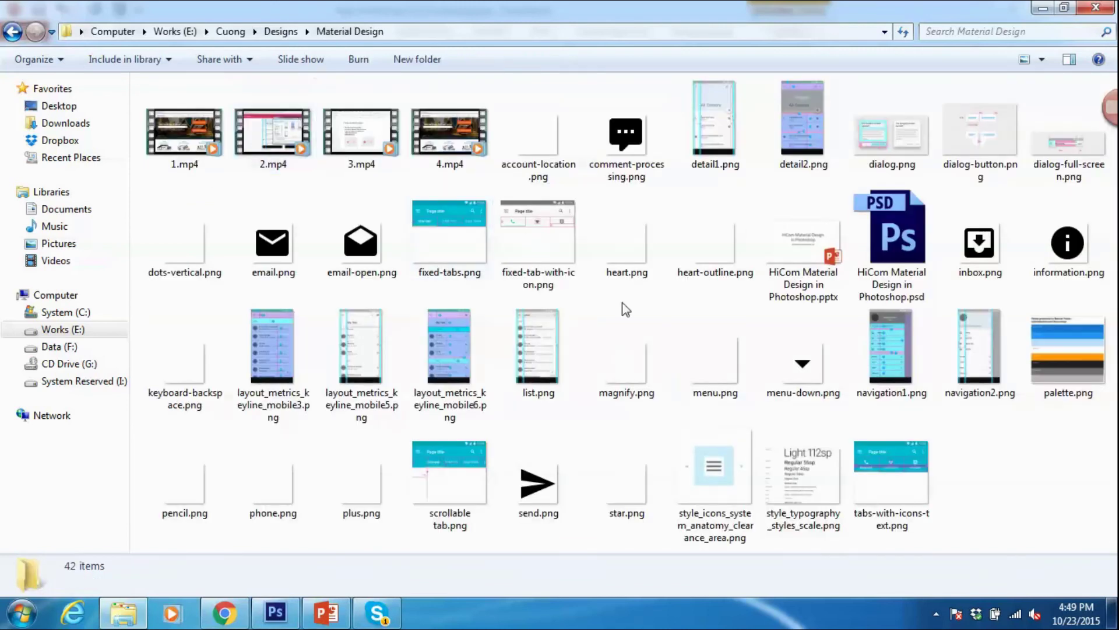
pyautogui.click(625, 317)
pyautogui.click(548, 488)
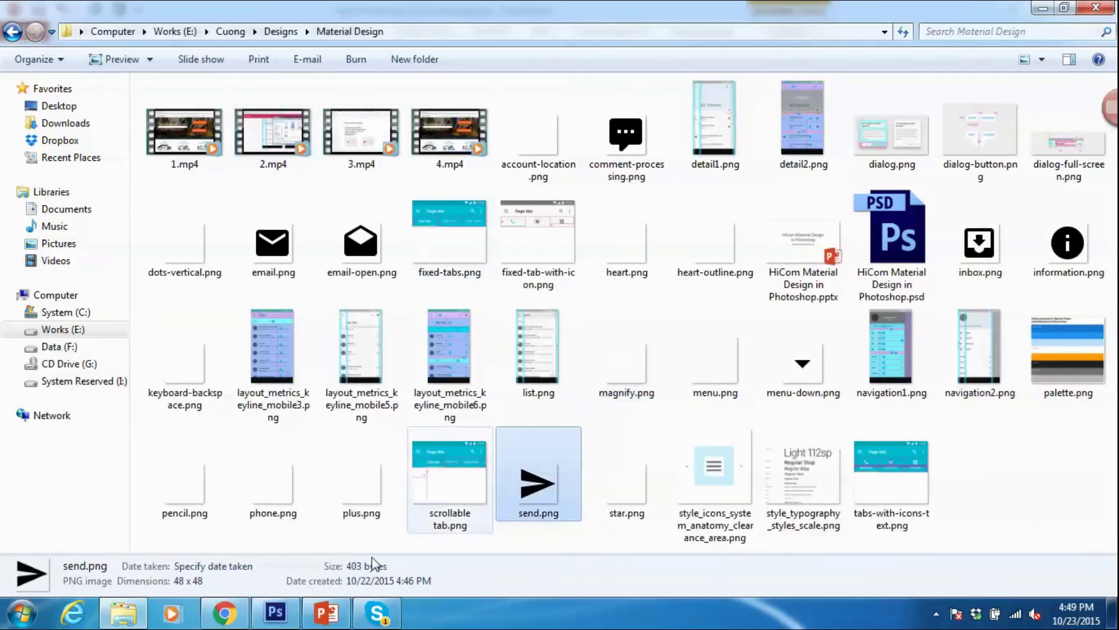
pyautogui.click(327, 612)
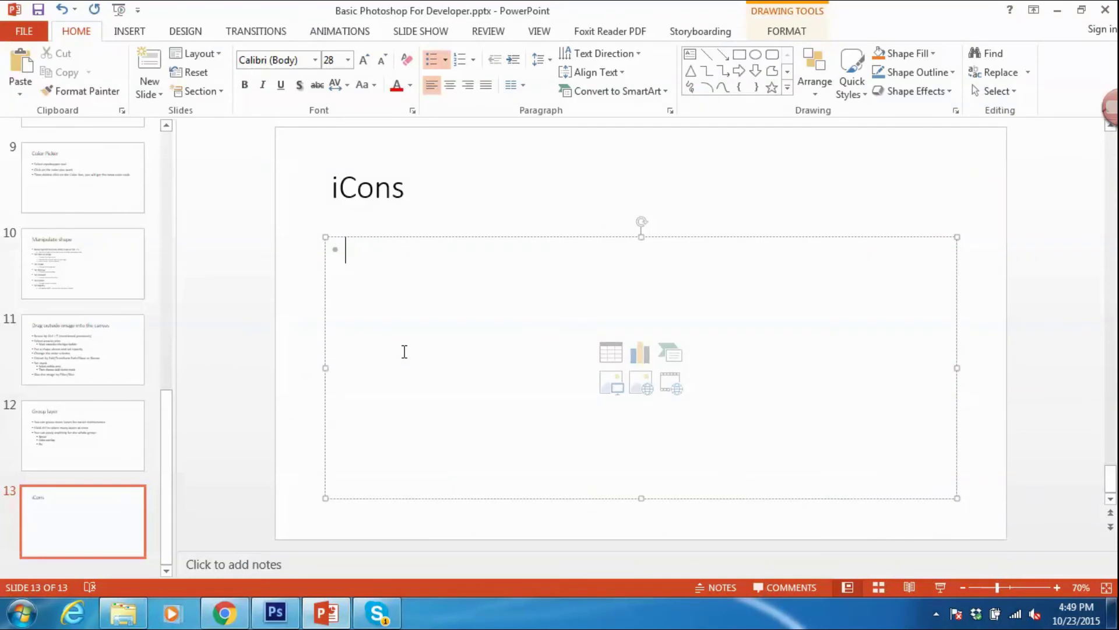
# Step: Add bullets on dragging an icon into the canvas, with 'resize (ctrl T)' and overlay/opacity sub-points
pyautogui.write('Ji')
pyautogui.write('ust like working ')
pyautogui.write('with the image ')
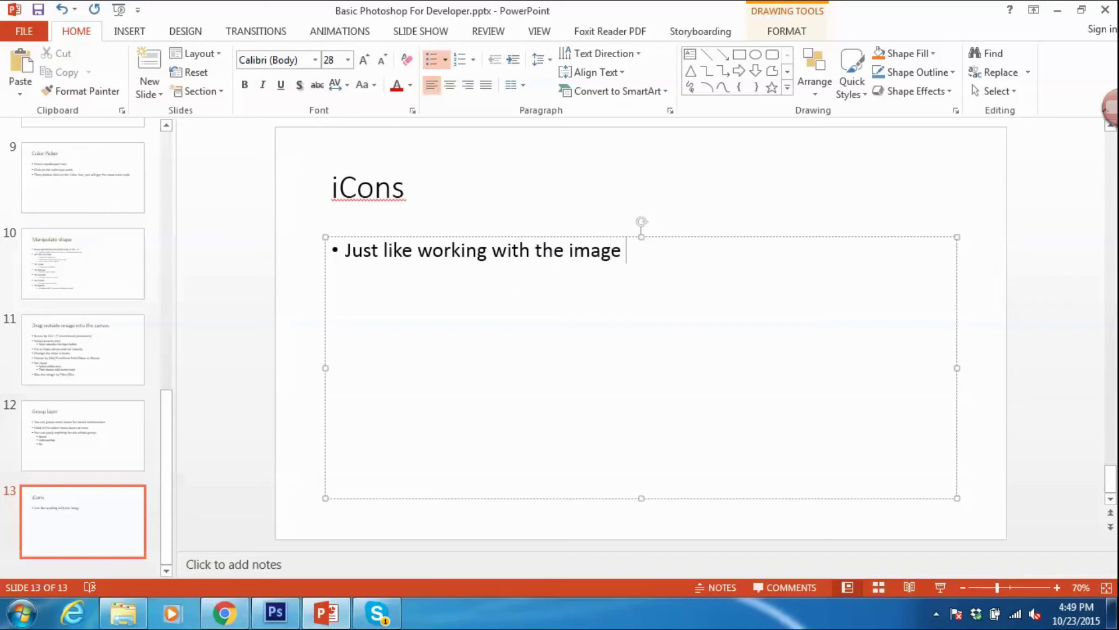
pyautogui.write('Drag')
pyautogui.write('int')
pyautogui.press('BackSpace')
pyautogui.press('BackSpace')
pyautogui.press('BackSpace')
pyautogui.press('BackSpace')
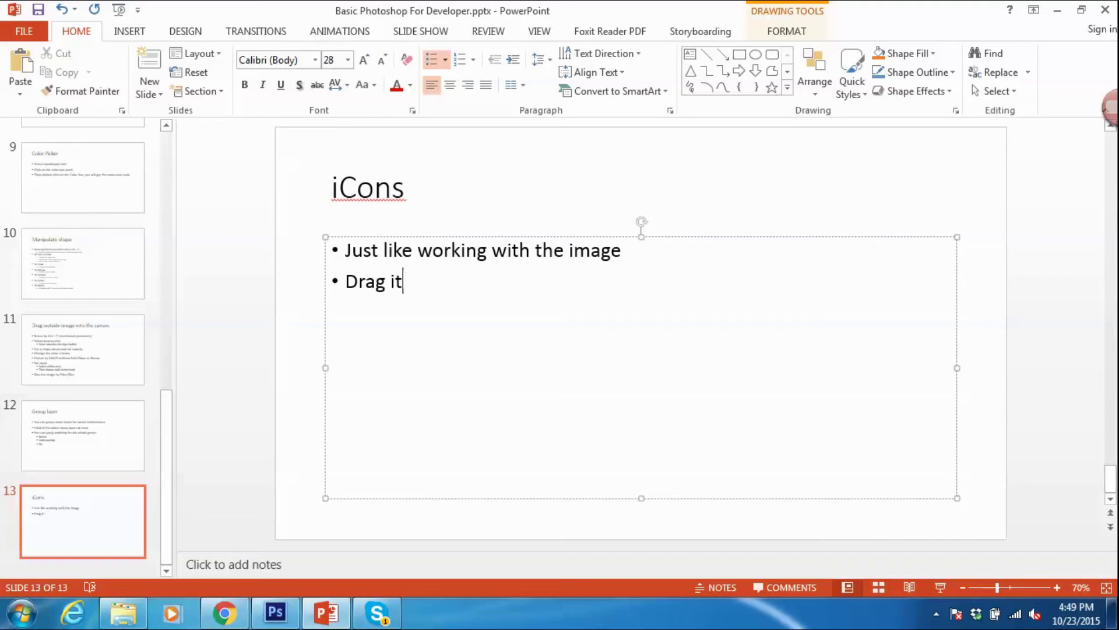
pyautogui.write('con into the canvas')
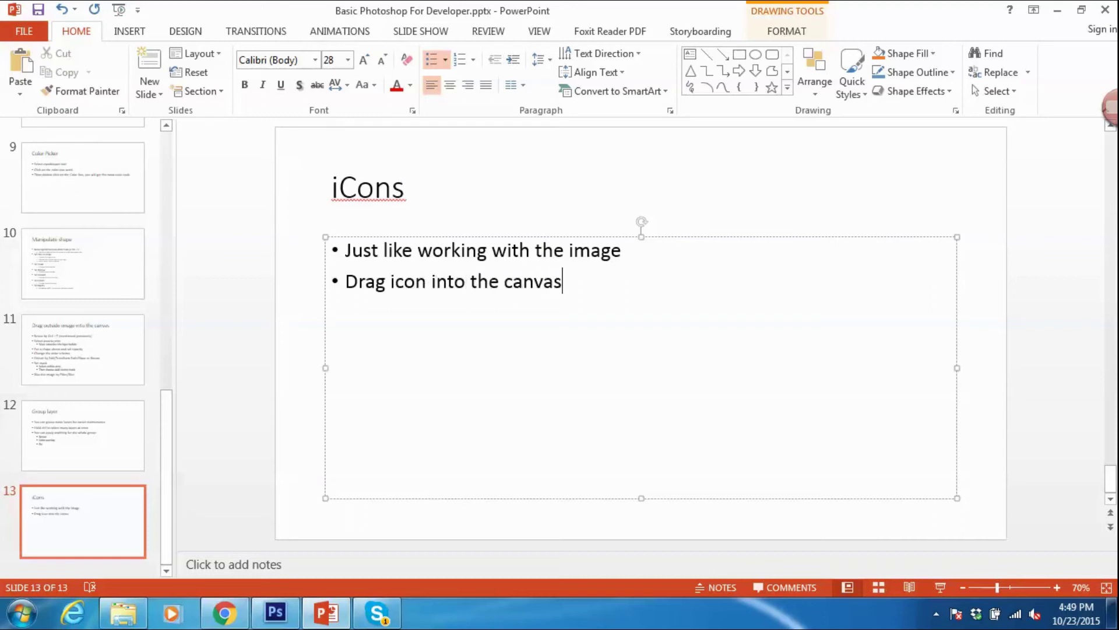
pyautogui.write(' then')
pyautogui.press('Return')
pyautogui.press('Tab')
pyautogui.write('You can resize (ctr T')
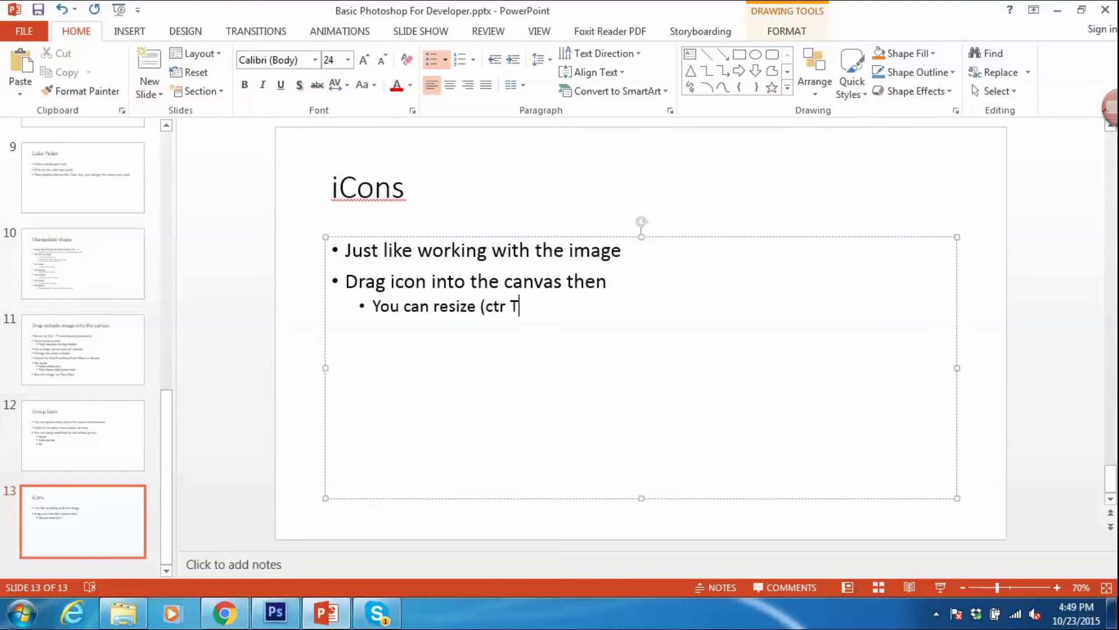
pyautogui.press('Return')
pyautogui.write('Cover overlay ')
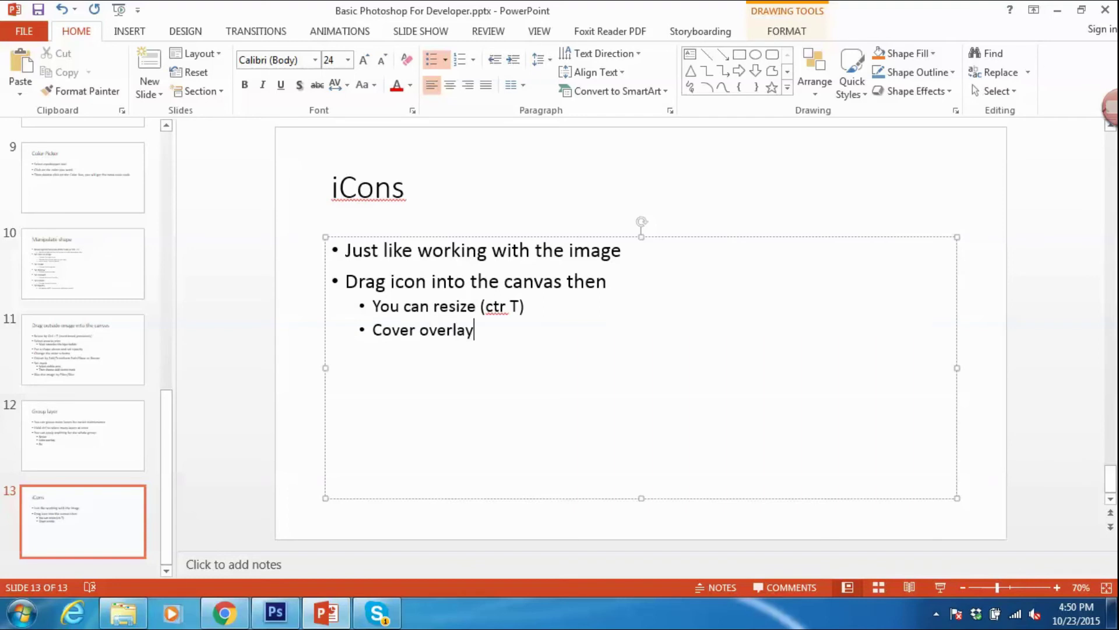
pyautogui.write('Opacity....')
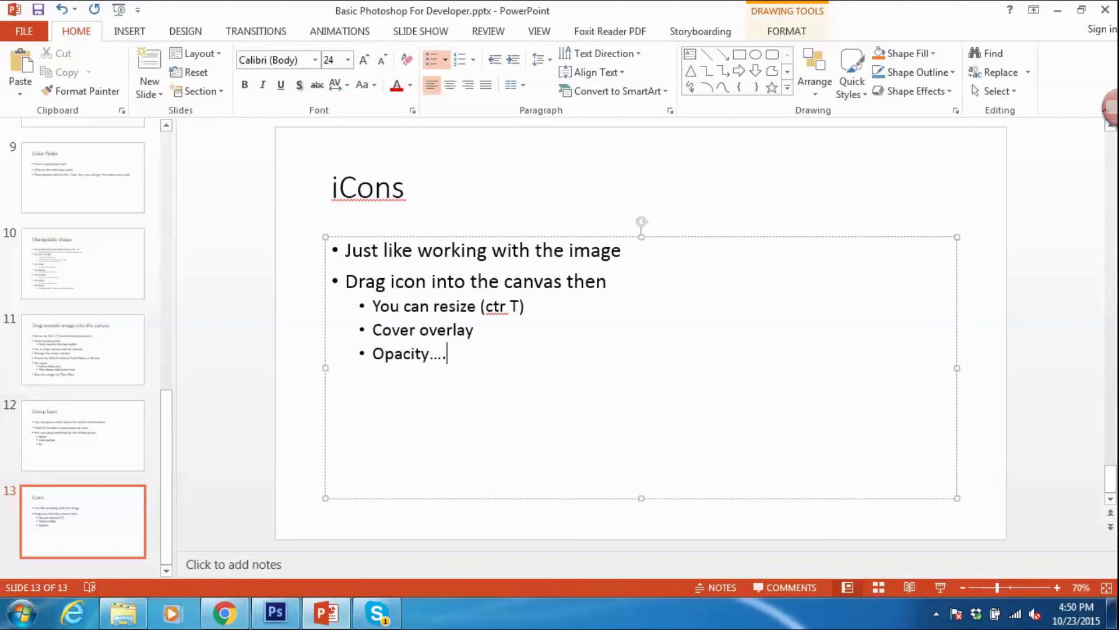
pyautogui.hotkey('alt', 'Tab')
# Step: Place send.png on the canvas, resized, beside the black pentagon
pyautogui.moveTo(537, 484)
pyautogui.mouseDown()
pyautogui.moveTo(271, 611)
pyautogui.moveTo(404, 429)
pyautogui.mouseUp()
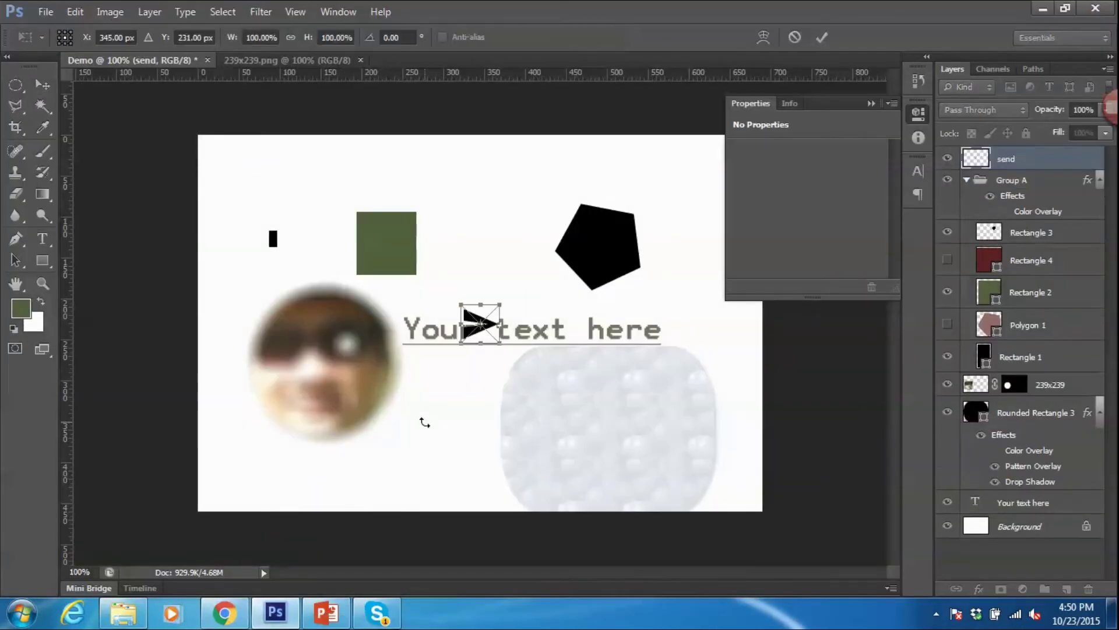
pyautogui.moveTo(481, 322)
pyautogui.mouseDown()
pyautogui.moveTo(481, 257)
pyautogui.moveTo(534, 207)
pyautogui.mouseUp()
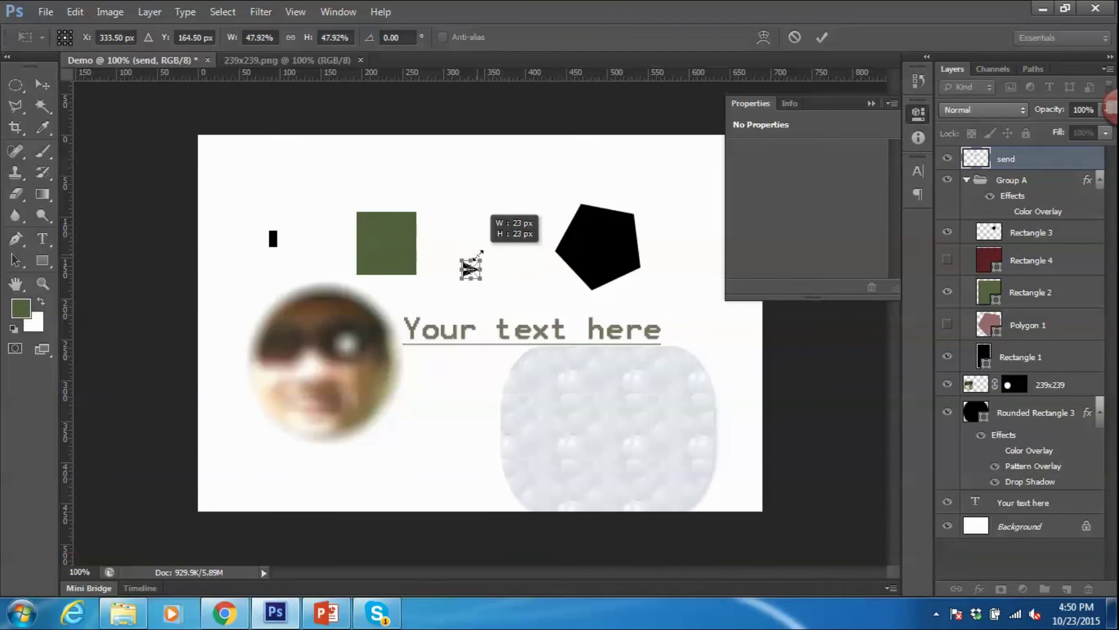
pyautogui.click(42, 85)
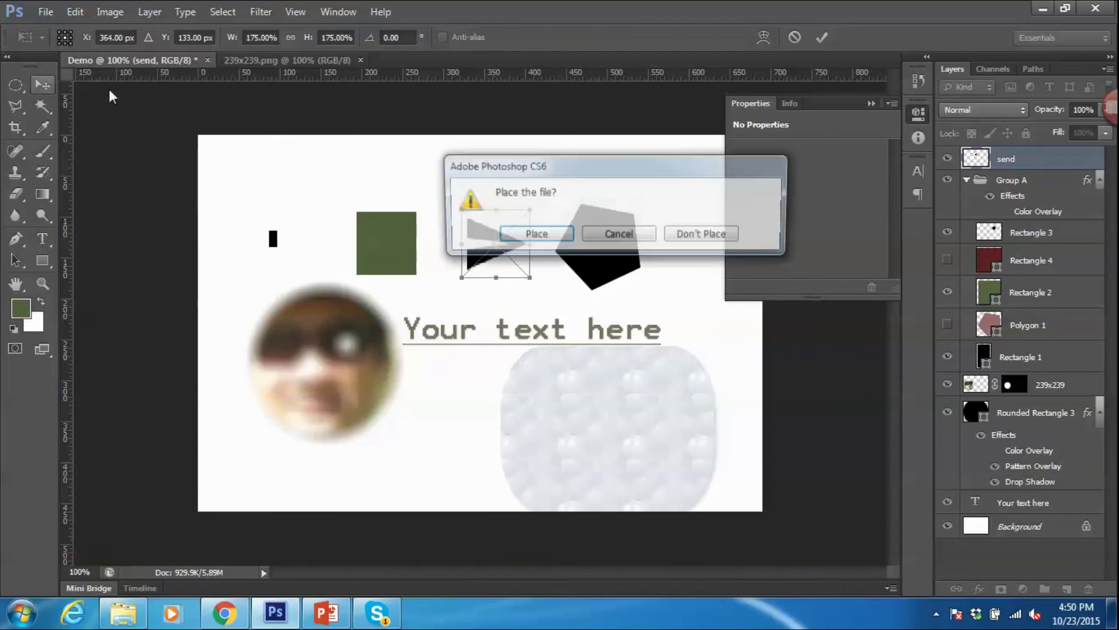
pyautogui.click(516, 232)
# Step: Give the send layer a dark red Color Overlay style
pyautogui.doubleClick(1093, 159)
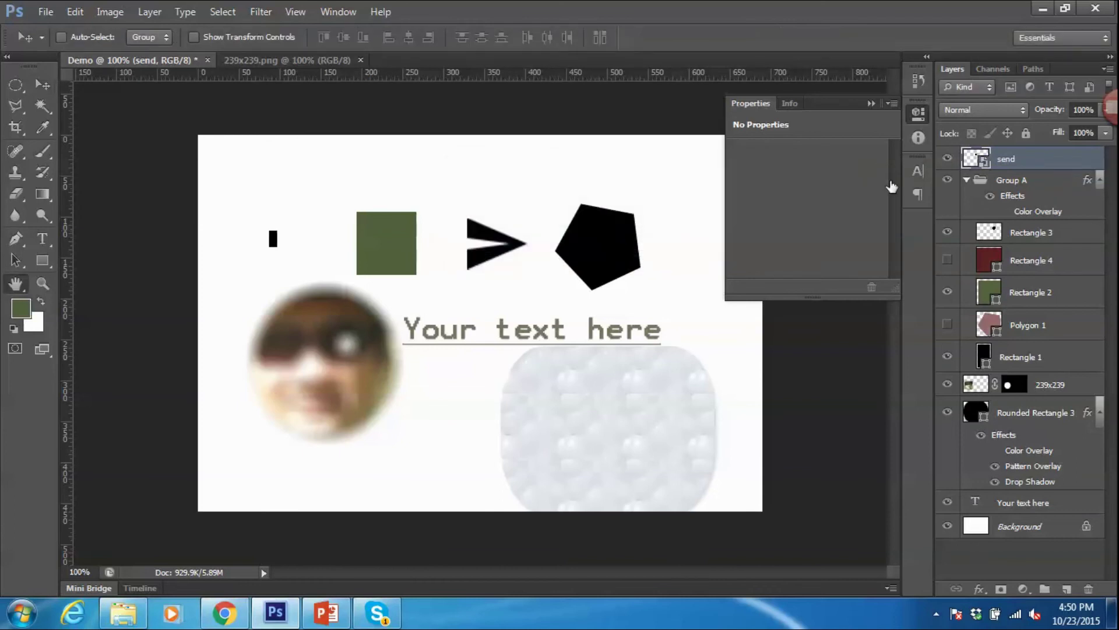
pyautogui.click(589, 421)
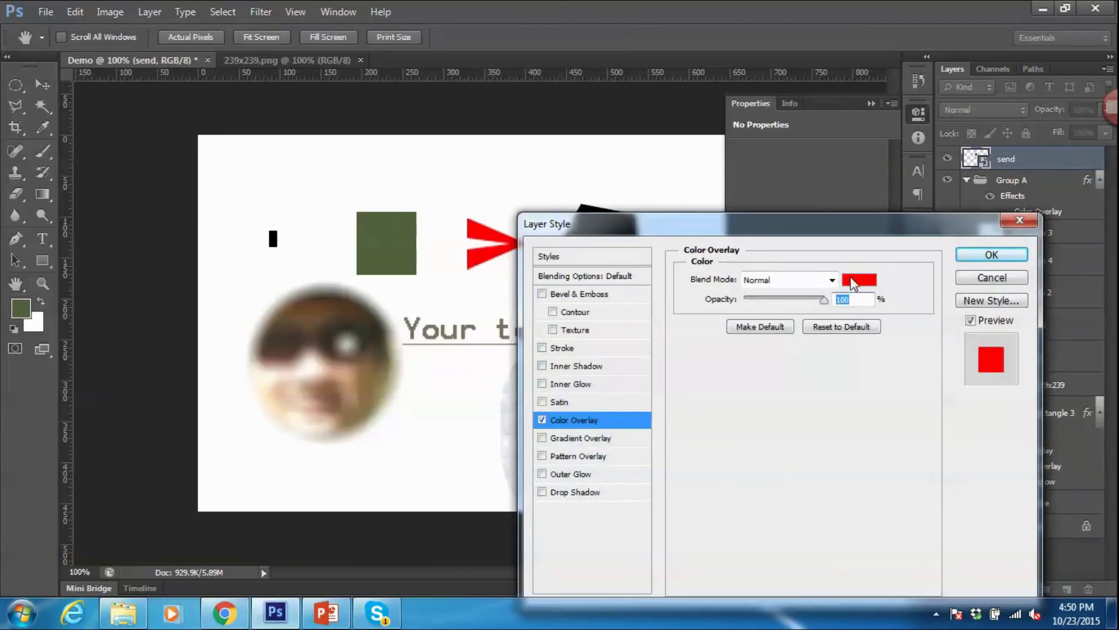
pyautogui.click(860, 280)
pyautogui.moveTo(708, 411)
pyautogui.mouseDown()
pyautogui.moveTo(640, 323)
pyautogui.moveTo(642, 369)
pyautogui.moveTo(691, 404)
pyautogui.mouseUp()
pyautogui.click(981, 276)
pyautogui.click(1003, 255)
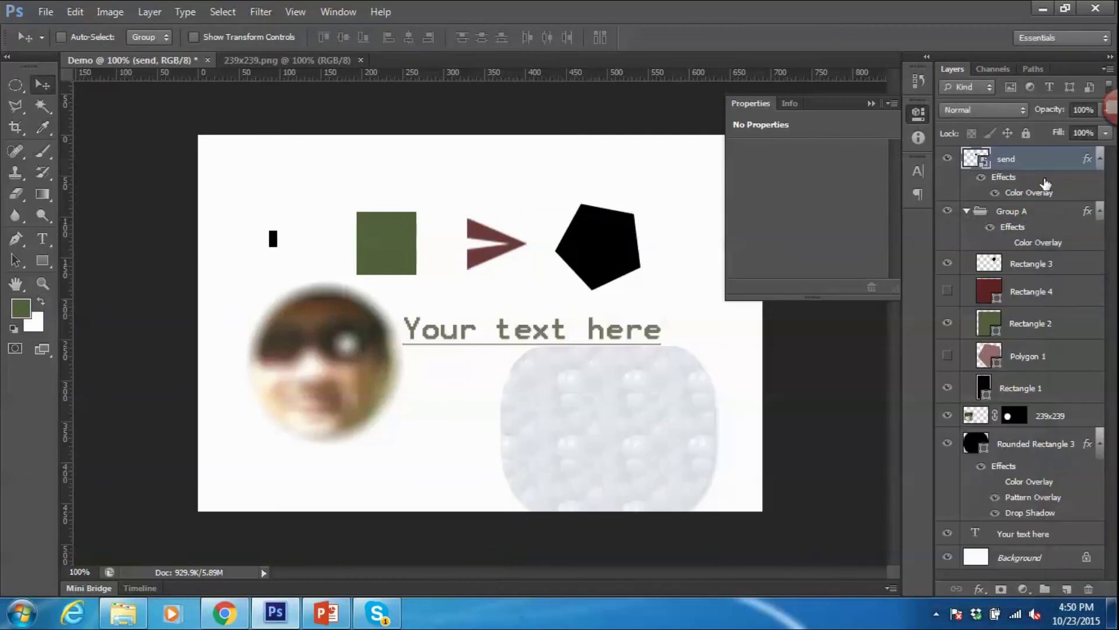
# Step: Insert a new blank slide 14 after the iCons slide
pyautogui.click(226, 615)
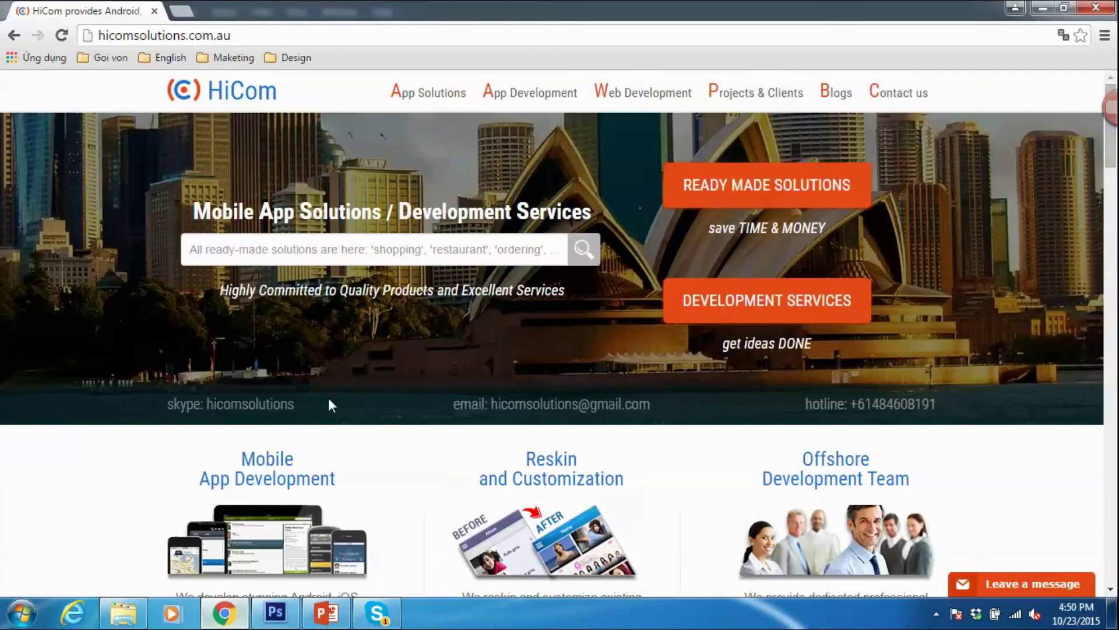
pyautogui.click(326, 614)
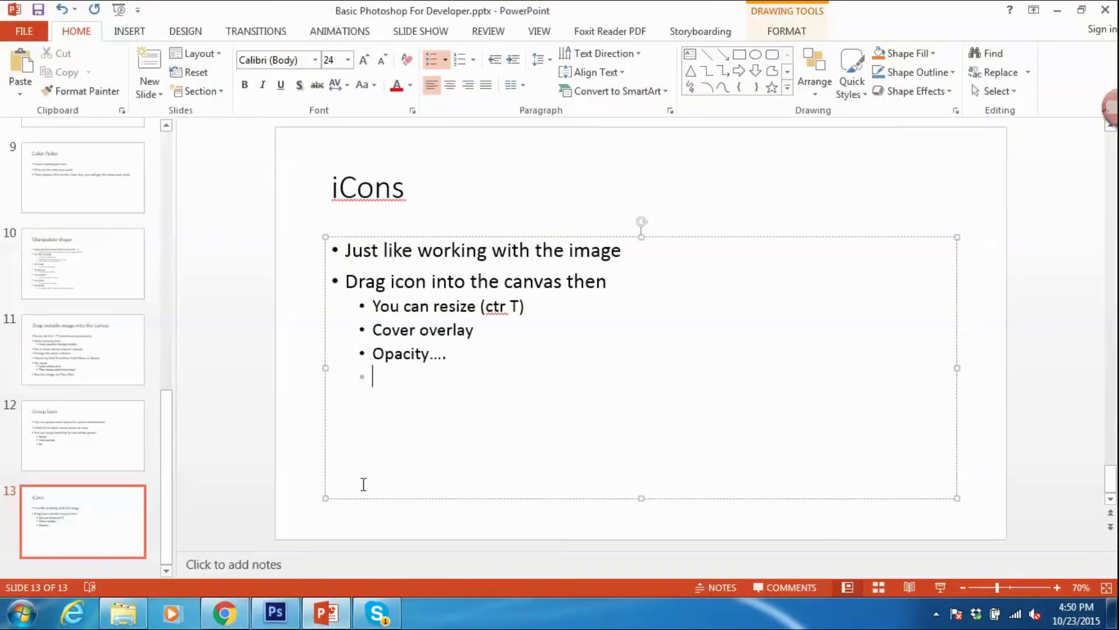
pyautogui.rightClick(118, 570)
pyautogui.click(175, 562)
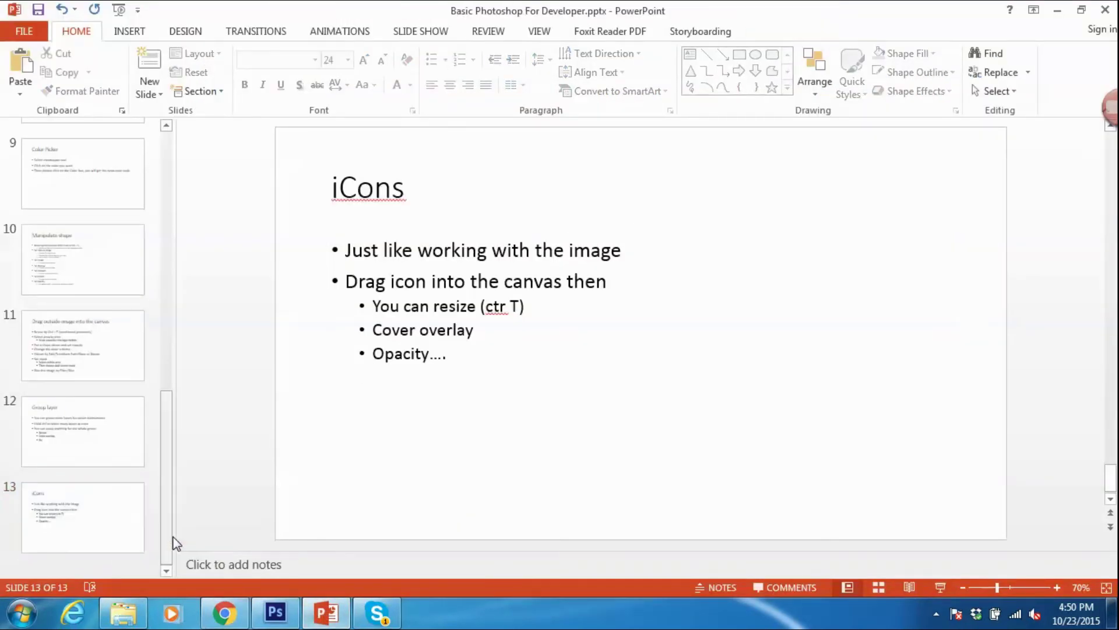
pyautogui.press('Return')
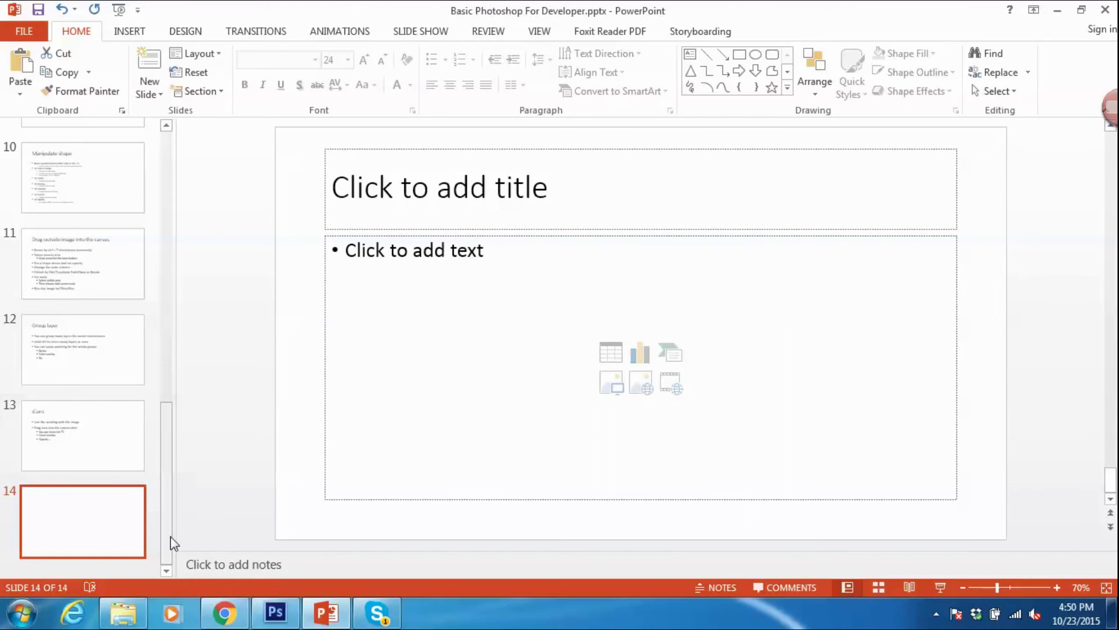
# Step: Title the slide 'Align shape' and begin the bullet 'Hold ctrl and select'
pyautogui.click(476, 186)
pyautogui.write('A')
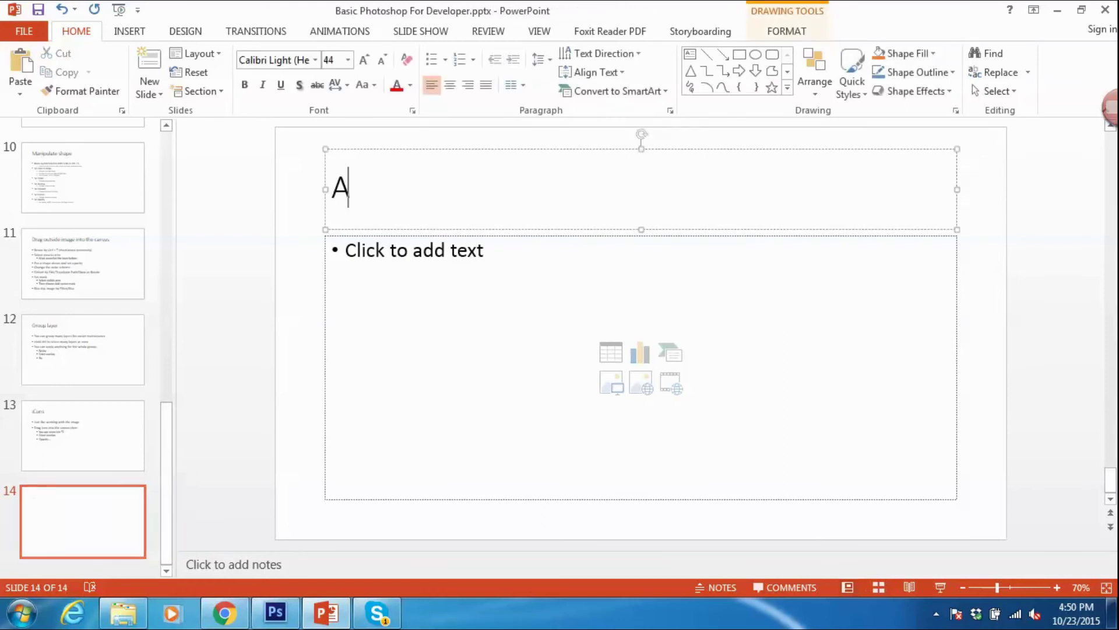
pyautogui.write('lign ')
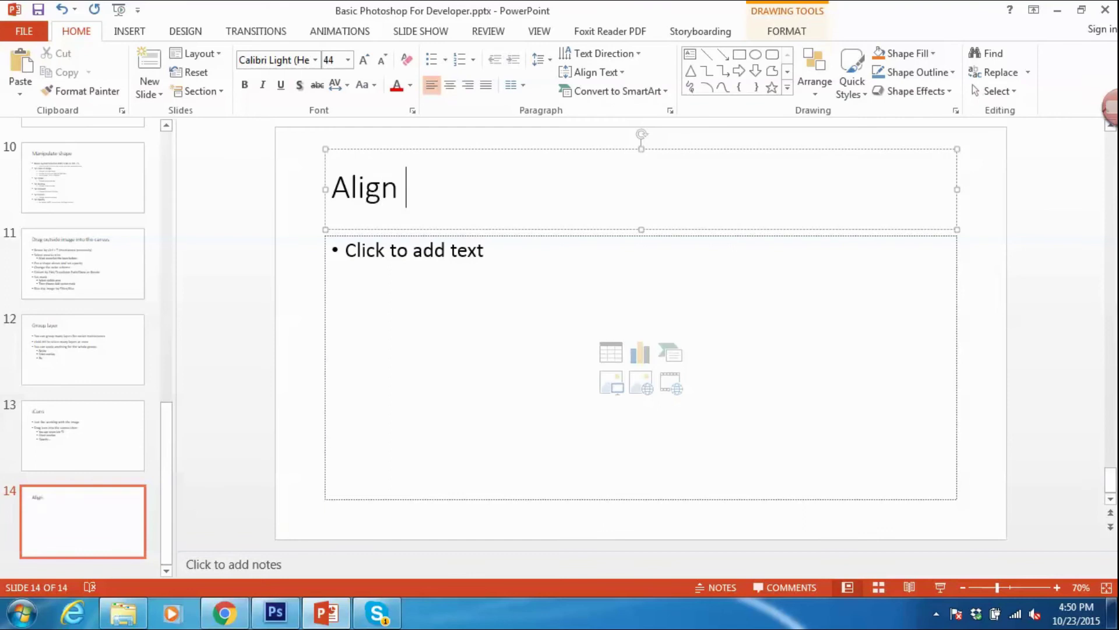
pyautogui.write('shape')
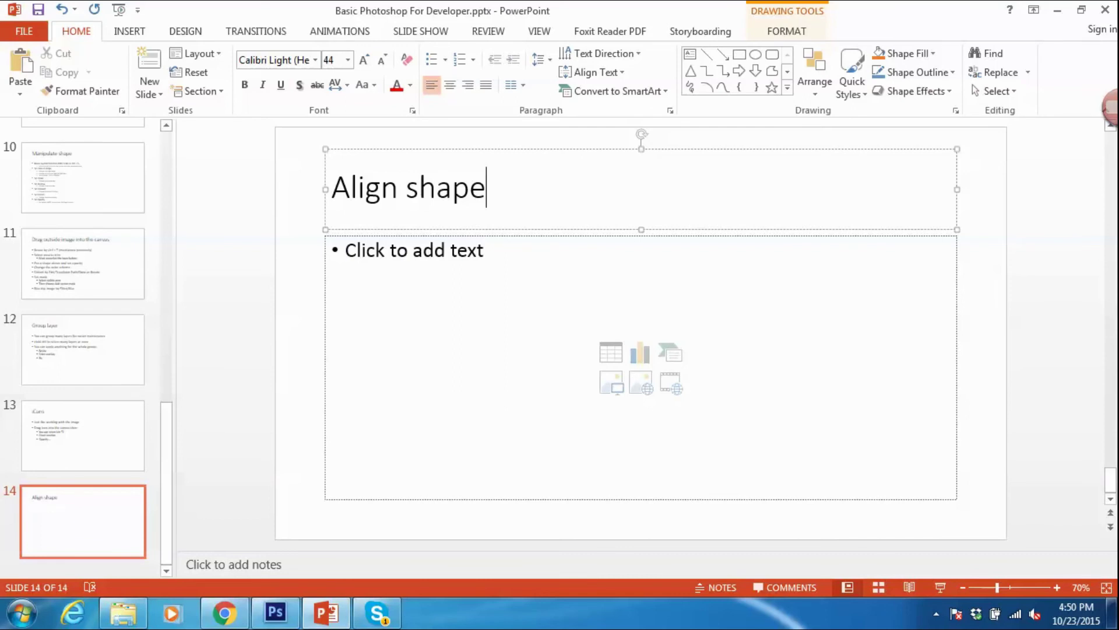
pyautogui.click(516, 272)
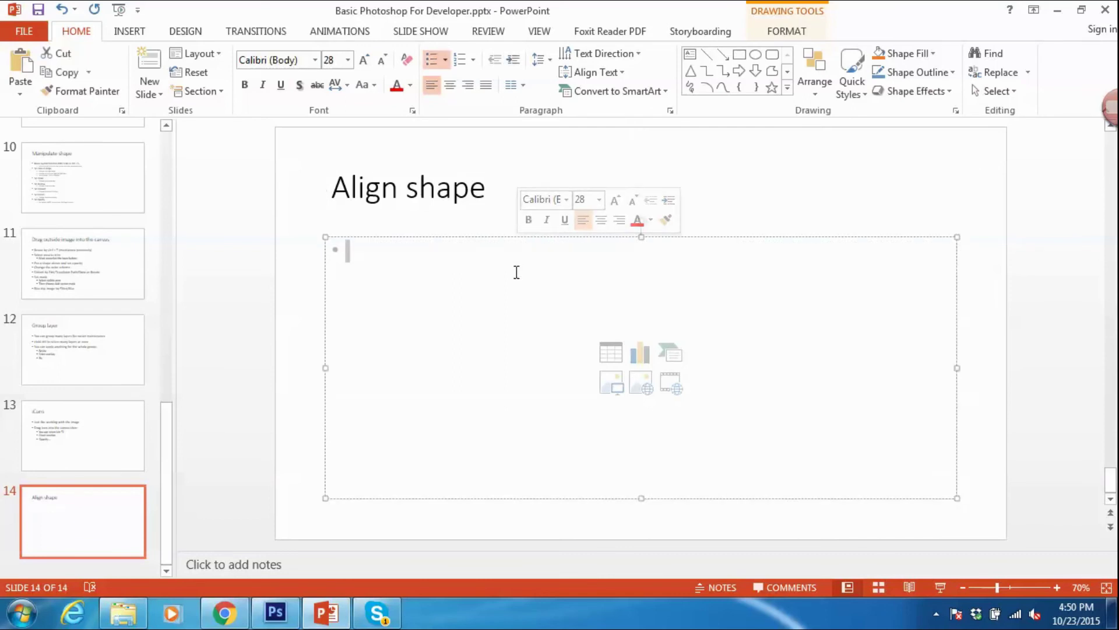
pyautogui.write('Hold ct')
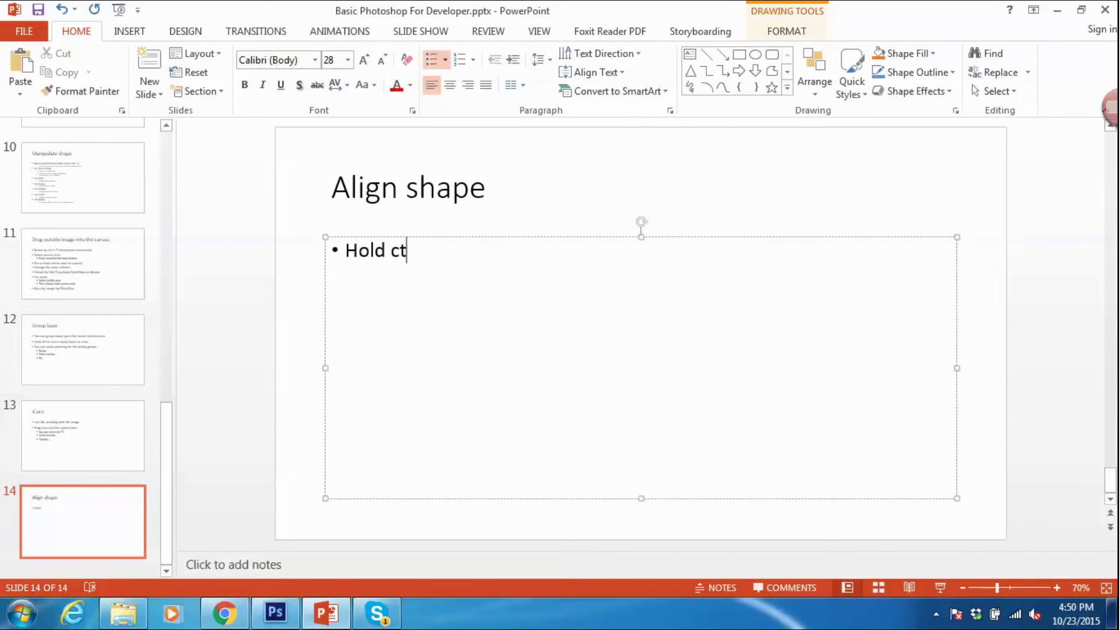
pyautogui.write('rl and s')
pyautogui.write('elect')
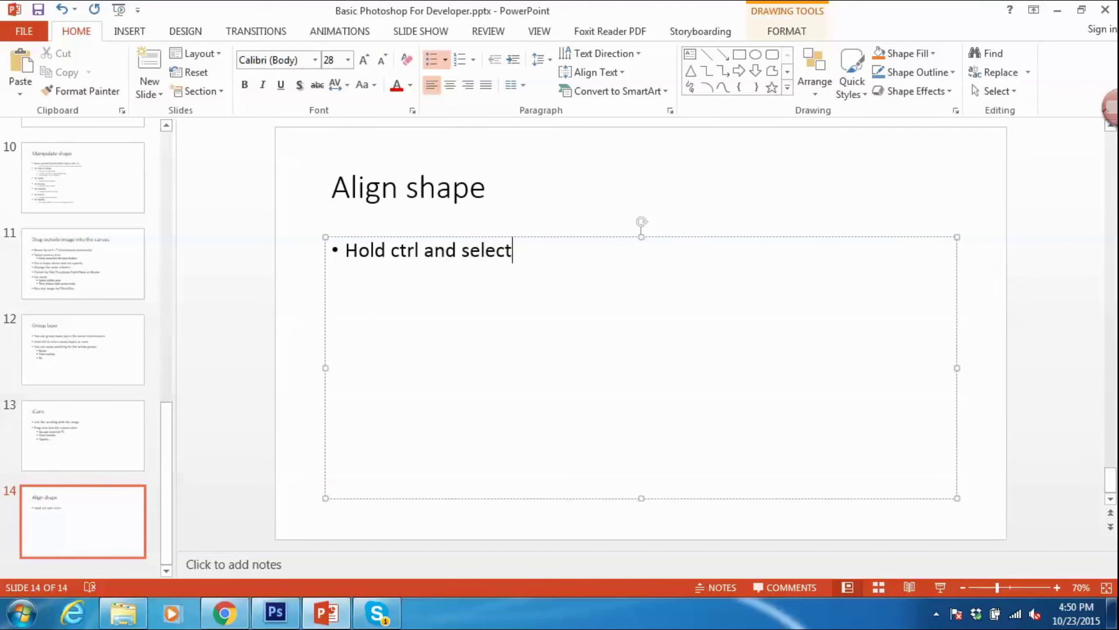
# Step: Retitle it 'Align layers' and finish the bullet '…layers that you want them to be aligned together'
pyautogui.click(415, 188)
pyautogui.doubleClick(415, 188)
pyautogui.write('layers')
pyautogui.click(550, 271)
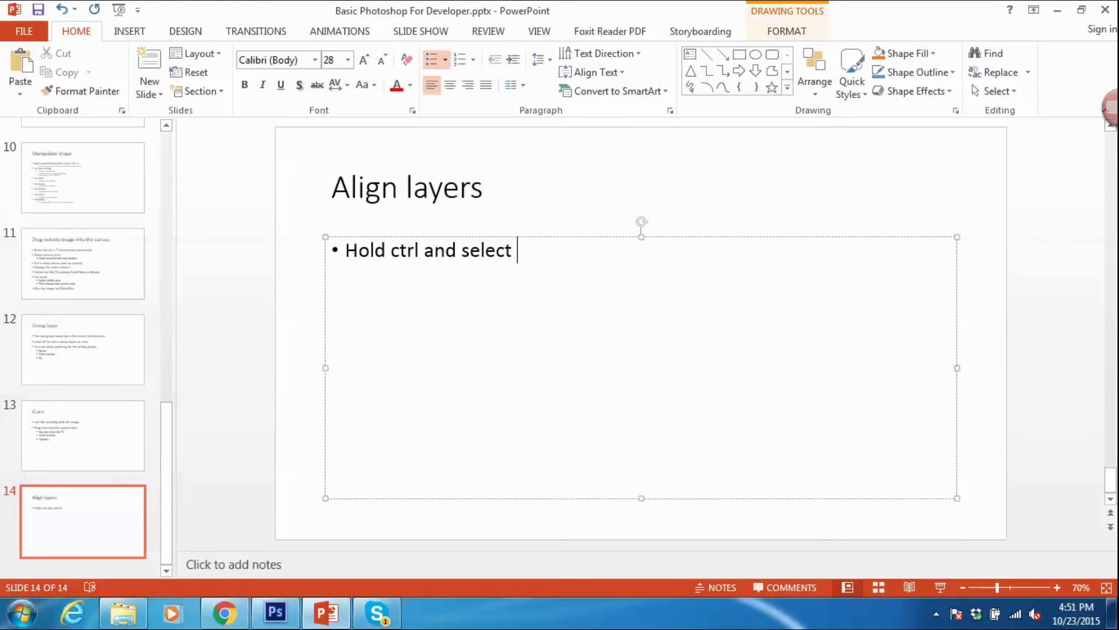
pyautogui.write('layers at')
pyautogui.press('BackSpace')
pyautogui.write('that you')
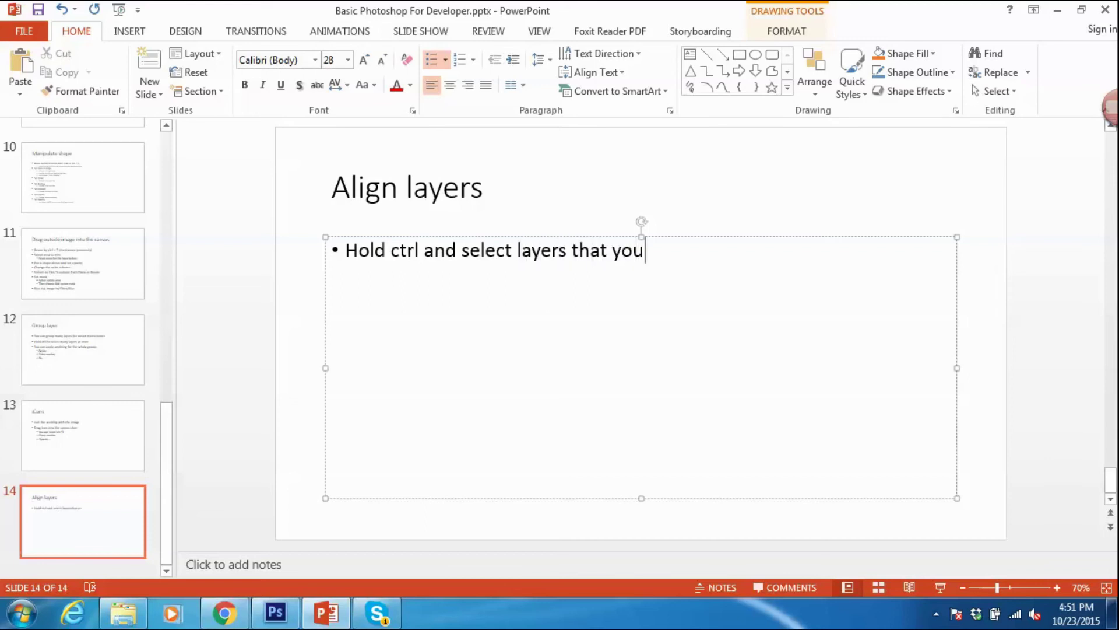
pyautogui.write(' want them to be aligned together')
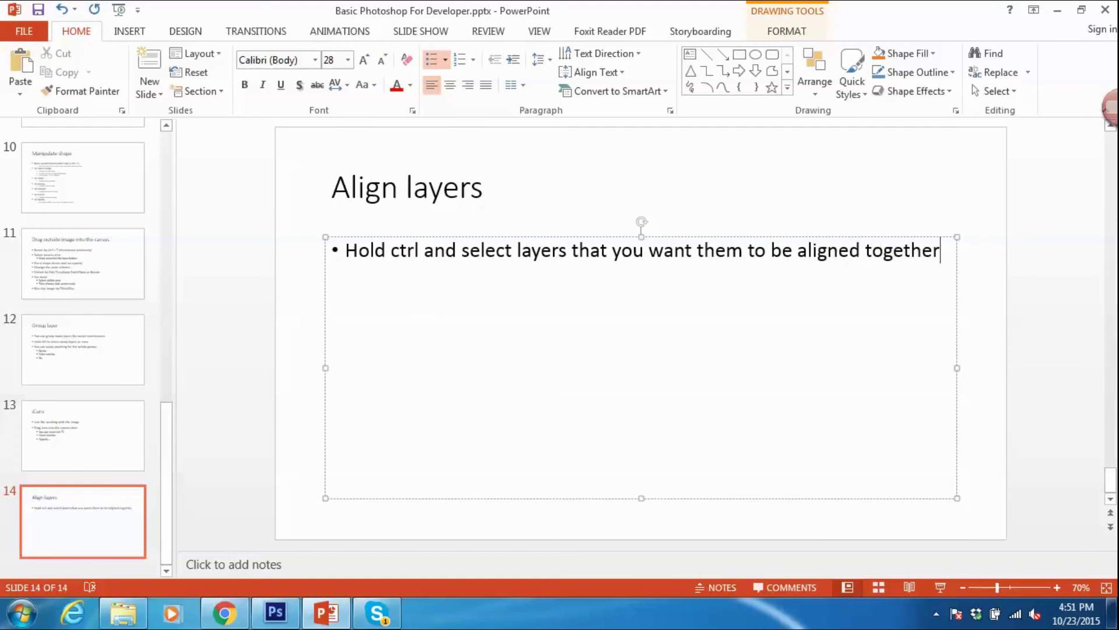
pyautogui.hotkey('alt', 'Tab')
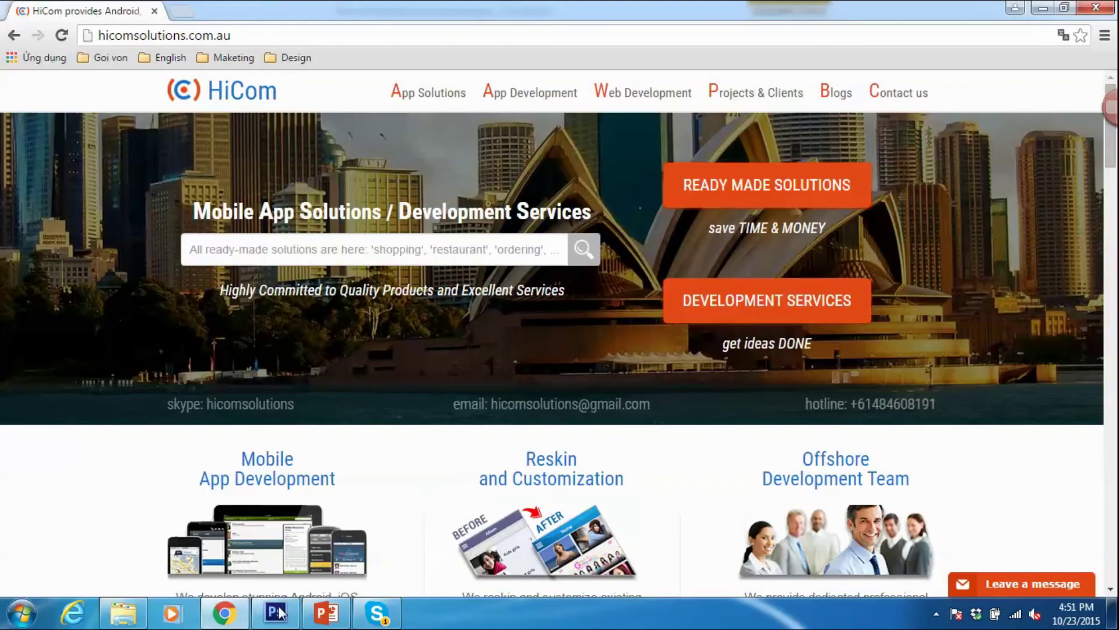
# Step: Collapse Group A and select the 239x239 photo and Rounded Rectangle 3 layers together
pyautogui.click(276, 613)
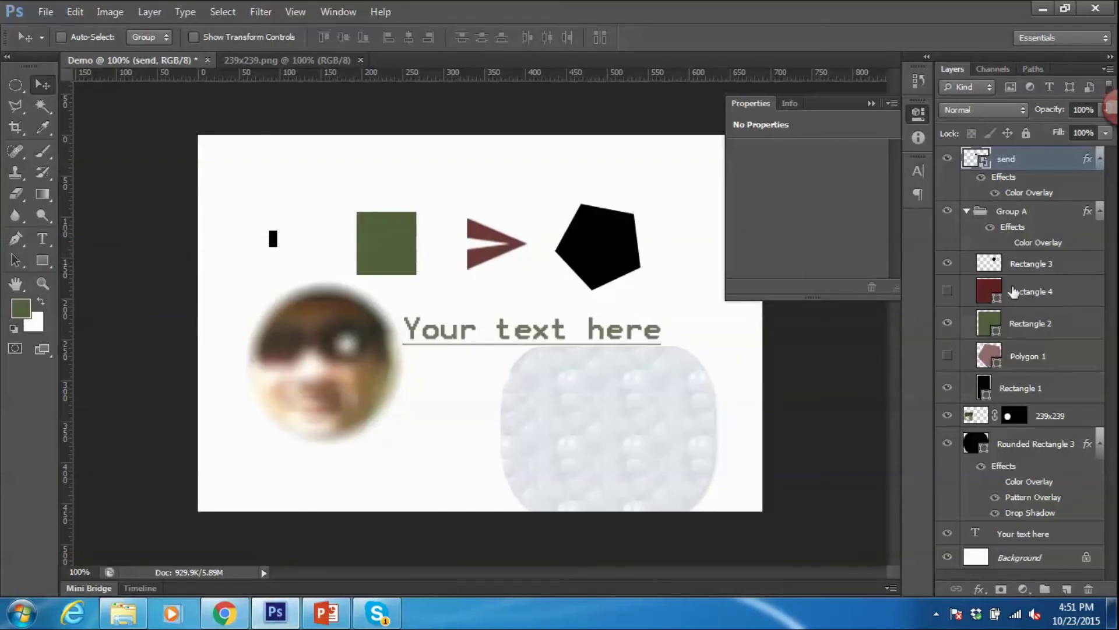
pyautogui.click(967, 212)
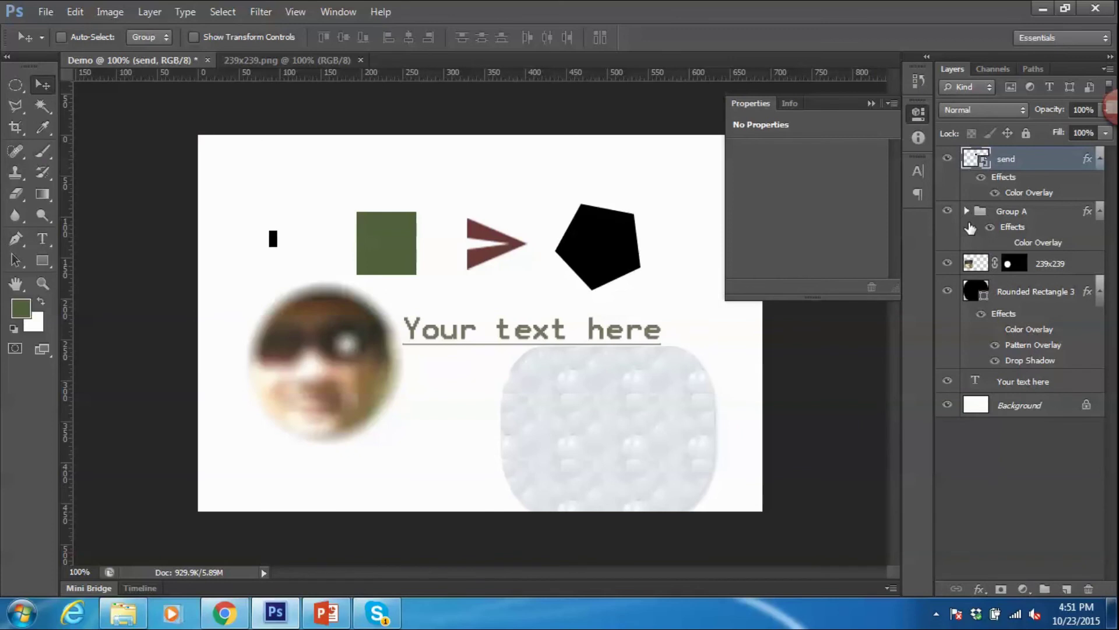
pyautogui.click(948, 264)
pyautogui.click(1044, 269)
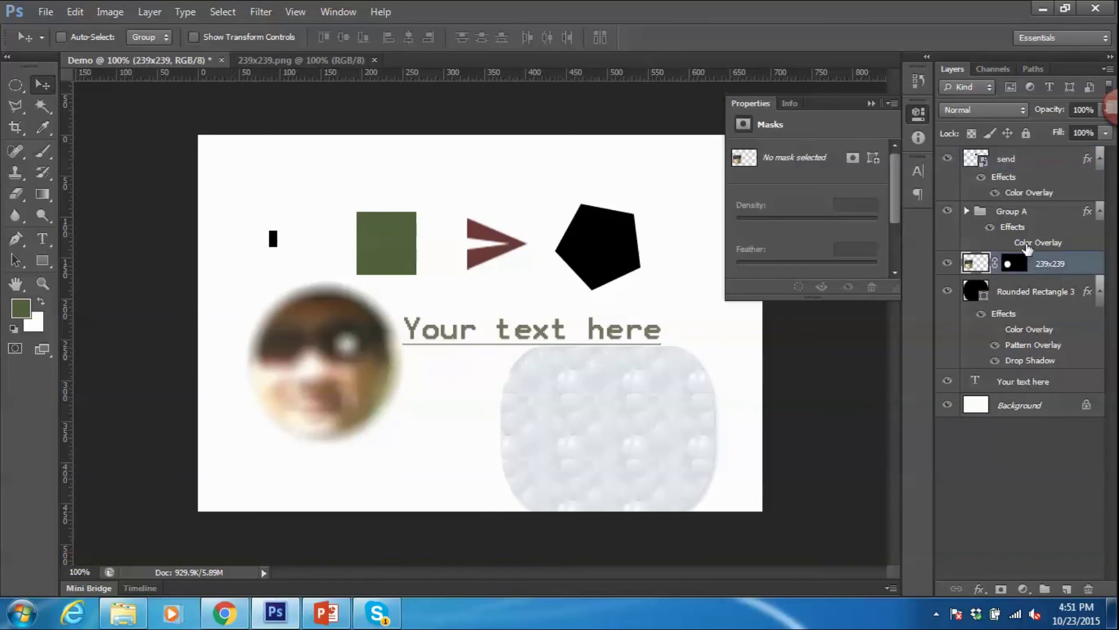
pyautogui.click(948, 290)
pyautogui.keyDown('ctrl'); pyautogui.click(1032, 293); pyautogui.keyUp('ctrl')
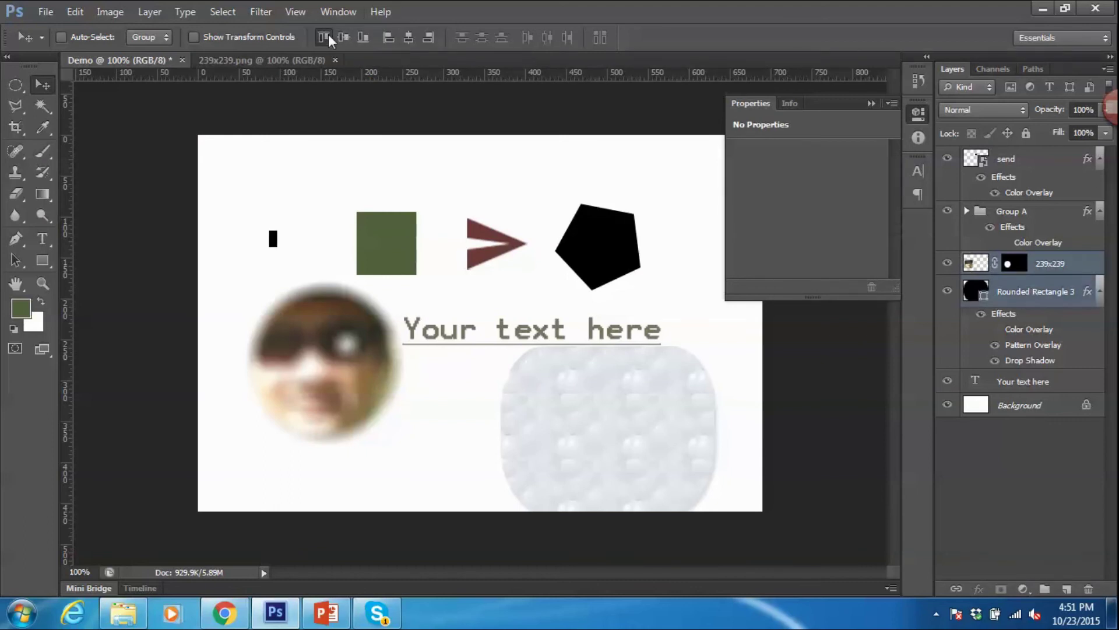
# Step: Apply top, vertical-centre, bottom, left, horizontal-centre and right alignment to both layers
pyautogui.click(325, 37)
pyautogui.click(344, 38)
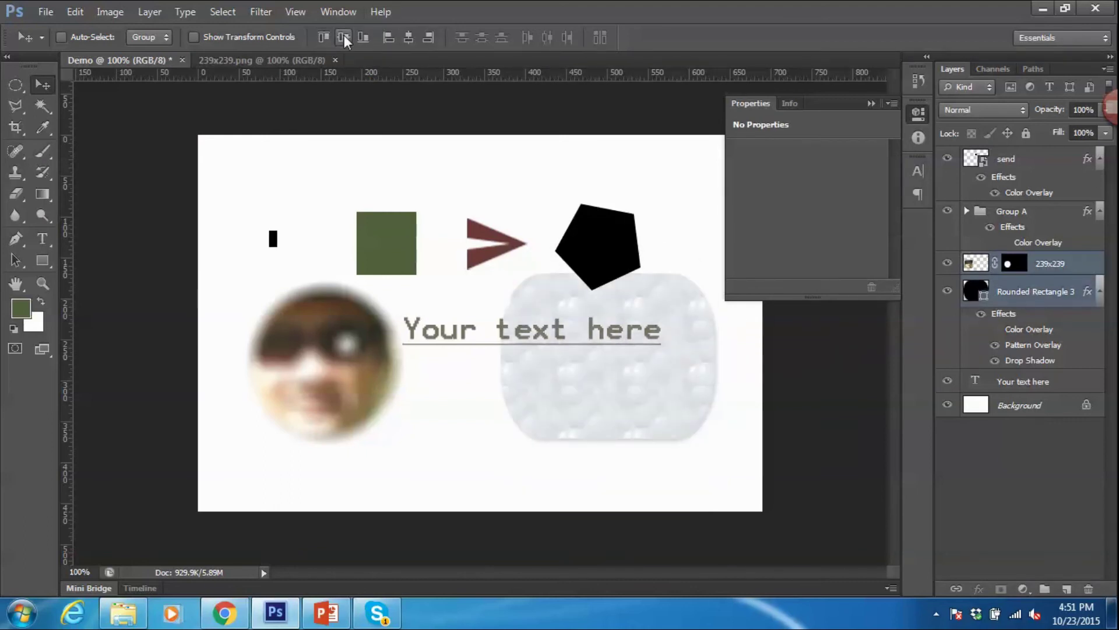
pyautogui.click(362, 37)
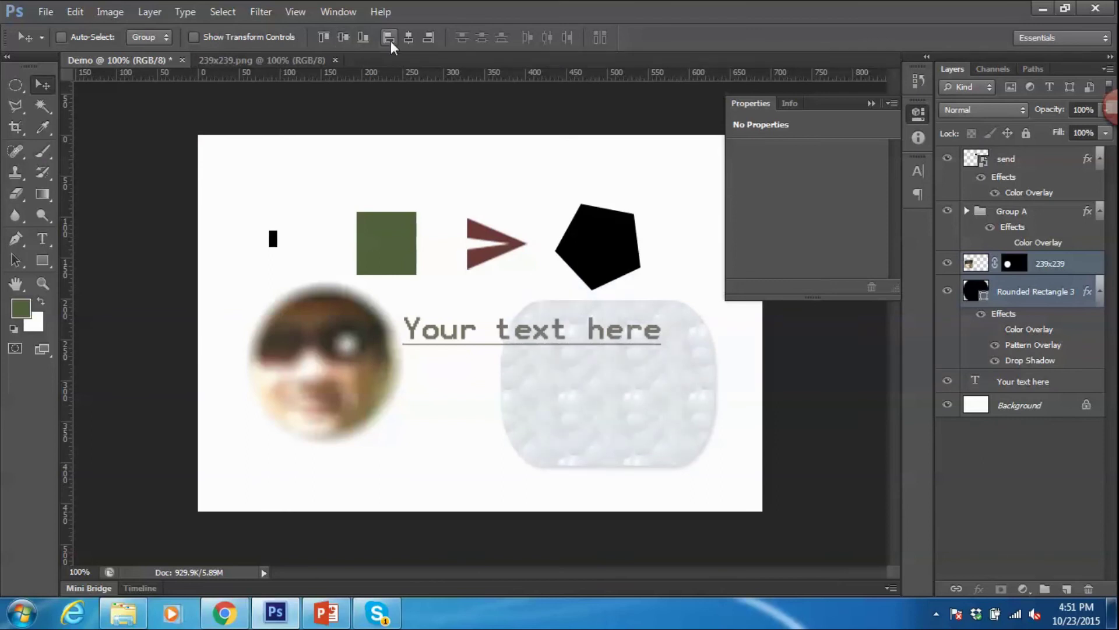
pyautogui.click(389, 38)
pyautogui.click(408, 38)
pyautogui.click(428, 37)
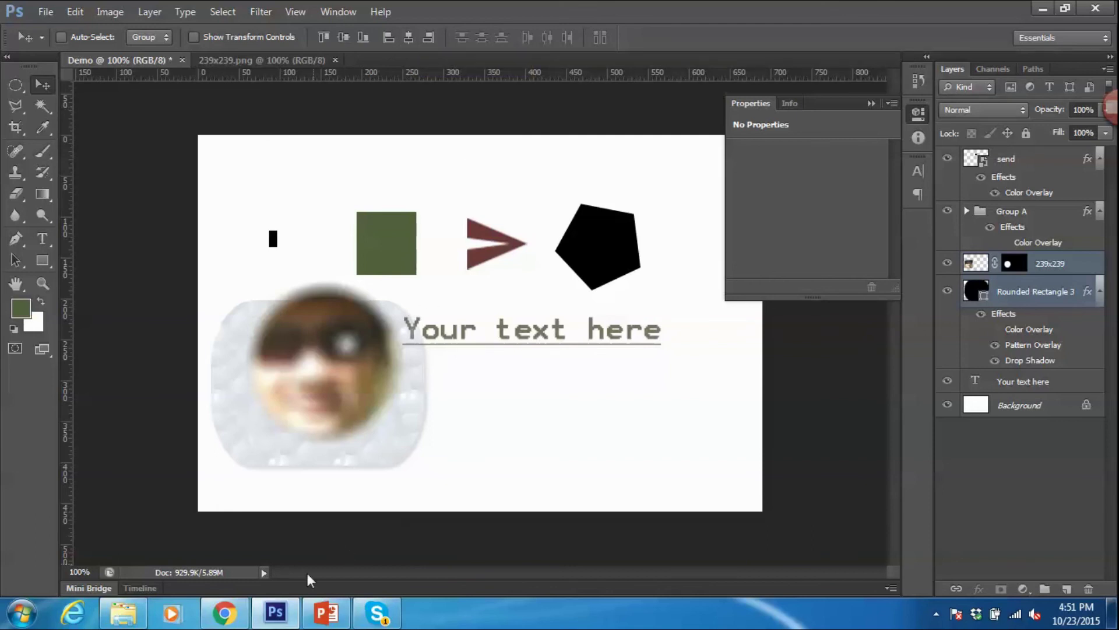
pyautogui.click(279, 612)
# Step: Add an 'Example:' bullet with sub-point 'Align text and shape to make a button', then save
pyautogui.click(349, 615)
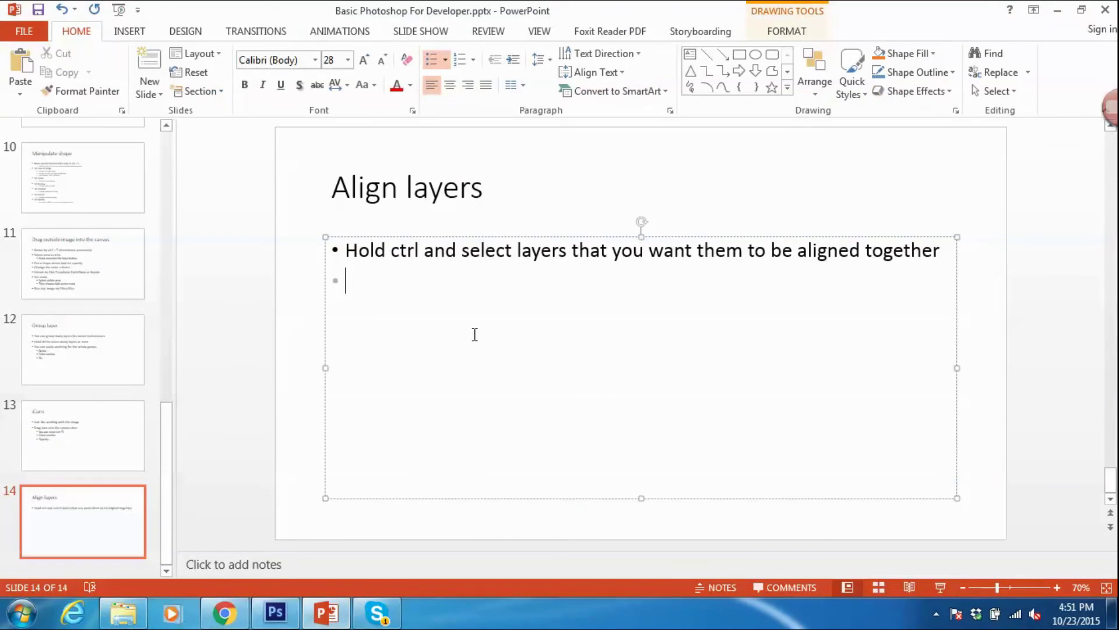
pyautogui.write('Exam')
pyautogui.press('BackSpace')
pyautogui.write('ample:')
pyautogui.press('Return')
pyautogui.press('Tab')
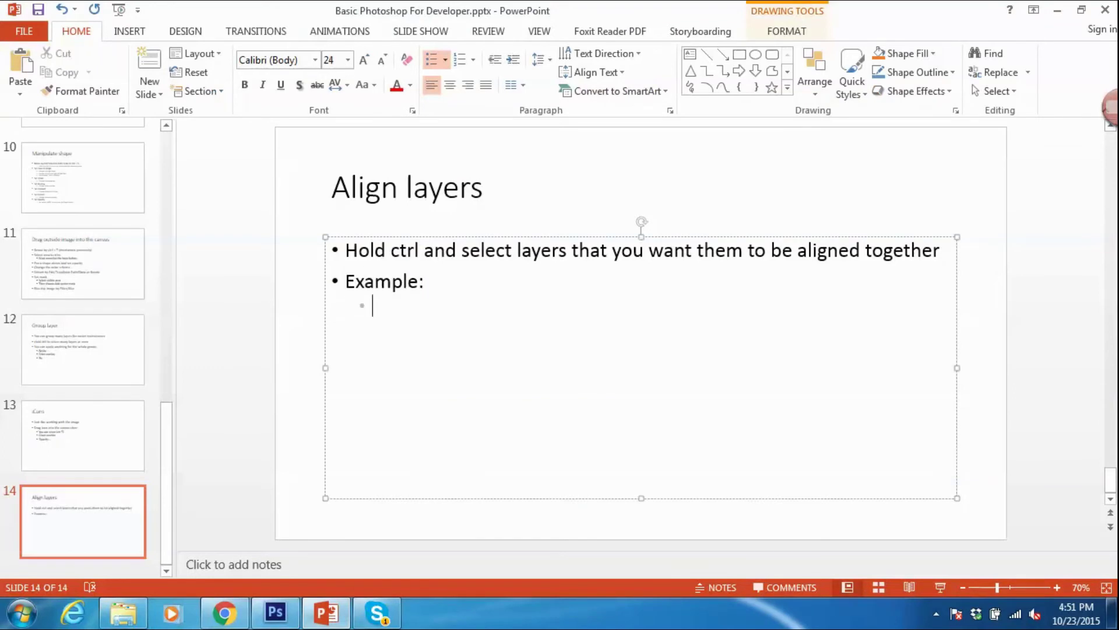
pyautogui.write('Align t')
pyautogui.write('ext and s')
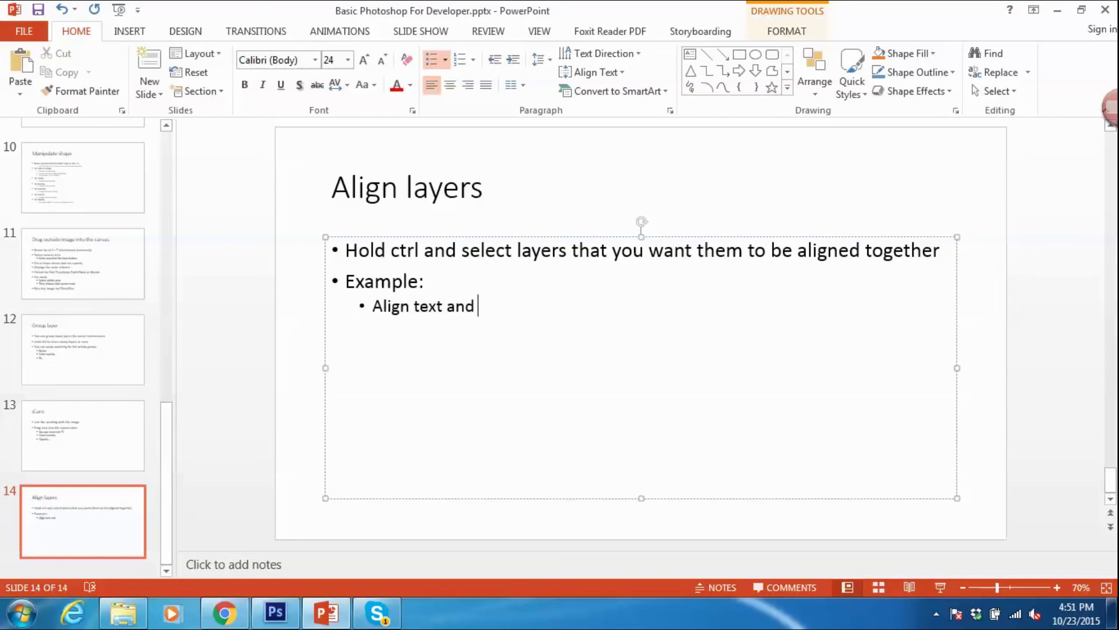
pyautogui.write('hape t')
pyautogui.write('o make a b')
pyautogui.press('BackSpace')
pyautogui.write('button')
pyautogui.hotkey('ctrl', 's')
pyautogui.hotkey('alt', 'Tab')
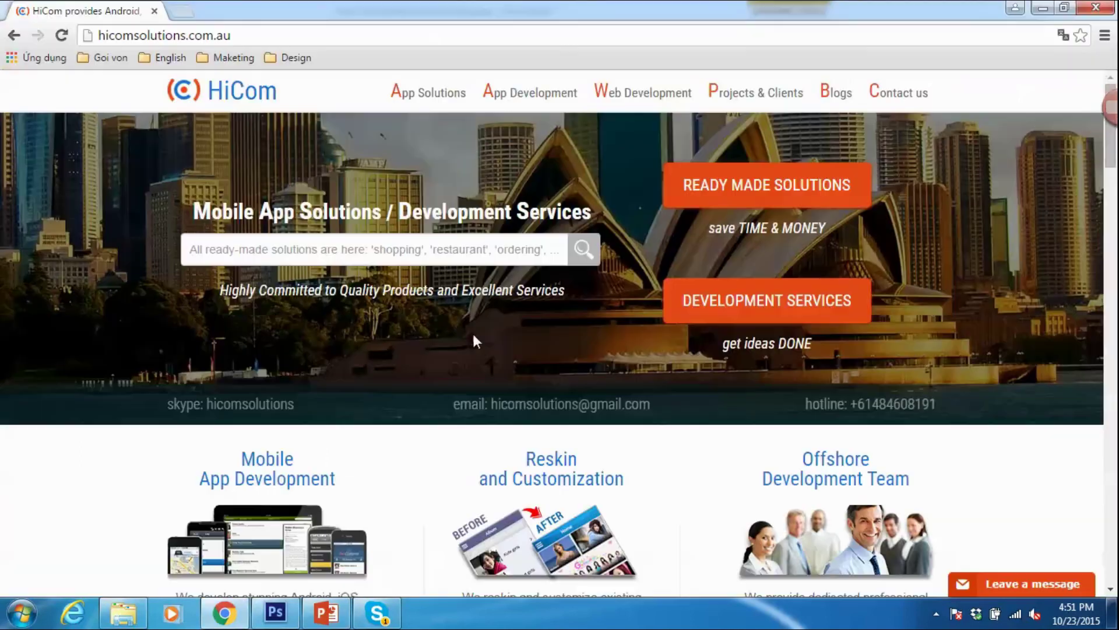
pyautogui.click(275, 612)
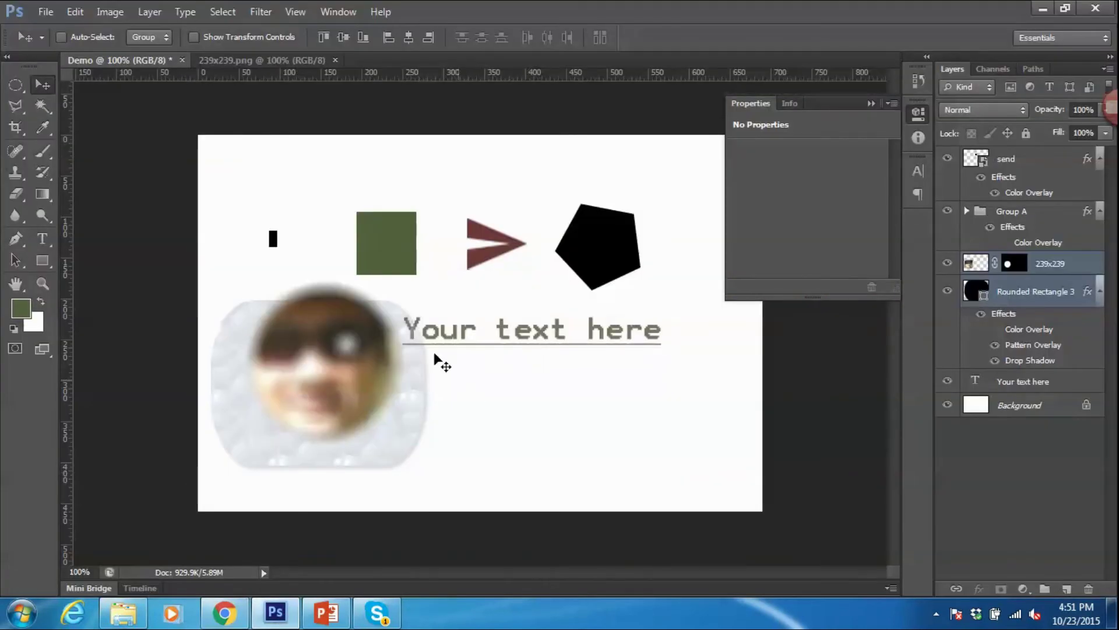
# Step: Type 'button A' below Your text here and set its font to Times New Roman
pyautogui.click(42, 239)
pyautogui.click(473, 421)
pyautogui.write('bu')
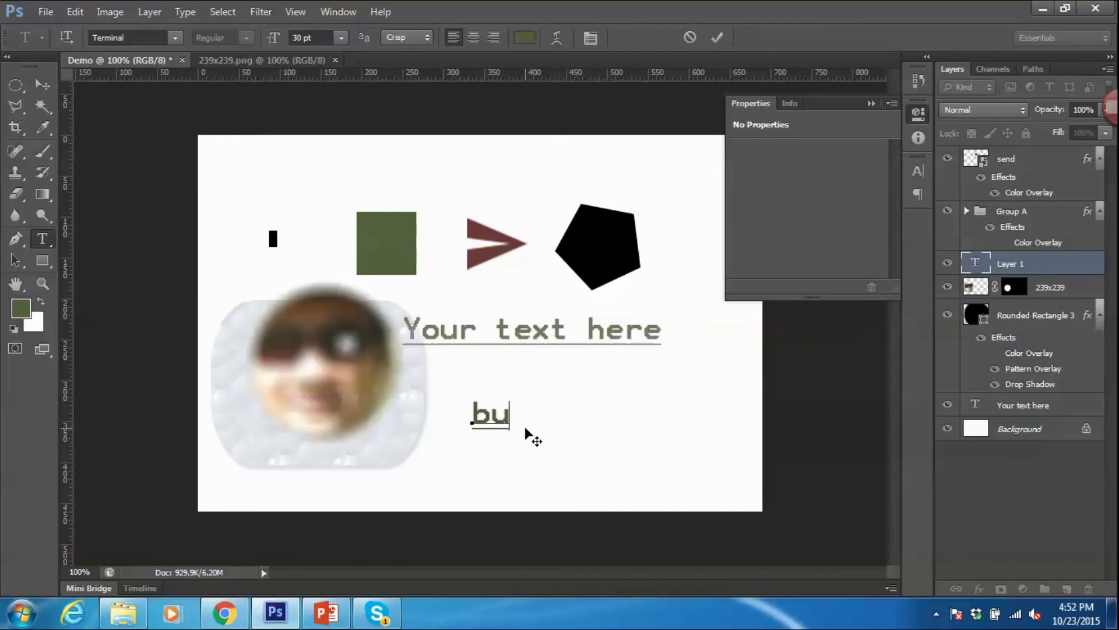
pyautogui.write('tton A')
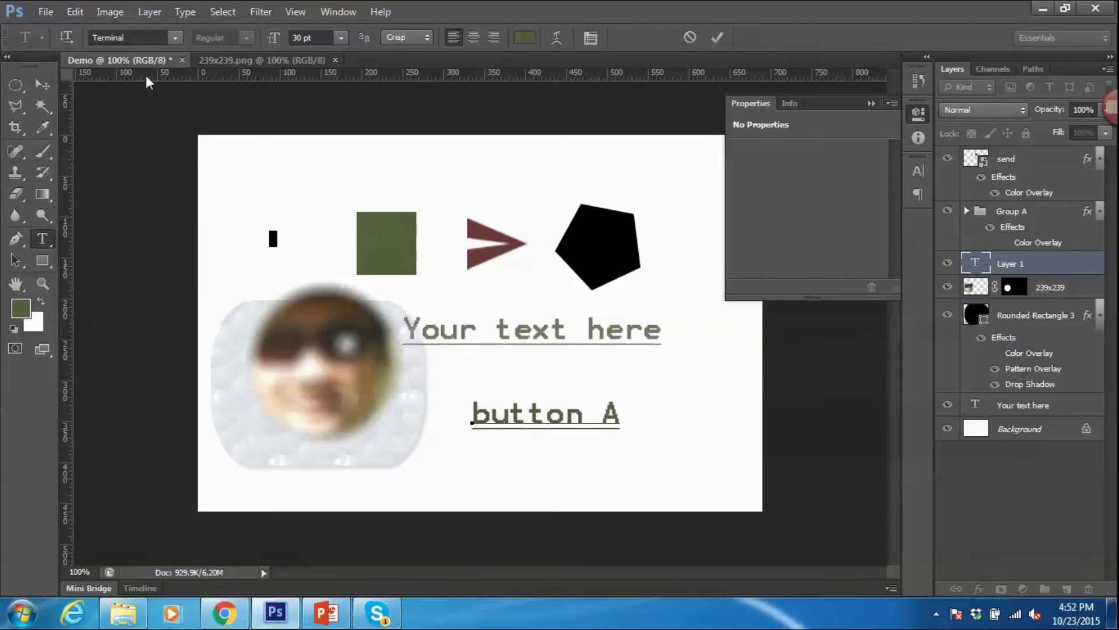
pyautogui.hotkey('ctrl', 'a')
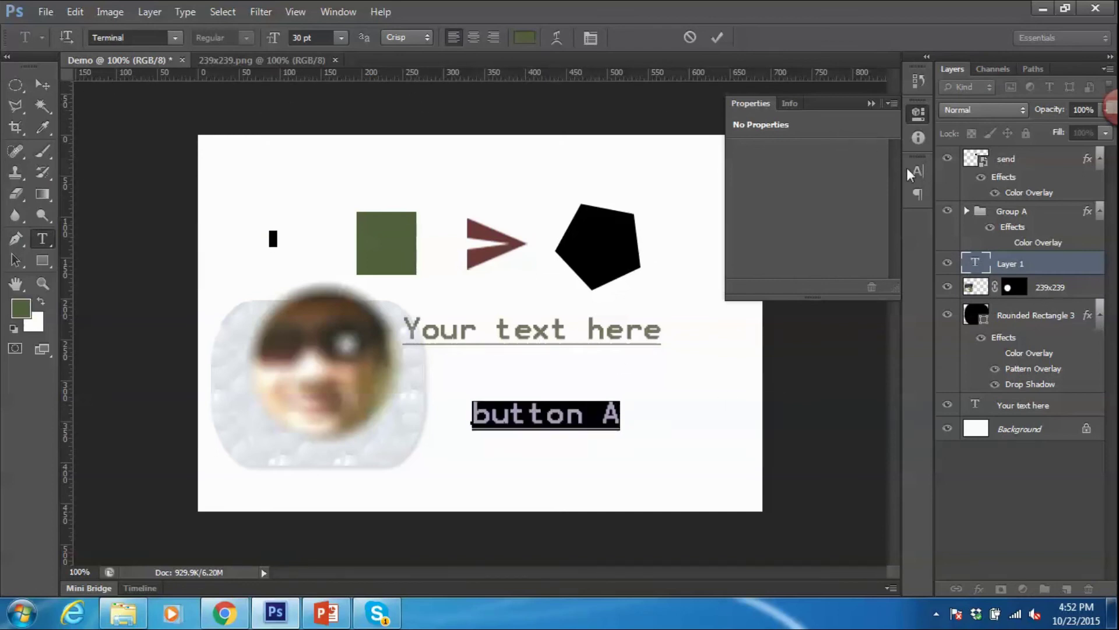
pyautogui.click(918, 171)
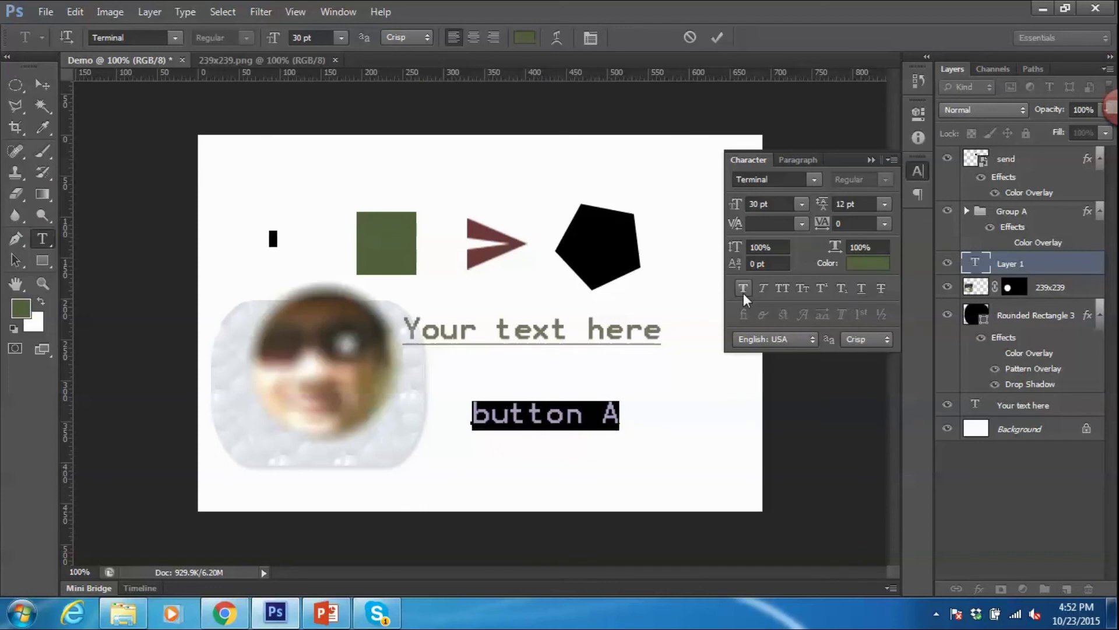
pyautogui.click(815, 181)
pyautogui.scroll(1, 815, 279)
pyautogui.scroll(1, 815, 280)
pyautogui.click(798, 299)
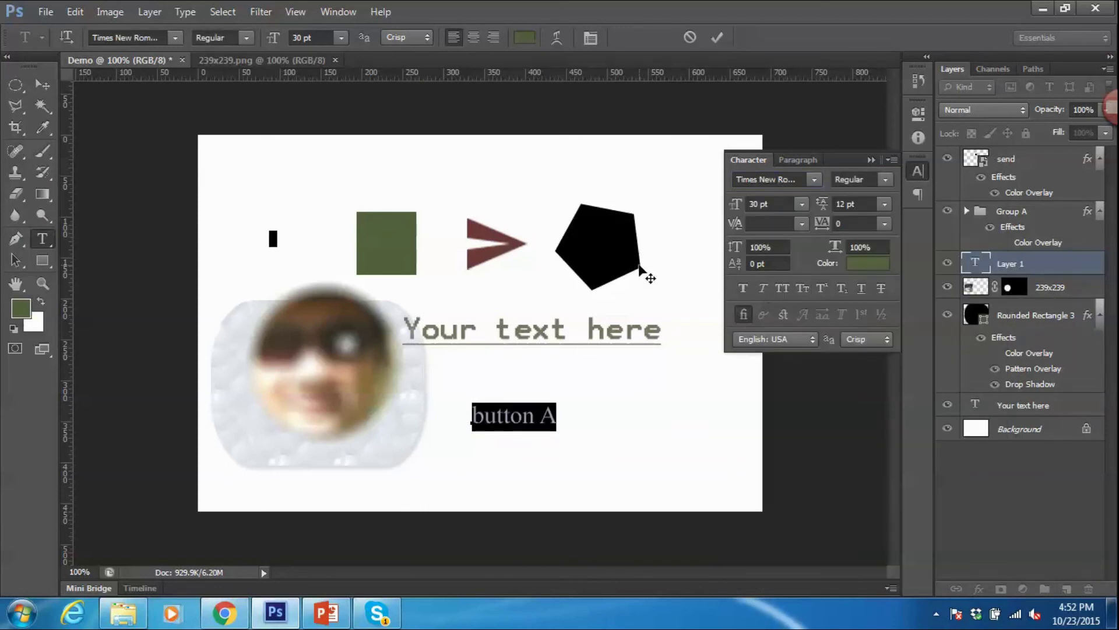
# Step: Nudge button A slightly right and draw a rectangle shape around it
pyautogui.click(43, 86)
pyautogui.moveTo(554, 415); pyautogui.dragTo(580, 415)
pyautogui.click(39, 263)
pyautogui.moveTo(489, 394); pyautogui.dragTo(611, 440)
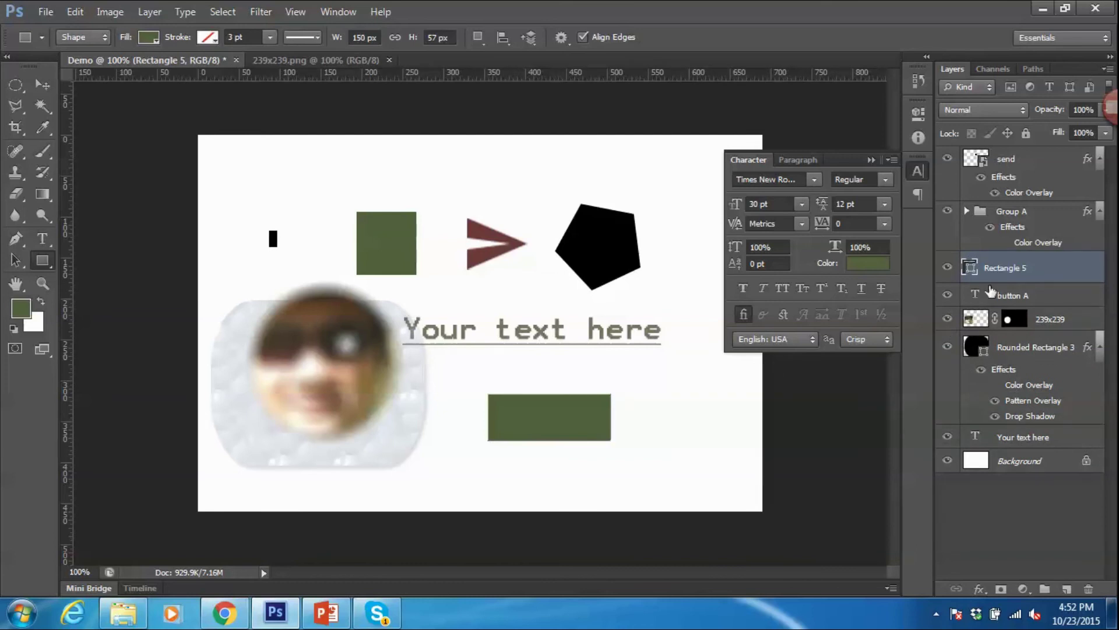
# Step: Stack the button A text above Rectangle 5 and make the text white
pyautogui.moveTo(1023, 296); pyautogui.dragTo(1016, 261)
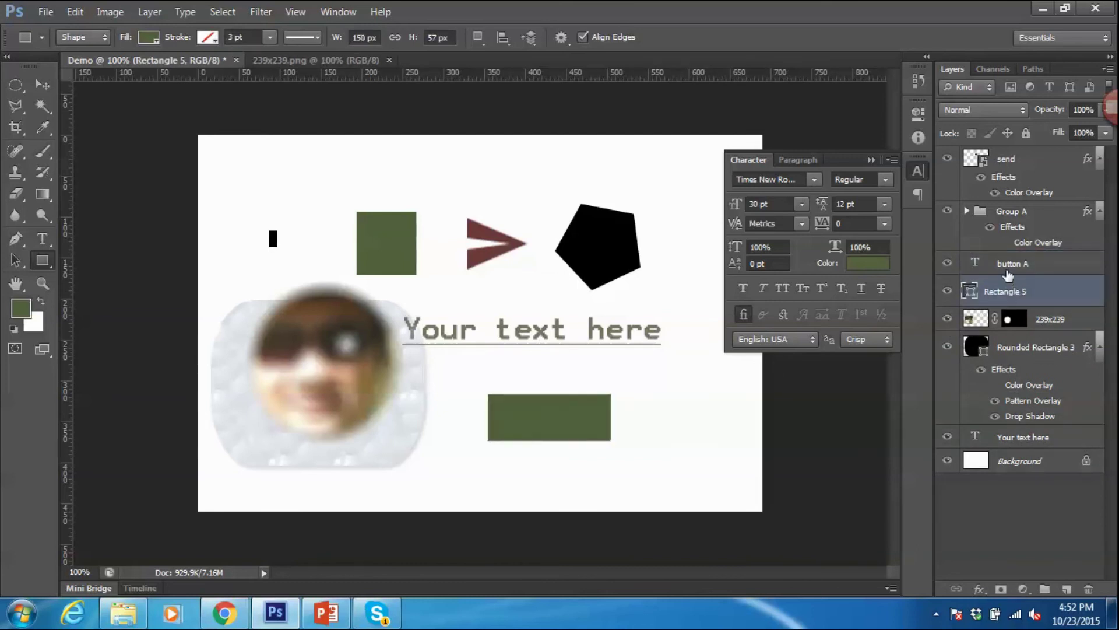
pyautogui.click(1007, 270)
pyautogui.doubleClick(977, 263)
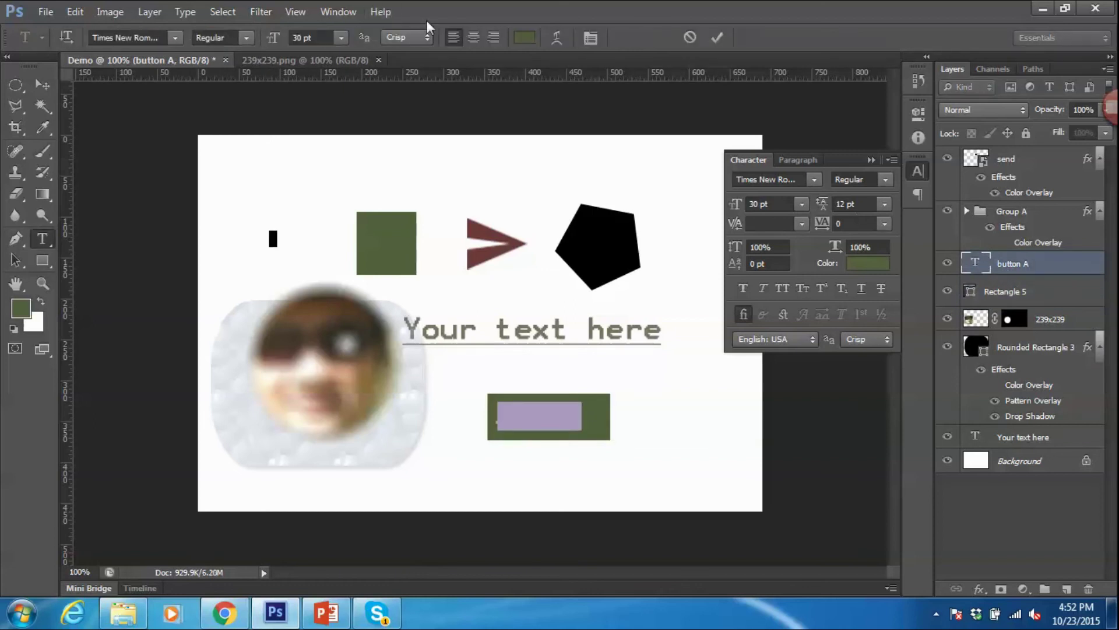
pyautogui.click(525, 38)
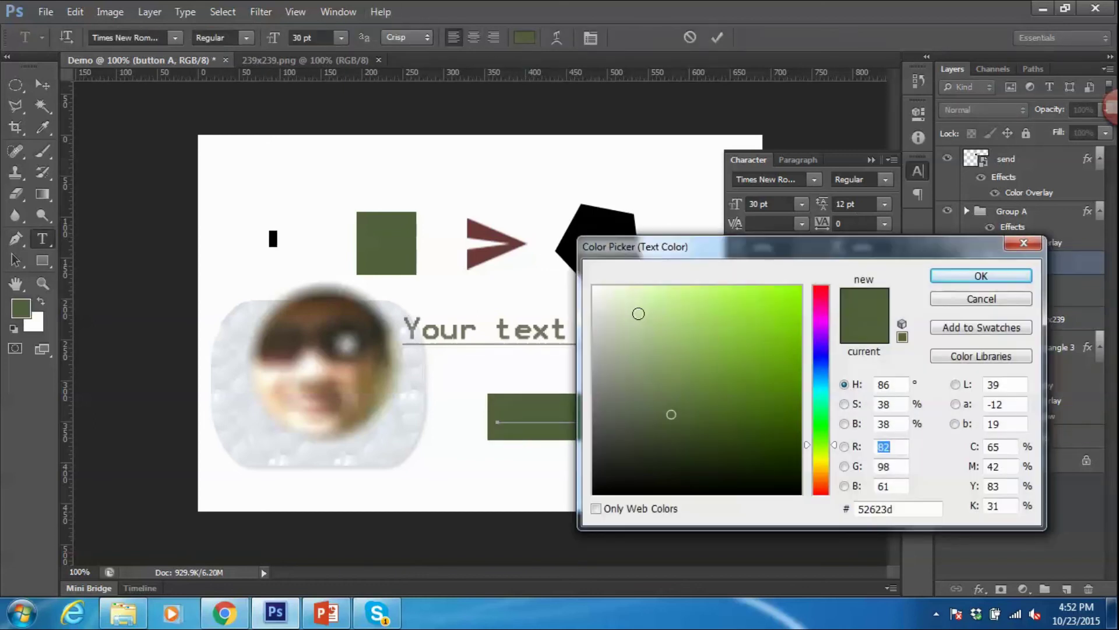
pyautogui.click(595, 288)
pyautogui.click(981, 275)
pyautogui.click(42, 261)
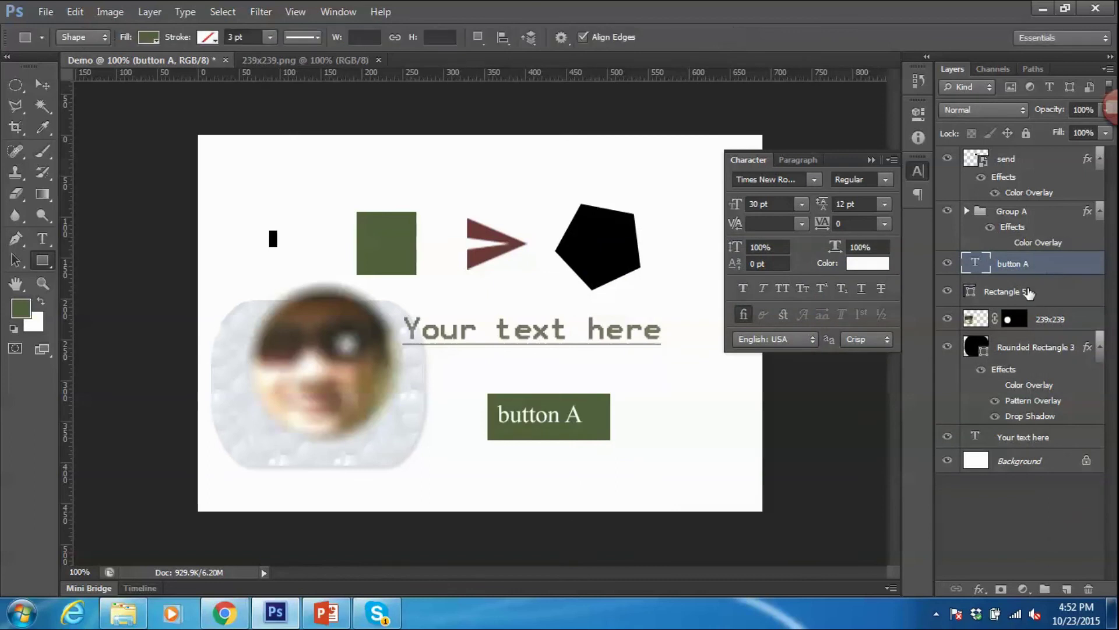
# Step: Align button A centred on Rectangle 5 and shift both up and right
pyautogui.keyDown('shift'); pyautogui.click(1005, 292); pyautogui.keyUp('shift')
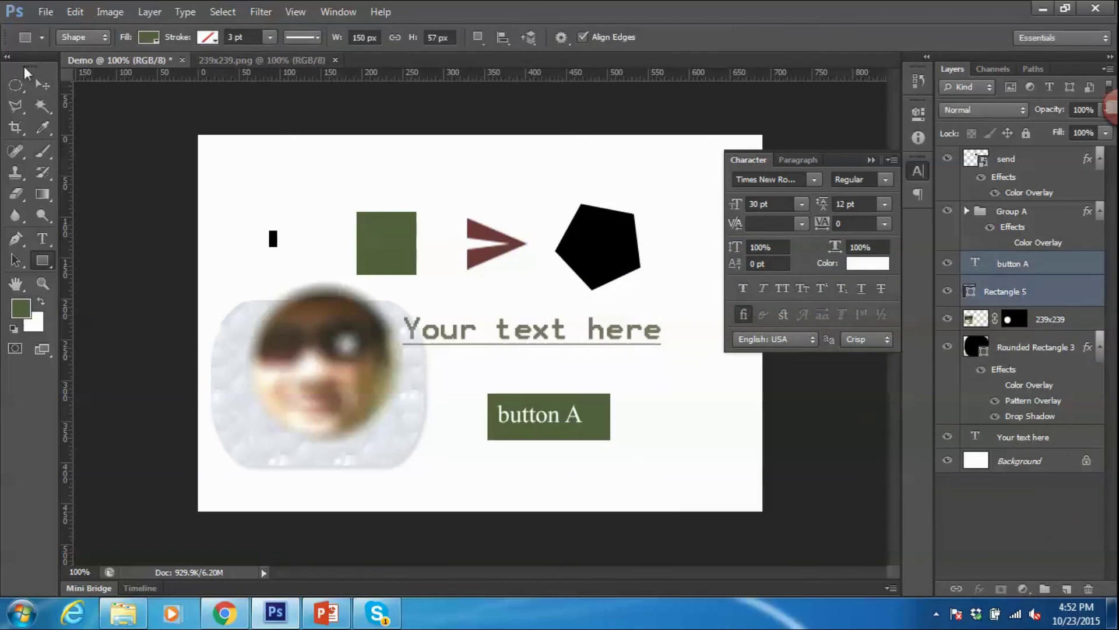
pyautogui.click(41, 85)
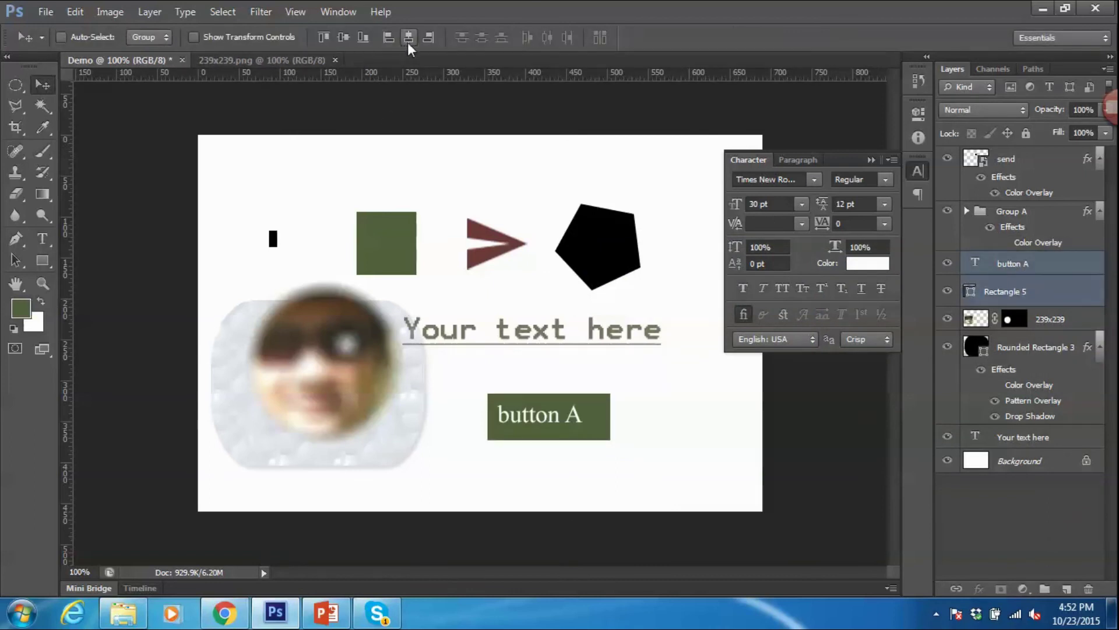
pyautogui.click(344, 38)
pyautogui.click(408, 37)
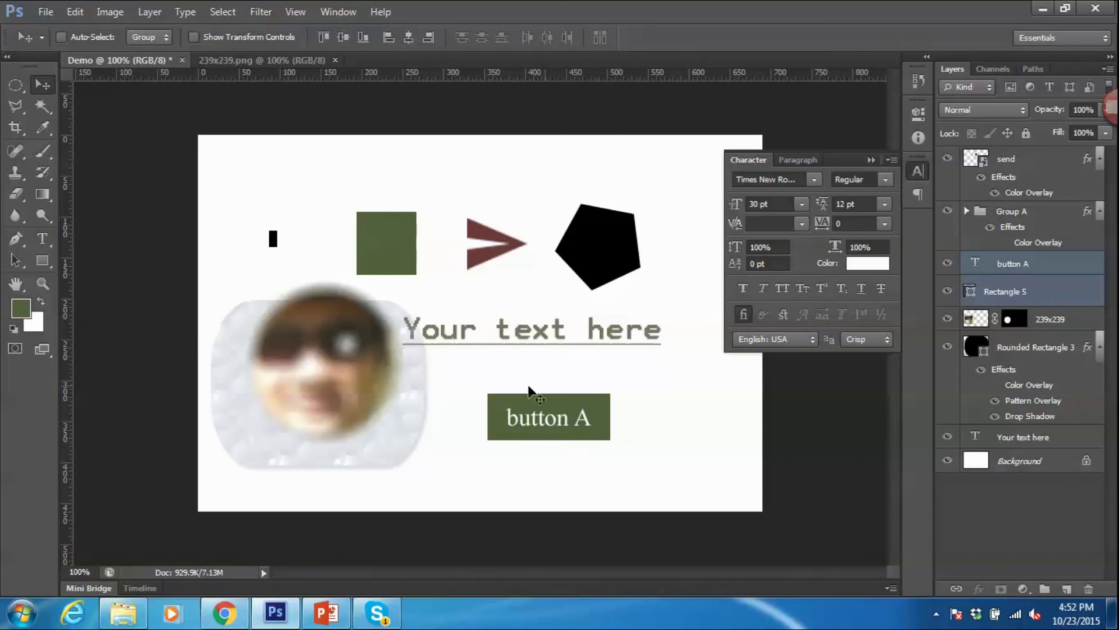
pyautogui.click(429, 37)
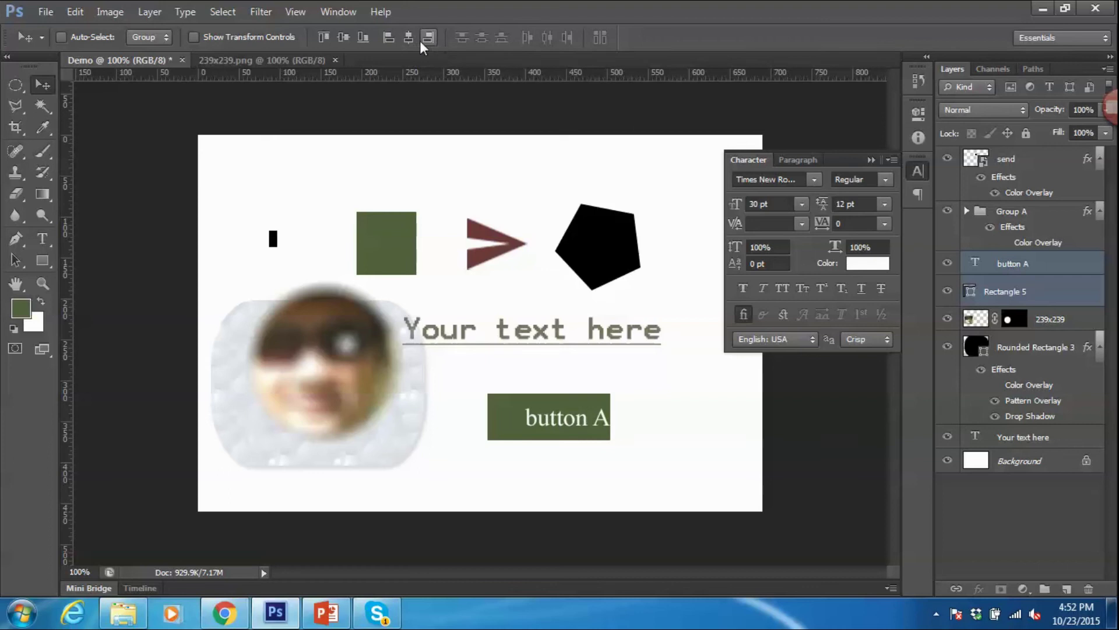
pyautogui.click(409, 38)
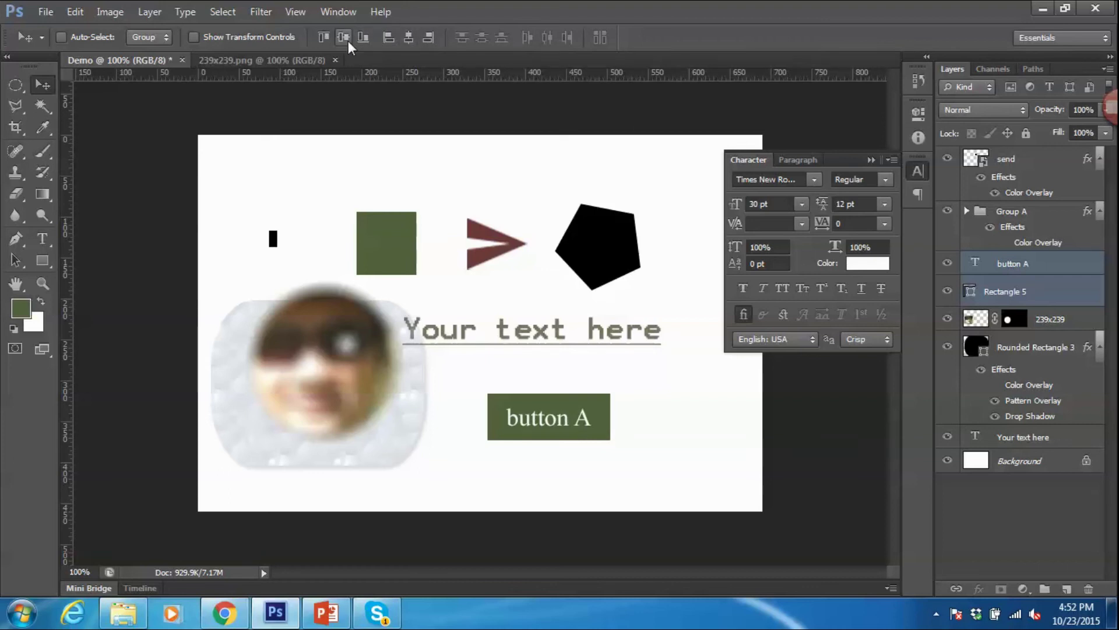
pyautogui.click(324, 38)
pyautogui.moveTo(612, 417)
pyautogui.mouseDown()
pyautogui.moveTo(662, 408)
pyautogui.moveTo(643, 408)
pyautogui.mouseUp()
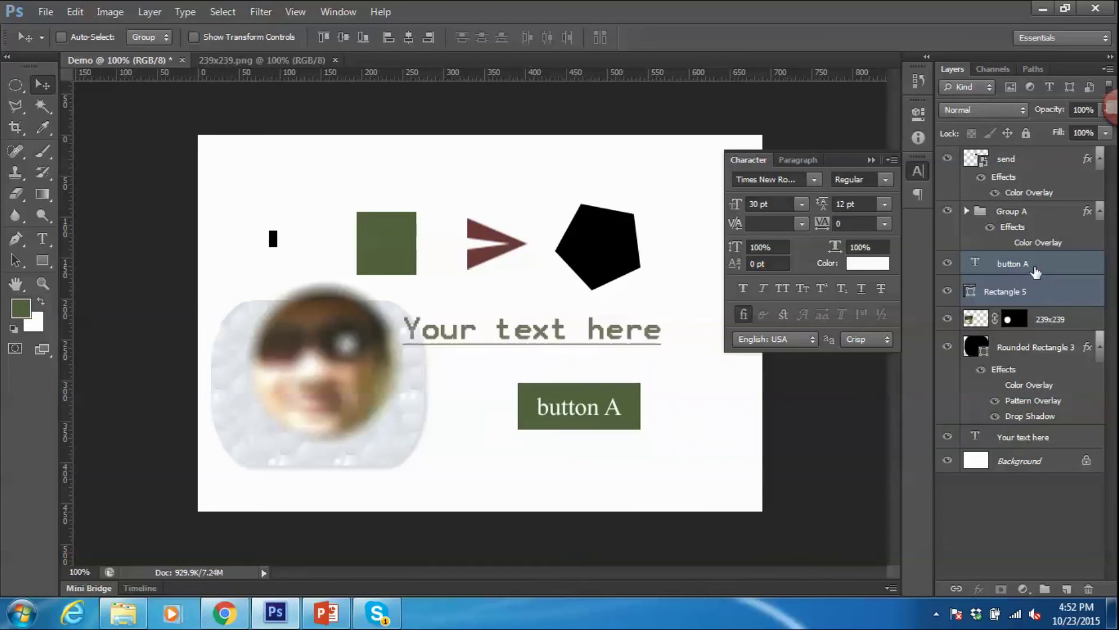
# Step: Group button A and Rectangle 5 into a group named 'Button', then collapse it
pyautogui.hotkey('ctrl', 'g')
pyautogui.doubleClick(1015, 261)
pyautogui.write('Button')
pyautogui.press('Return')
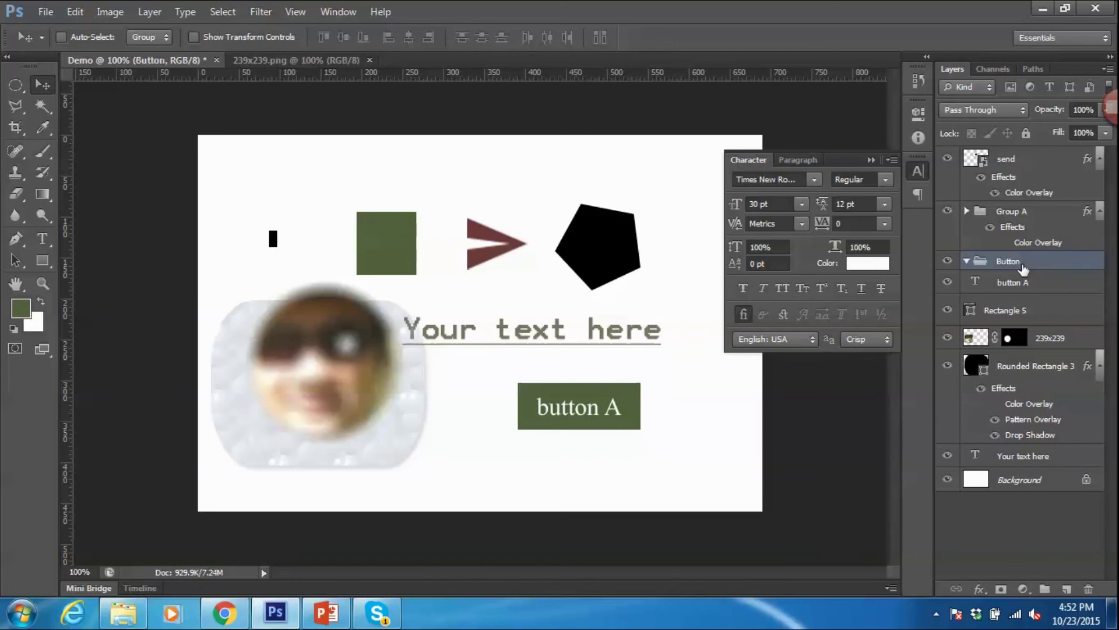
pyautogui.click(1015, 282)
pyautogui.keyDown('shift'); pyautogui.click(1014, 310); pyautogui.keyUp('shift')
pyautogui.moveTo(1014, 310); pyautogui.dragTo(985, 269)
pyautogui.click(966, 261)
pyautogui.click(947, 261)
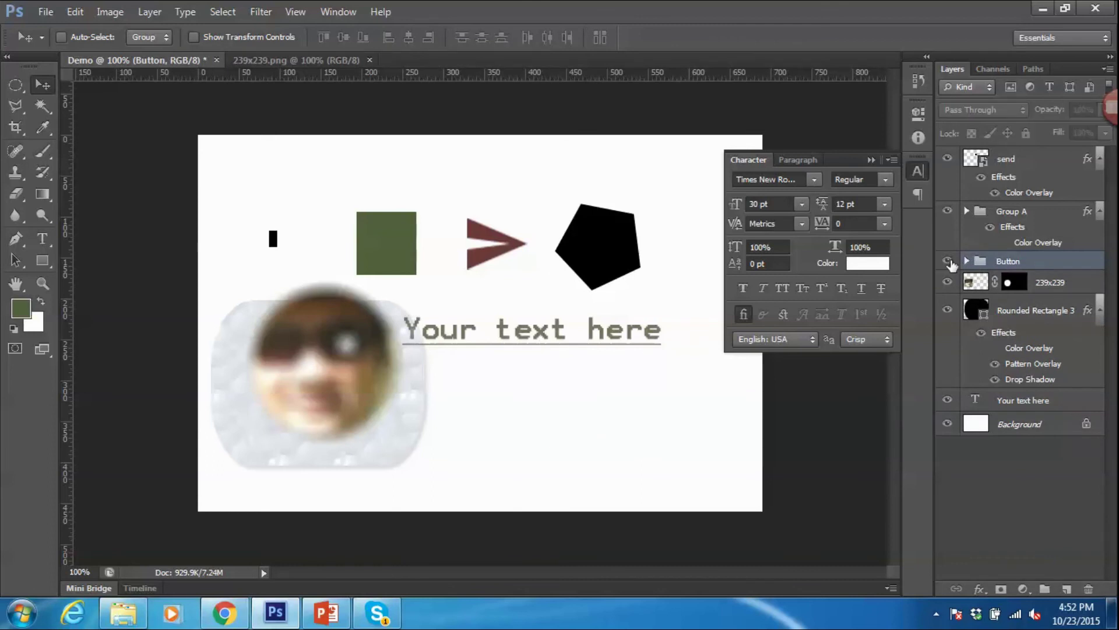
pyautogui.click(328, 612)
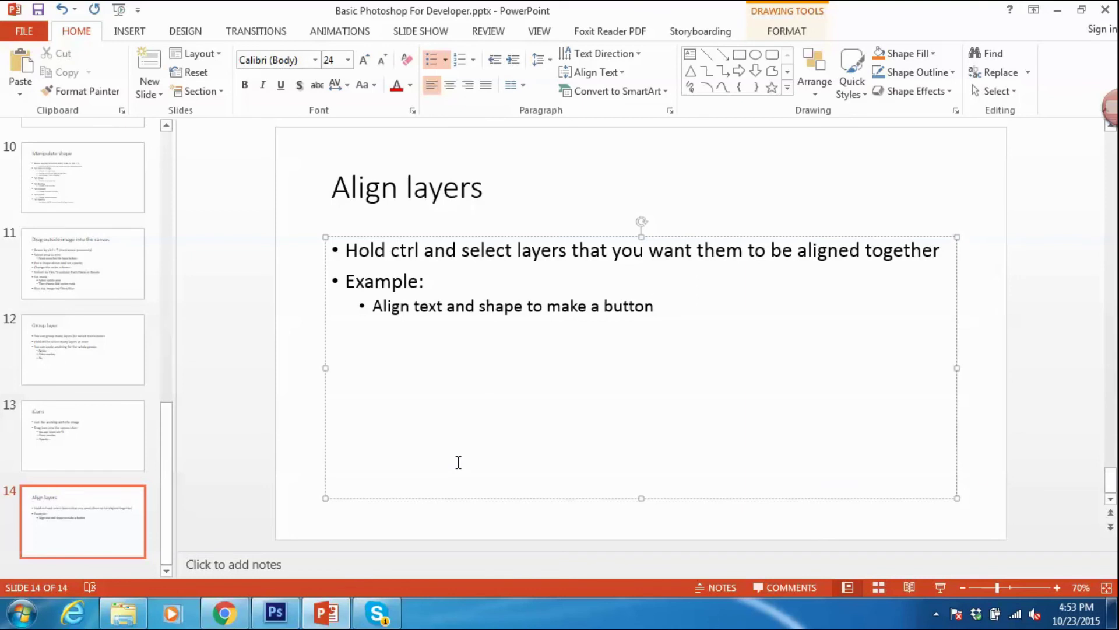
# Step: Insert a new slide after Align layers titled 'Save As Image instead of PSD'
pyautogui.click(130, 562)
pyautogui.rightClick(129, 561)
pyautogui.click(174, 529)
pyautogui.click(492, 212)
pyautogui.write('SaveAs')
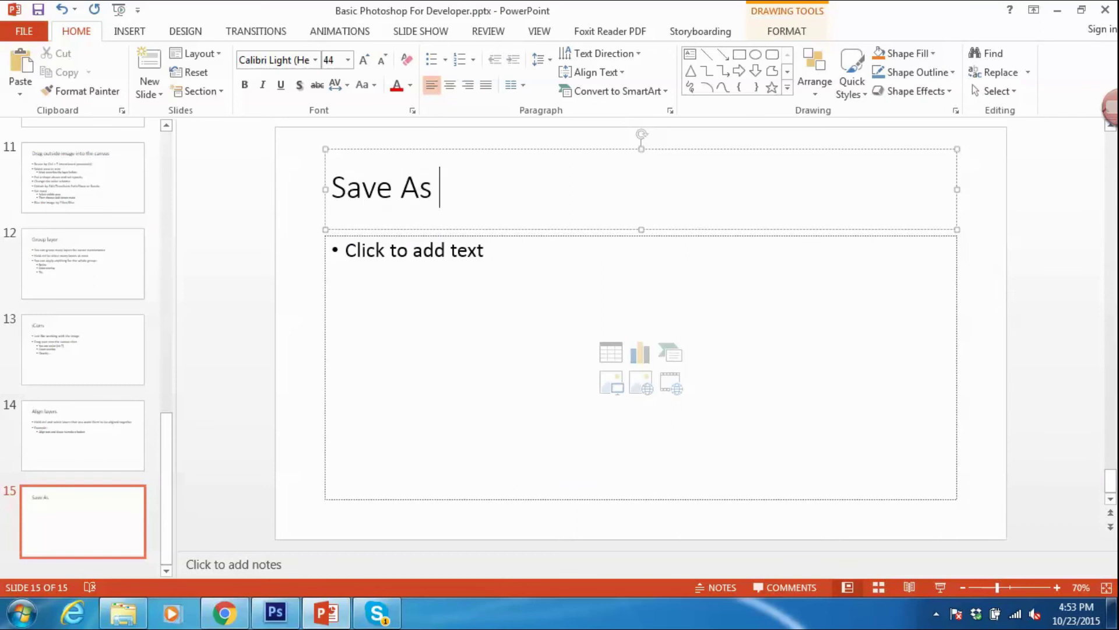
pyautogui.write('png')
pyautogui.press('BackSpace')
pyautogui.press('BackSpace')
pyautogui.press('BackSpace')
pyautogui.press('BackSpace')
pyautogui.write('Image')
pyautogui.press('BackSpace')
pyautogui.press('BackSpace')
pyautogui.press('BackSpace')
pyautogui.write('mage inst')
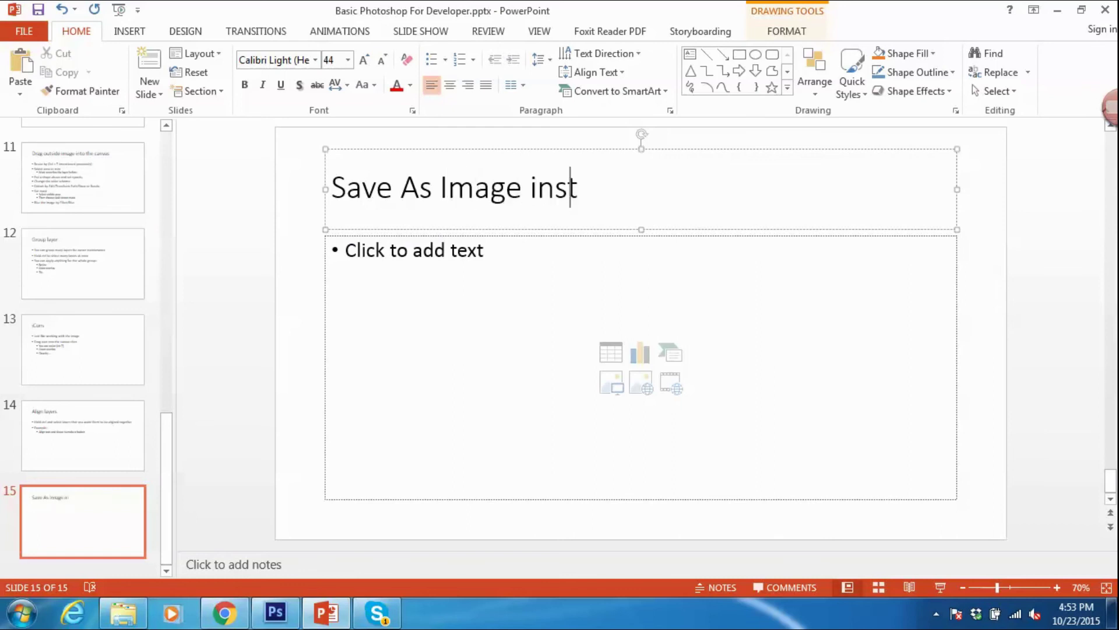
pyautogui.write('ead of PSD')
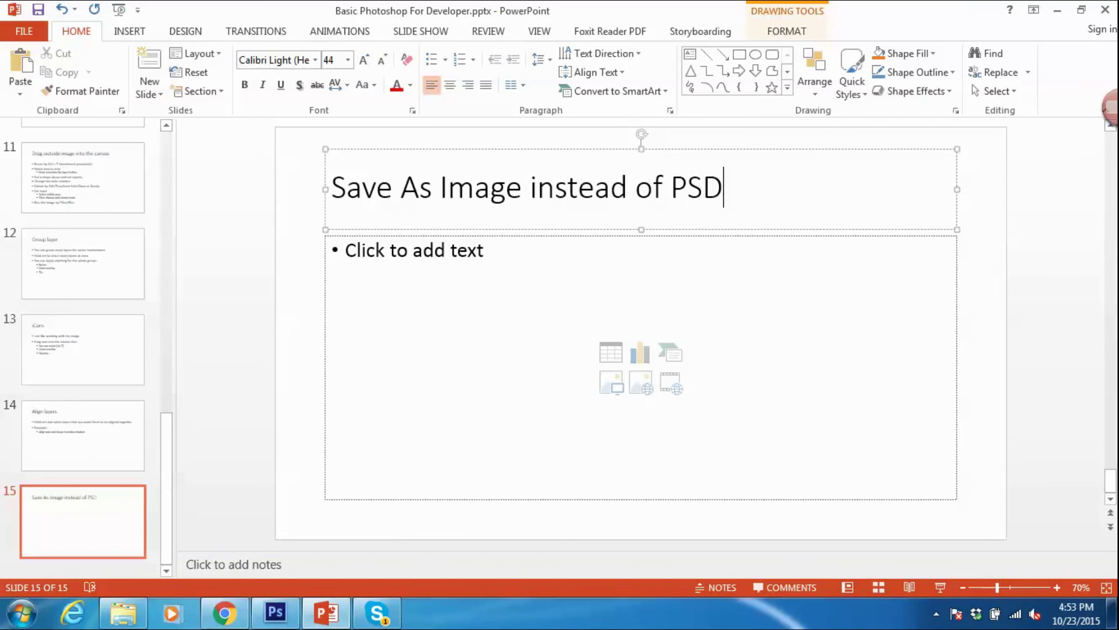
# Step: Add the bullet 'Choose File/ Save for Web', checking Photoshop's File menu
pyautogui.click(470, 273)
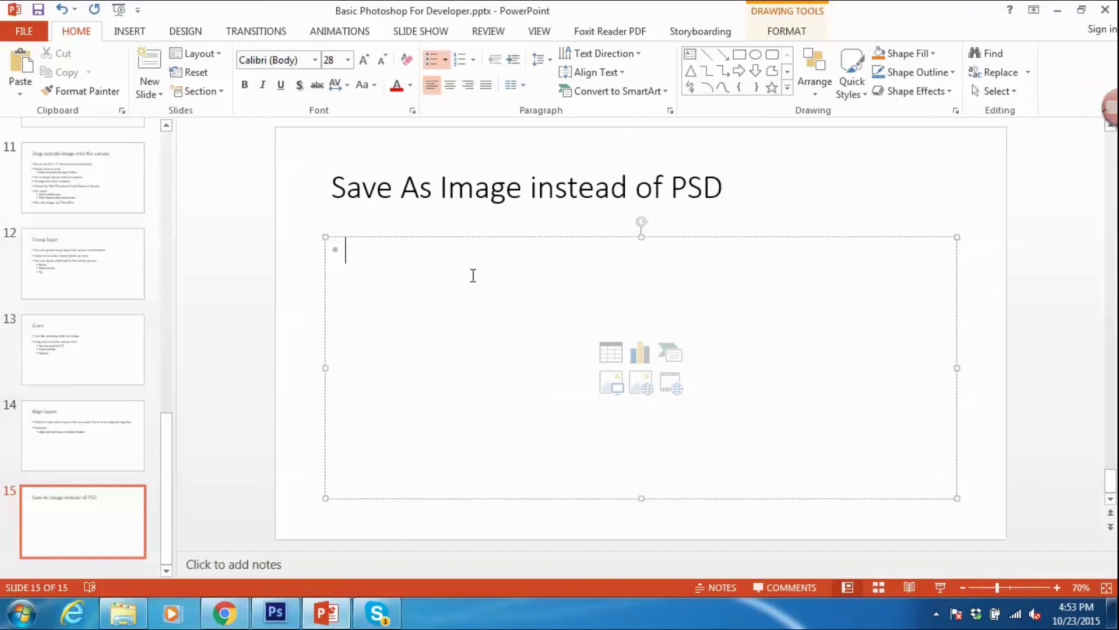
pyautogui.hotkey('alt', 'Tab')
pyautogui.hotkey('alt', 'Tab')
pyautogui.write('Choose File')
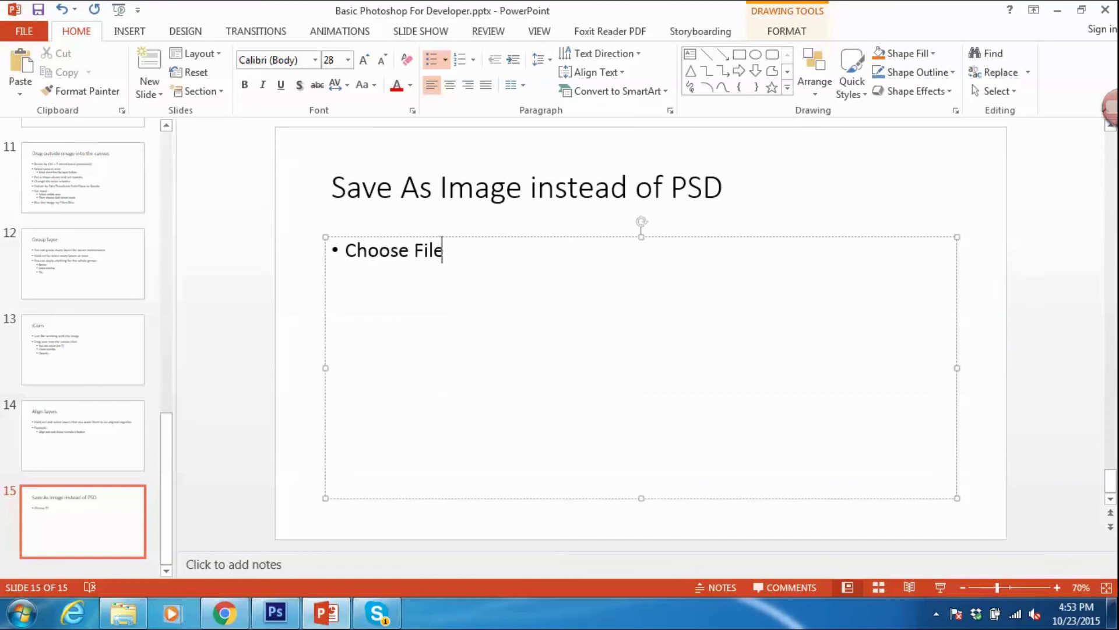
pyautogui.hotkey('alt', 'Tab')
pyautogui.click(45, 12)
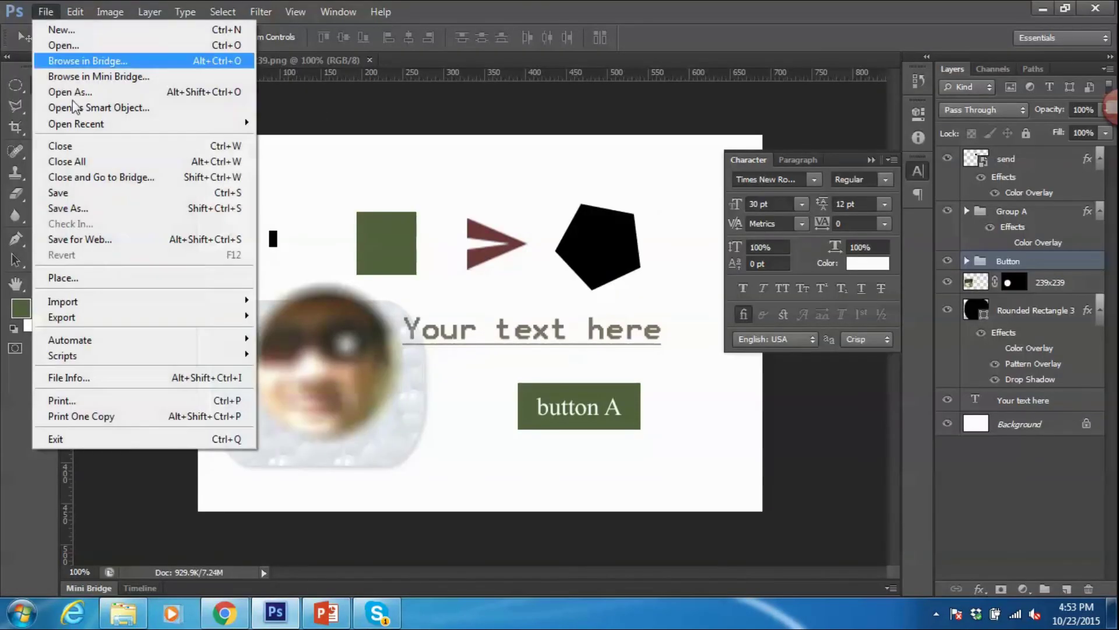
pyautogui.hotkey('alt', 'Tab')
pyautogui.write('/ Save for Wb')
pyautogui.write('b')
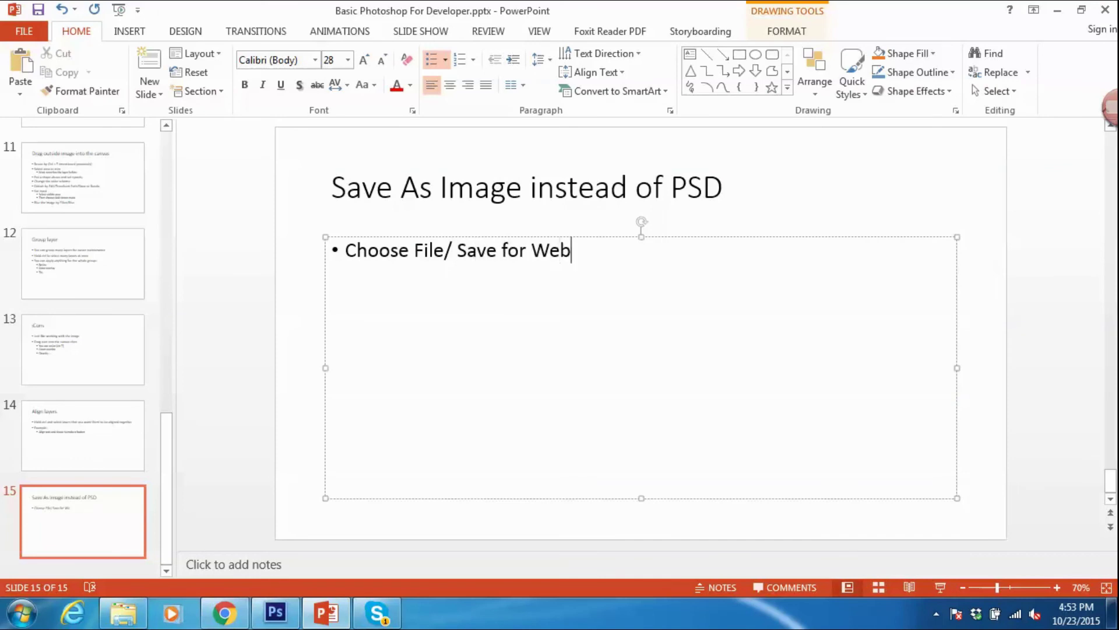
pyautogui.press('Return')
pyautogui.hotkey('alt', 'Tab')
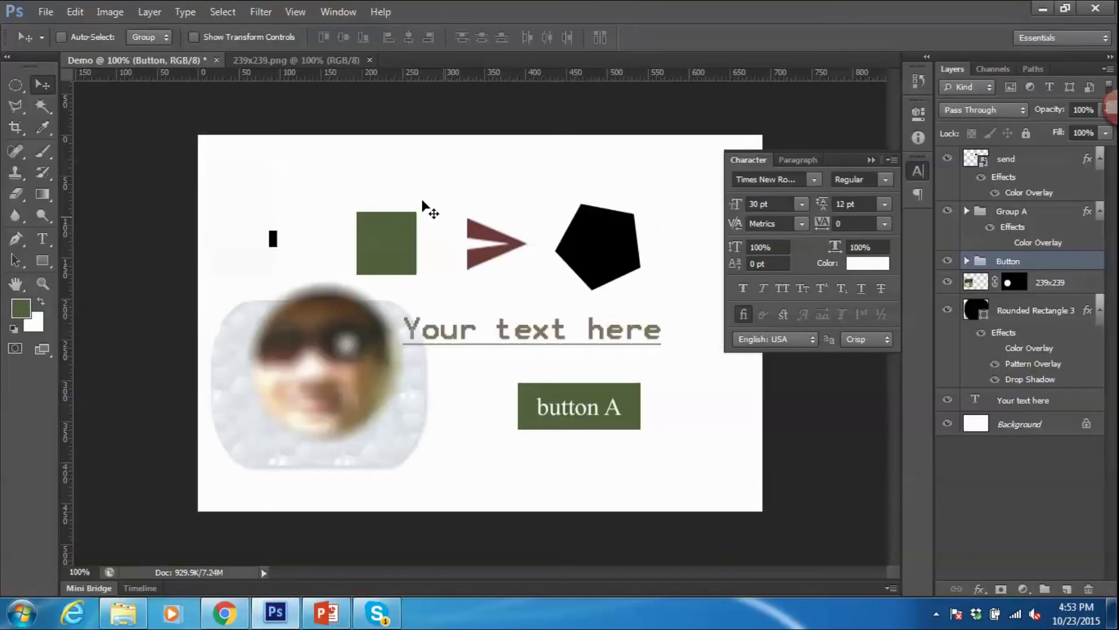
# Step: Toggle Save for Web between JPEG Low and PNG-24, then add bullet 'Choose PNG or JPEG as you wish'
pyautogui.click(45, 12)
pyautogui.click(116, 239)
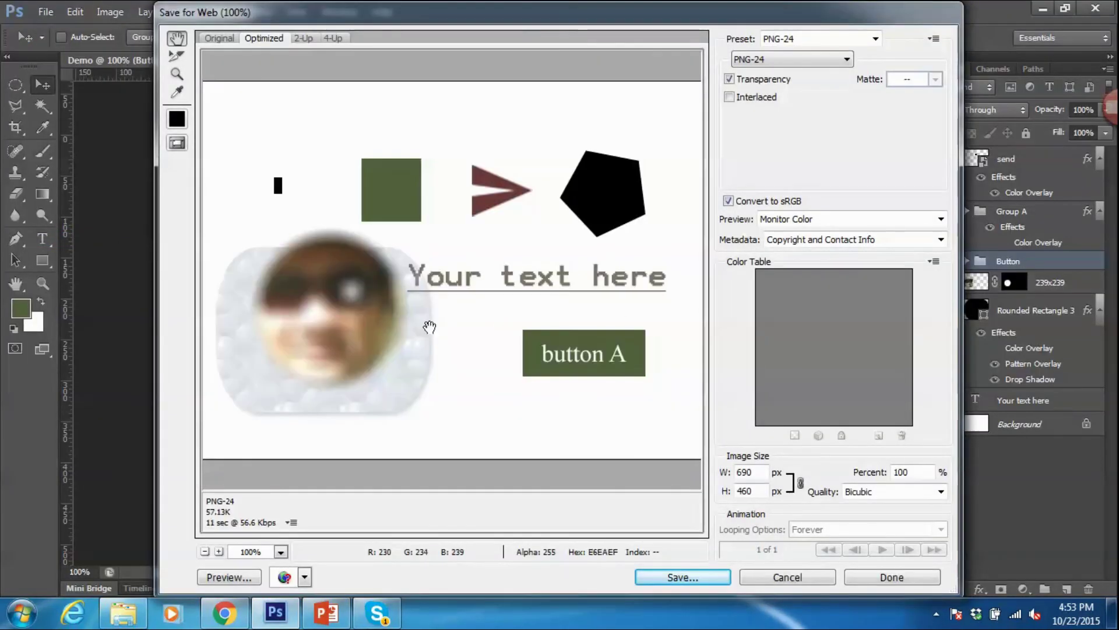
pyautogui.click(848, 38)
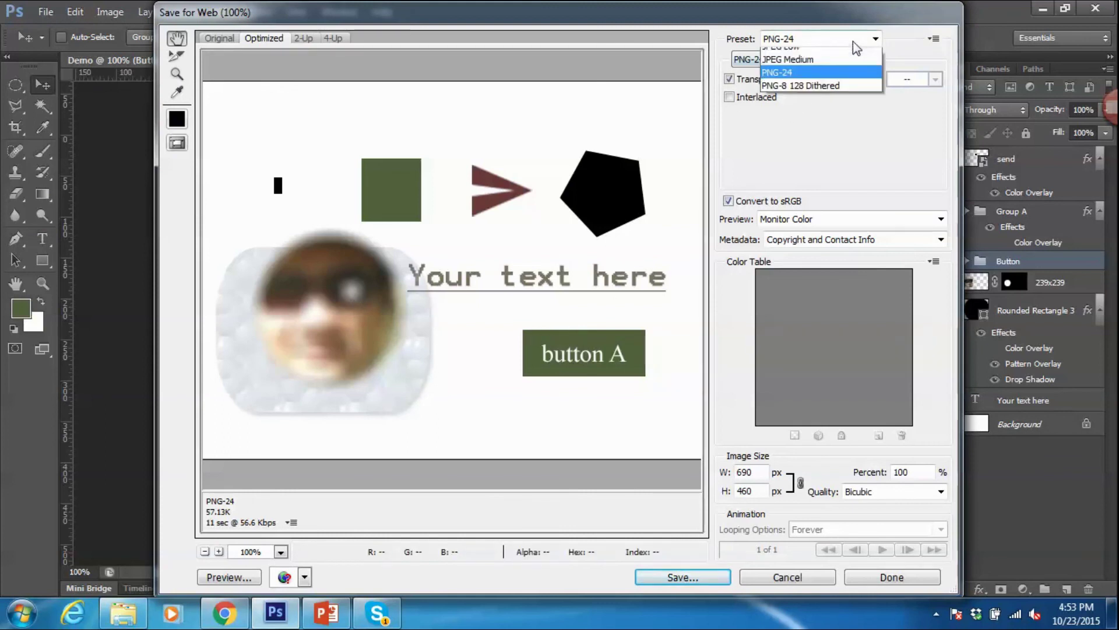
pyautogui.click(785, 160)
pyautogui.click(876, 38)
pyautogui.click(781, 186)
pyautogui.click(876, 38)
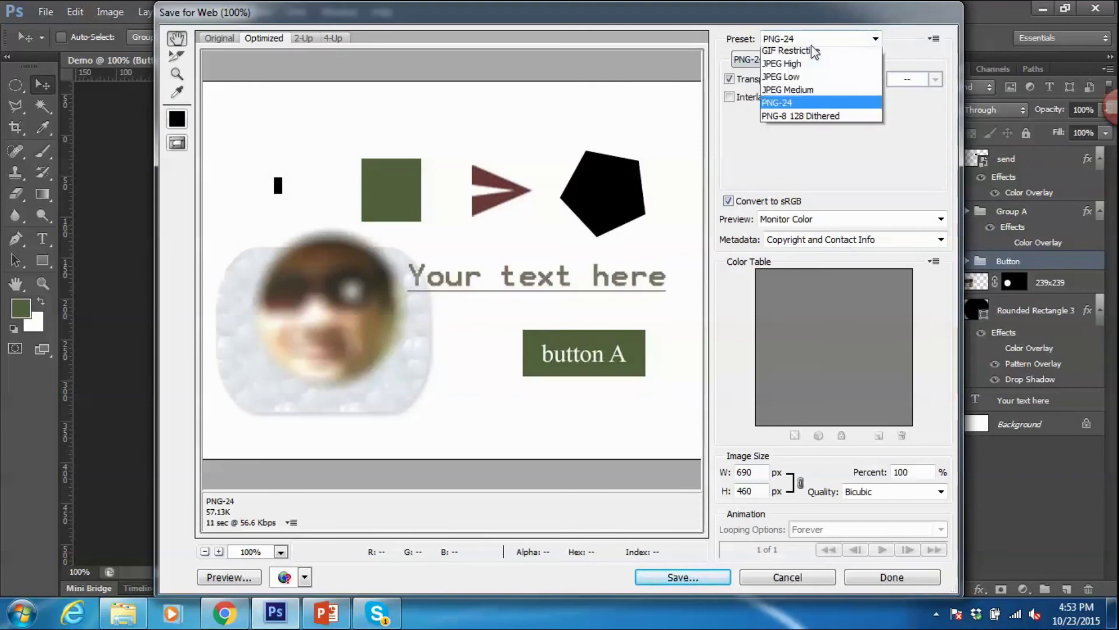
pyautogui.click(784, 155)
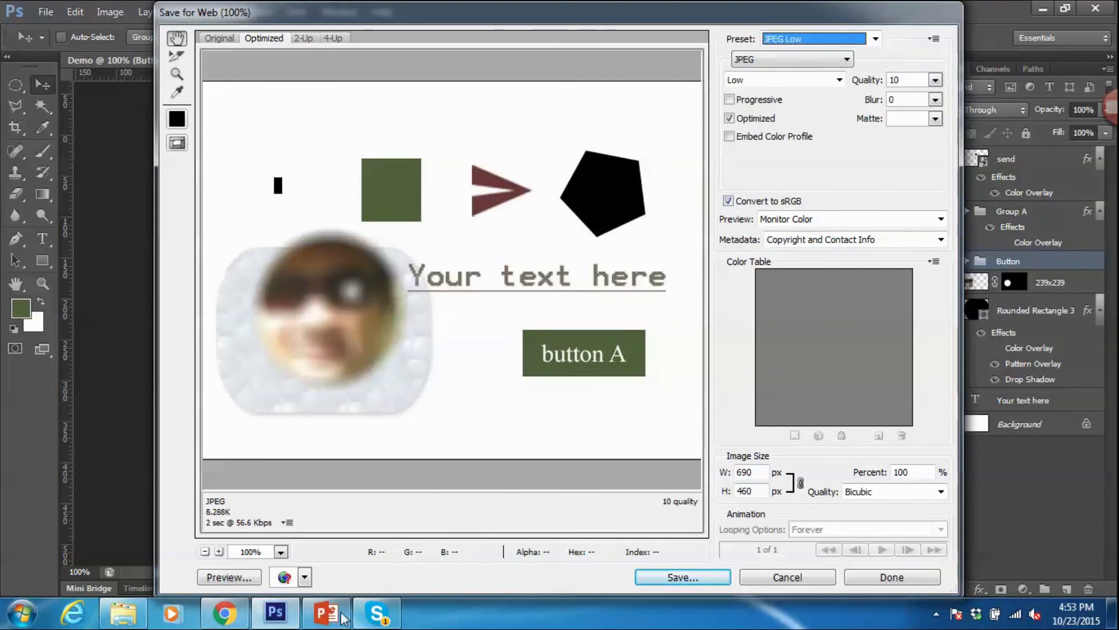
pyautogui.click(327, 612)
pyautogui.write('Choose PNG or ')
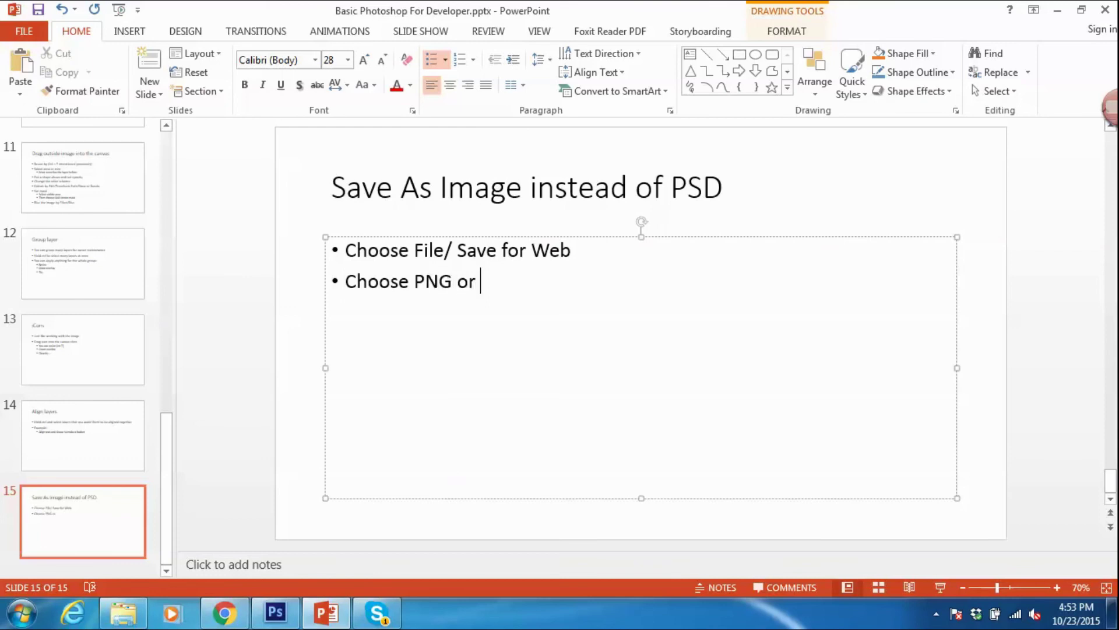
pyautogui.write('JPEG as you wish')
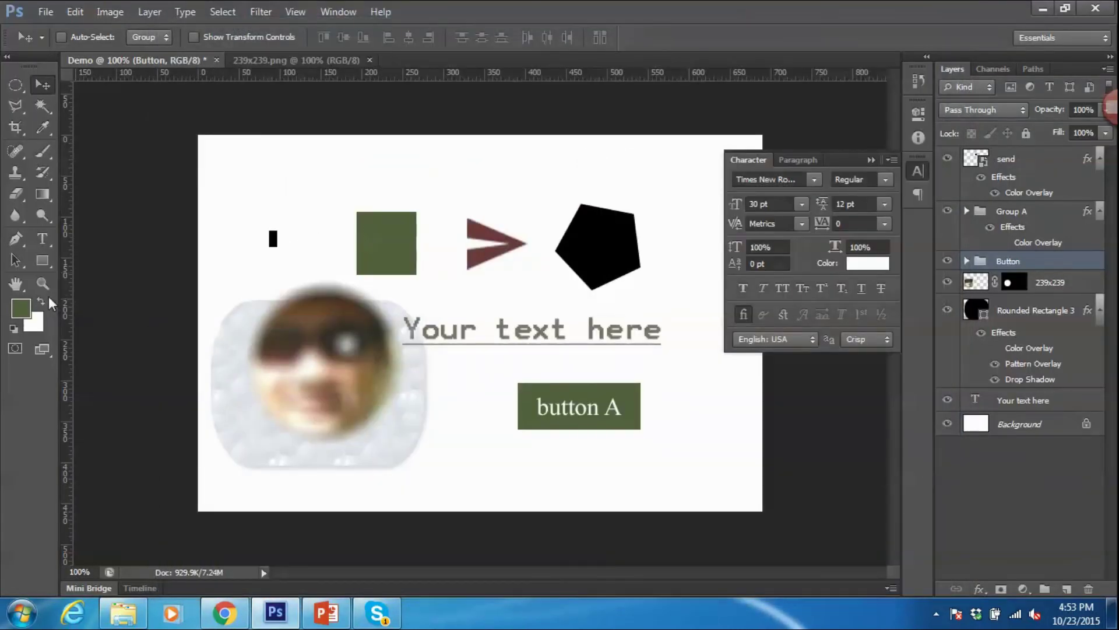
# Step: Add the bullet 'Drag the virtual line from the left or the top for easier alignment'
pyautogui.hotkey('alt', 'Tab')
pyautogui.scroll(1, 253, 366)
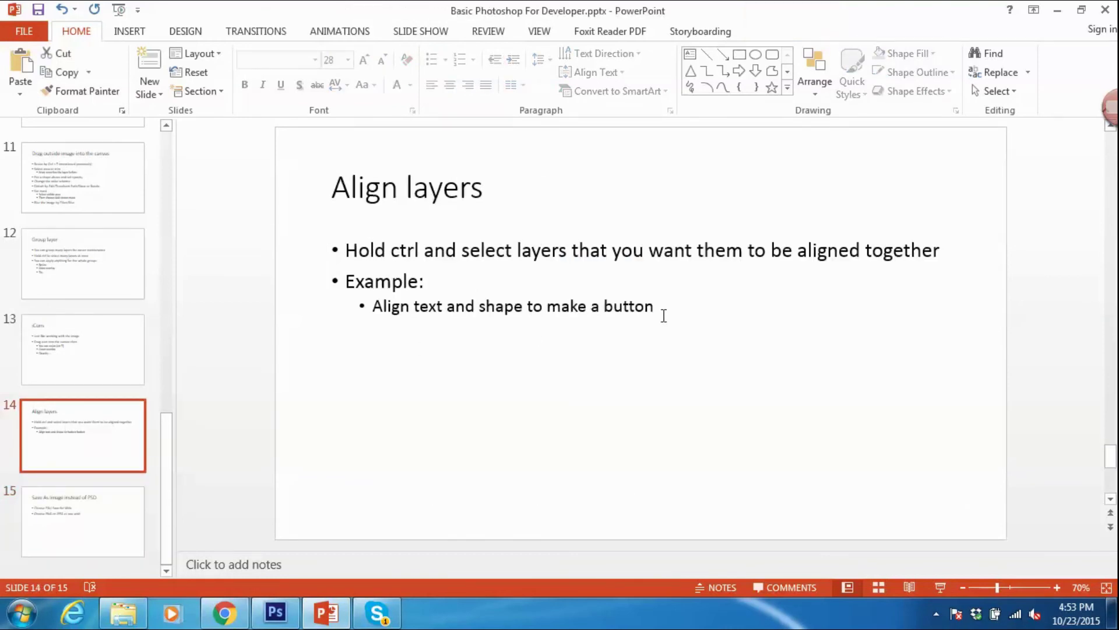
pyautogui.click(665, 314)
pyautogui.press('Return')
pyautogui.hotkey('shift', 'Tab')
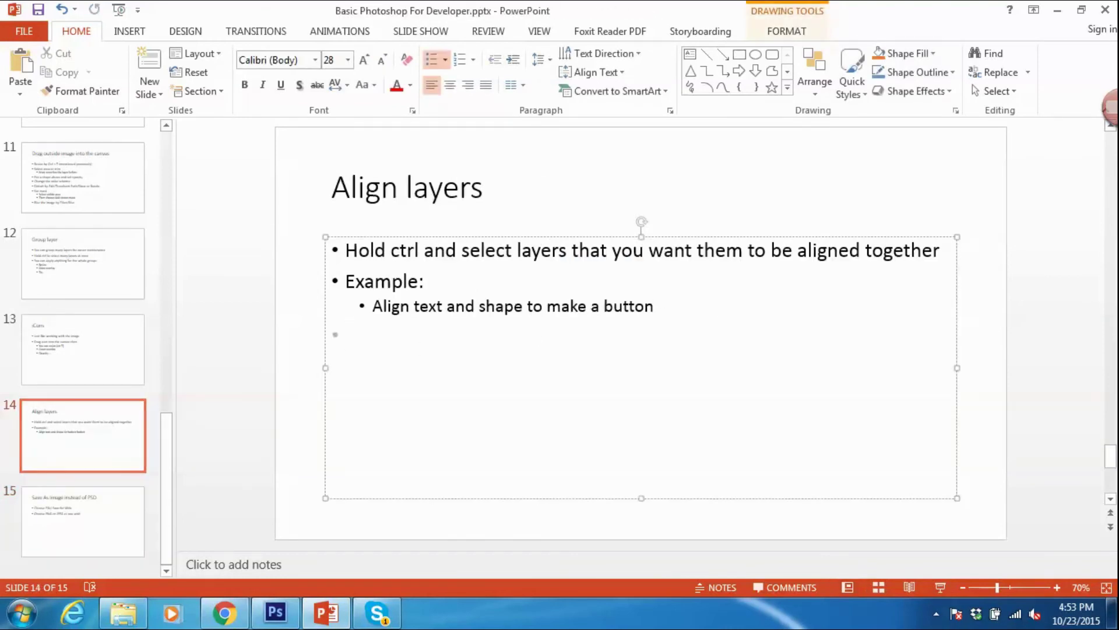
pyautogui.write('Drag the virtual line fro')
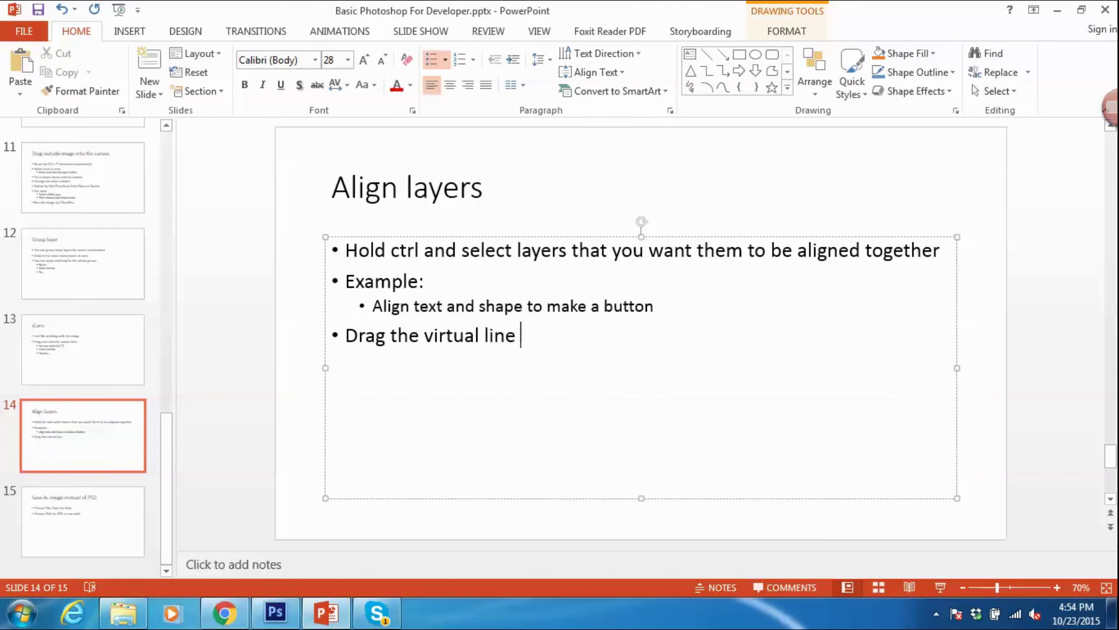
pyautogui.write('m the left')
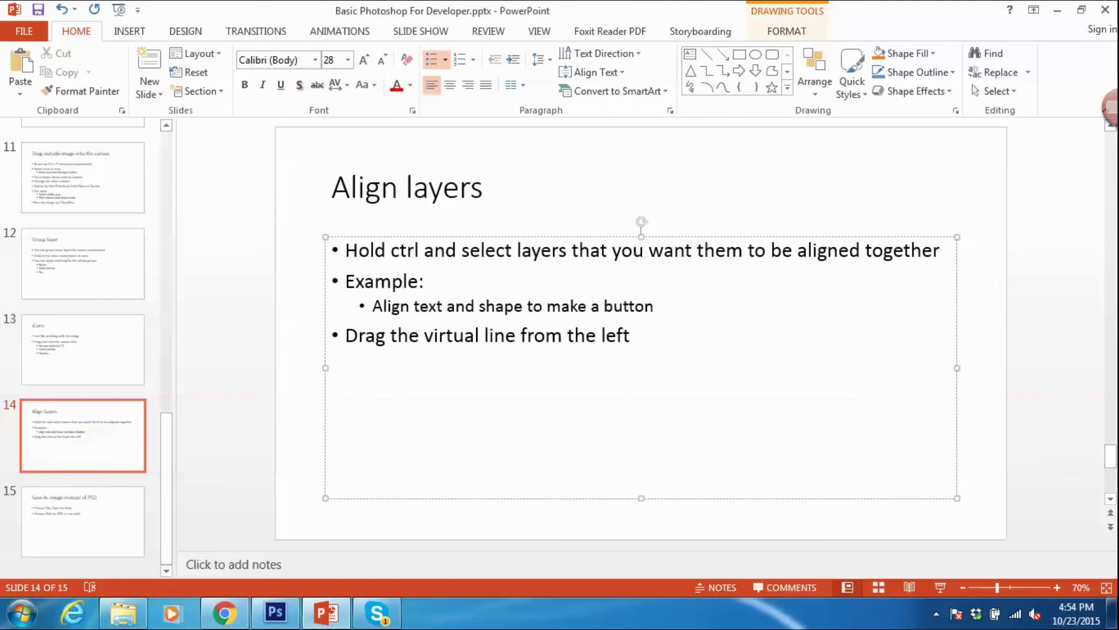
pyautogui.write(' or the top fo')
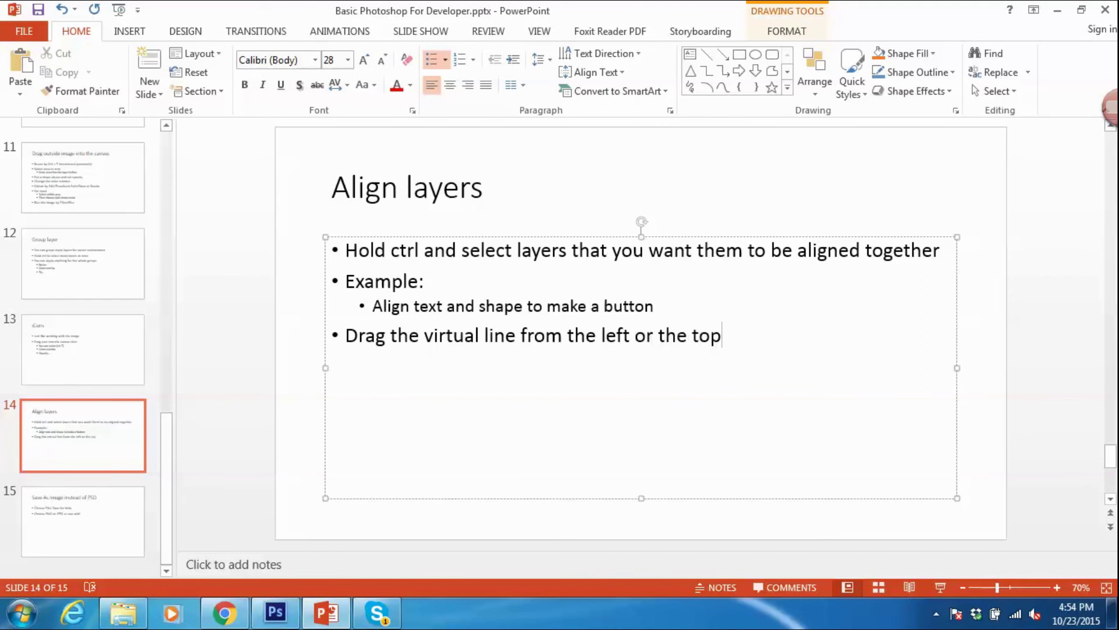
pyautogui.write('r eas')
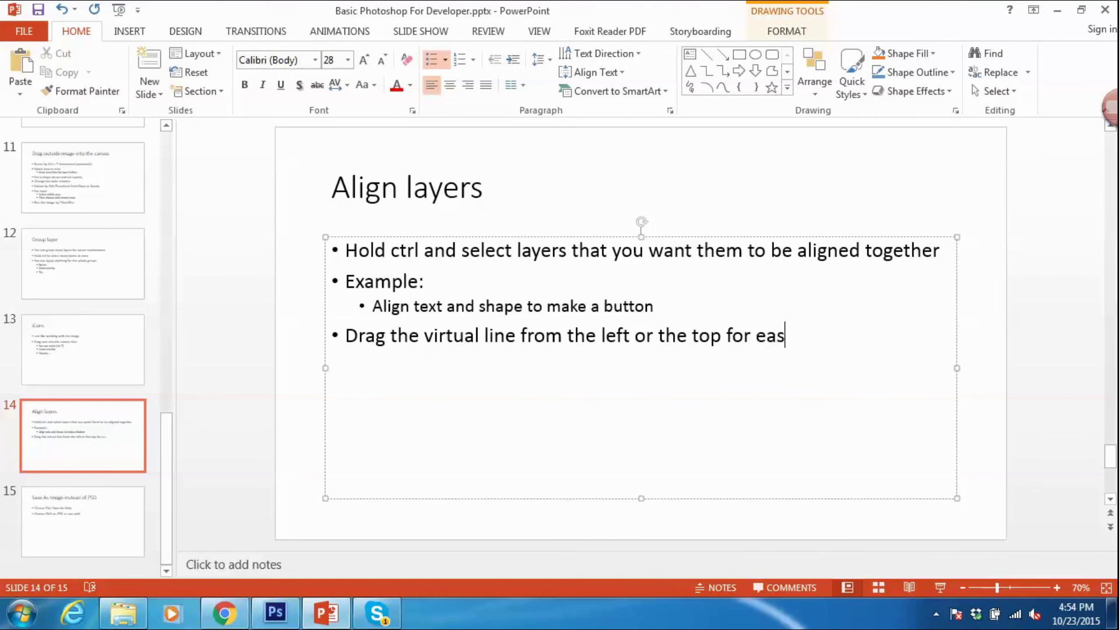
pyautogui.write('ier alignment')
pyautogui.press('Tab')
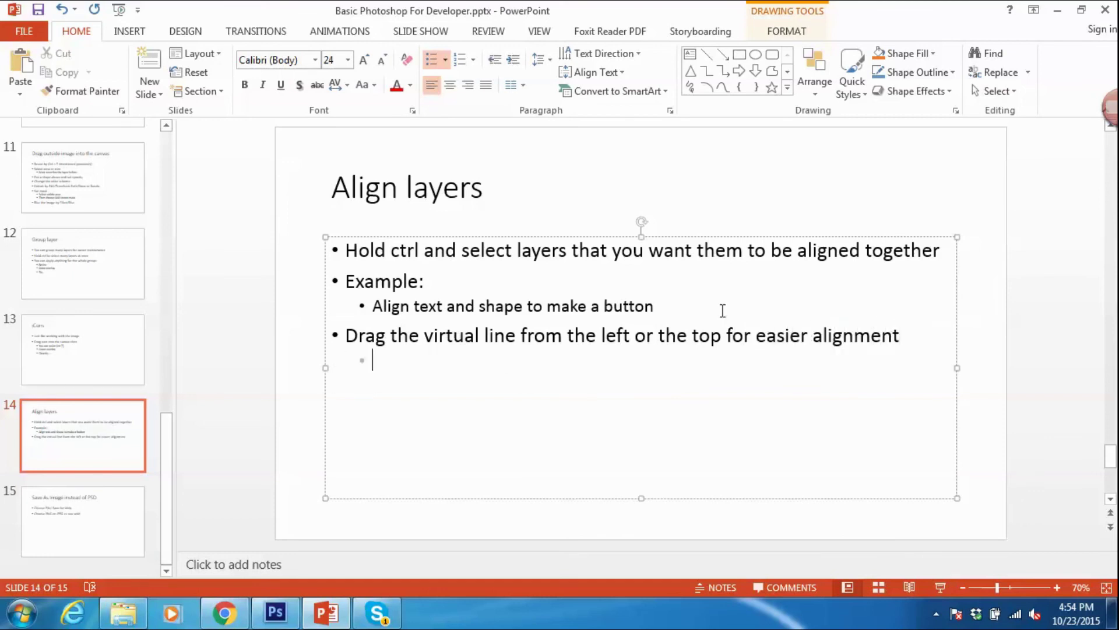
# Step: Insert 'of the ruler' after 'top' in that bullet
pyautogui.hotkey('alt', 'Tab')
pyautogui.hotkey('alt', 'Tab')
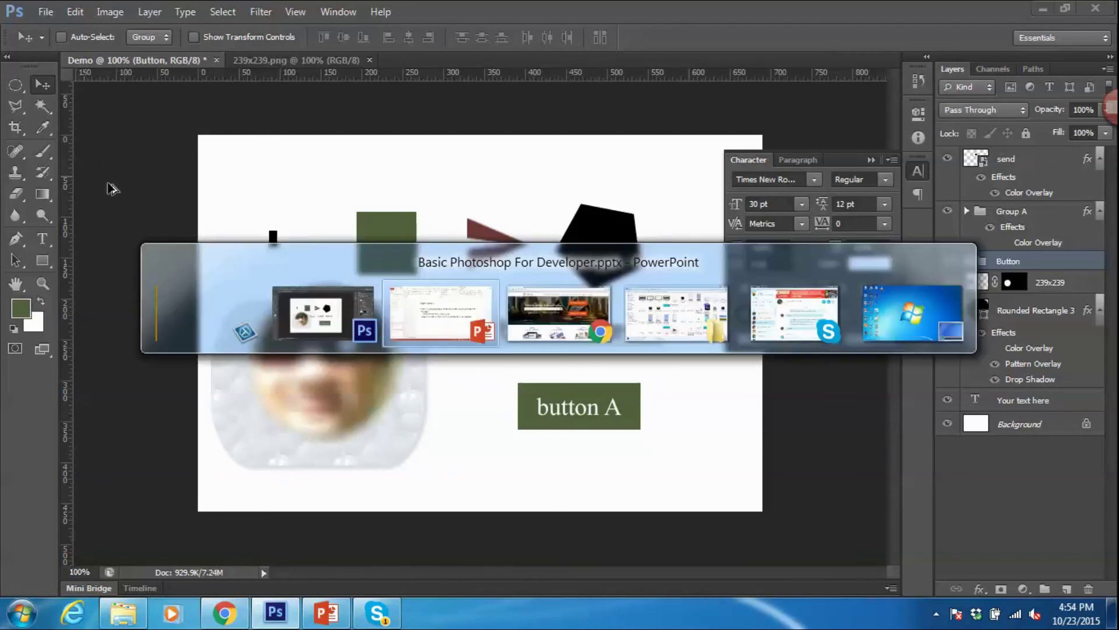
pyautogui.click(720, 340)
pyautogui.write('of the ruler for easier alignment')
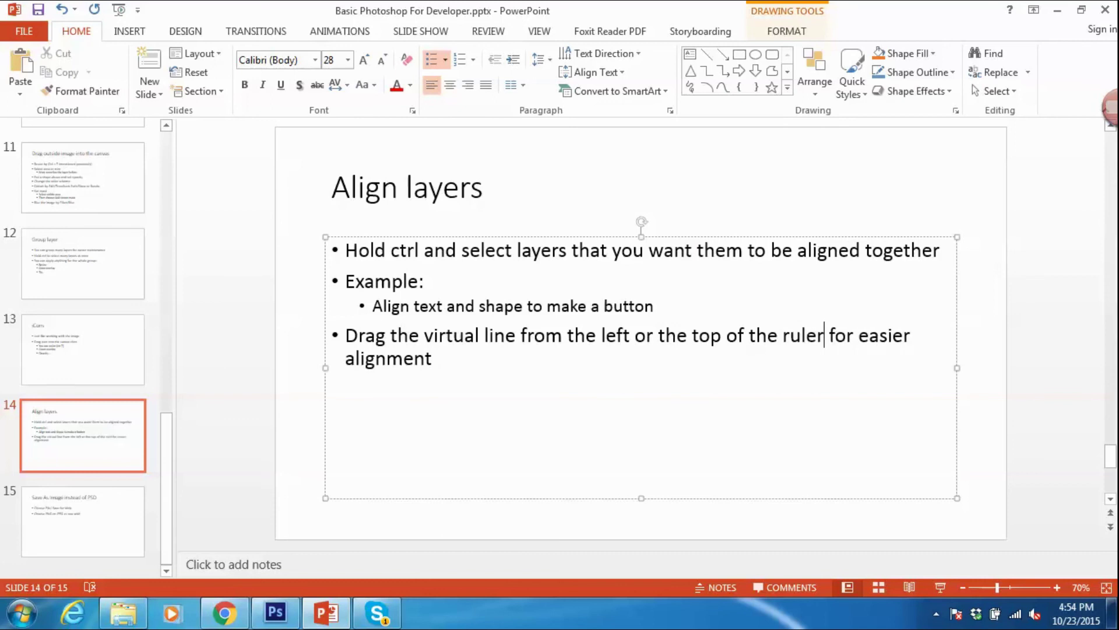
pyautogui.hotkey('alt', 'Tab')
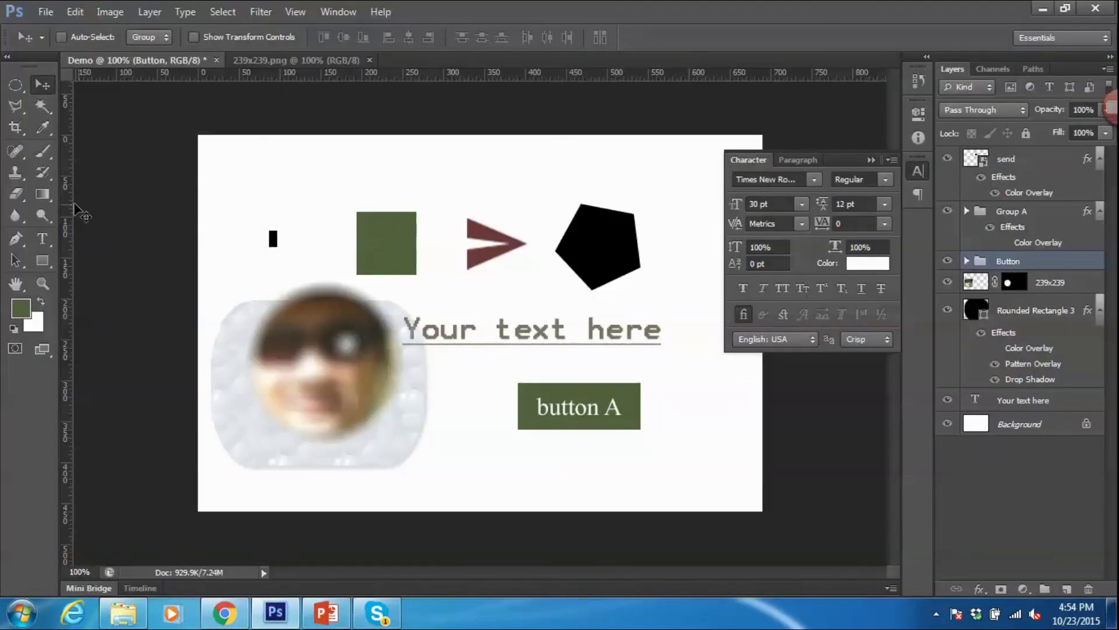
# Step: Drag a vertical guide to the green square's right edge and a horizontal guide at 93 px
pyautogui.moveTo(68, 210); pyautogui.dragTo(416, 217)
pyautogui.moveTo(430, 74); pyautogui.dragTo(470, 211)
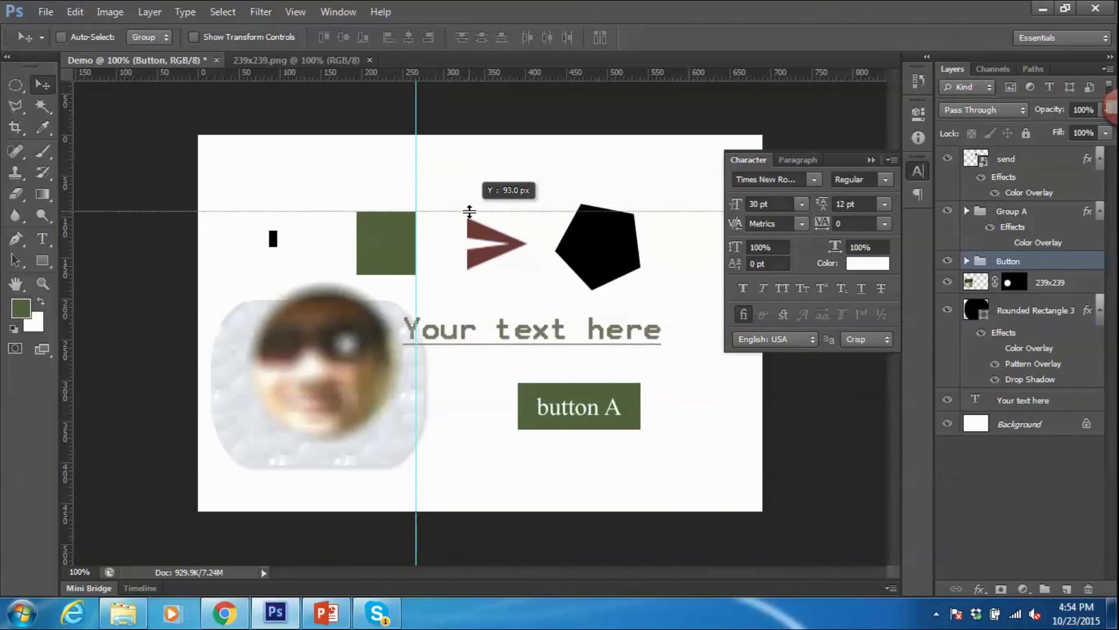
pyautogui.hotkey('alt', 'Tab')
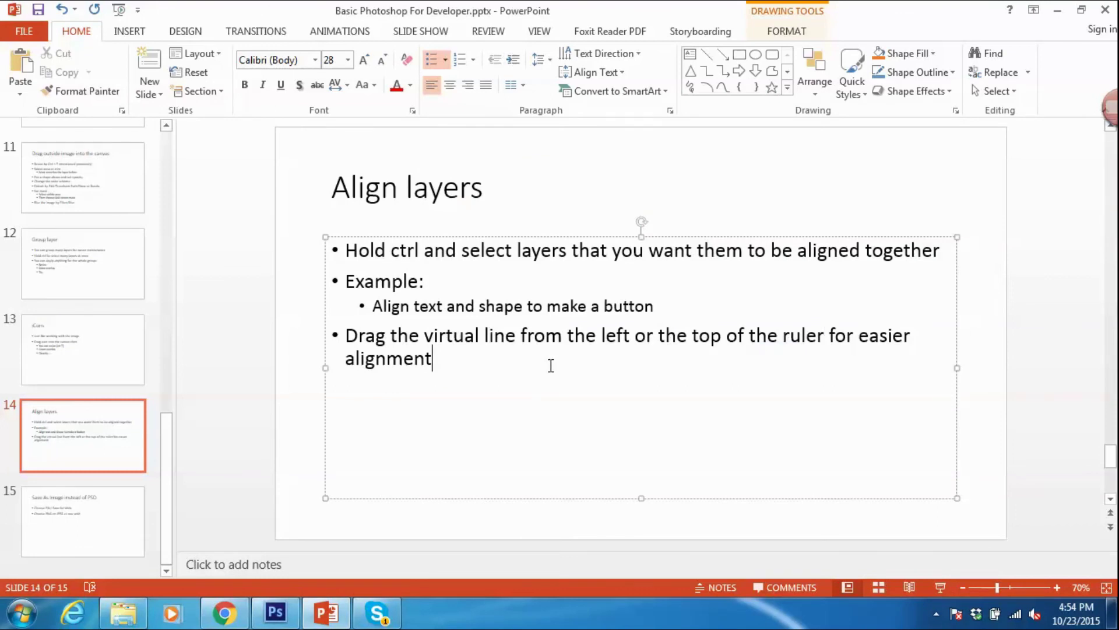
pyautogui.hotkey('alt', 'Tab')
pyautogui.rightClick(415, 177)
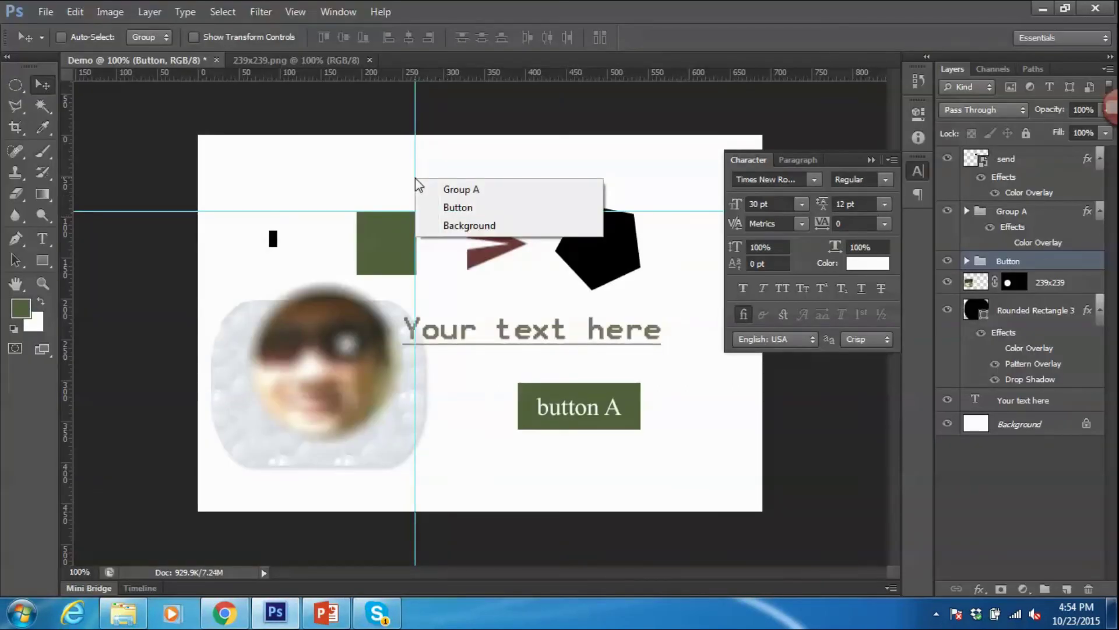
pyautogui.press('Escape')
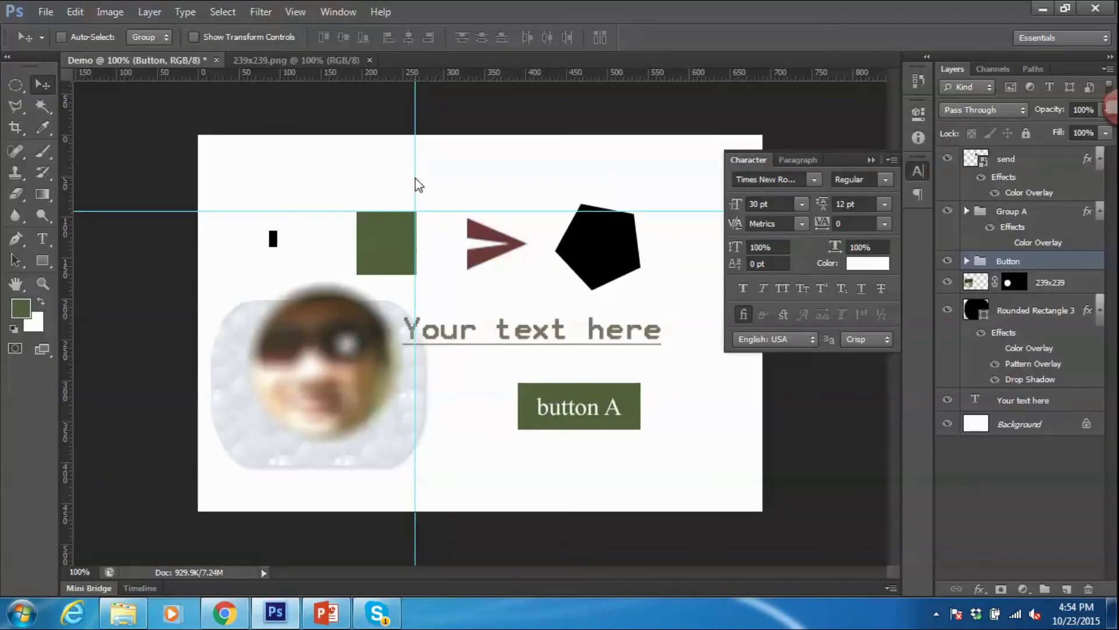
# Step: Change the guide colour to light red, then to magenta, in guide preferences
pyautogui.doubleClick(415, 178)
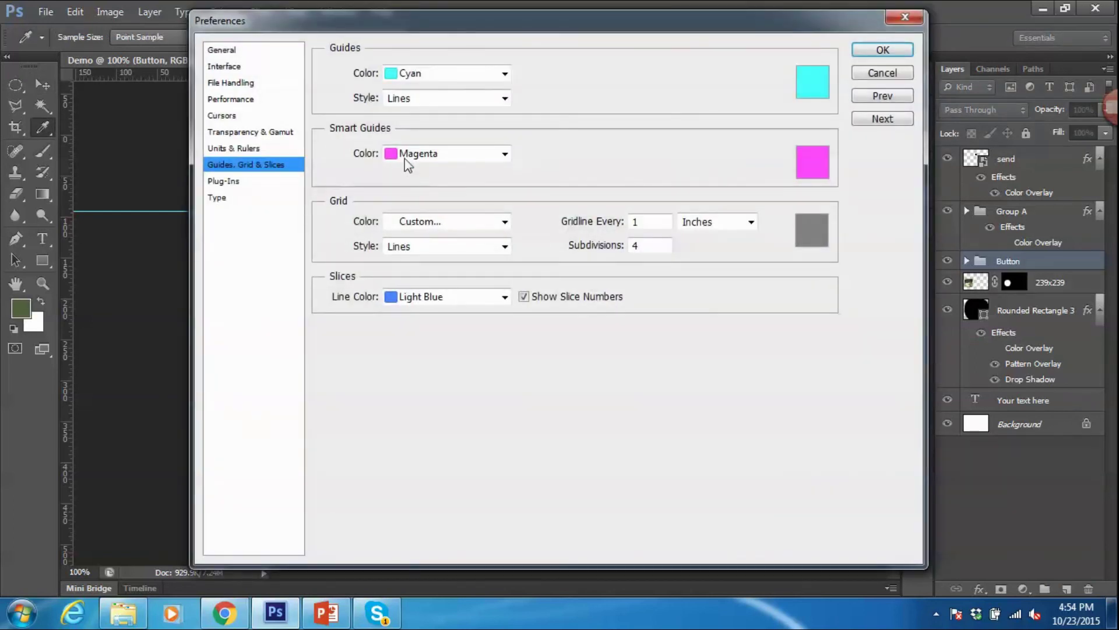
pyautogui.click(408, 73)
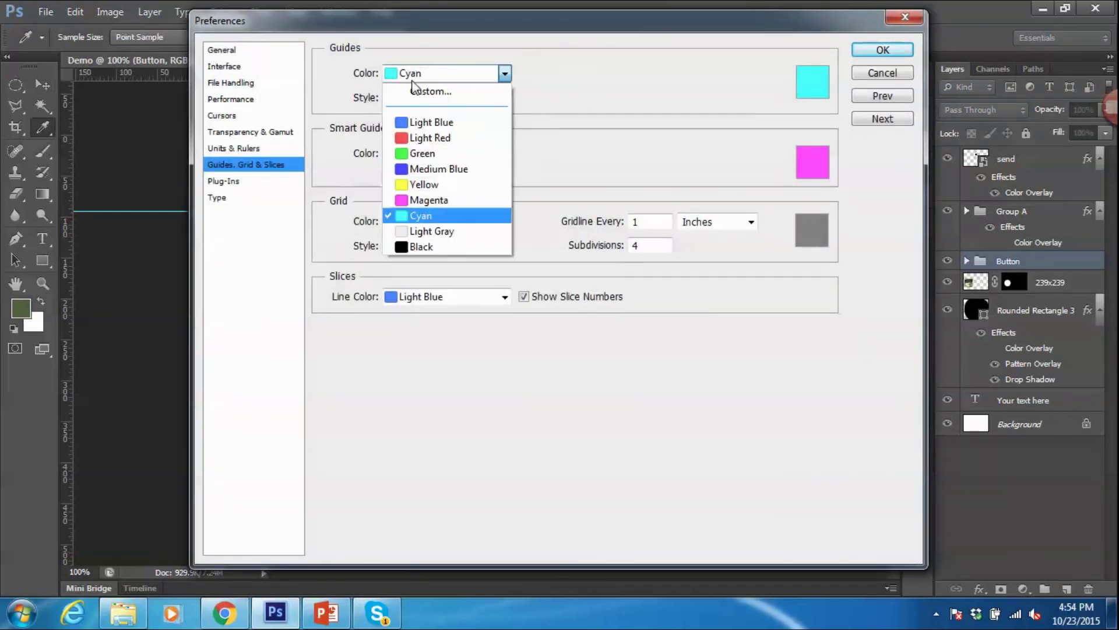
pyautogui.click(432, 130)
pyautogui.press('Return')
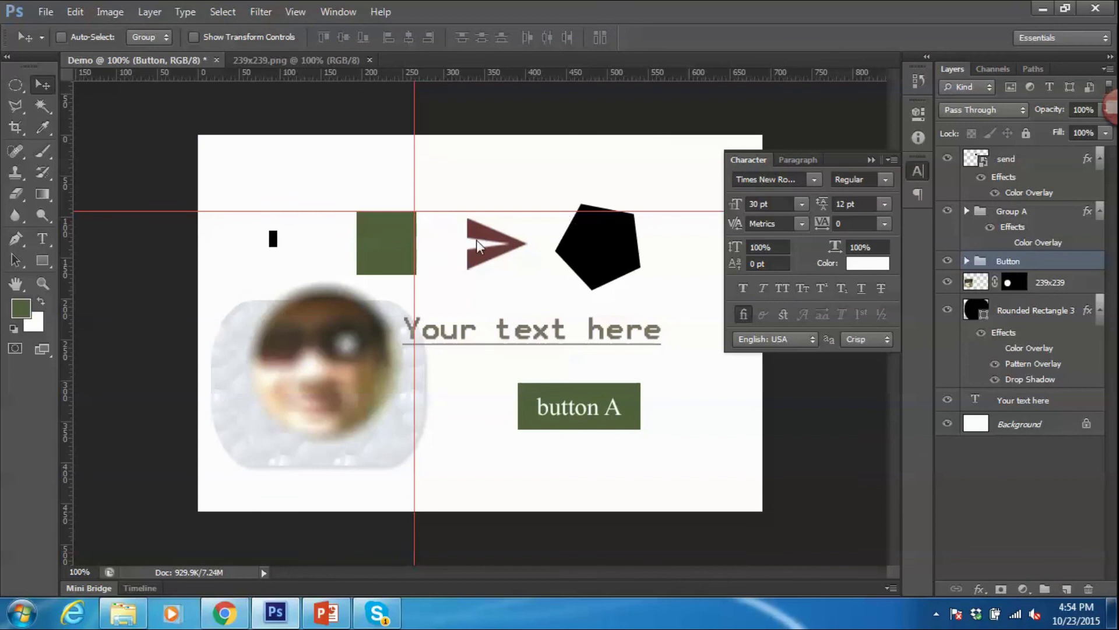
pyautogui.doubleClick(468, 212)
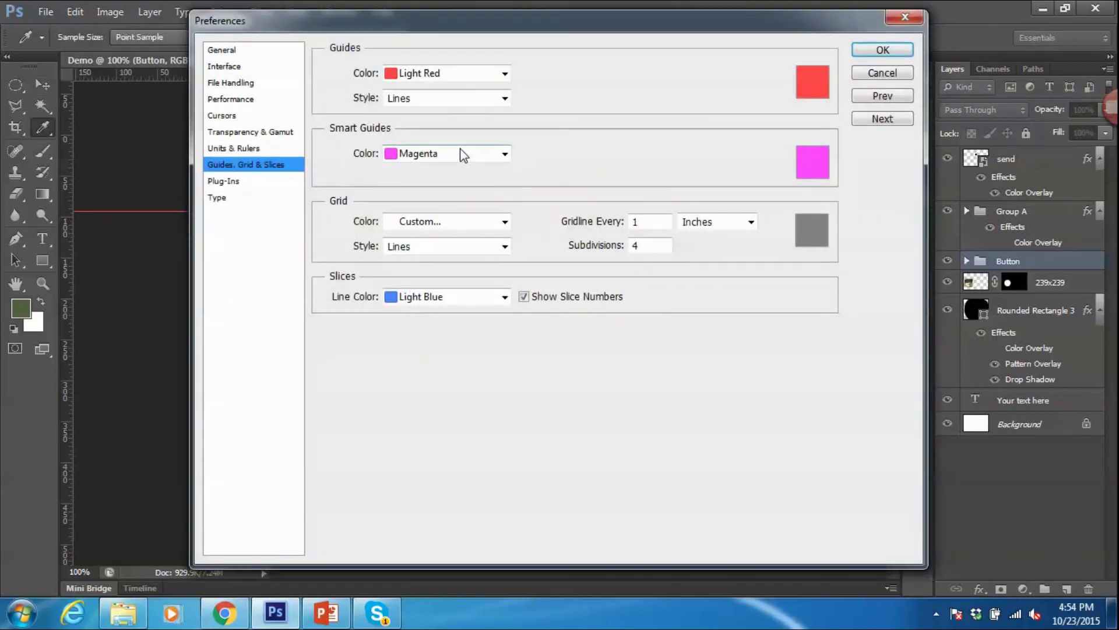
pyautogui.click(434, 73)
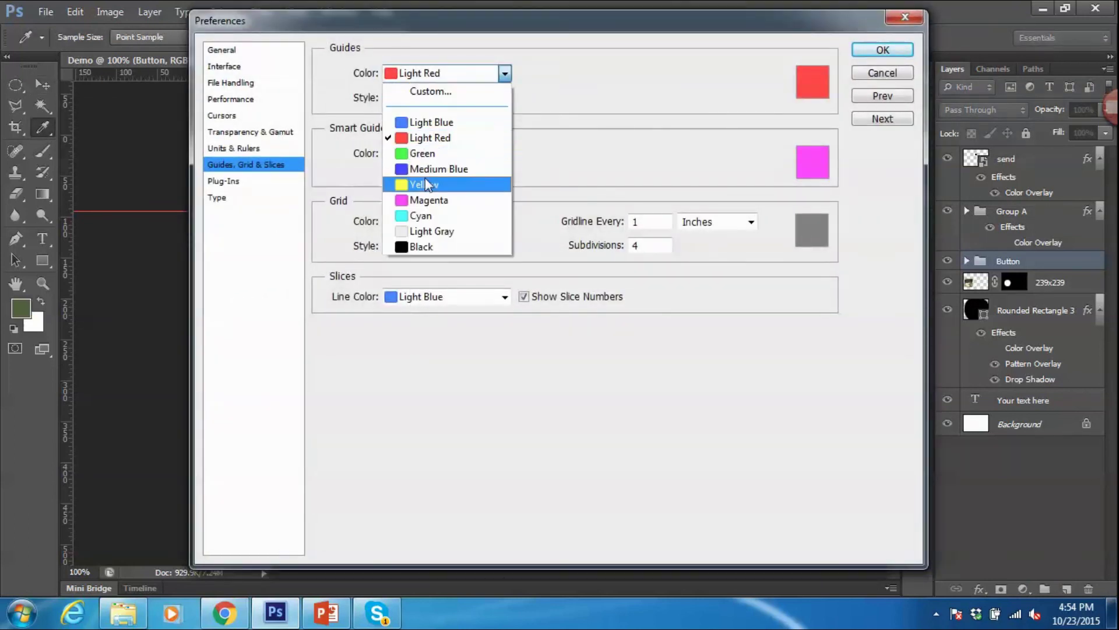
pyautogui.click(429, 200)
pyautogui.press('Return')
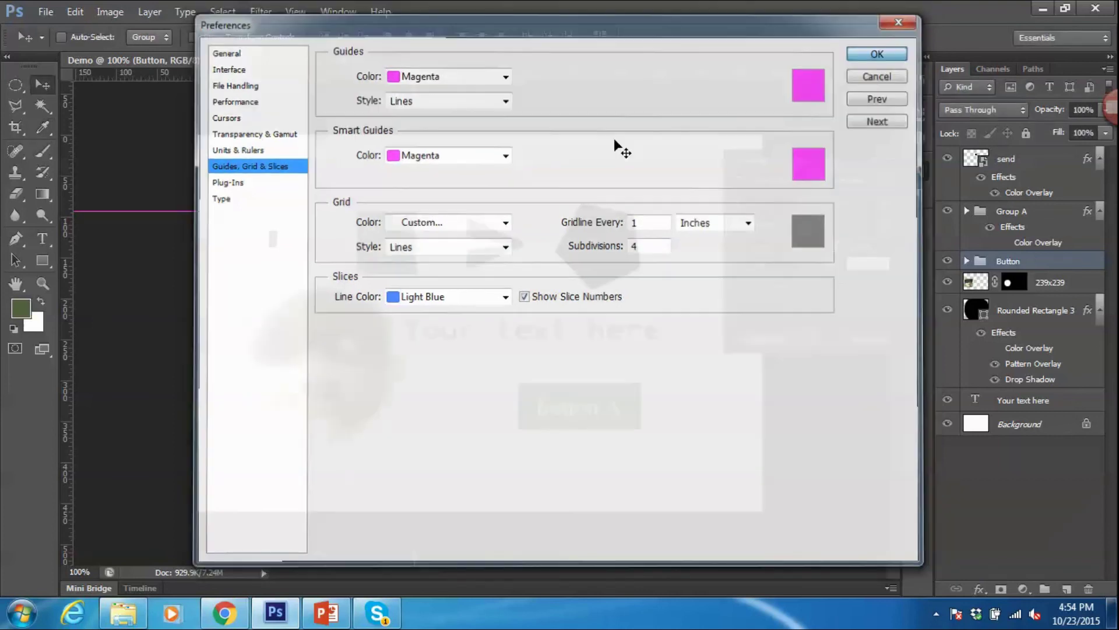
# Step: Switch the guide colour to light blue, then back to cyan
pyautogui.doubleClick(447, 212)
pyautogui.click(431, 75)
pyautogui.scroll(2, 431, 83)
pyautogui.click(430, 117)
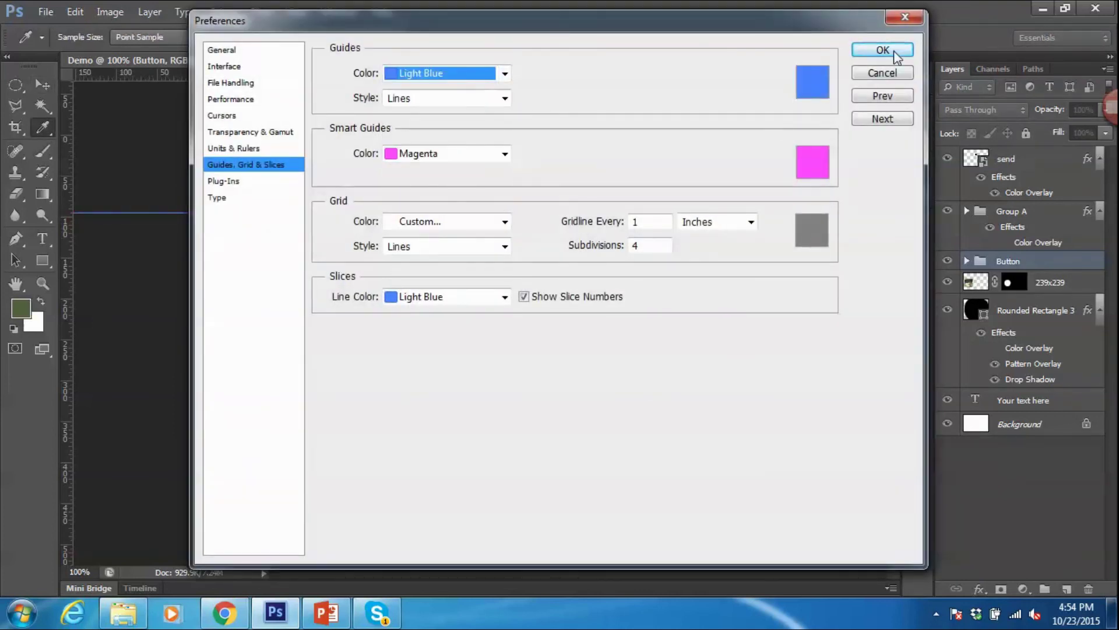
pyautogui.click(881, 50)
pyautogui.doubleClick(452, 215)
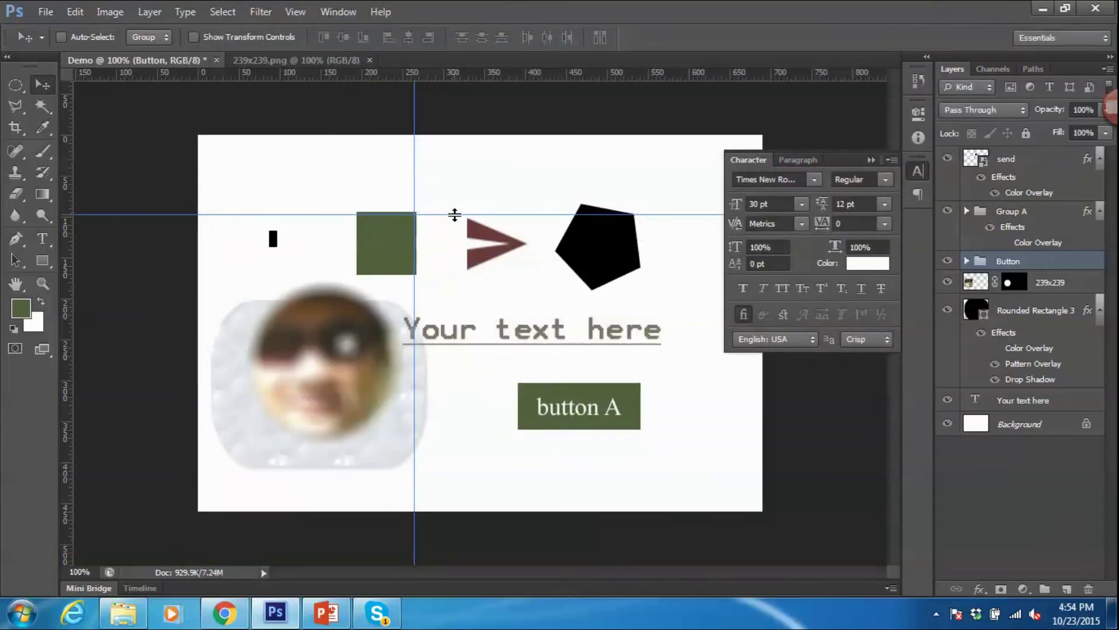
pyautogui.click(464, 76)
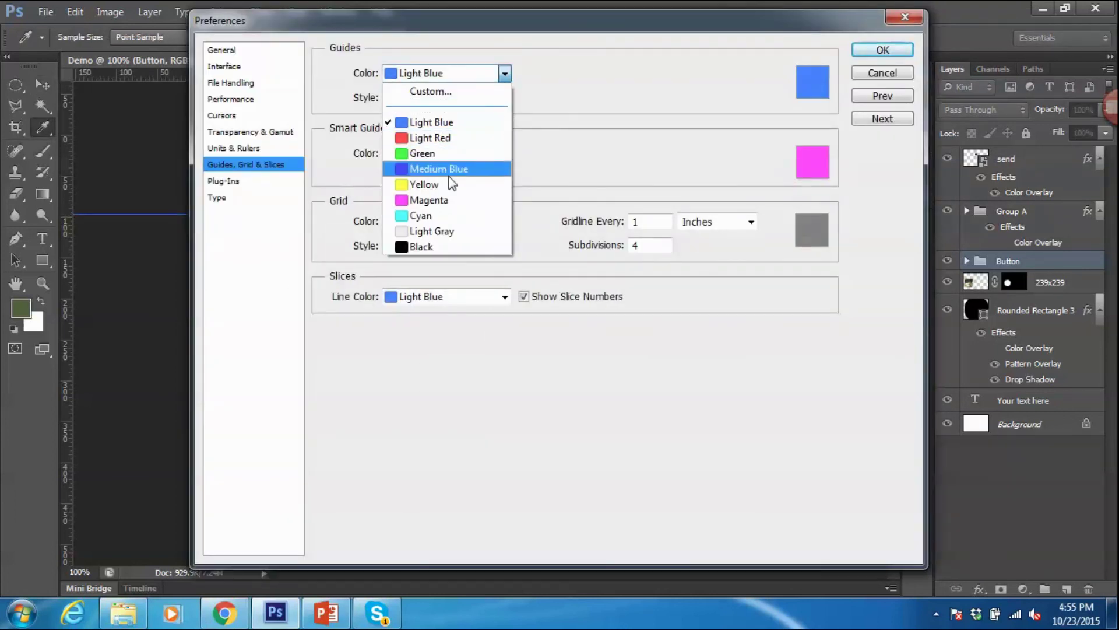
pyautogui.click(446, 215)
pyautogui.click(881, 49)
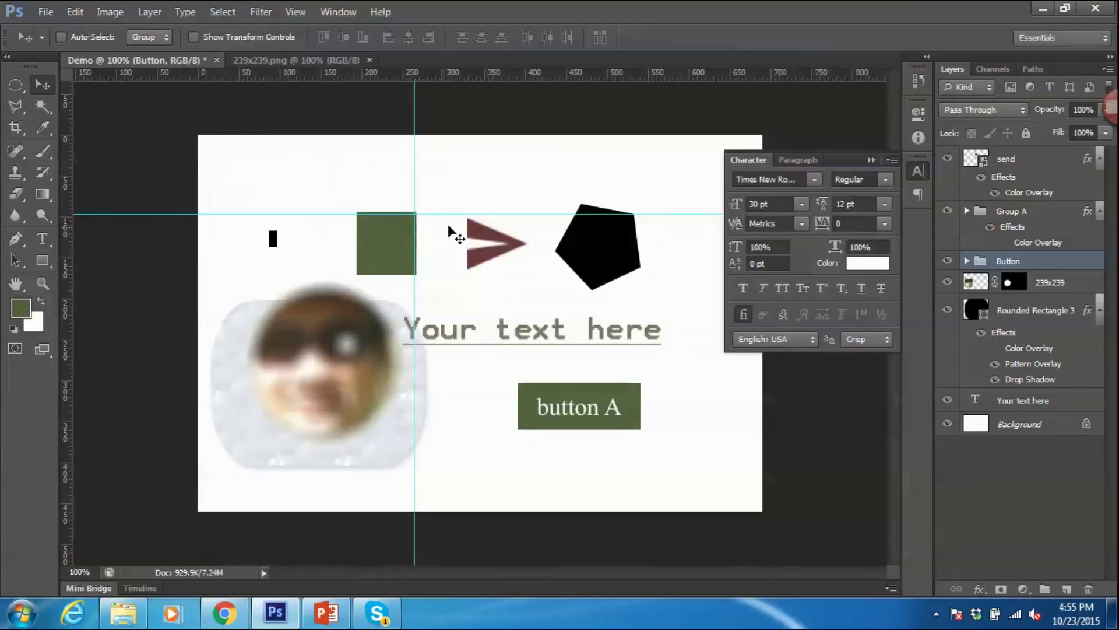
pyautogui.click(330, 612)
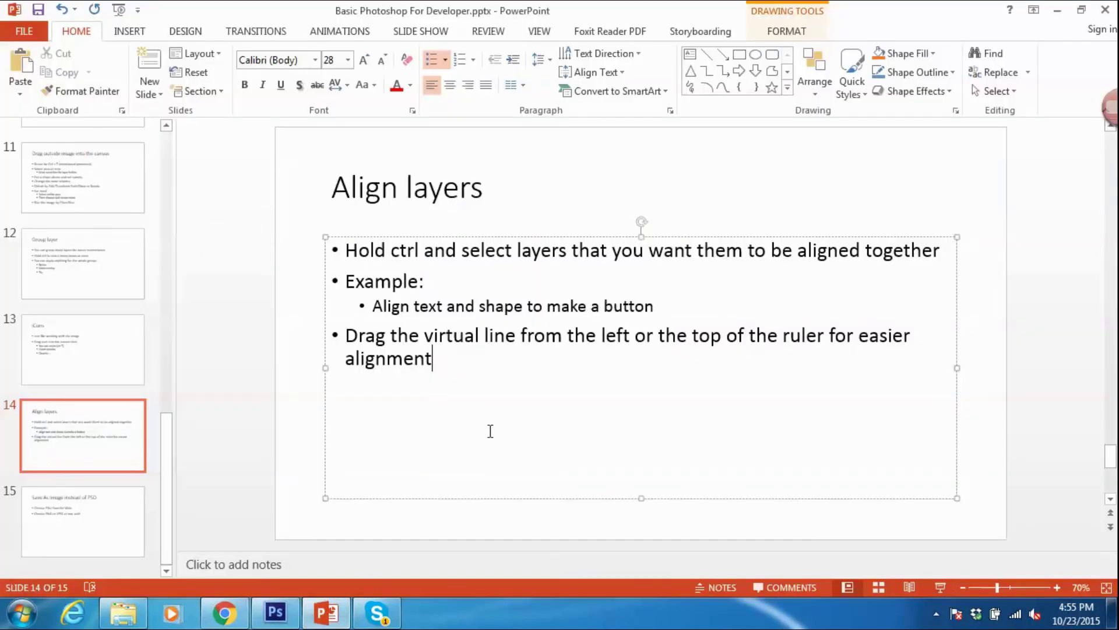
# Step: Type the sub-bullet 'This line will not show in real canvas' and go to slide 9, Manipulate shape
pyautogui.write('This line wi')
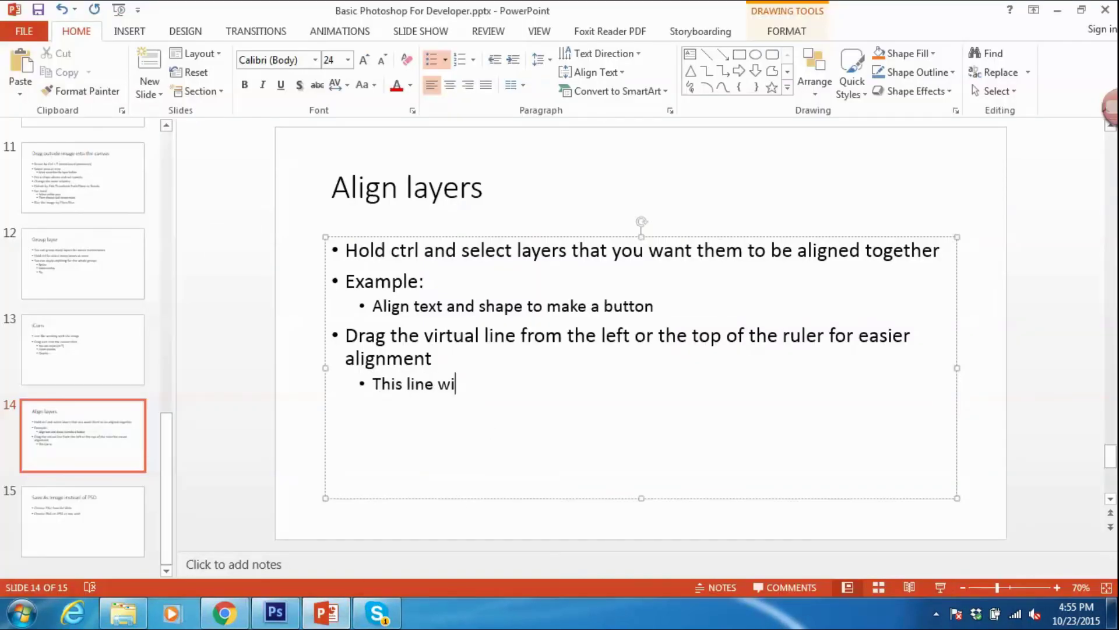
pyautogui.write('ll not show i')
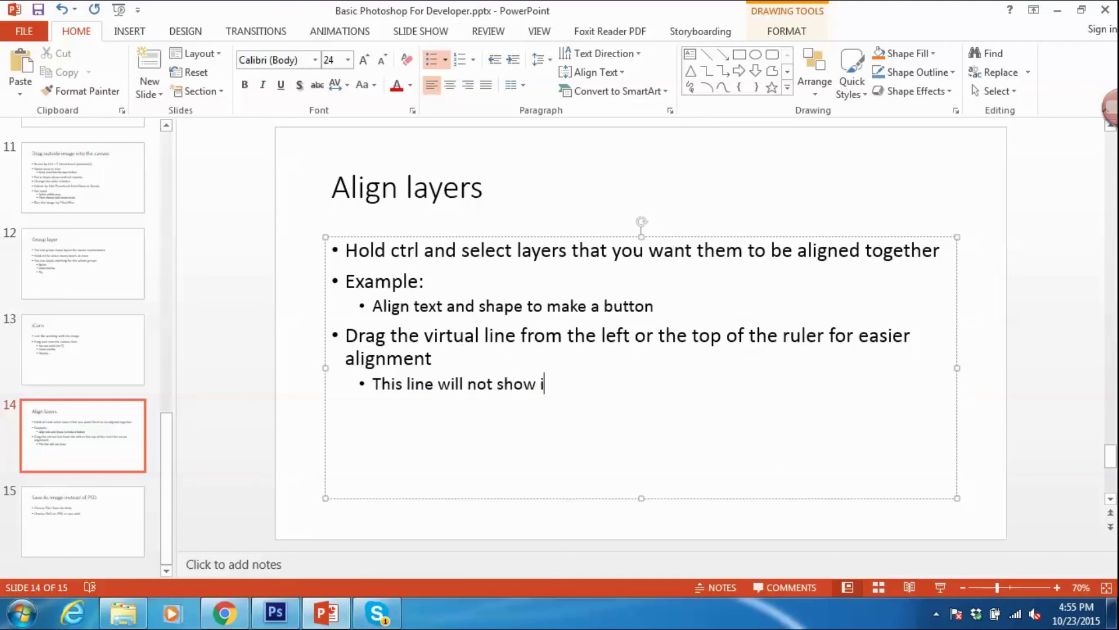
pyautogui.write('n real ')
pyautogui.write('canvas')
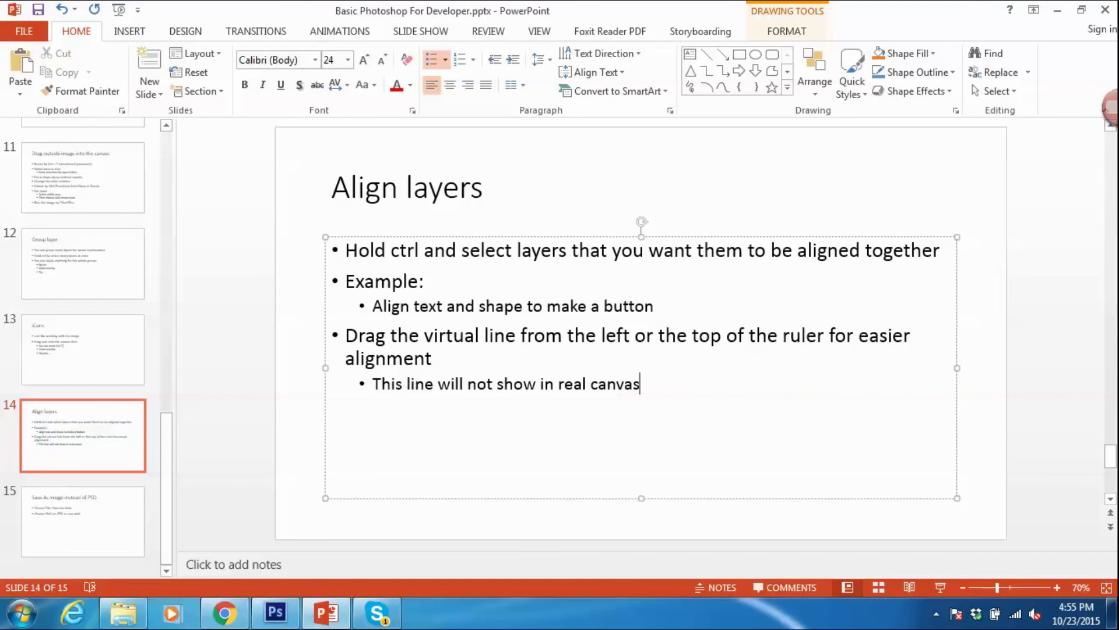
pyautogui.scroll(3, 83, 350)
pyautogui.click(117, 259)
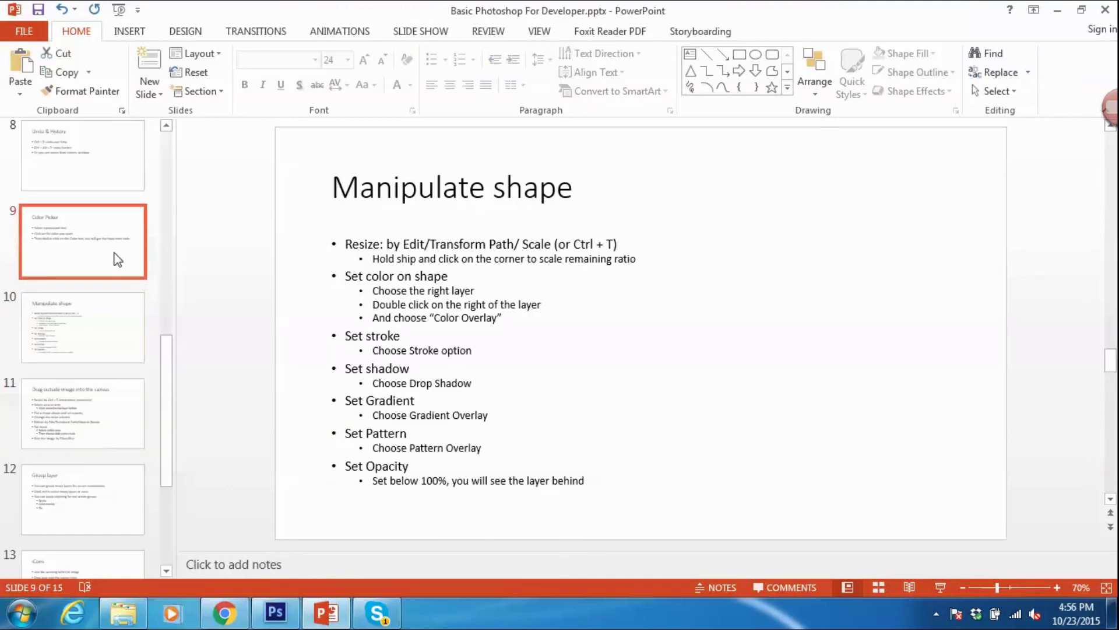